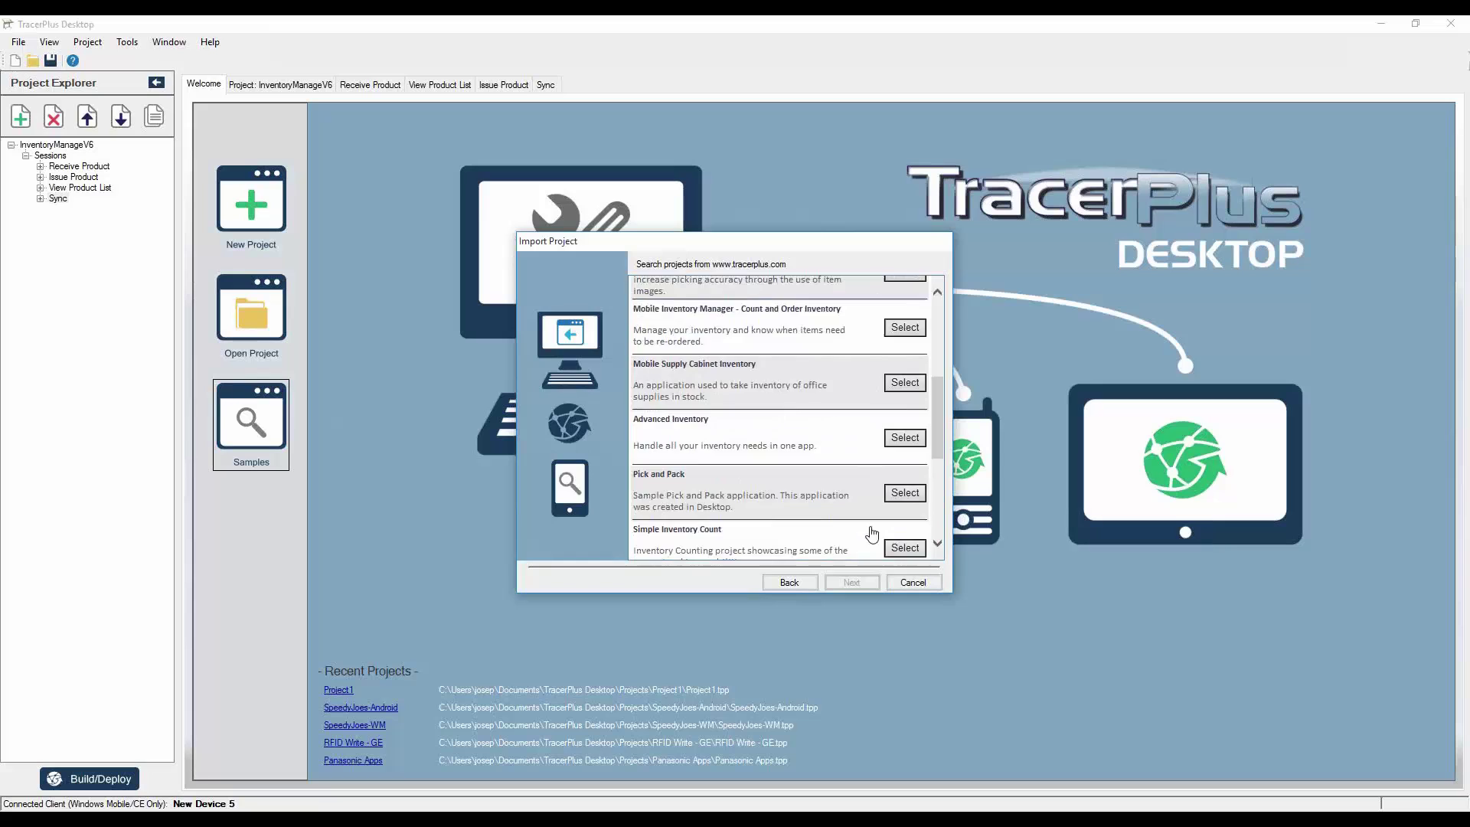
Import the Inventory Issue and Receive sample as project InventoryManageV6 and have it open when finished.
click(904, 474)
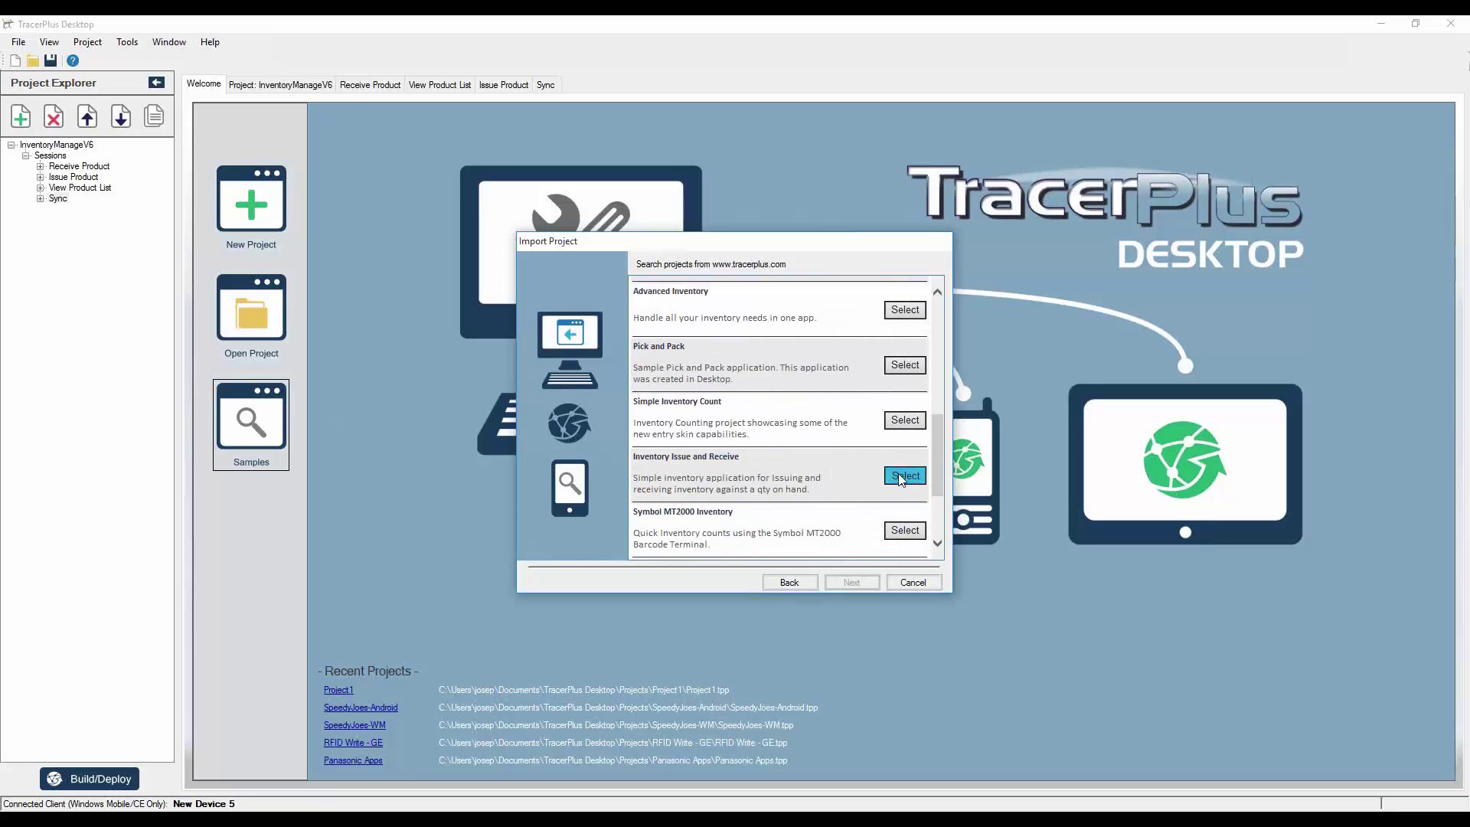
scroll(765, 421, down, 1)
scroll(811, 409, down, 2)
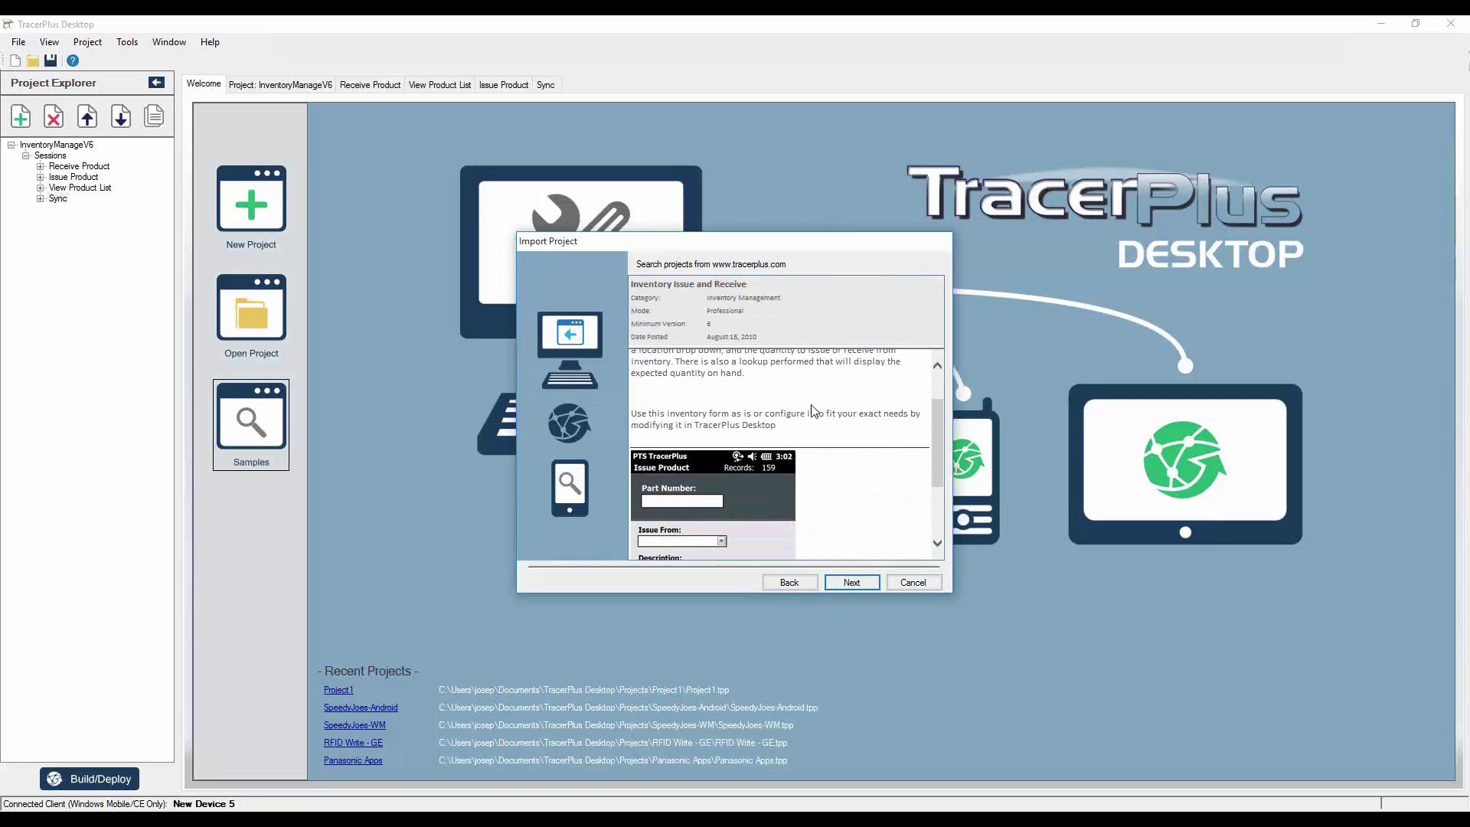
scroll(888, 457, up, 4)
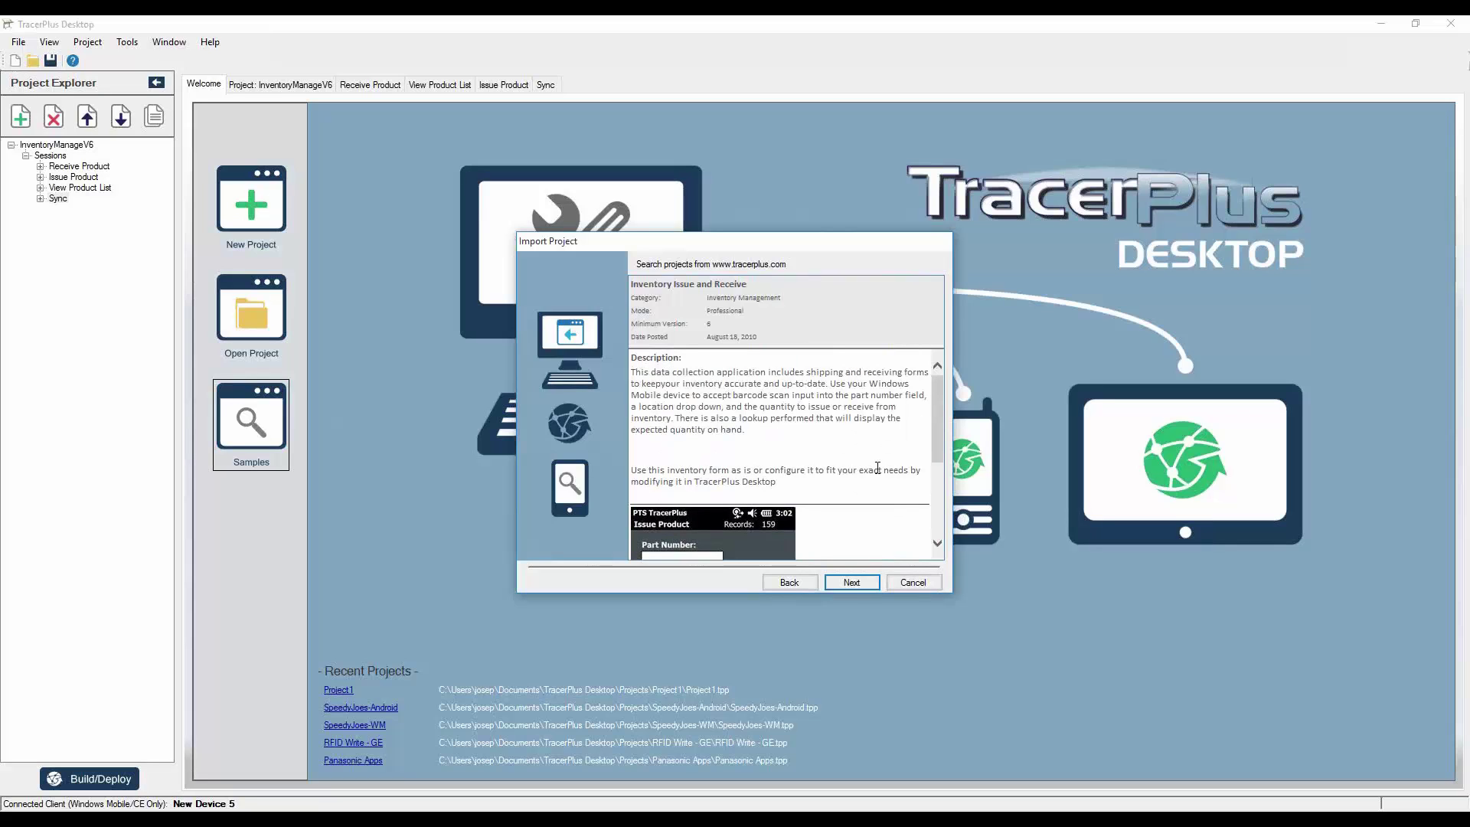
click(848, 584)
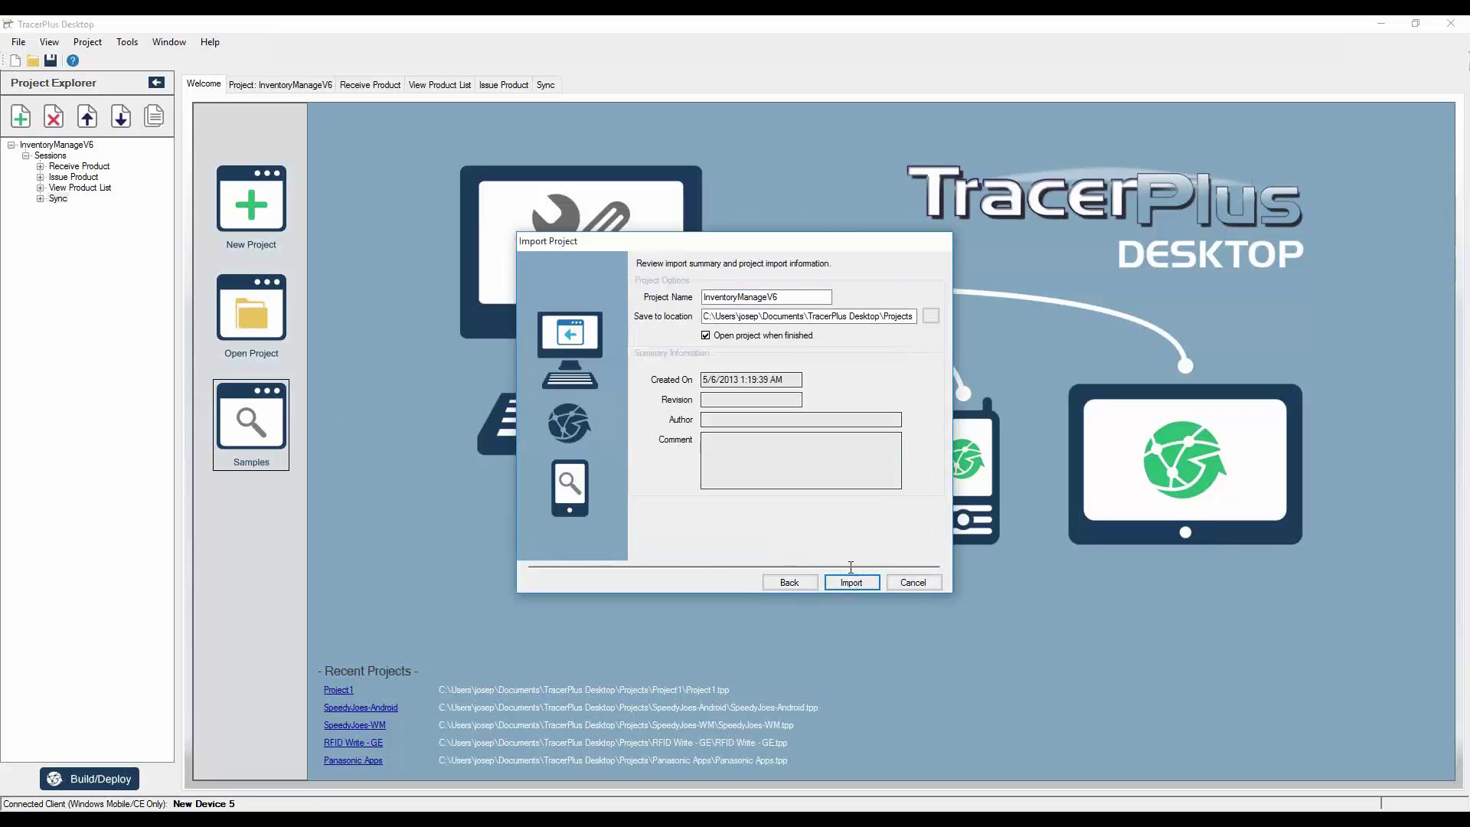
click(850, 583)
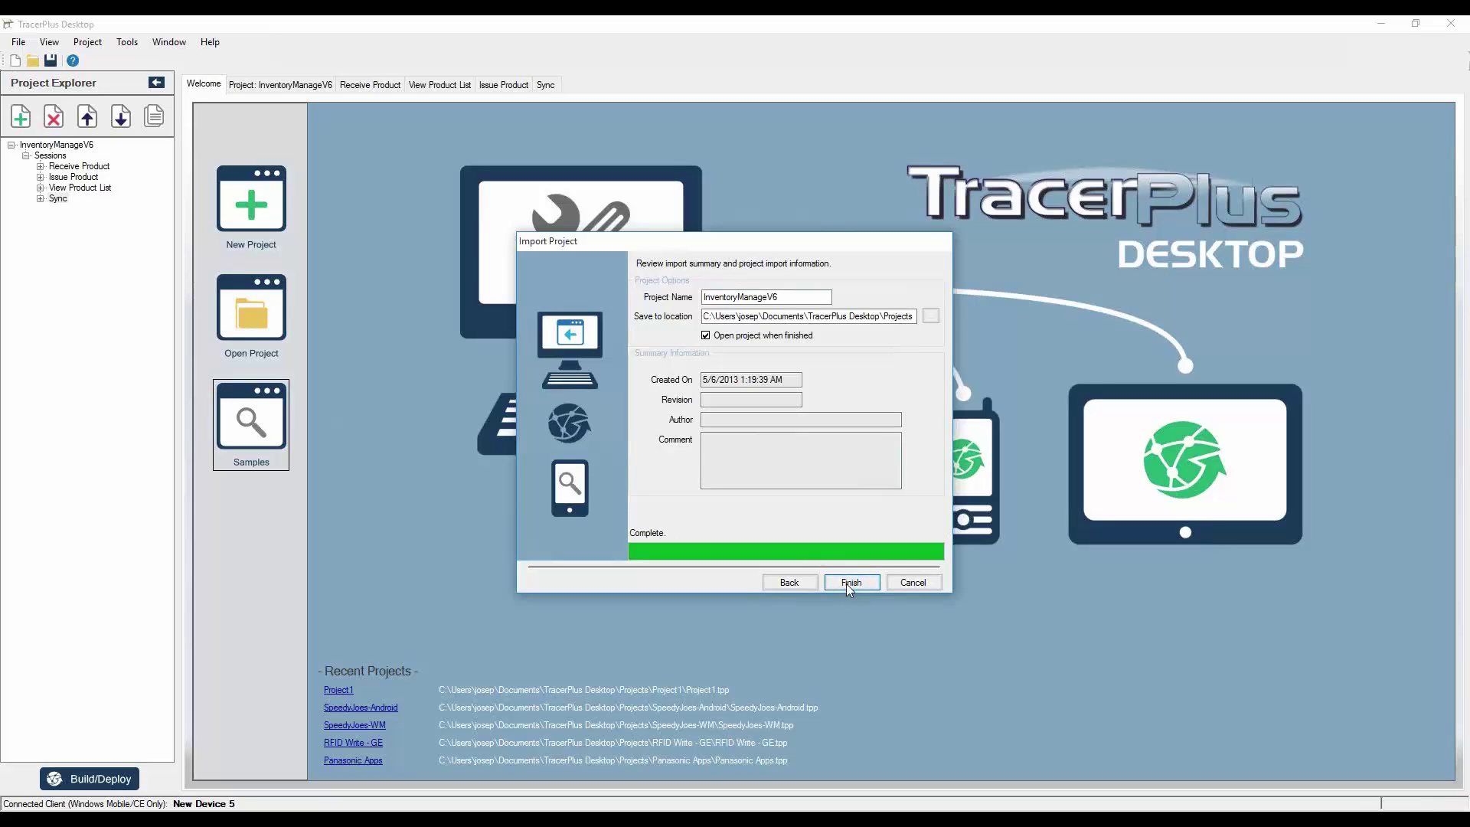
click(688, 476)
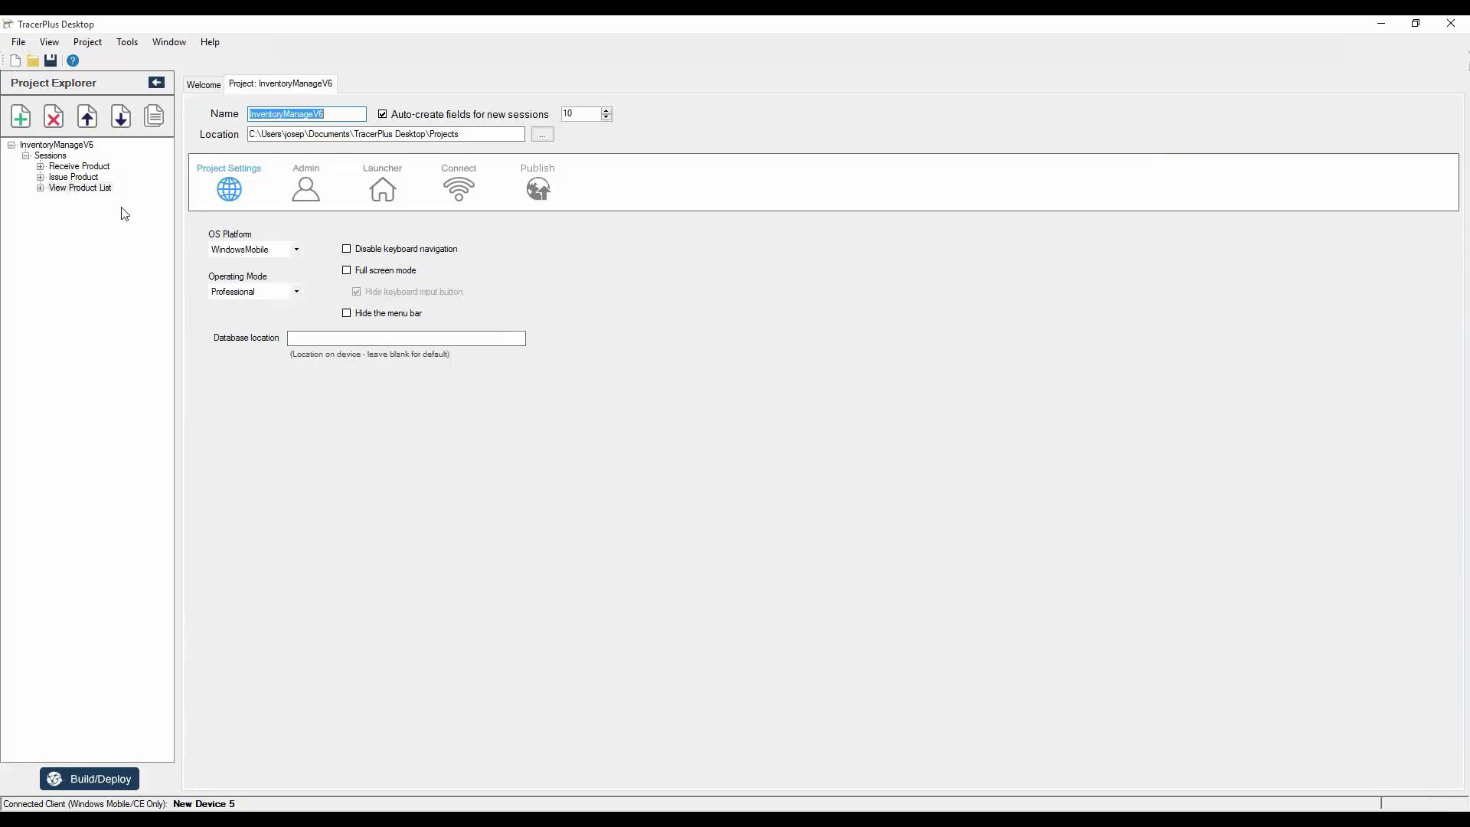
Review the field settings of the Receive Product, Issue Product and View Product List sessions.
click(99, 167)
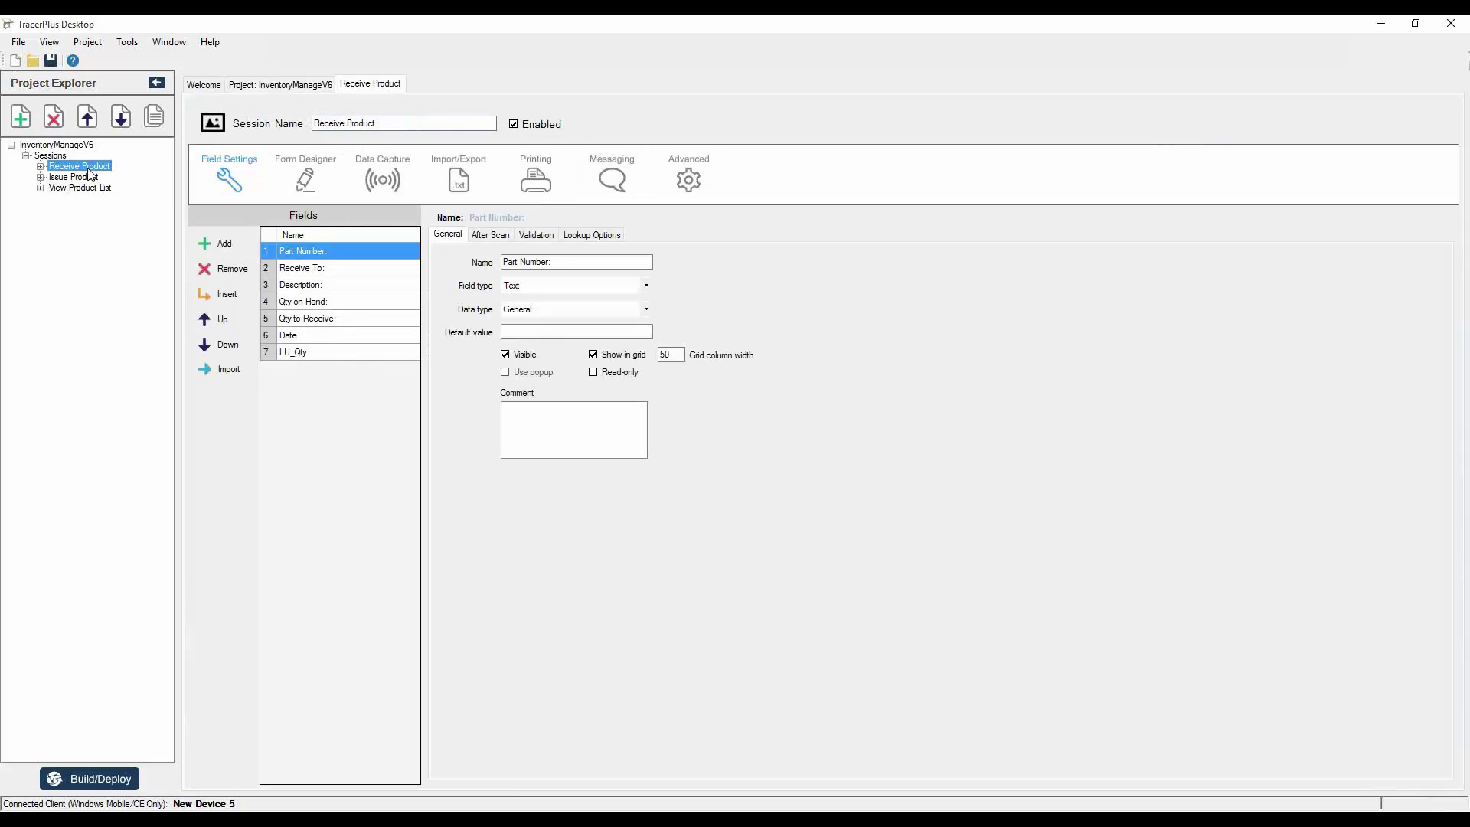
click(68, 179)
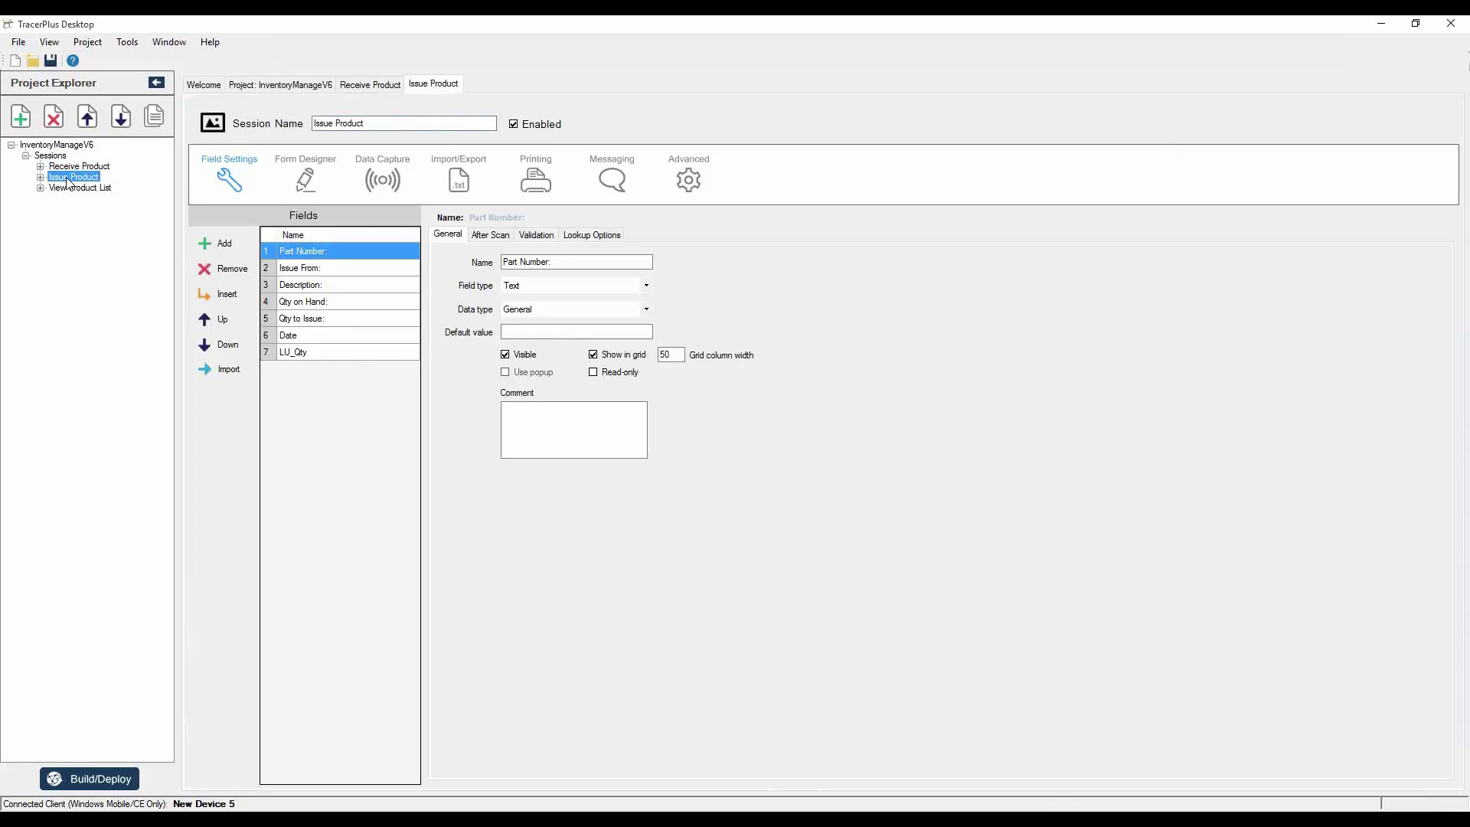
click(77, 189)
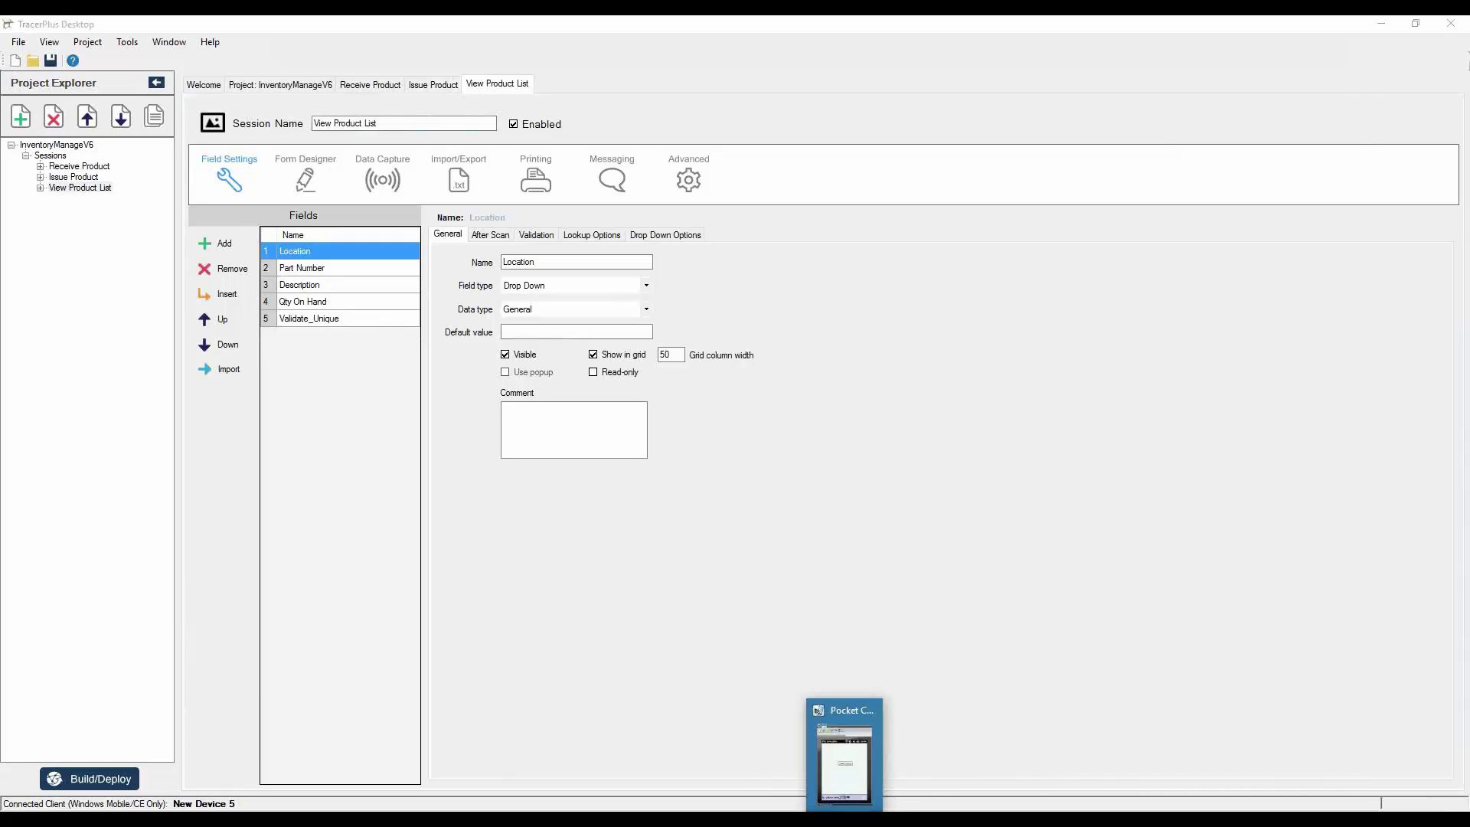
Build and deploy the InventoryManageV6 project to the connected Windows Mobile device.
click(846, 751)
click(1111, 671)
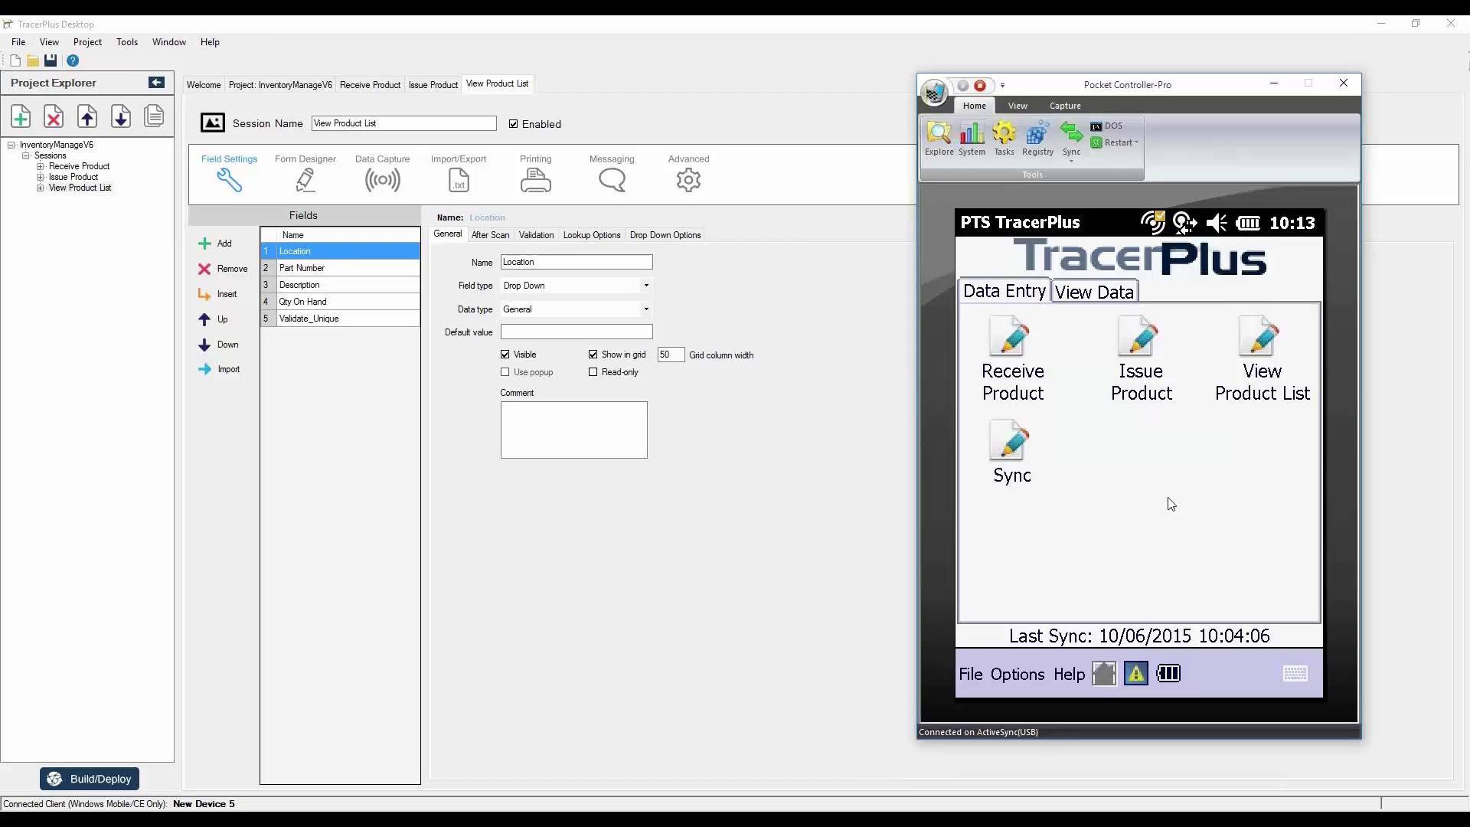
click(60, 781)
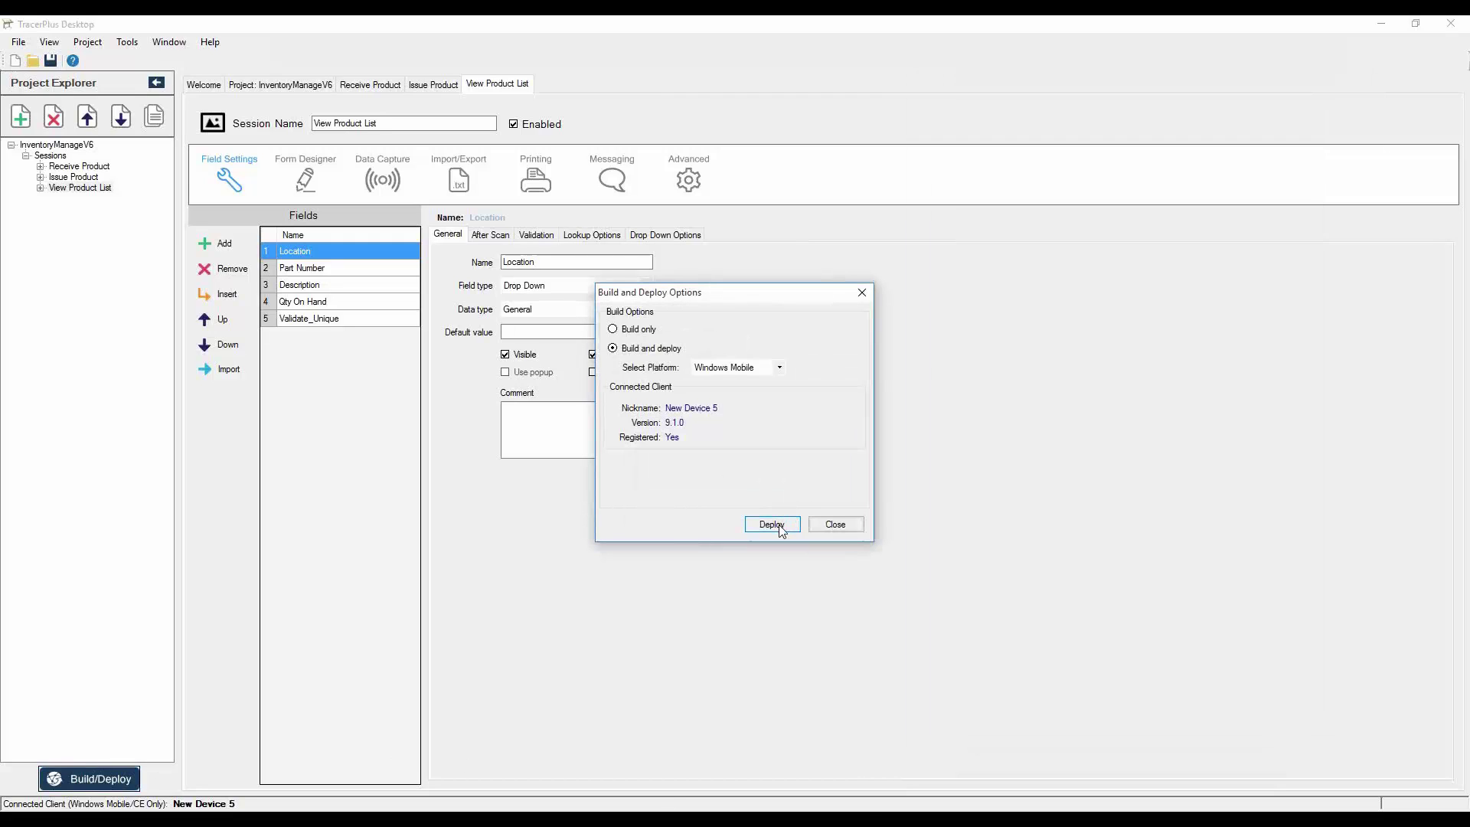
click(783, 524)
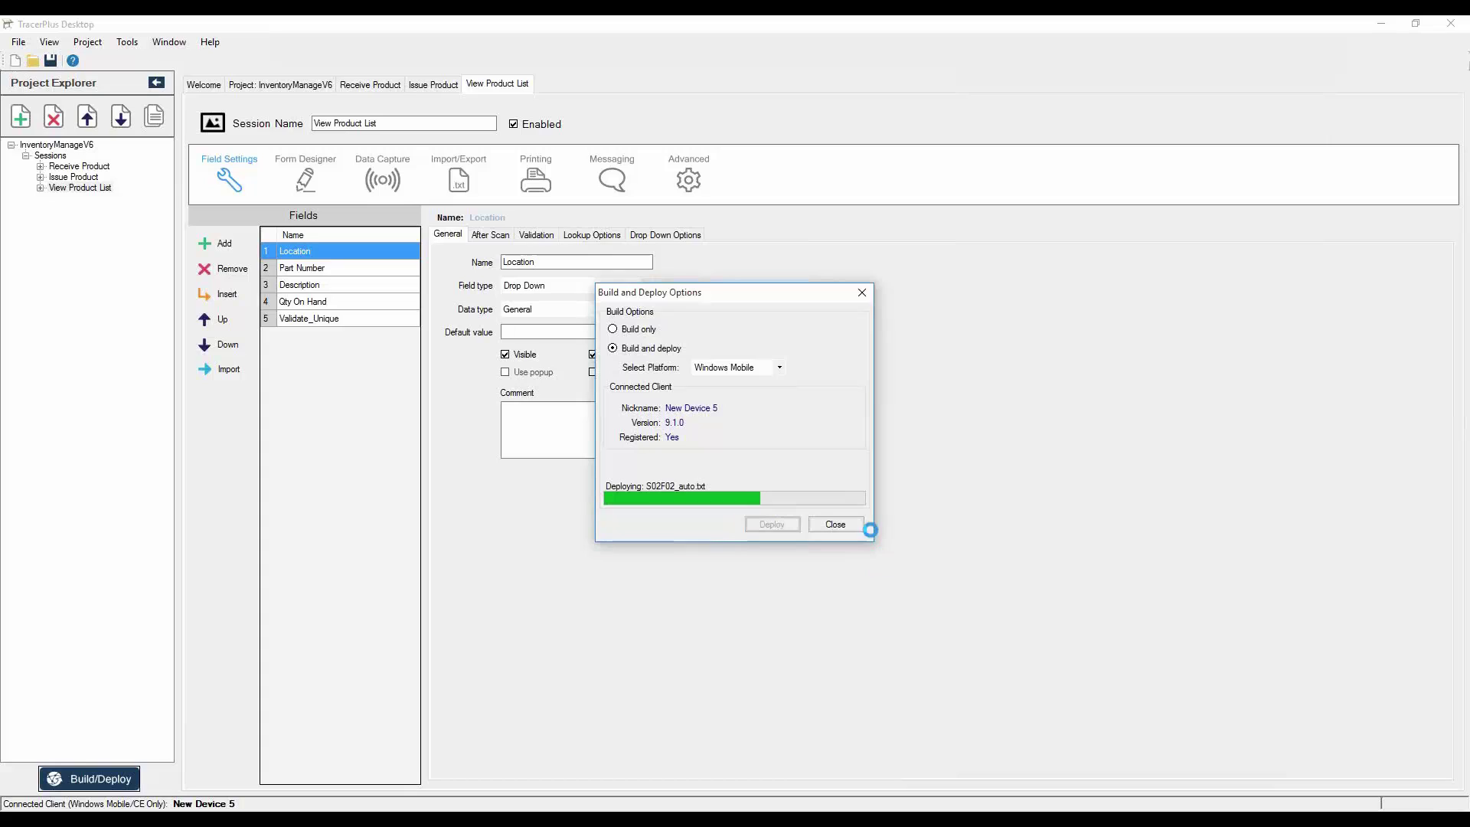
click(781, 369)
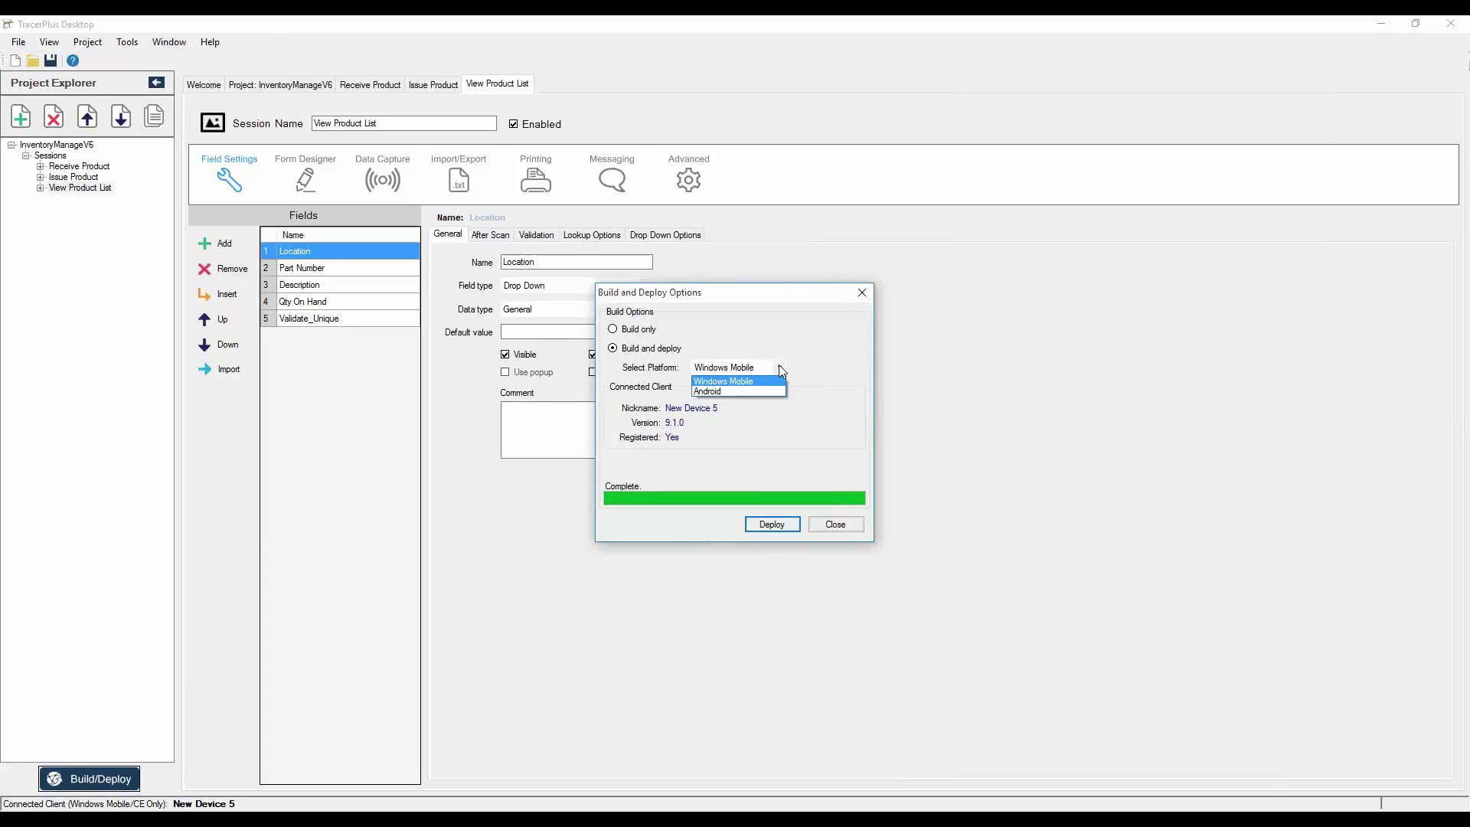
click(823, 378)
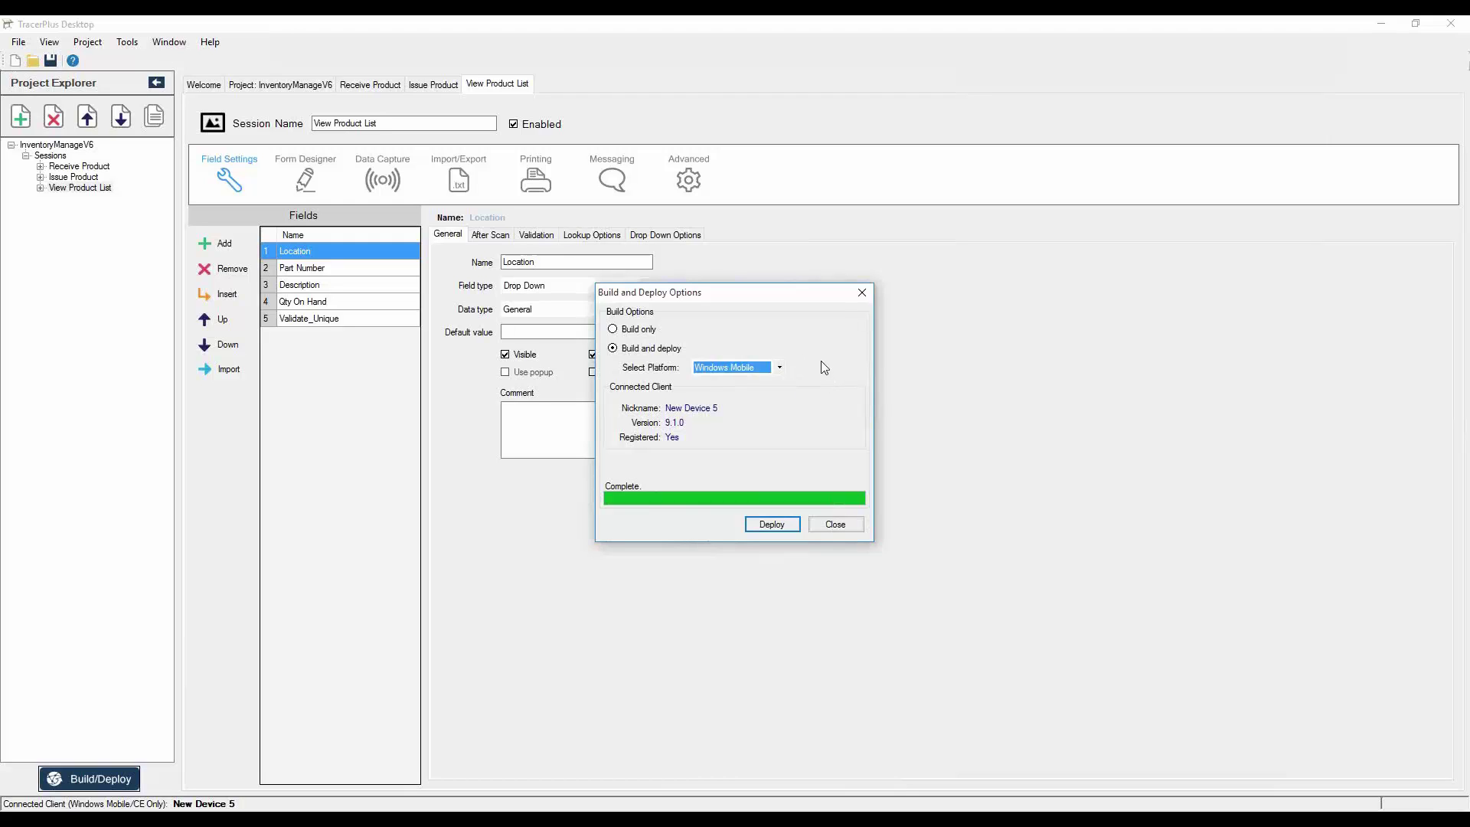
click(828, 527)
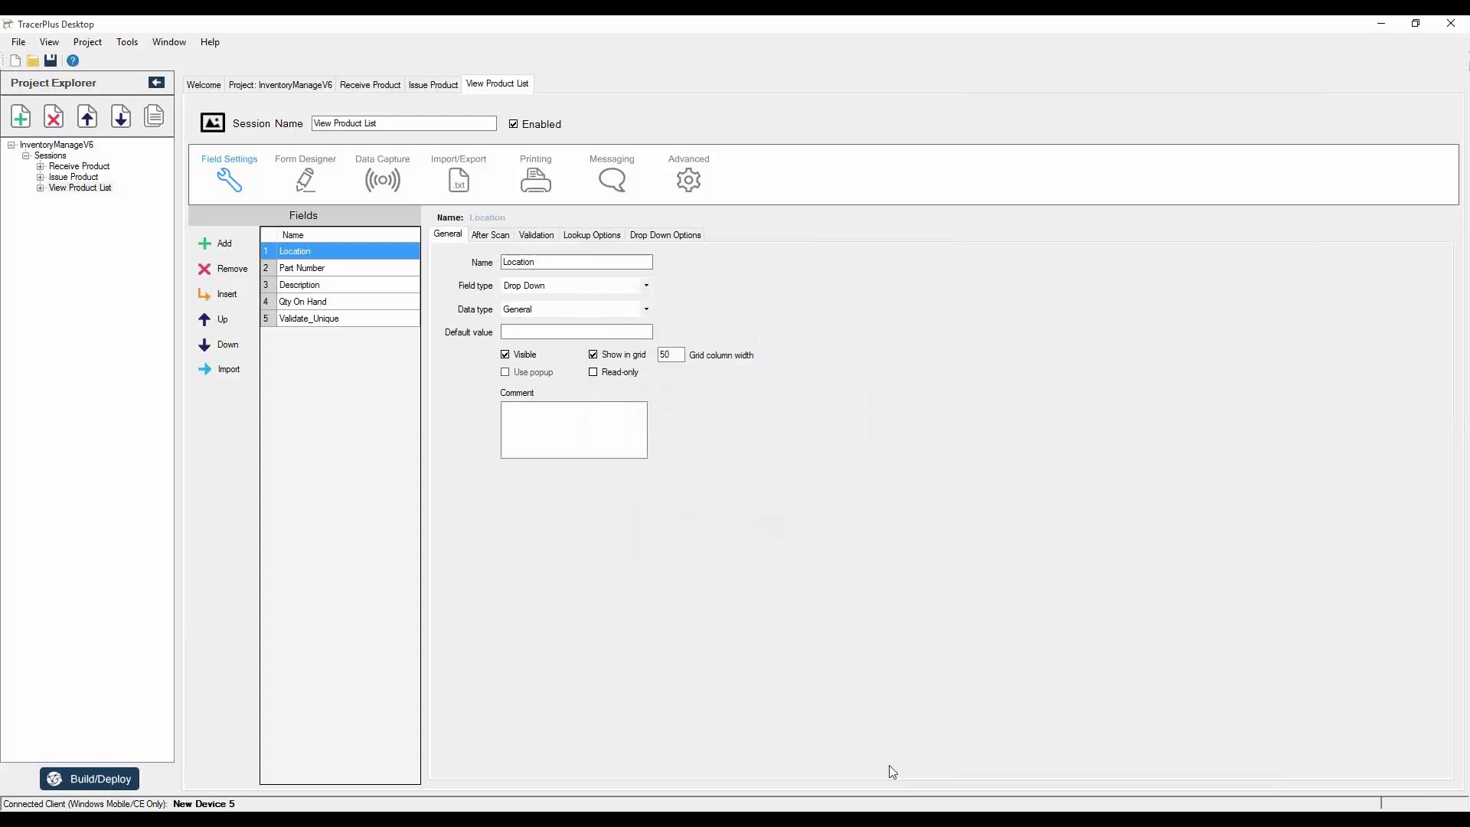
Switch to Pocket Controller-Pro, delete all View Product List records on the device, and return to the TracerPlus home screen.
click(858, 818)
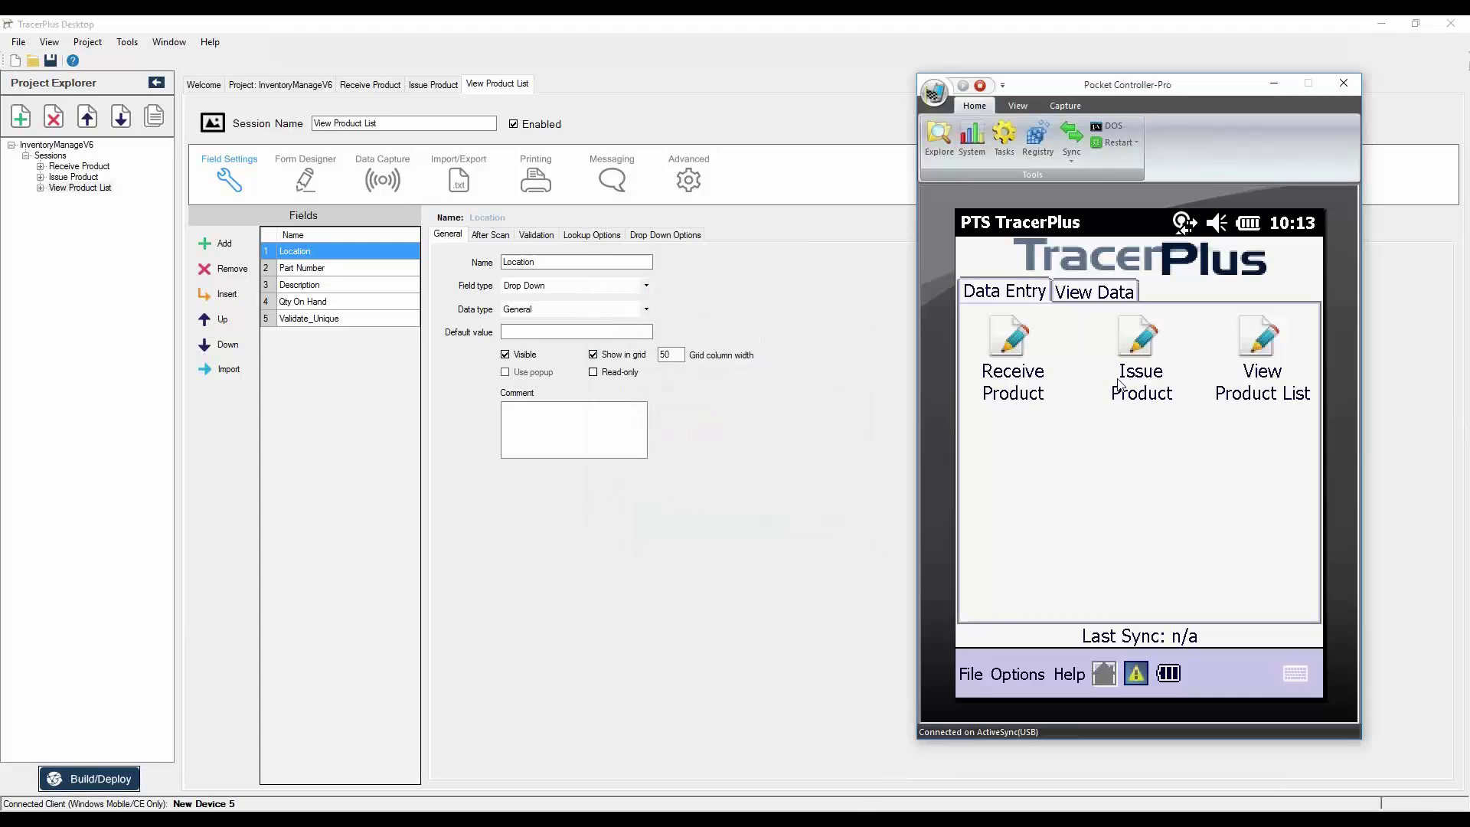
drag(1127, 91, 684, 95)
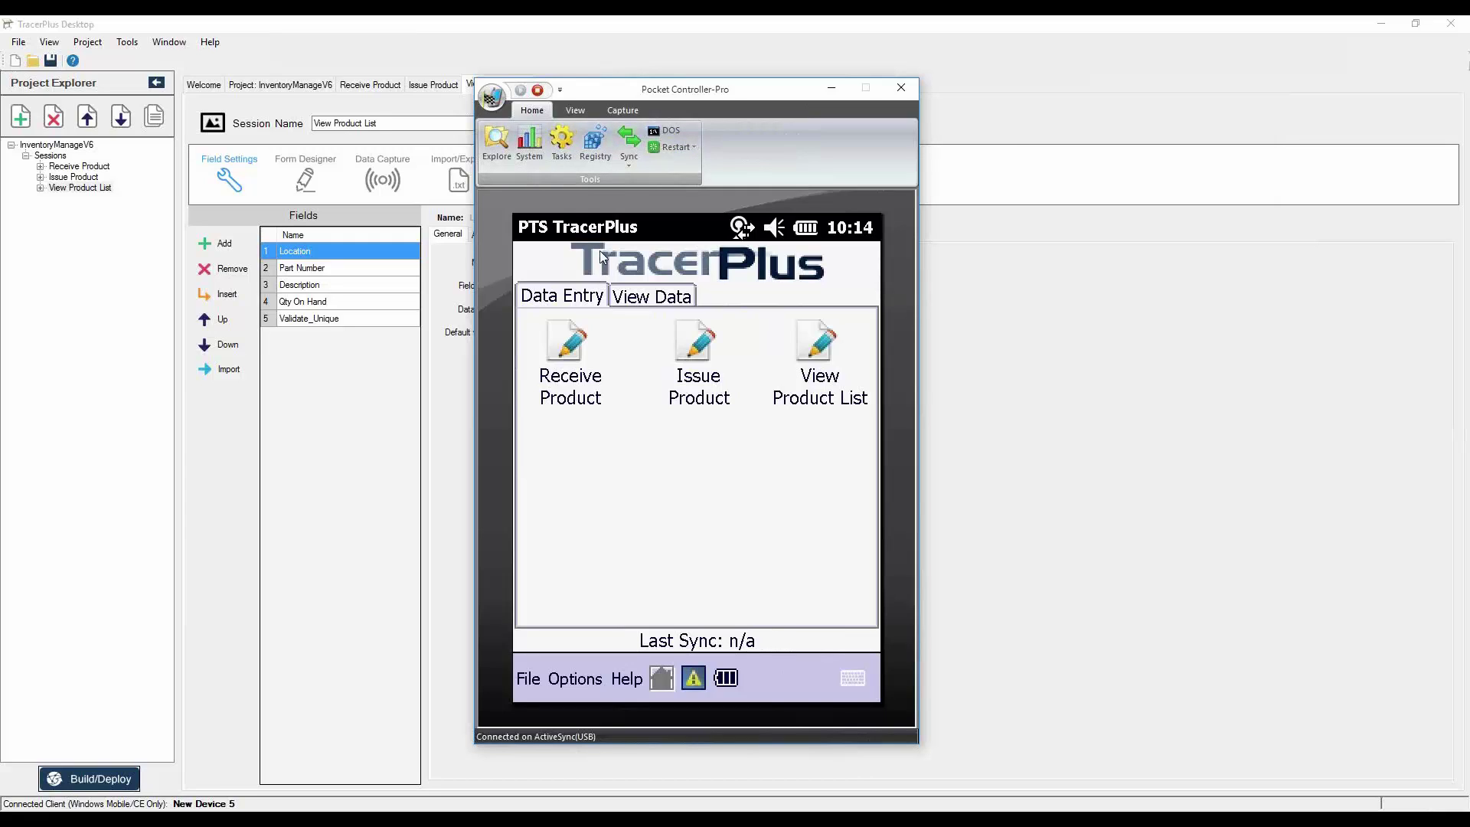
click(624, 298)
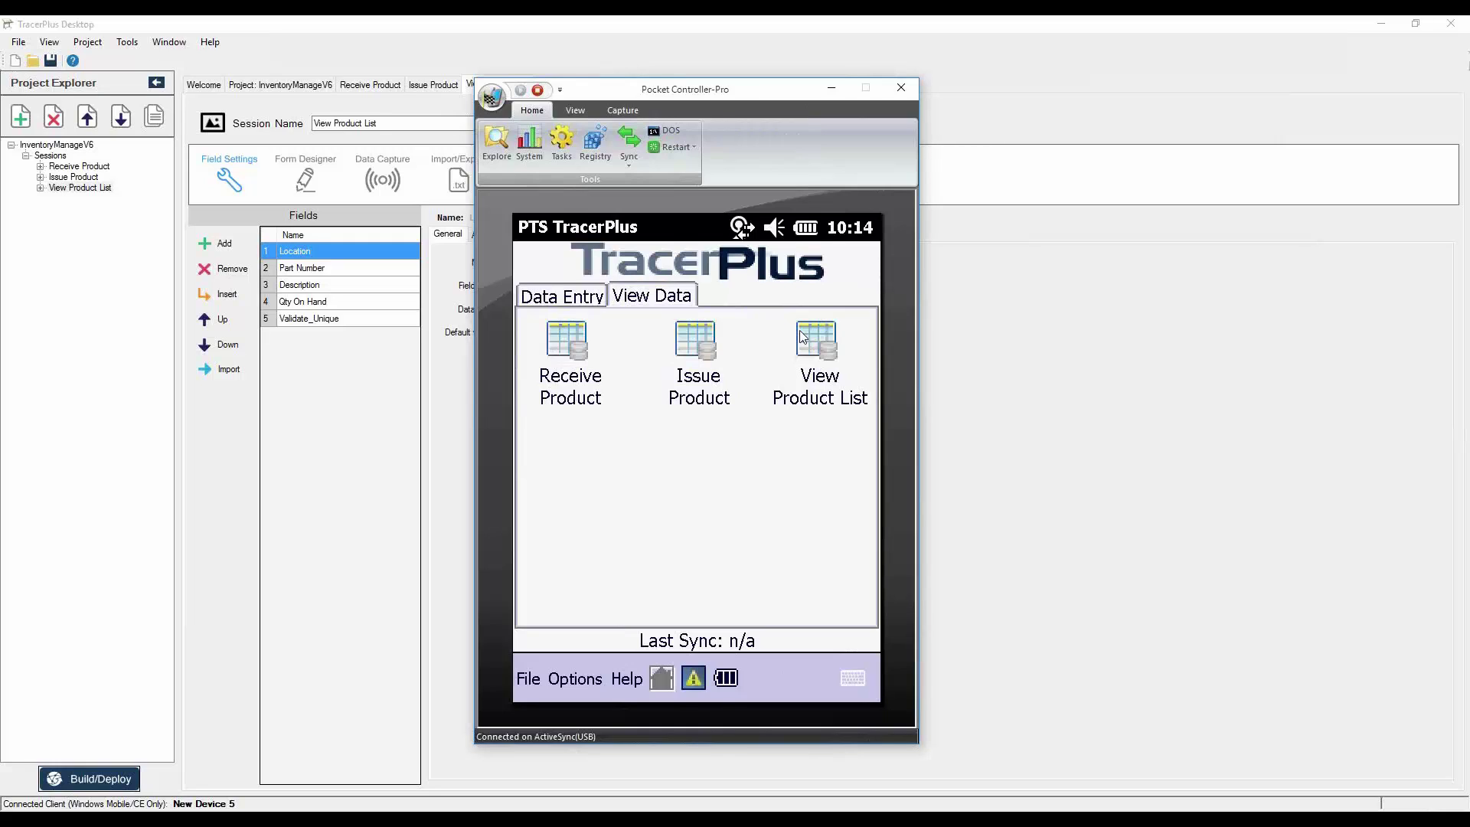
click(568, 678)
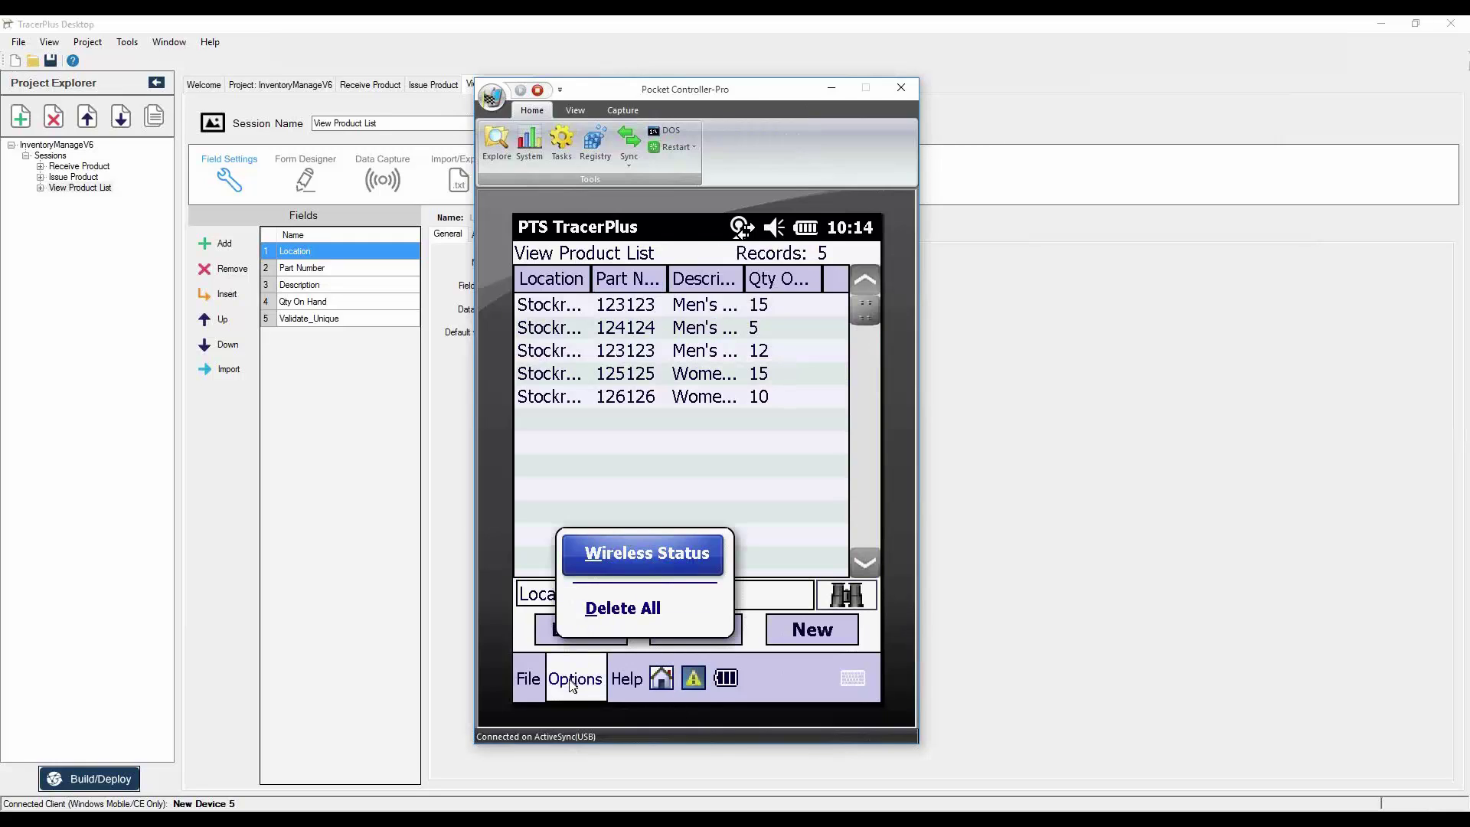
click(615, 605)
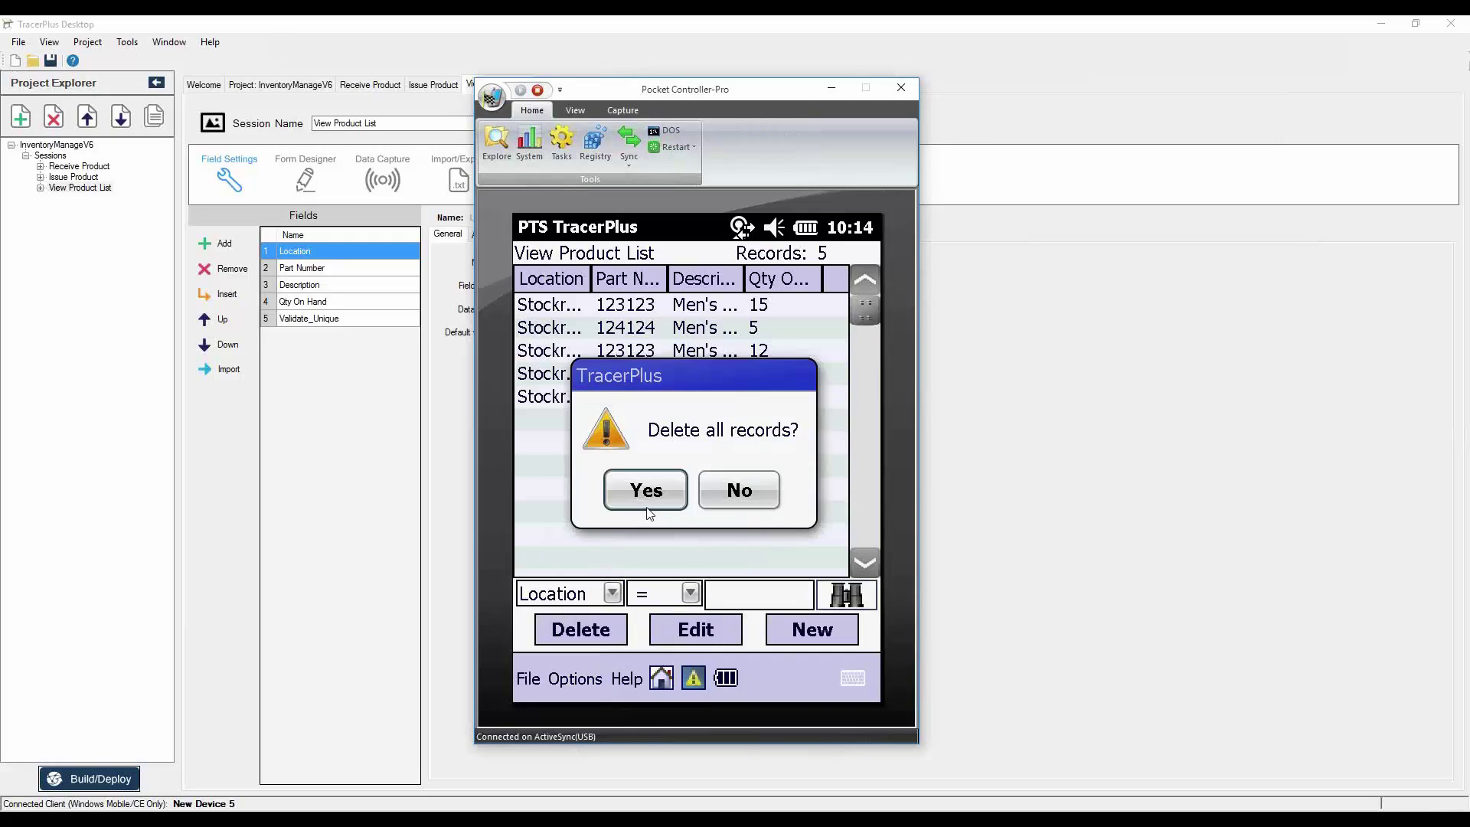
click(648, 496)
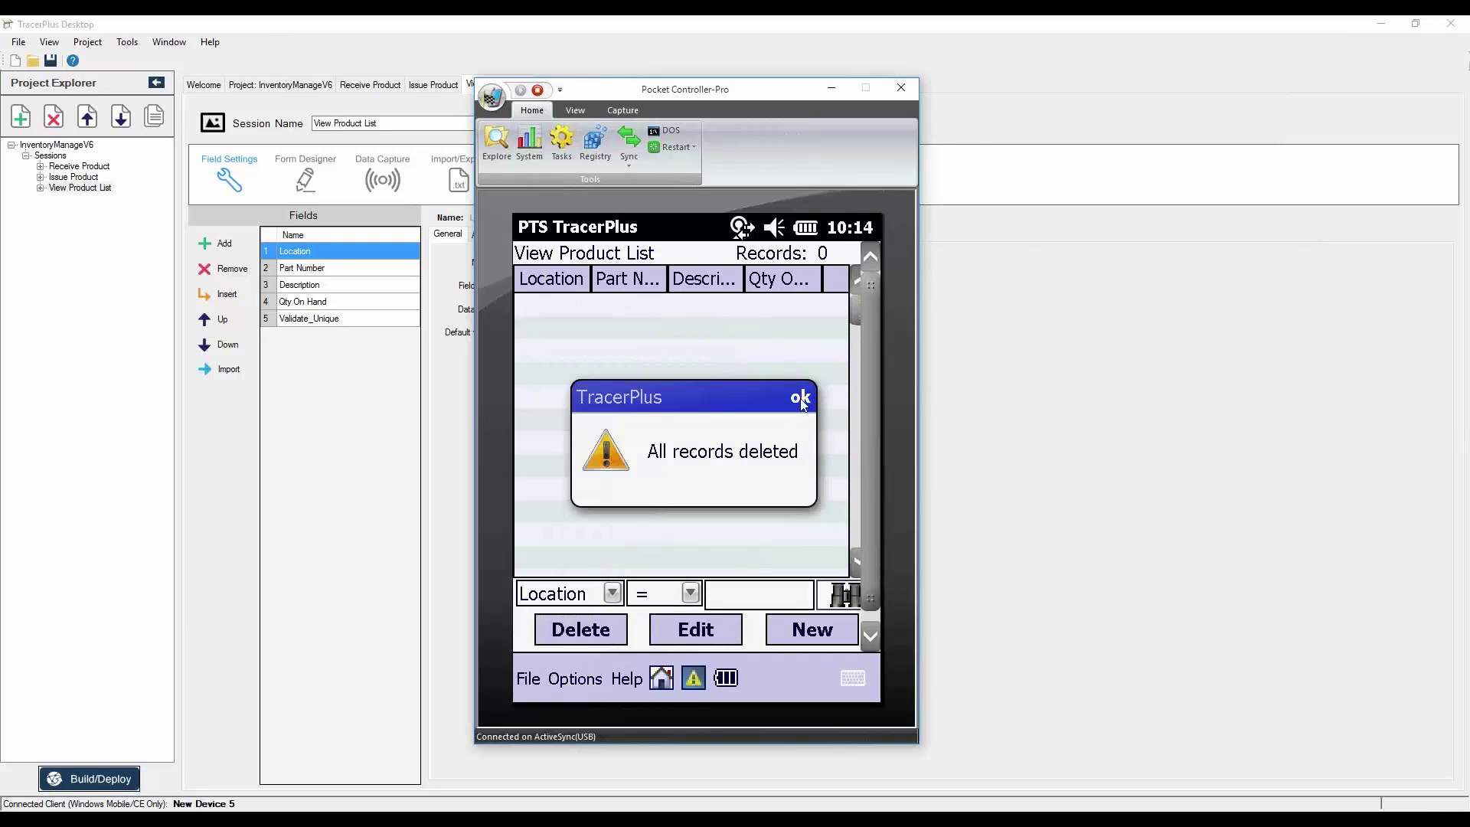
click(663, 679)
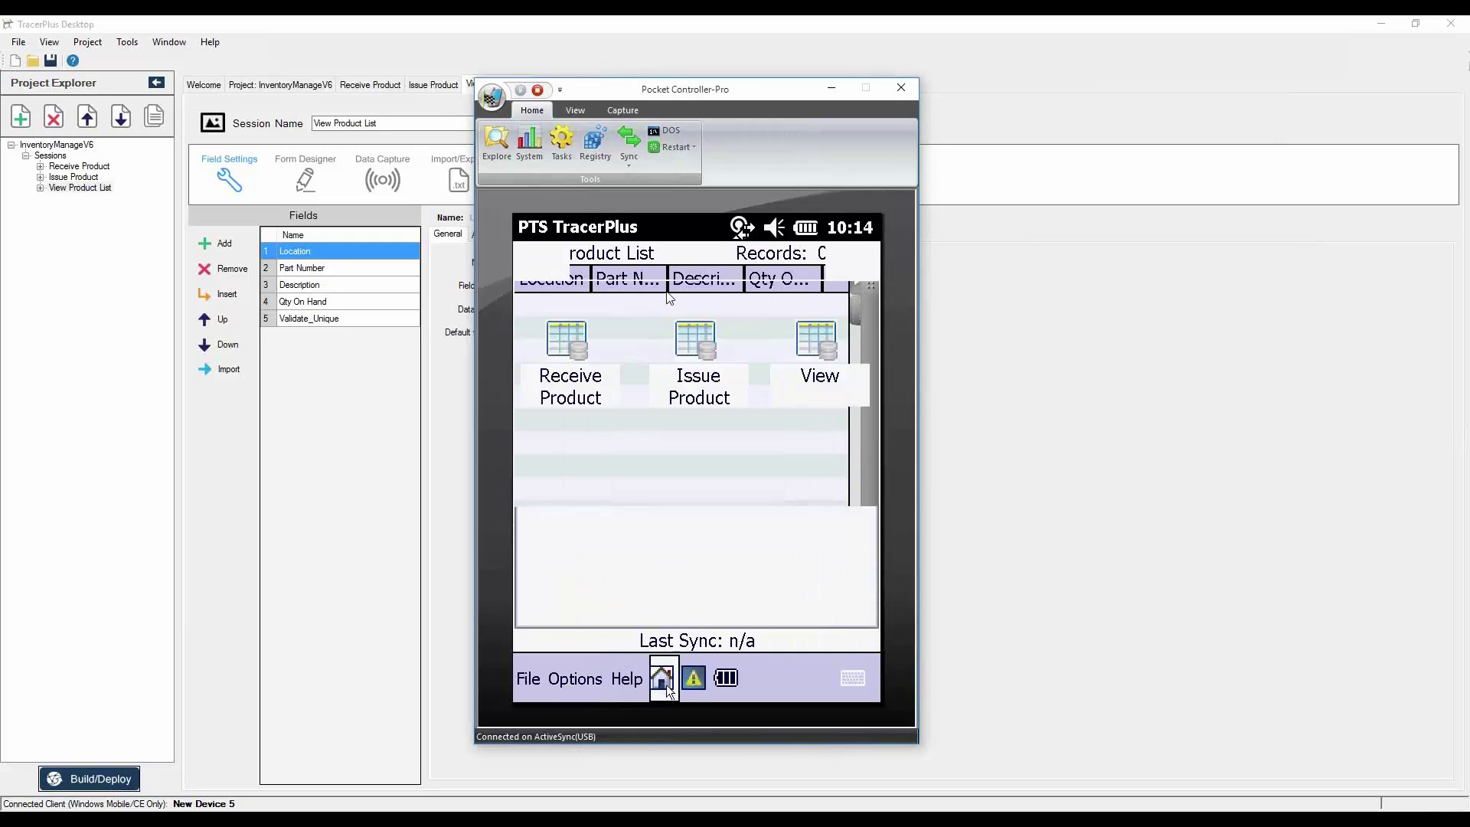
Check the stored records of the Receive Product and Issue Product sessions on the device.
click(580, 380)
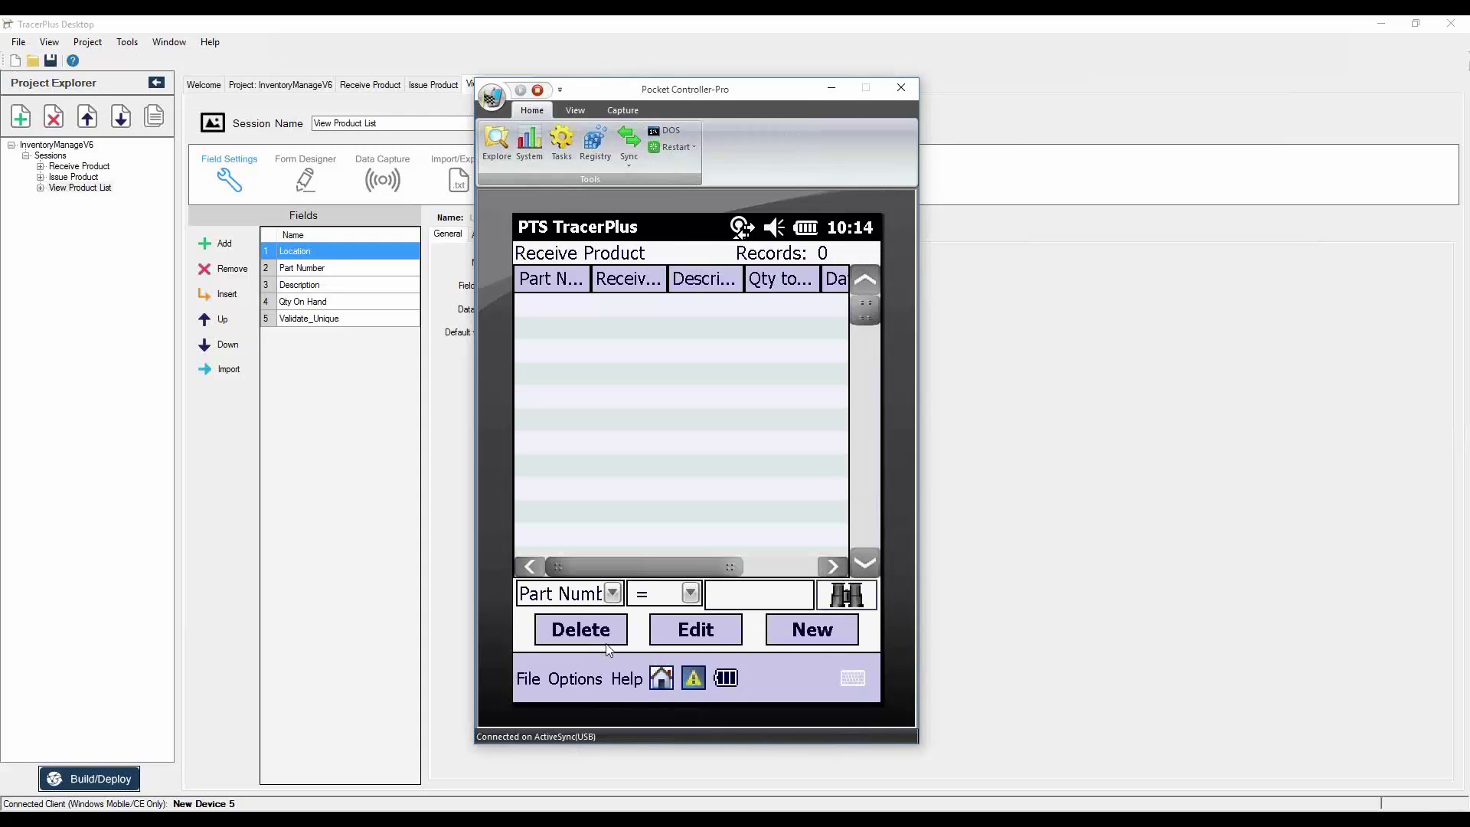
click(662, 680)
click(690, 350)
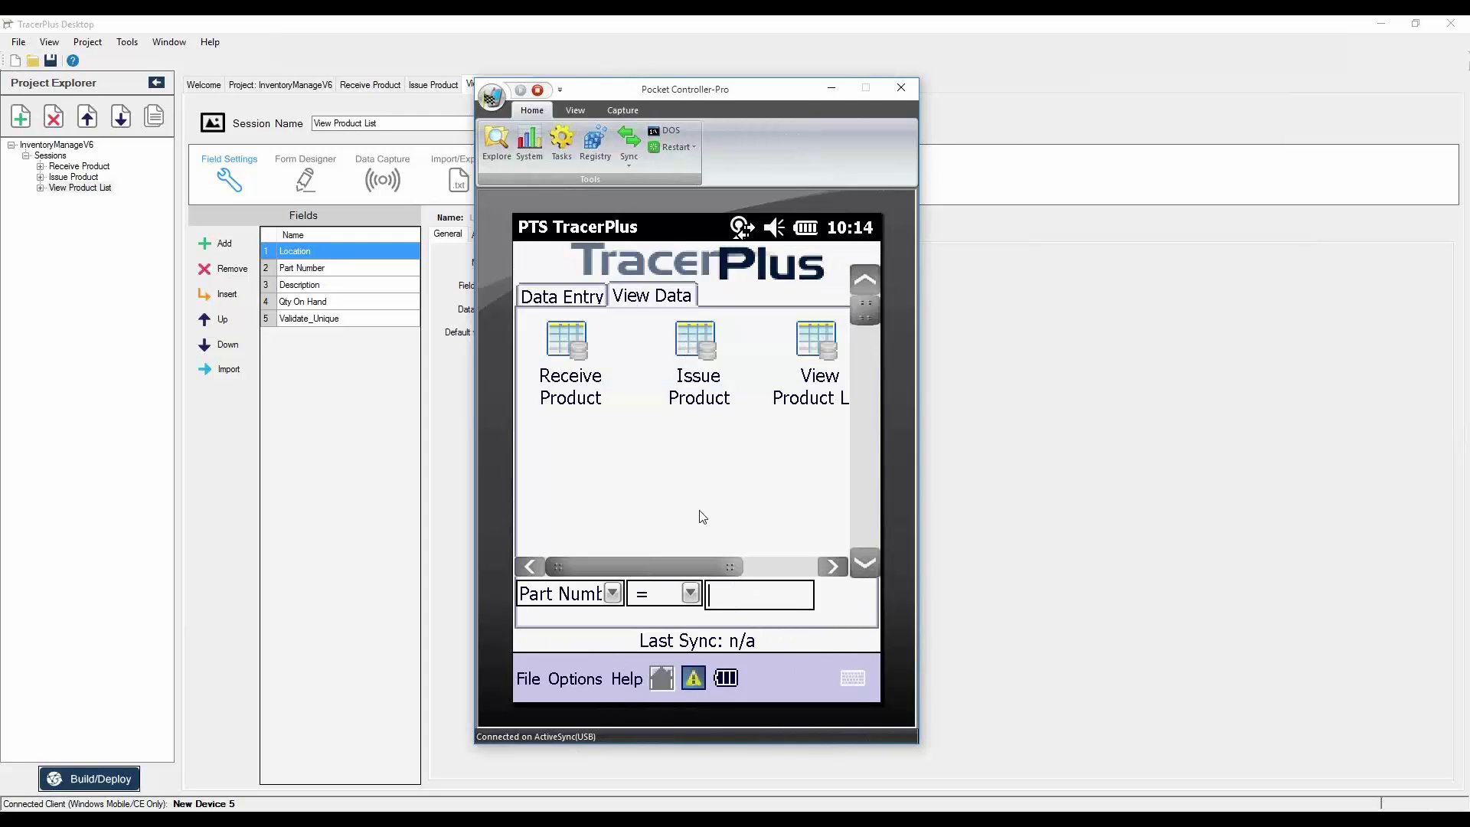
click(660, 683)
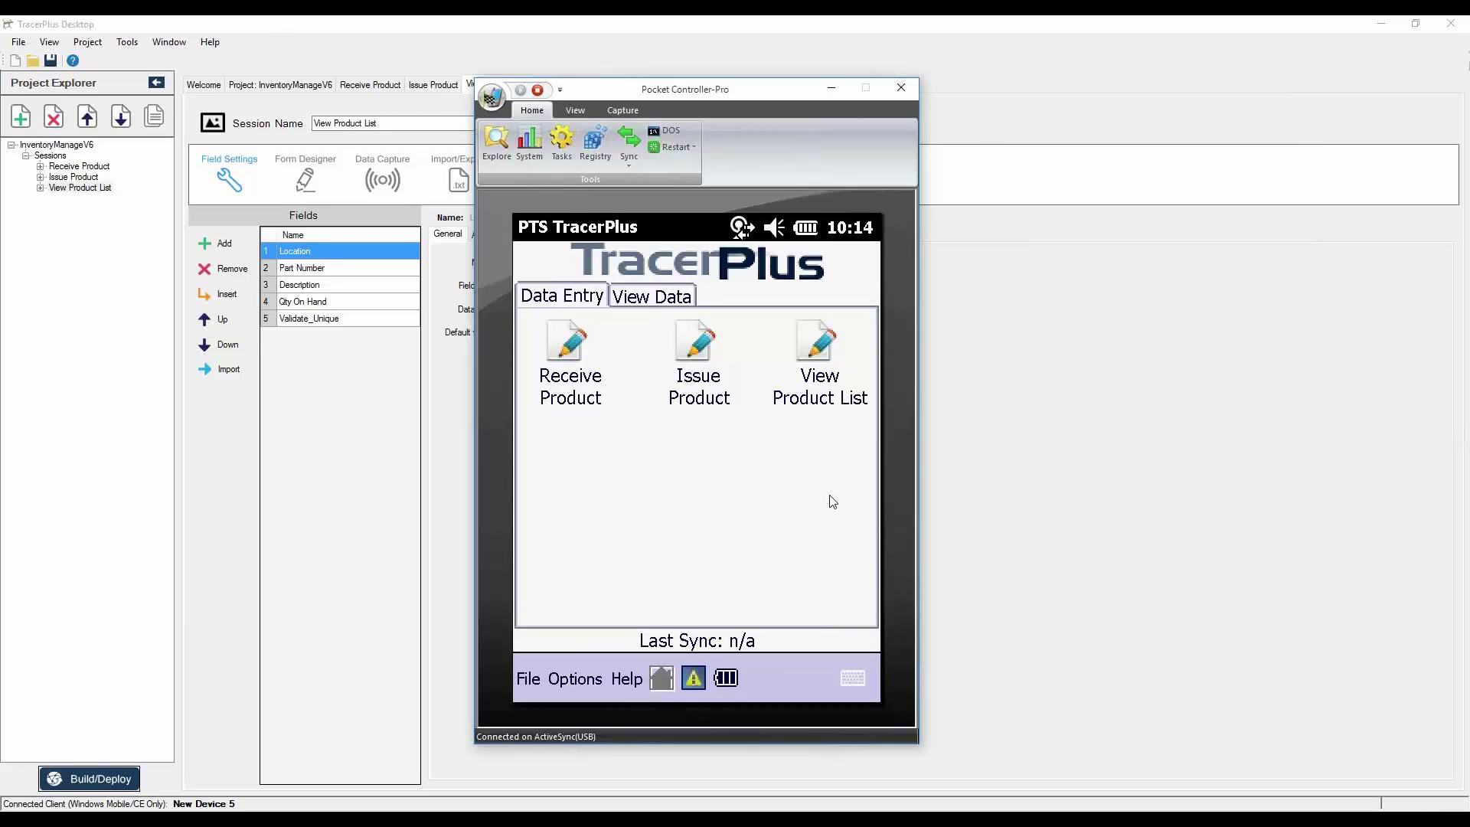
Open Inventory.xlsx from the TracerPlus Data folder in Excel, maximize it, and view the Inventory worksheet.
key(alt+Tab)
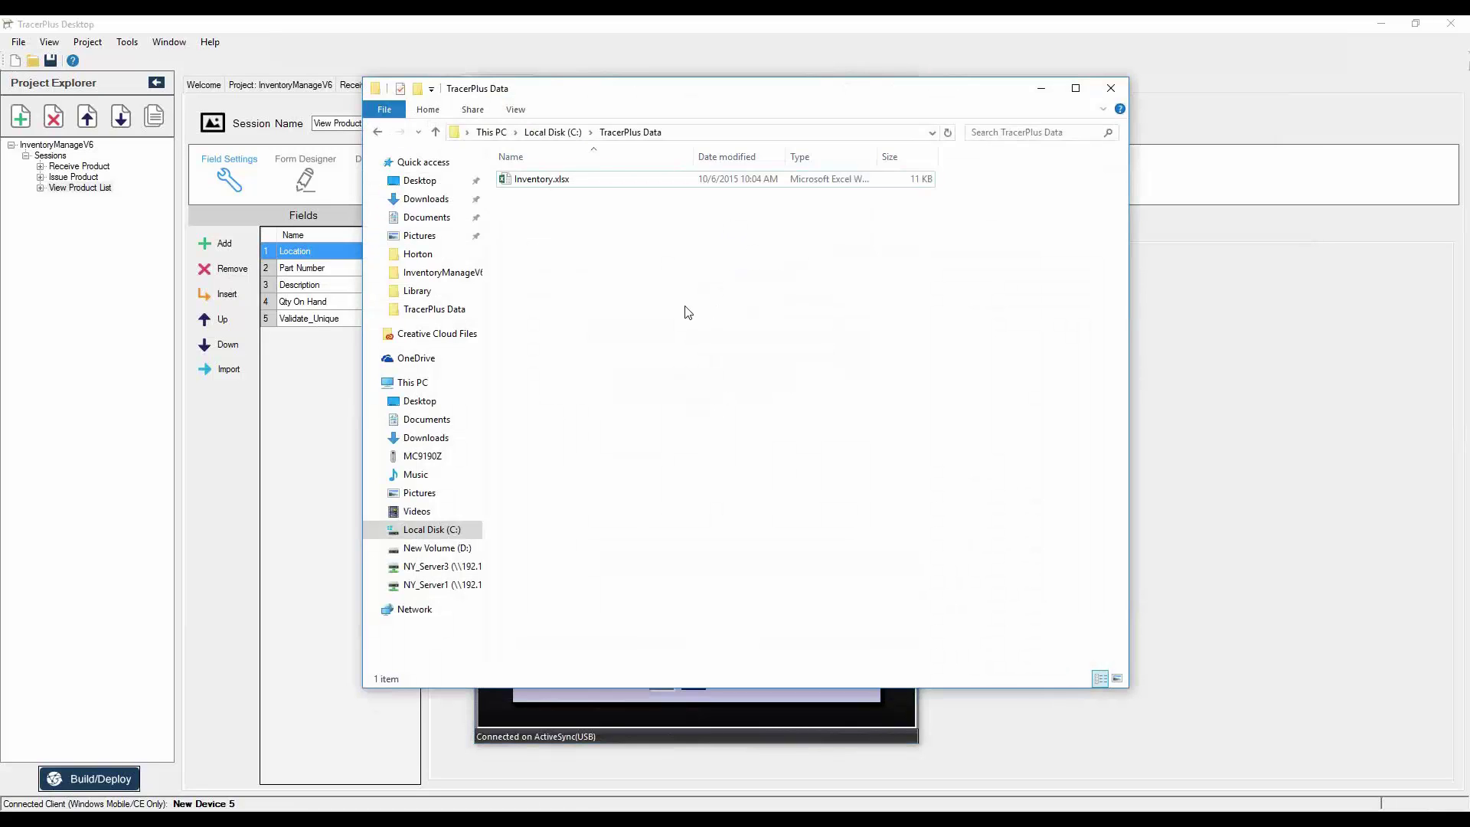
double_click(532, 182)
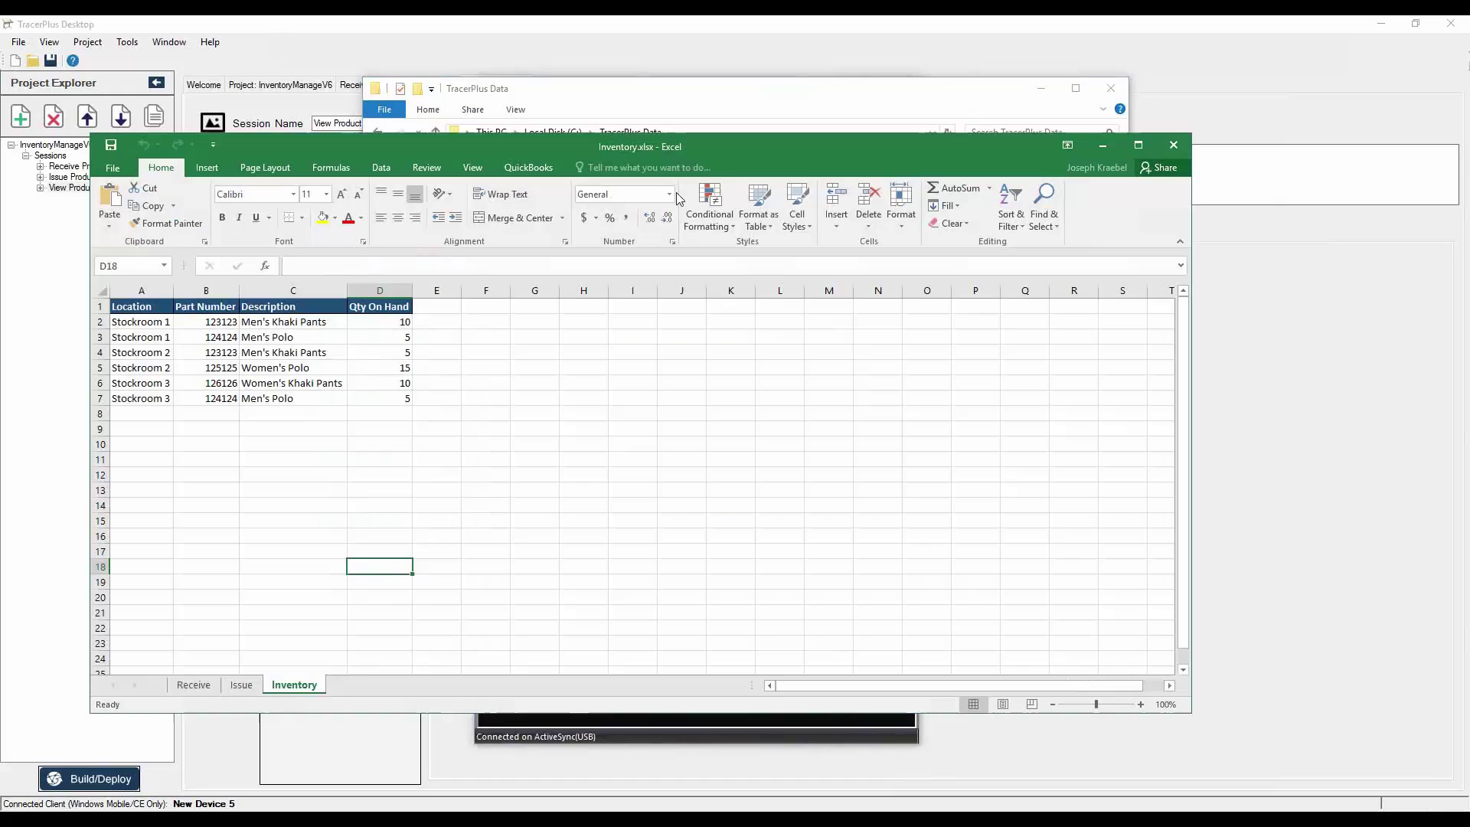
click(665, 458)
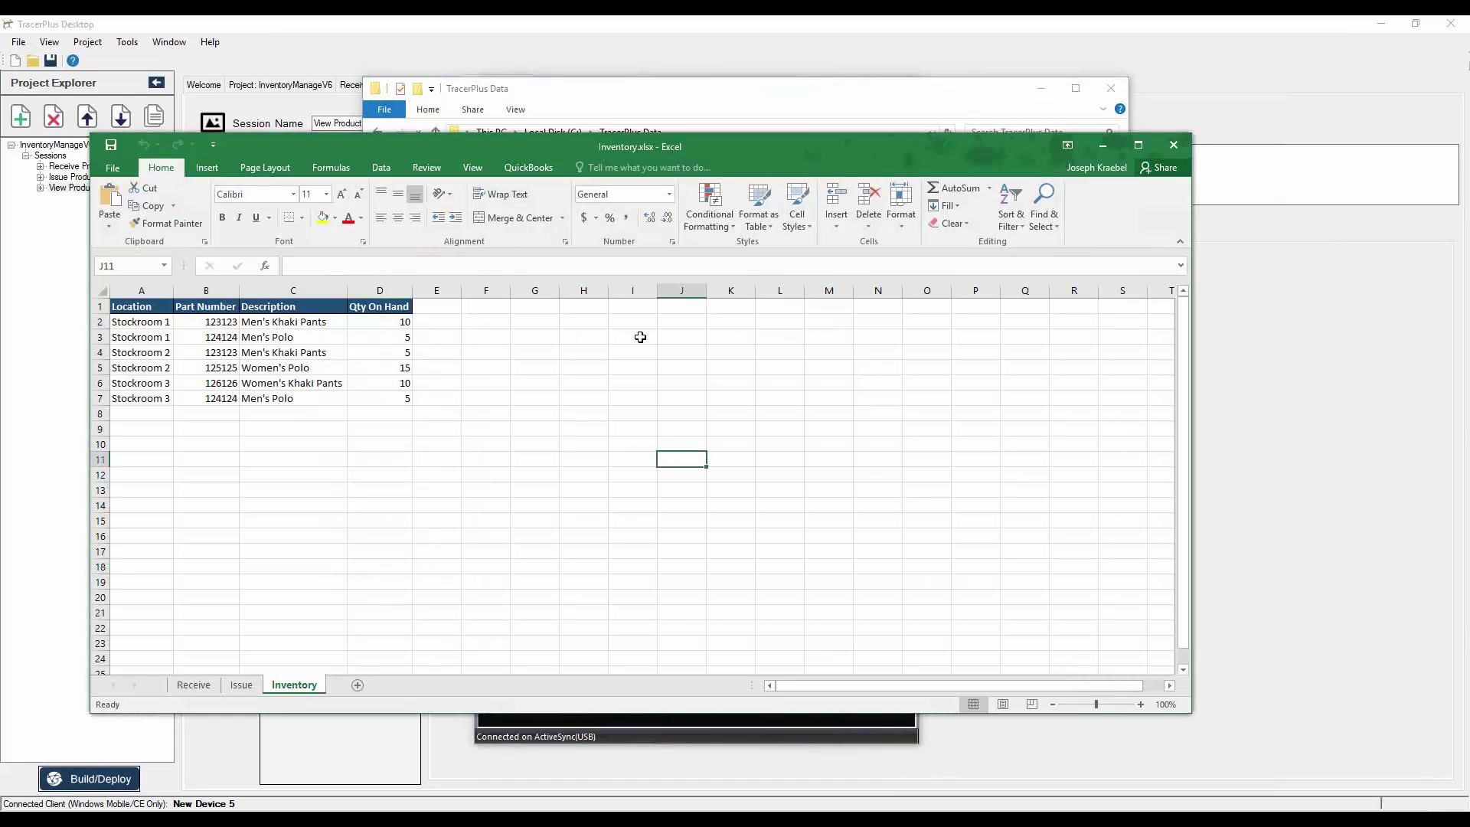
double_click(661, 148)
click(365, 448)
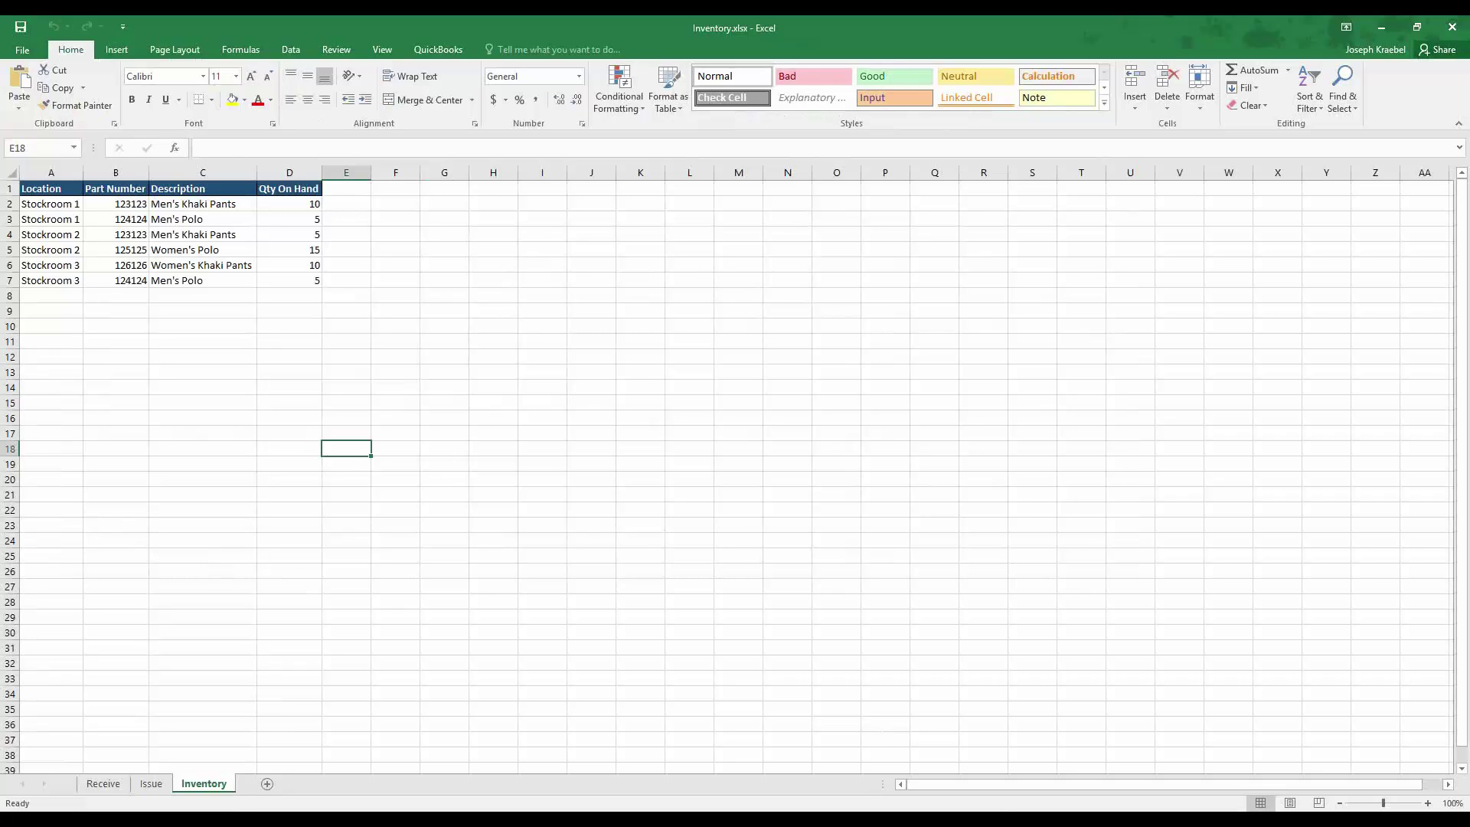
Switch to TracerPlus Connect and start a new, empty profiles file in its configuration view.
click(919, 819)
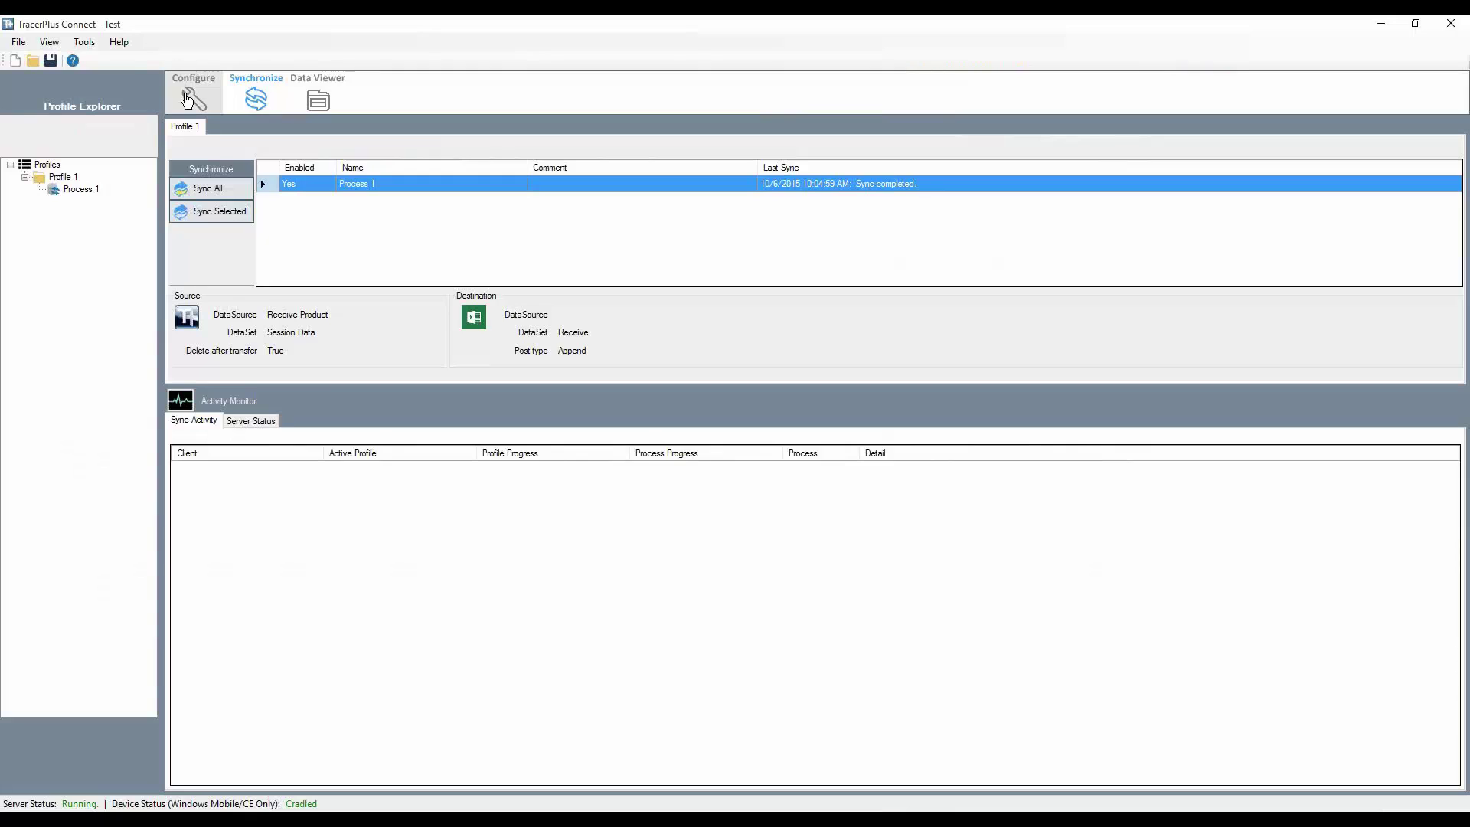
click(188, 99)
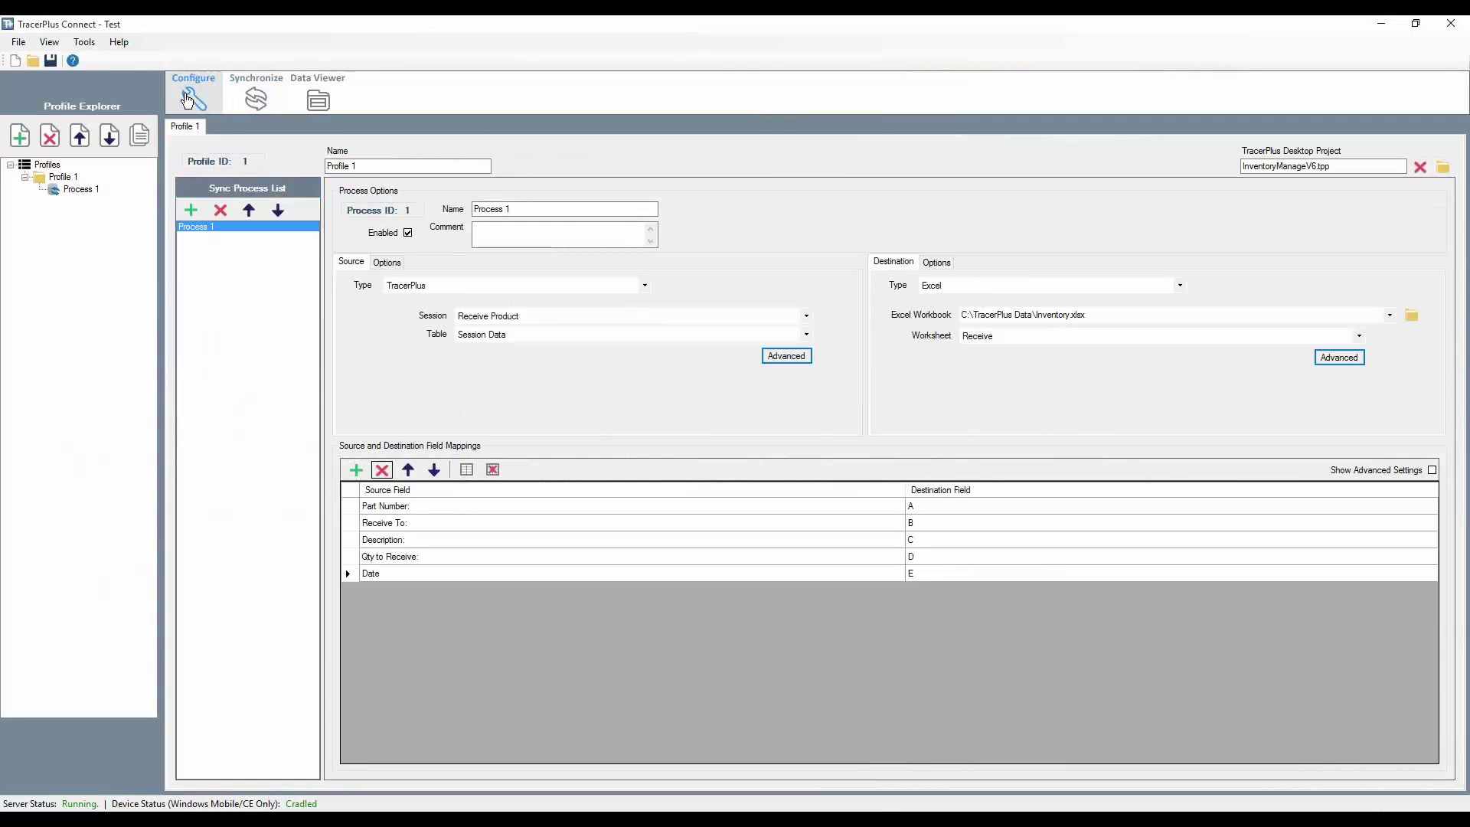
click(18, 69)
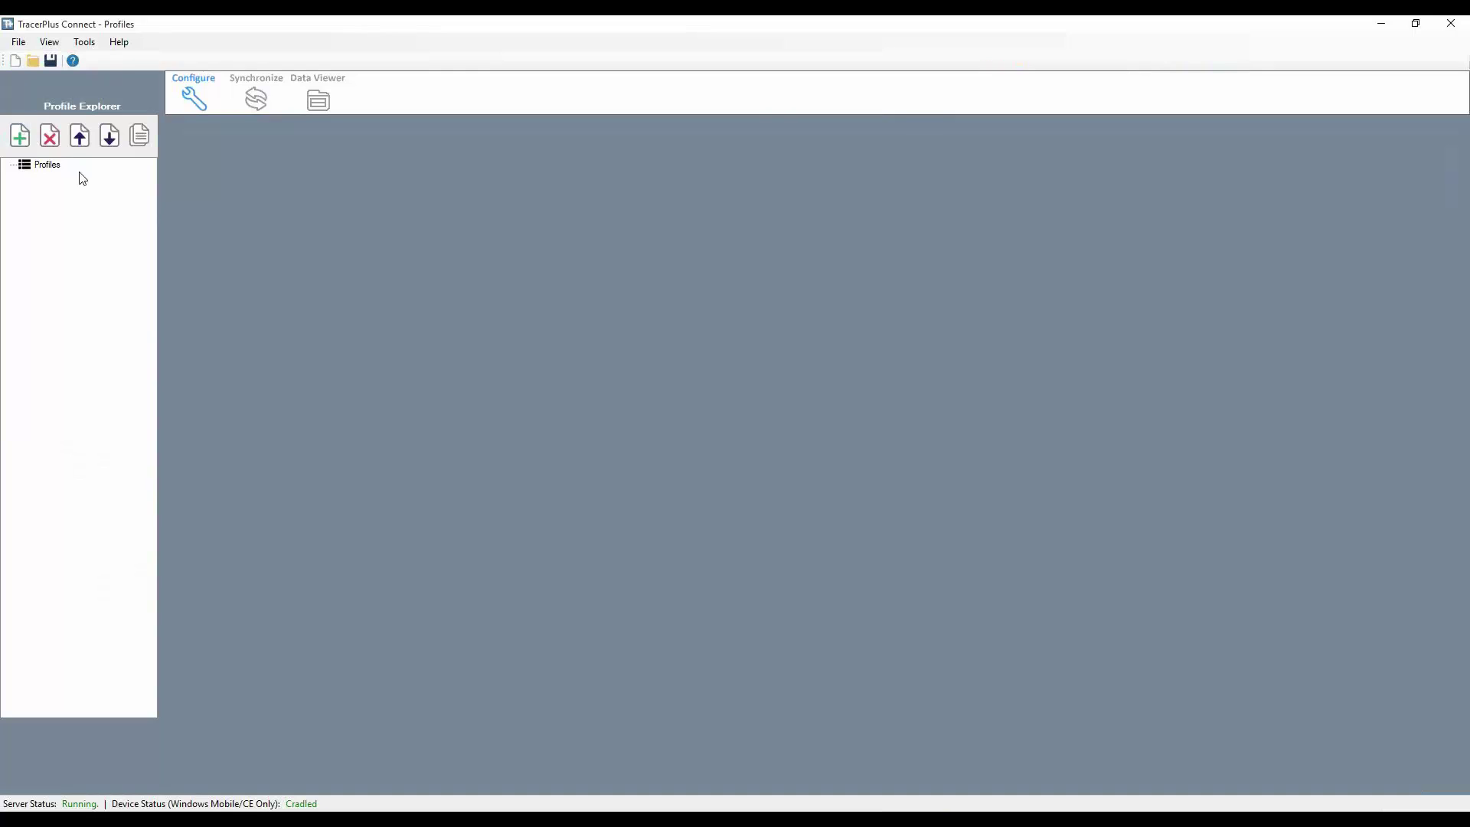
Create a new sync profile linked to the InventoryManageV6.tpp project from the TracerPlus Desktop Projects folder.
click(20, 138)
click(20, 136)
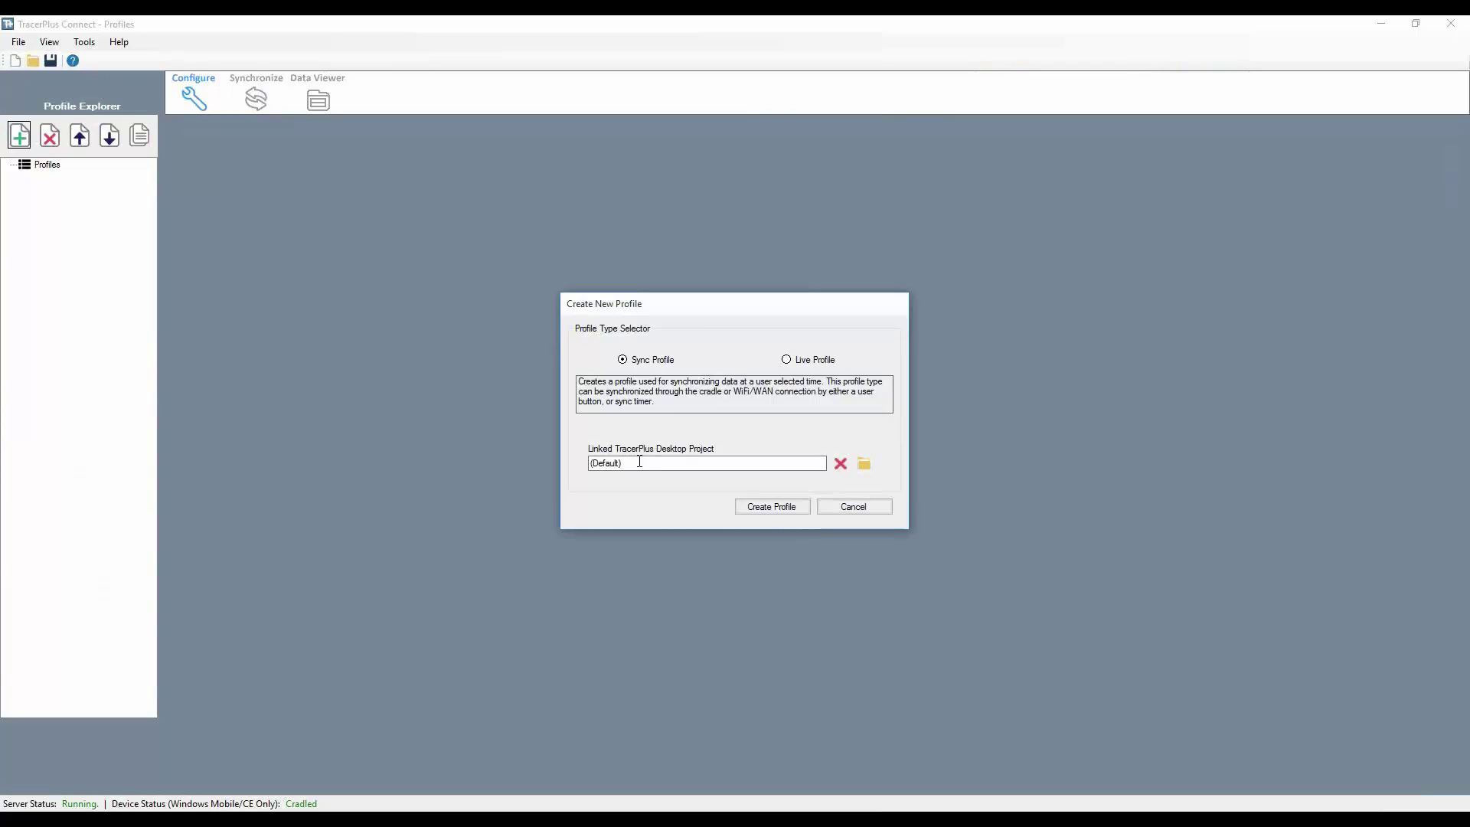
click(864, 464)
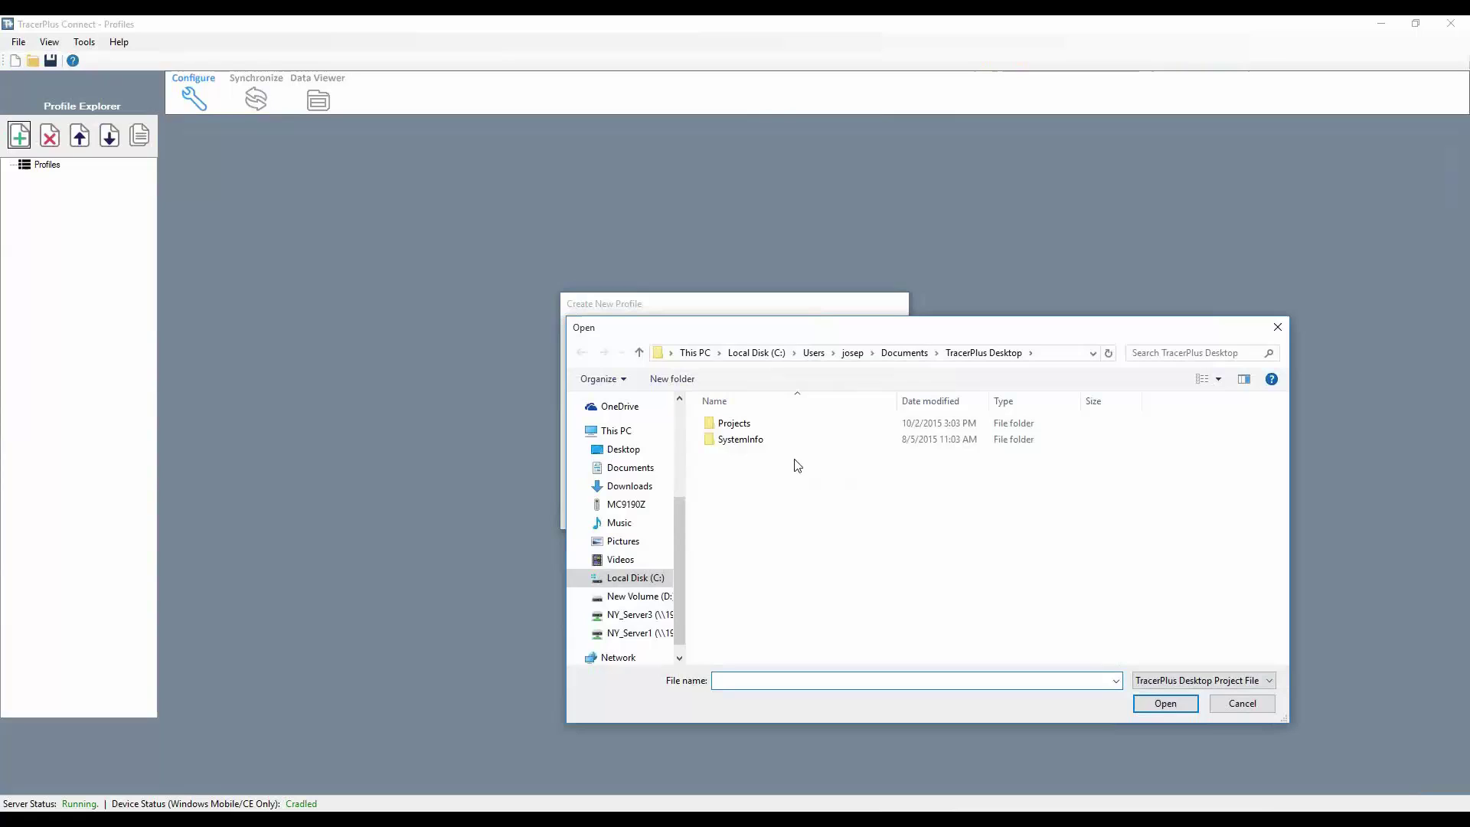
double_click(733, 424)
scroll(771, 582, down, 5)
scroll(772, 582, down, 20)
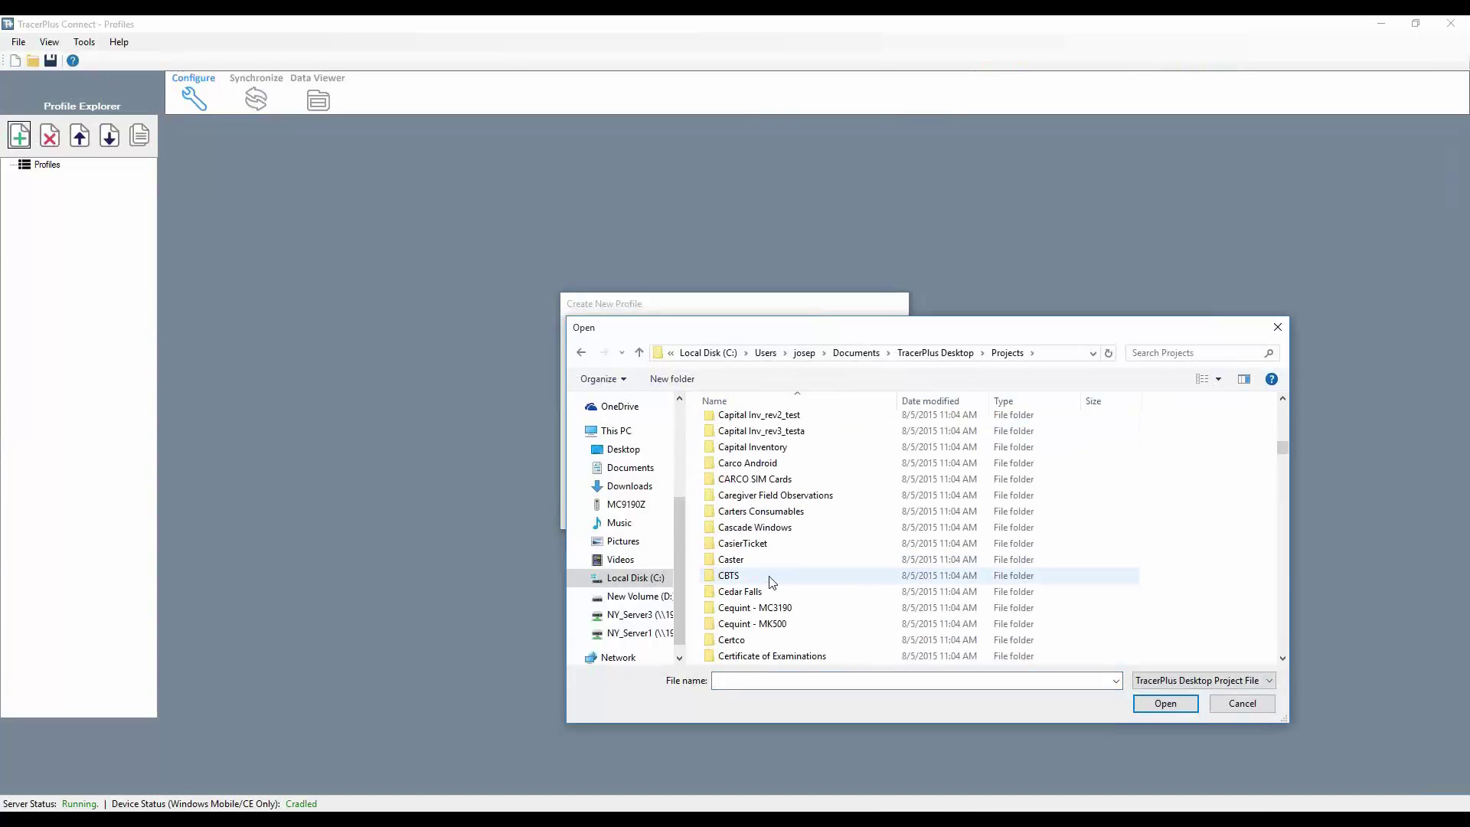
scroll(771, 582, down, 15)
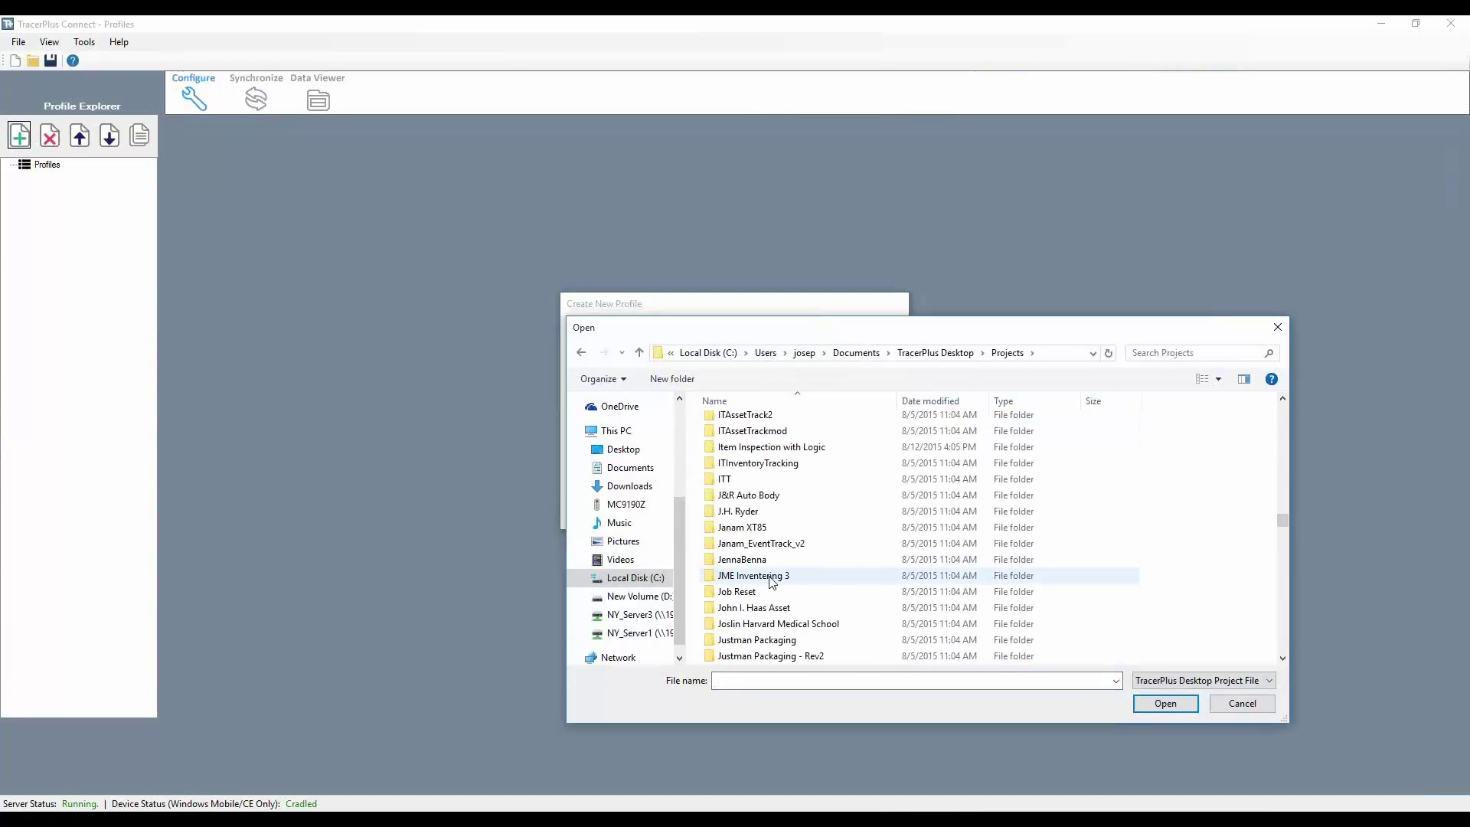
scroll(772, 582, up, 1)
scroll(772, 582, up, 5)
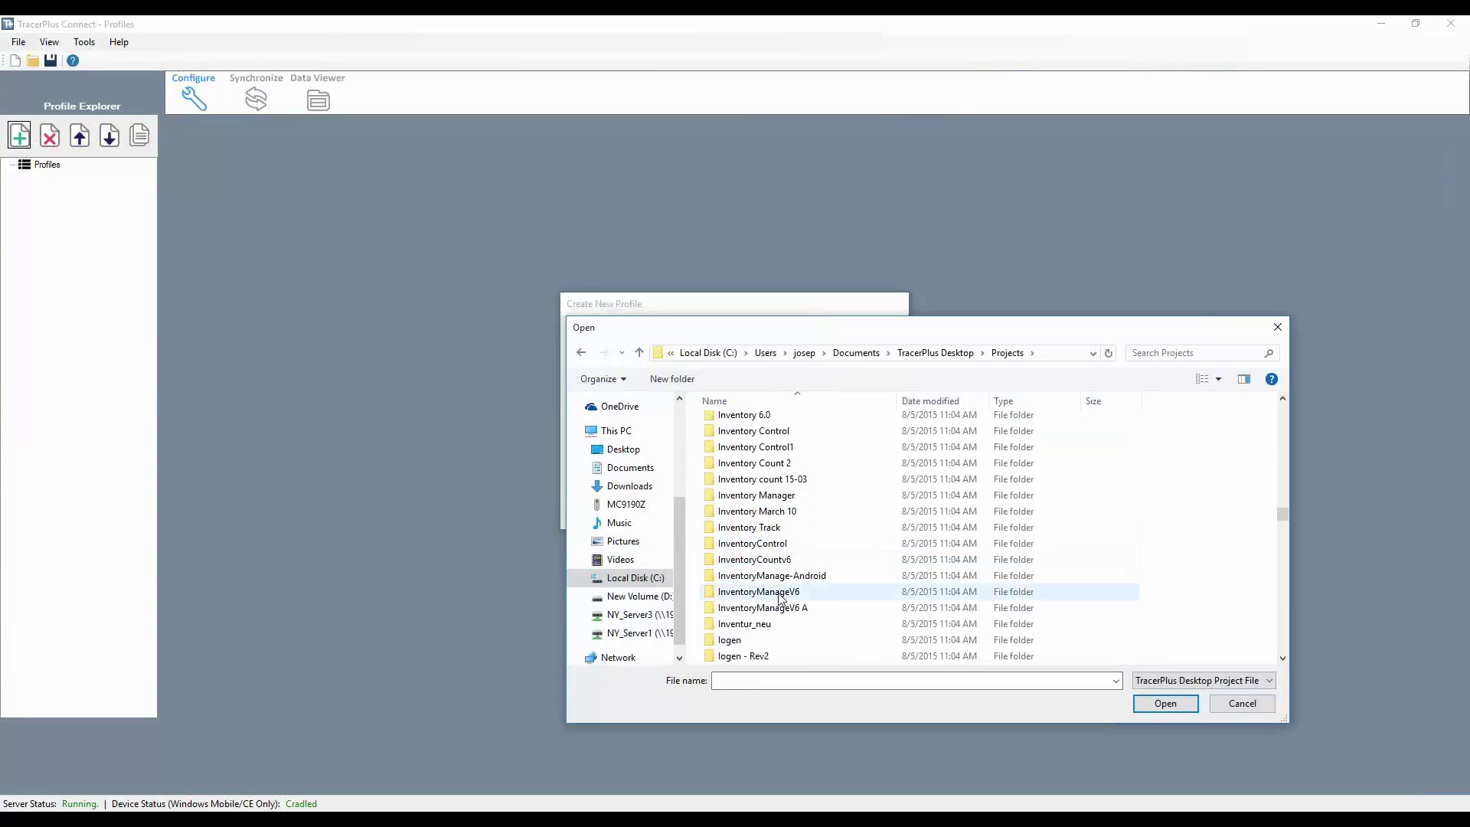
double_click(781, 592)
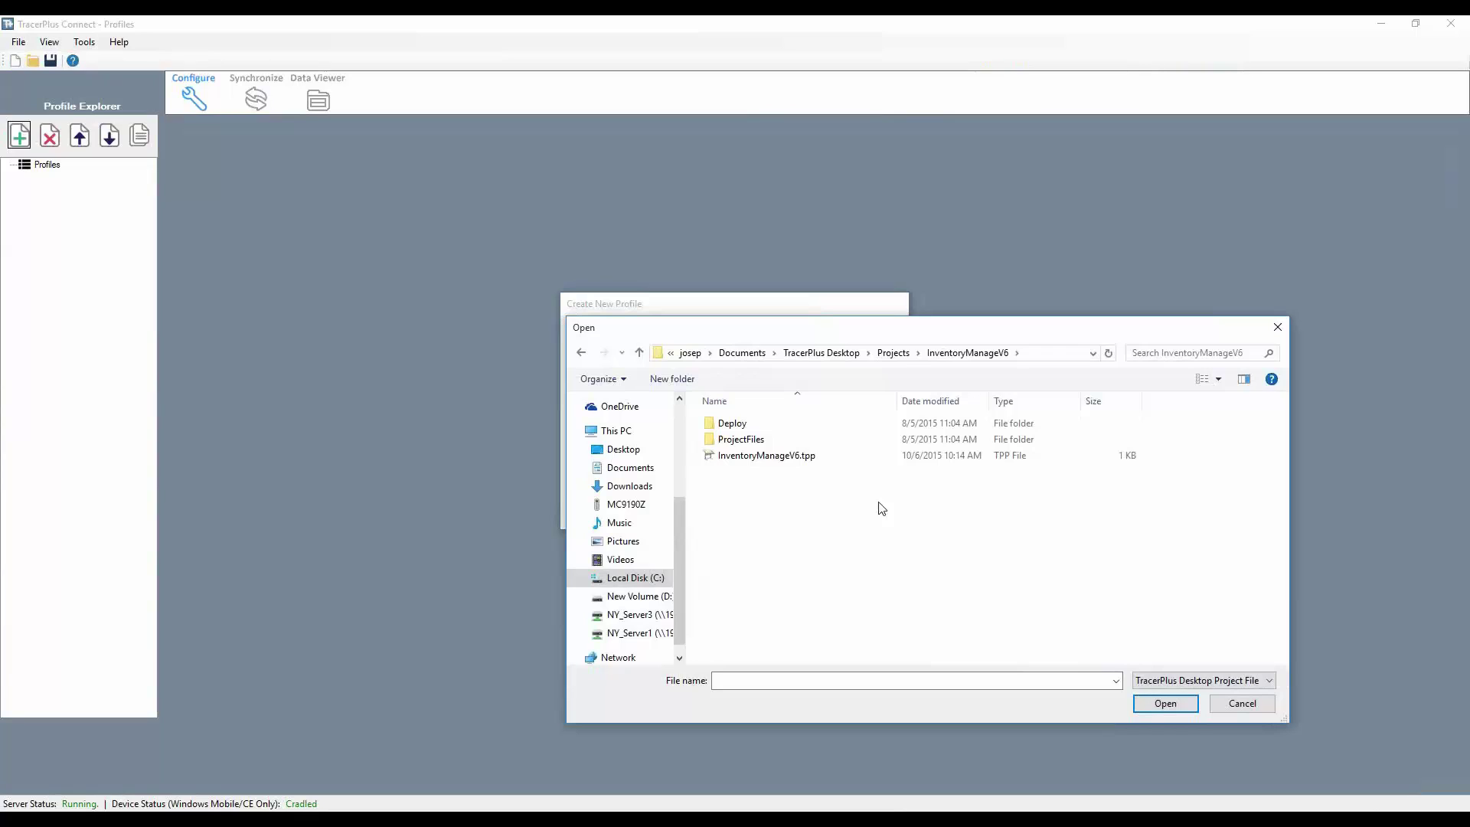
double_click(747, 456)
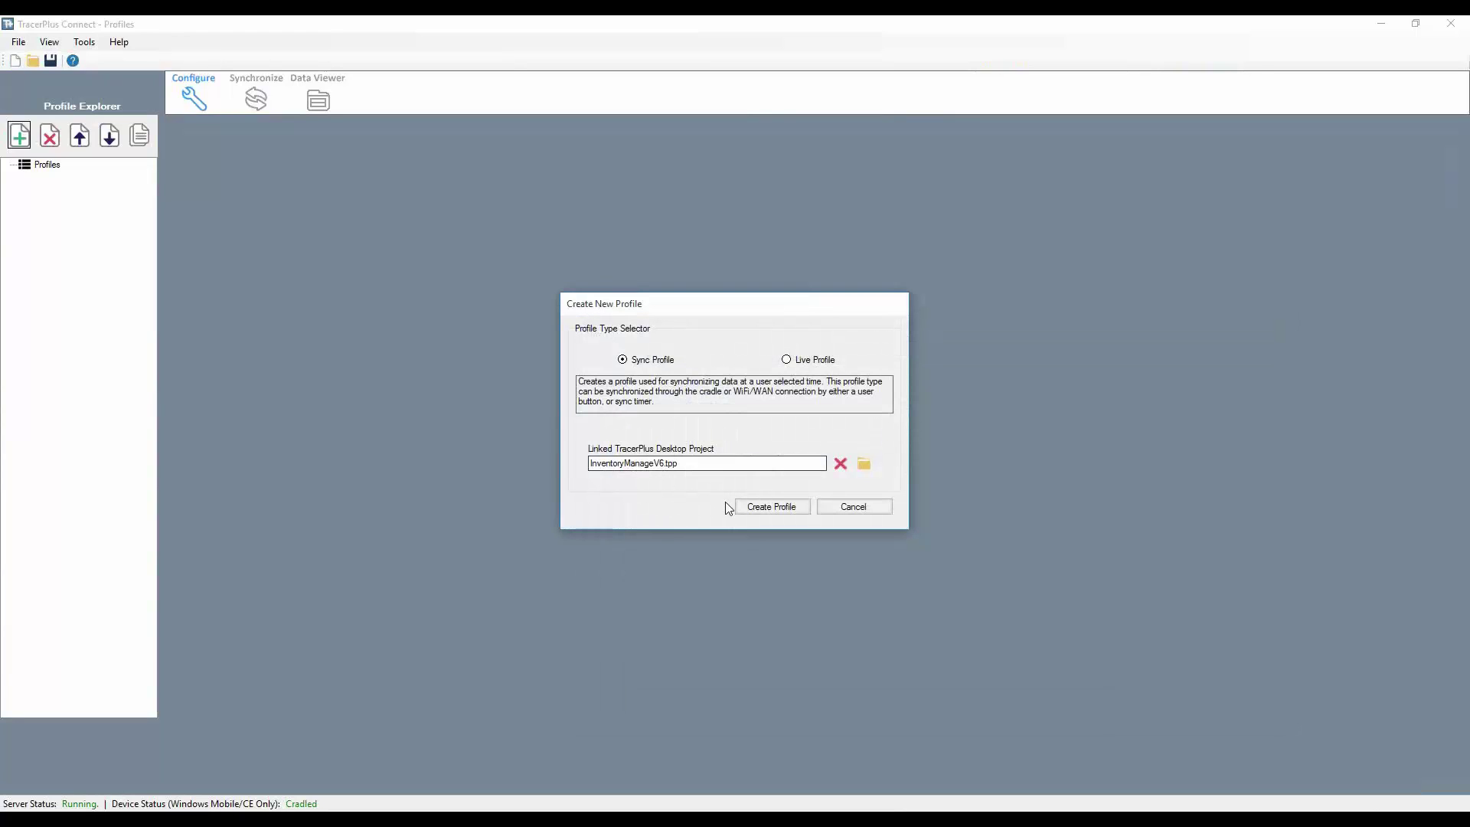
click(770, 508)
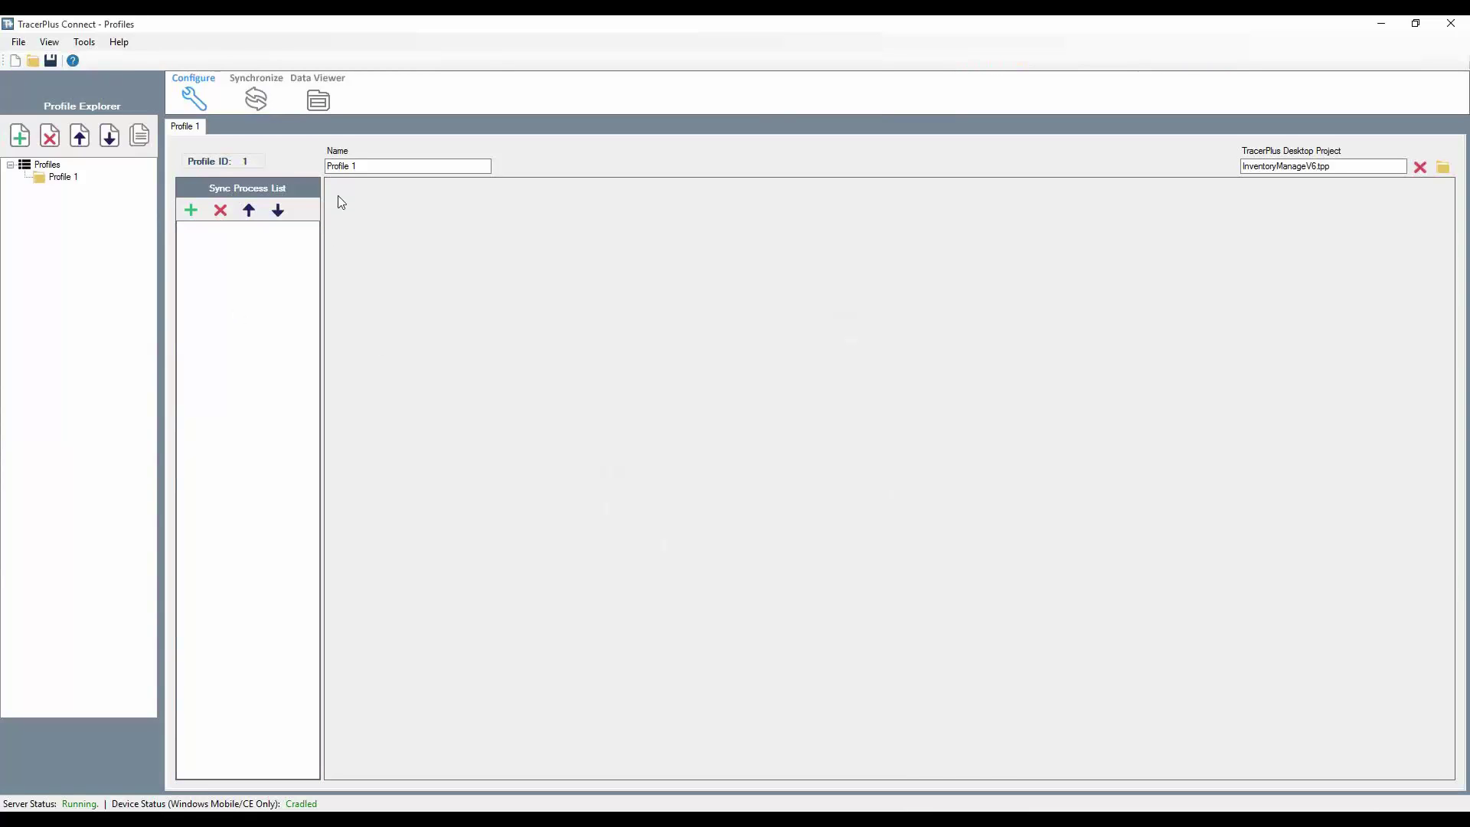
Rename the new profile as Sync To Device.
click(374, 166)
drag(351, 168, 325, 170)
text(Sync To Device)
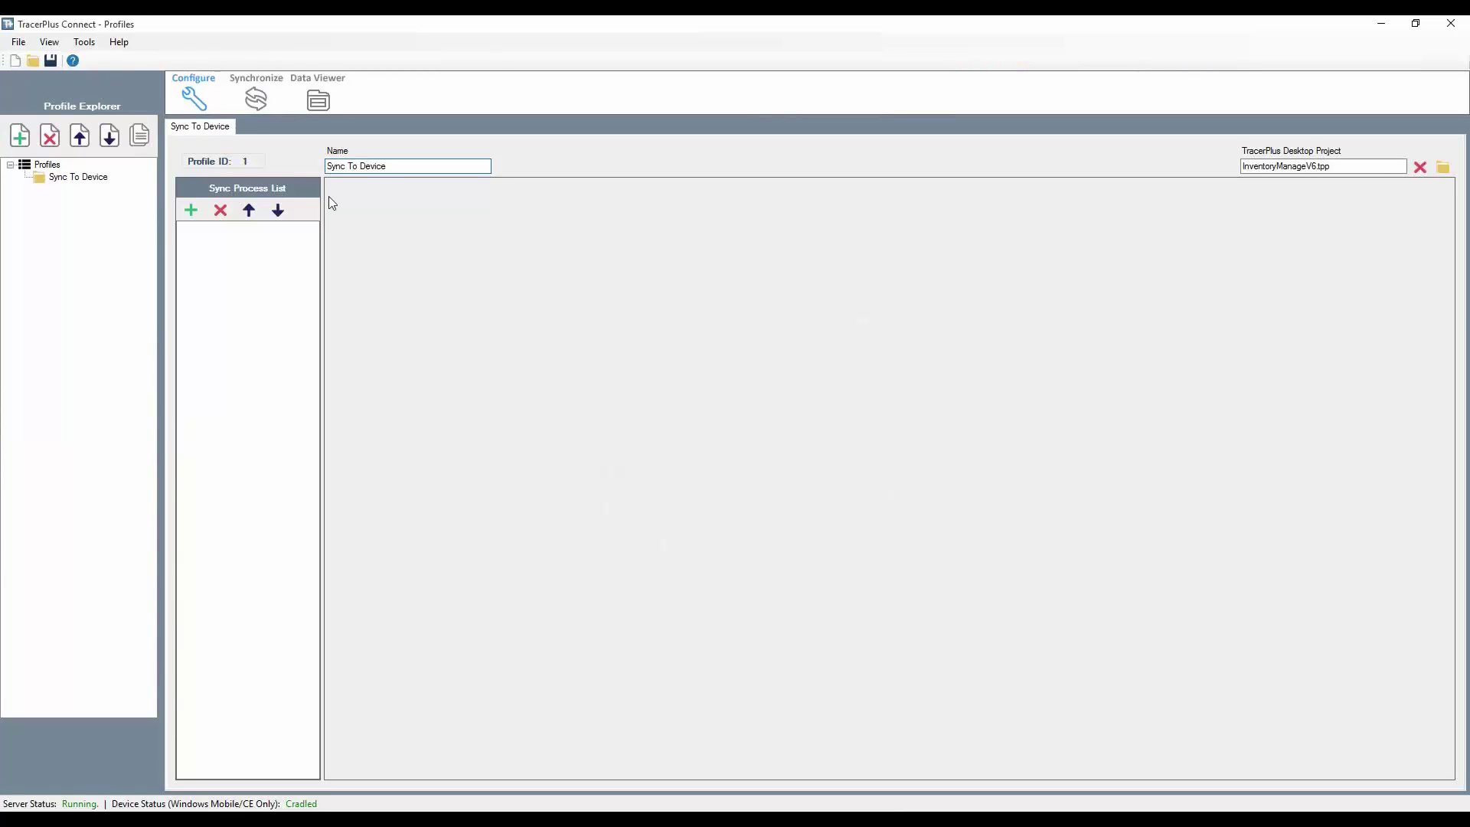
click(243, 238)
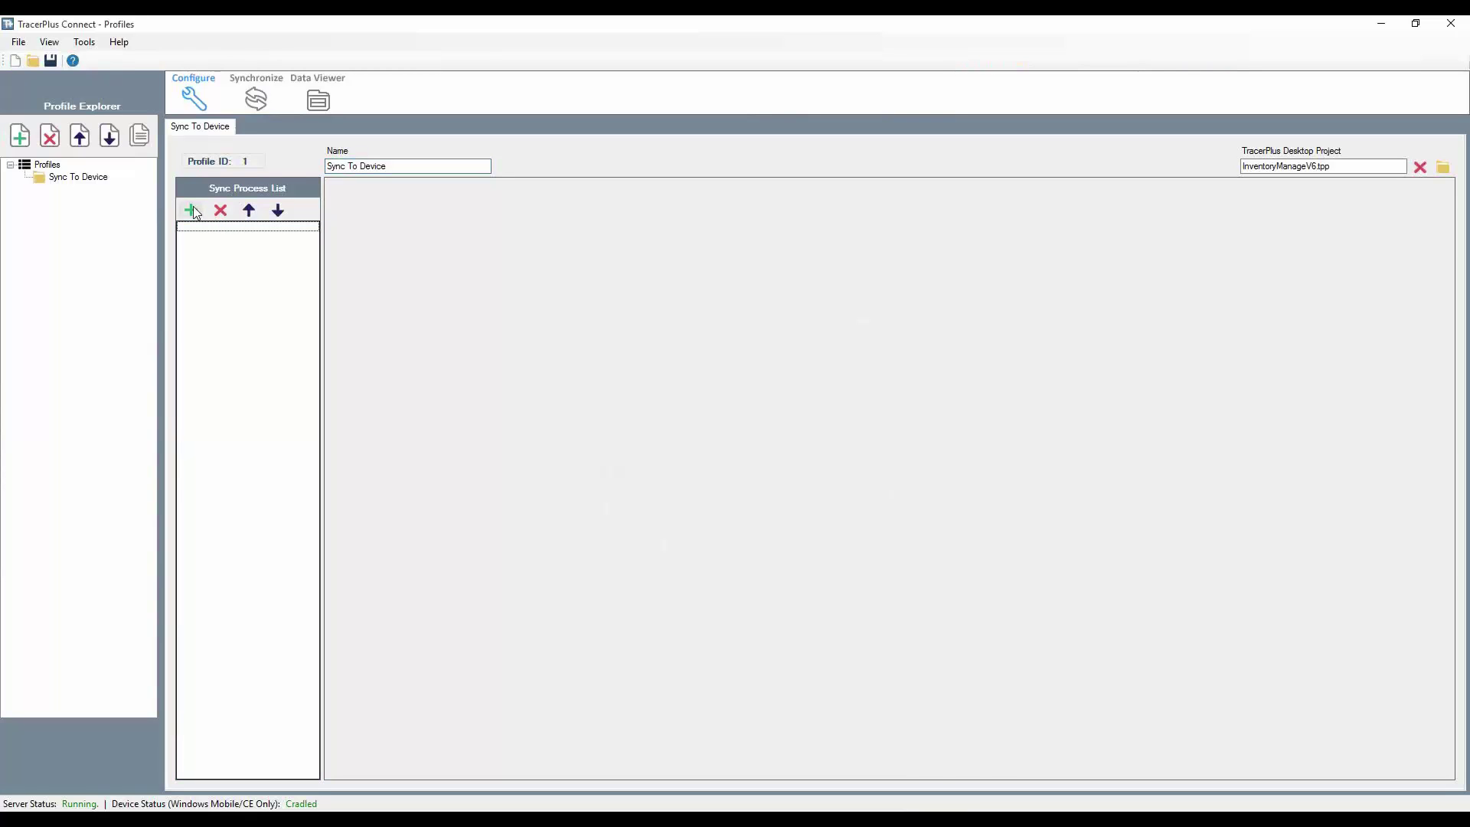
Add a sync process to the Sync To Device profile and name it Sync Inventory.
click(192, 211)
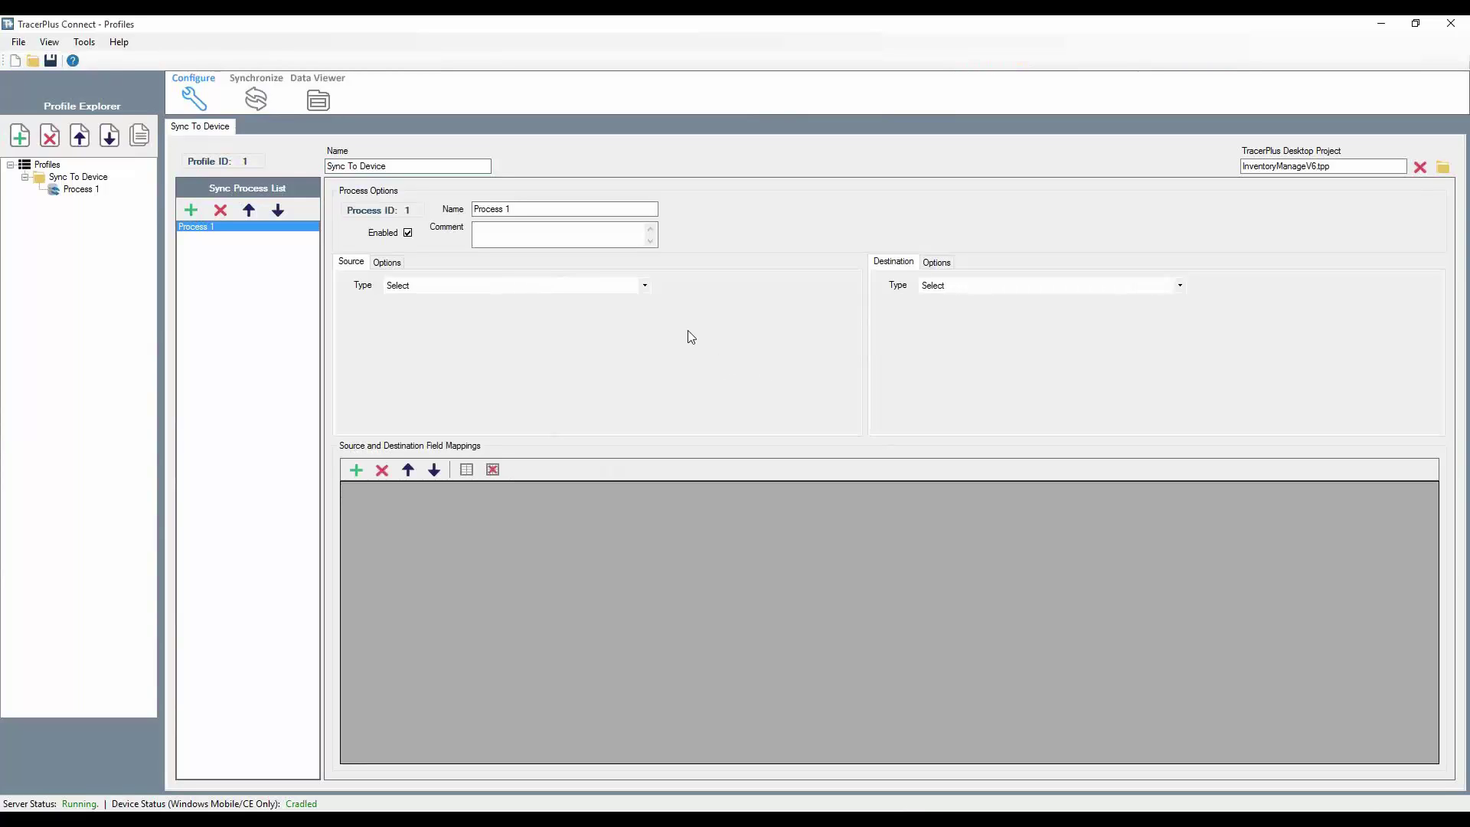
drag(536, 209, 425, 211)
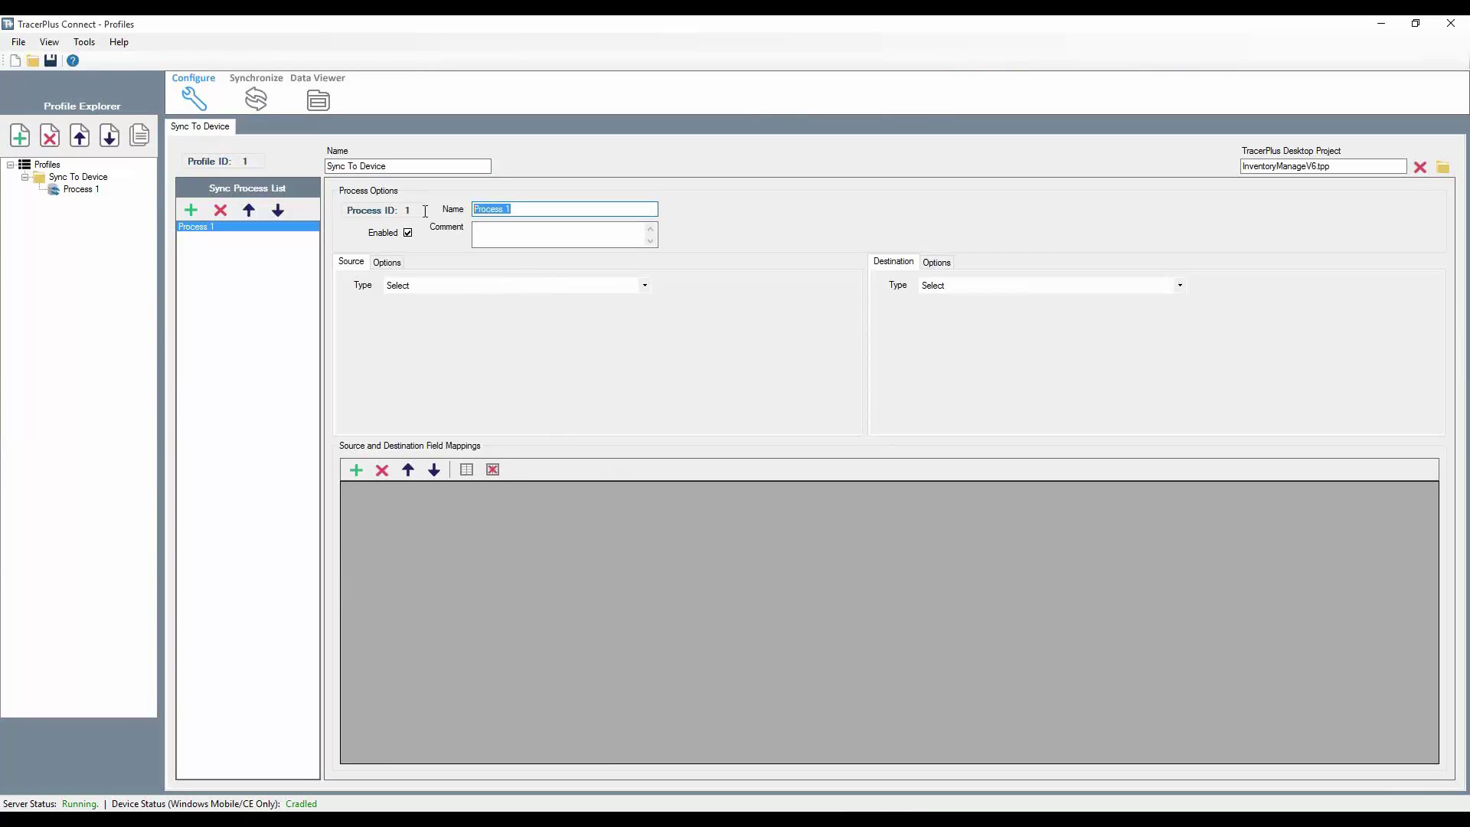
text(Sync Inventory)
key(Tab)
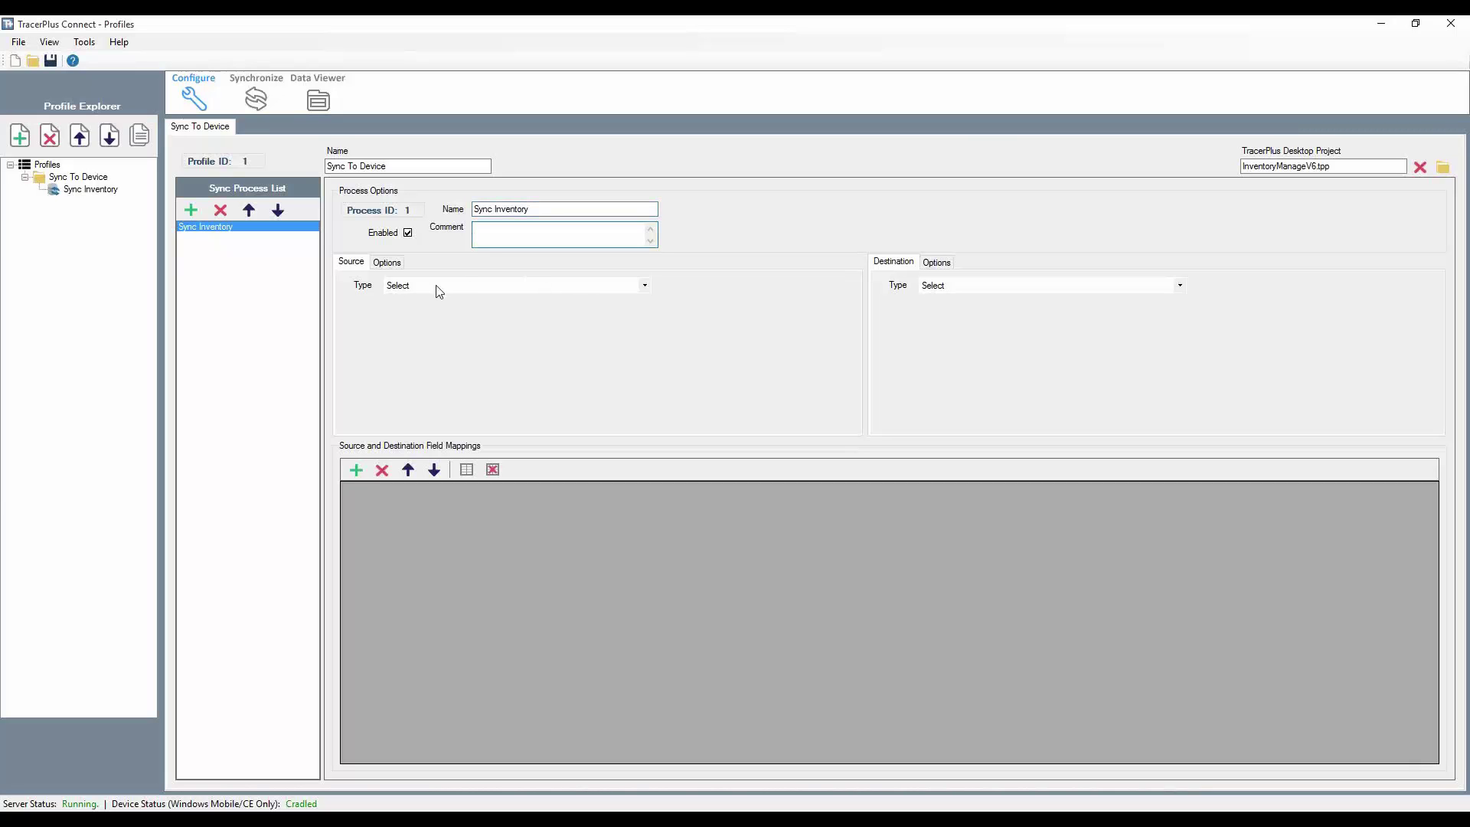
Set the process source to the Excel workbook C:\TracerPlus Data\Inventory.xlsx with the Inventory worksheet.
click(645, 285)
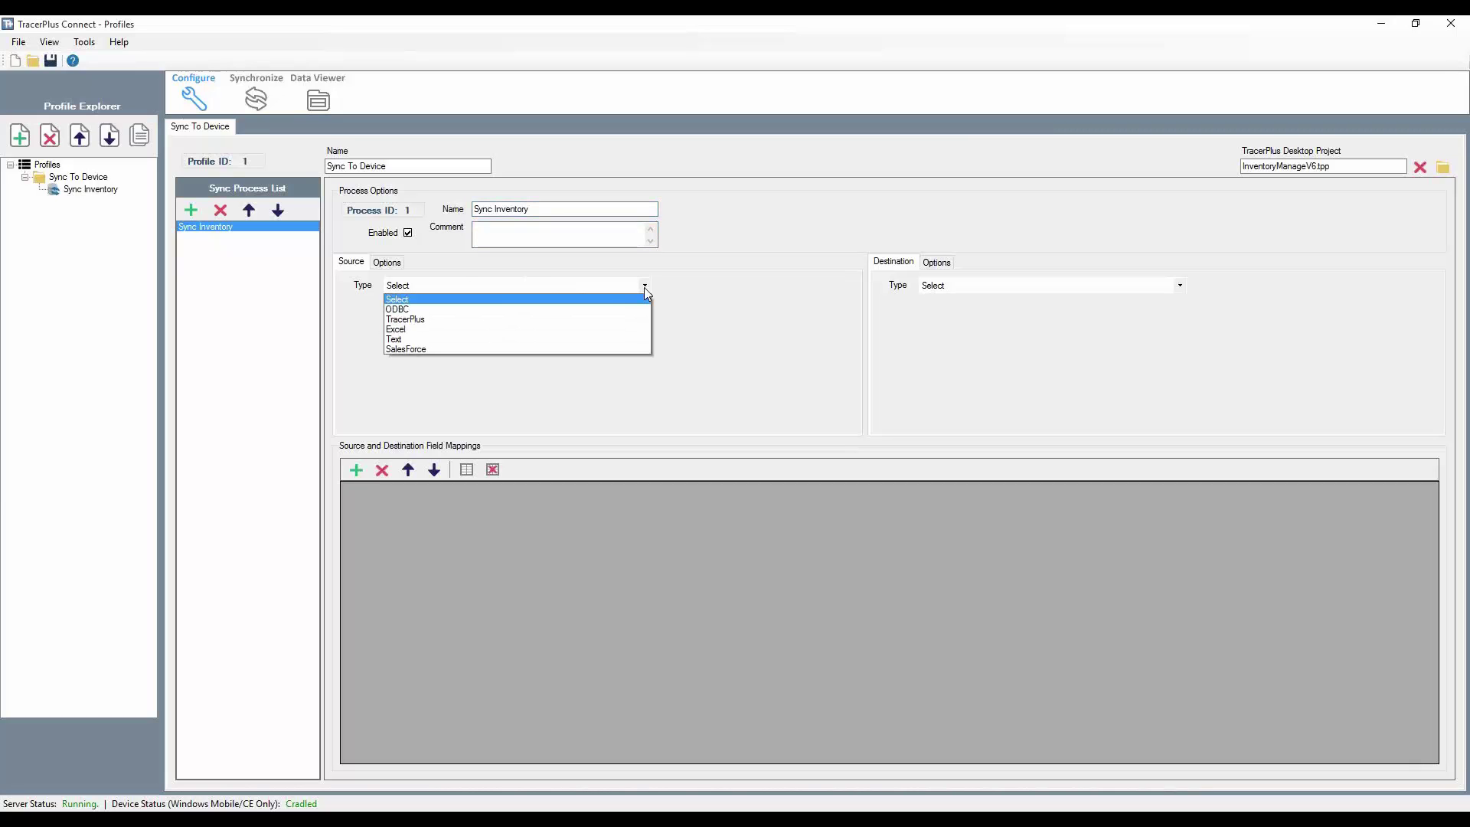
click(410, 329)
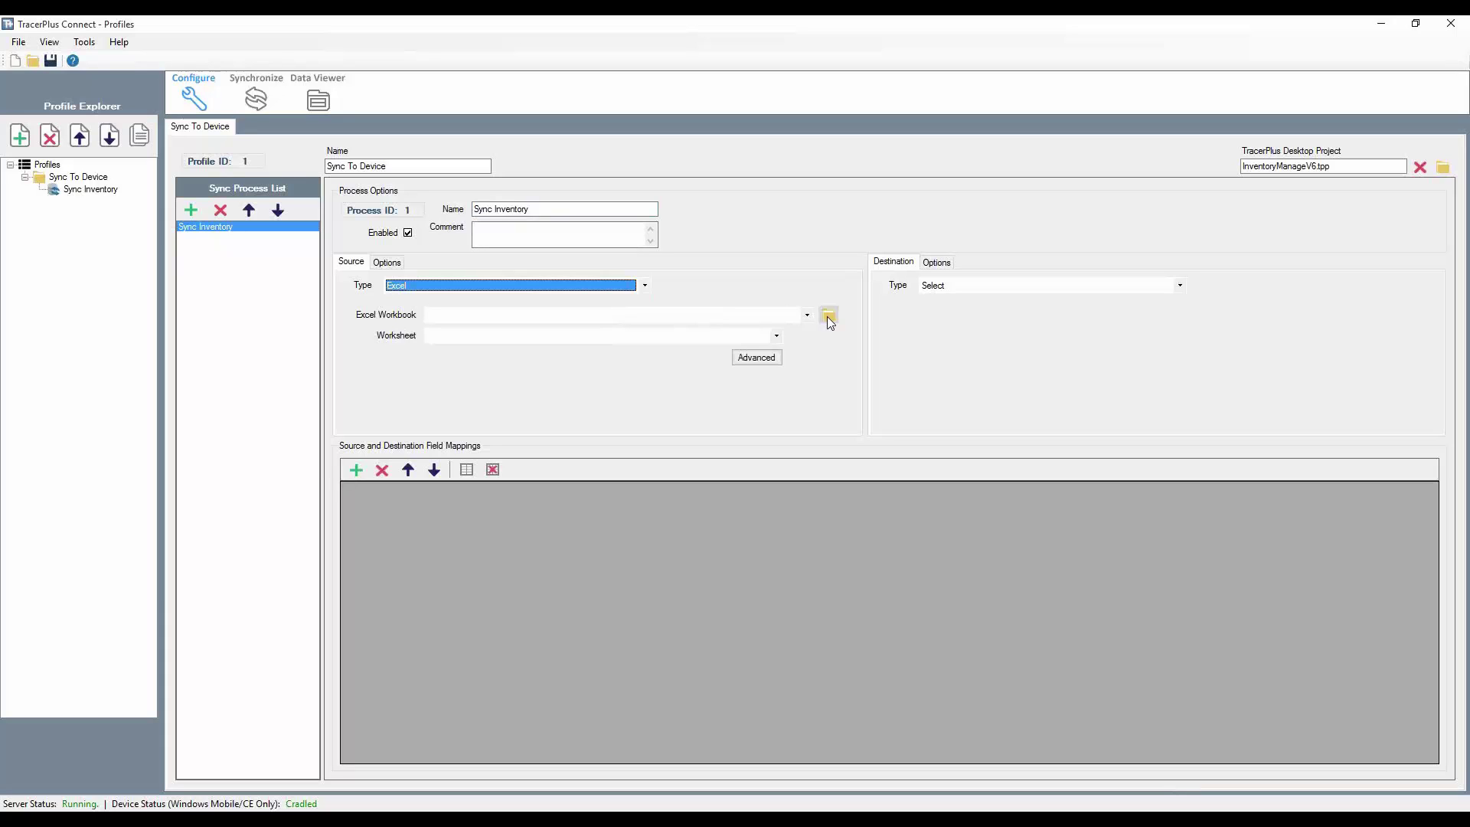
click(831, 323)
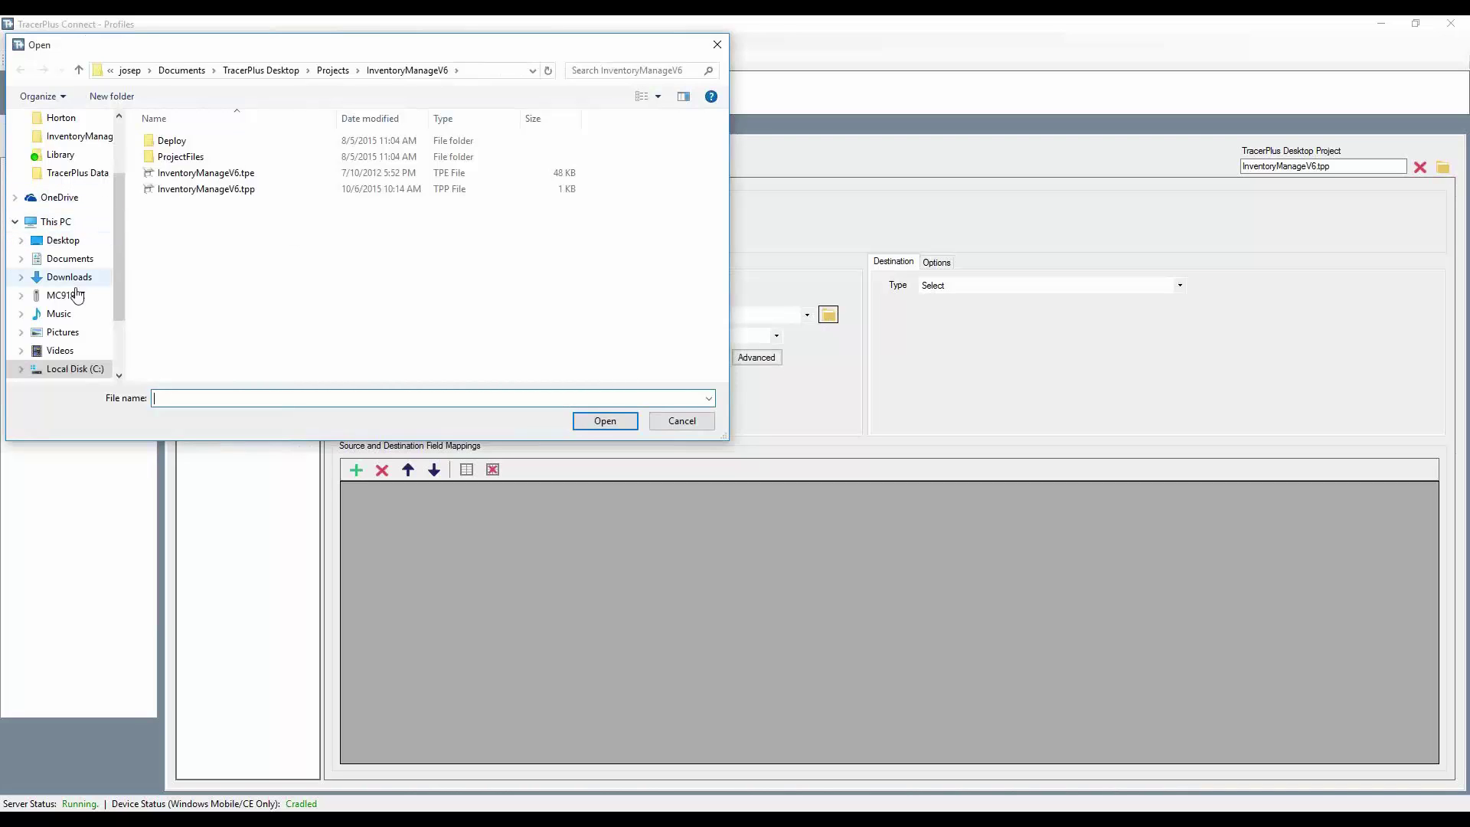
click(76, 370)
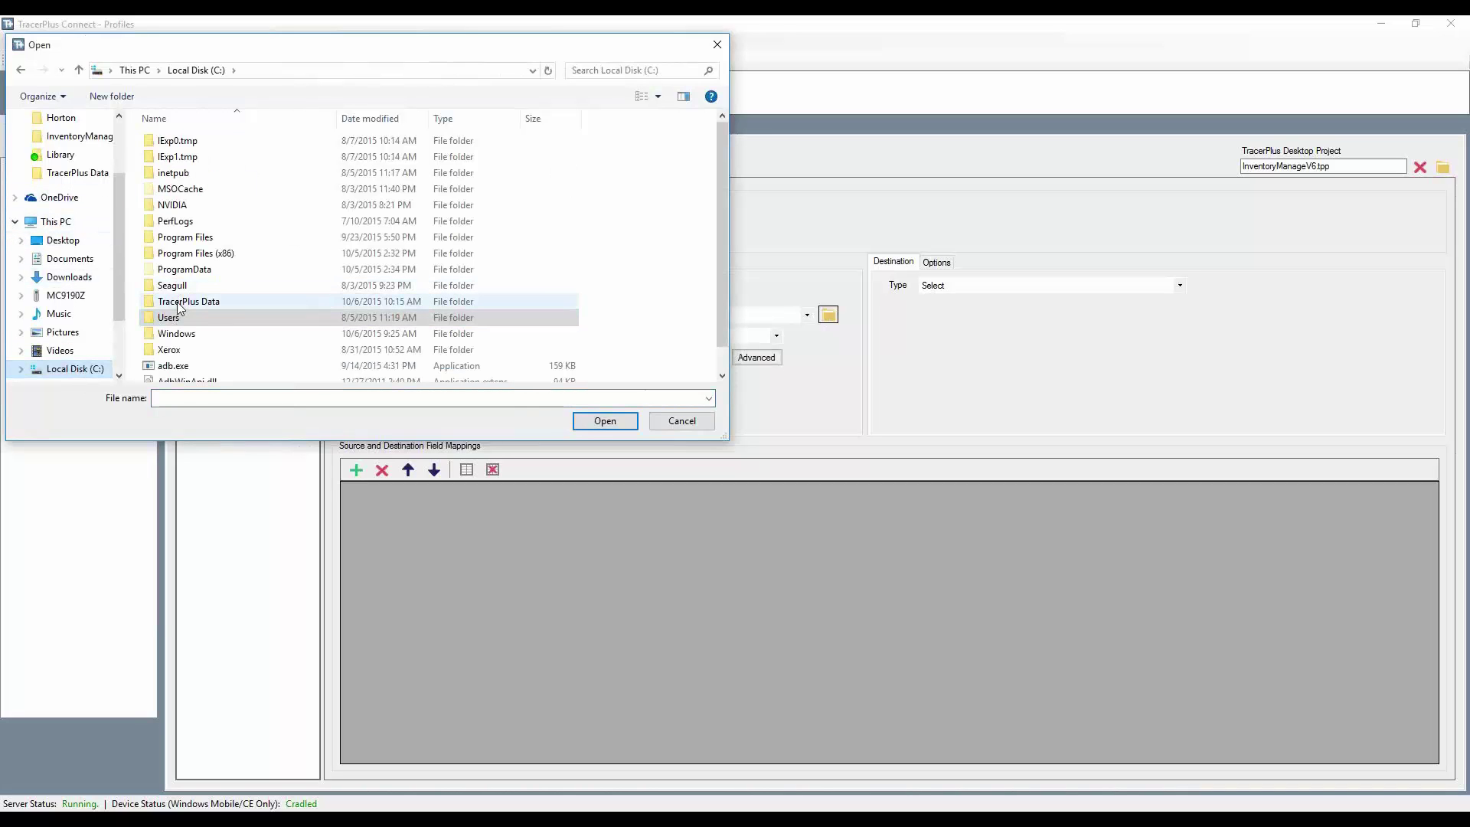
double_click(203, 301)
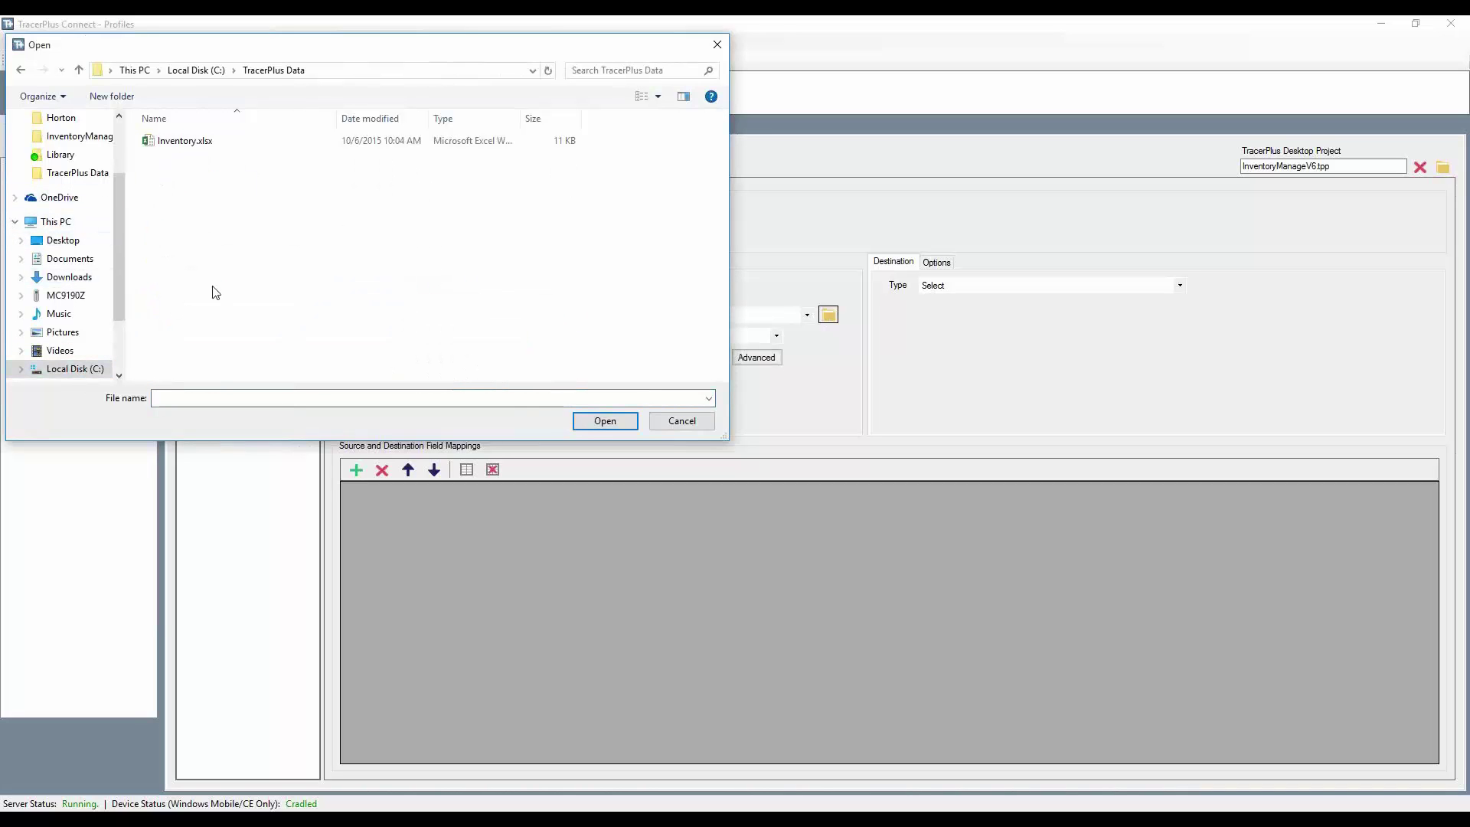
double_click(177, 143)
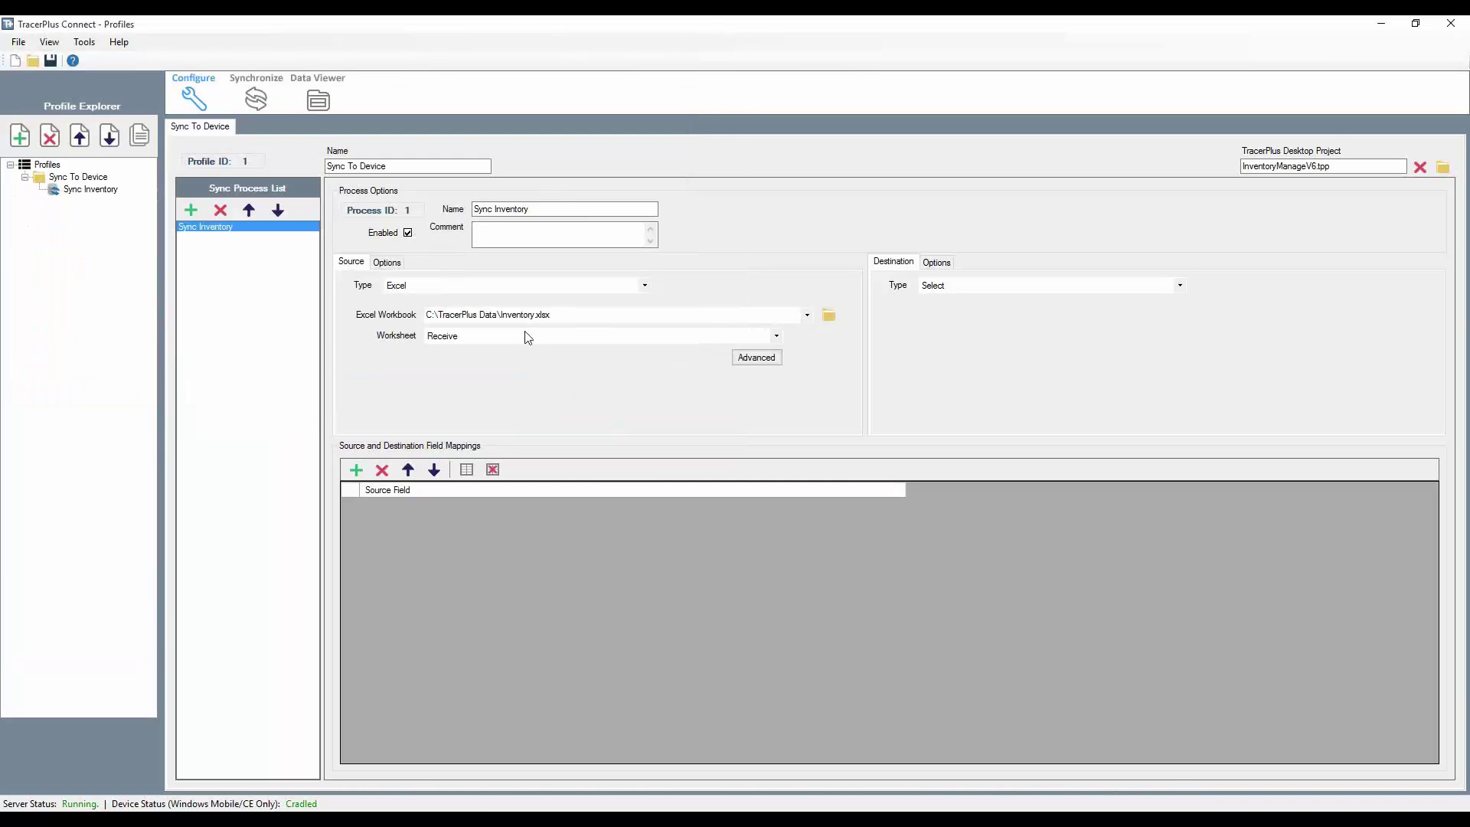
click(776, 337)
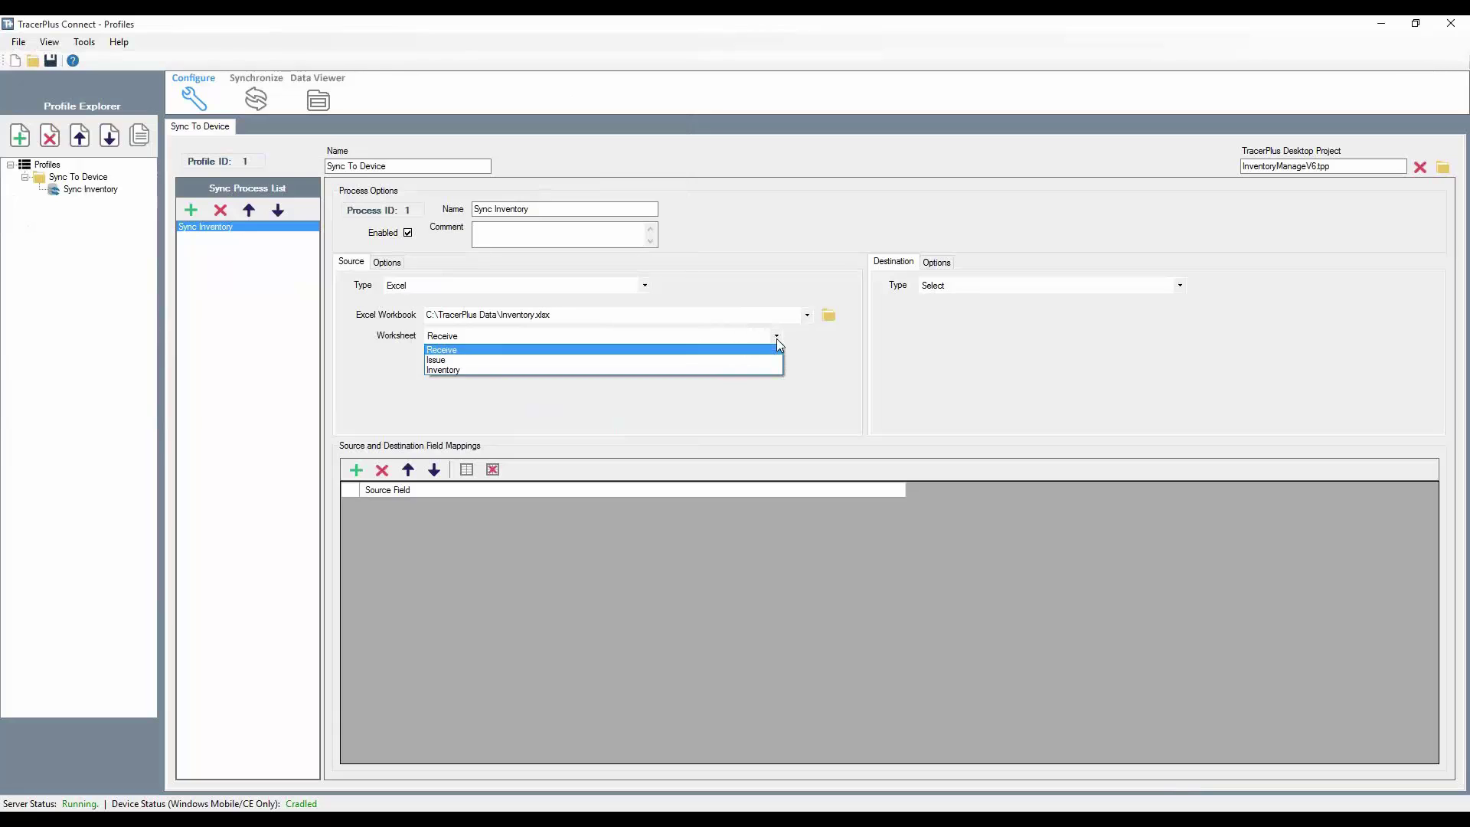
click(444, 370)
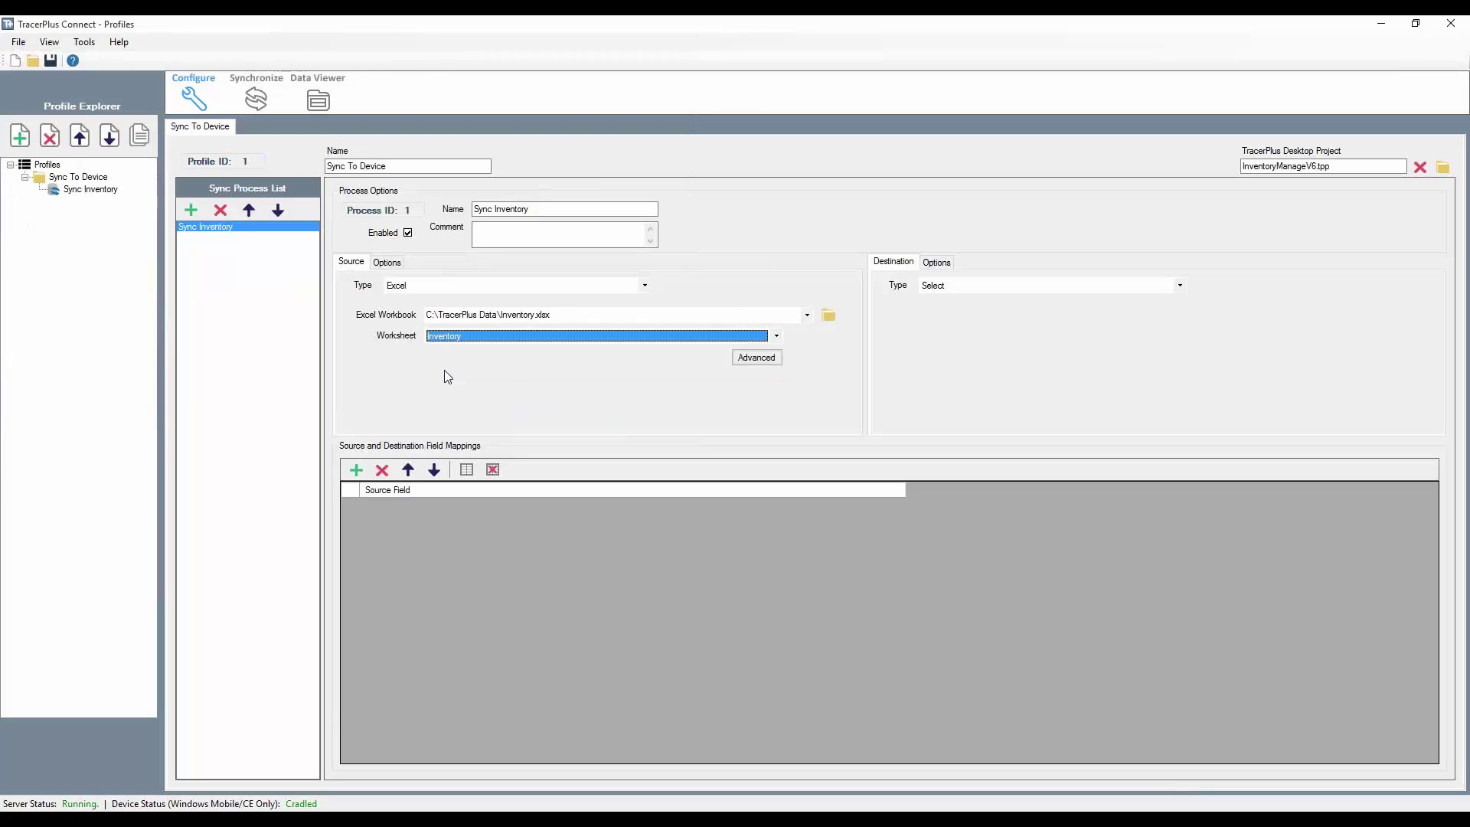
Set the process destination type to TracerPlus with the View Product List session.
click(865, 397)
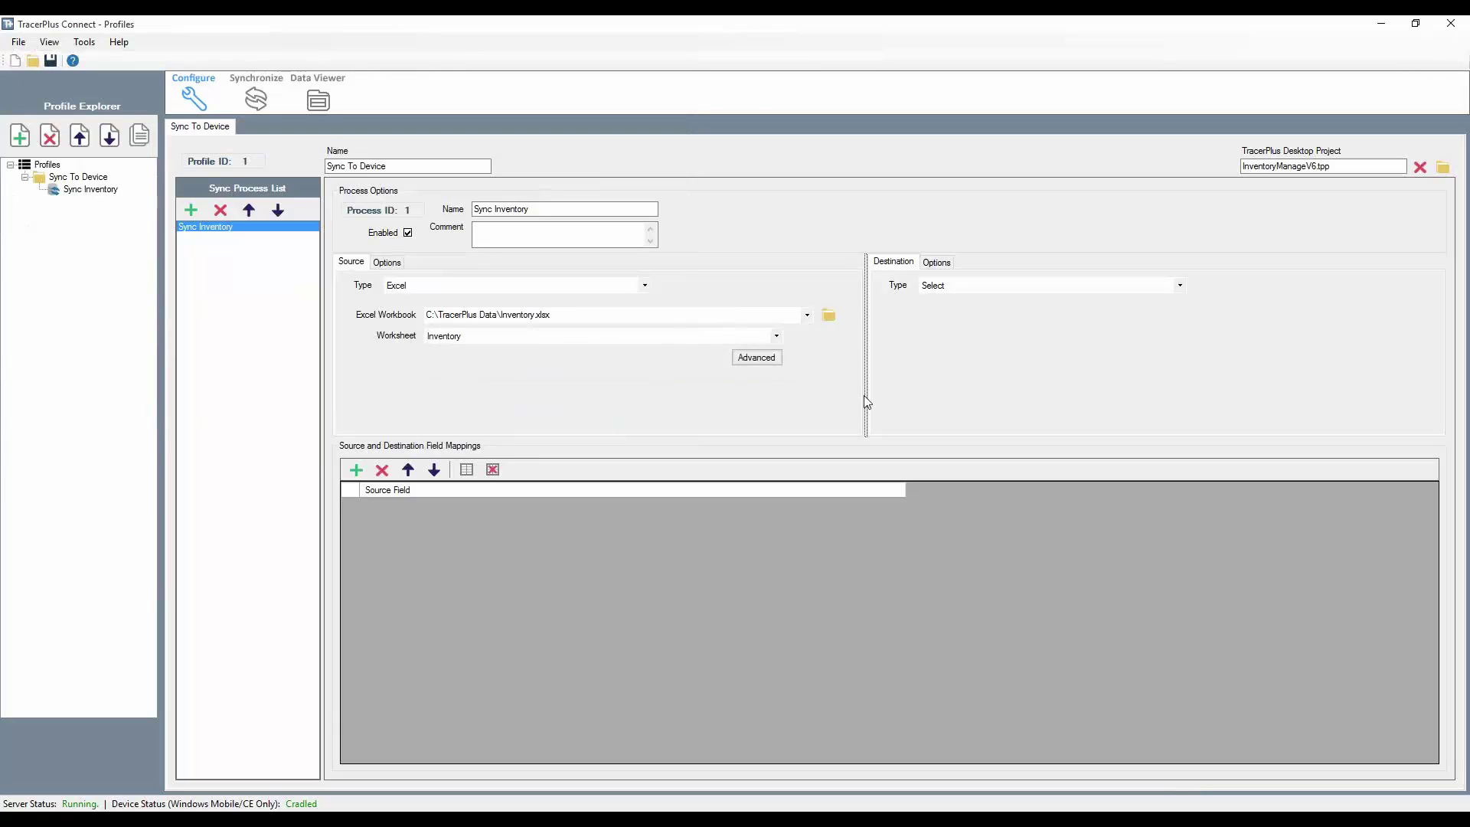
click(991, 287)
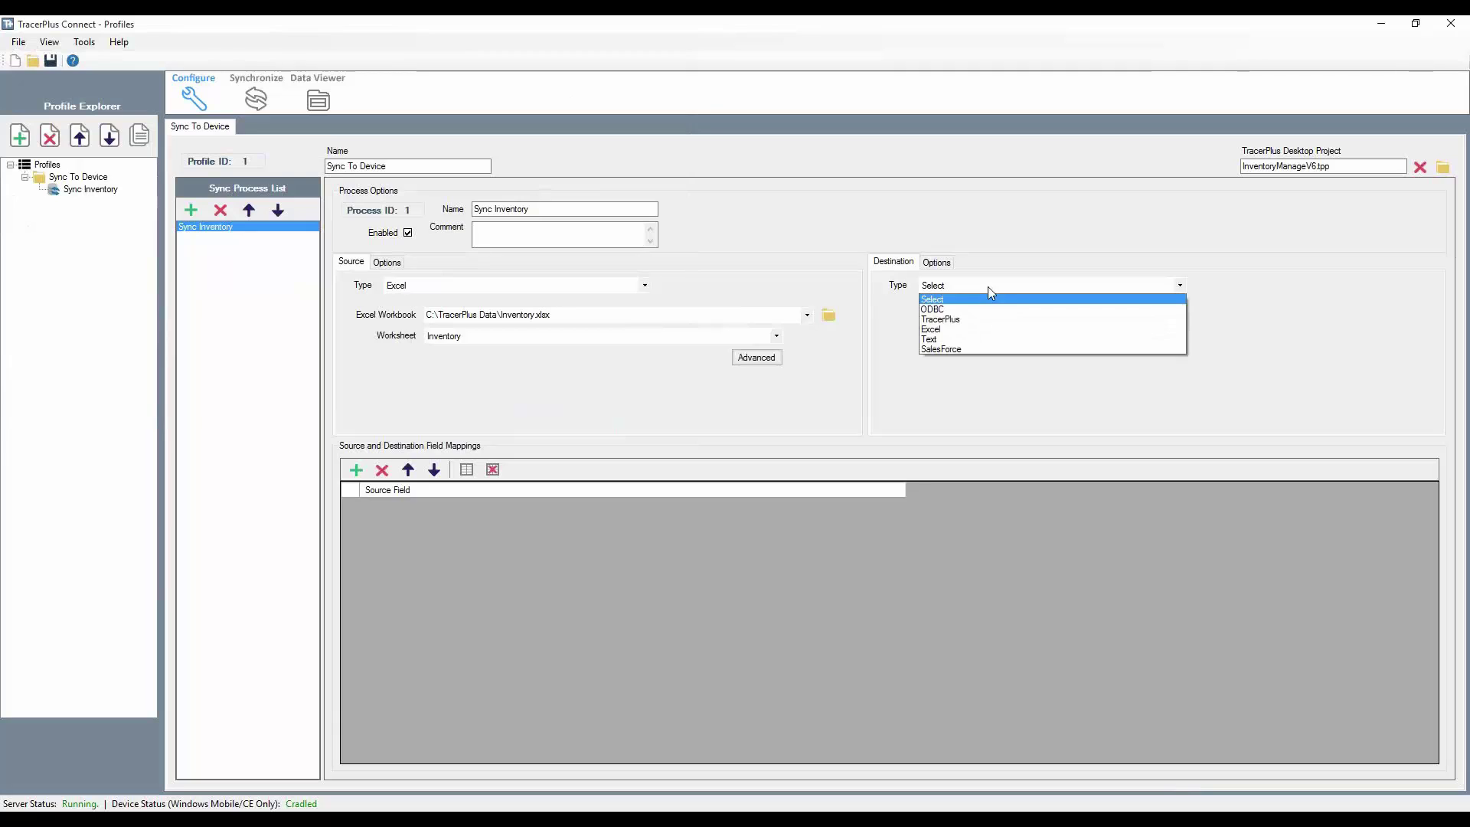
click(953, 319)
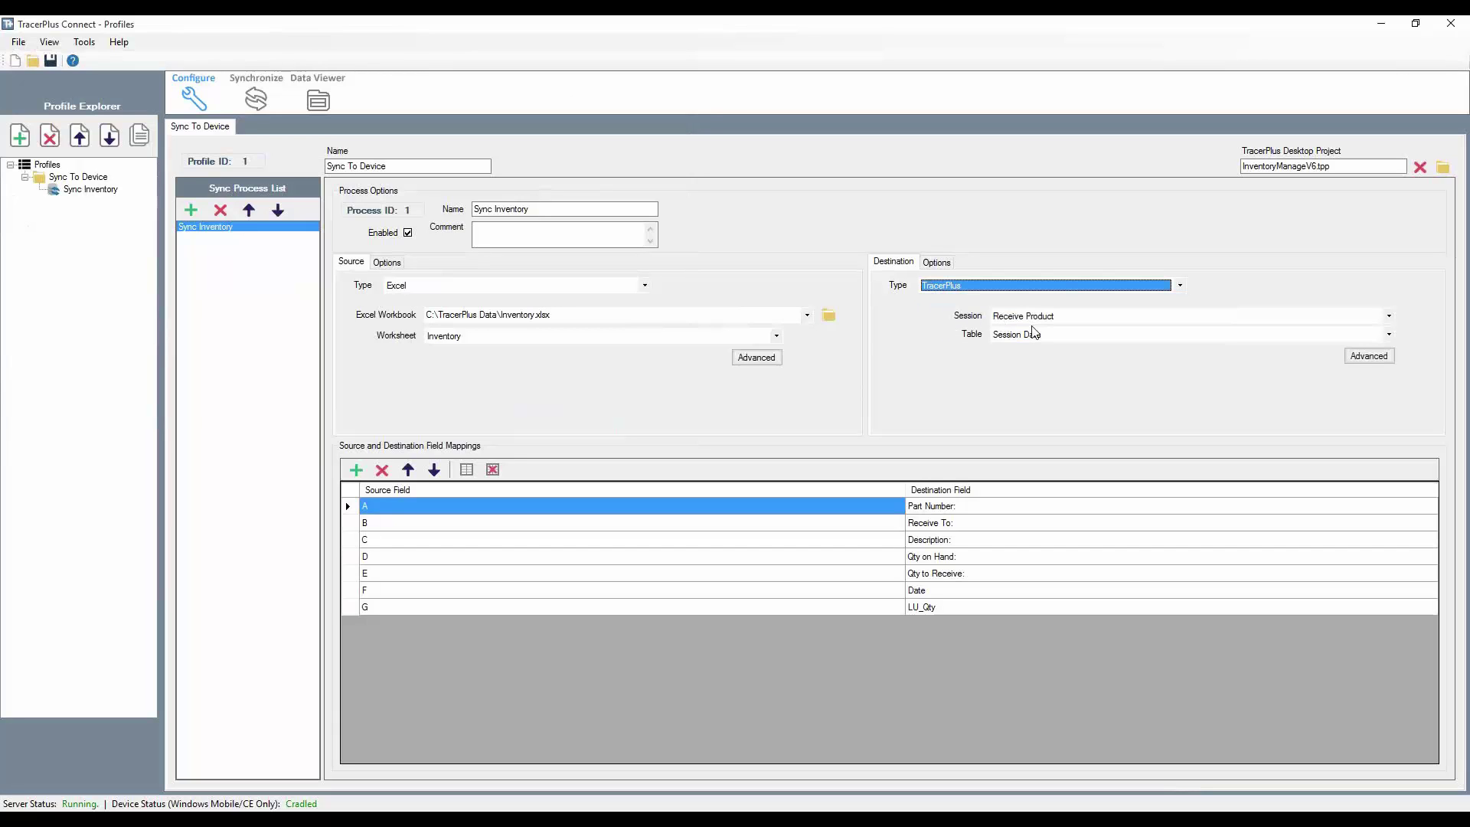
click(1390, 319)
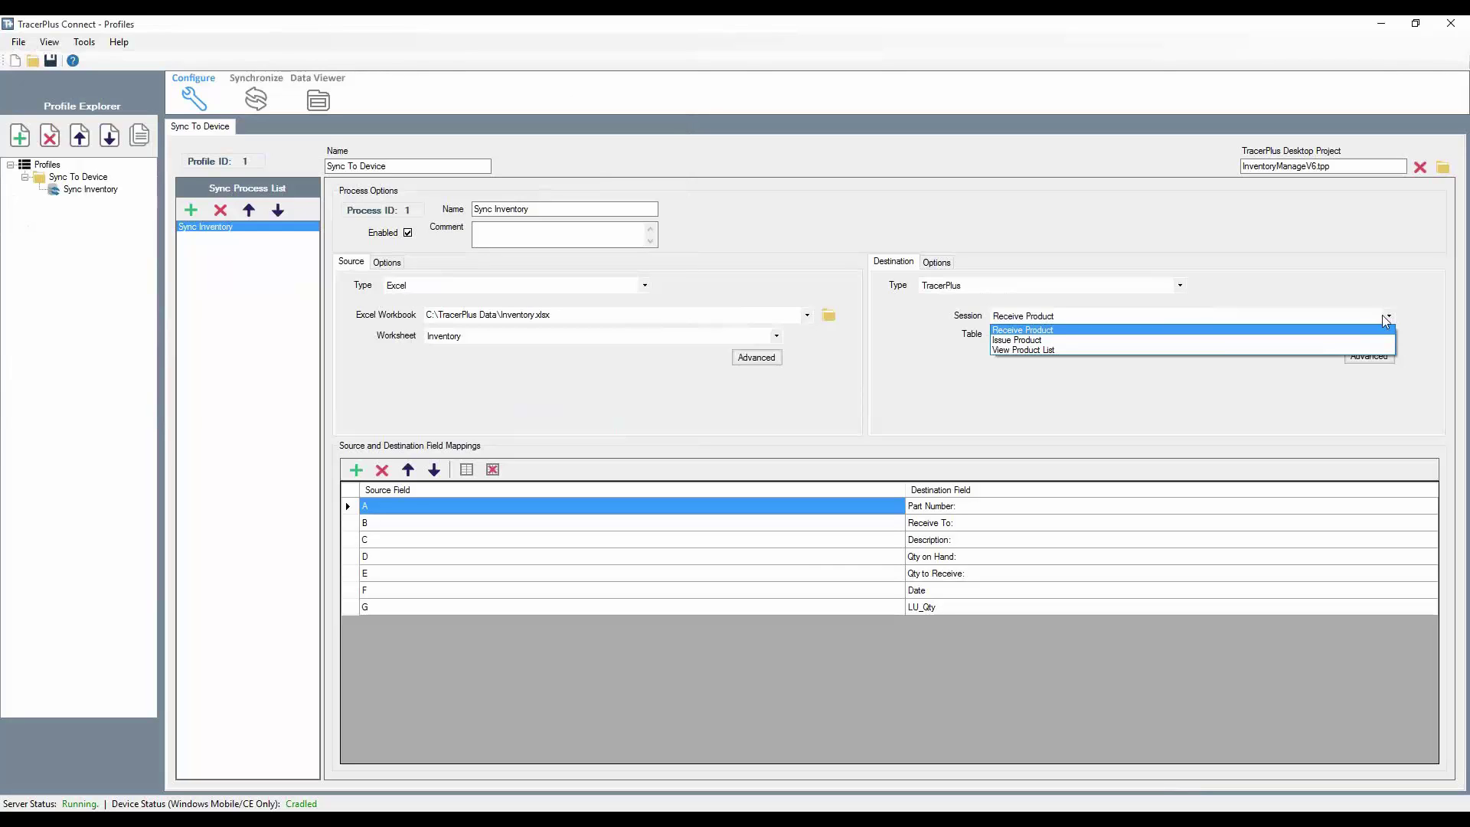
click(1038, 351)
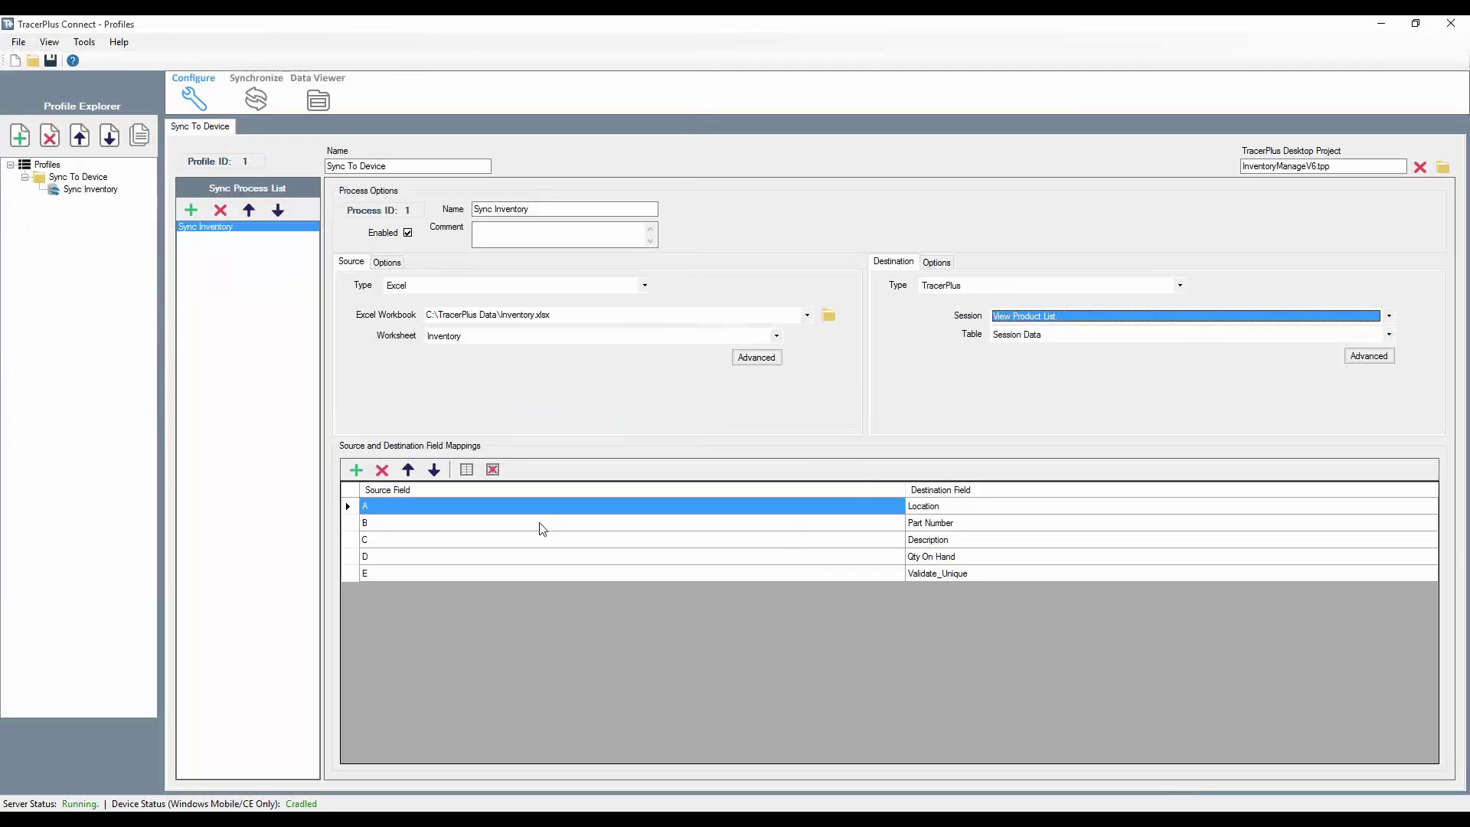
Check the Inventory columns in Excel and the session fields in TracerPlus Desktop, then remove the E to Validate_Unique mapping in TracerPlus Connect.
key(alt+Tab)
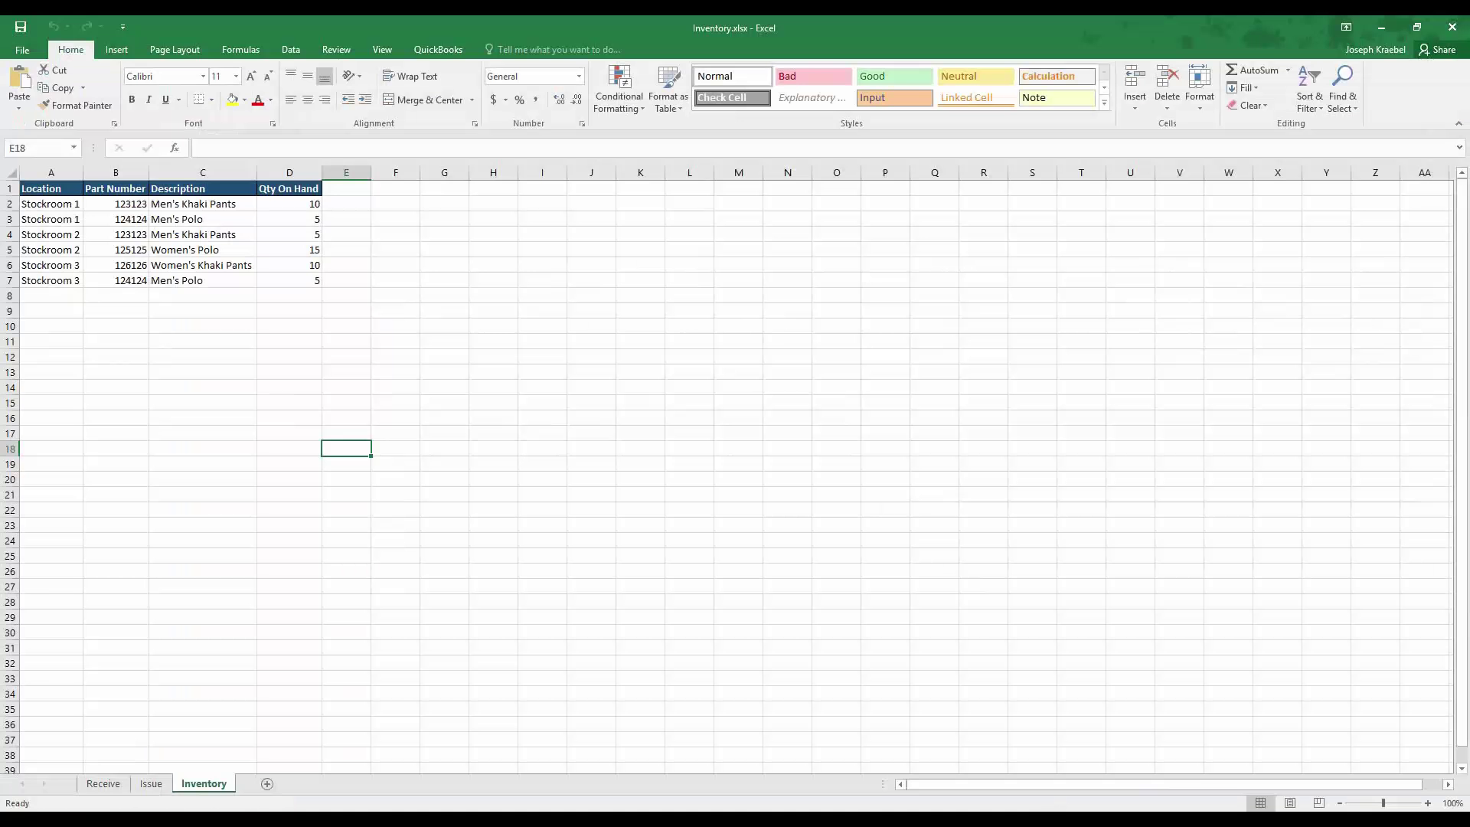
click(282, 371)
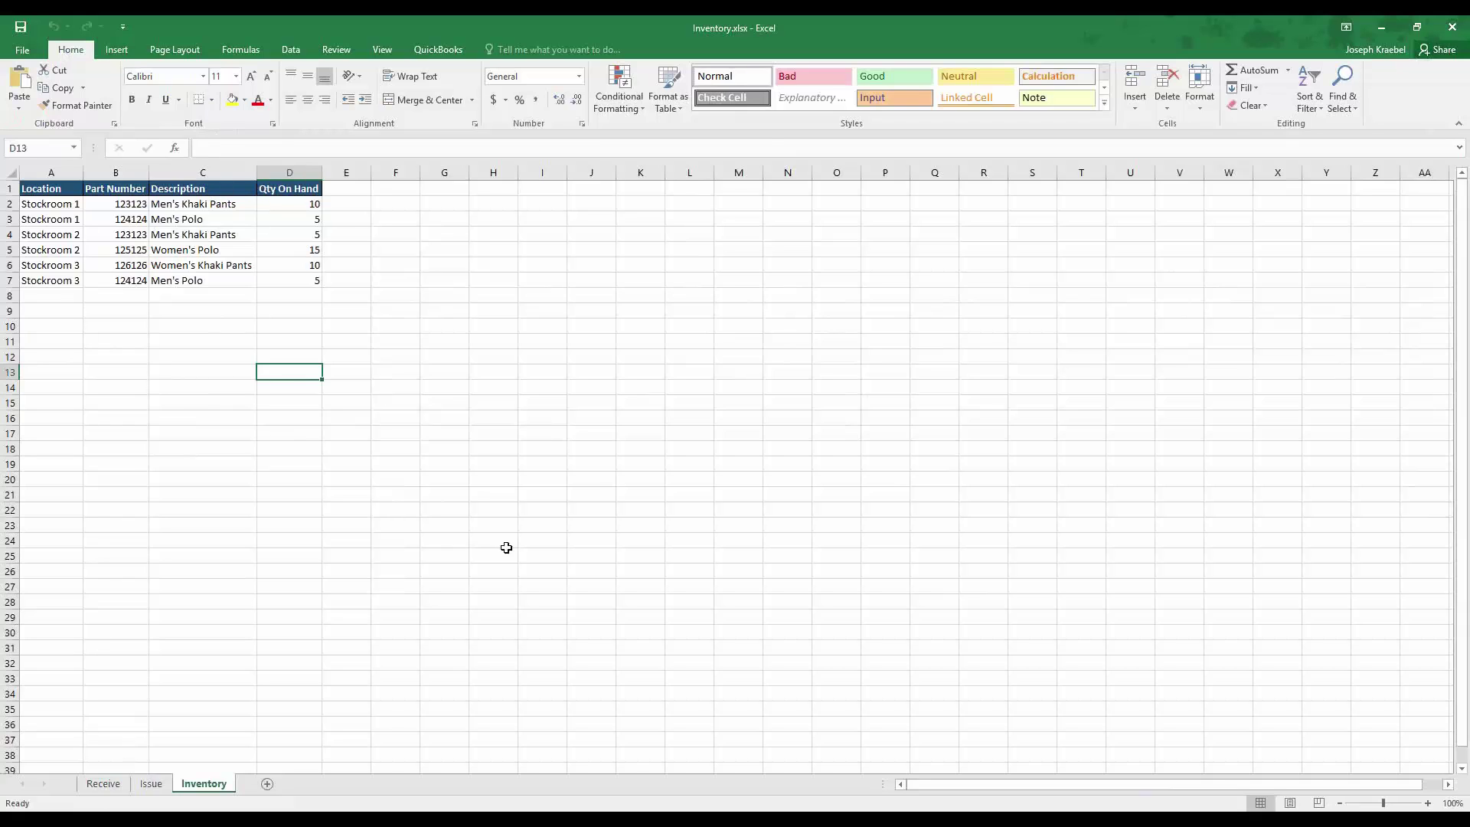
key(alt+Tab)
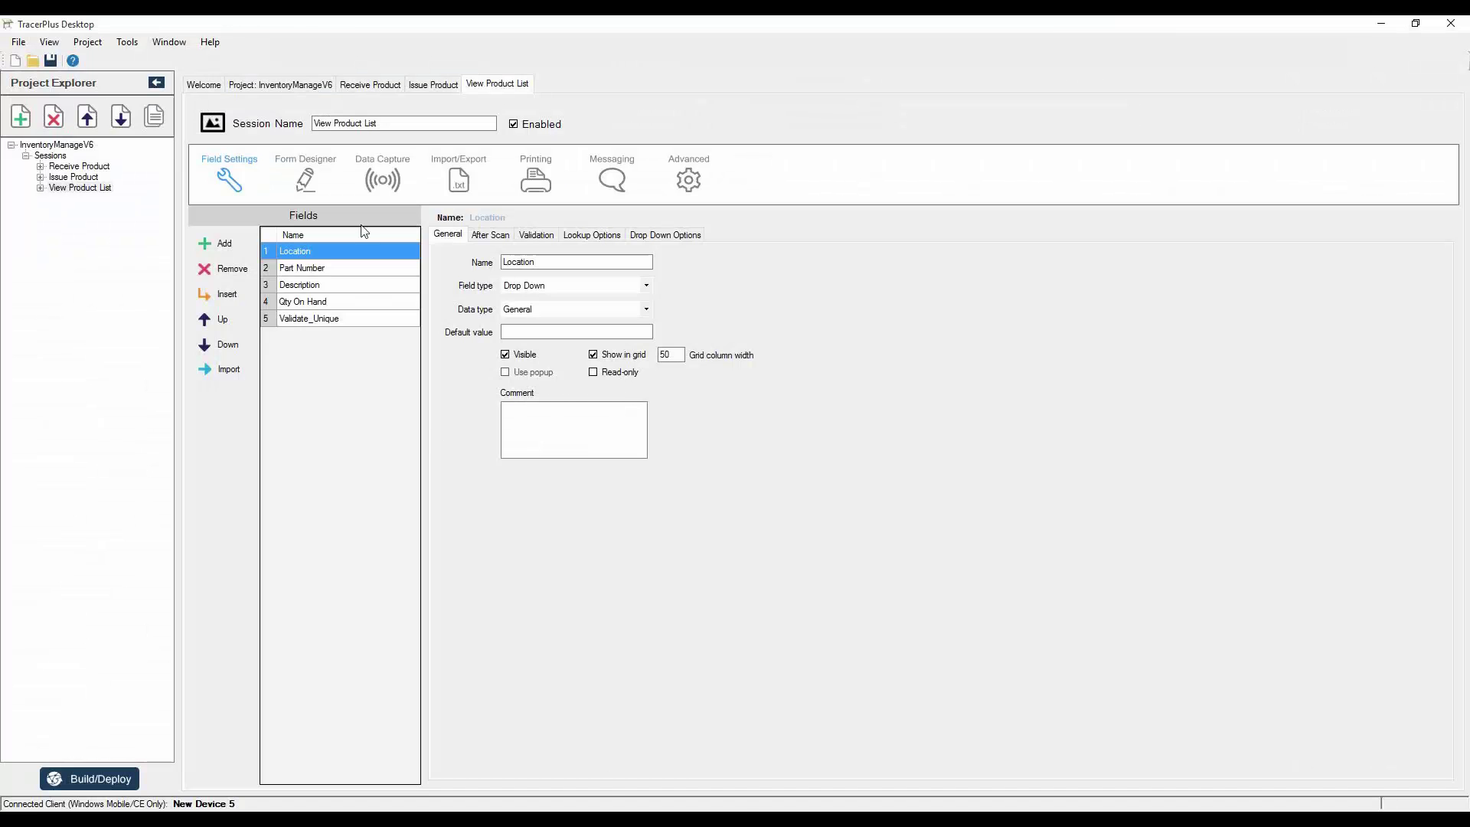
key(alt+Tab)
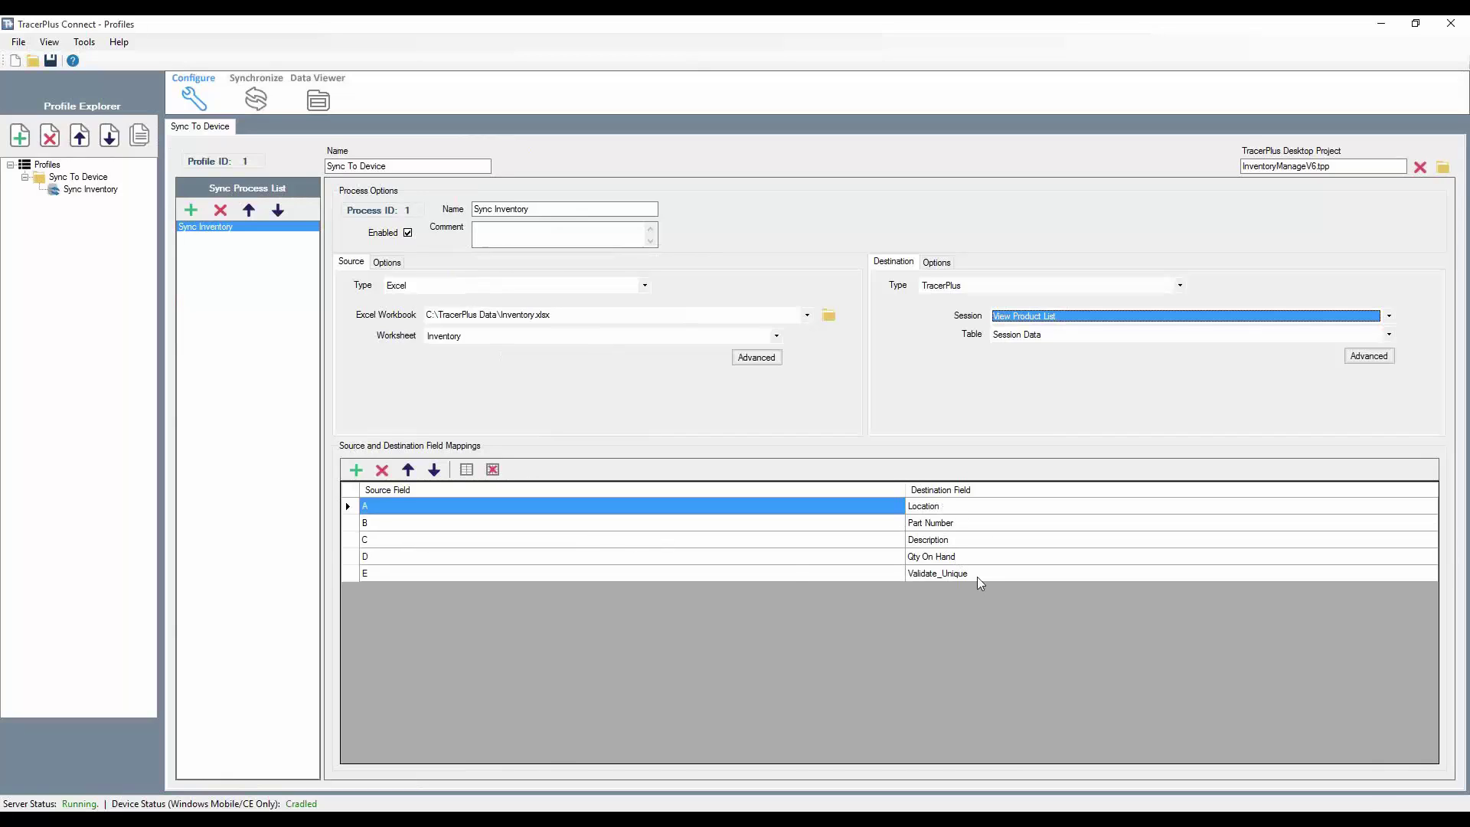
click(376, 574)
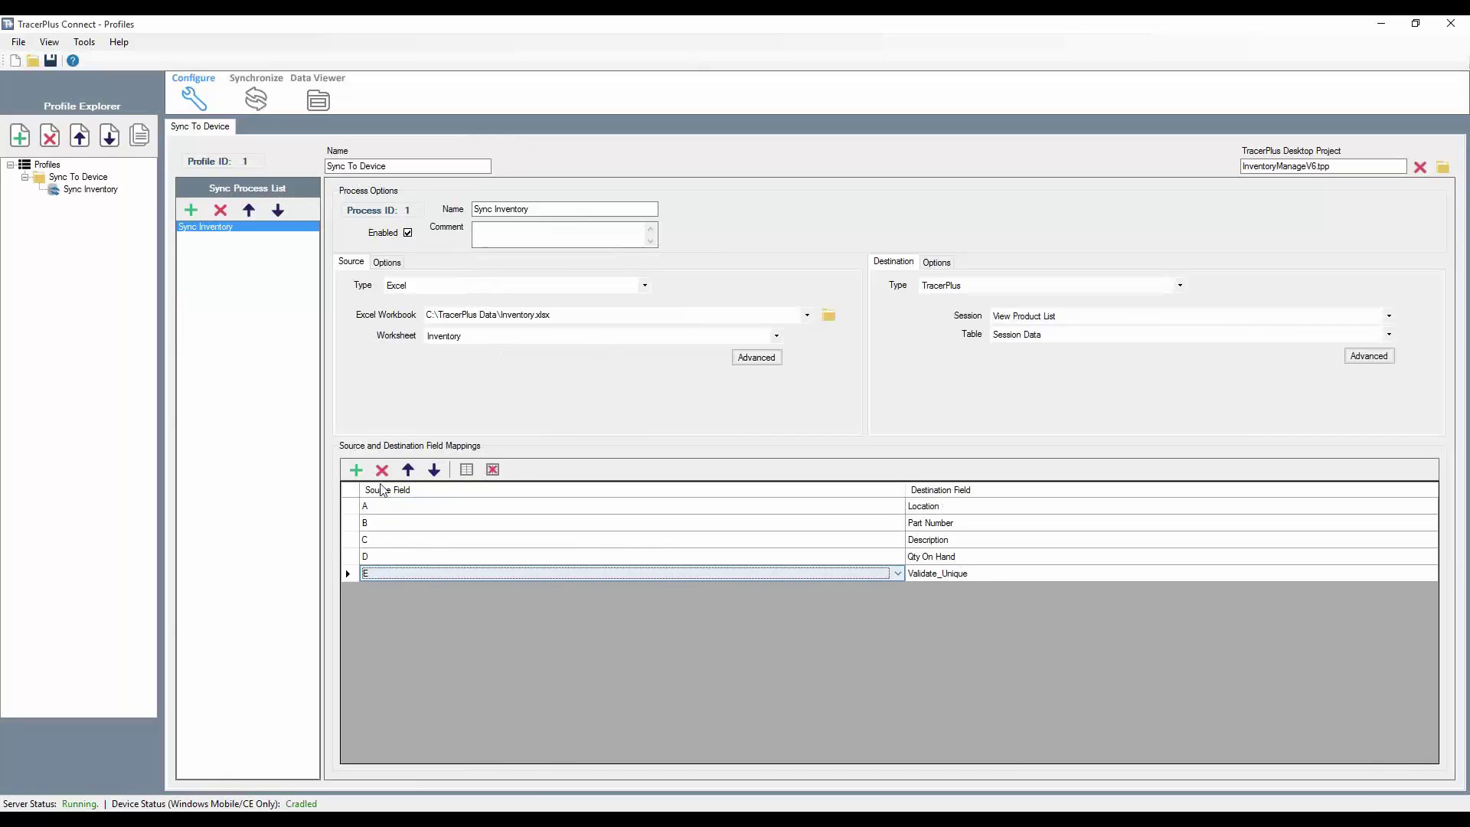
click(382, 470)
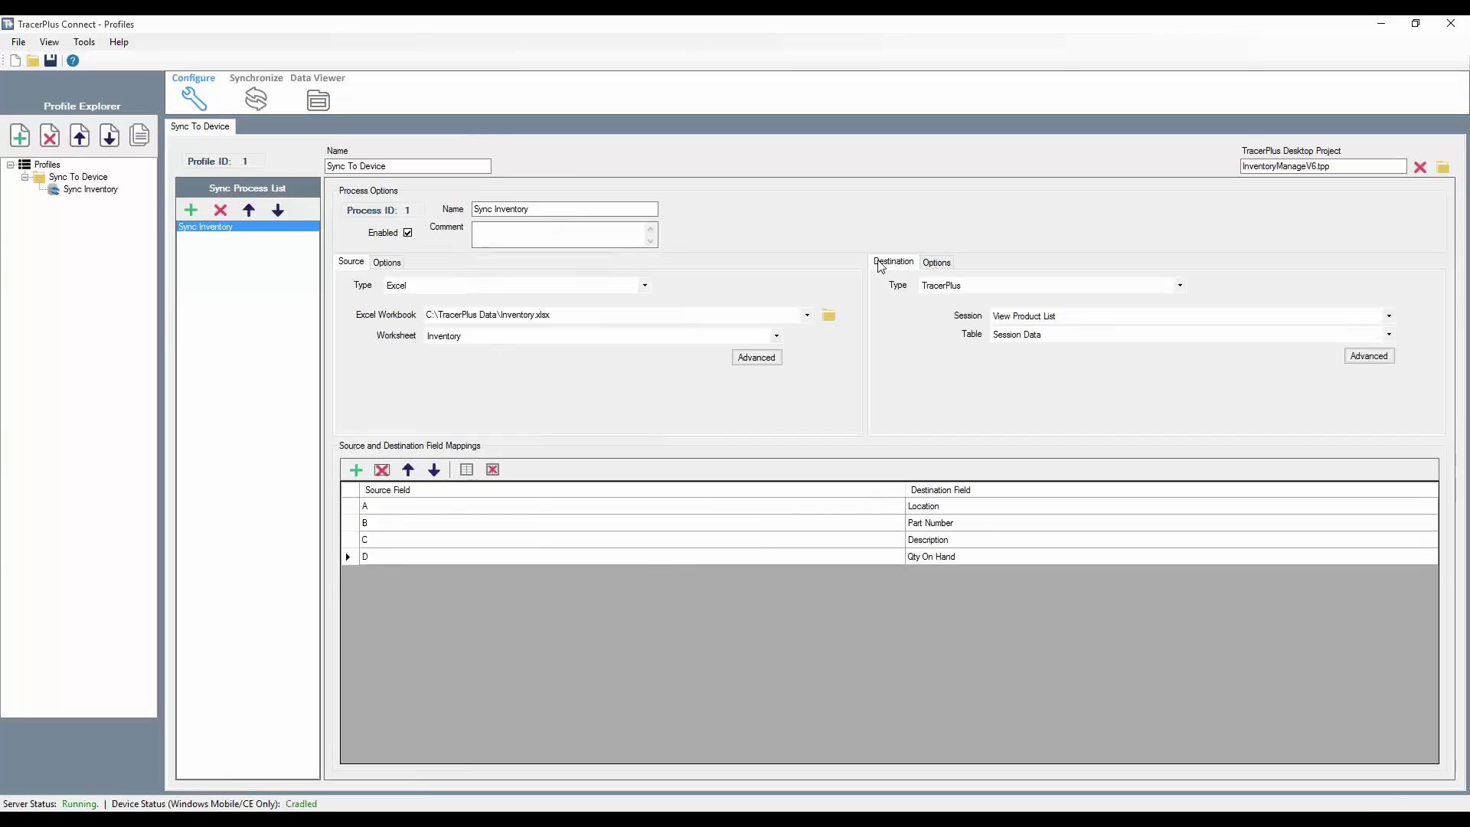
Set the destination's post type to Overwrite.
click(937, 263)
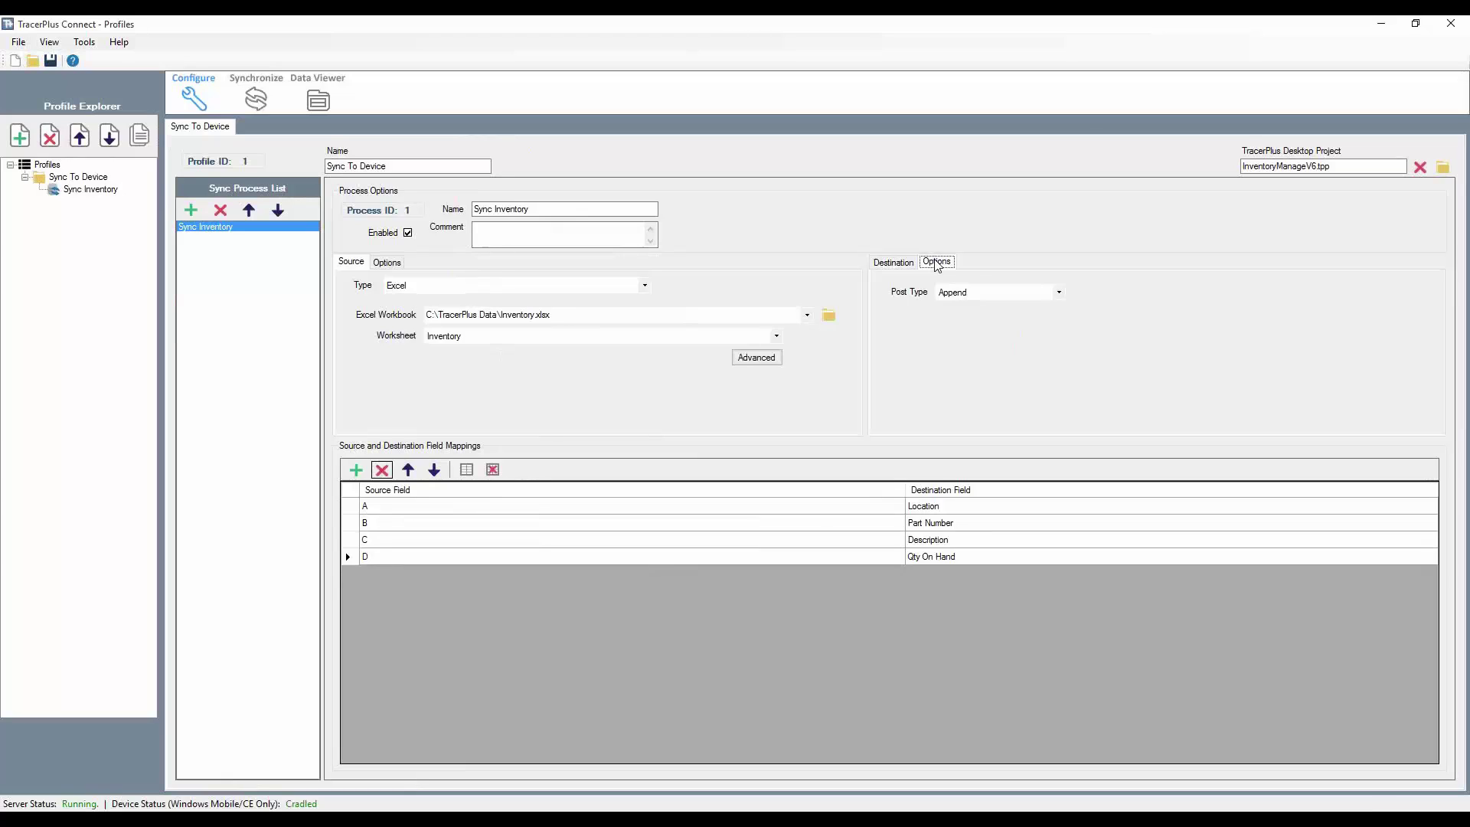
click(1060, 296)
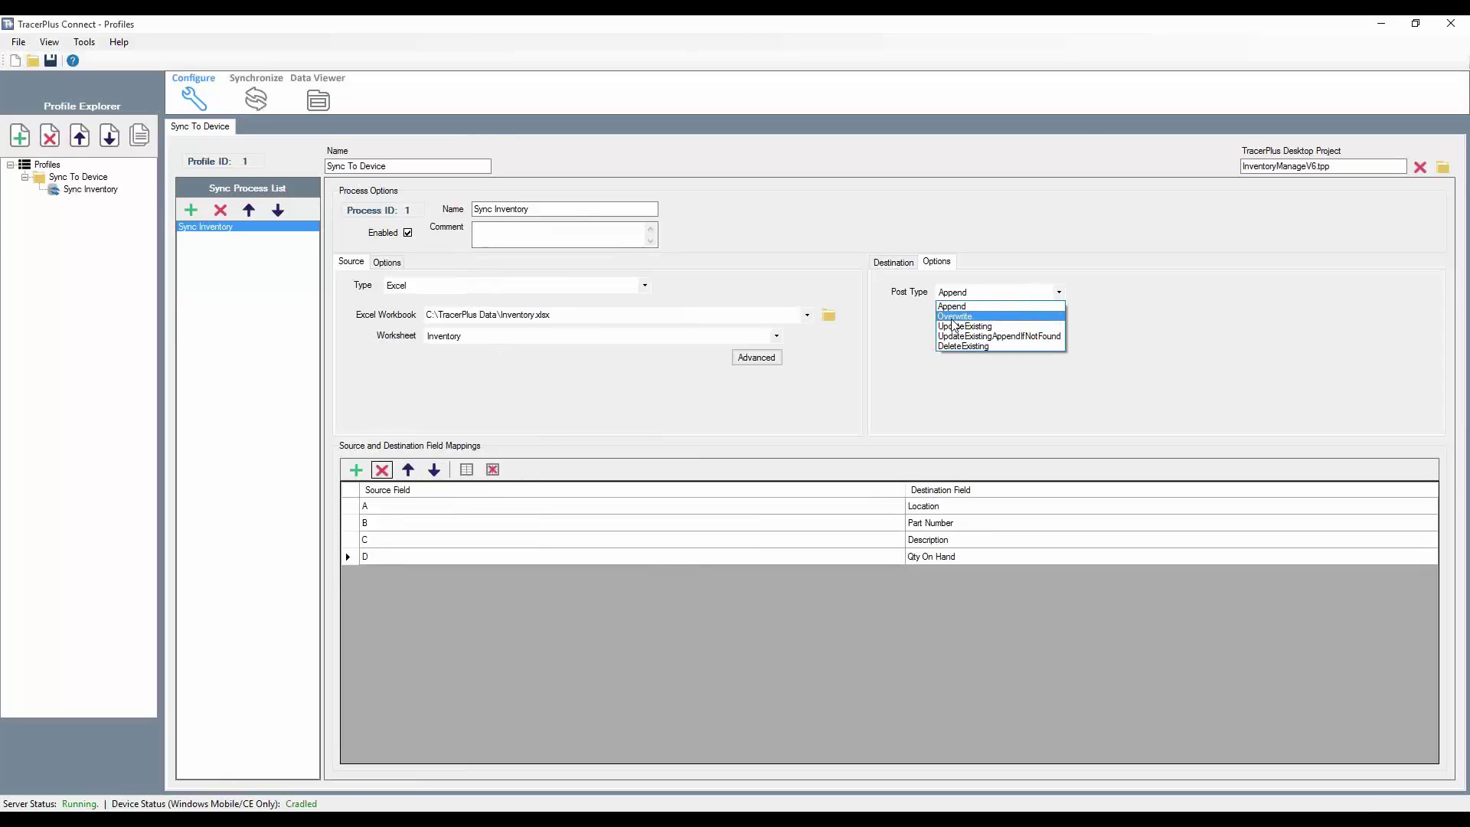
click(954, 317)
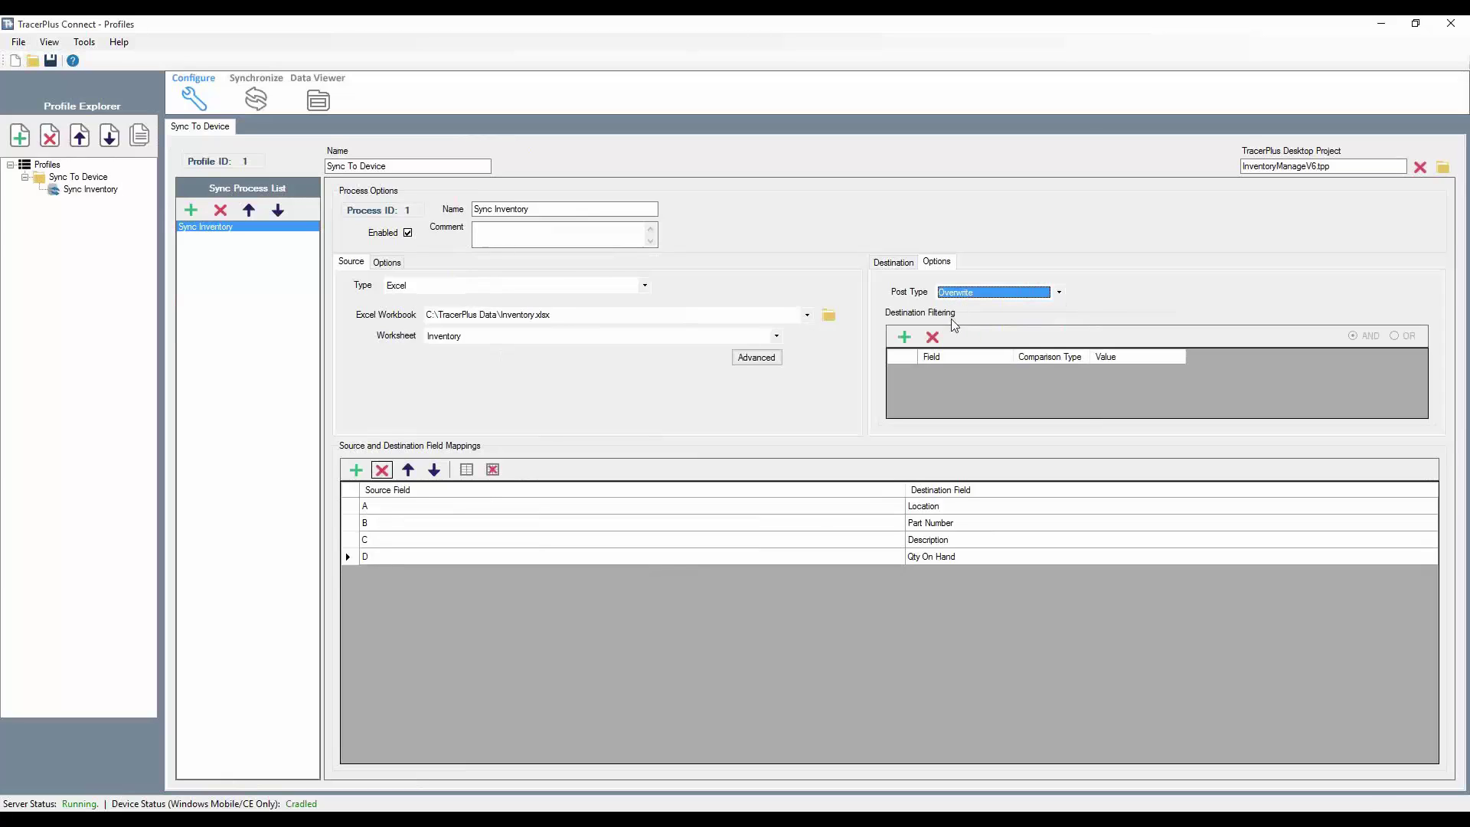
Review the advanced options of the TracerPlus destination without changing them.
click(890, 264)
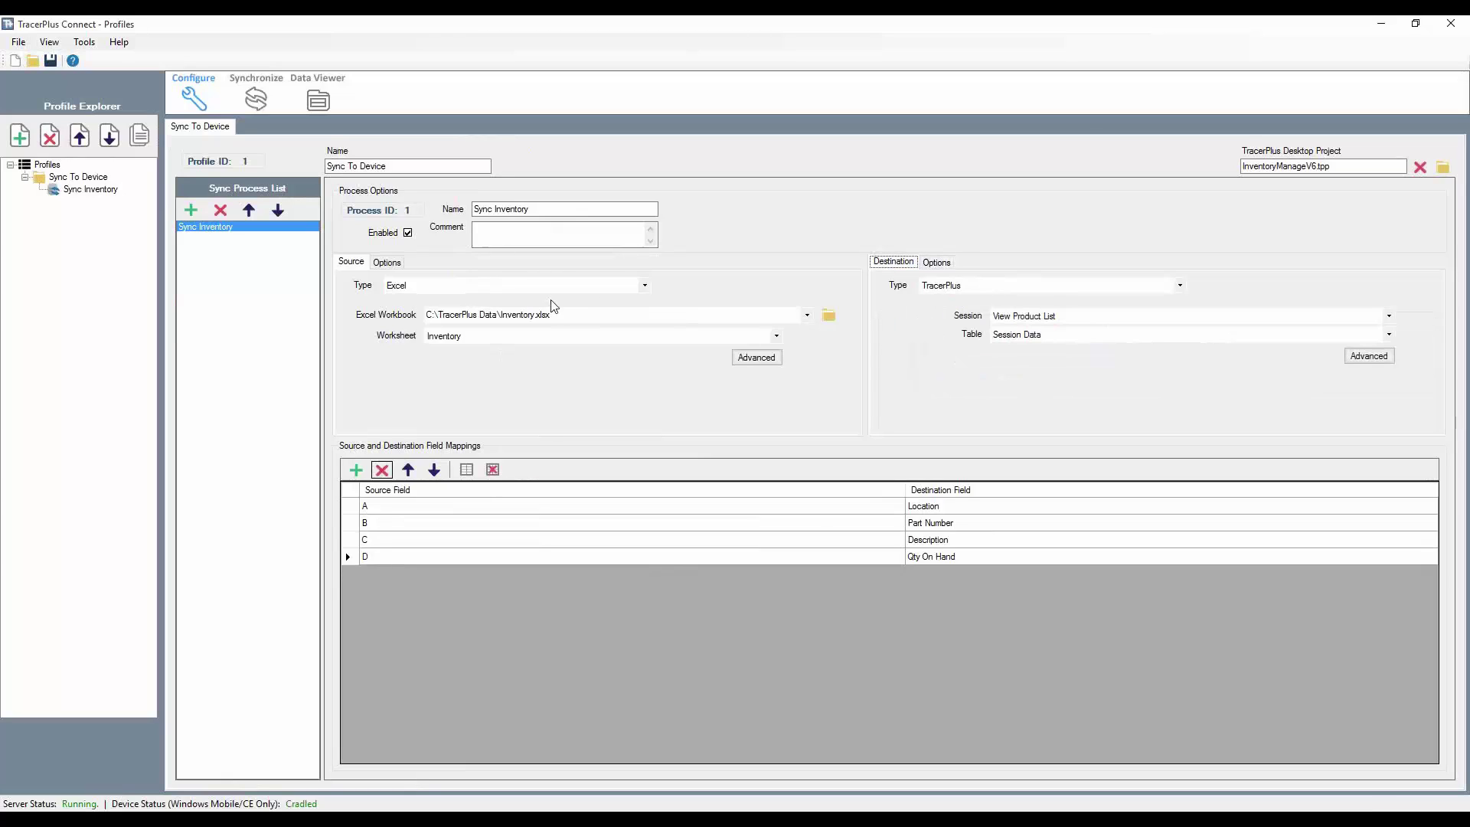
click(1367, 356)
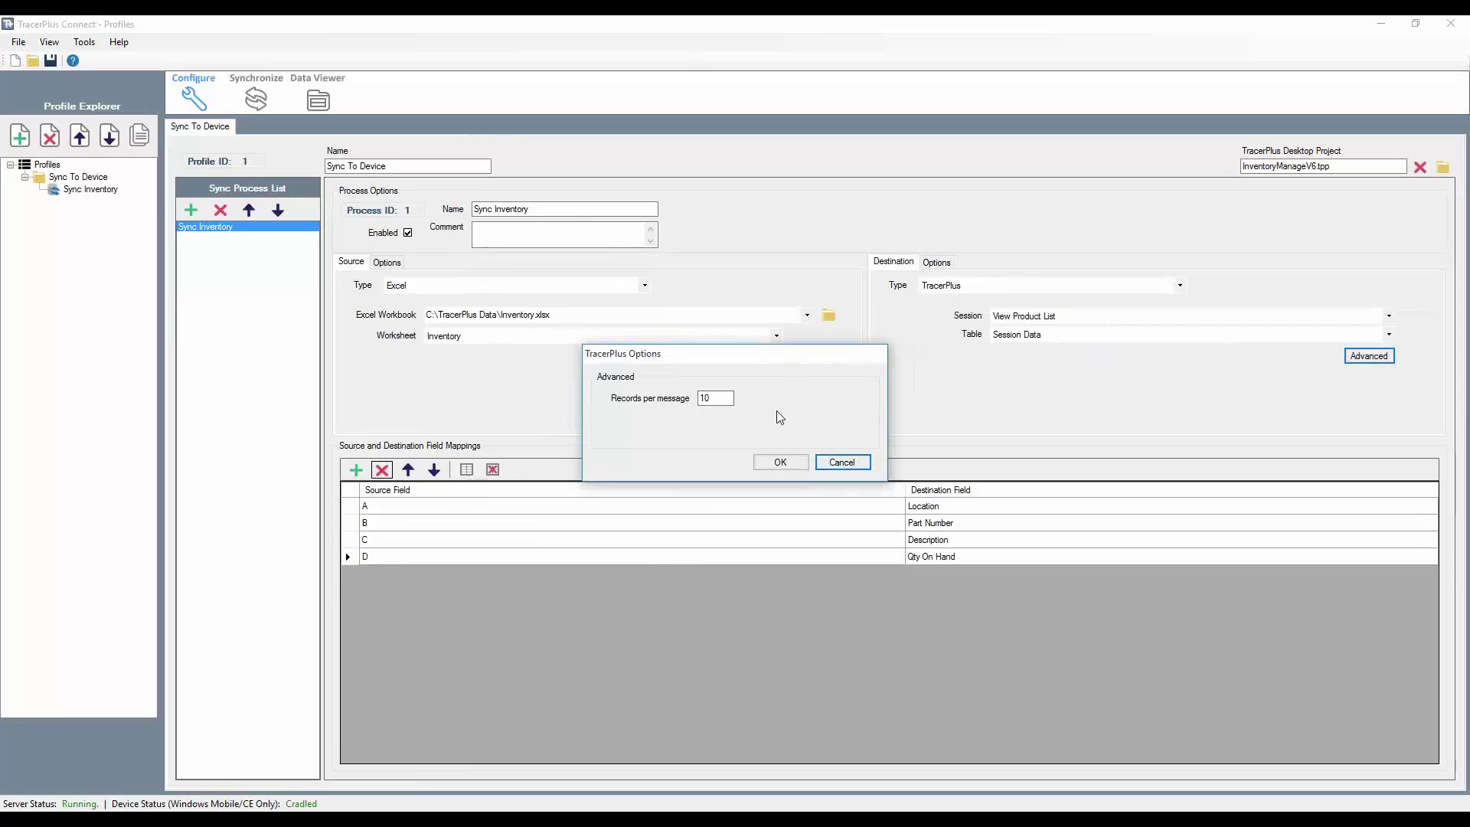
click(842, 463)
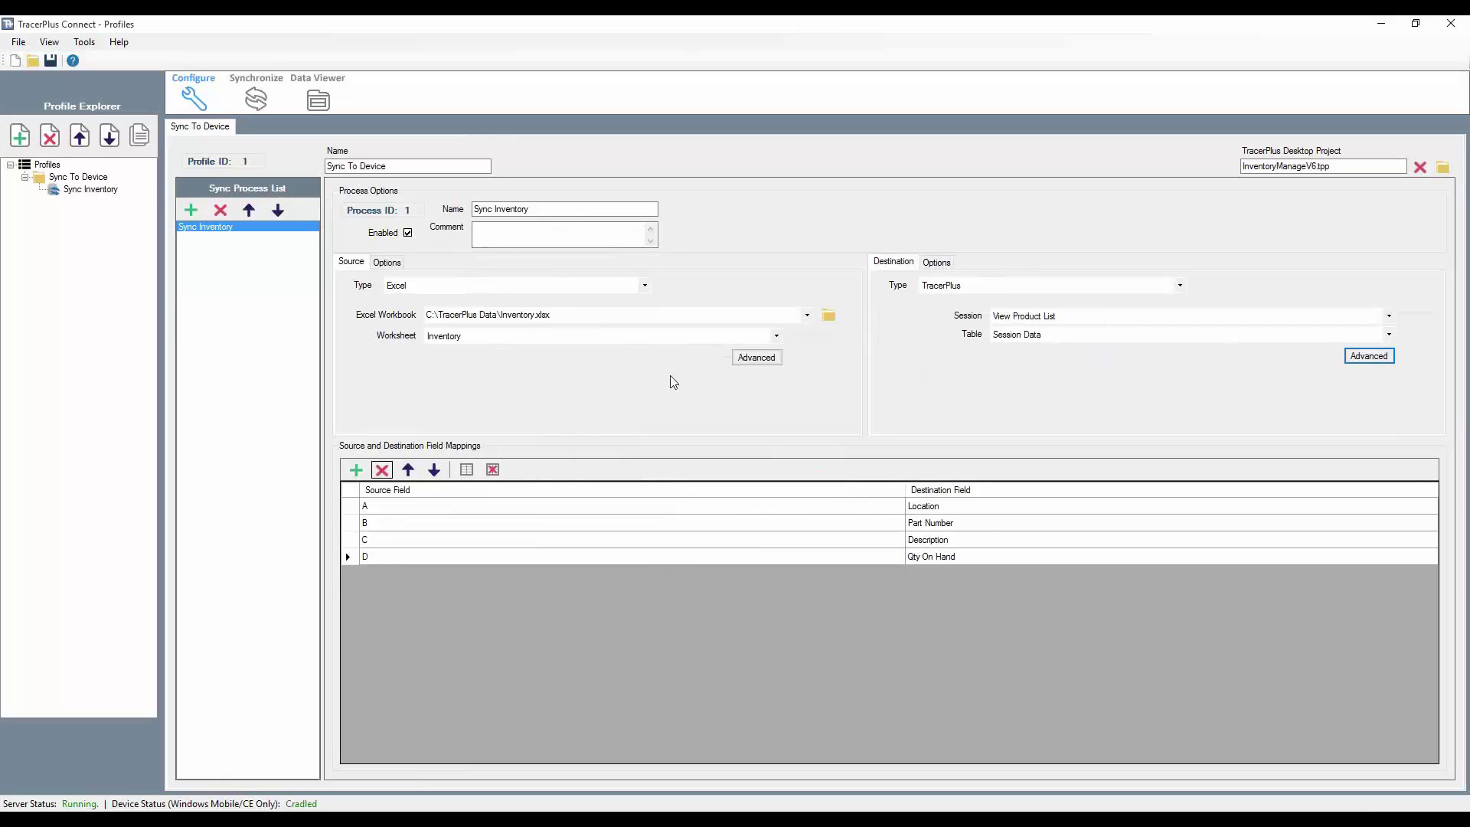
Check where the data begins in the Inventory worksheet and set the Excel source's start row to 2.
click(749, 364)
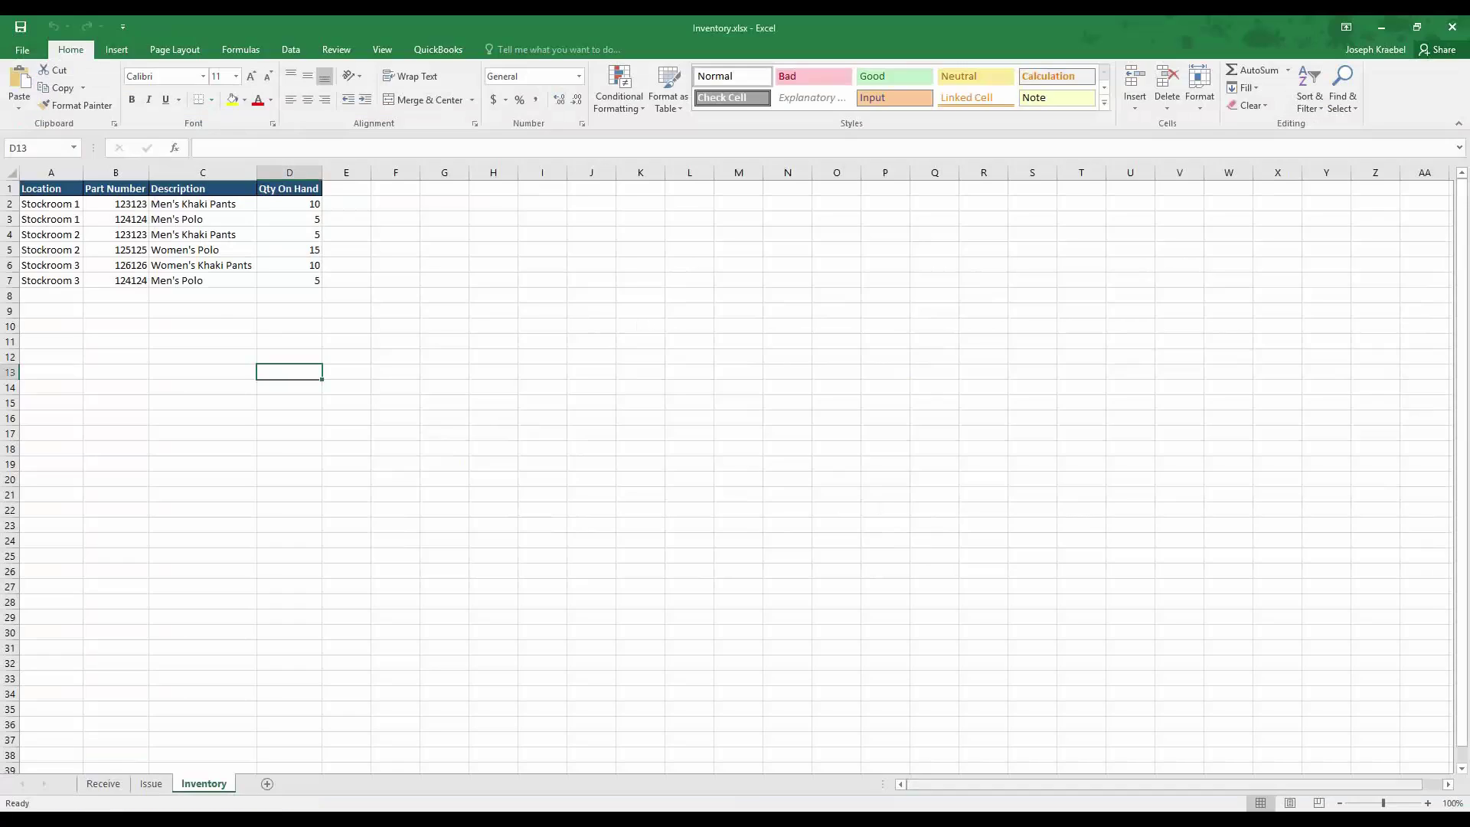
click(51, 203)
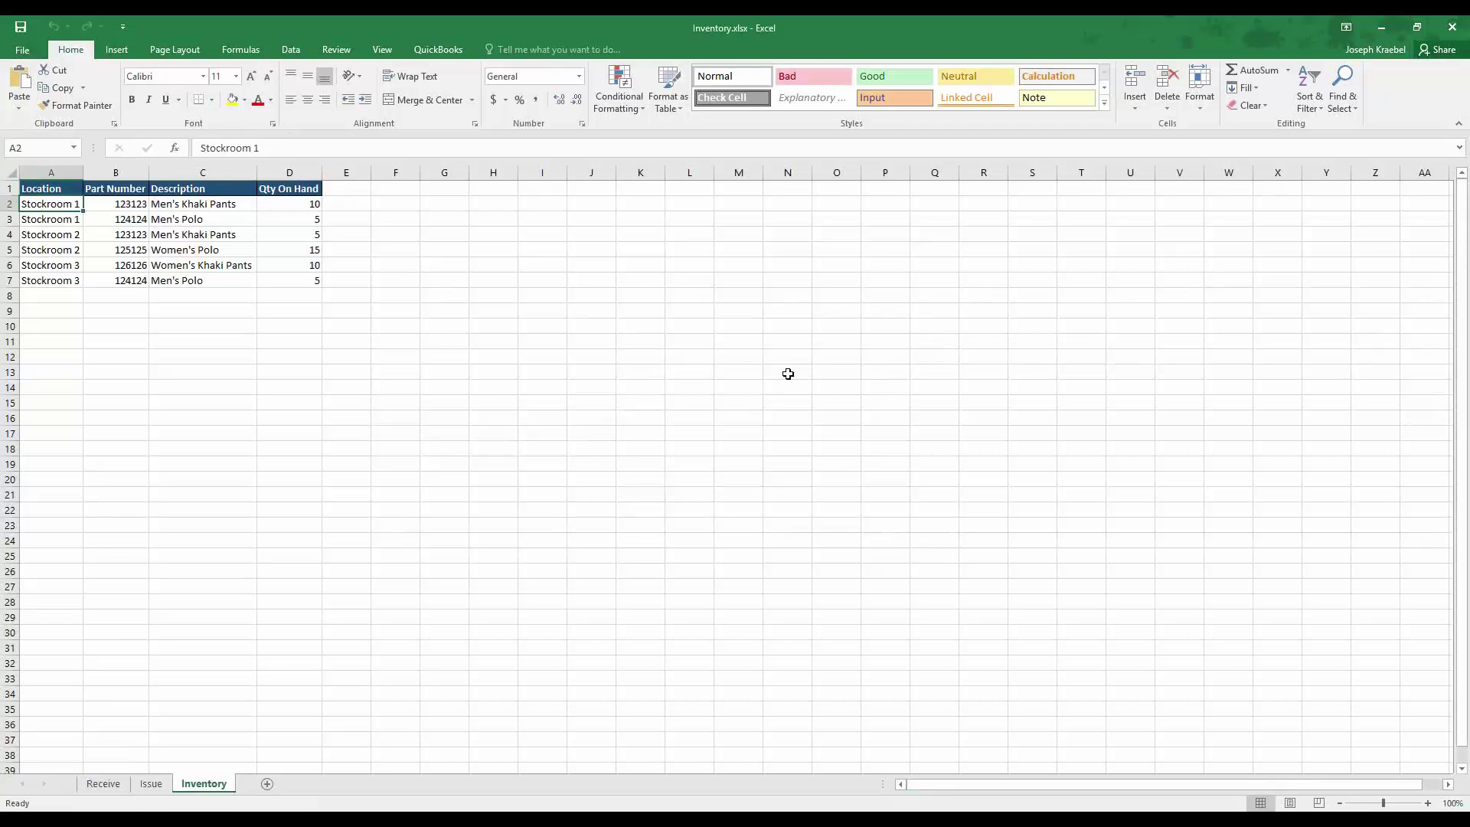
click(919, 761)
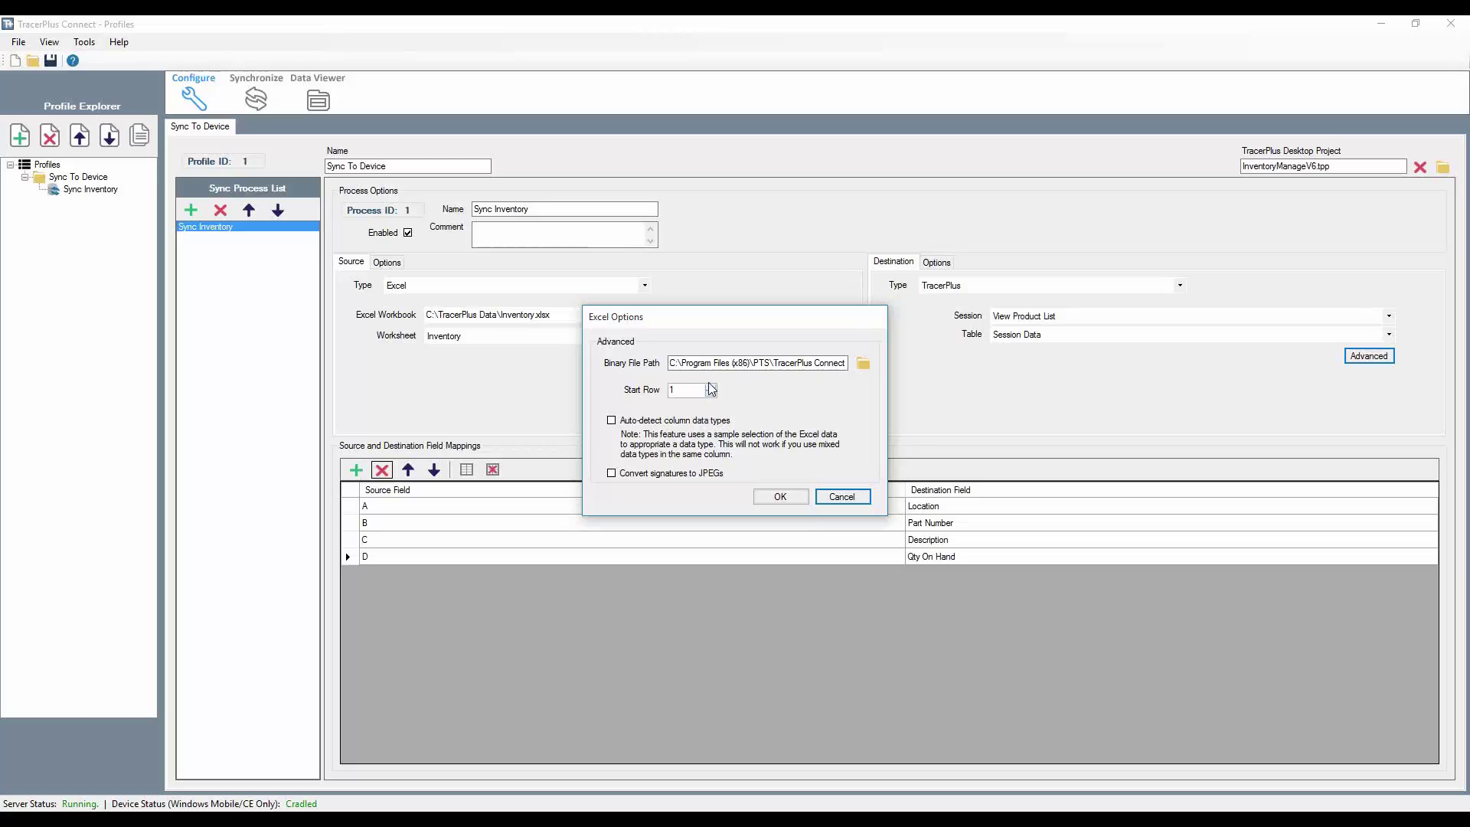
click(711, 387)
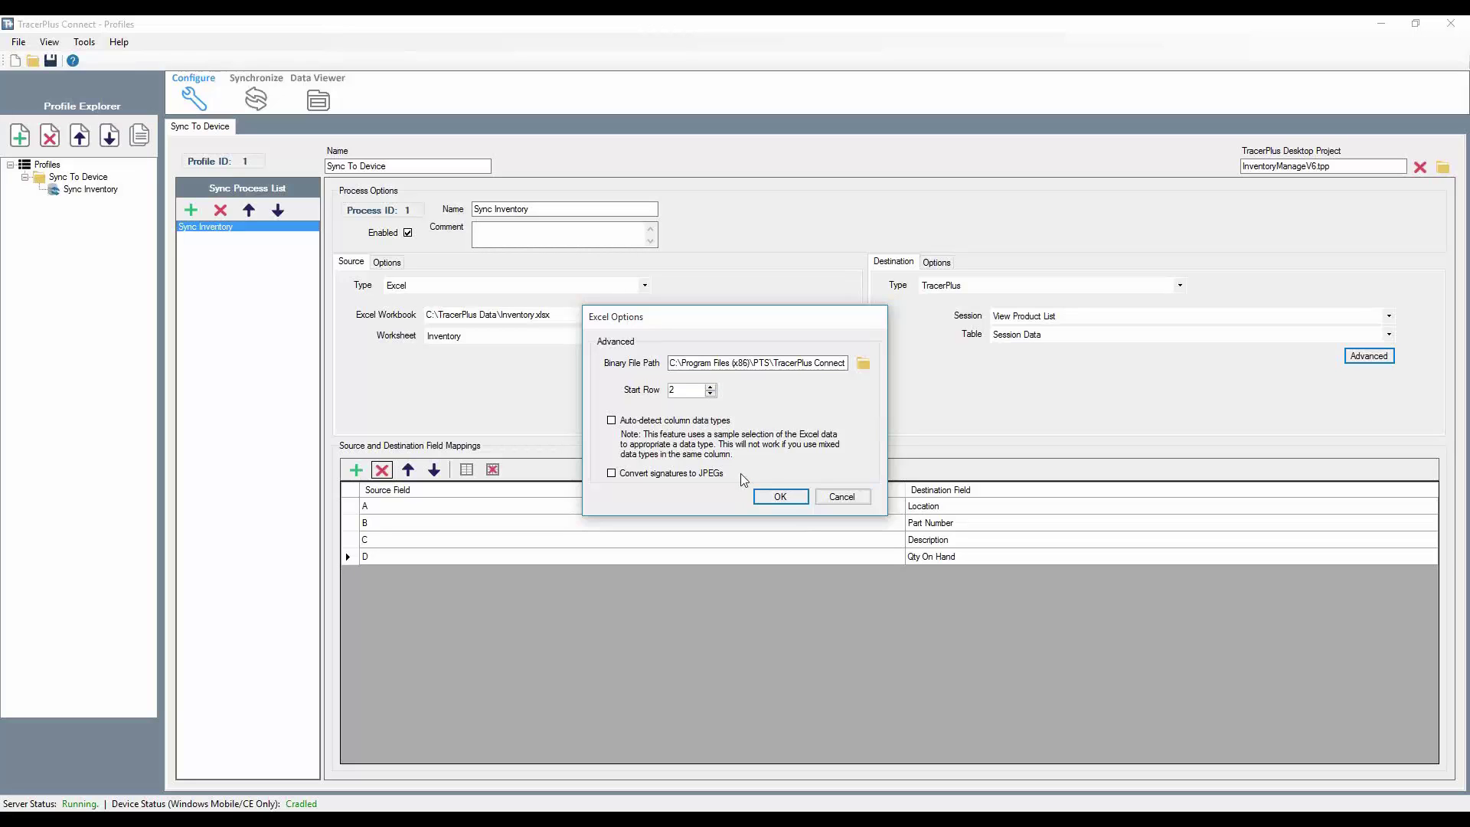
click(780, 499)
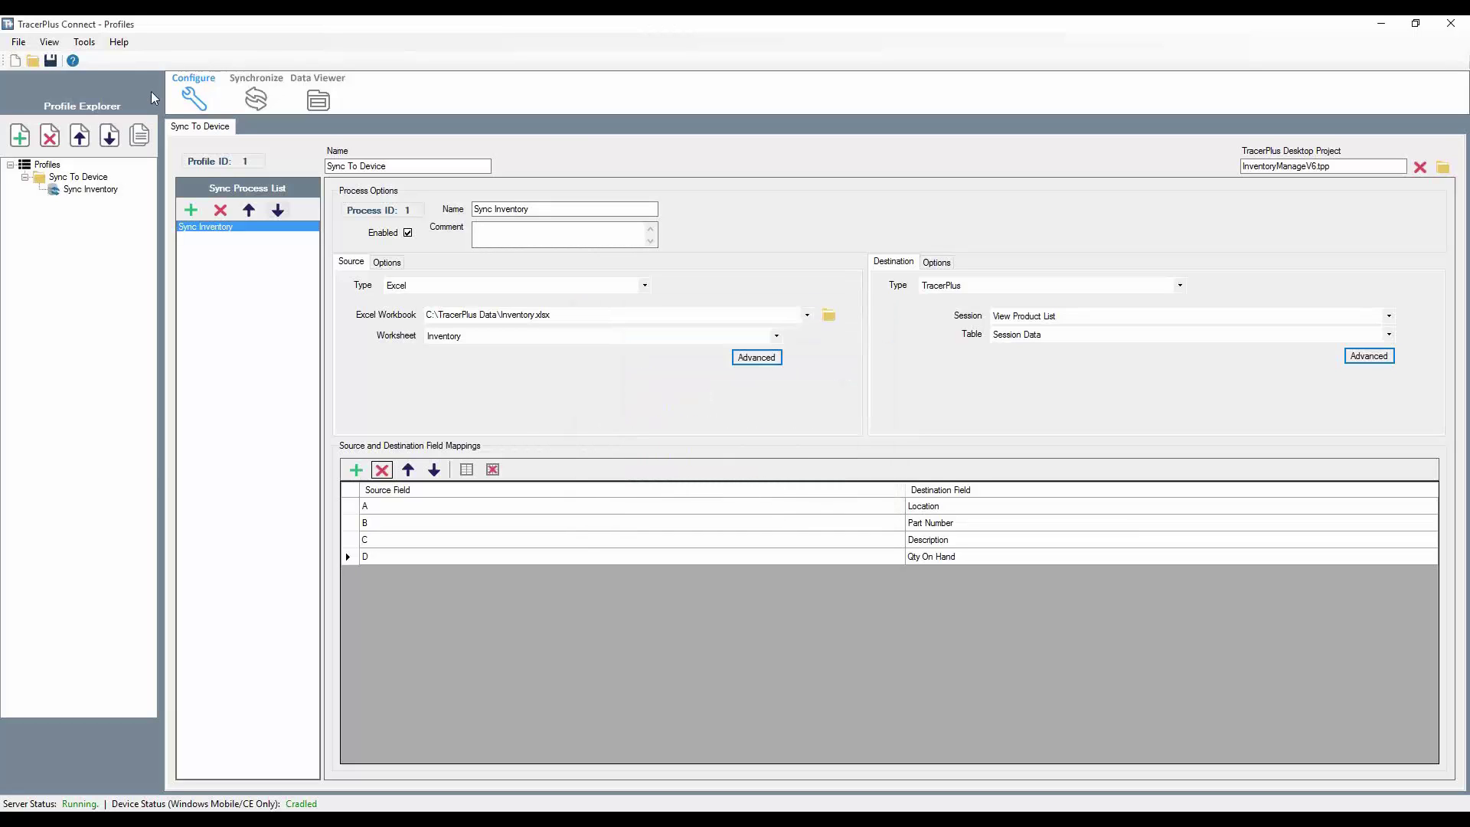
Save the TracerPlus Connect project as Inventory Sync in the Projects folder.
click(52, 62)
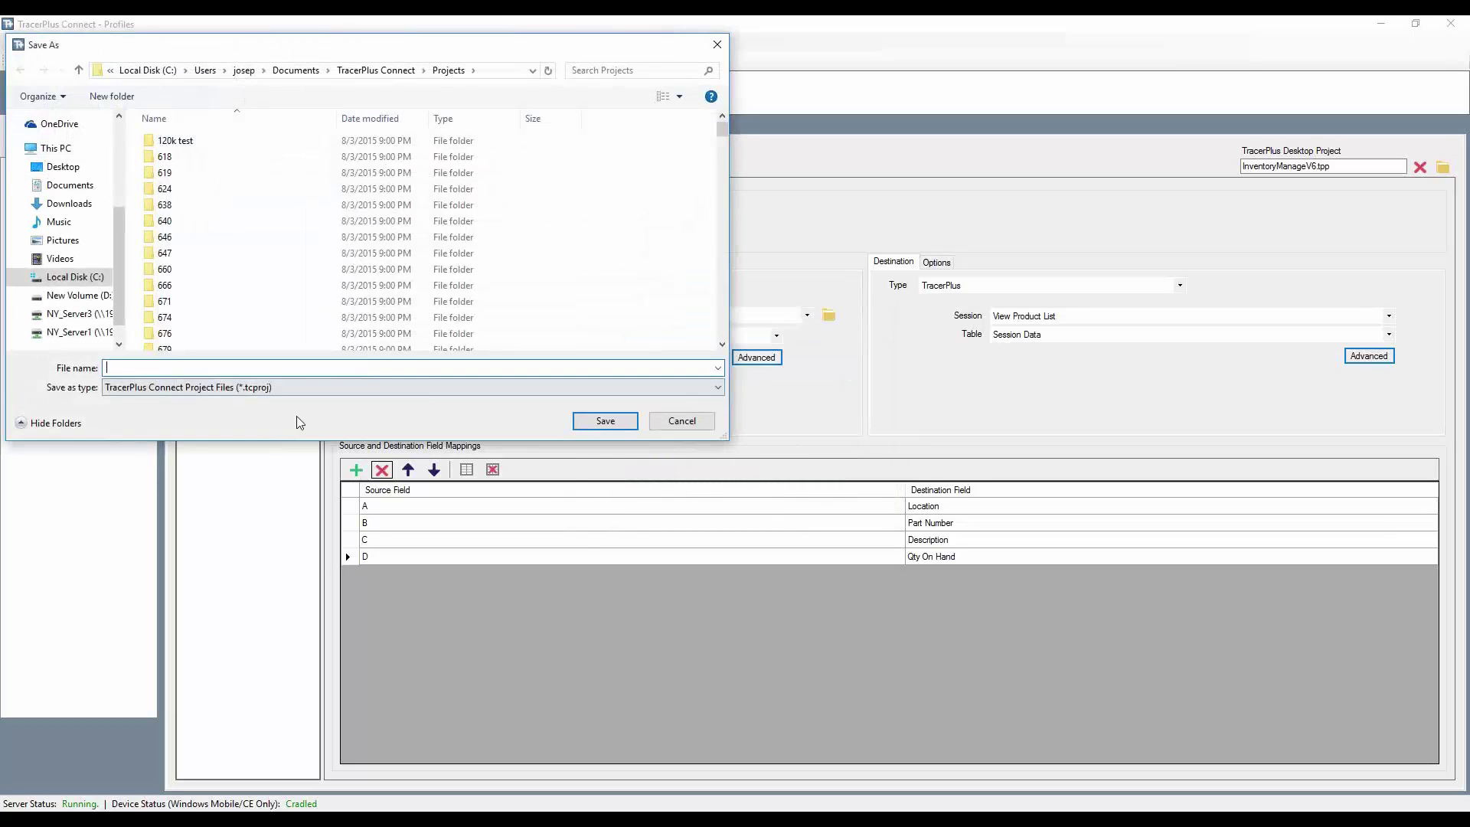
text(Inventory)
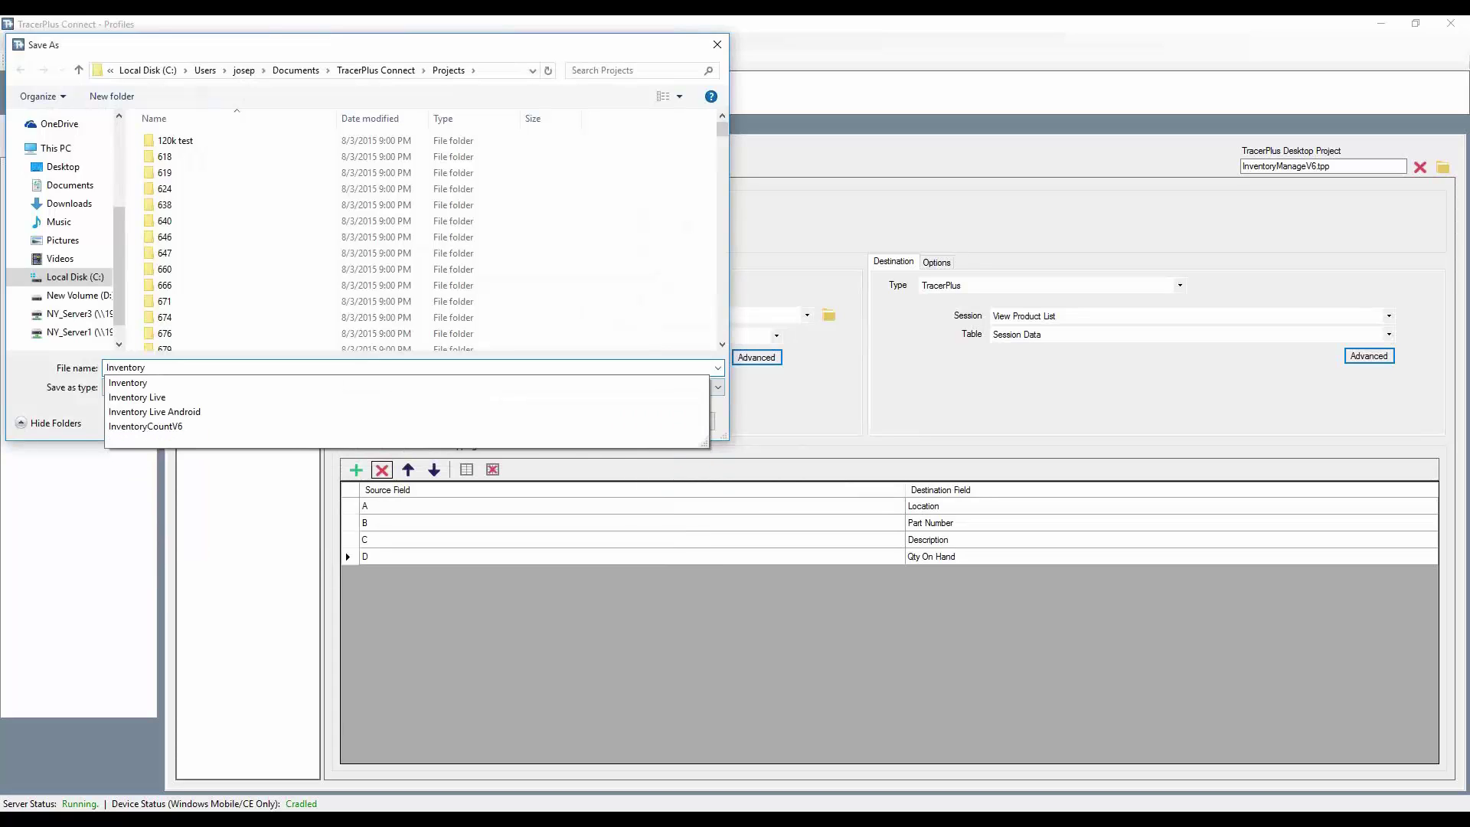
text( Sync)
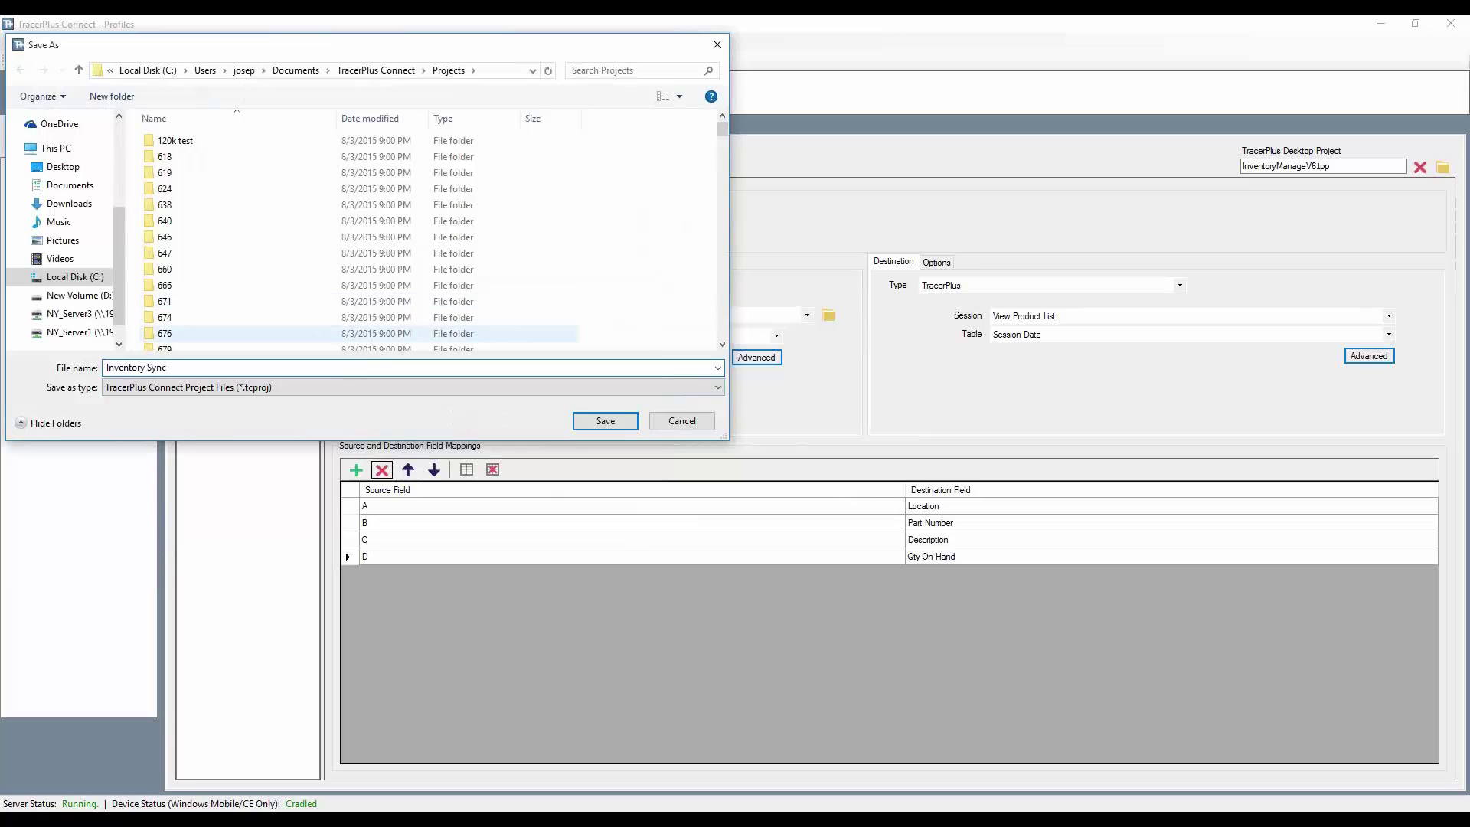
click(605, 421)
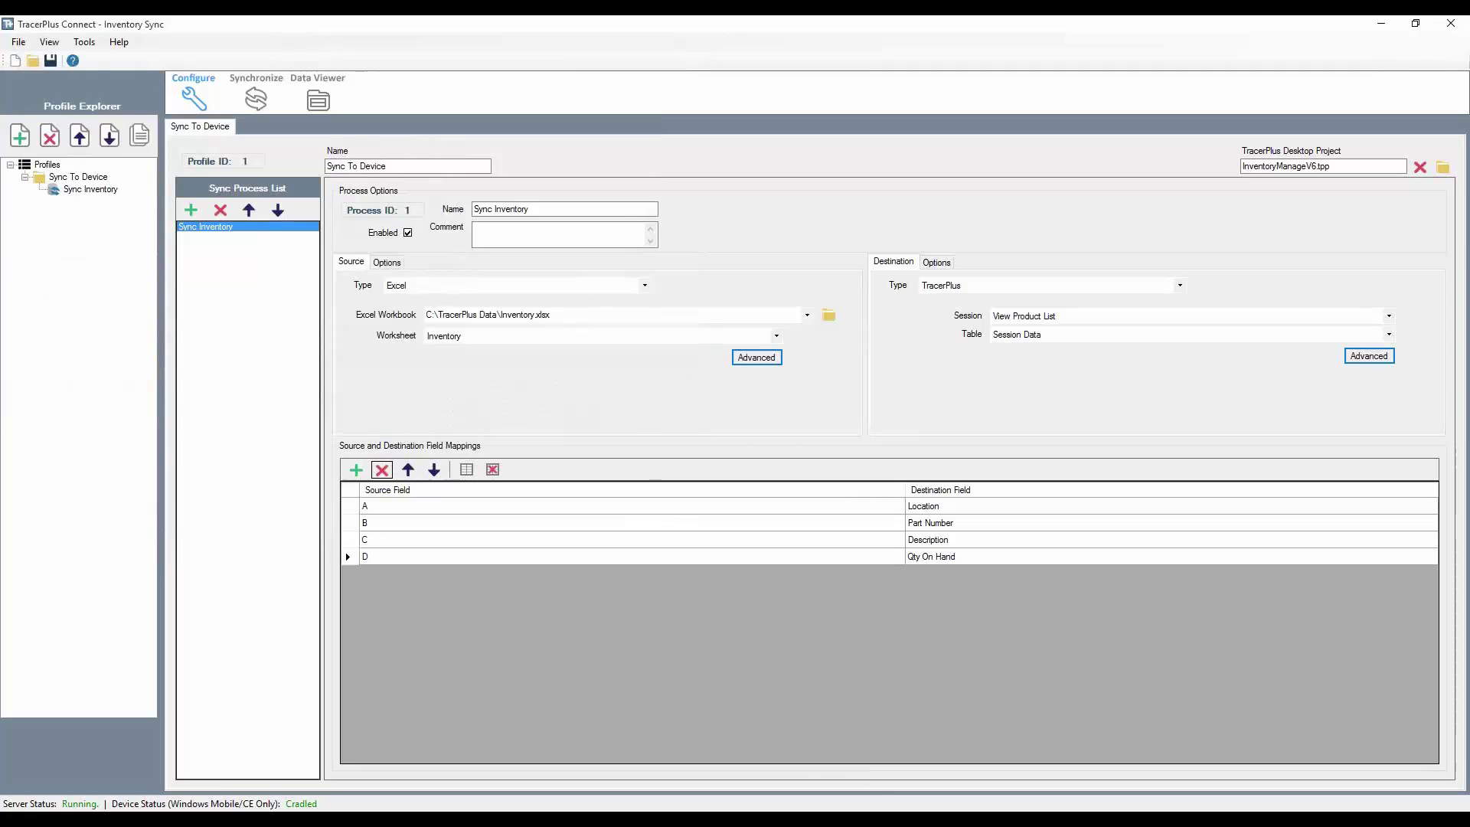
Glance at TracerPlus Desktop, then review the Sync To Device profile's synchronization page in TracerPlus Connect.
click(835, 820)
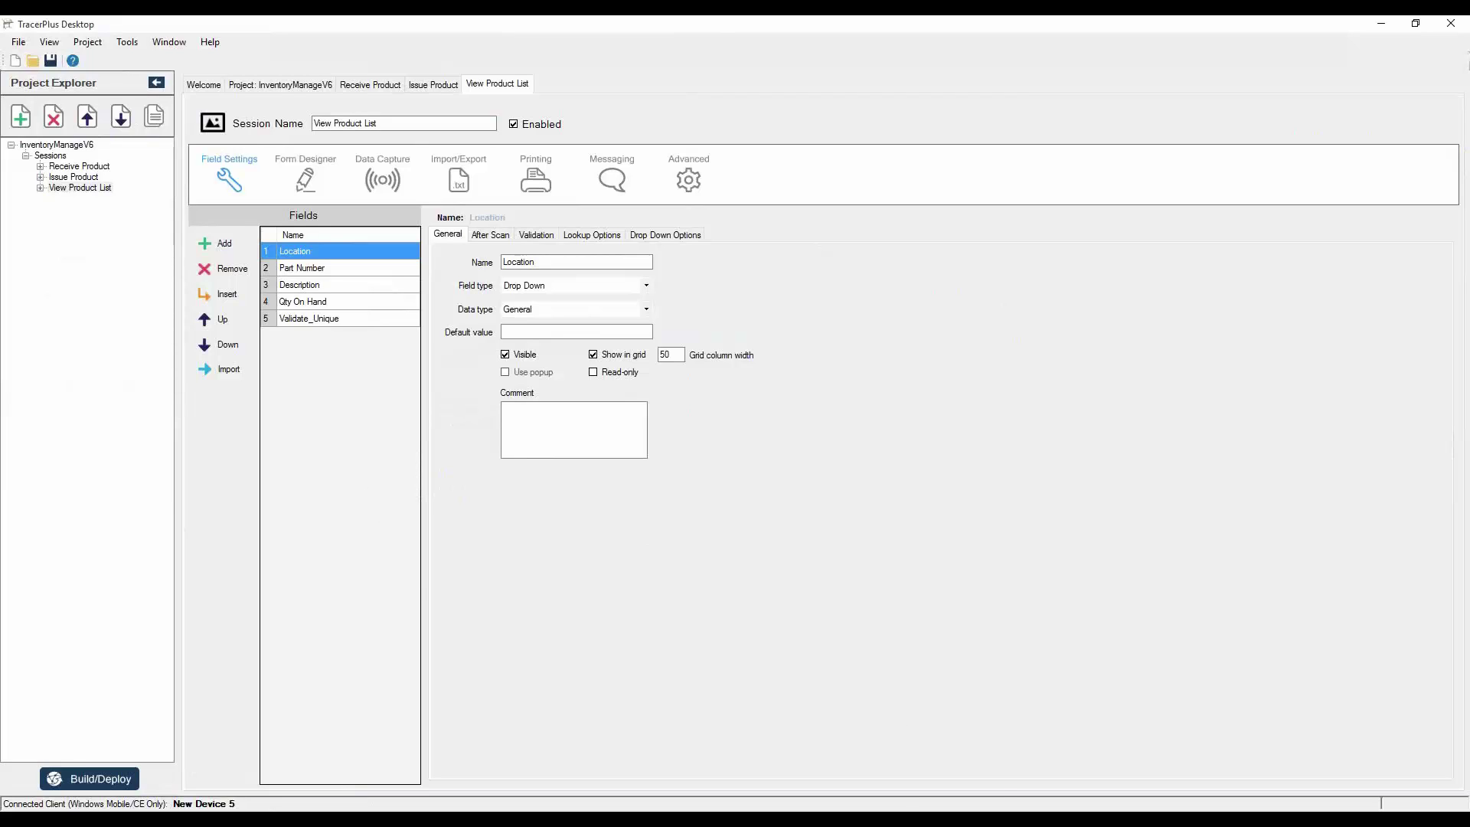
mouse_move(919, 821)
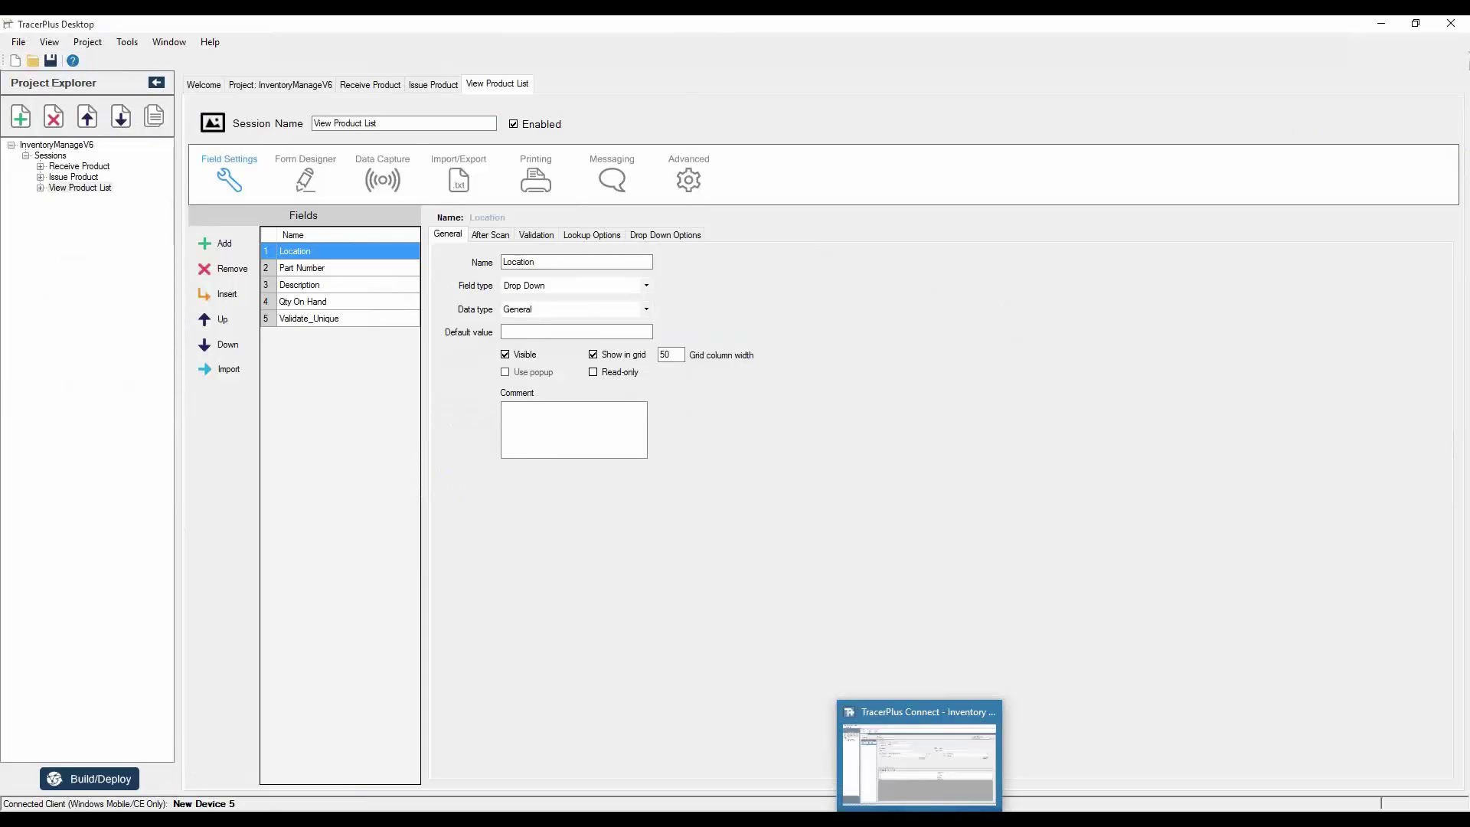
click(919, 821)
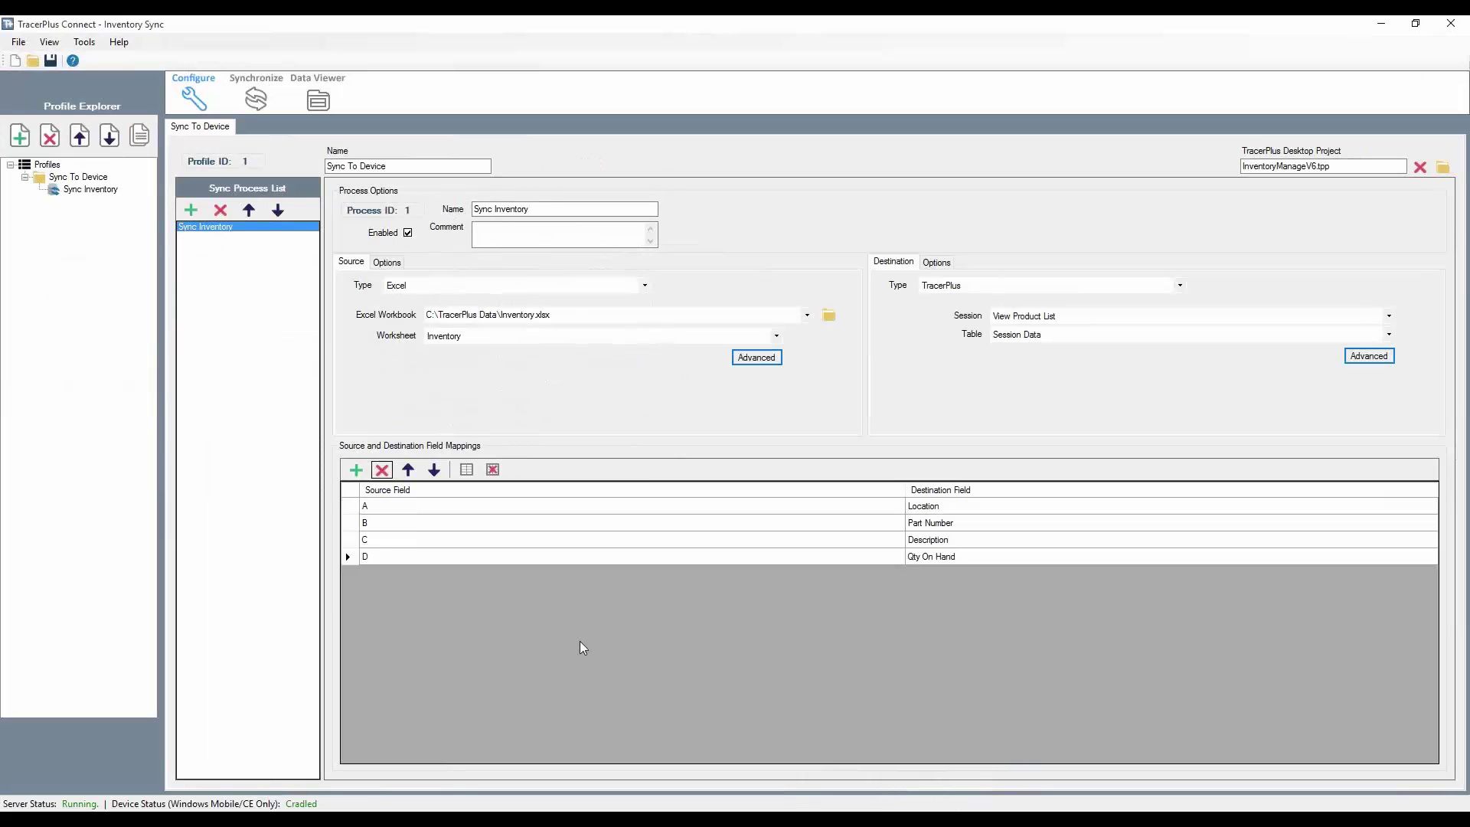
click(257, 93)
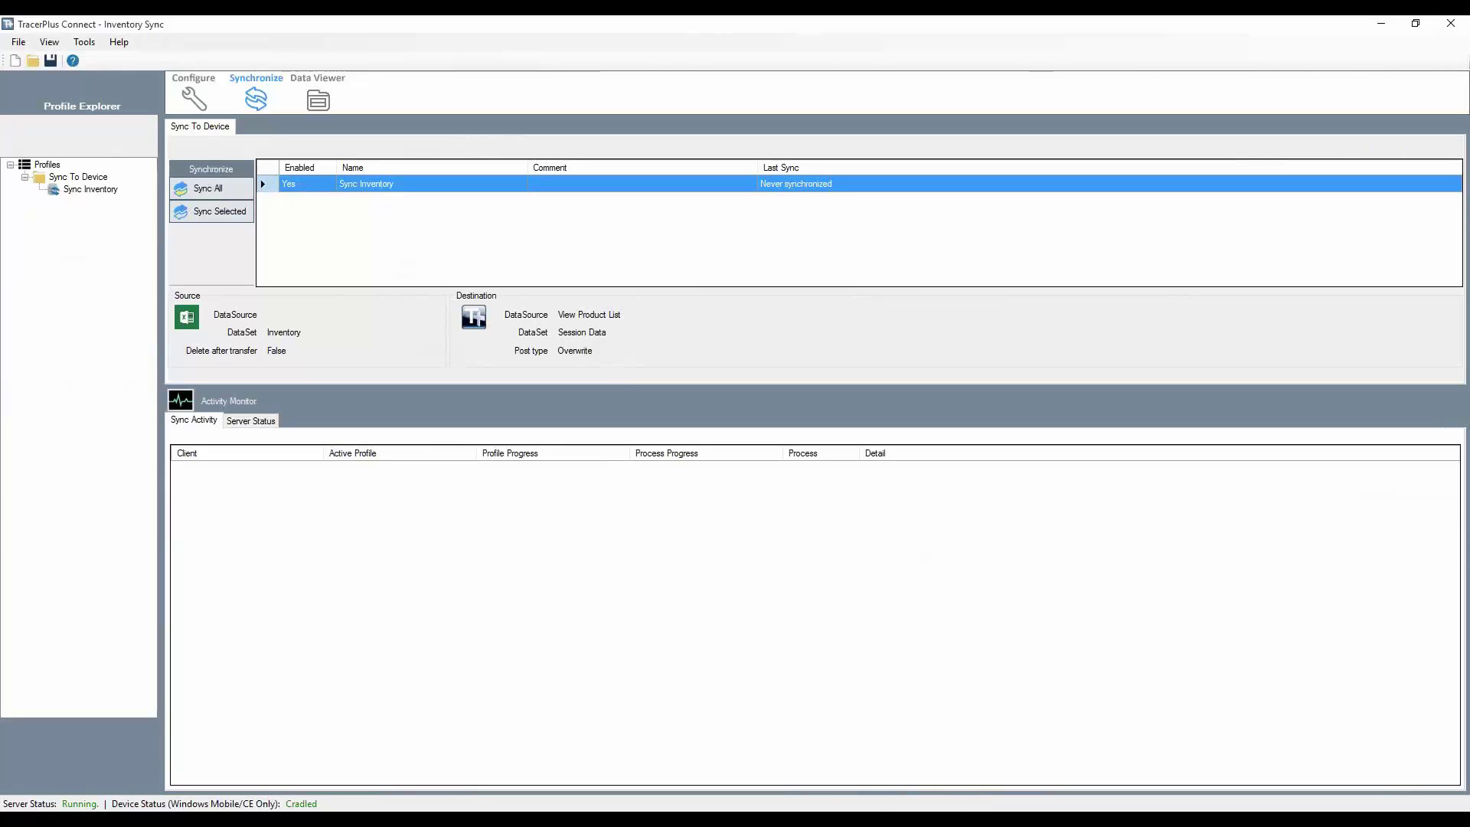
Switch to TracerPlus Desktop and add a Connect host named PPP_PEER to the InventoryManageV6 project.
click(880, 819)
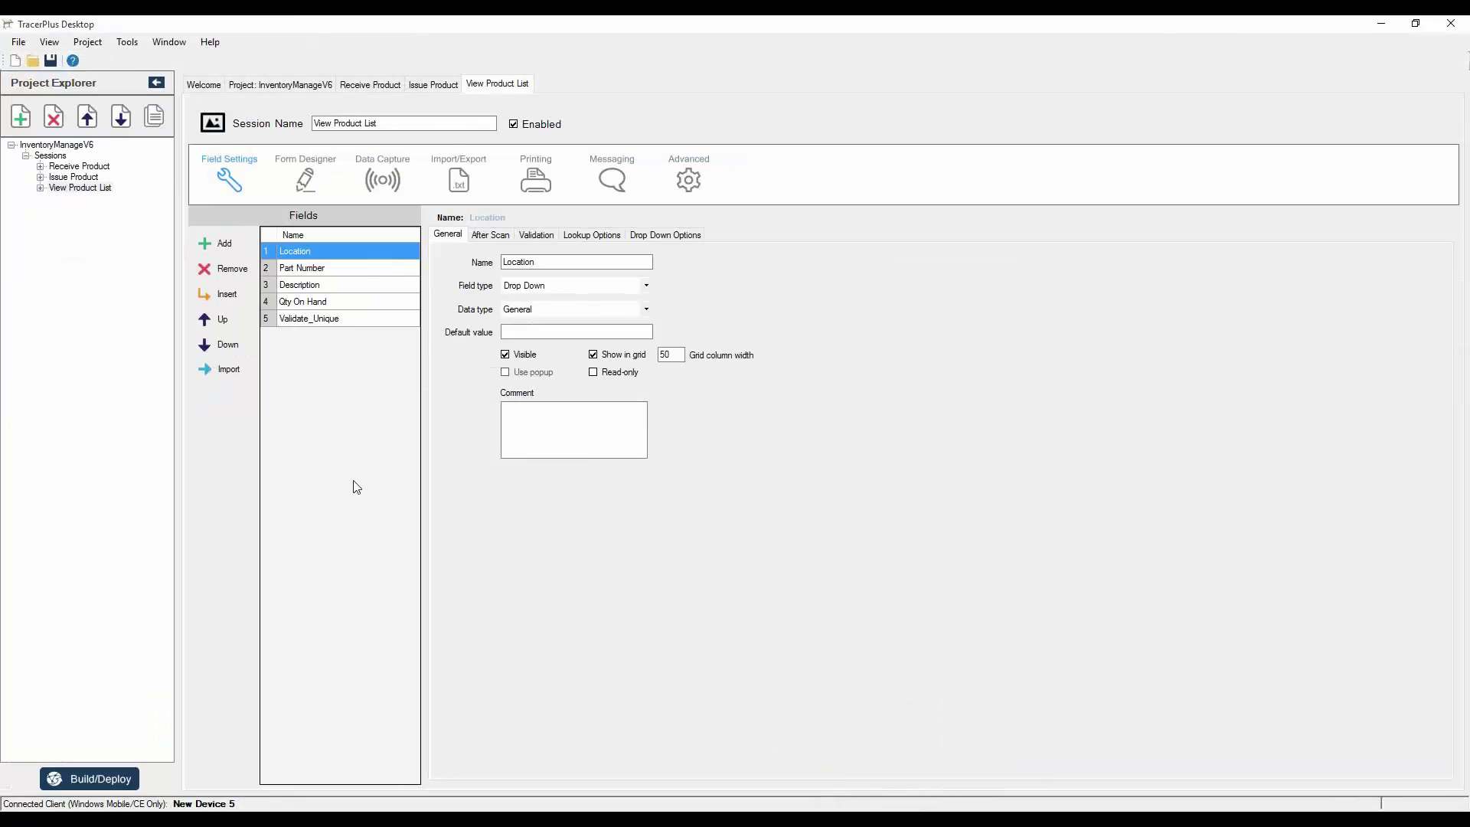
click(281, 90)
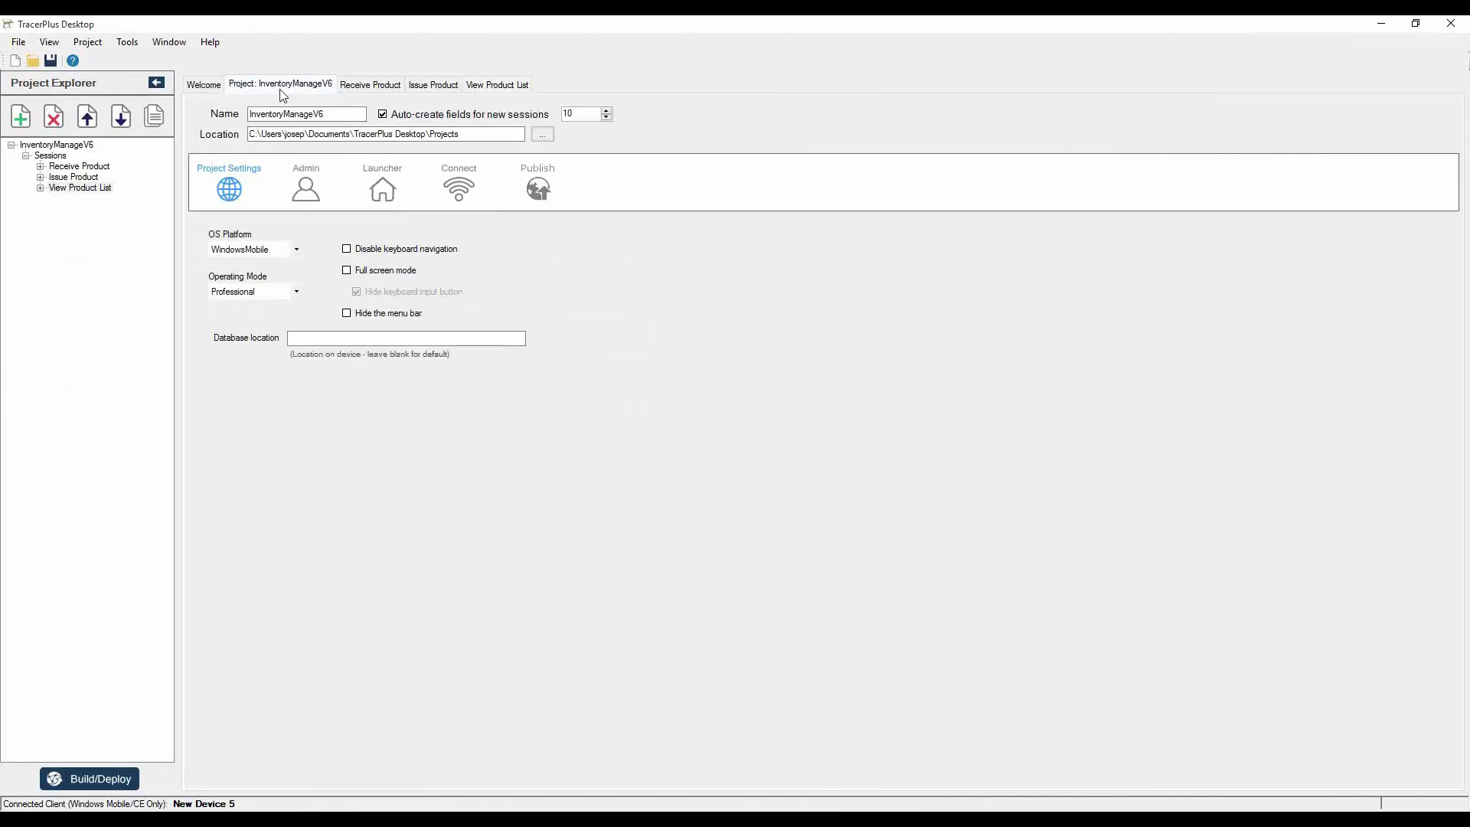
click(458, 192)
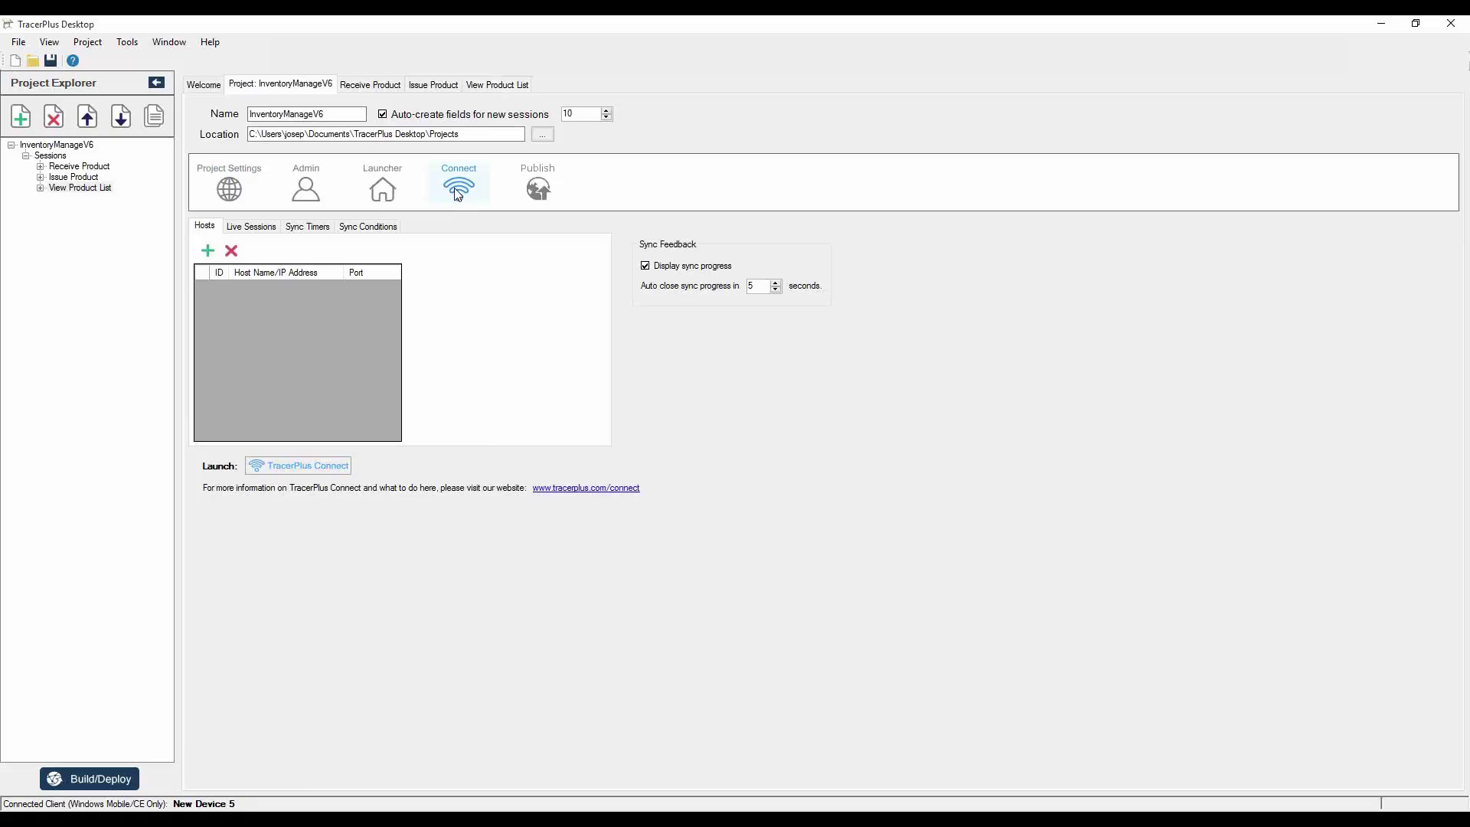
click(207, 251)
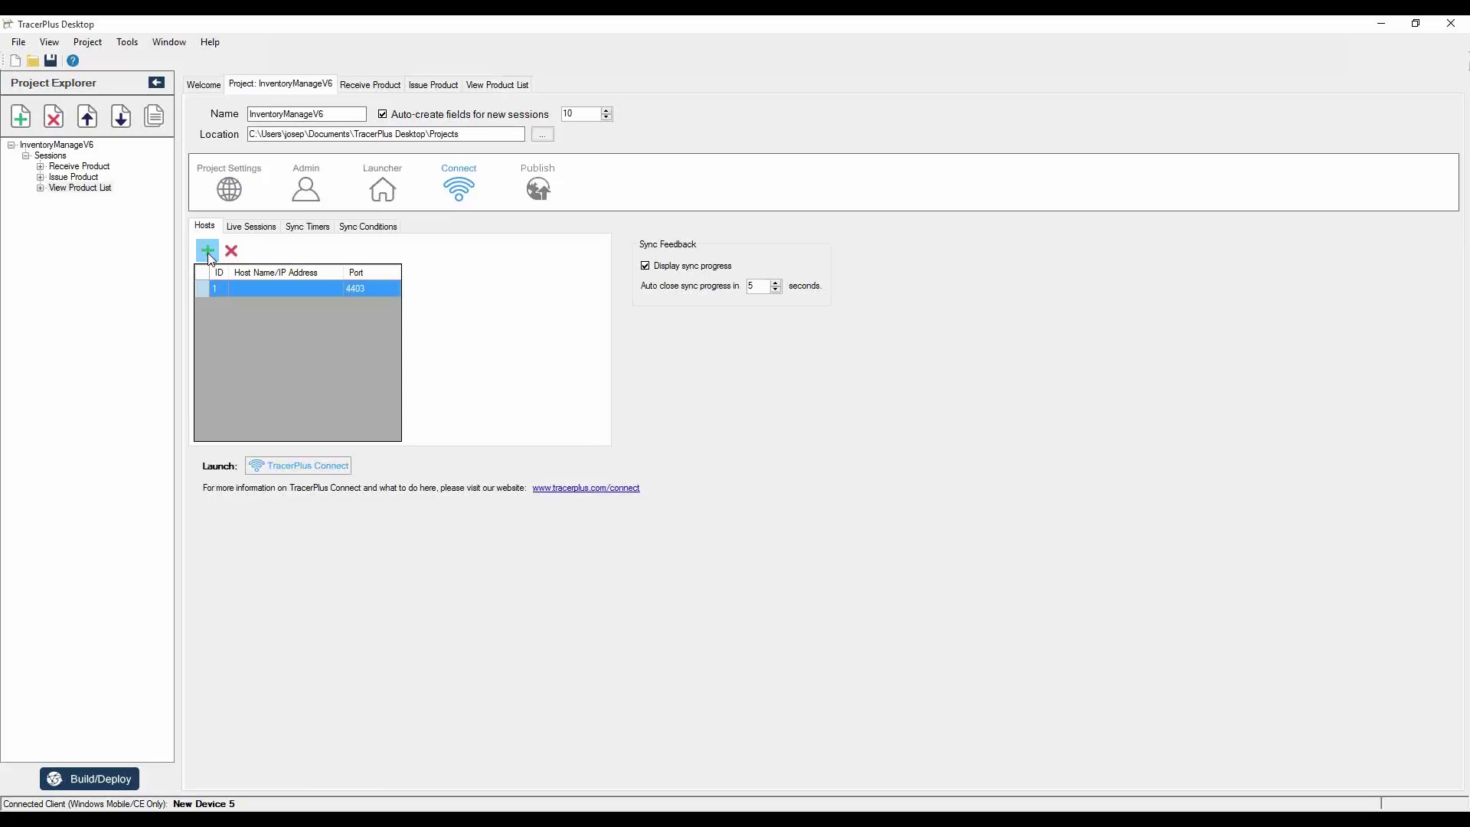
click(243, 289)
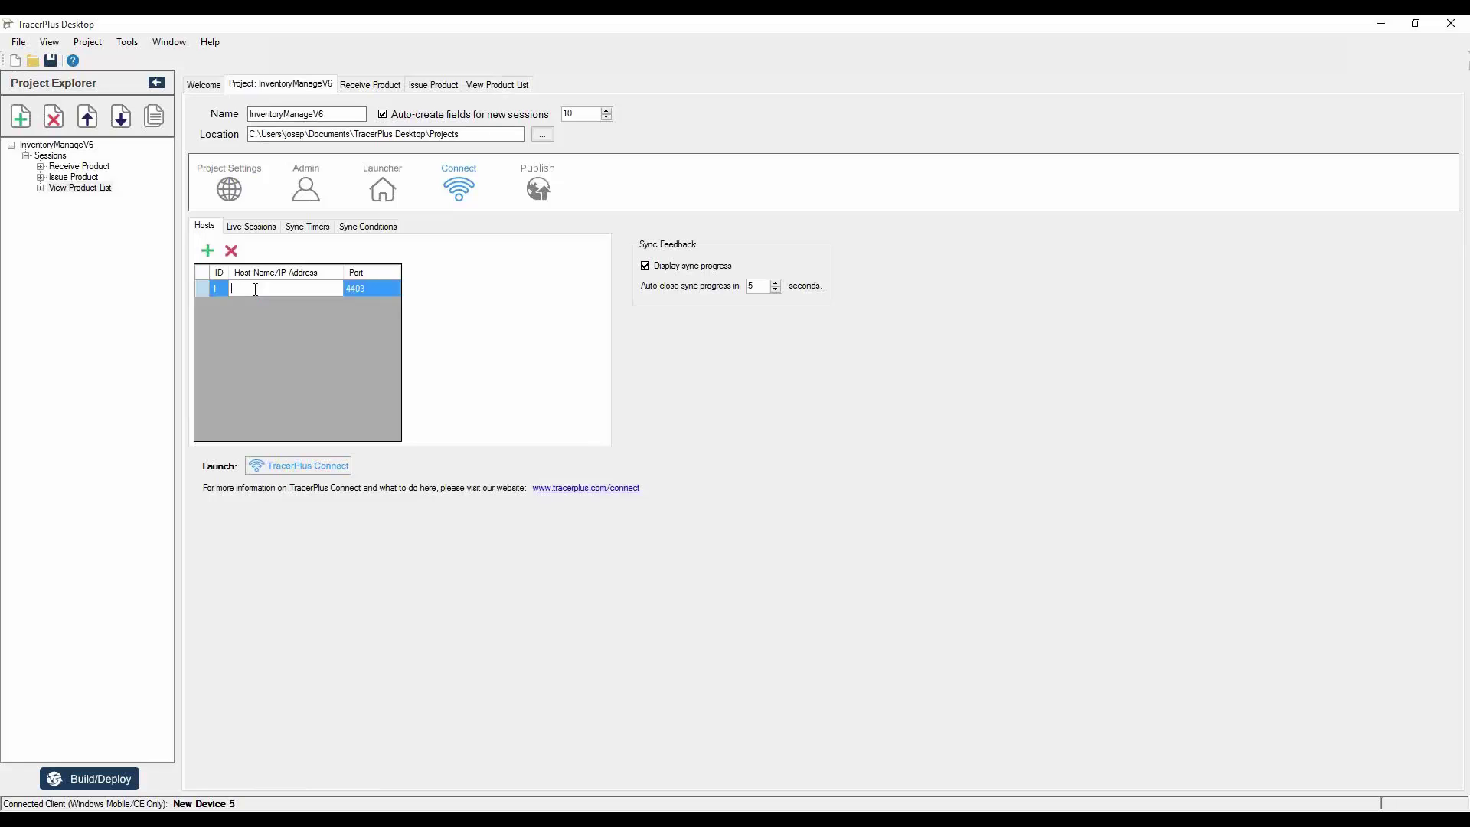
text(PP)
text(P_DEMO)
key(Escape)
key(Tab)
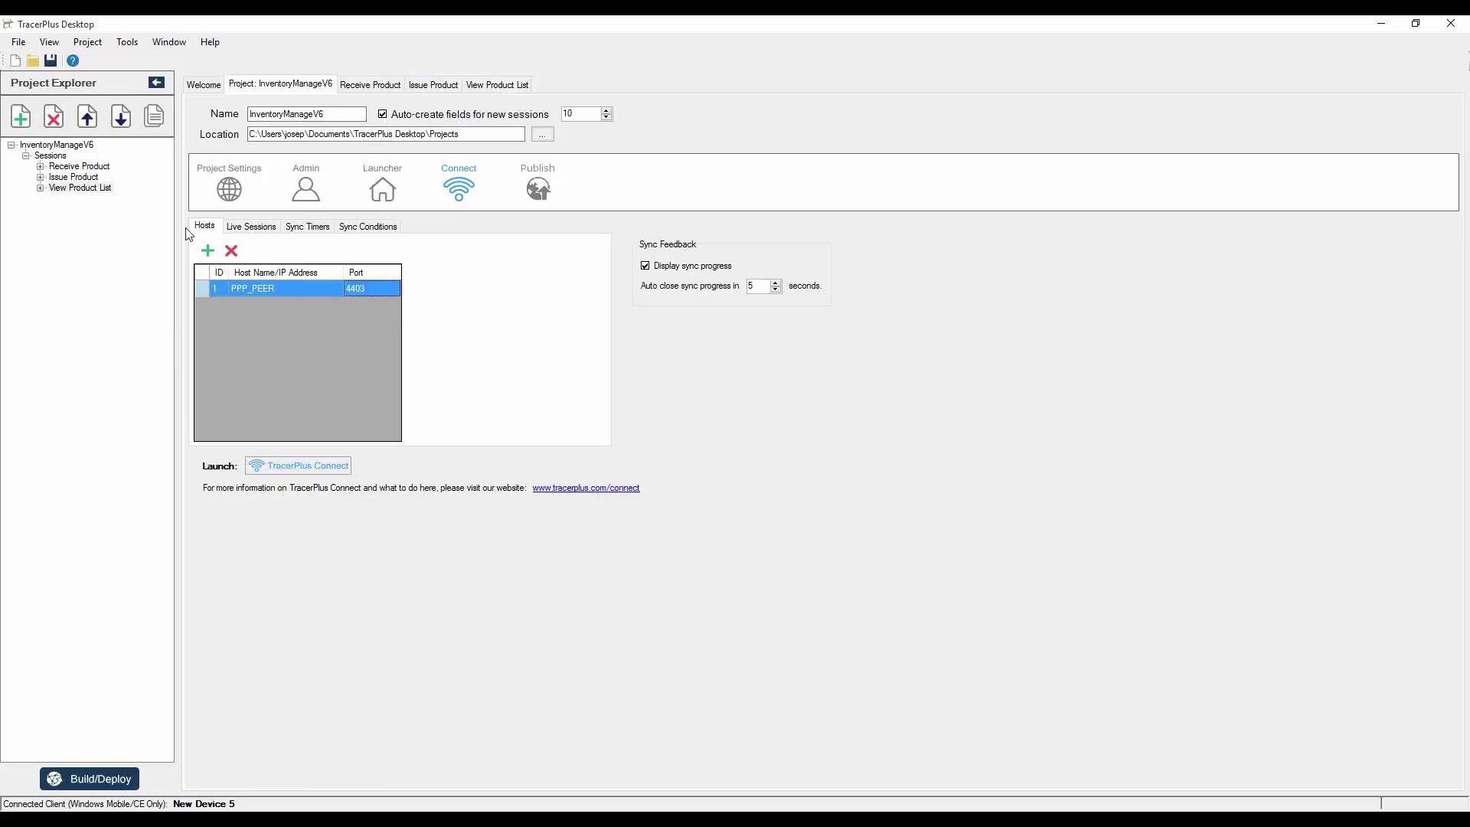
Add a new session to the InventoryManageV6 project and name it SYNC.
click(33, 122)
click(68, 200)
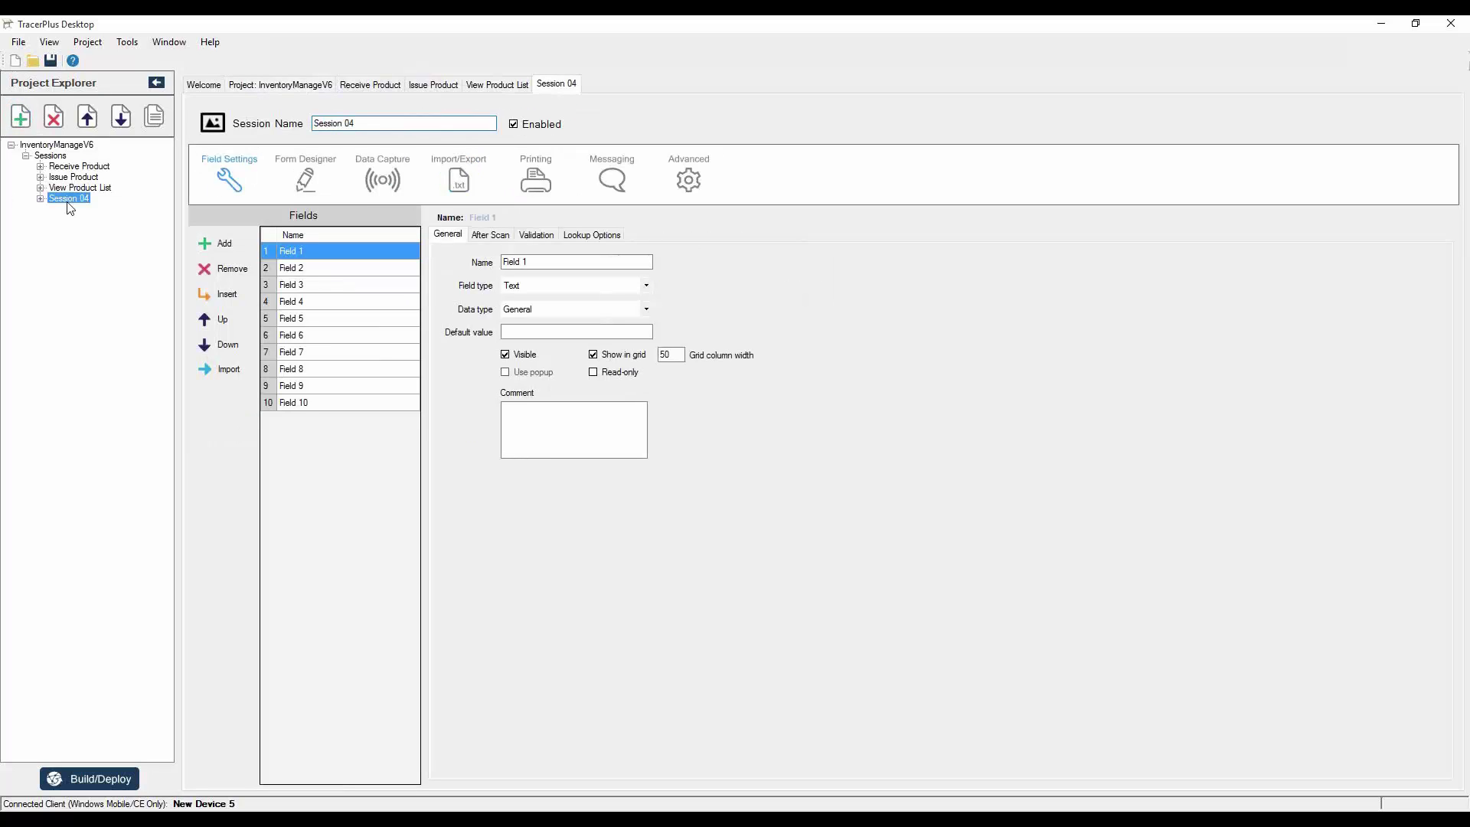
drag(357, 123, 313, 134)
text(SYNC)
key(Tab)
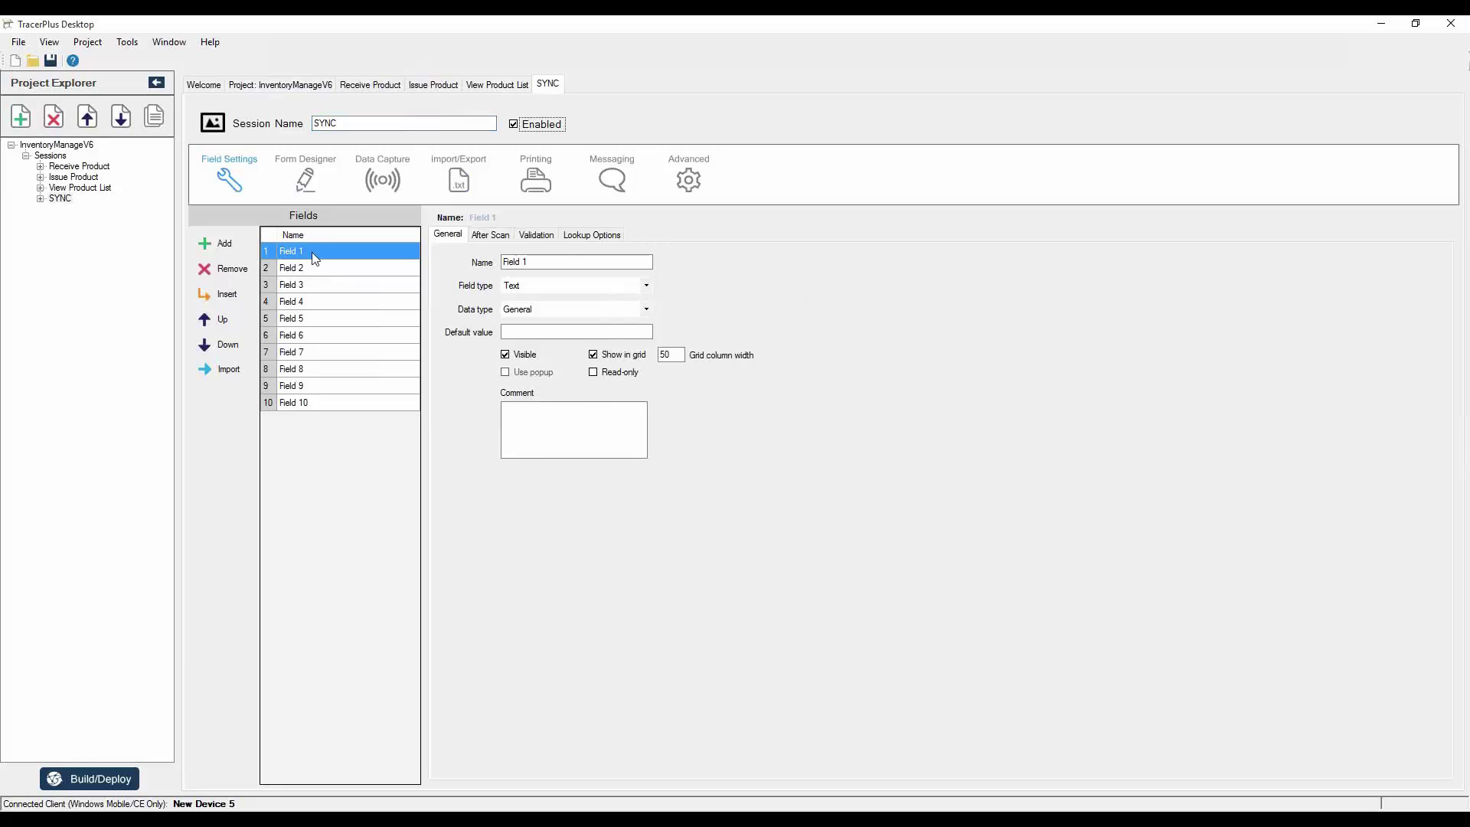
Remove Field 2 through Field 10 from the SYNC session, keeping only Field 1.
click(314, 267)
click(228, 272)
click(229, 272)
click(228, 272)
click(228, 272)
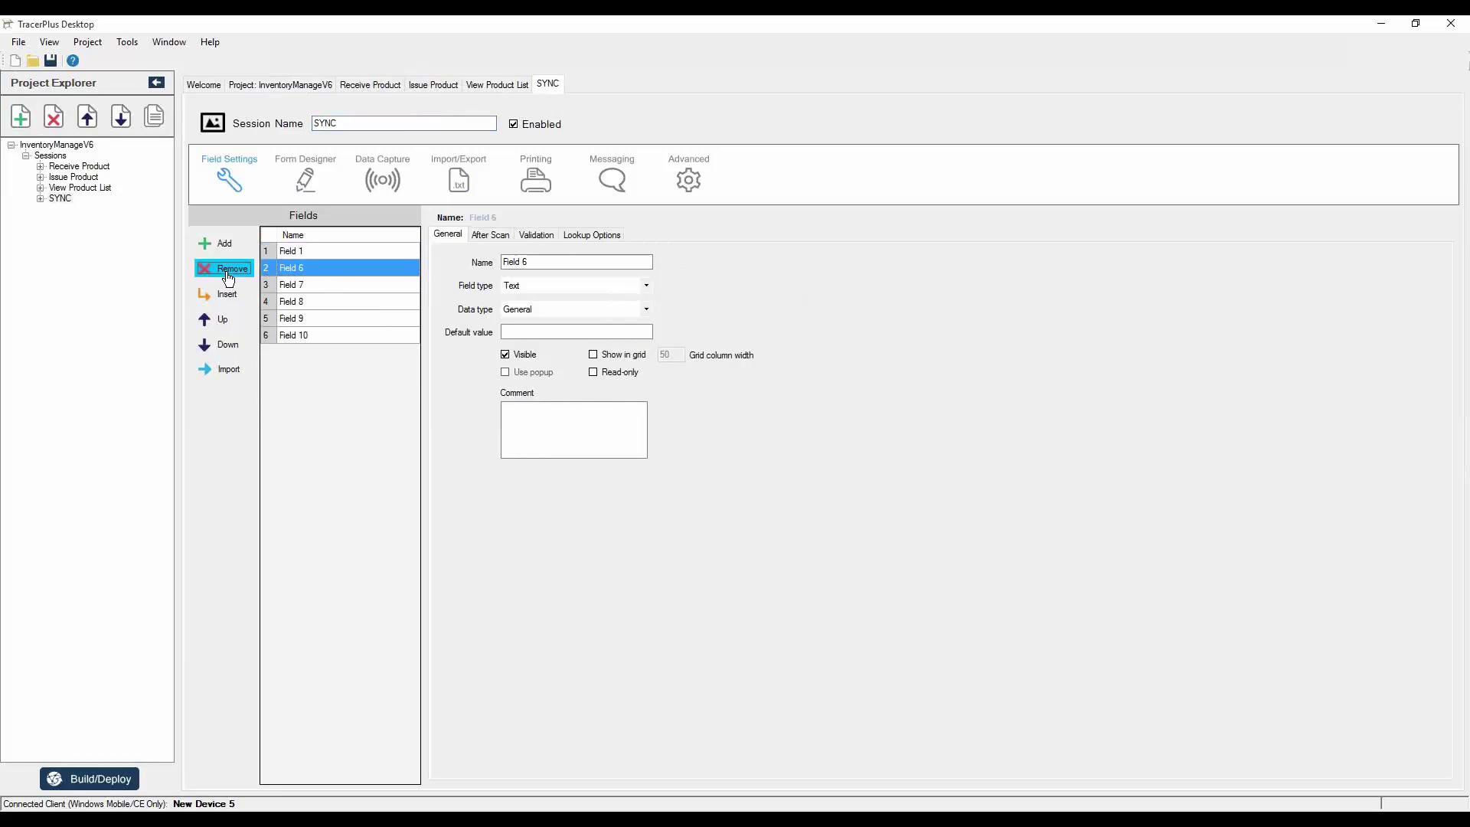
click(228, 274)
click(228, 274)
click(228, 273)
click(228, 273)
click(228, 273)
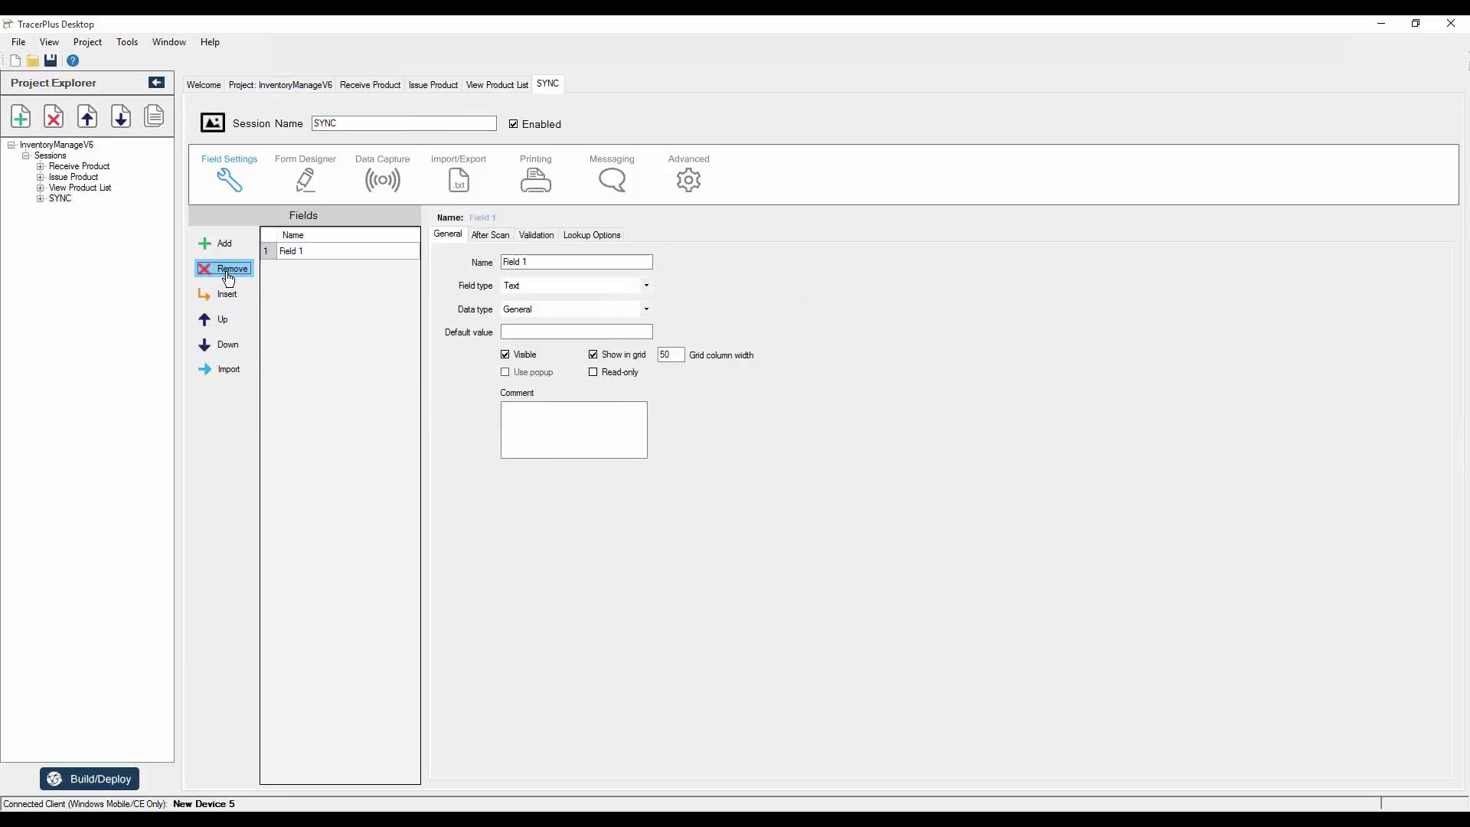
Start the SYNC form on a blank canvas and place a button captioned Sync To Device at about top 27, left 58.
click(307, 183)
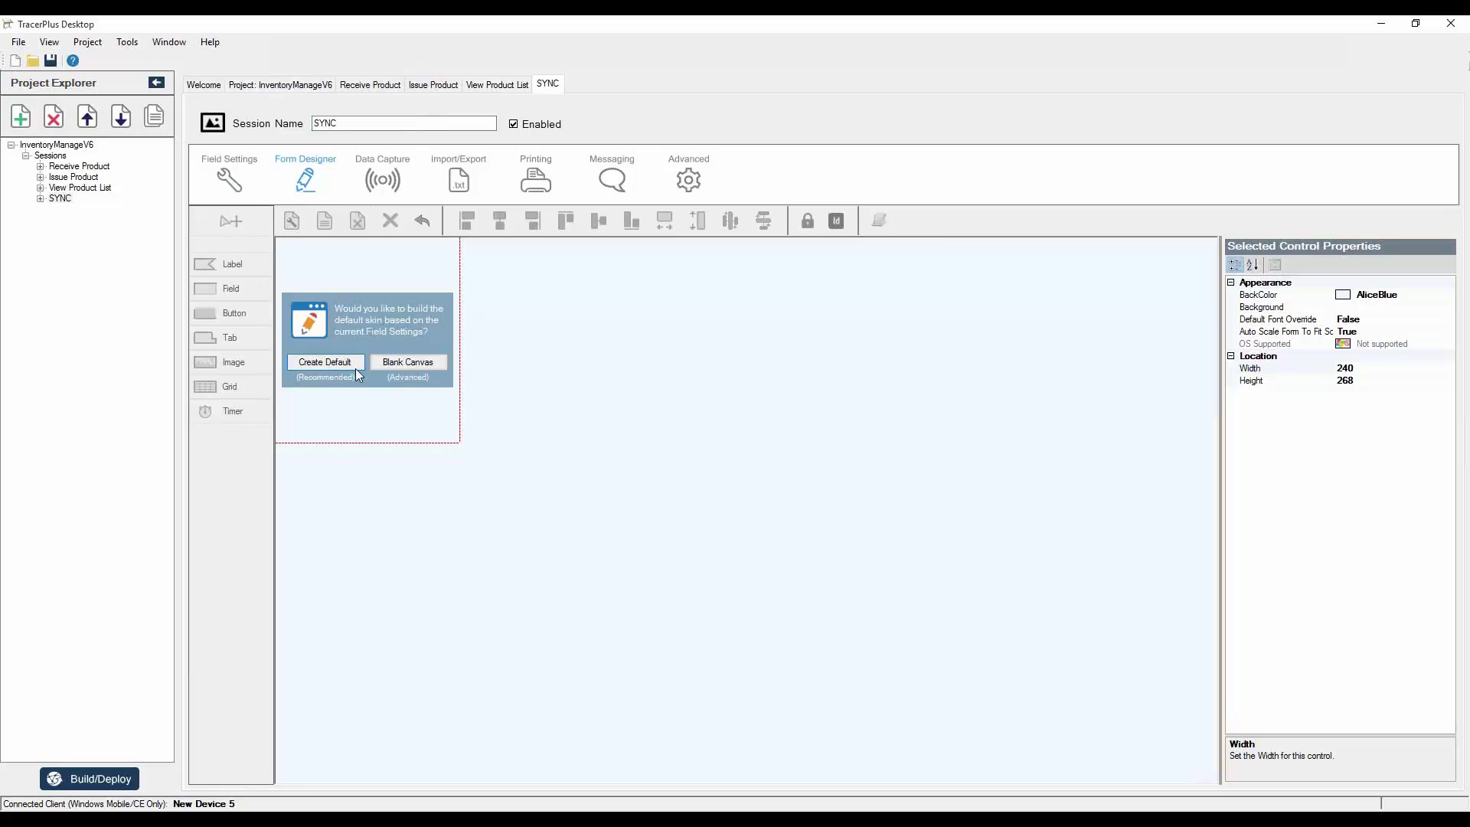
click(409, 364)
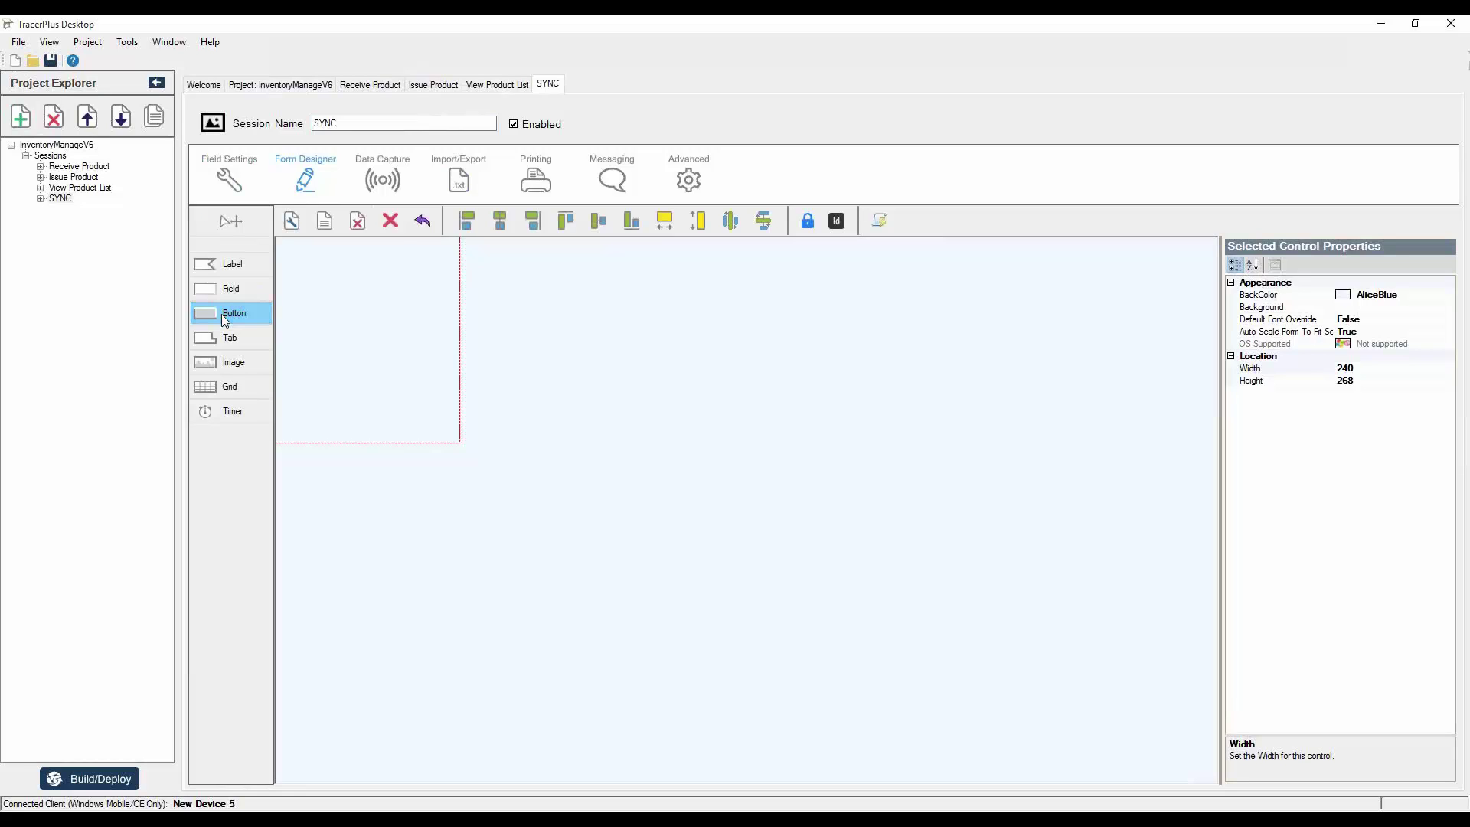
drag(222, 313, 416, 300)
click(1398, 357)
text(Sy)
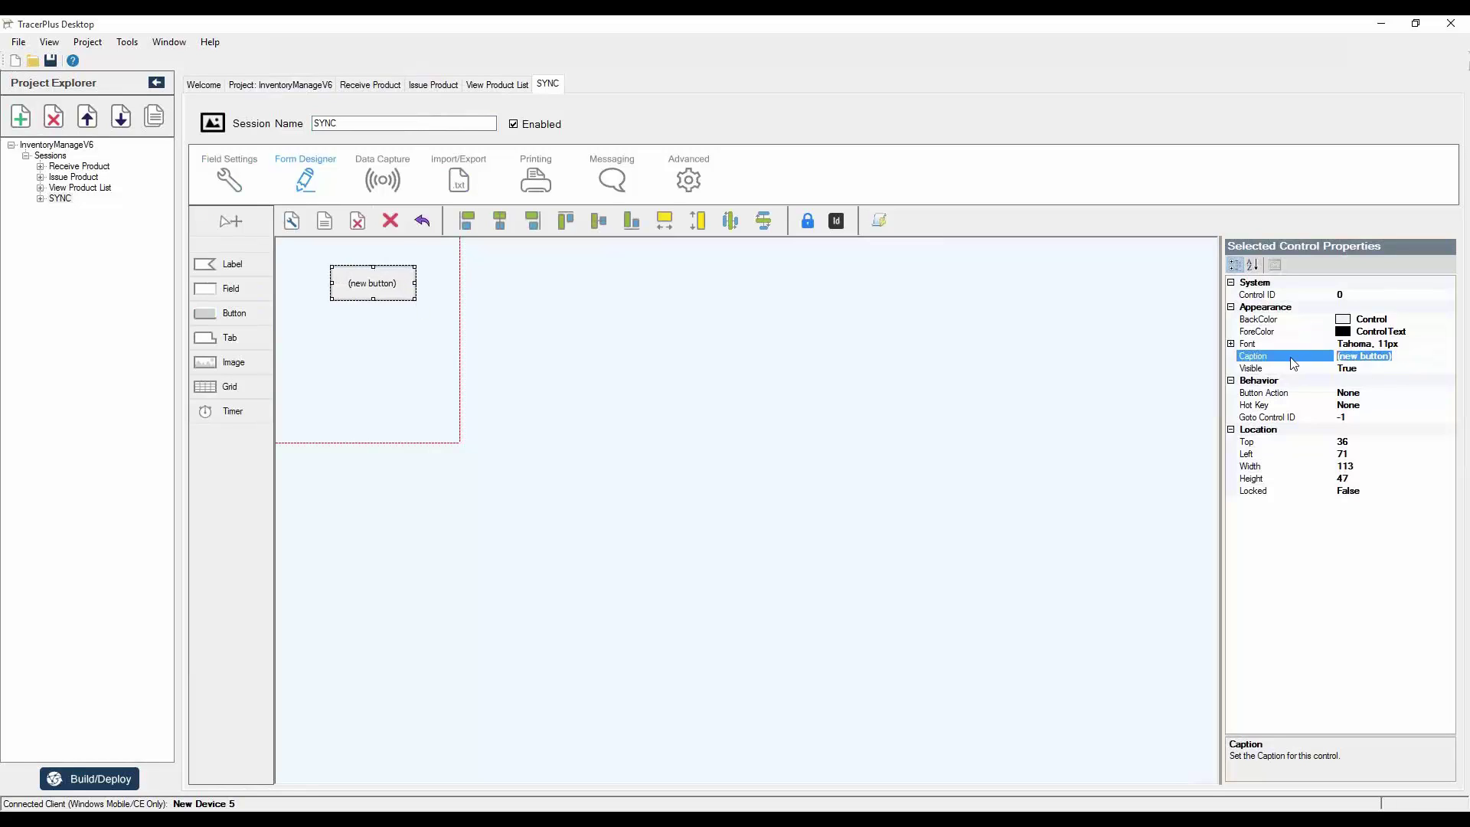
text(nc To Device)
key(Tab)
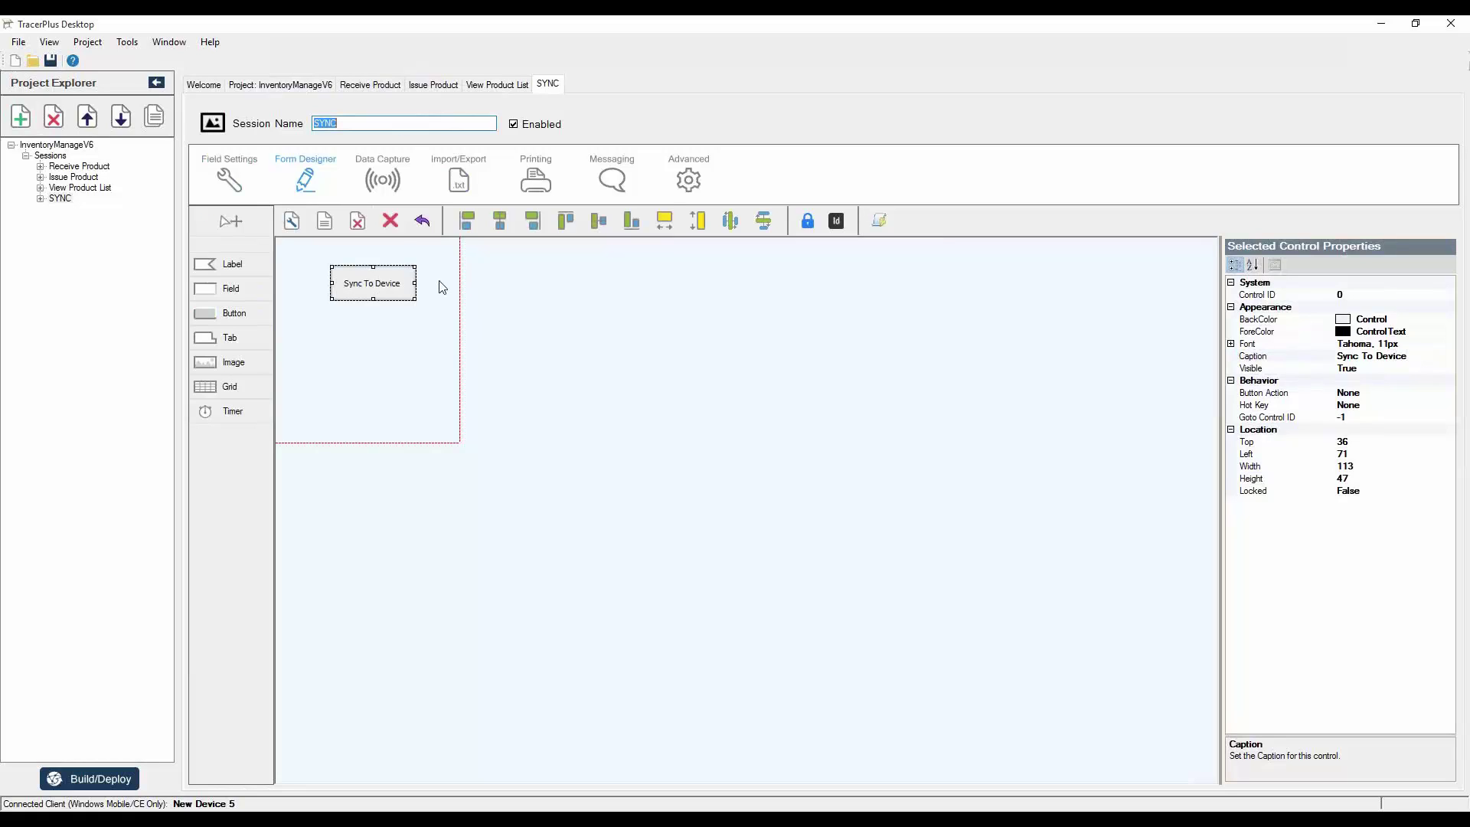
drag(372, 278, 362, 270)
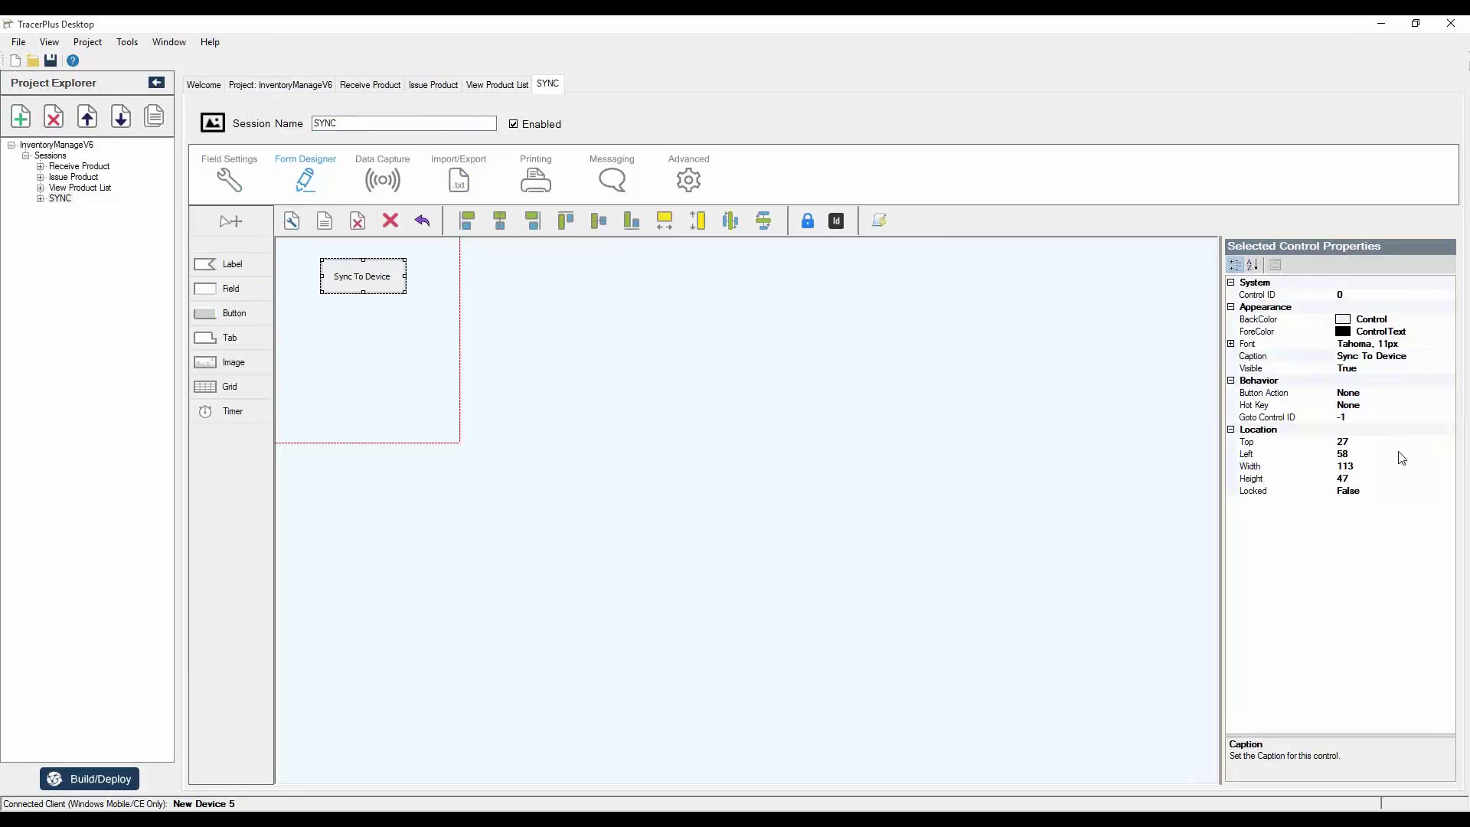
Set the Button Action of the Sync To Device button to DoSync.
click(1433, 394)
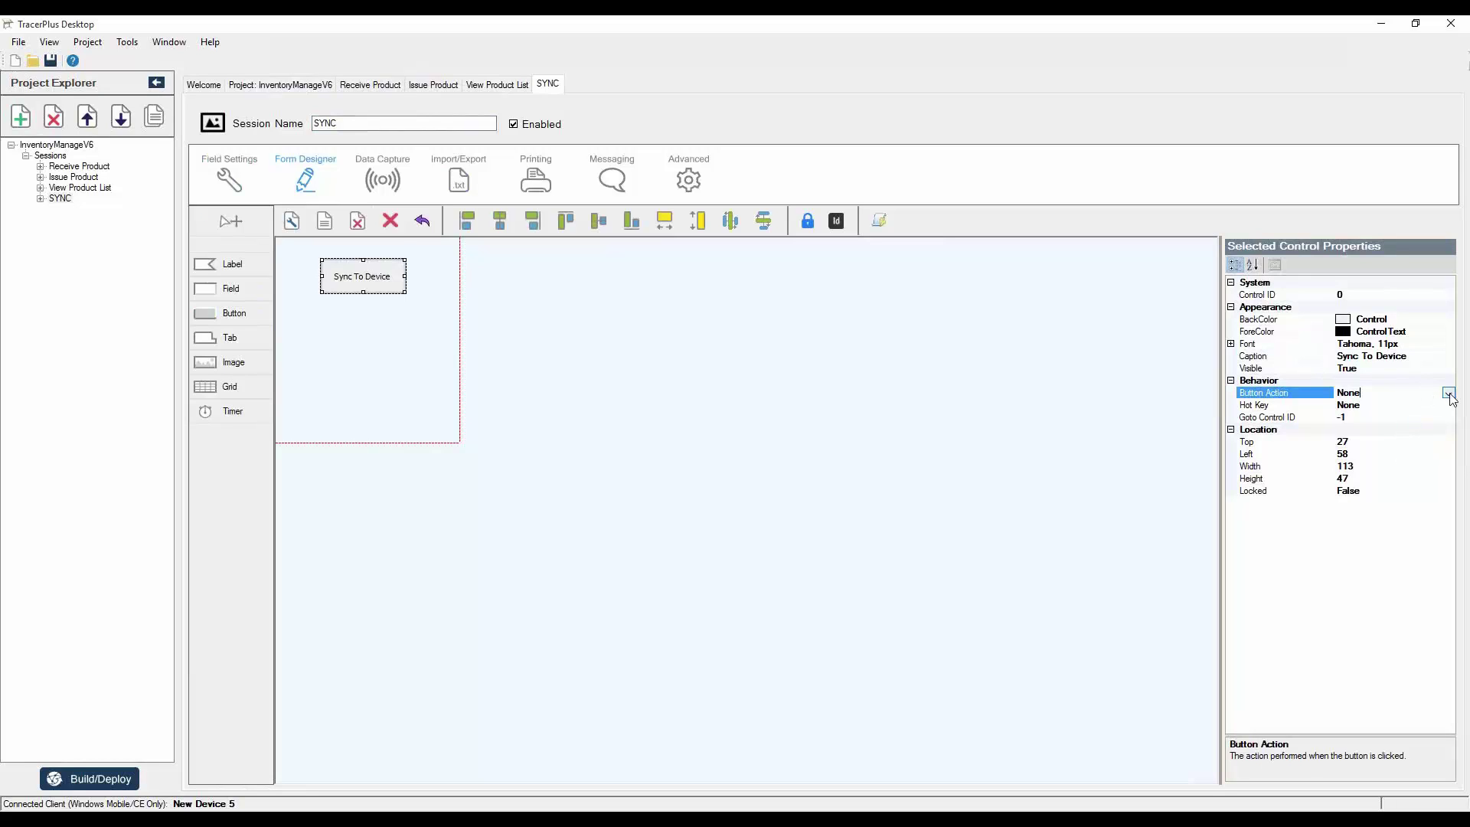
click(1449, 393)
scroll(1365, 447, down, 6)
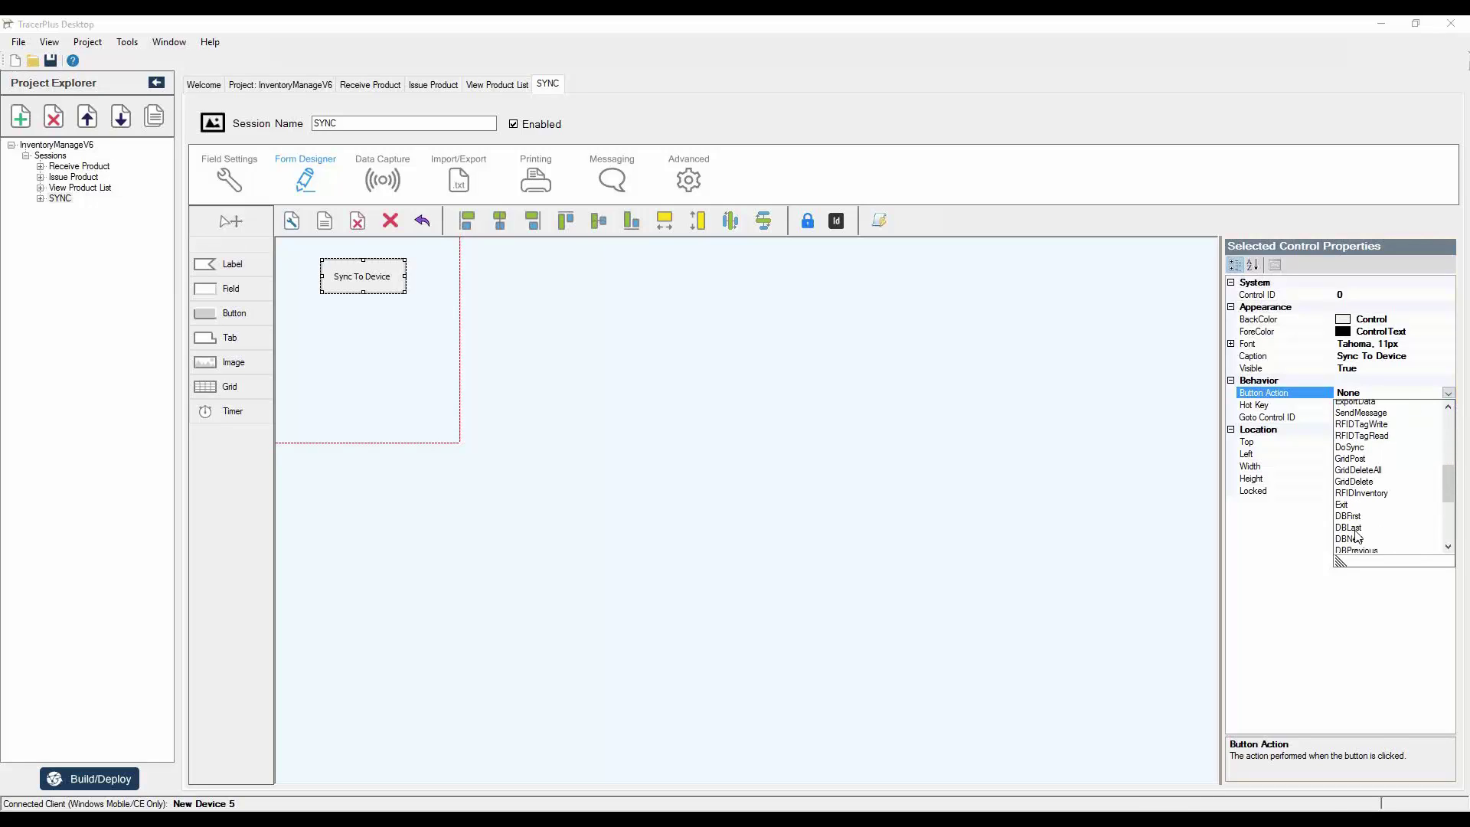
click(1362, 441)
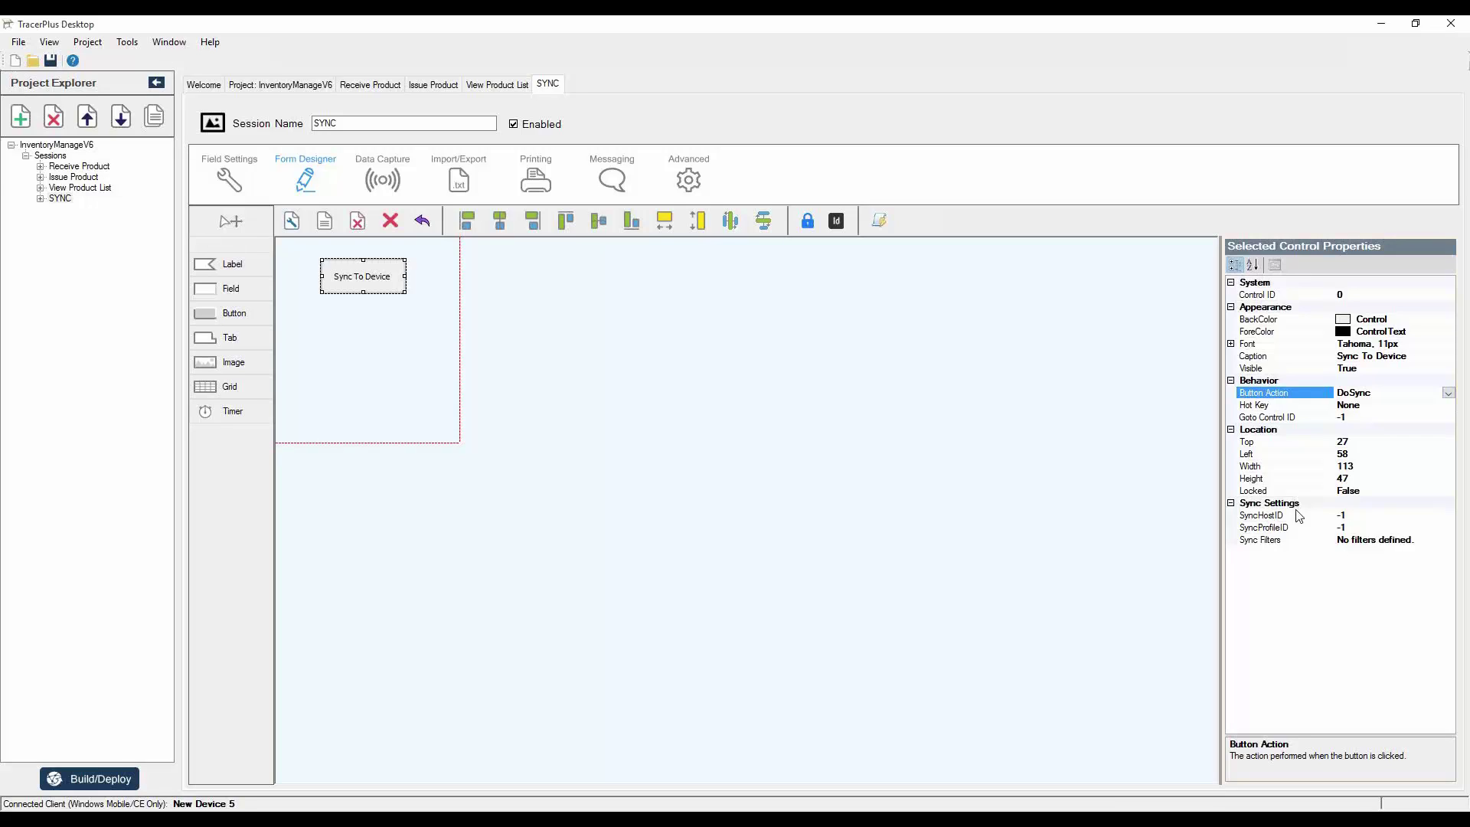
Look up the PPP_PEER host's ID in the project's Connect settings and set the button's SyncHostID to 1.
click(1360, 512)
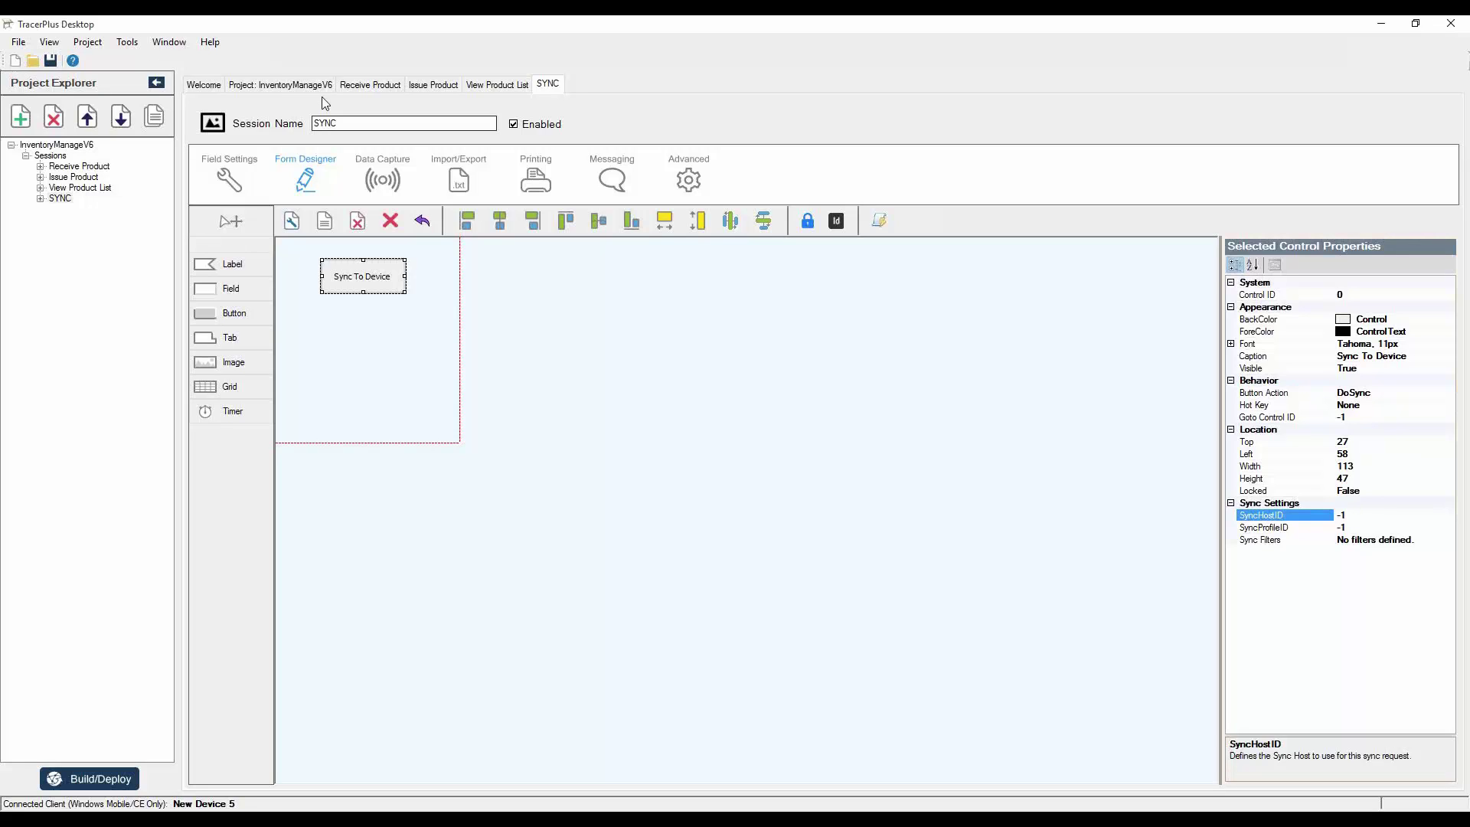
click(273, 86)
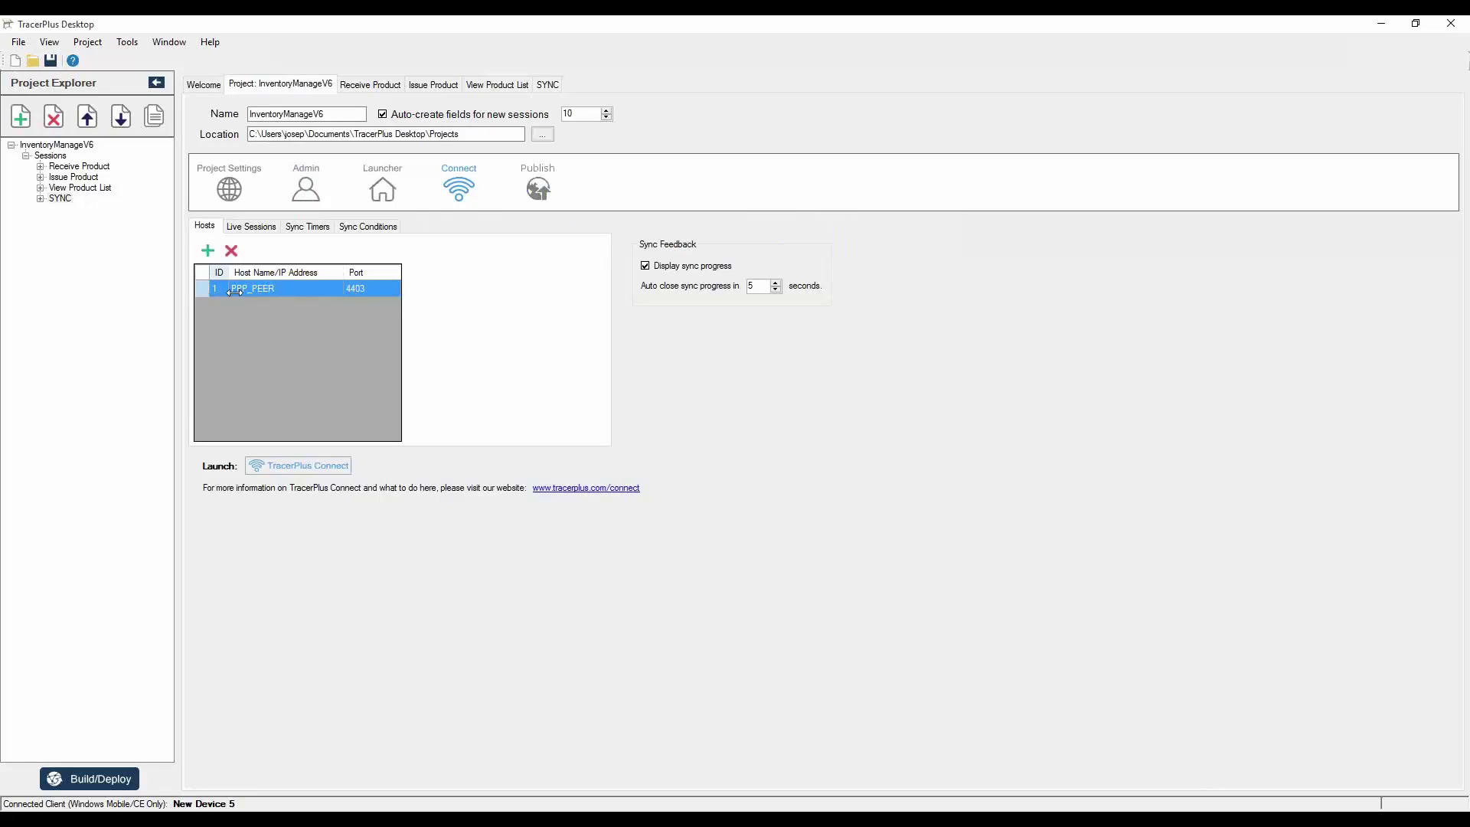
click(546, 87)
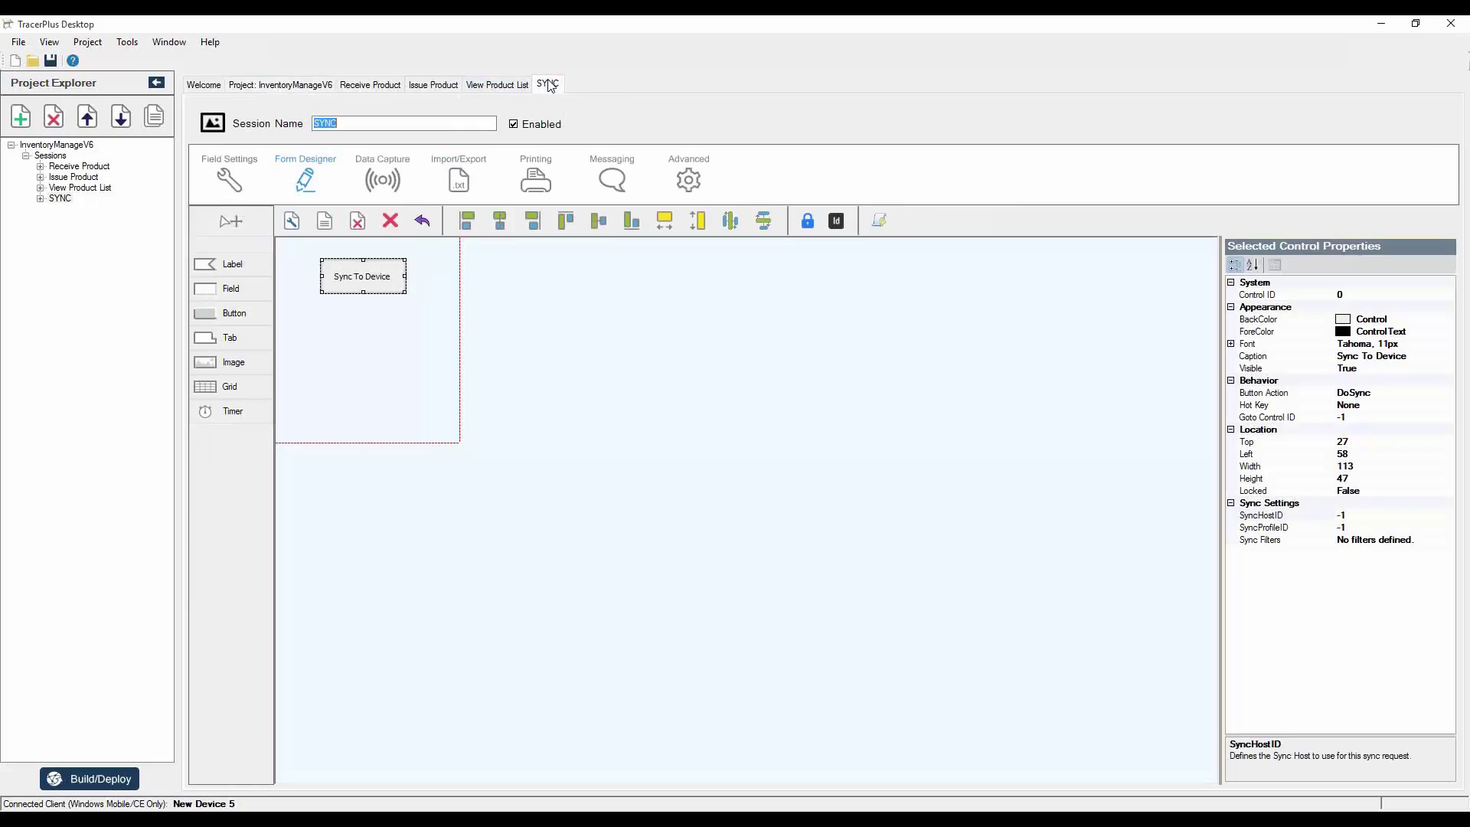
click(1301, 510)
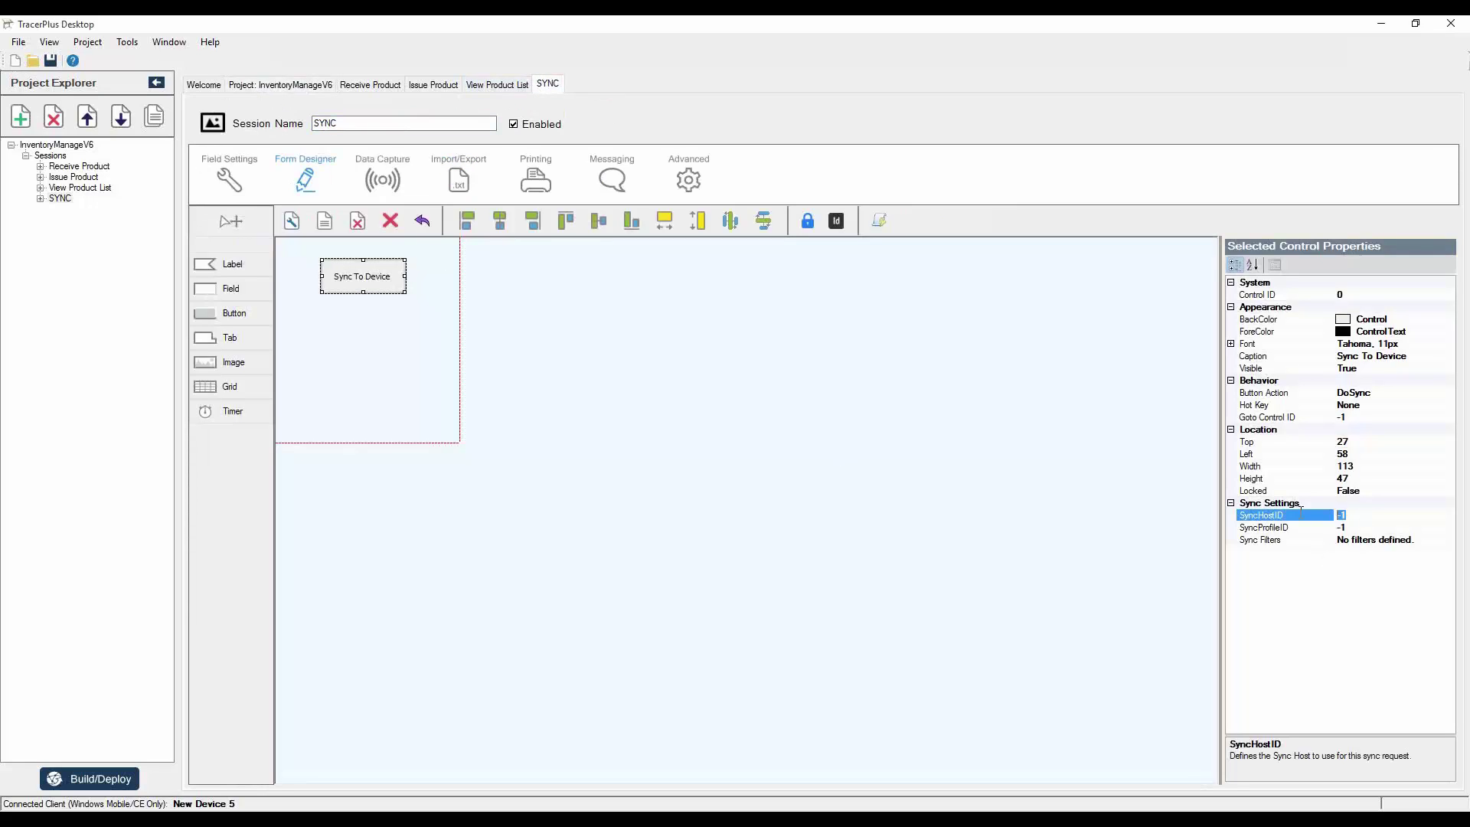
text(1)
key(Tab)
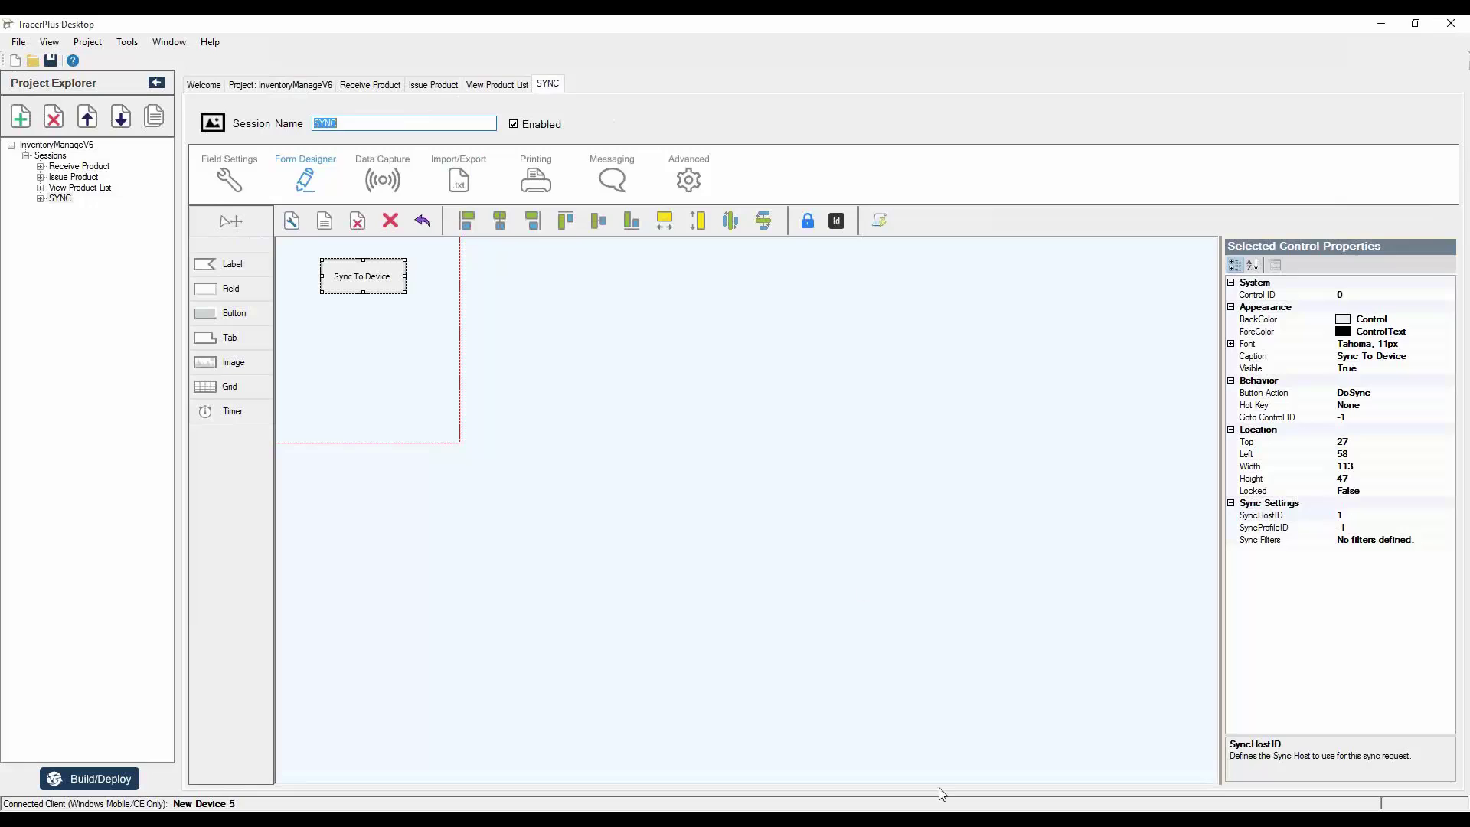
Look up the Sync To Device profile's ID in TracerPlus Connect and set the button's SyncProfileID to 1 in TracerPlus Desktop.
click(918, 754)
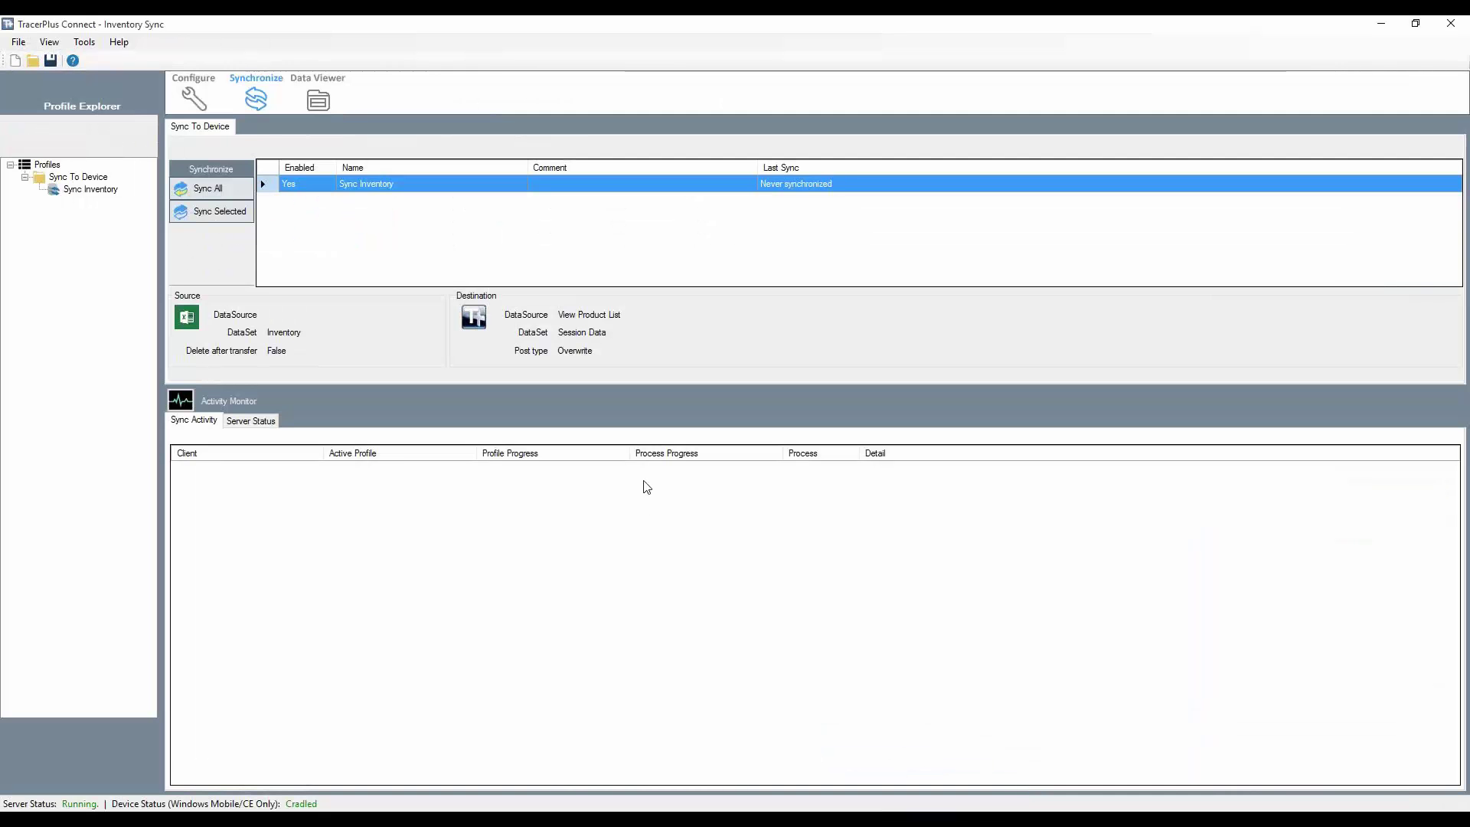
click(194, 97)
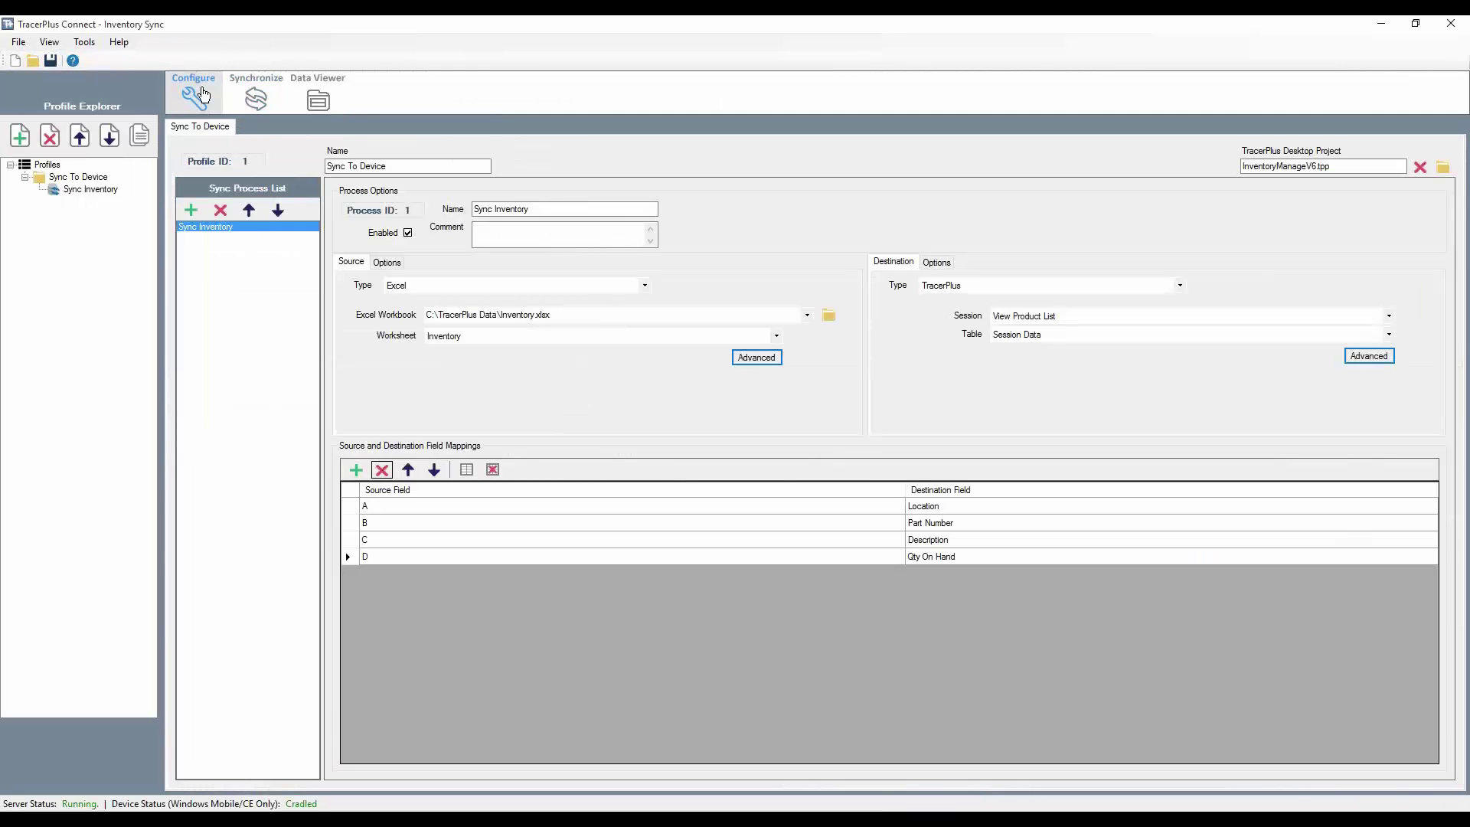
click(406, 165)
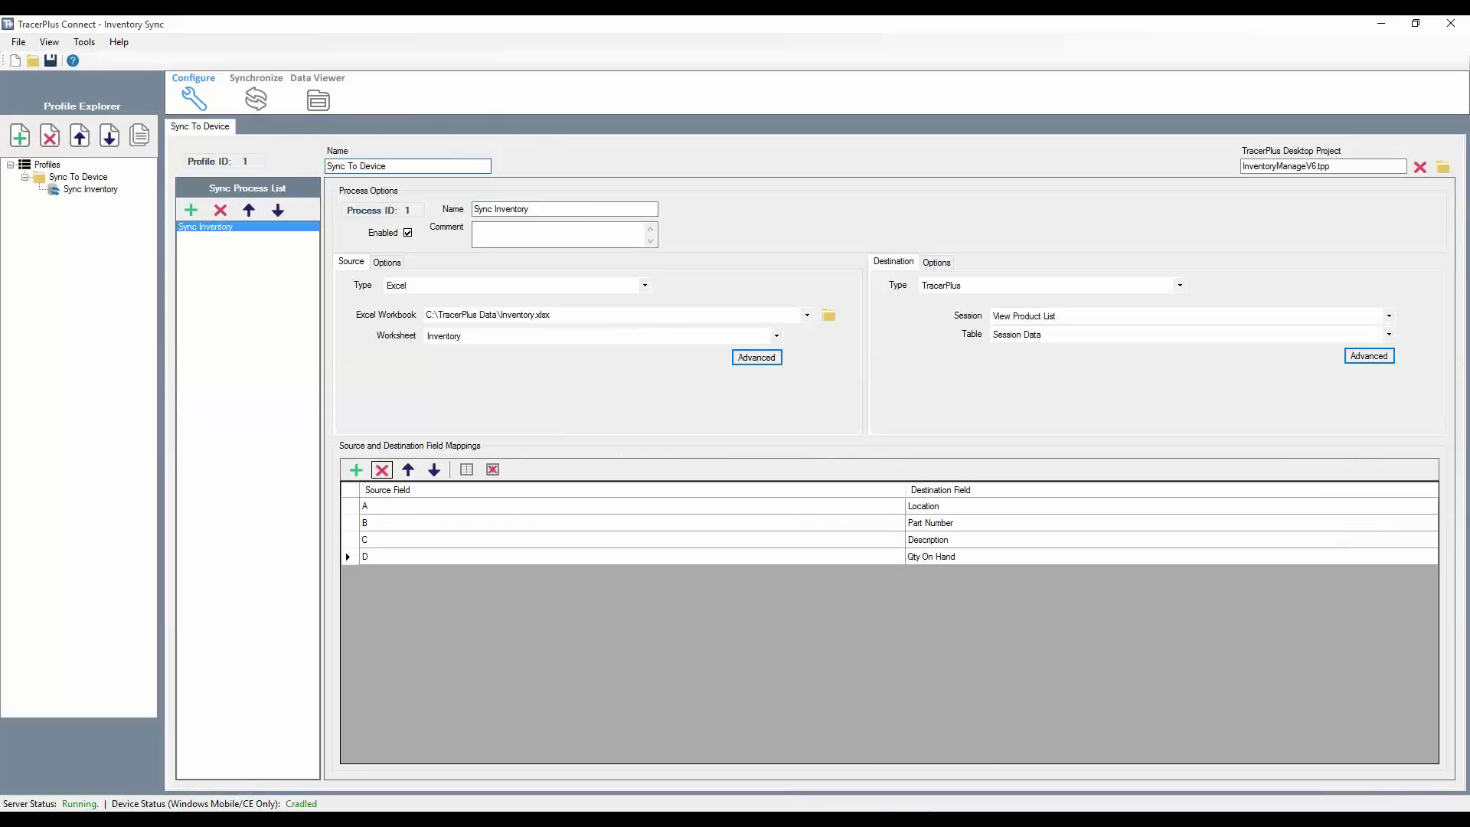
click(853, 720)
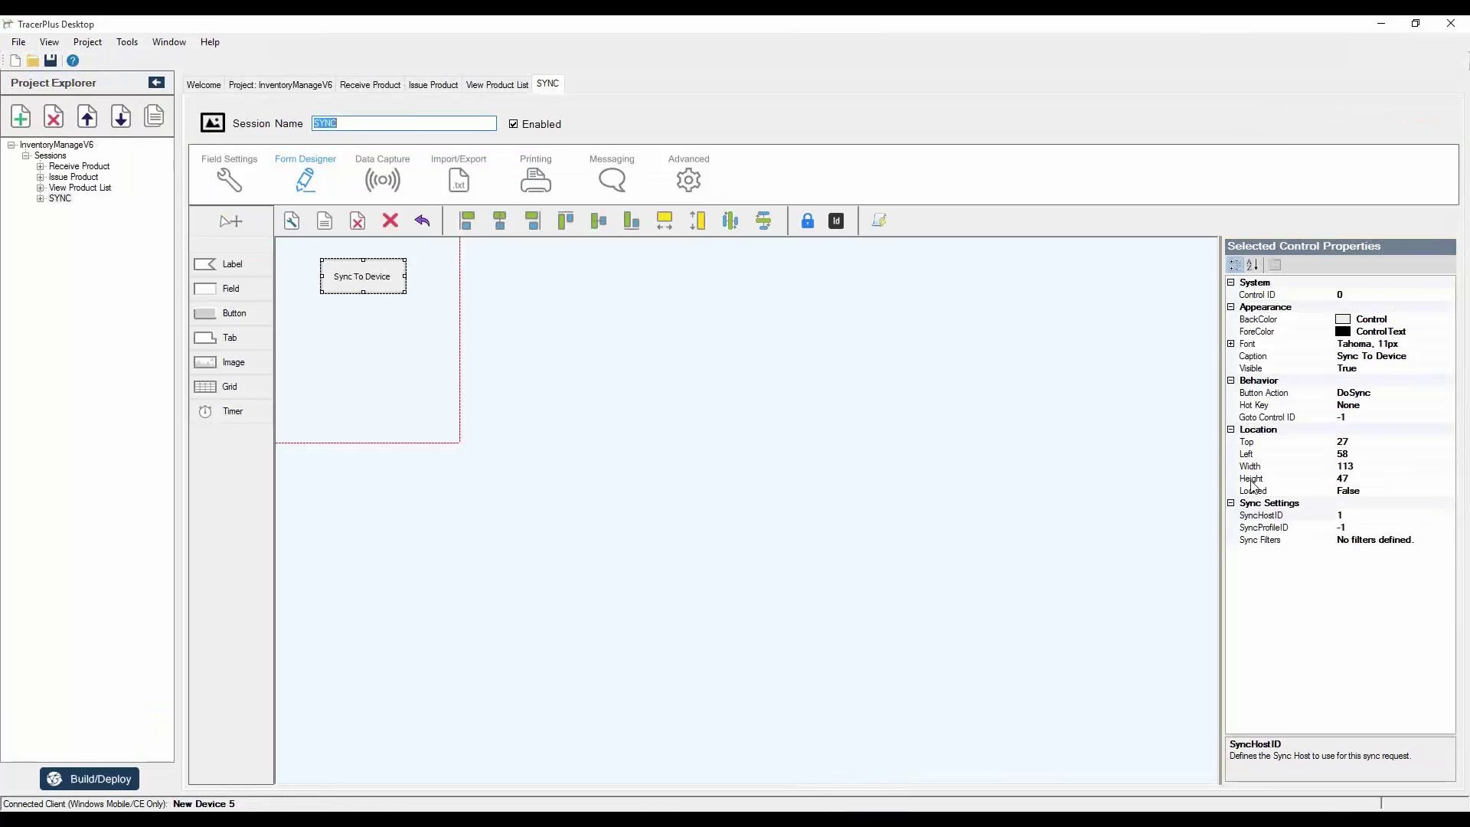
click(1364, 528)
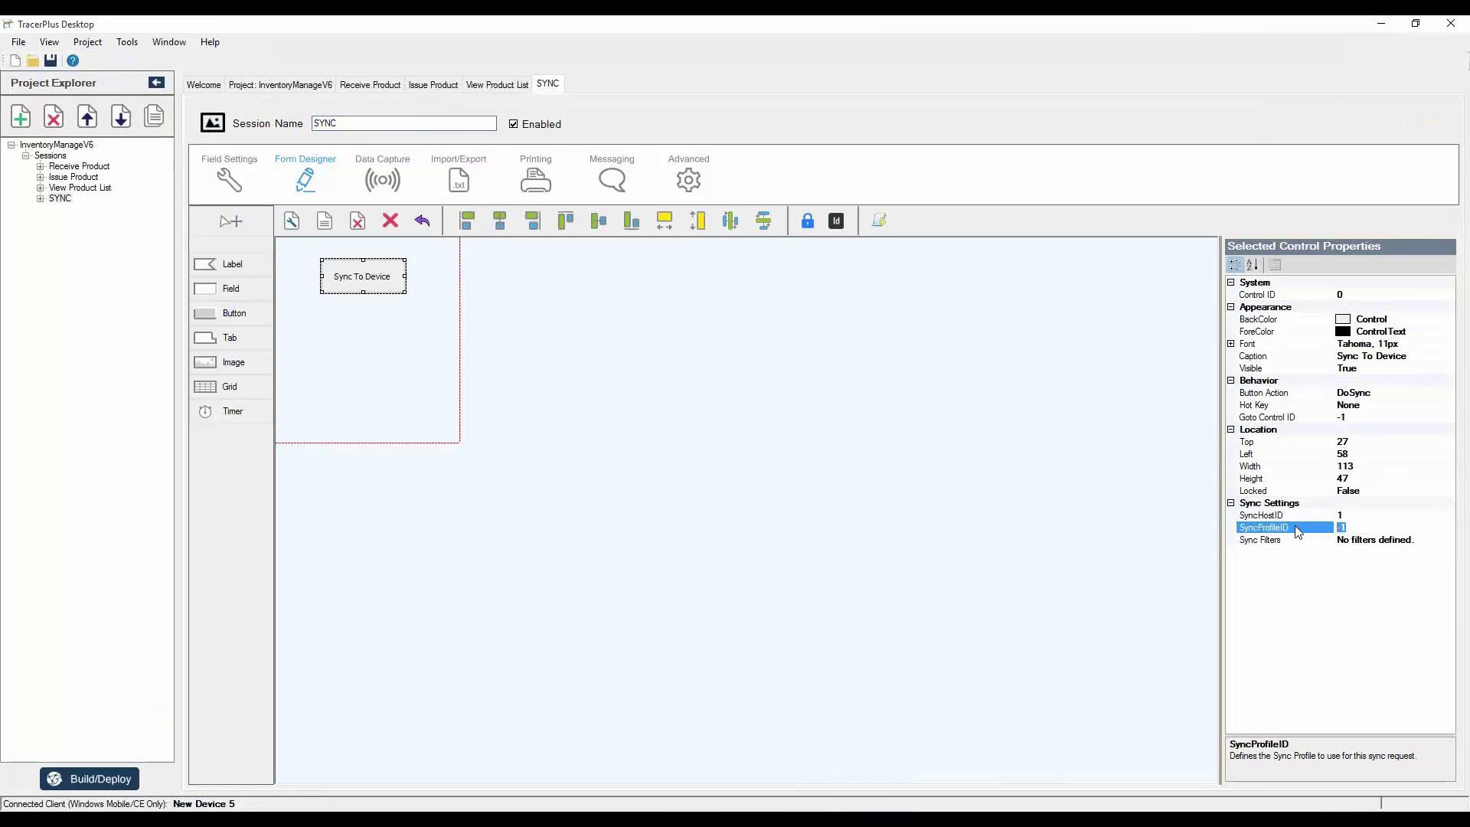
click(705, 409)
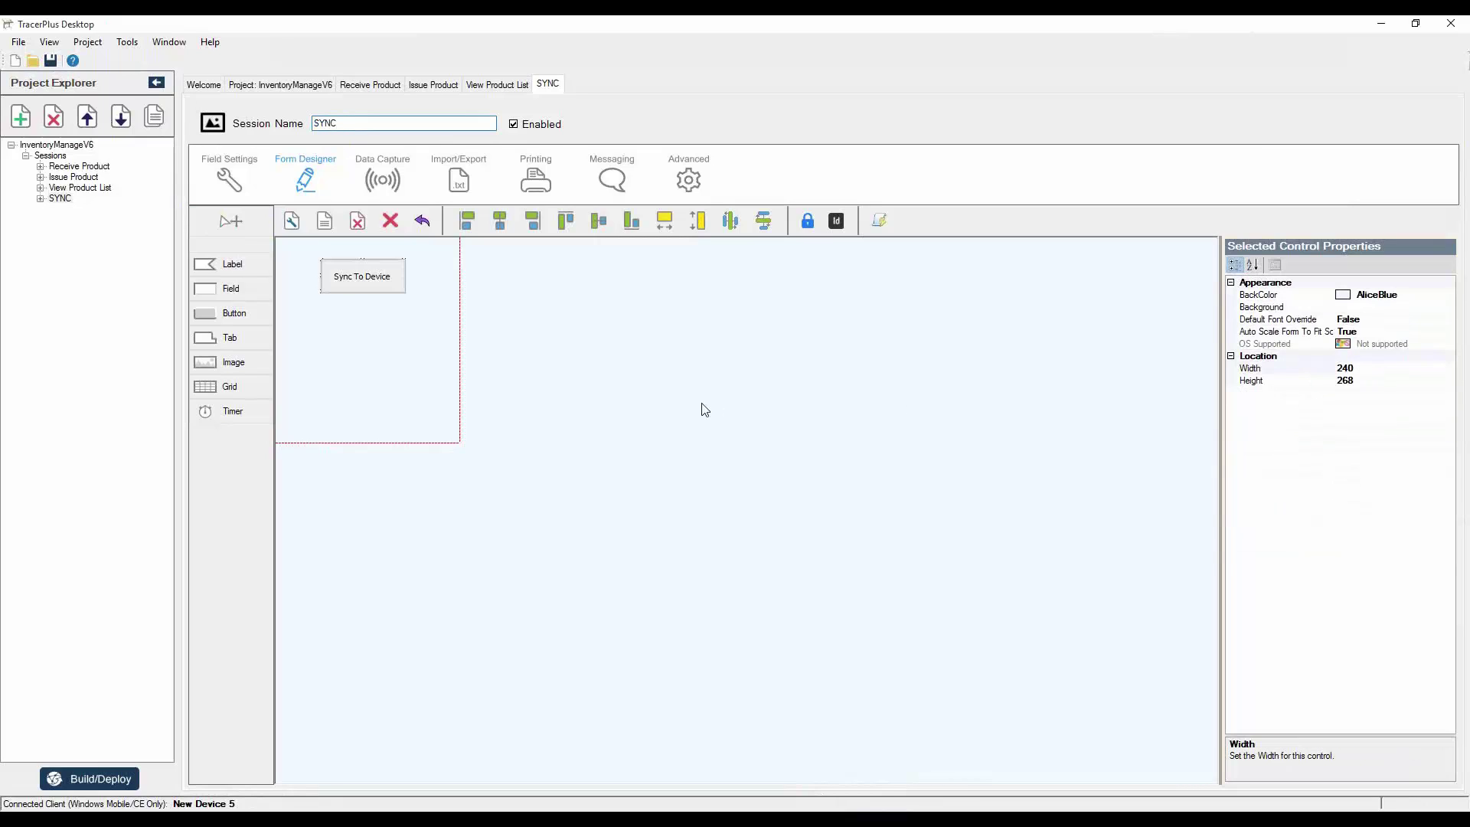
Build and deploy the InventoryManageV6 project to the connected Windows Mobile device, and close the deployment options.
click(79, 779)
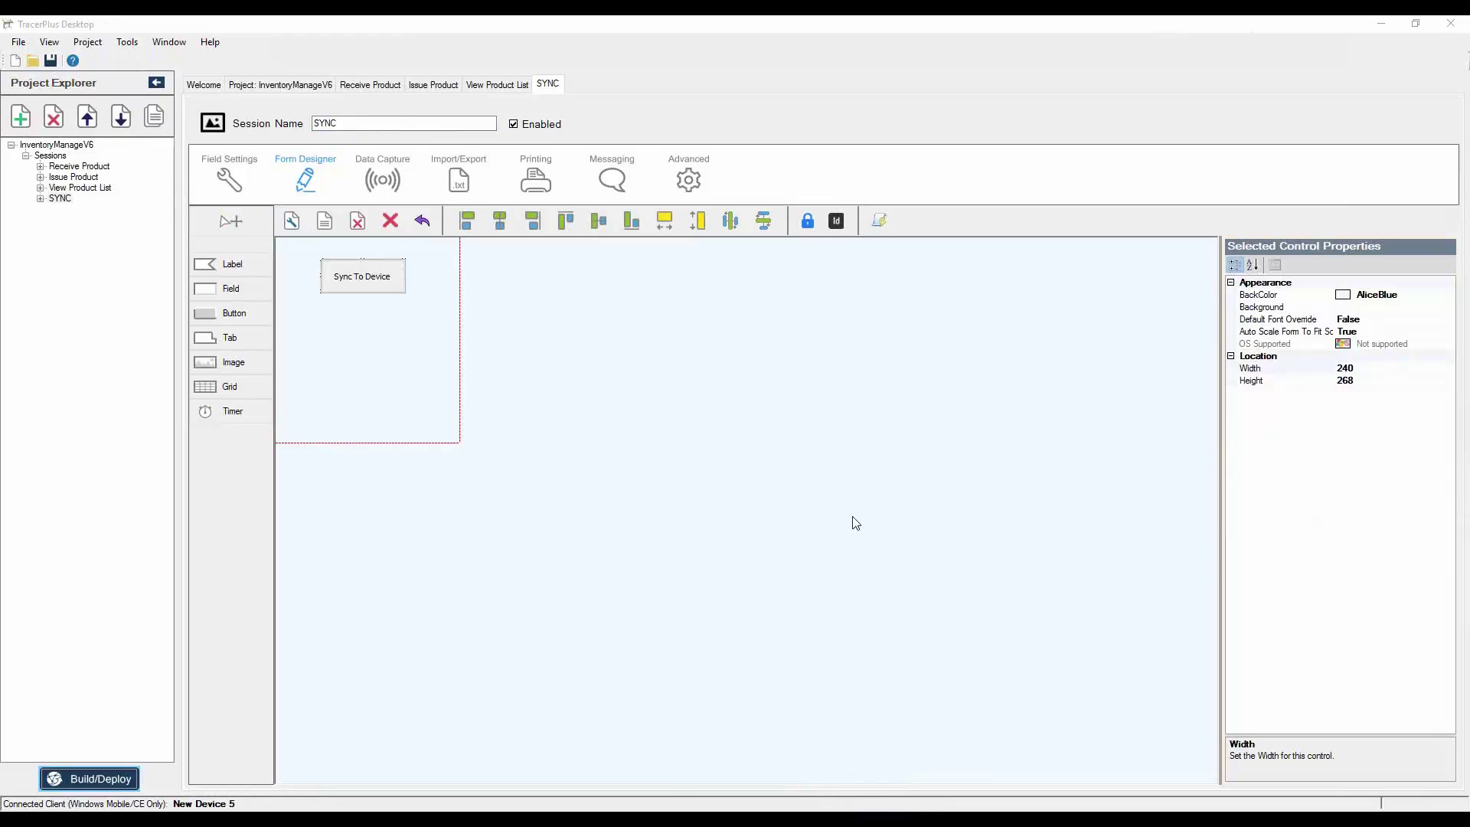
click(764, 523)
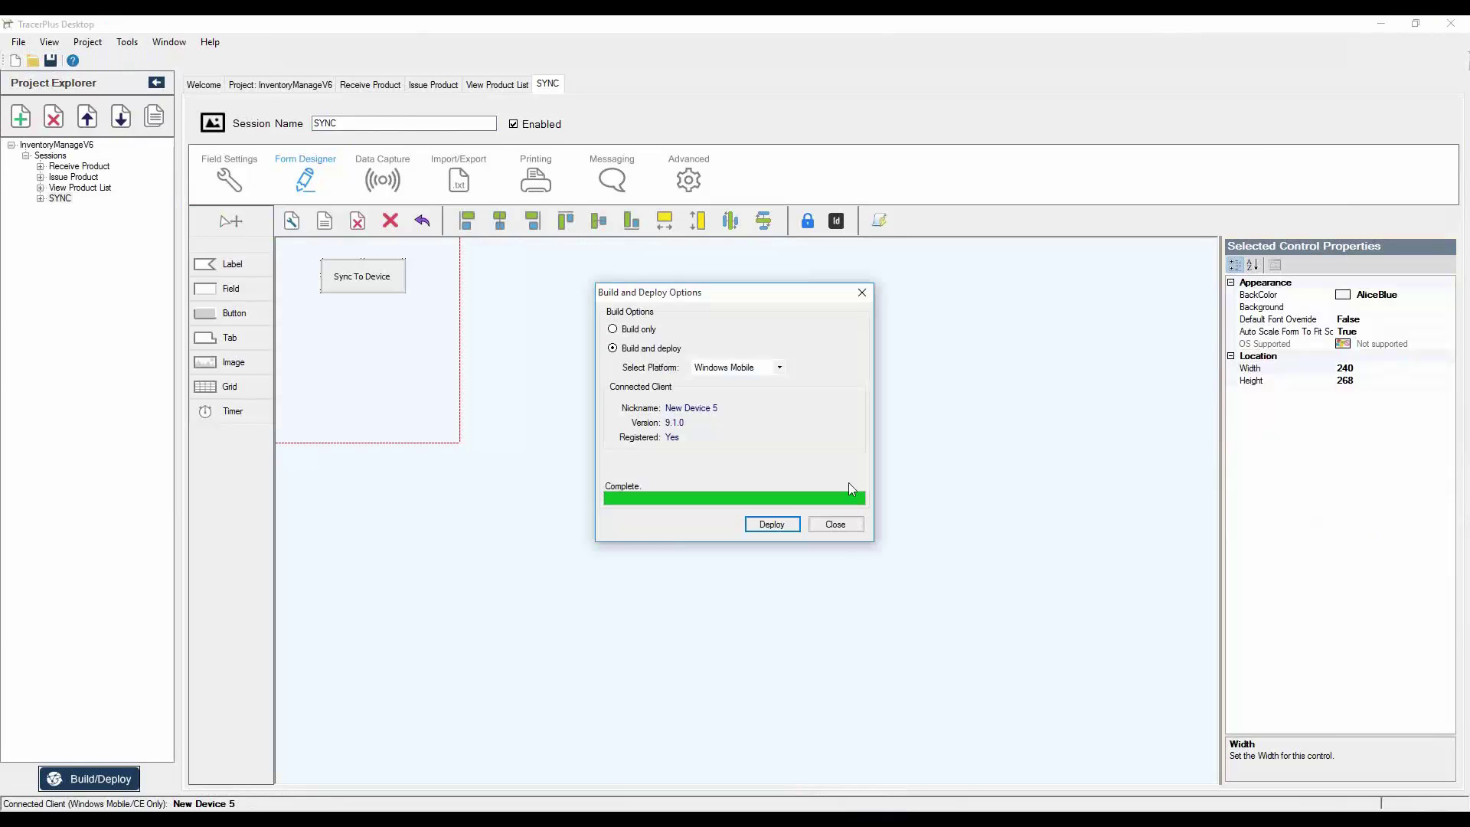
click(834, 524)
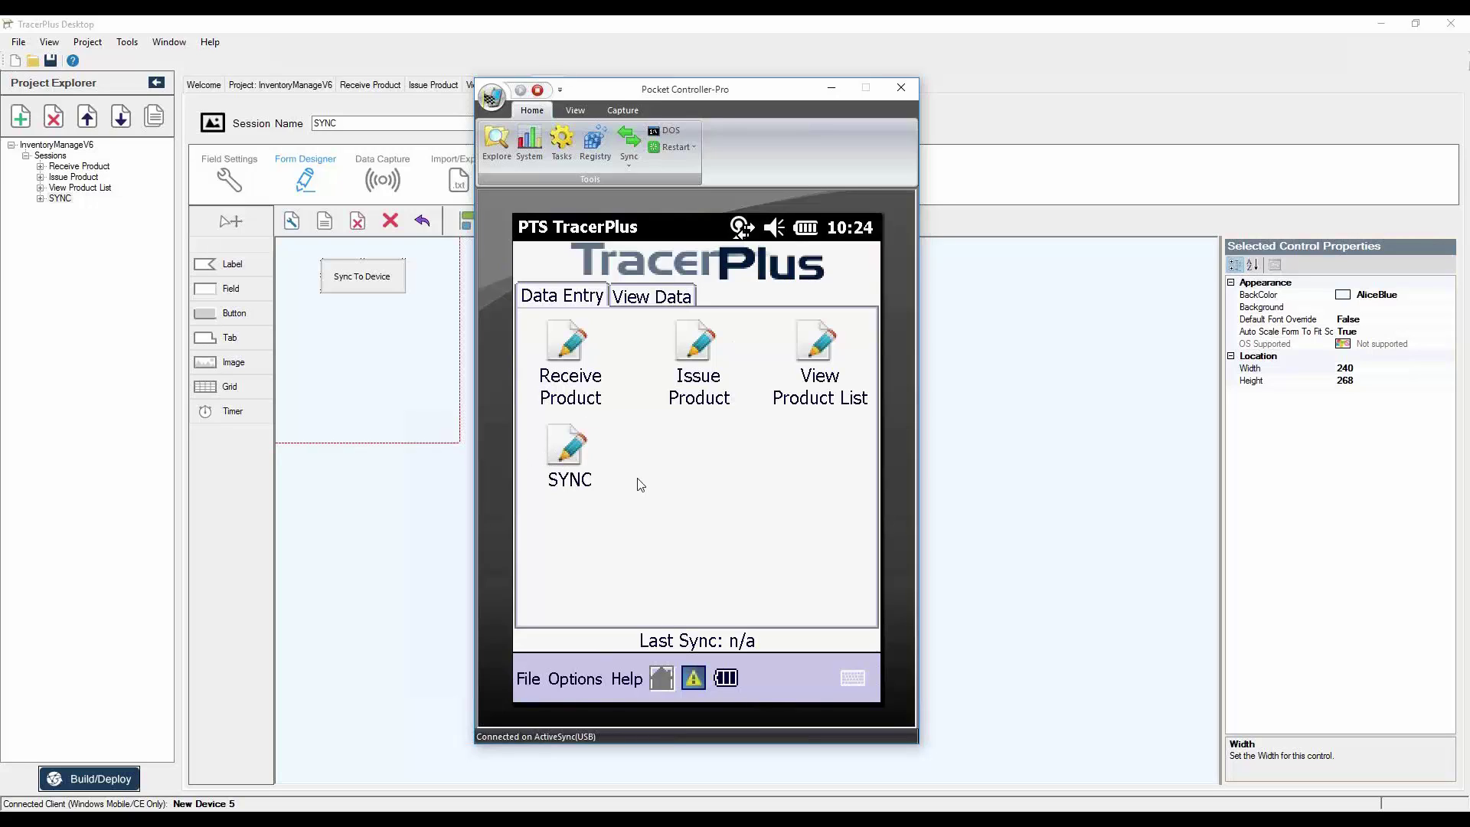
Check the stored records of View Product List on the device in Pocket Controller-Pro, and return to the Data Entry sessions.
click(650, 299)
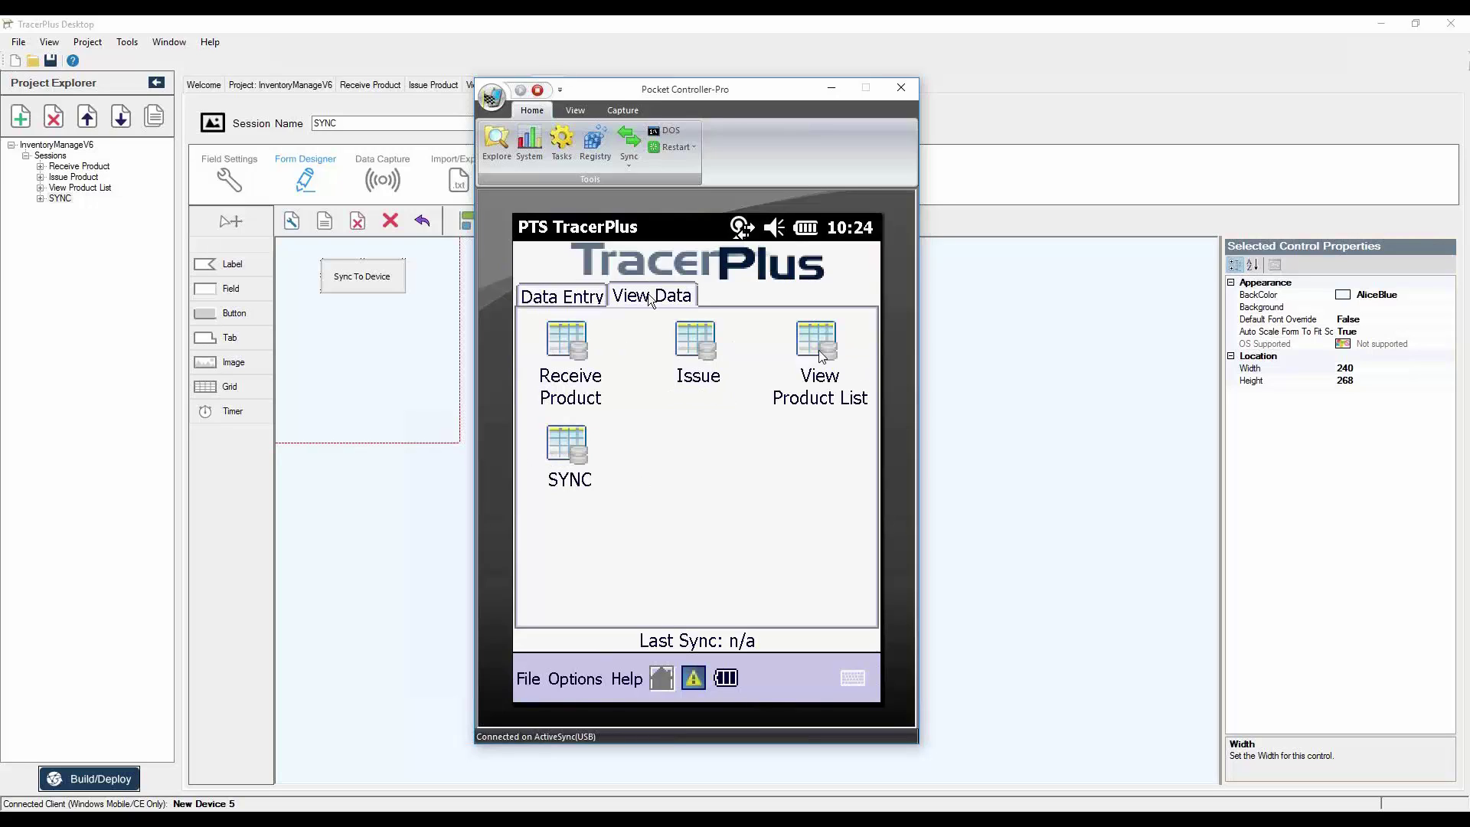
click(818, 350)
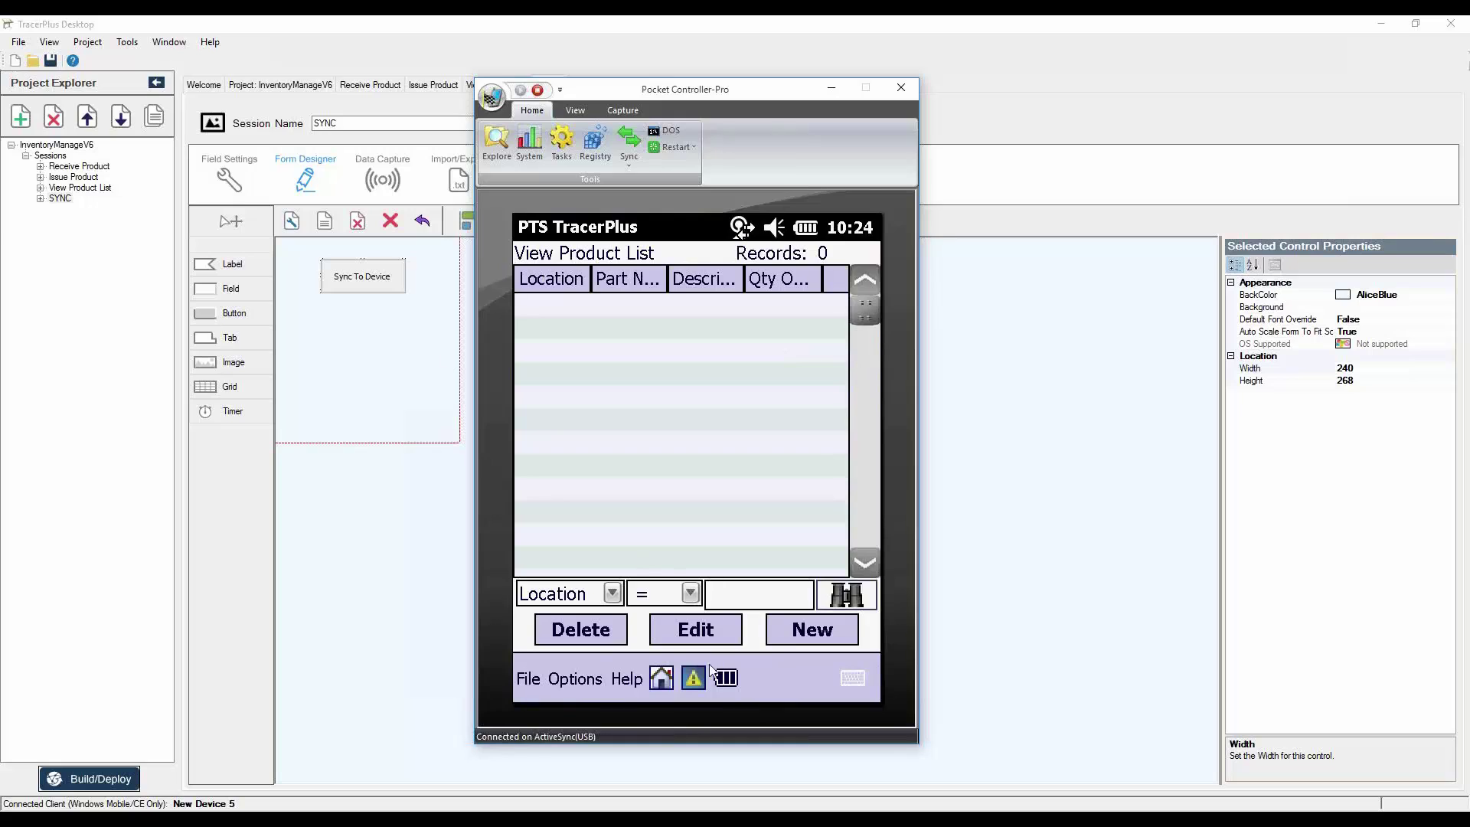
click(663, 683)
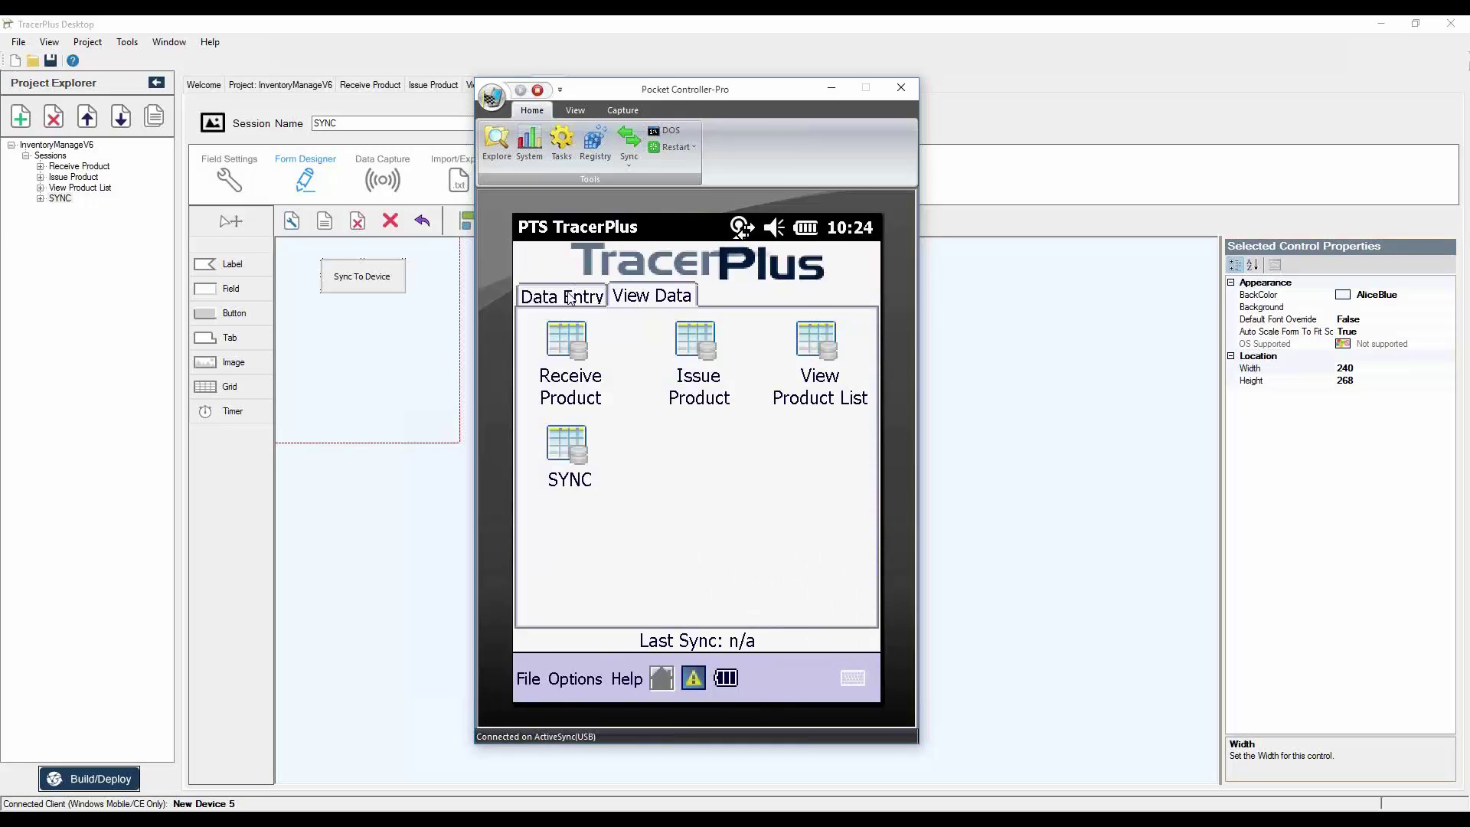
click(570, 298)
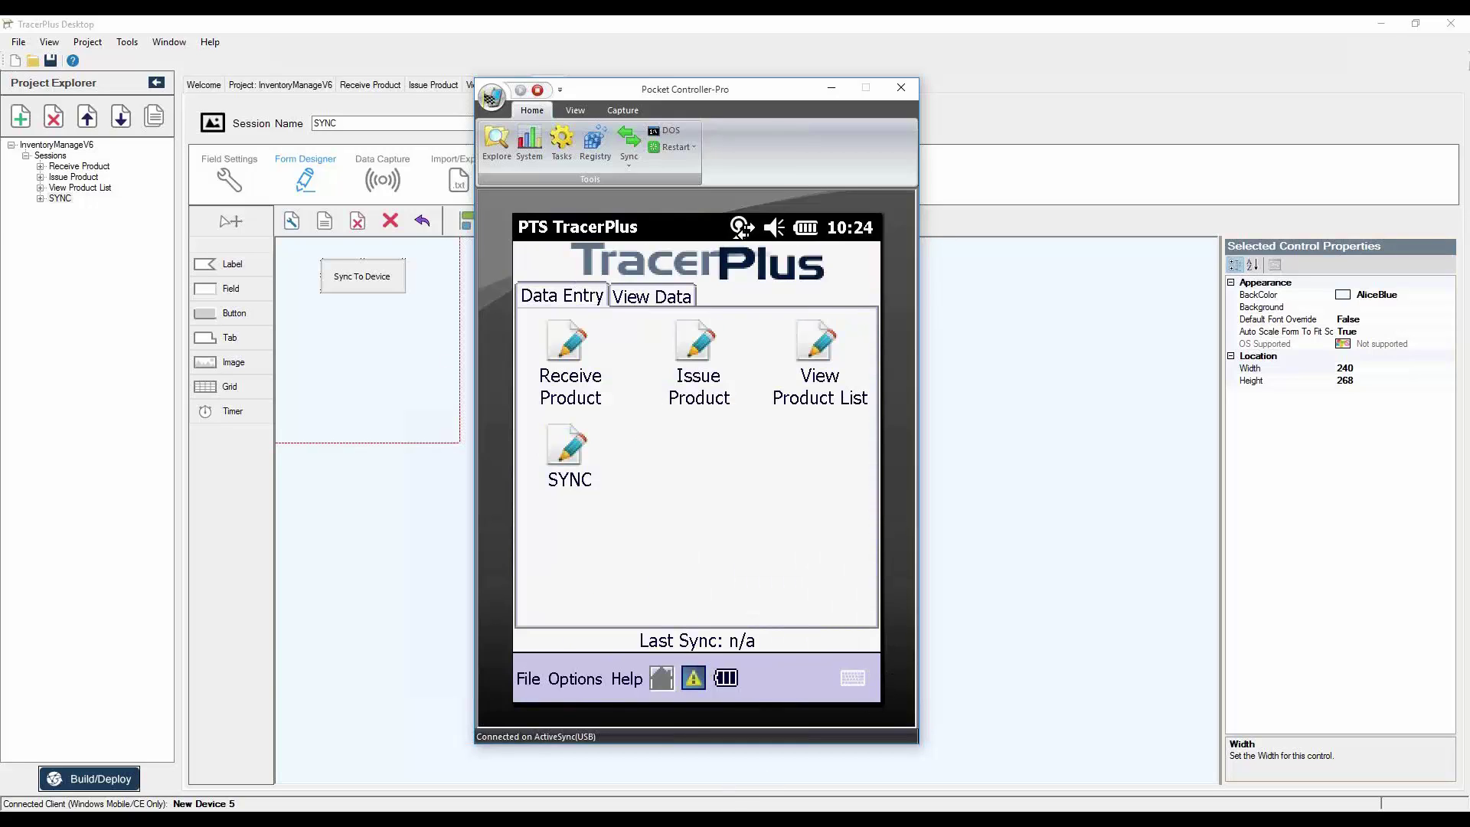
Show the Synchronize view in TracerPlus Connect, then open the SYNC session on the device and move the Pocket Controller-Pro window aside.
click(922, 817)
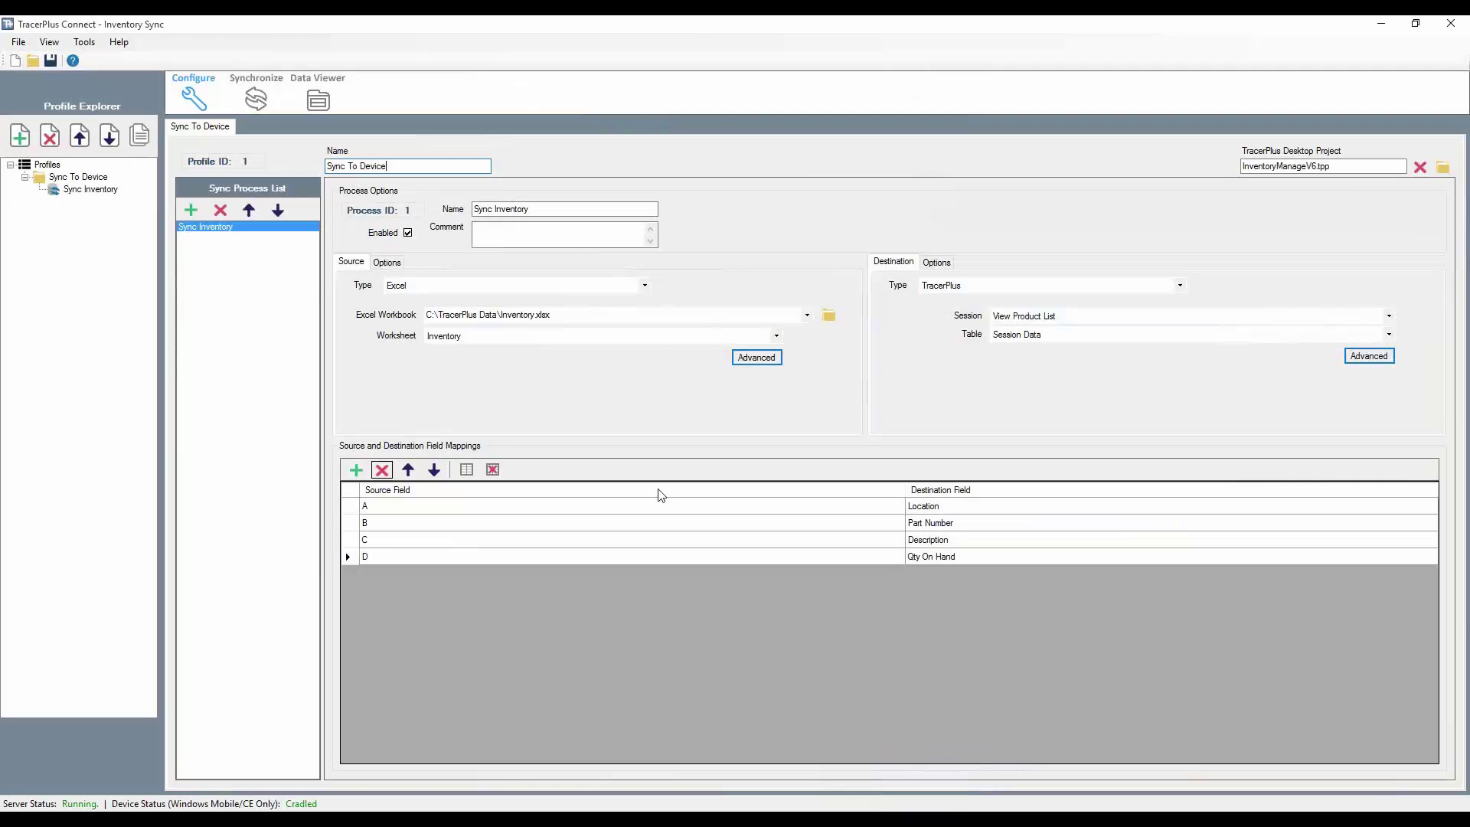
click(256, 100)
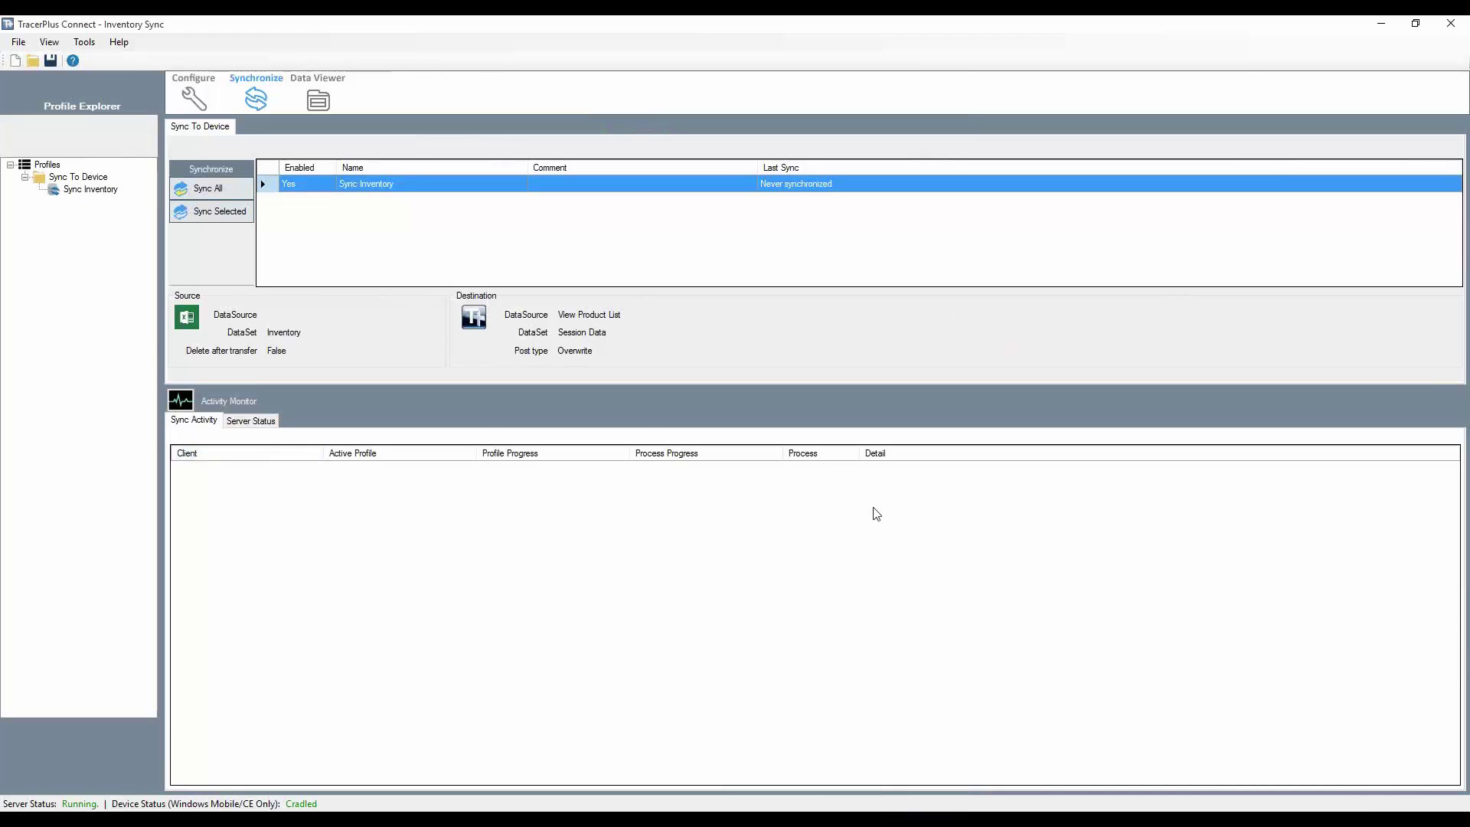
key(alt+Tab)
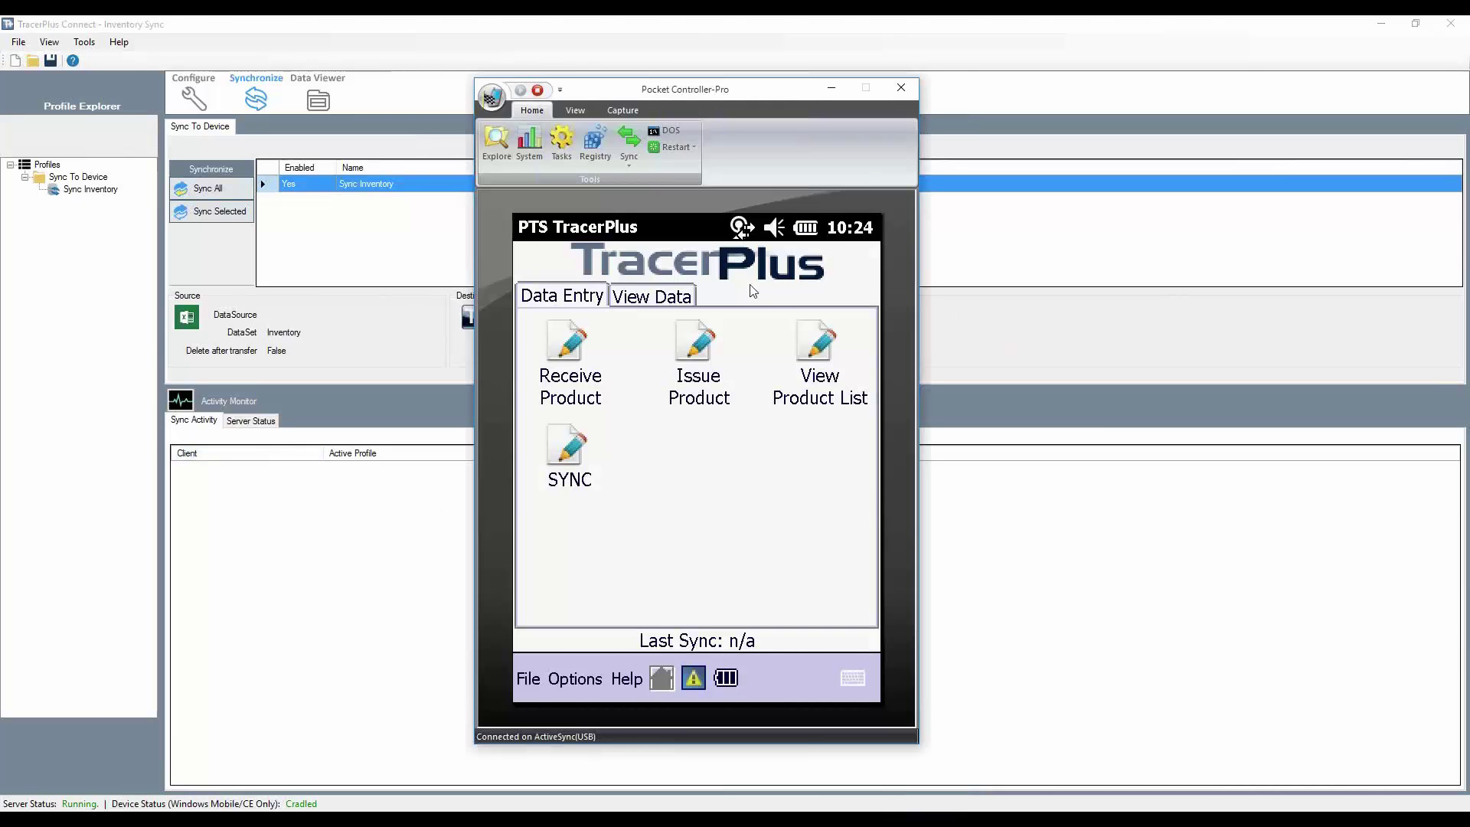
click(572, 449)
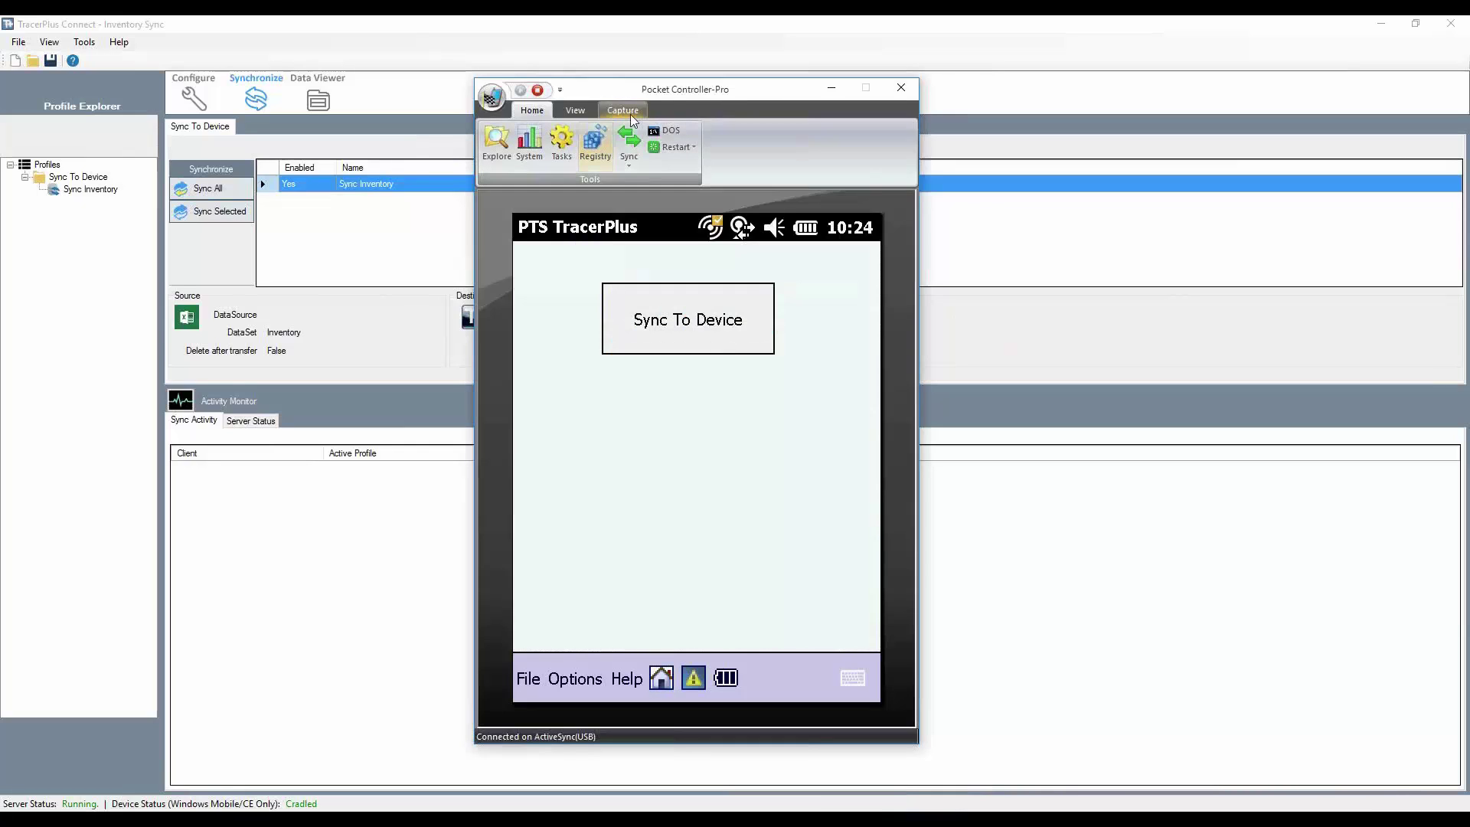
drag(689, 89, 504, 88)
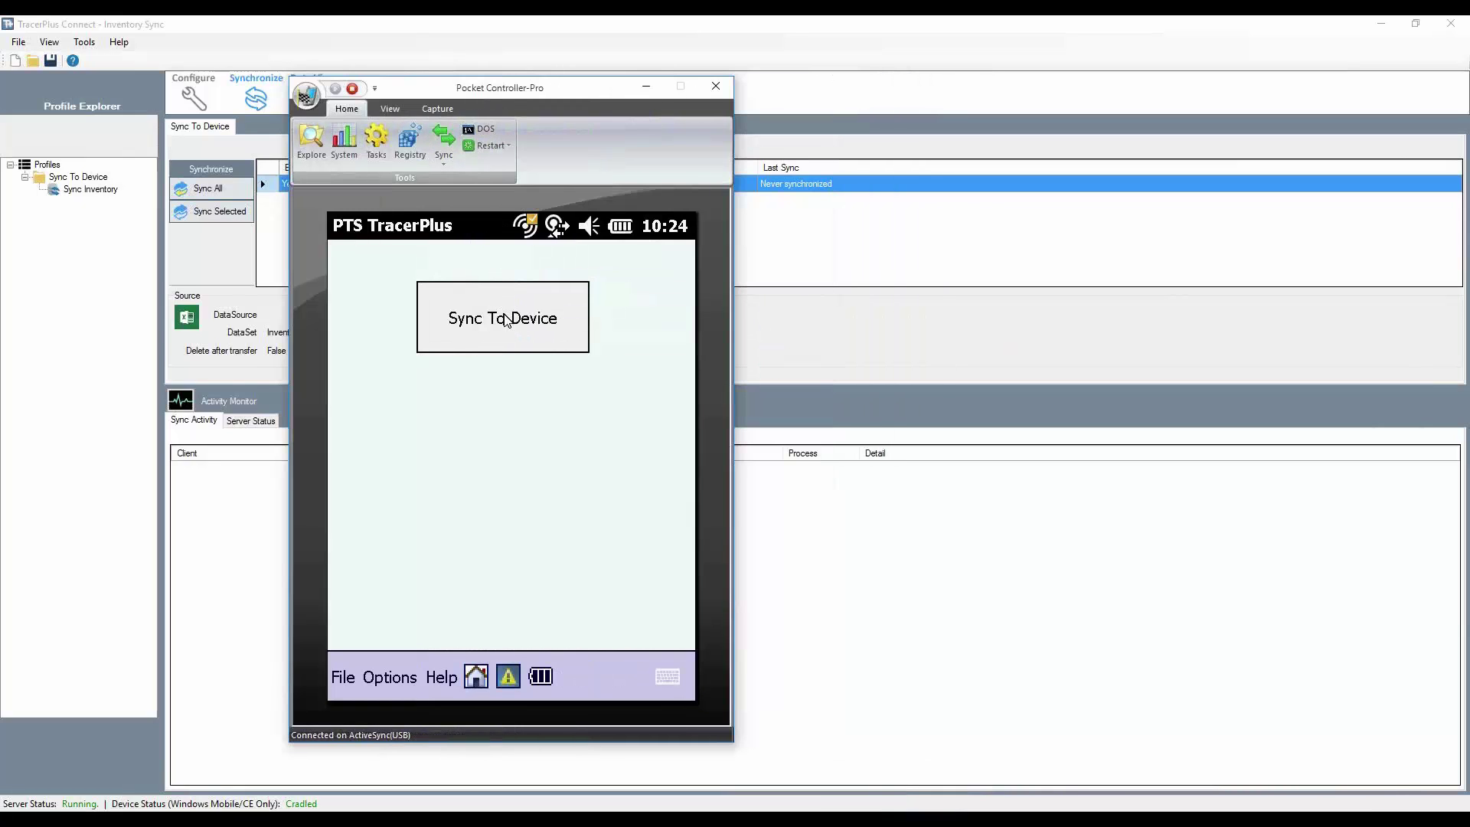
Try to run the Sync To Device synchronization from the device and dismiss its progress dialog.
click(505, 319)
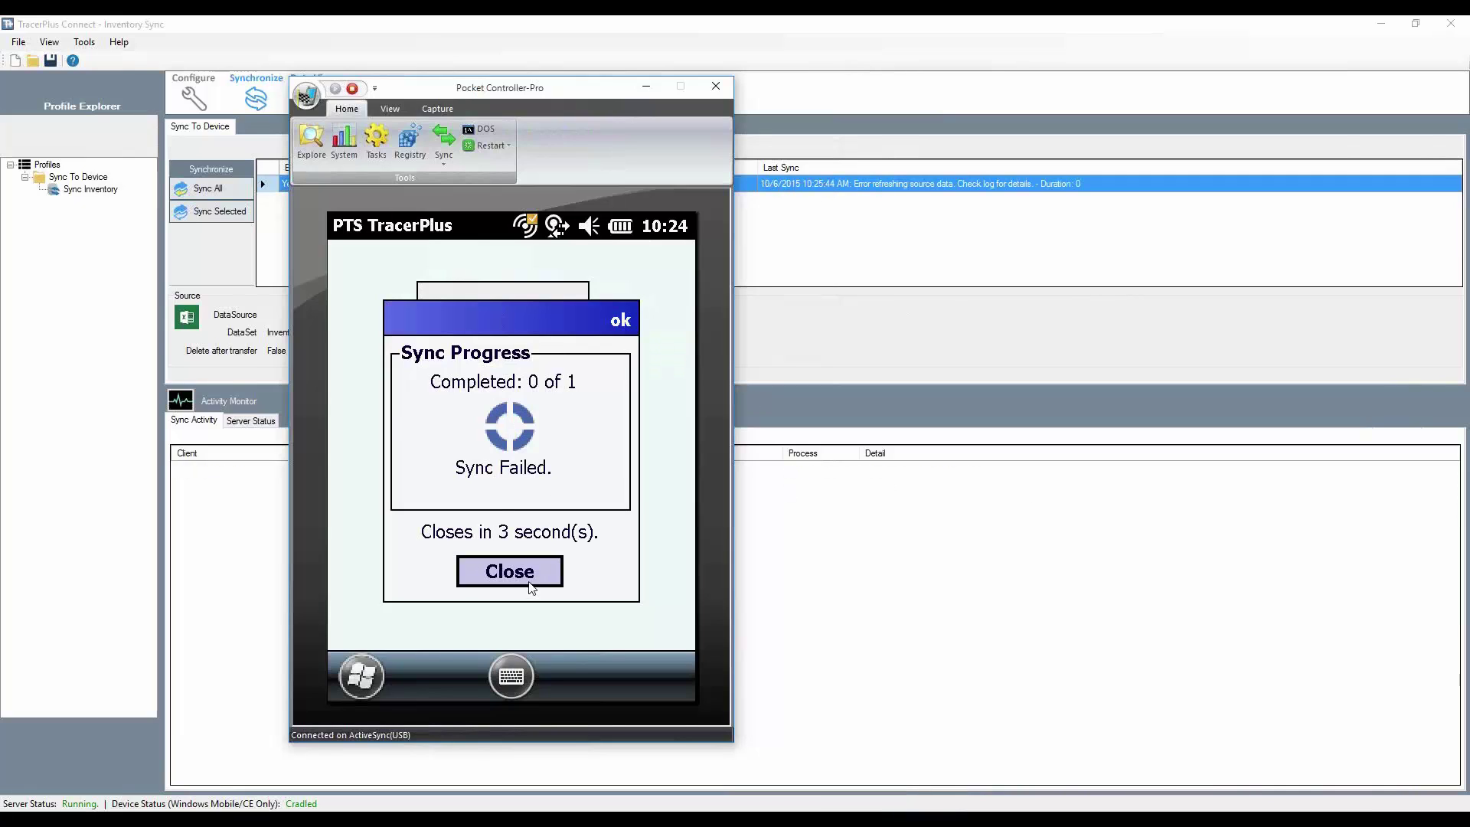
click(532, 588)
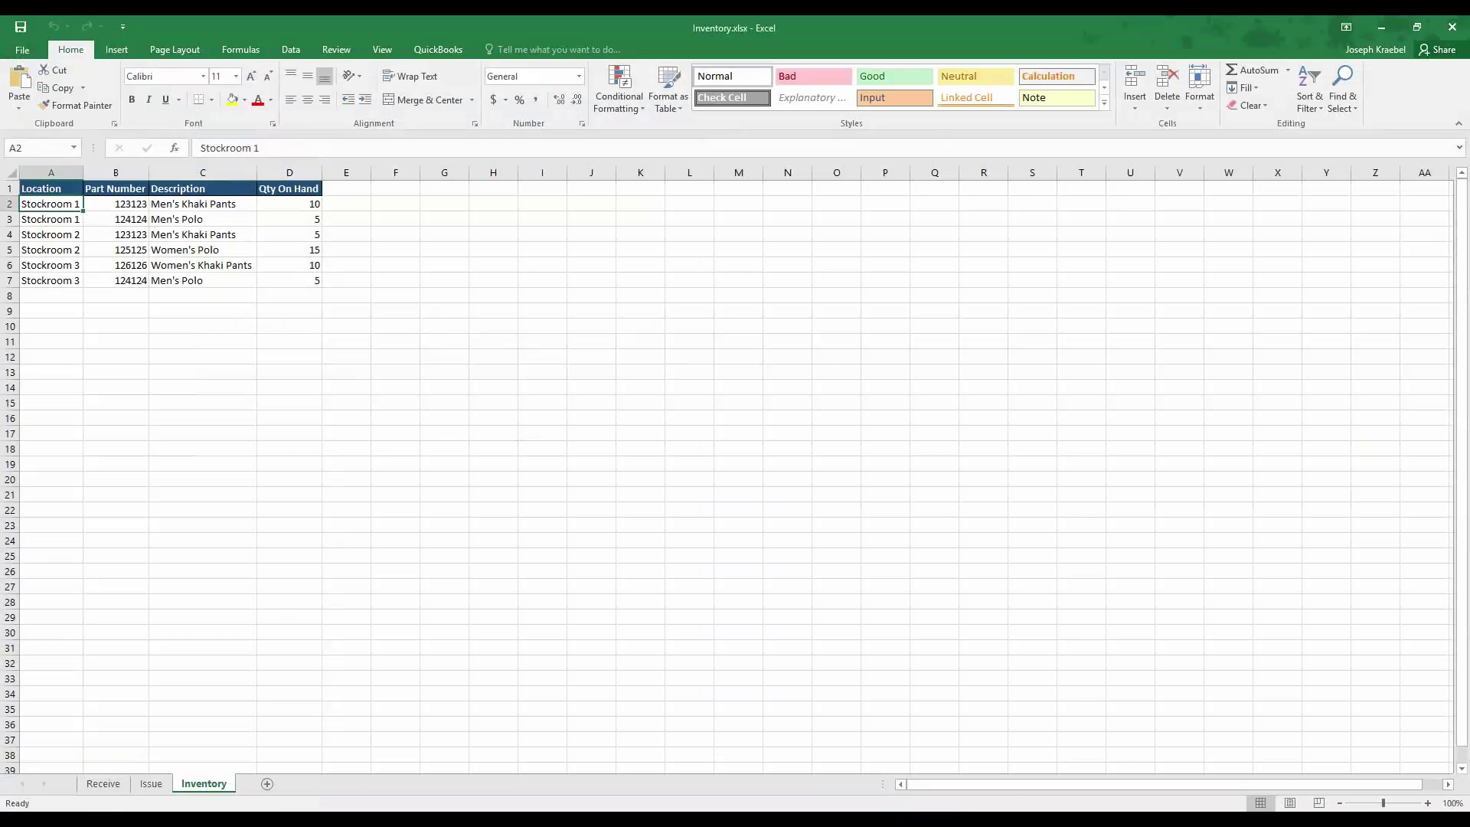
Switch to Excel and close the Inventory.xlsx workbook used as the sync source.
click(613, 373)
click(464, 533)
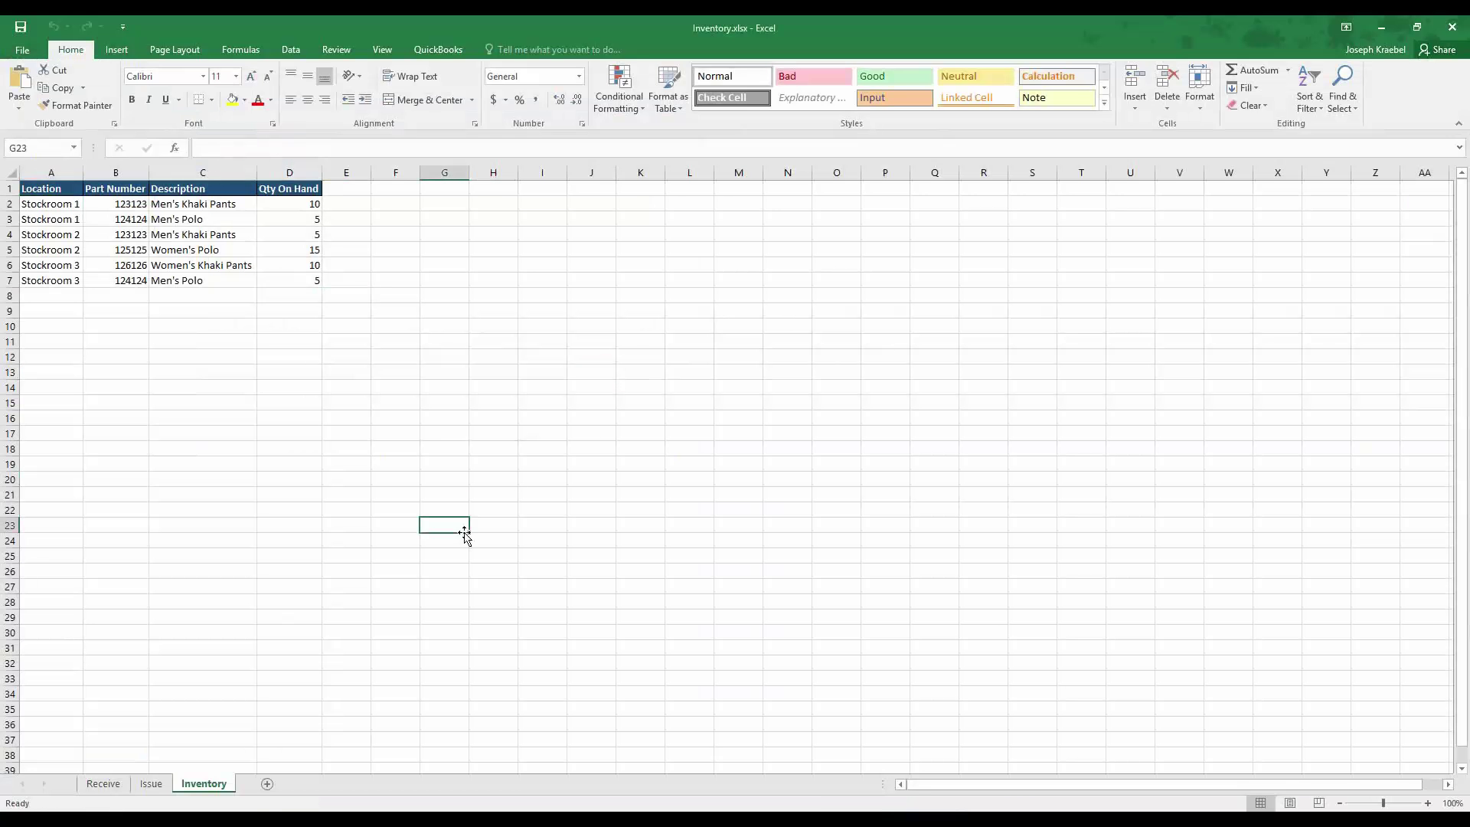
click(1452, 30)
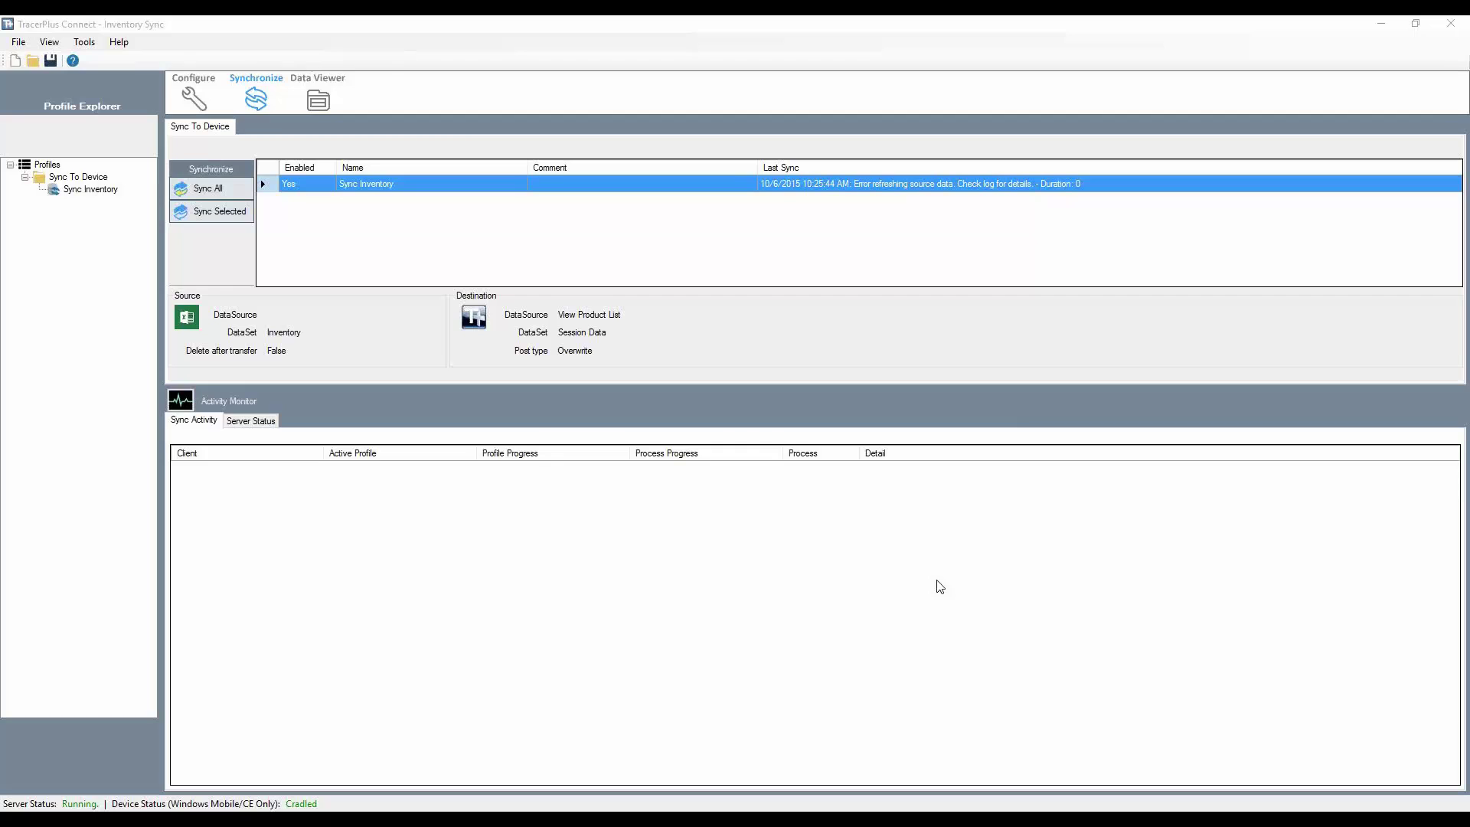
Return to Pocket Controller-Pro, run the Sync To Device synchronization again and dismiss its progress dialog.
click(894, 821)
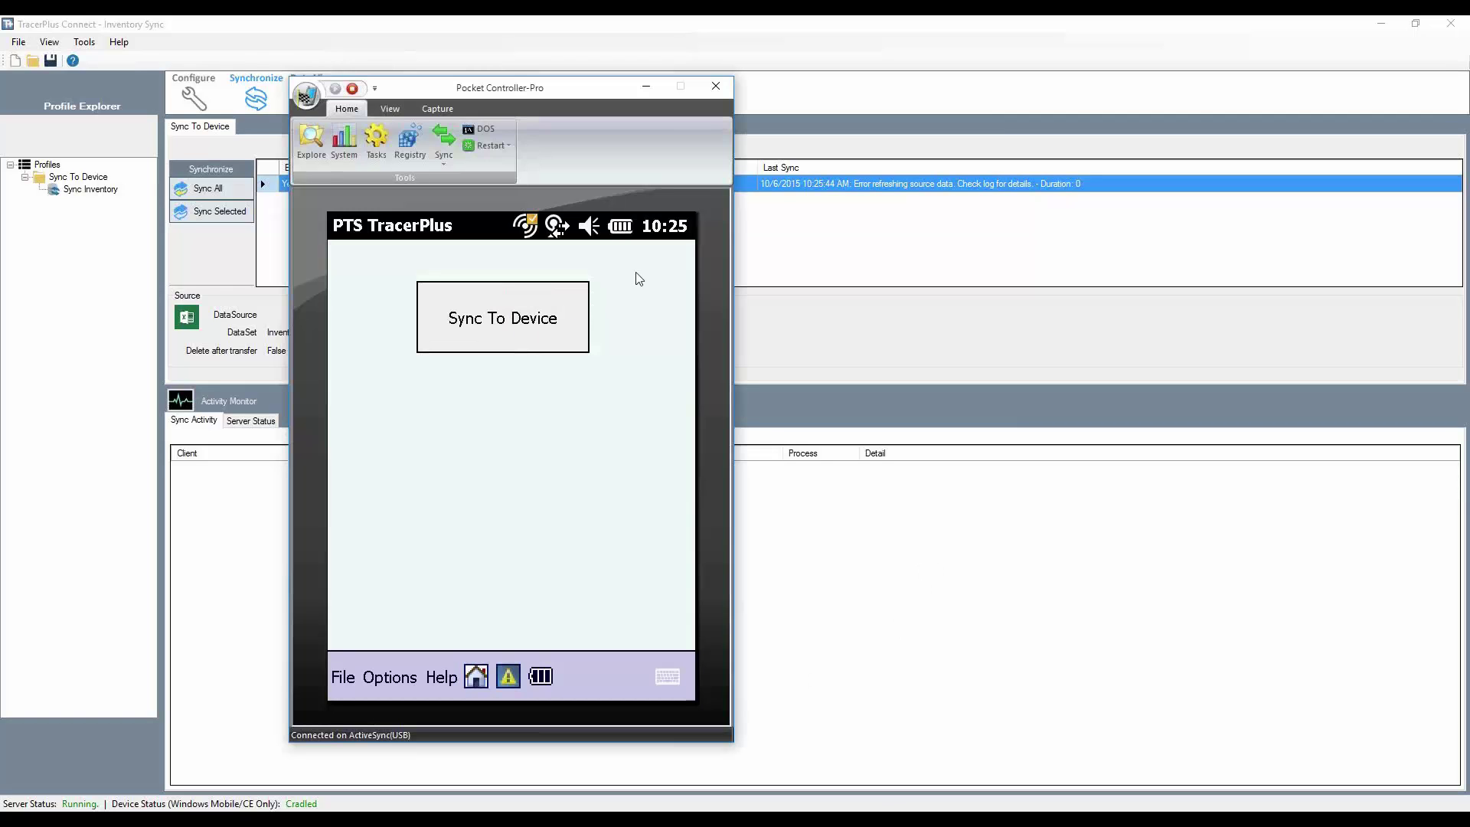
click(530, 319)
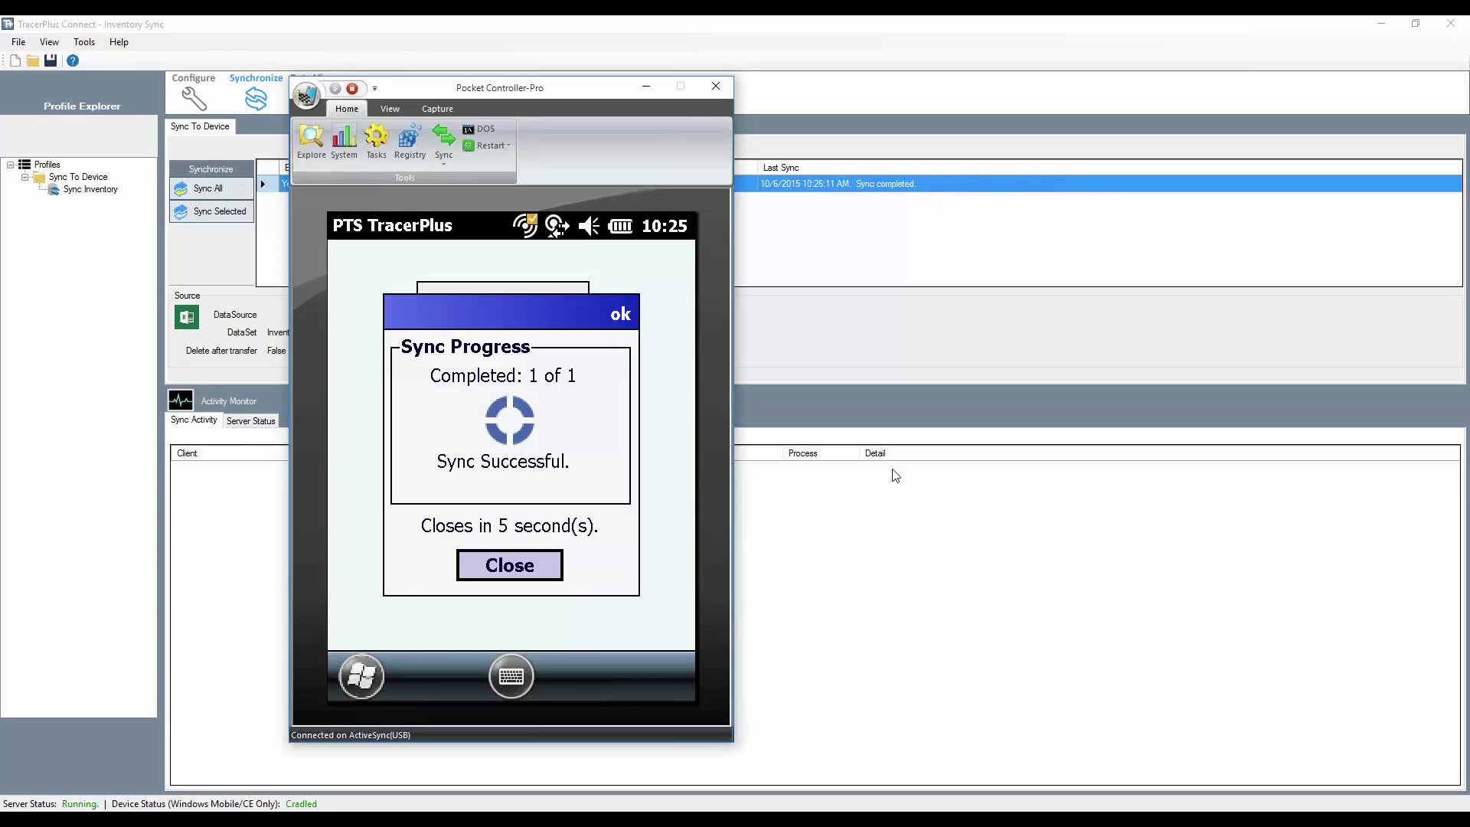
click(509, 565)
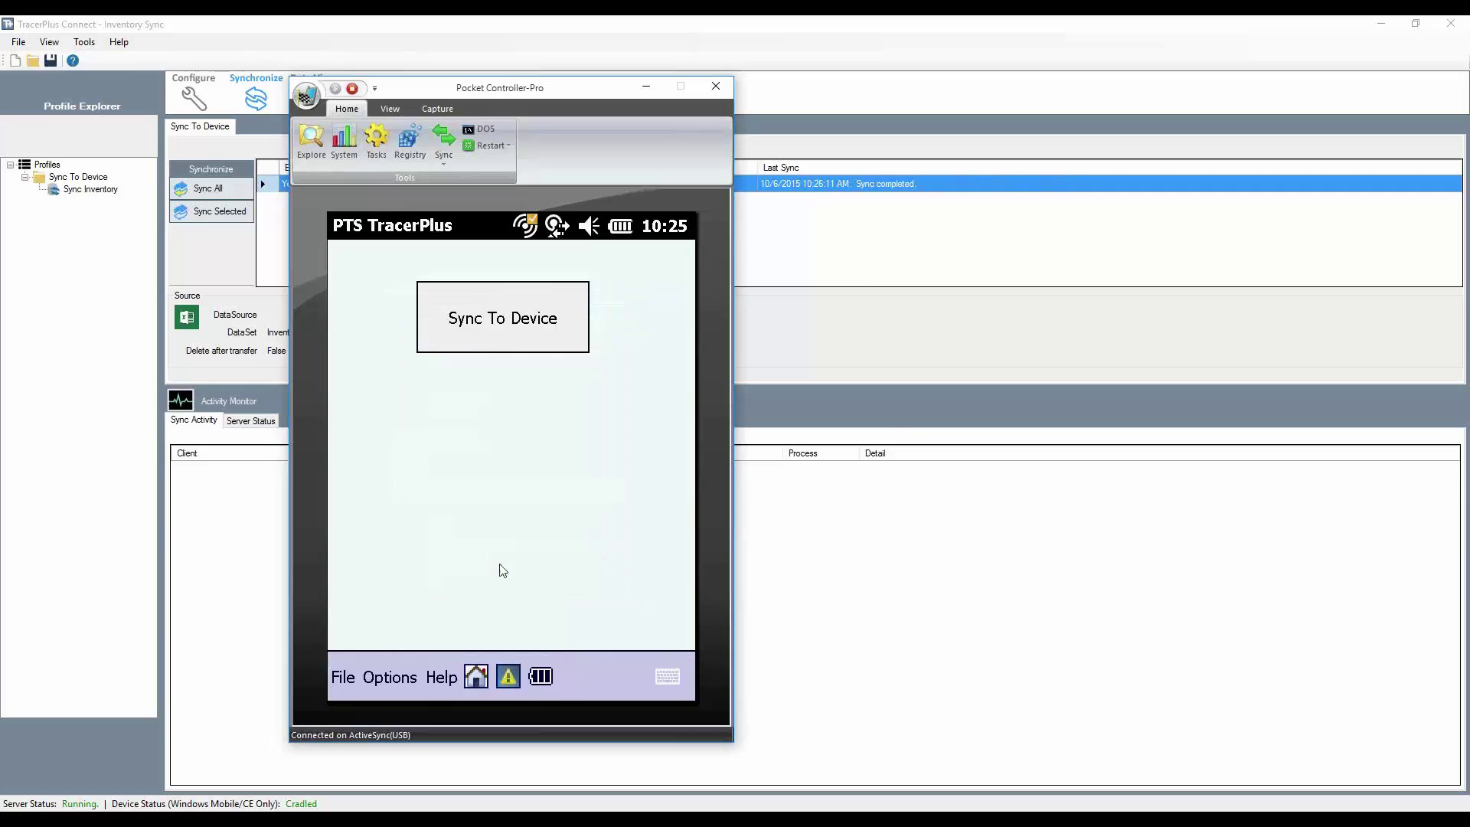
Go back to the device's home screen and view the synced records of View Product List.
click(477, 677)
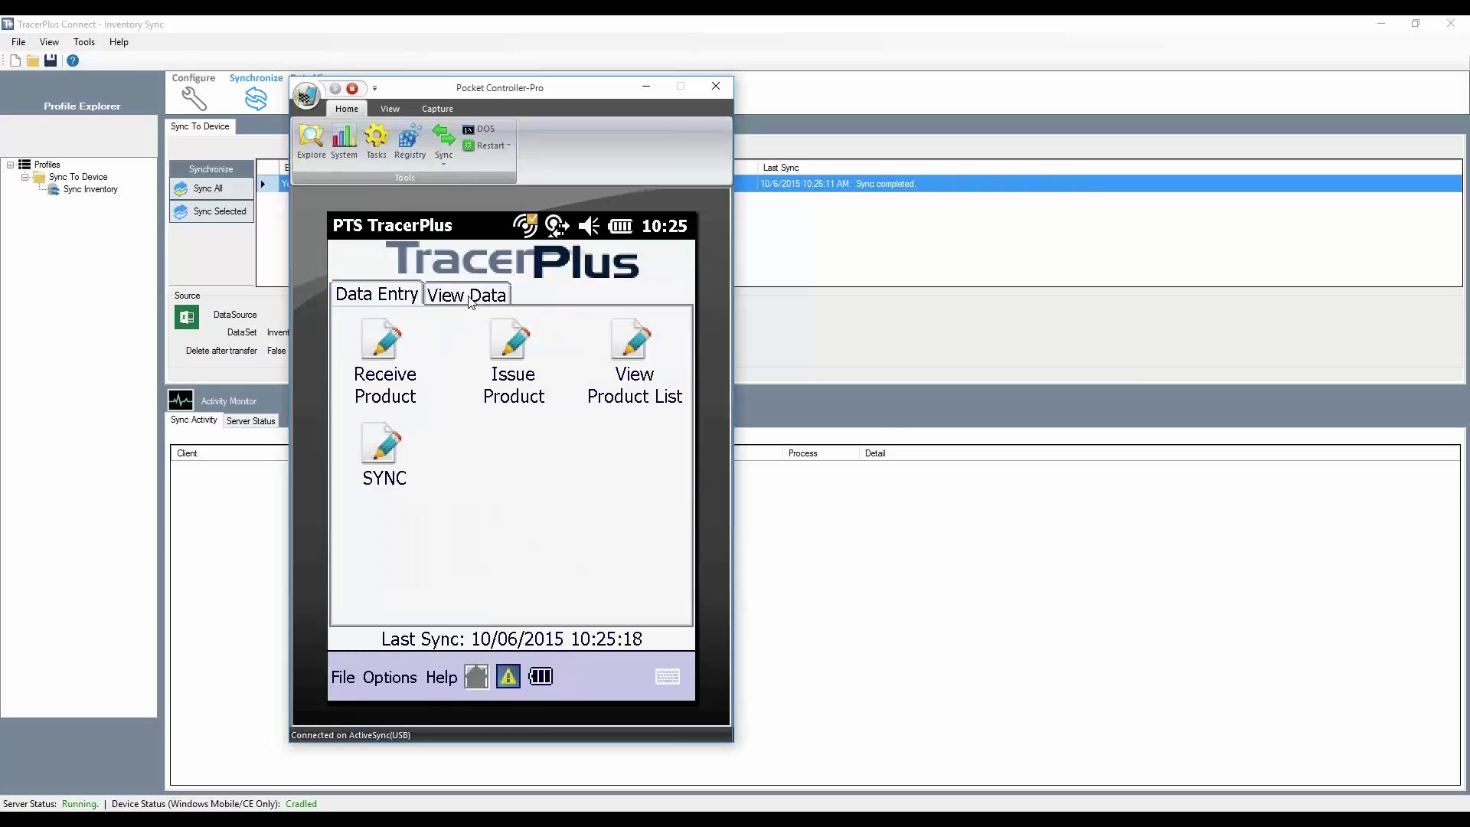
click(470, 298)
click(630, 350)
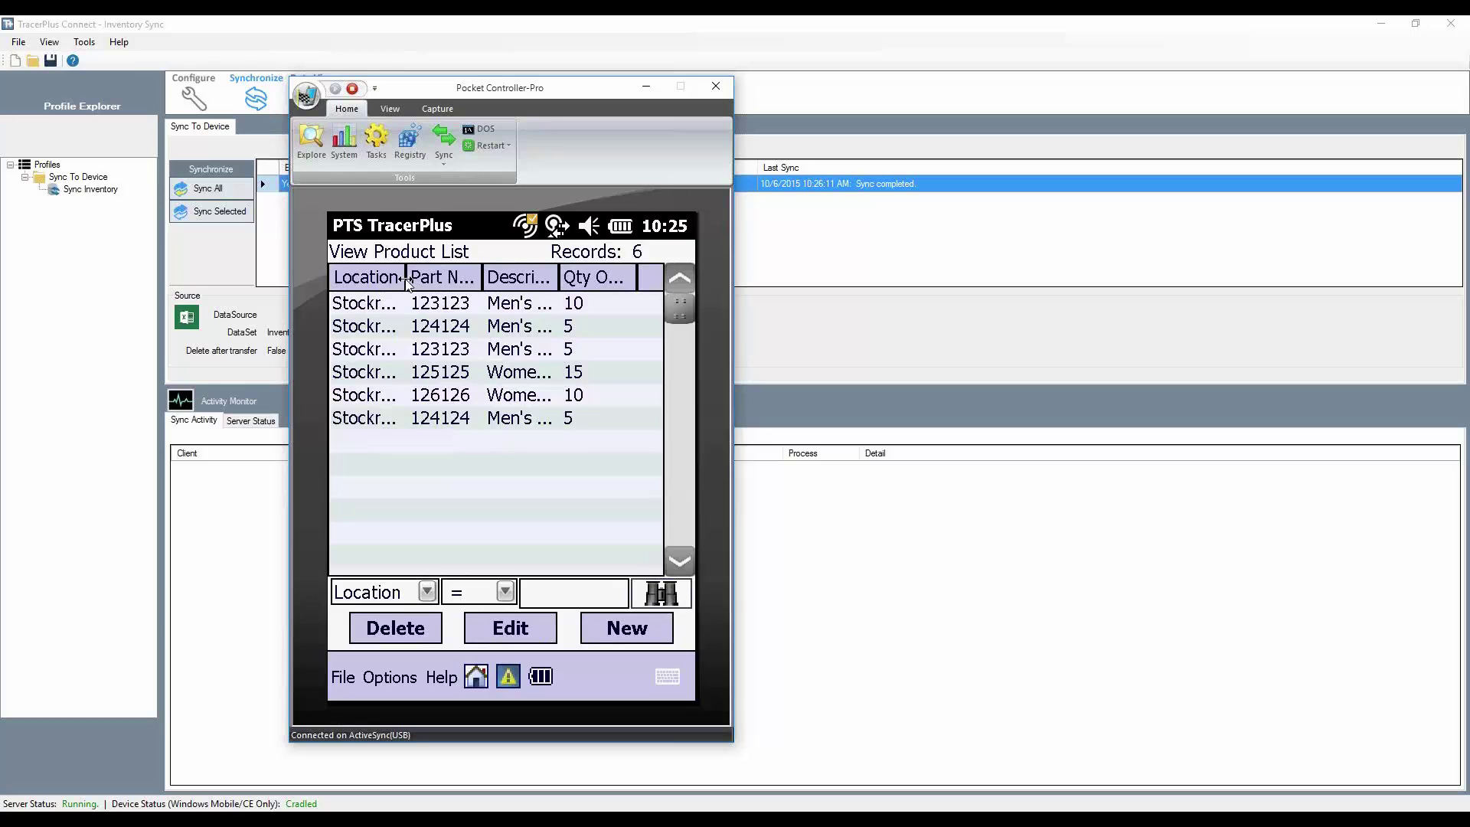
Widen the Location and Description columns of View Product List to fit their contents, check the quantity column and return to the home screen.
double_click(406, 282)
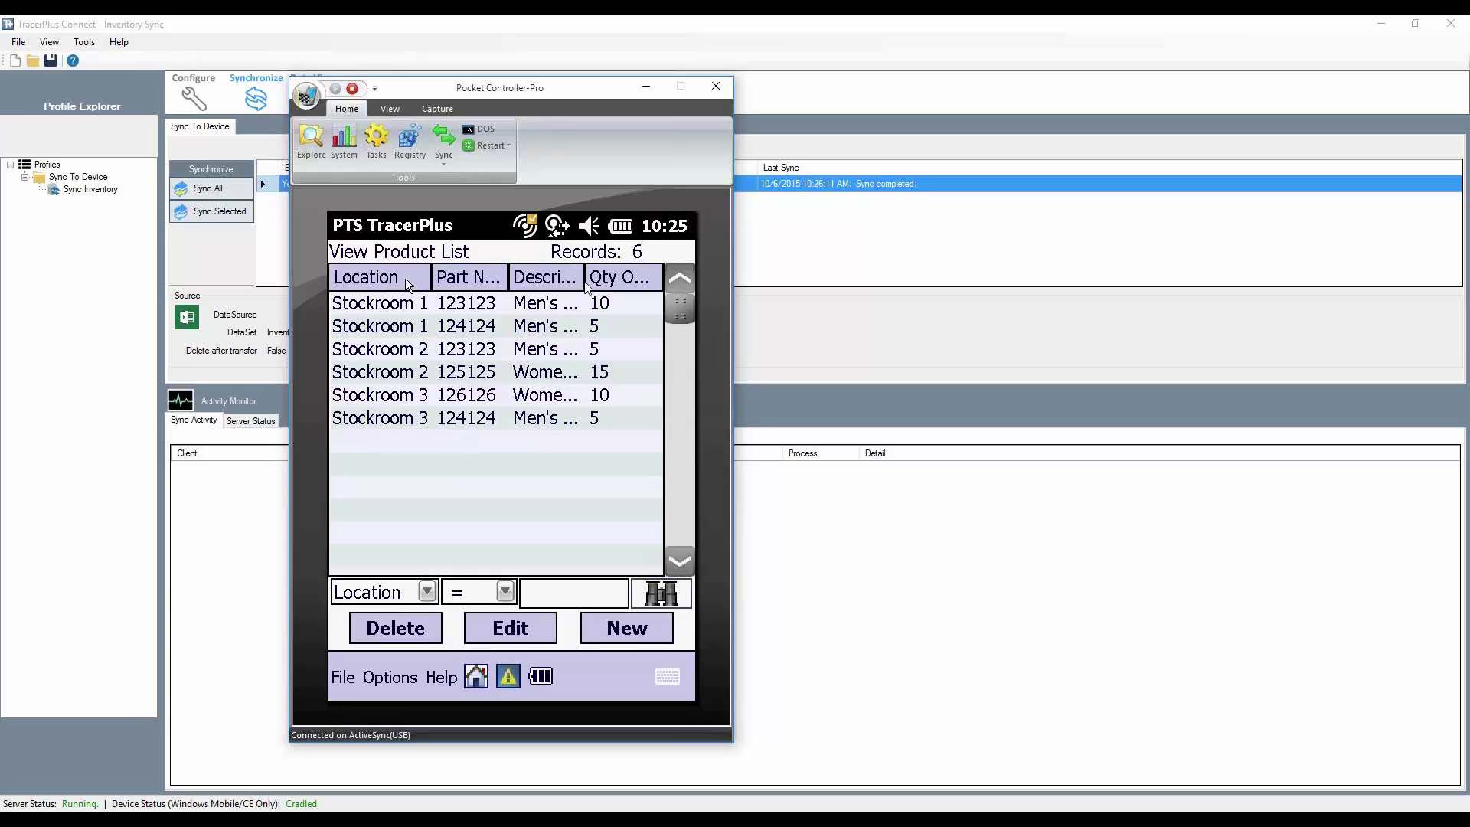
drag(586, 282, 617, 311)
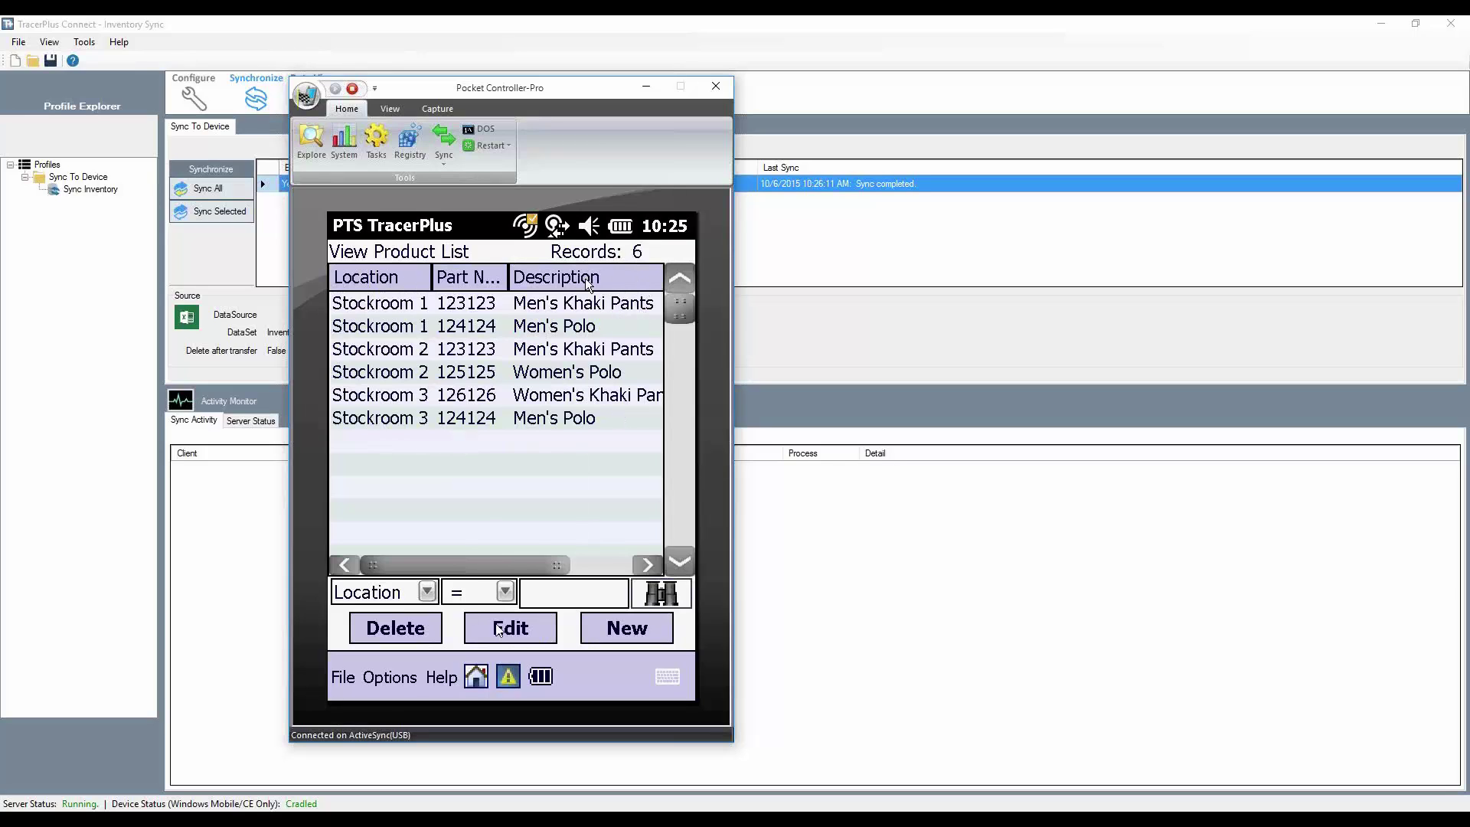
drag(520, 573, 570, 572)
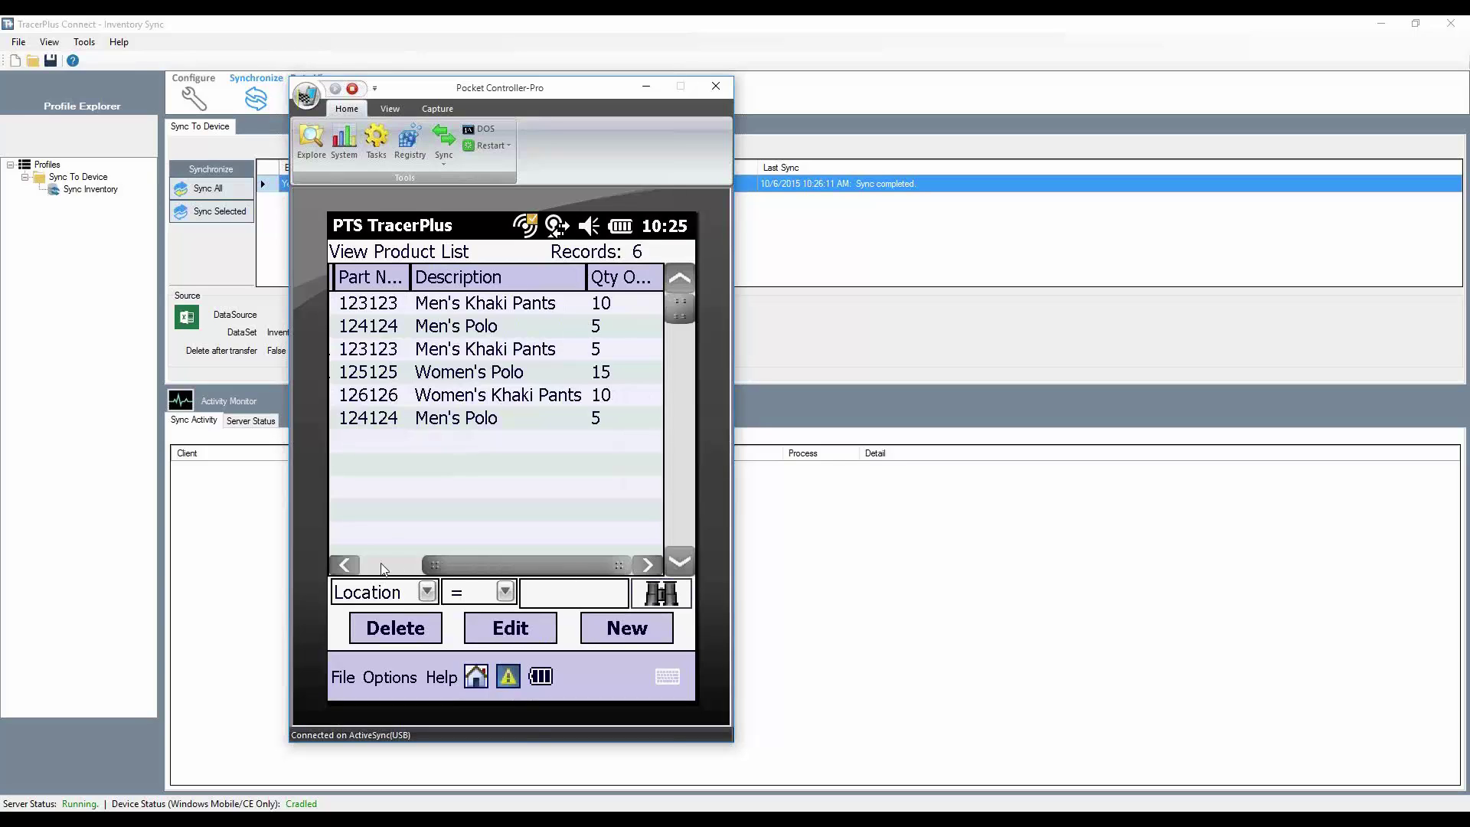
click(475, 676)
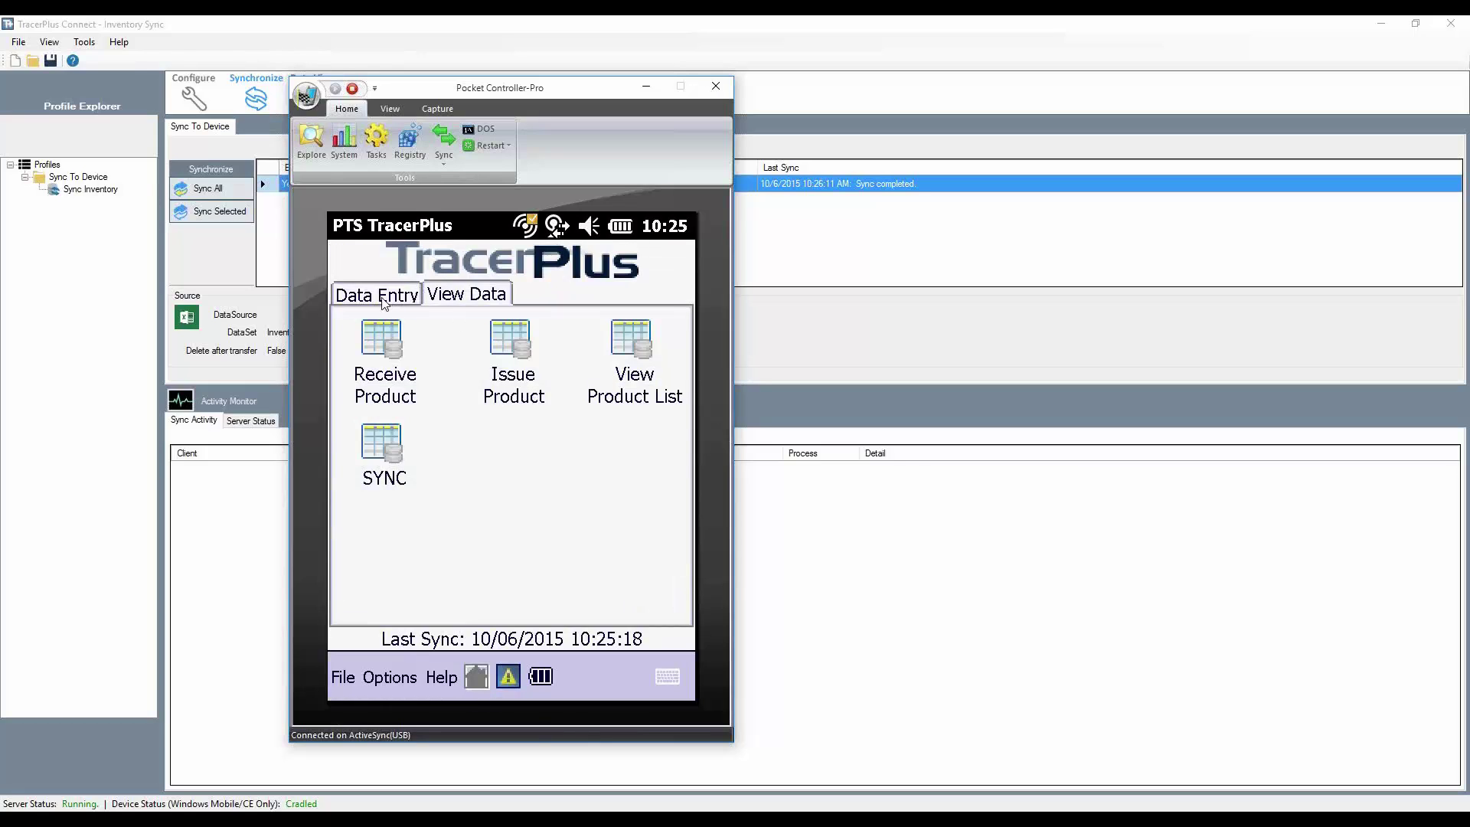
Enter and save a Receive Product record for part number 123123, received to Stockroom 1 with a quantity of 7.
click(388, 302)
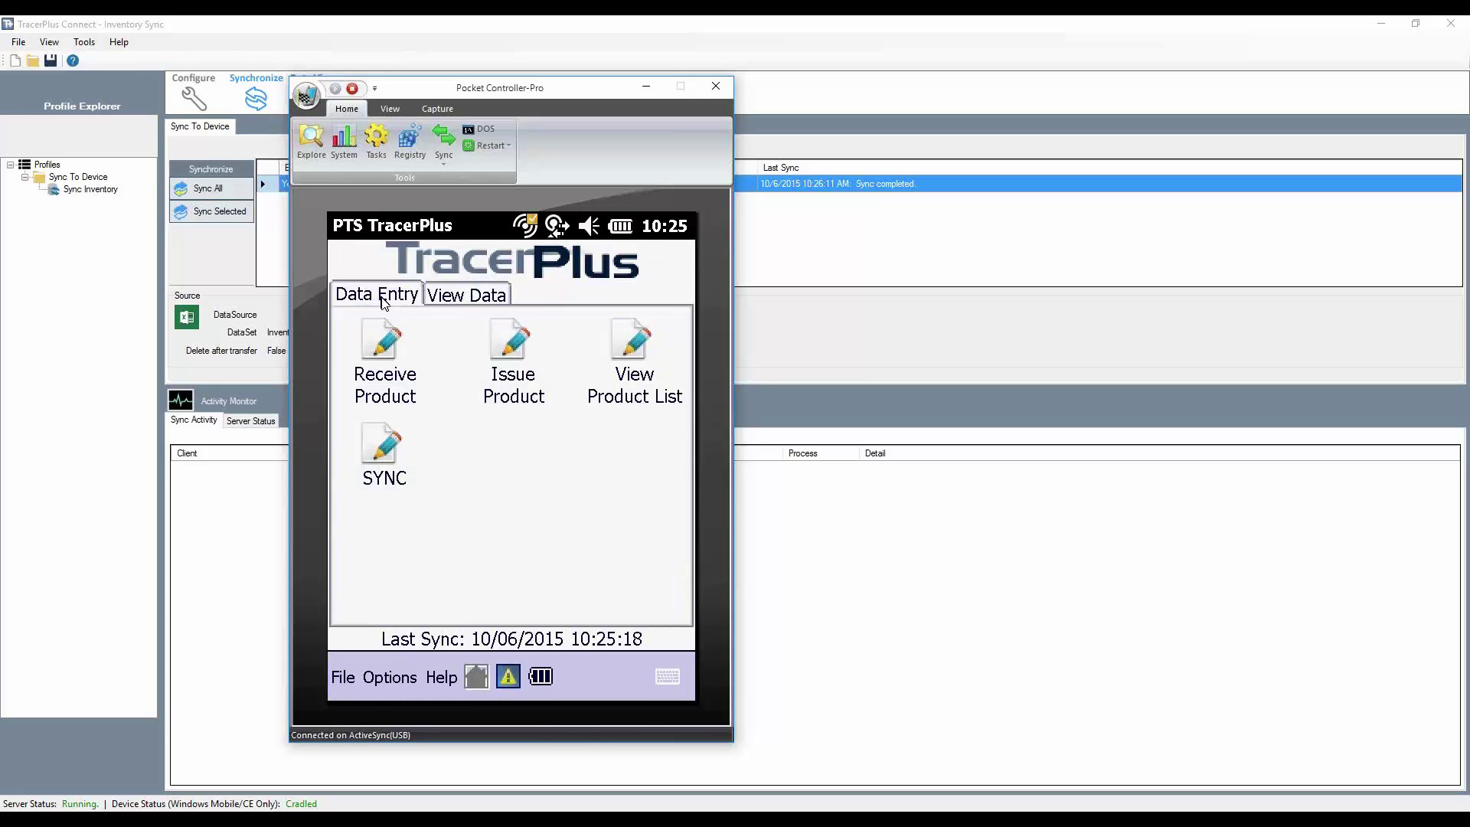
click(380, 345)
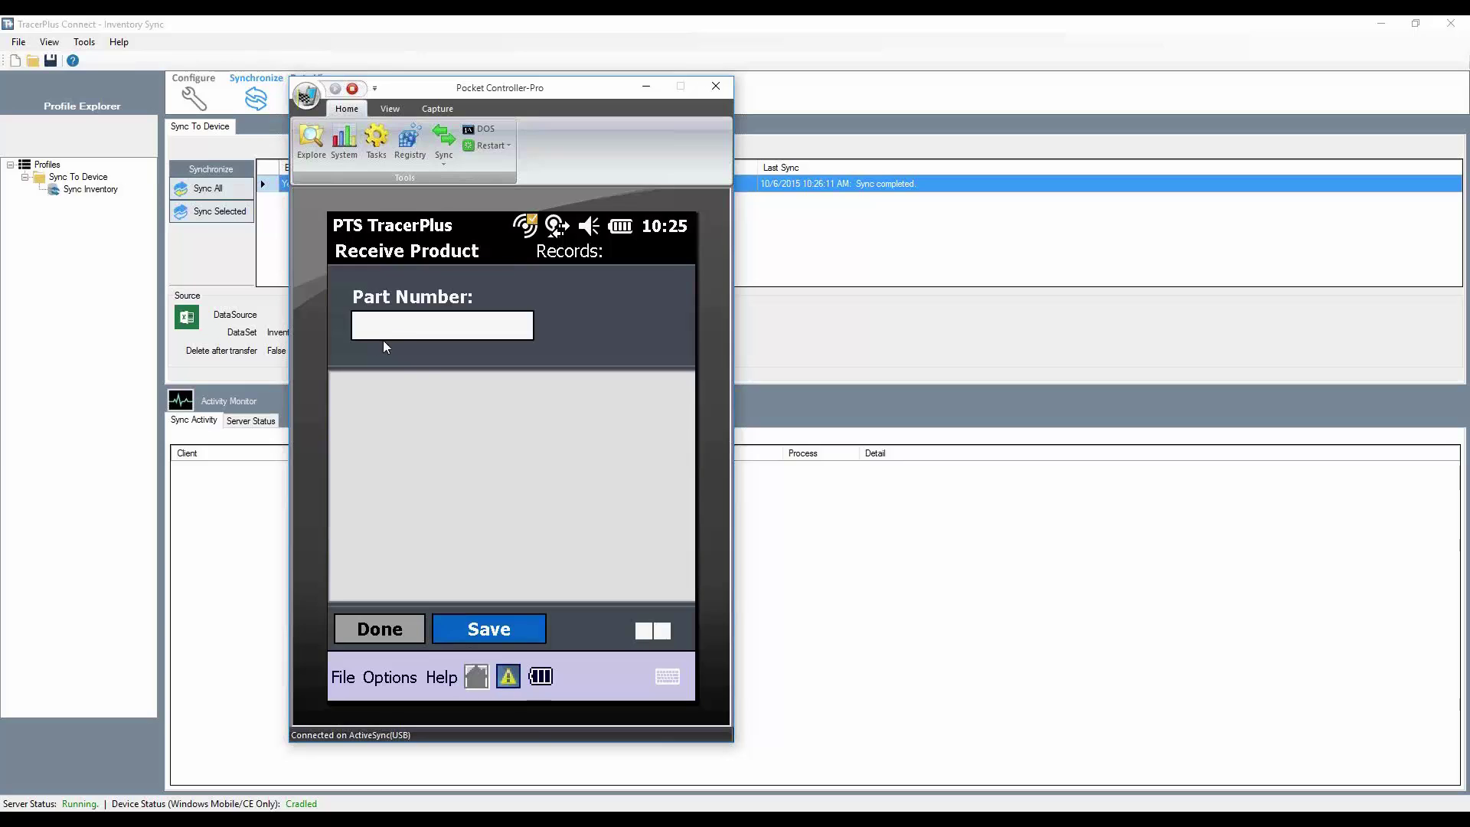
text(123)
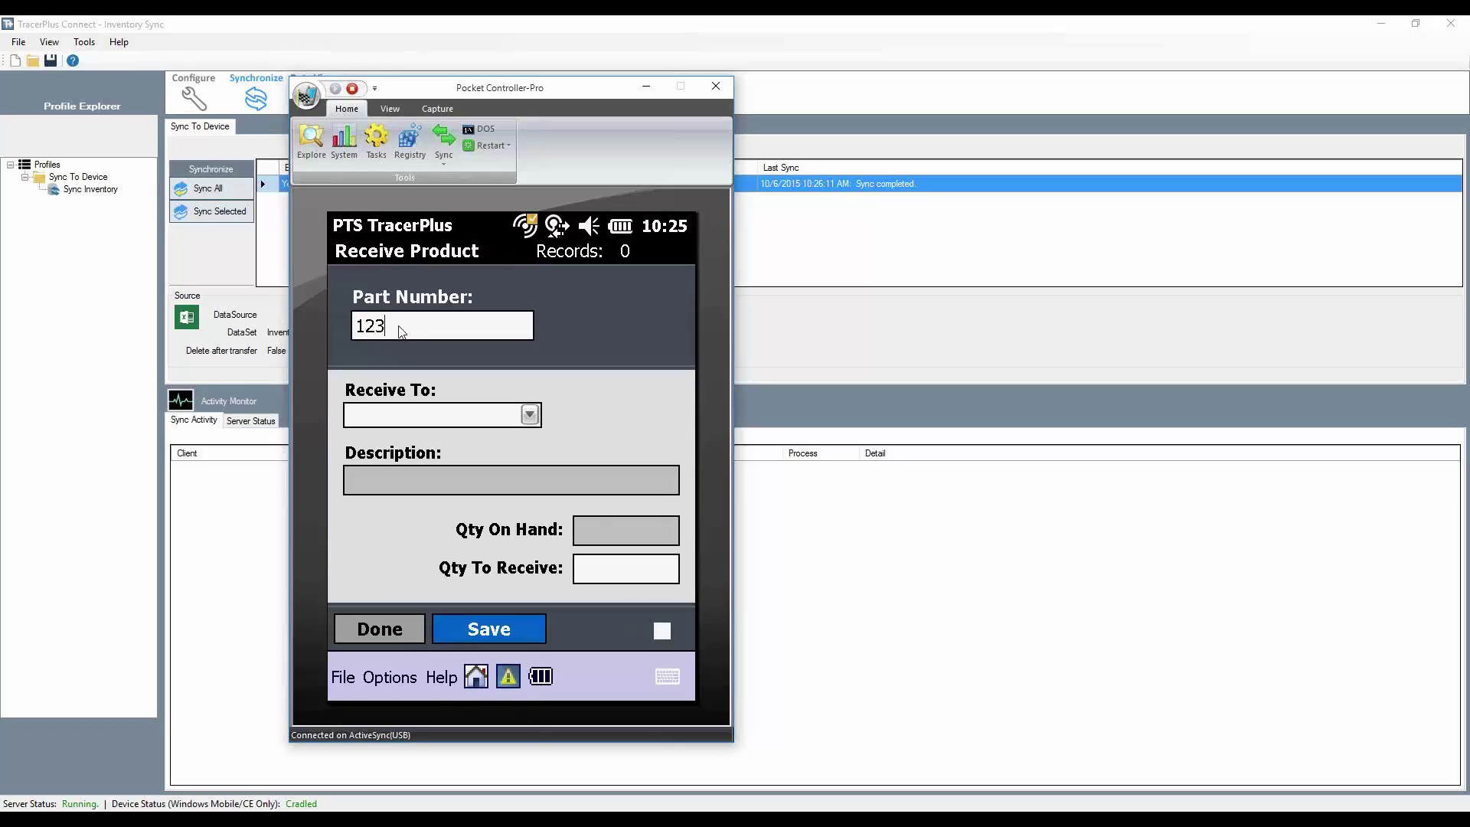
text(123)
key(Tab)
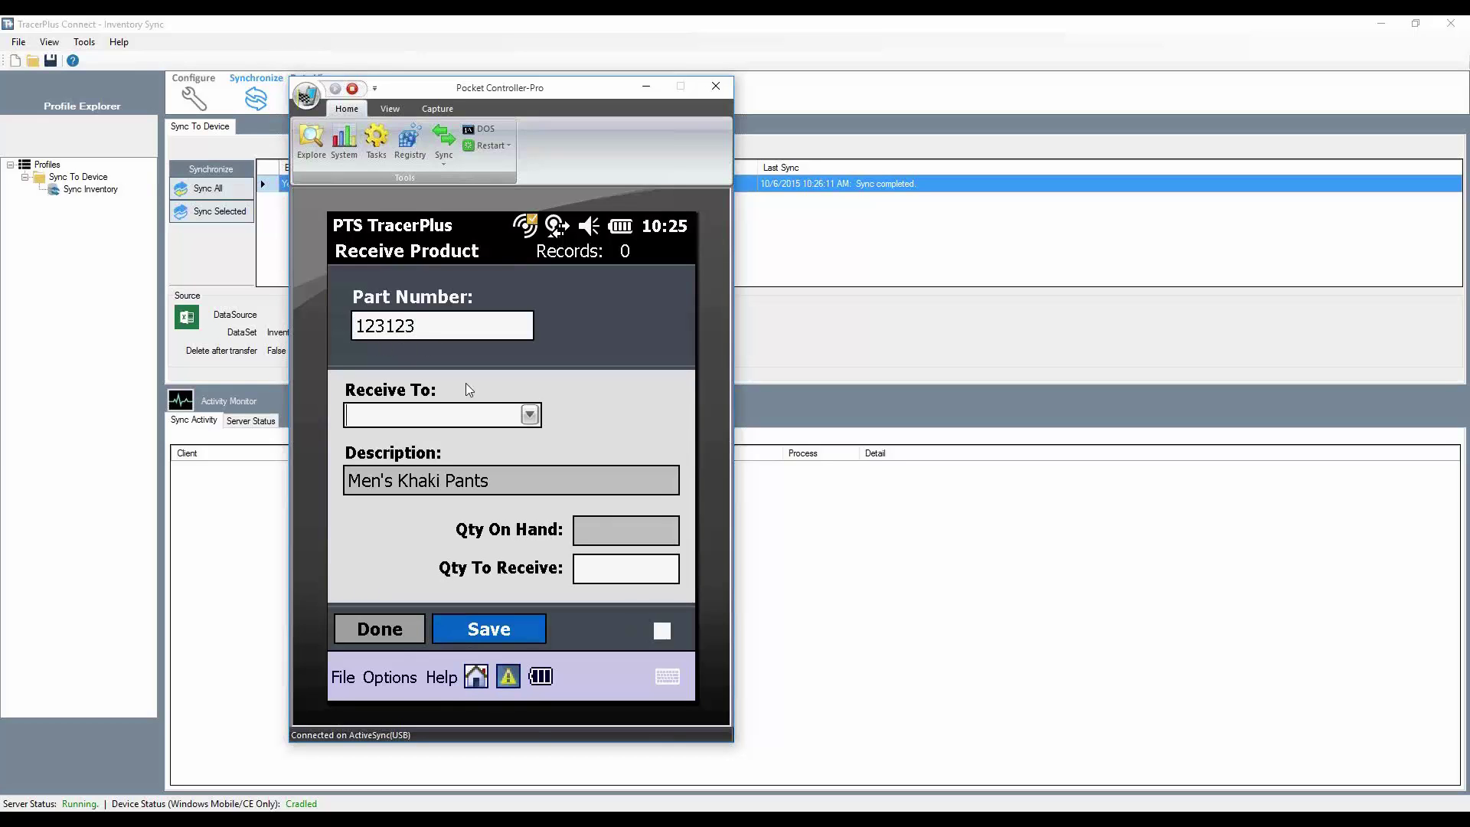
click(530, 416)
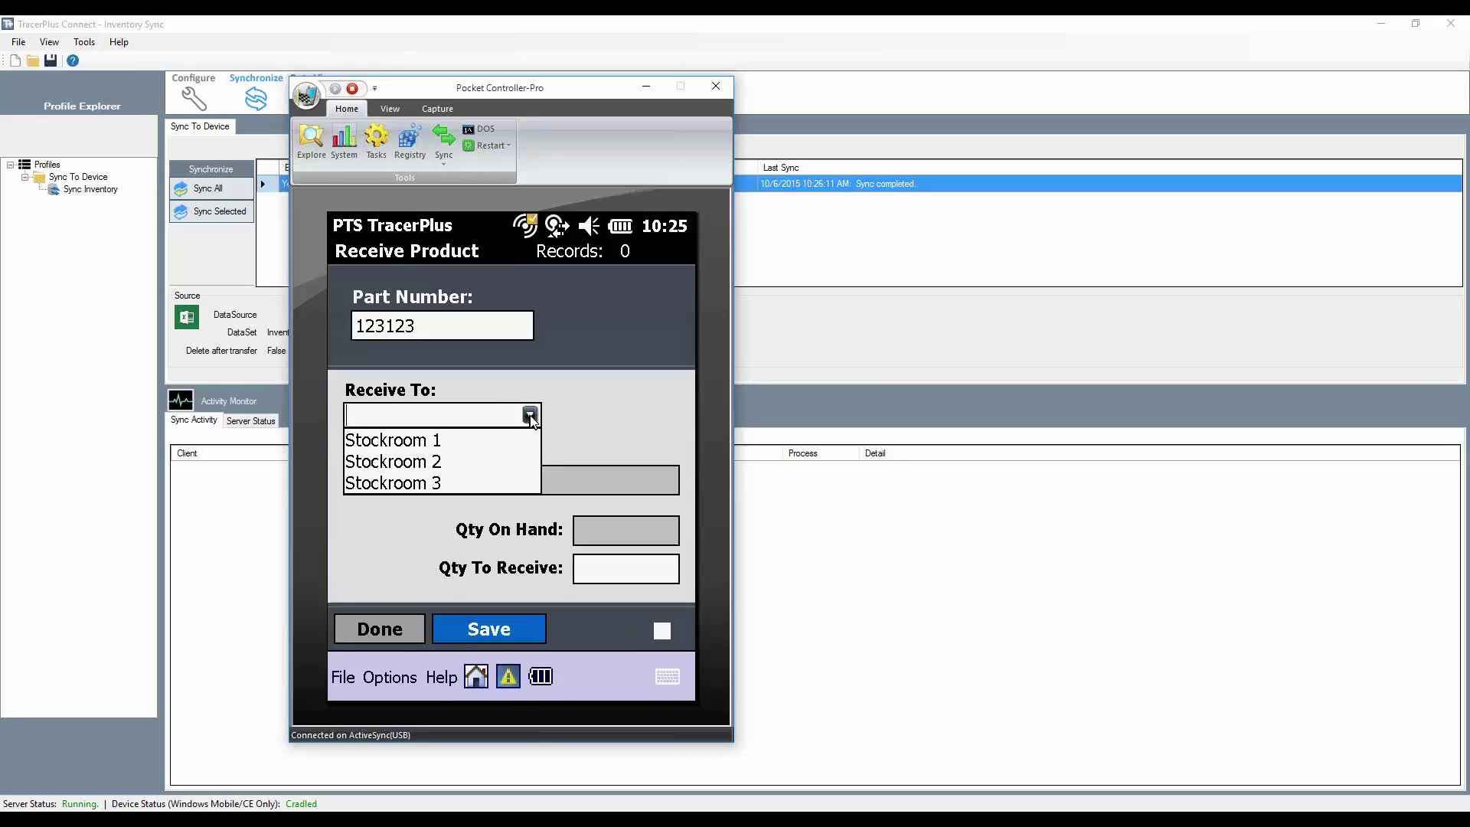
click(411, 442)
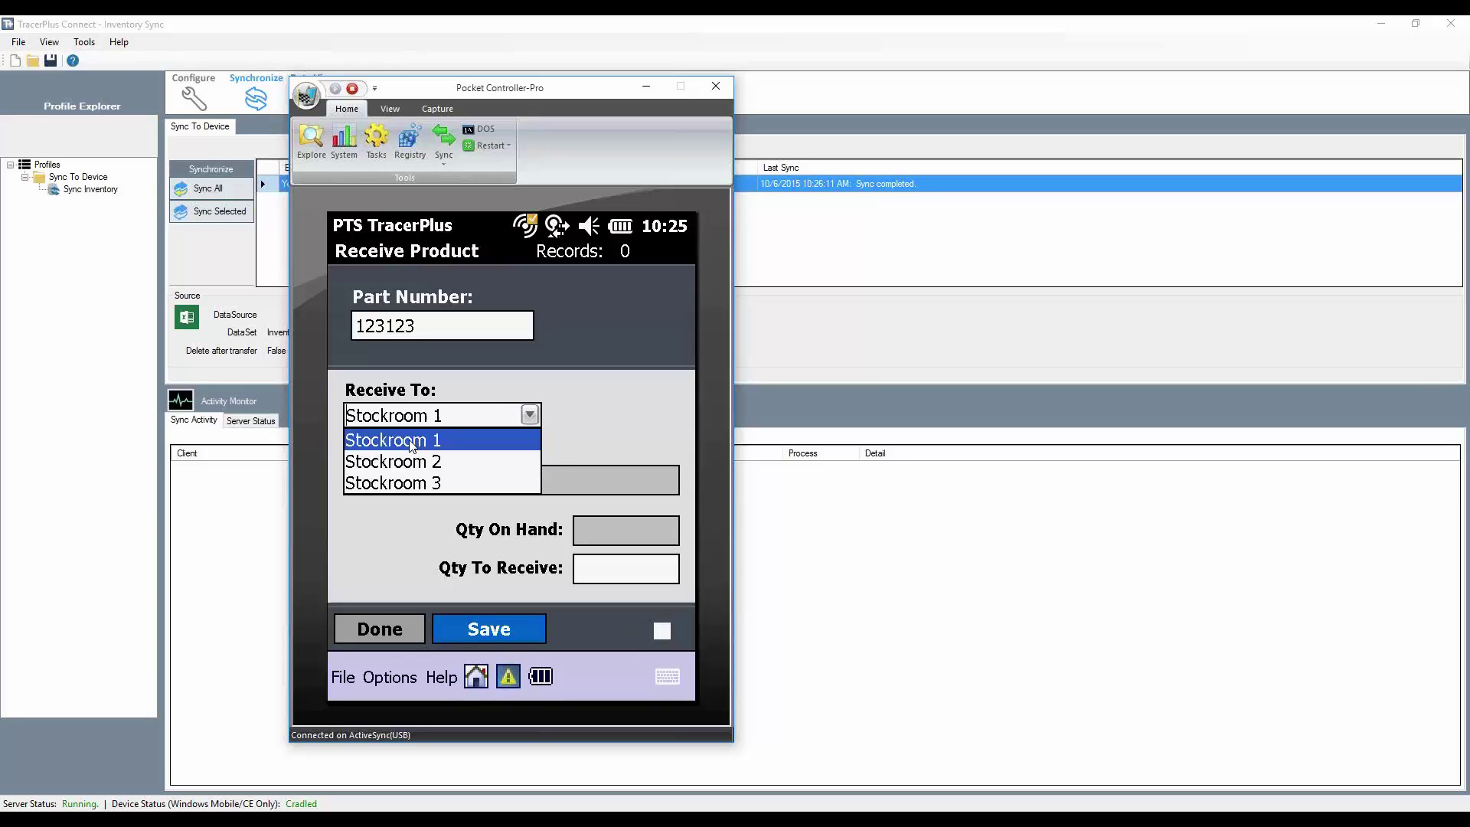
click(601, 576)
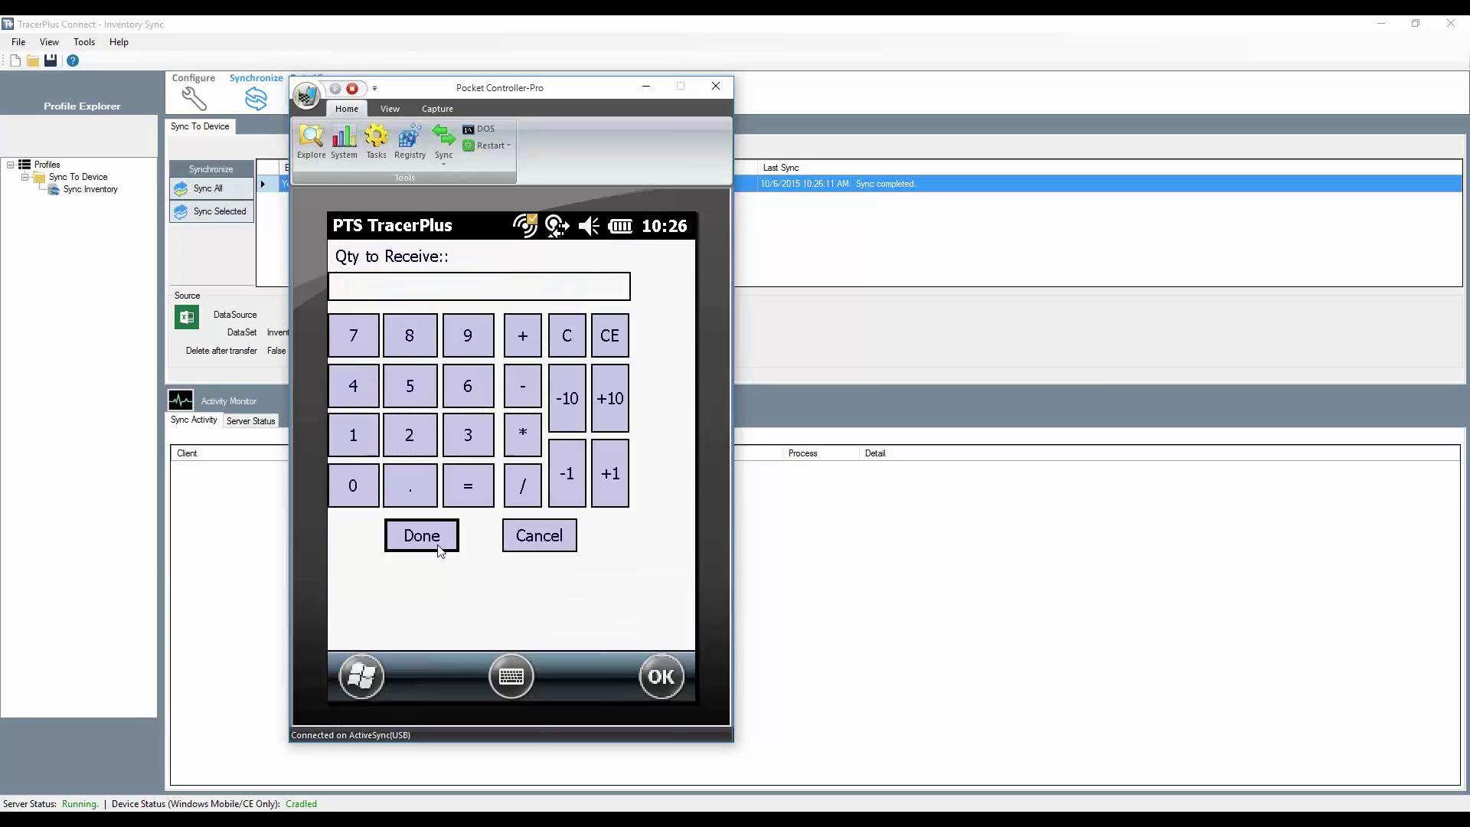
click(355, 348)
click(420, 545)
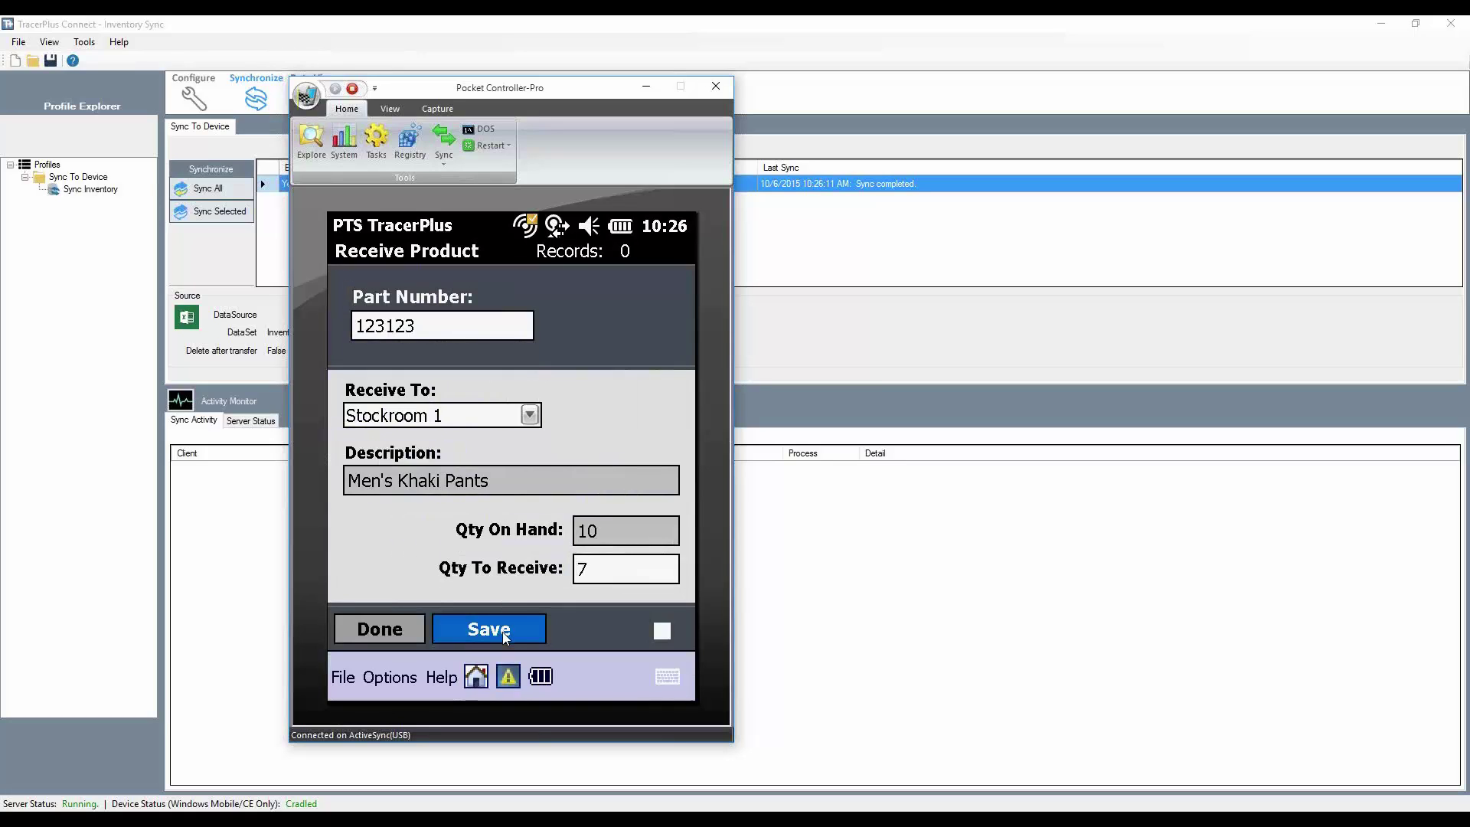
click(489, 629)
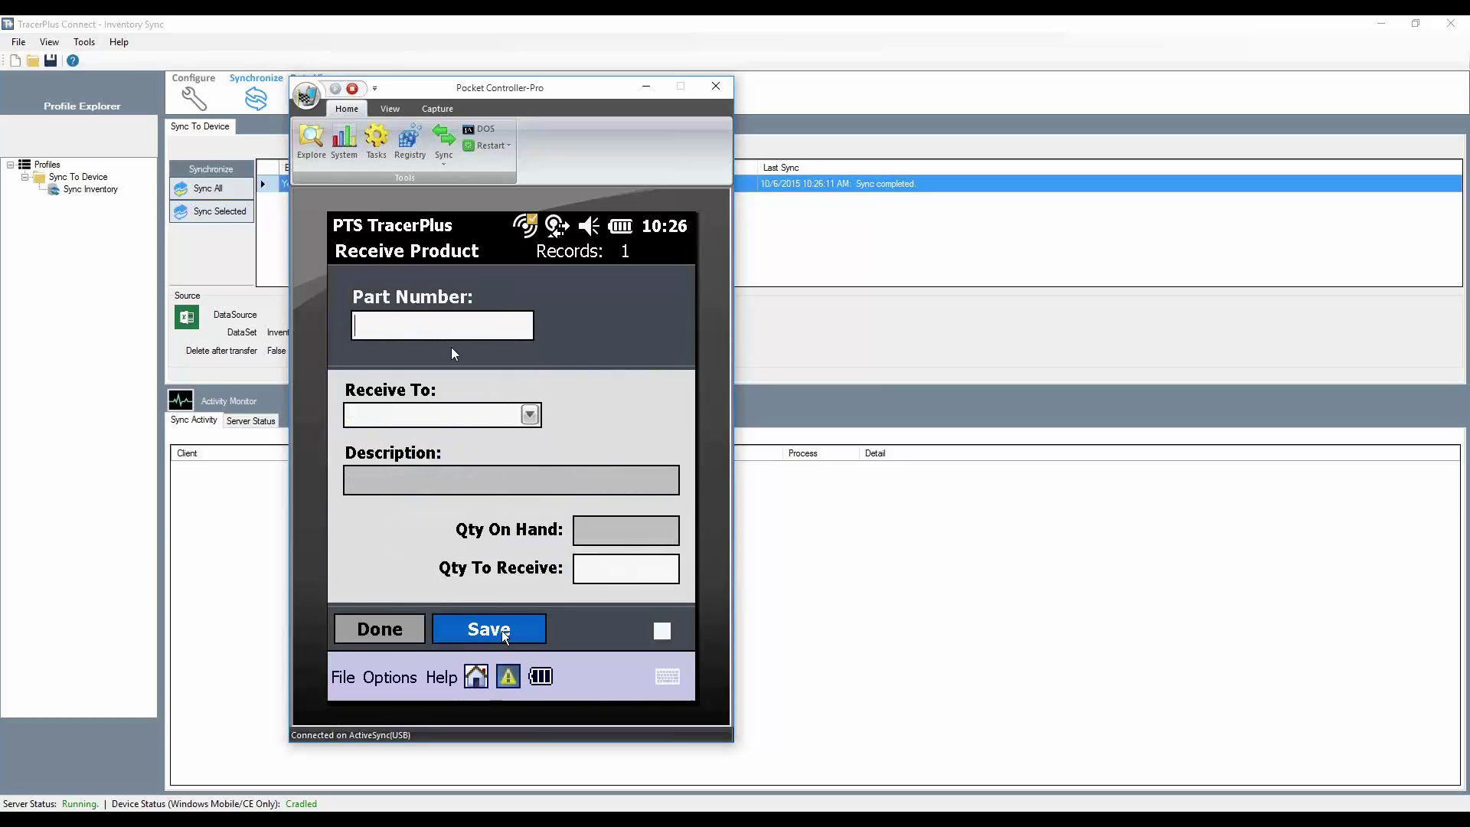
Enter and save a second Receive Product record for part number 124124, received to Stockroom 1 with a quantity of 3.
text(124124)
key(Tab)
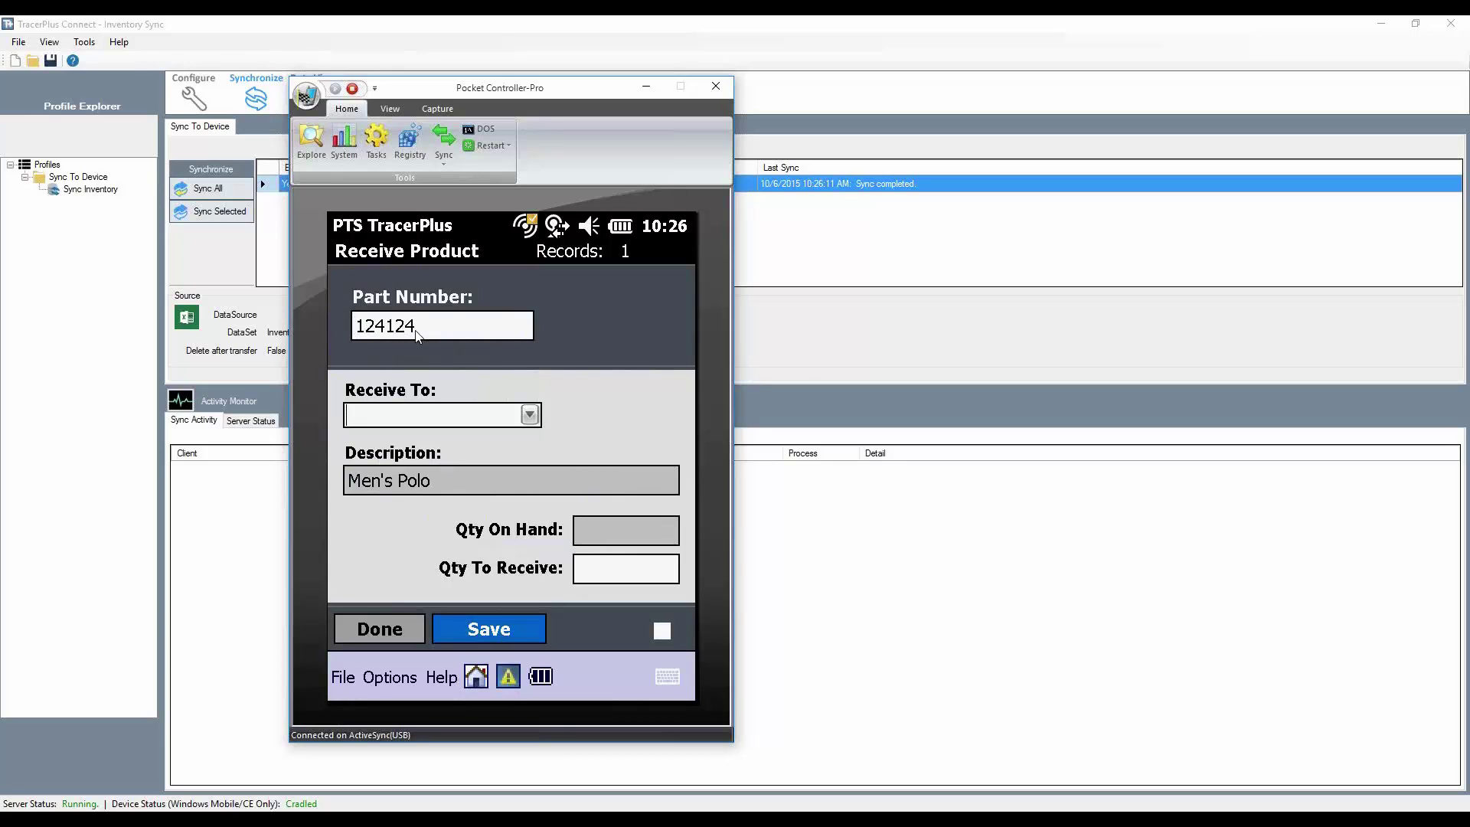
click(531, 415)
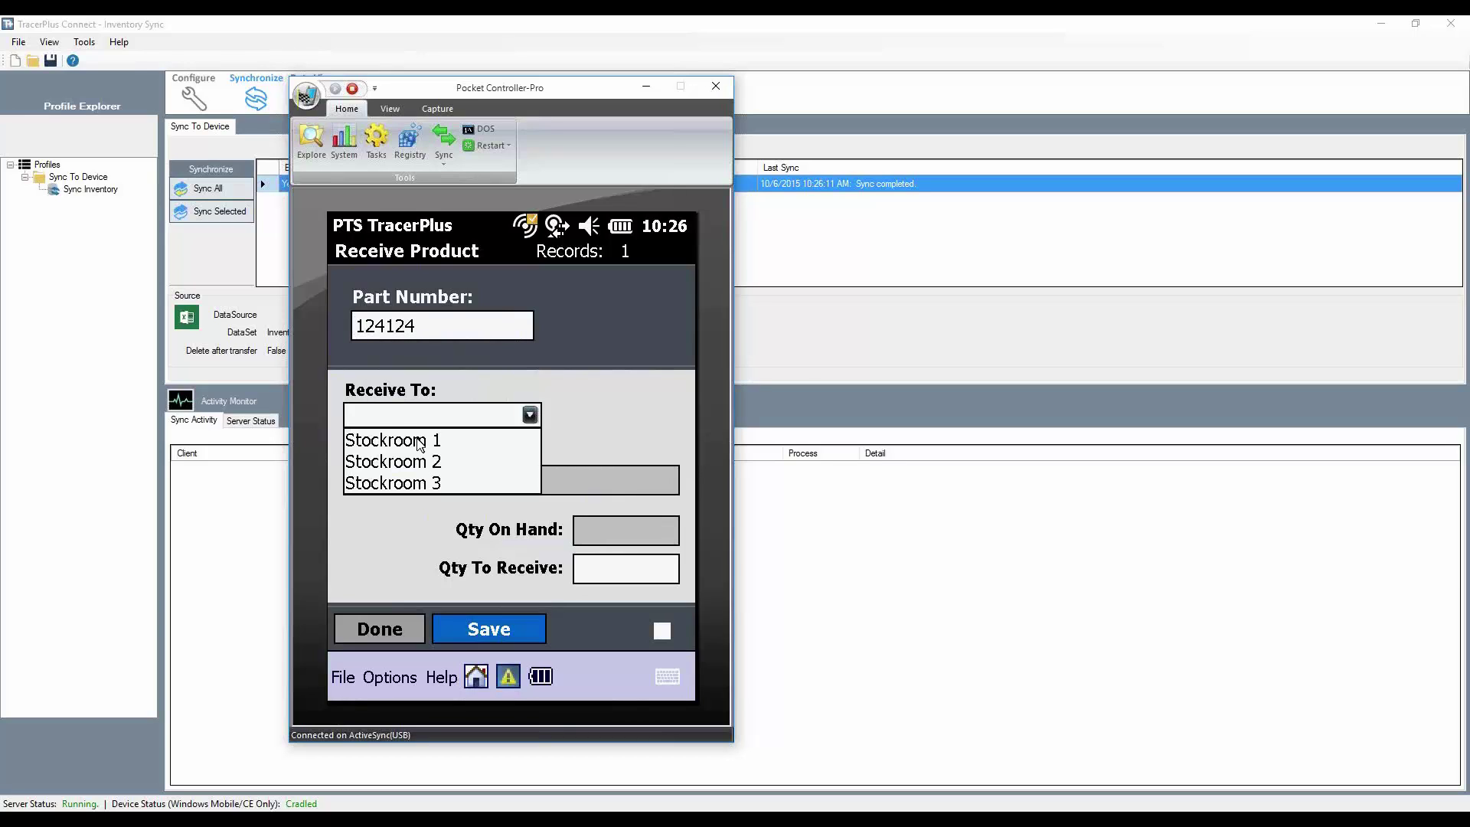
click(420, 442)
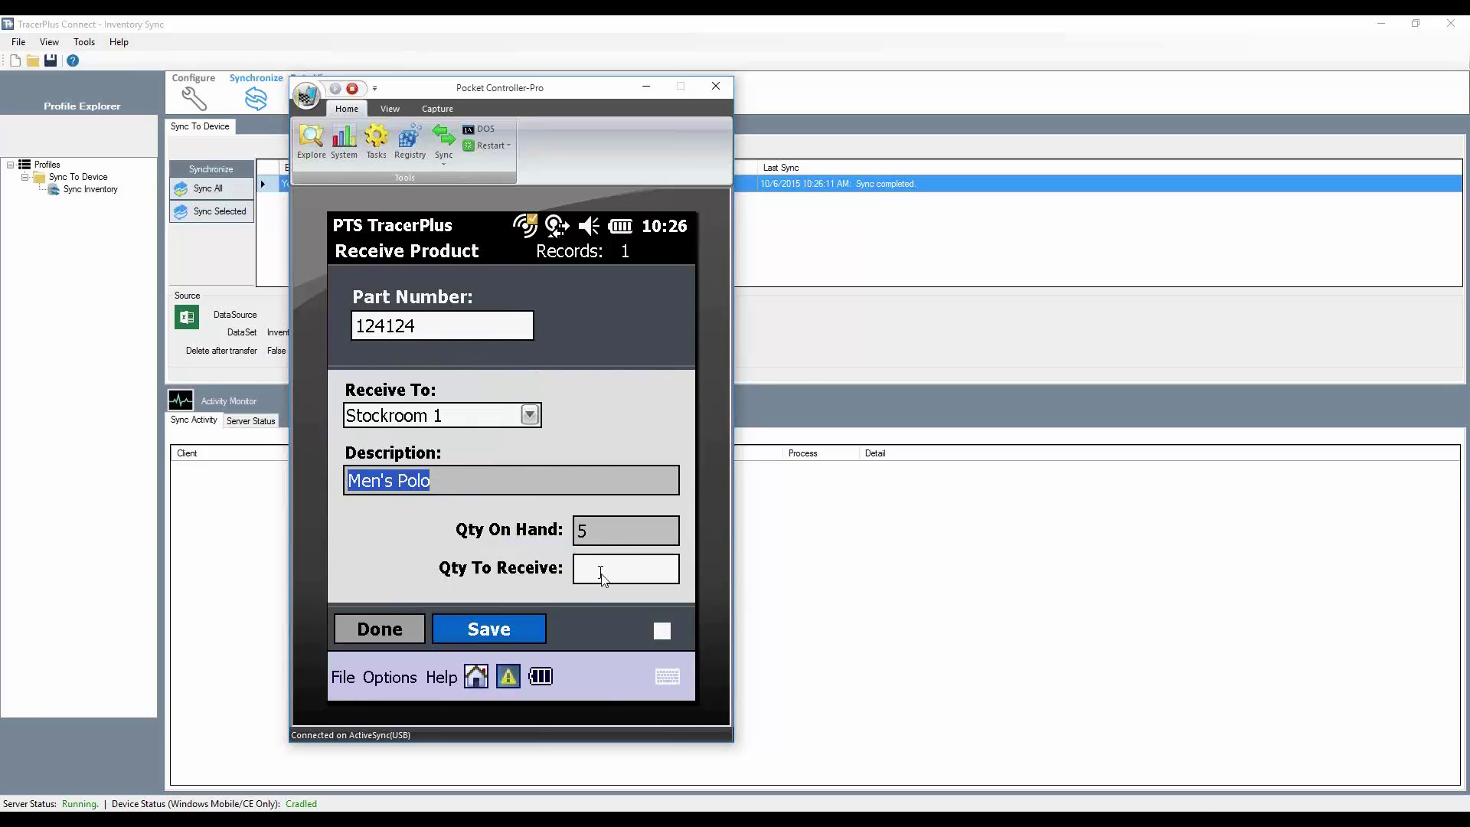
click(602, 573)
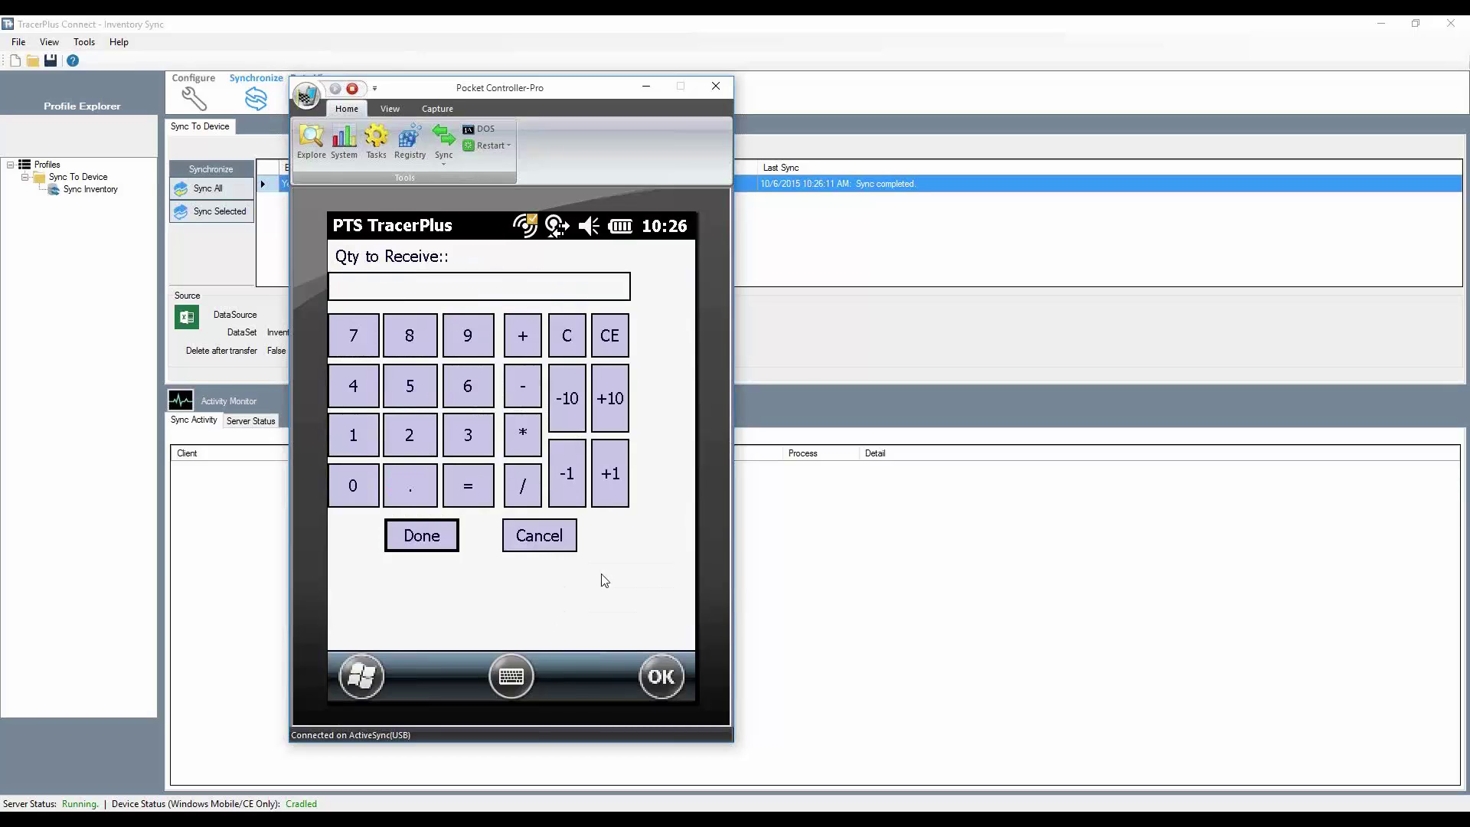
click(468, 435)
click(425, 537)
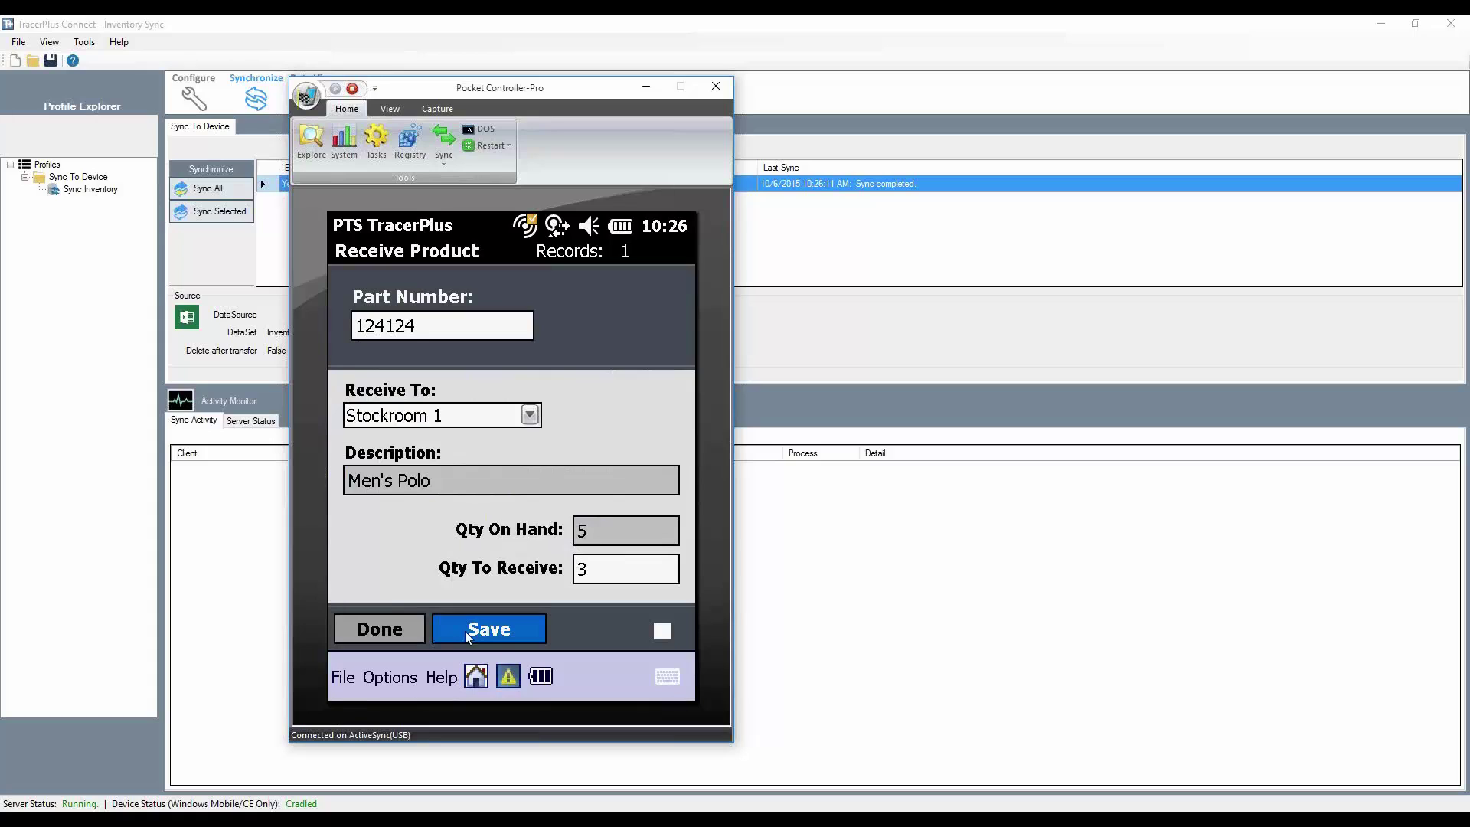
click(468, 640)
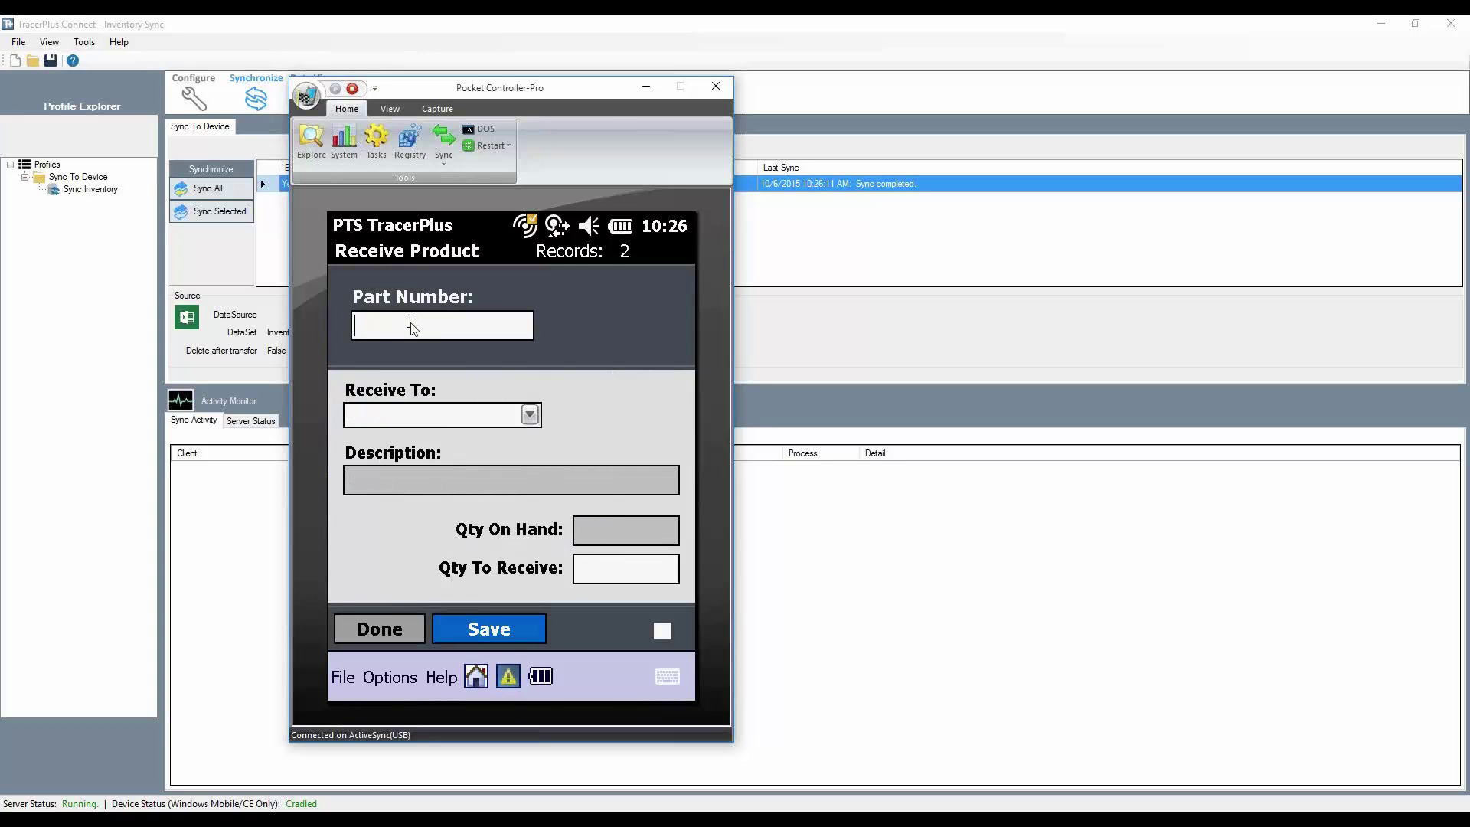
Save a third Receive Product record for part number 125125, Stockroom 2, quantity 5, and finish the data entry session.
text(125125)
click(529, 414)
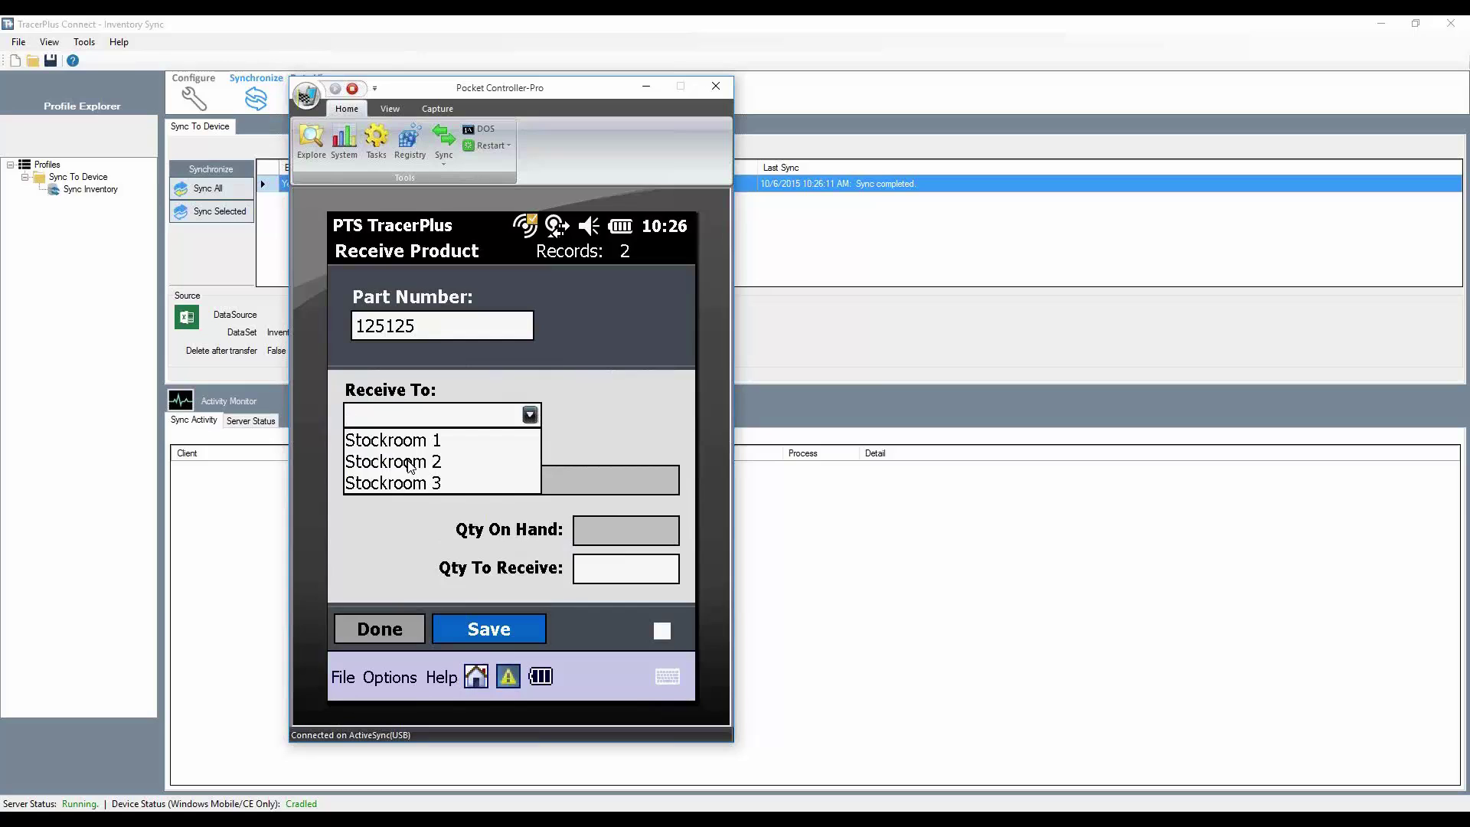
click(411, 462)
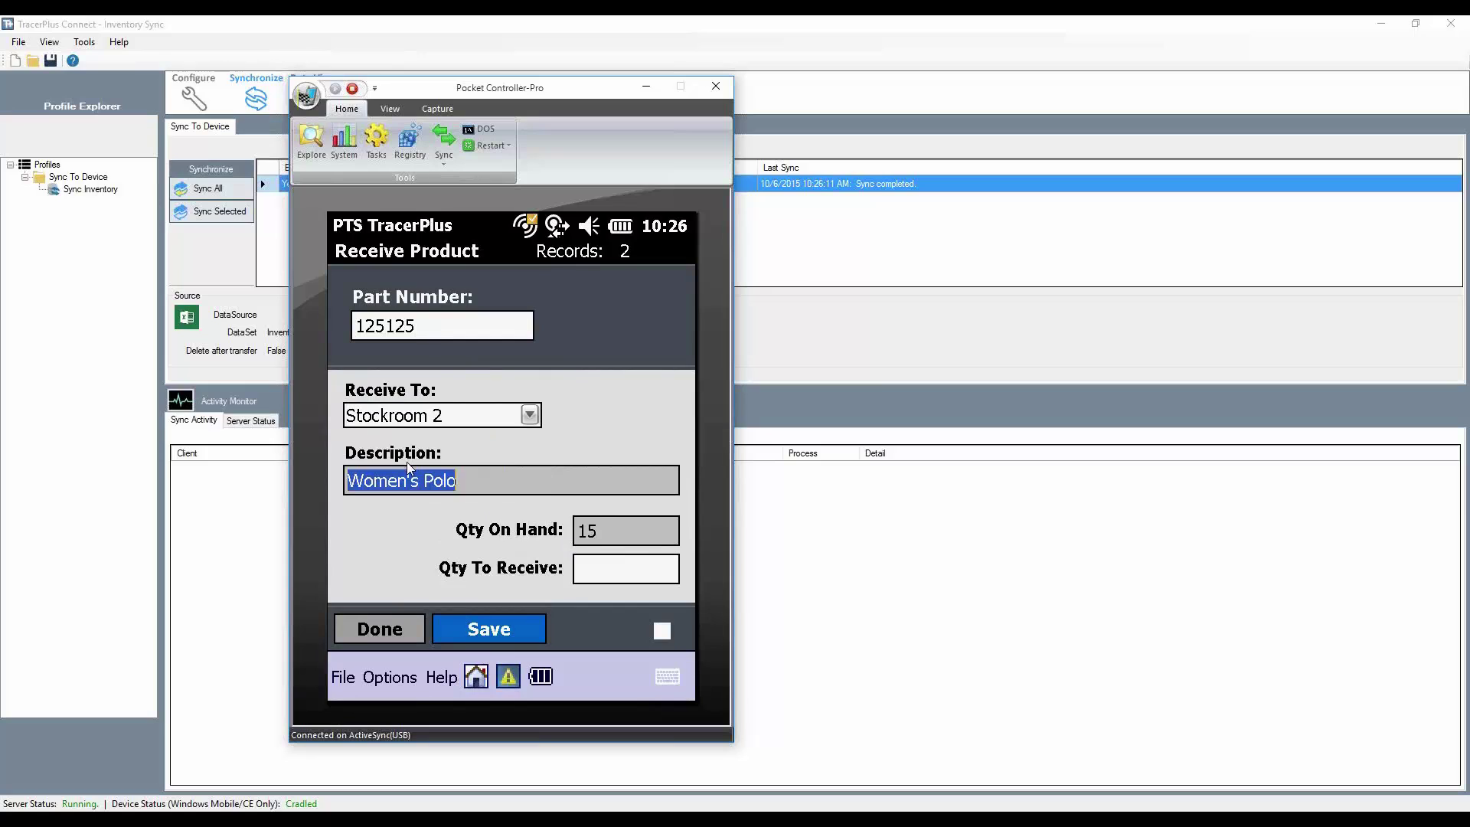
click(604, 570)
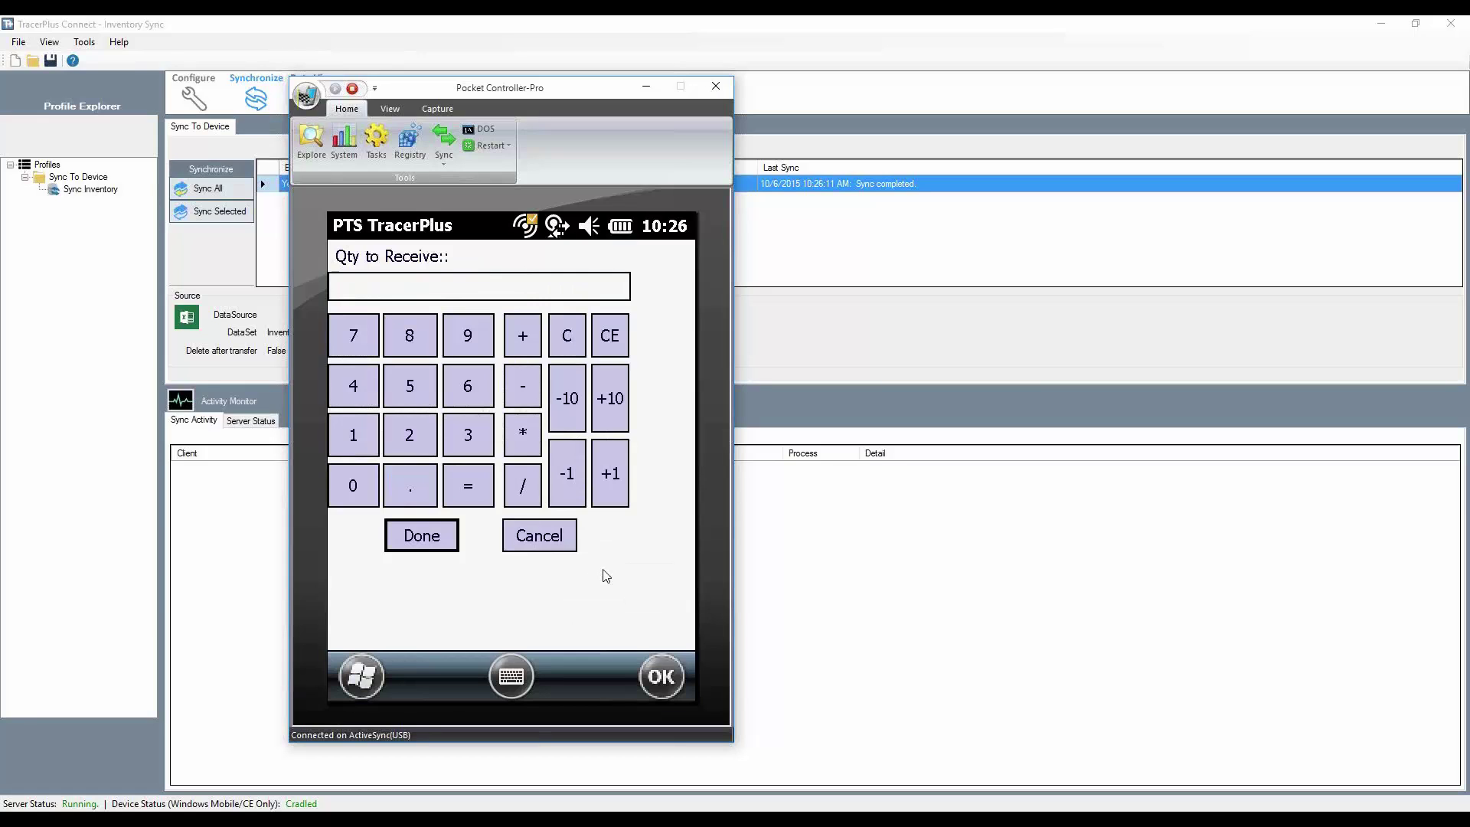
click(411, 397)
click(413, 537)
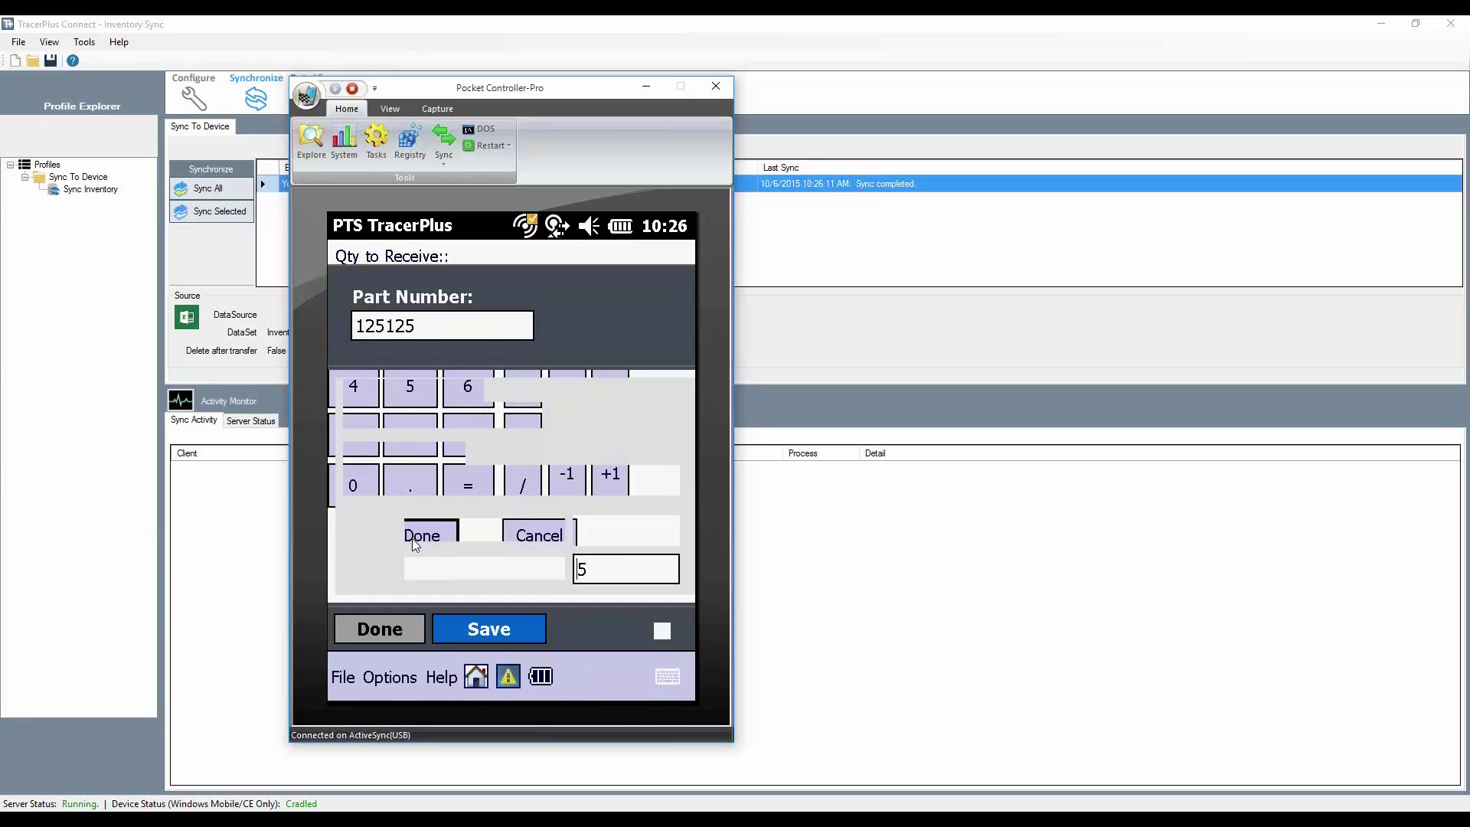
click(475, 634)
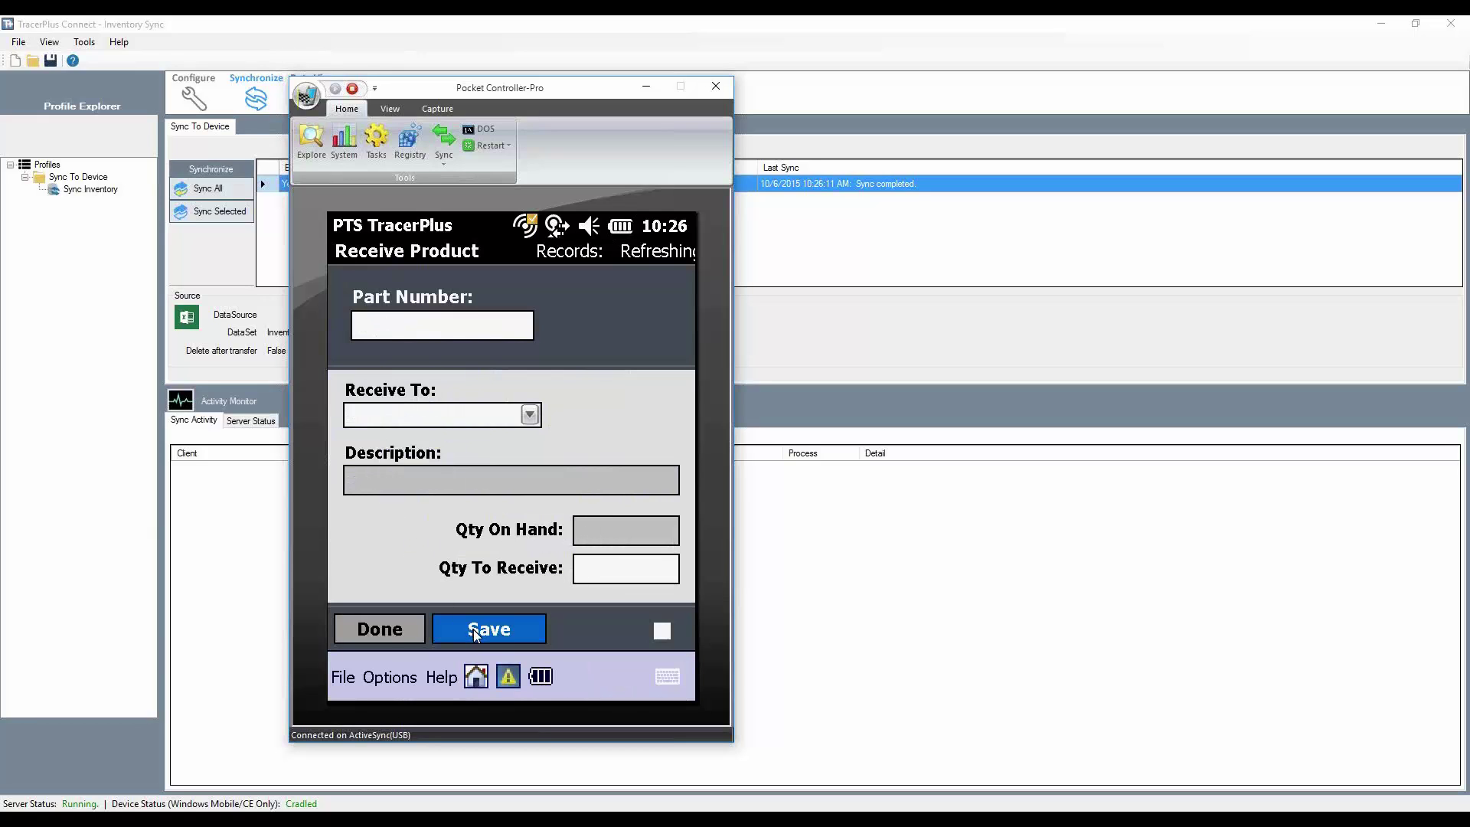
click(390, 635)
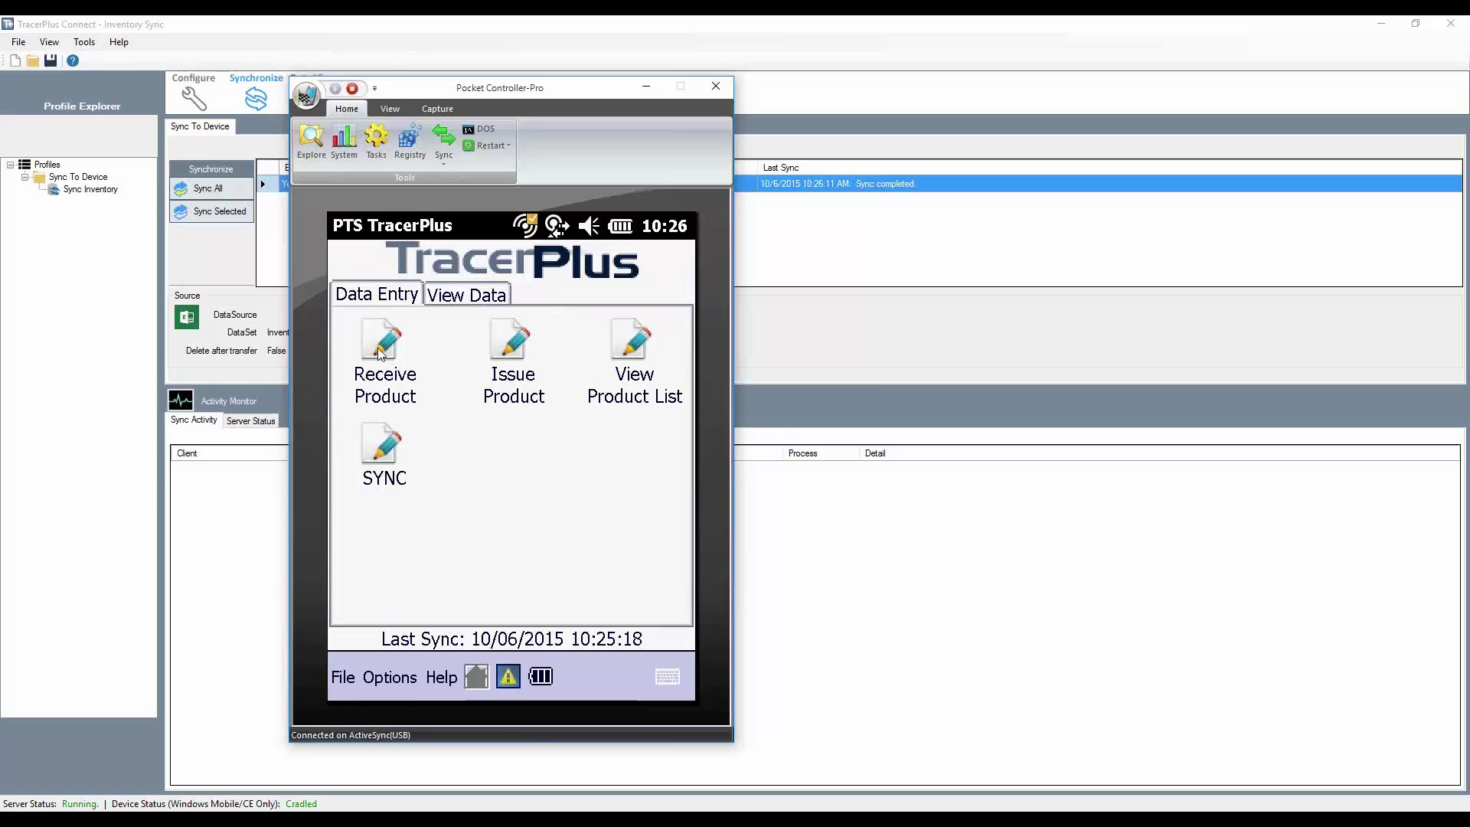
Review the saved Receive Product records across all their columns and return to the home screen.
click(463, 296)
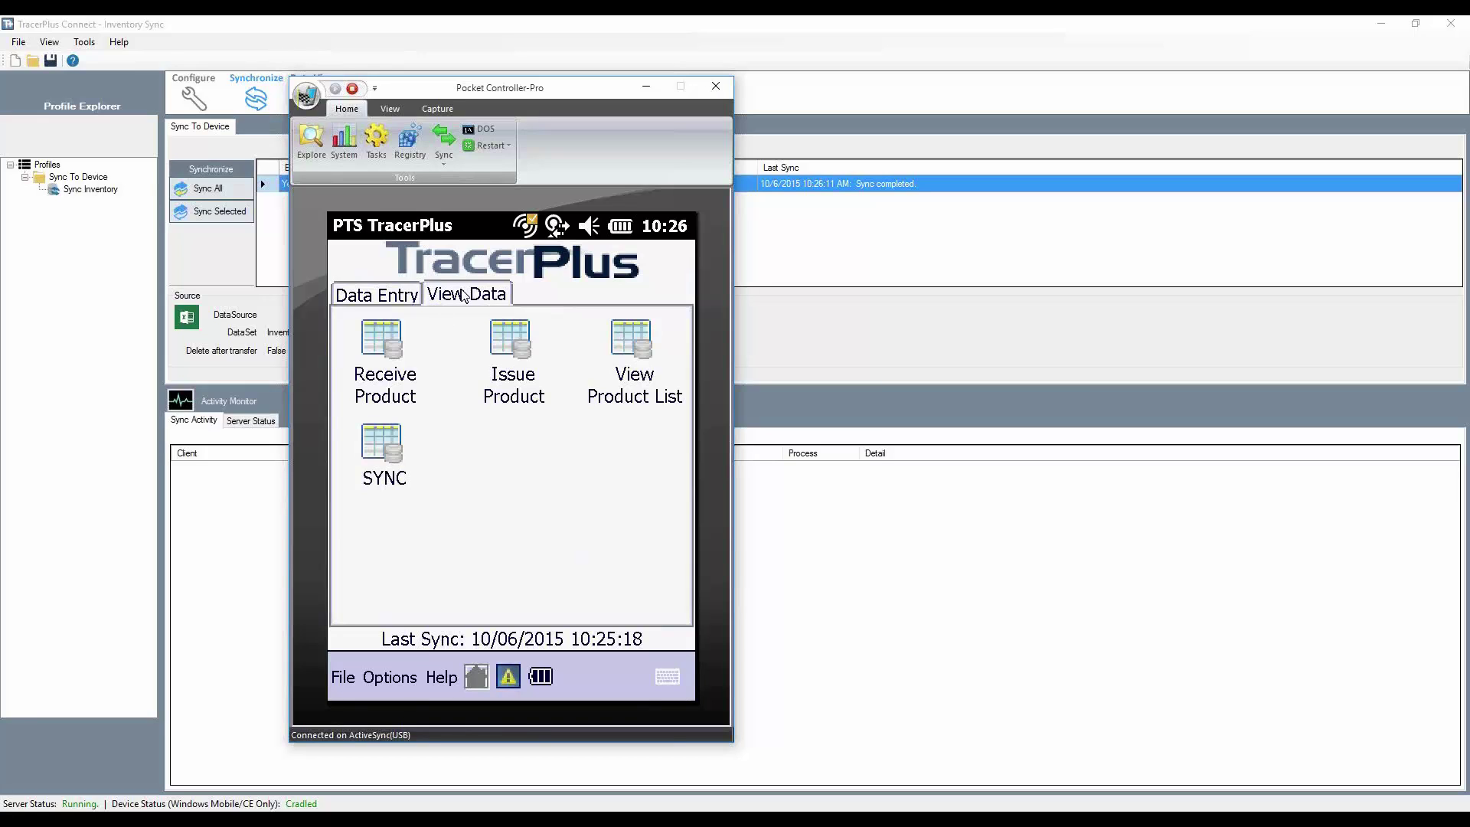
click(391, 350)
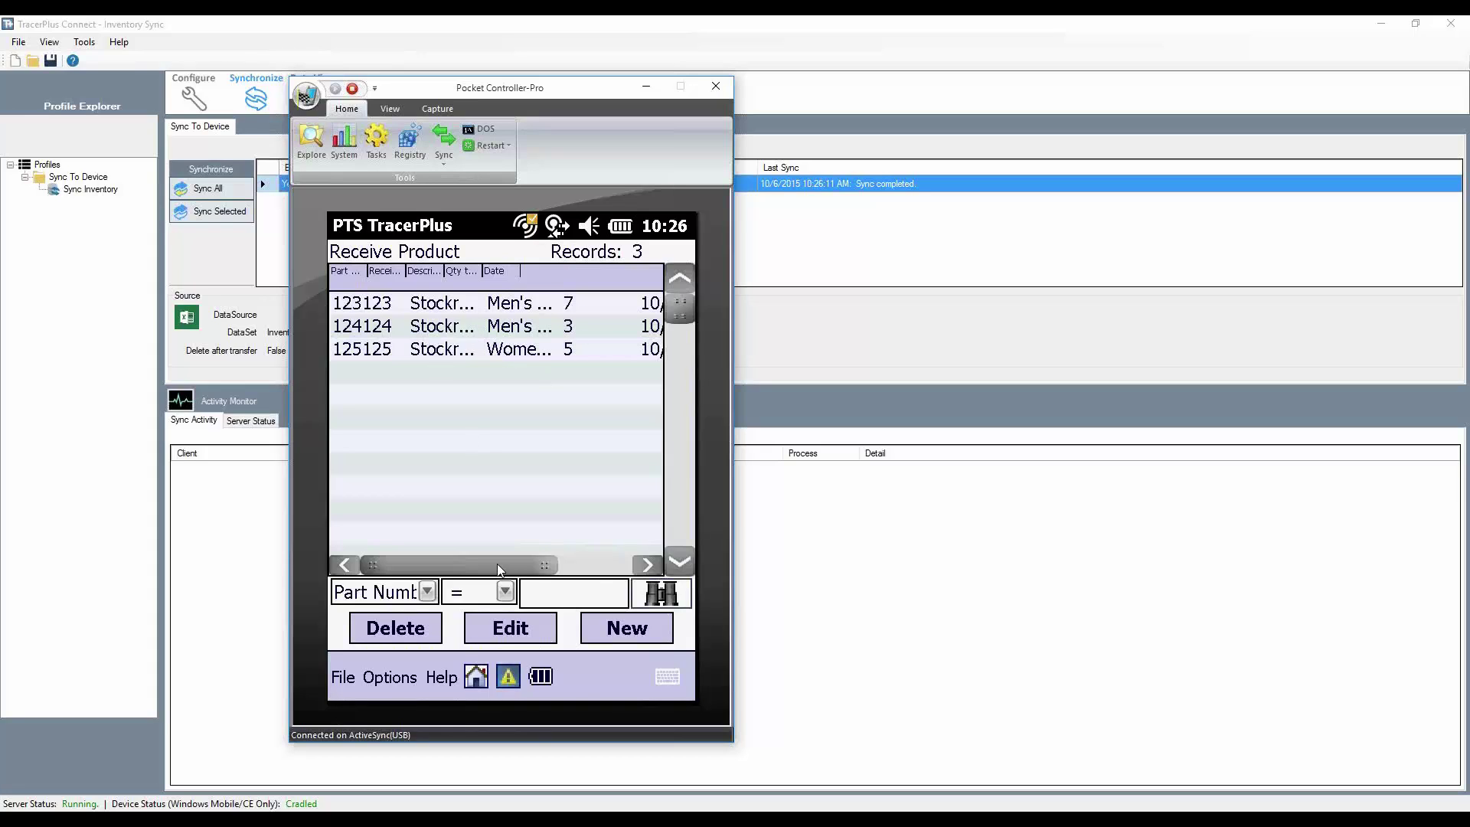
drag(498, 564, 571, 567)
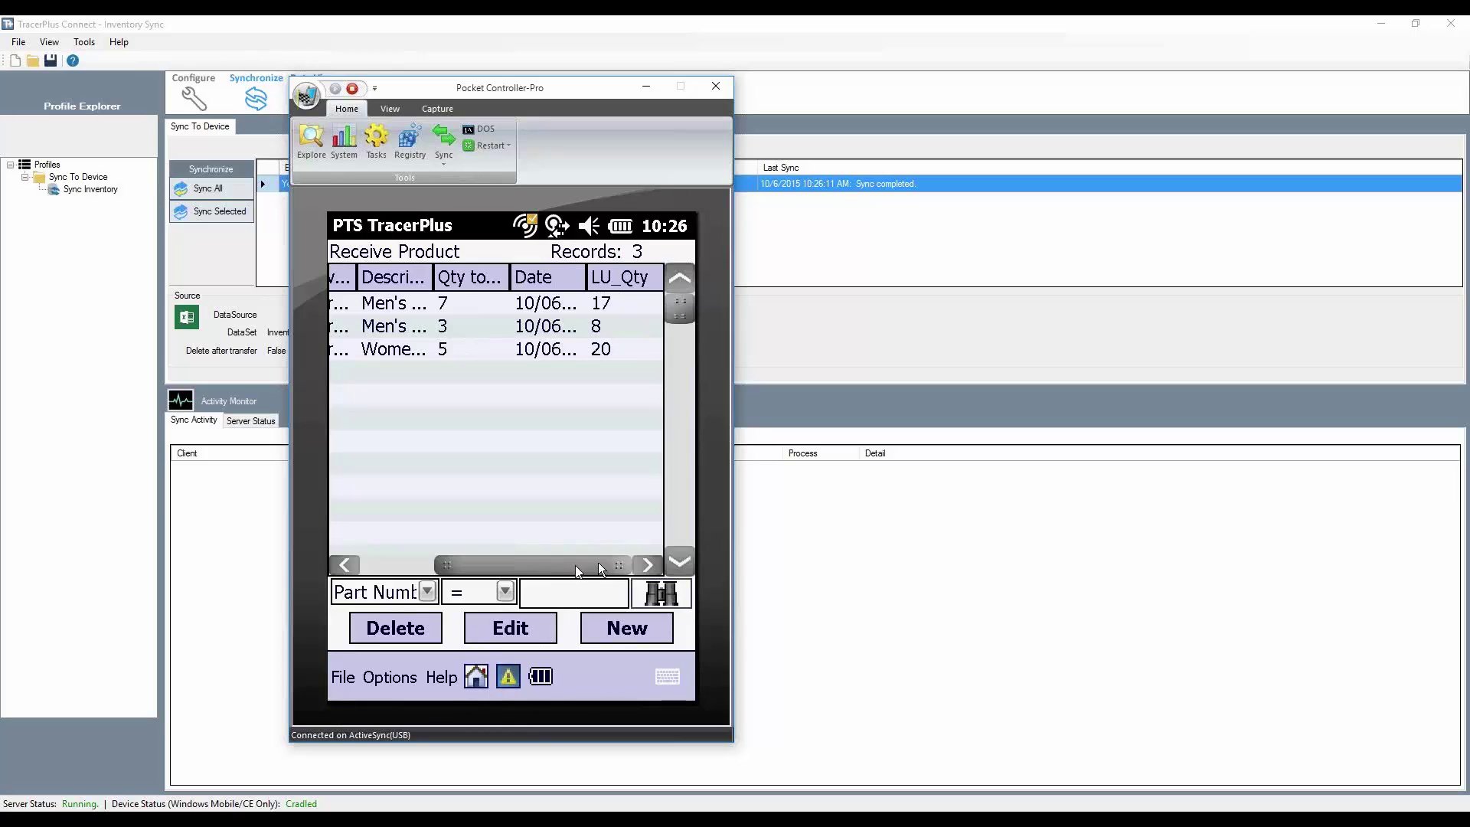
click(406, 567)
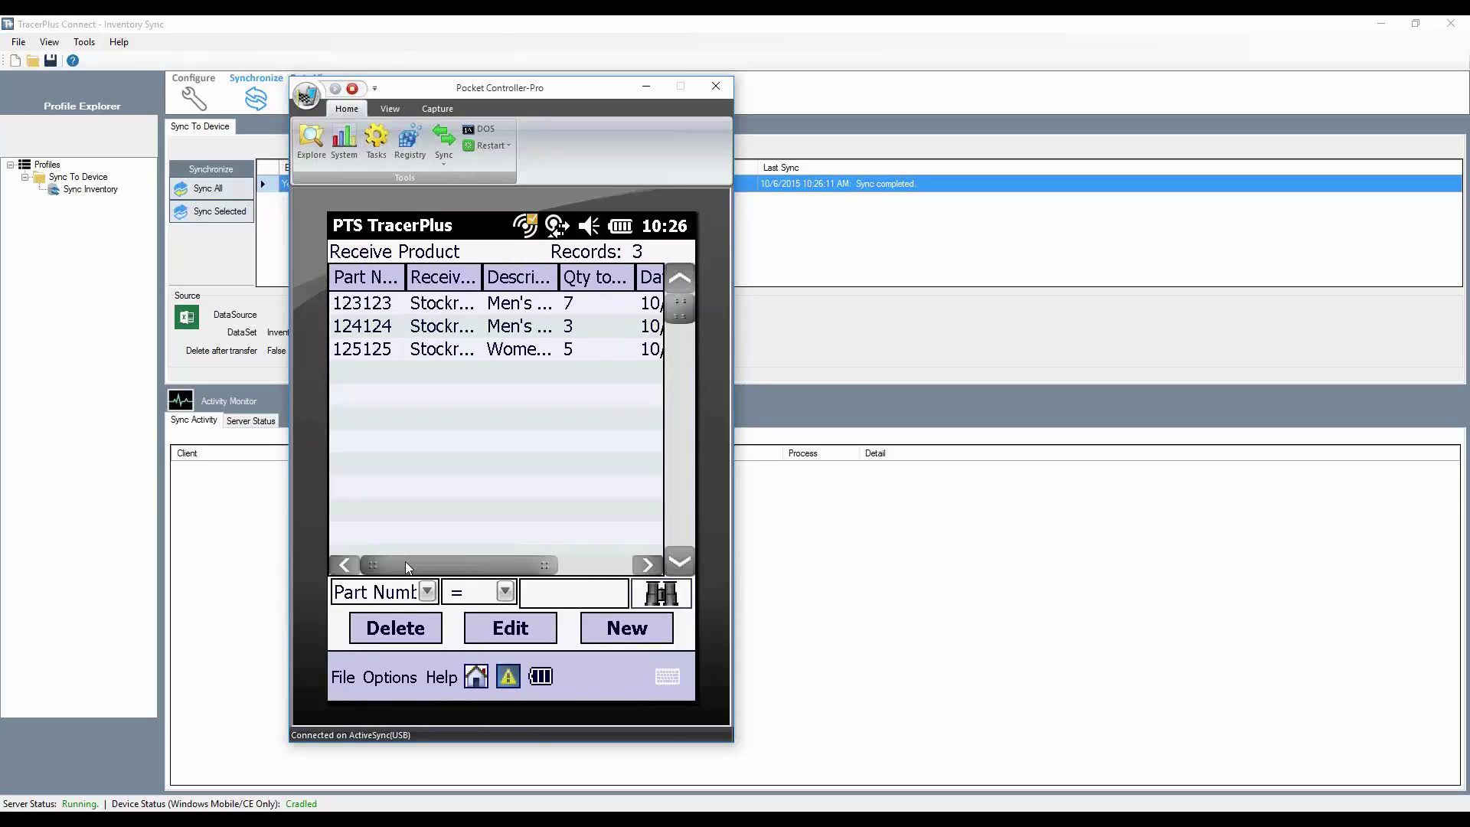
click(484, 675)
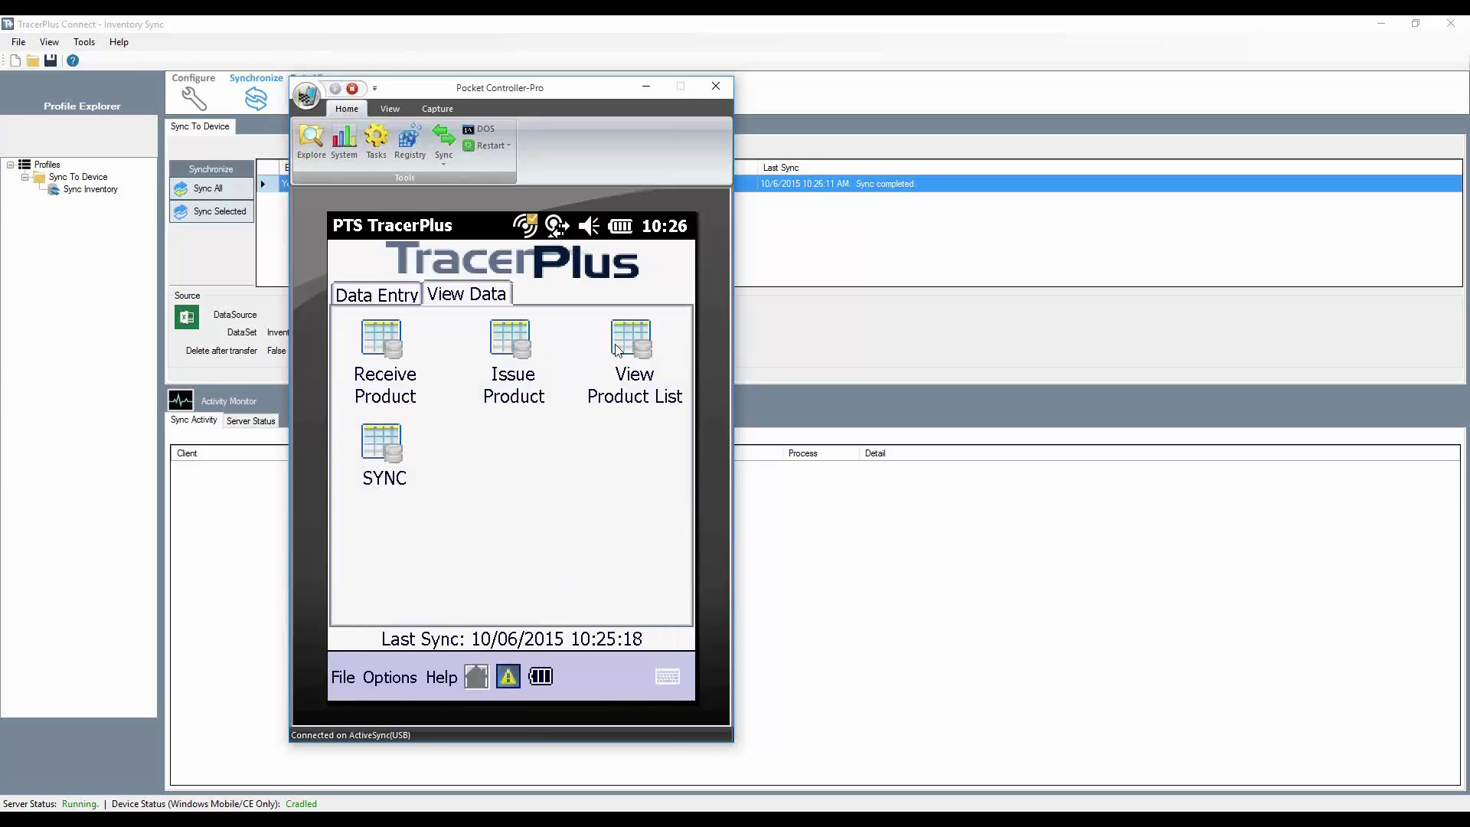
Check the on-hand quantities of the three received parts in View Product List and return to the home screen.
click(637, 344)
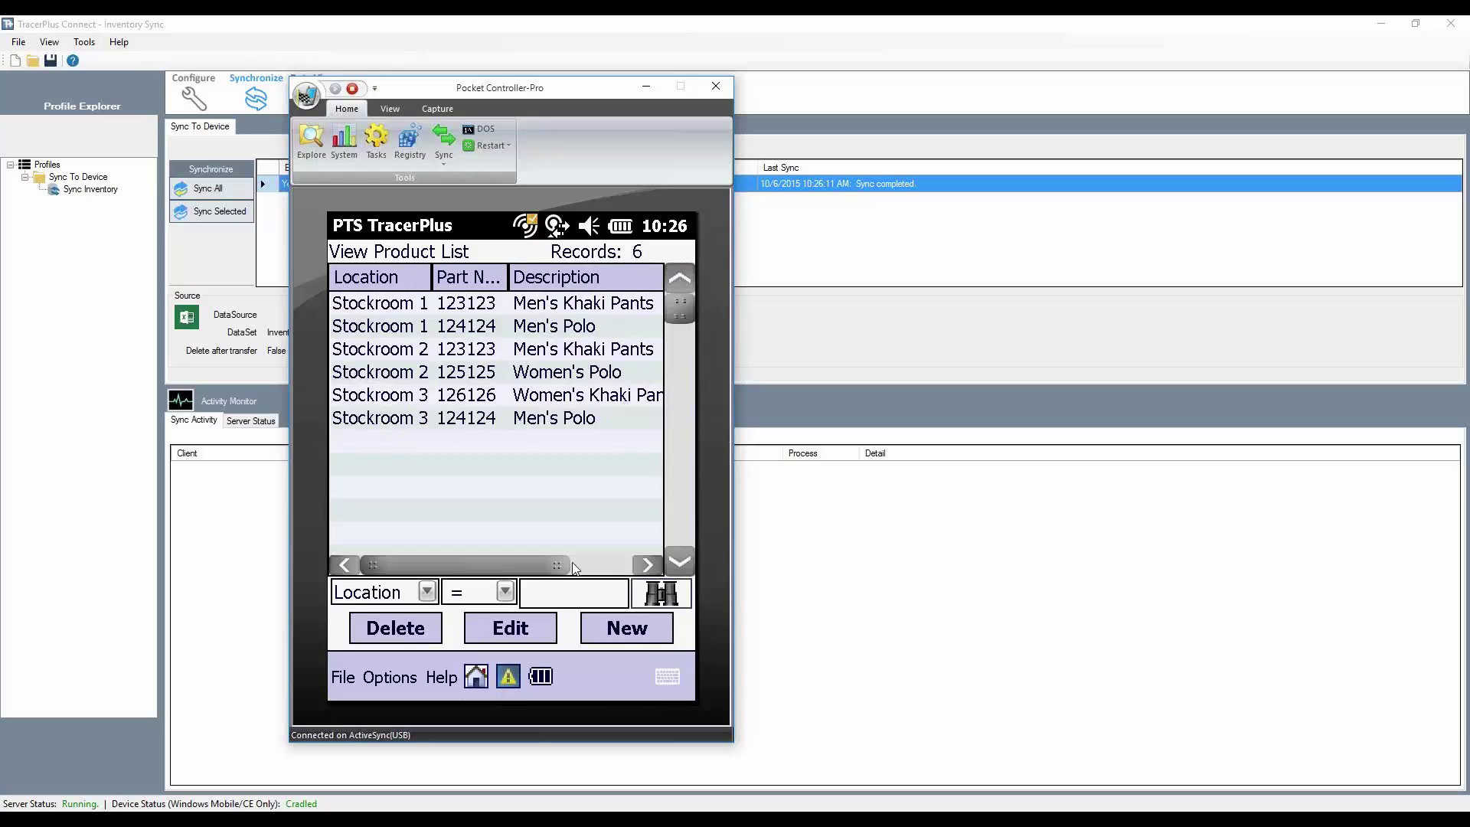
click(601, 563)
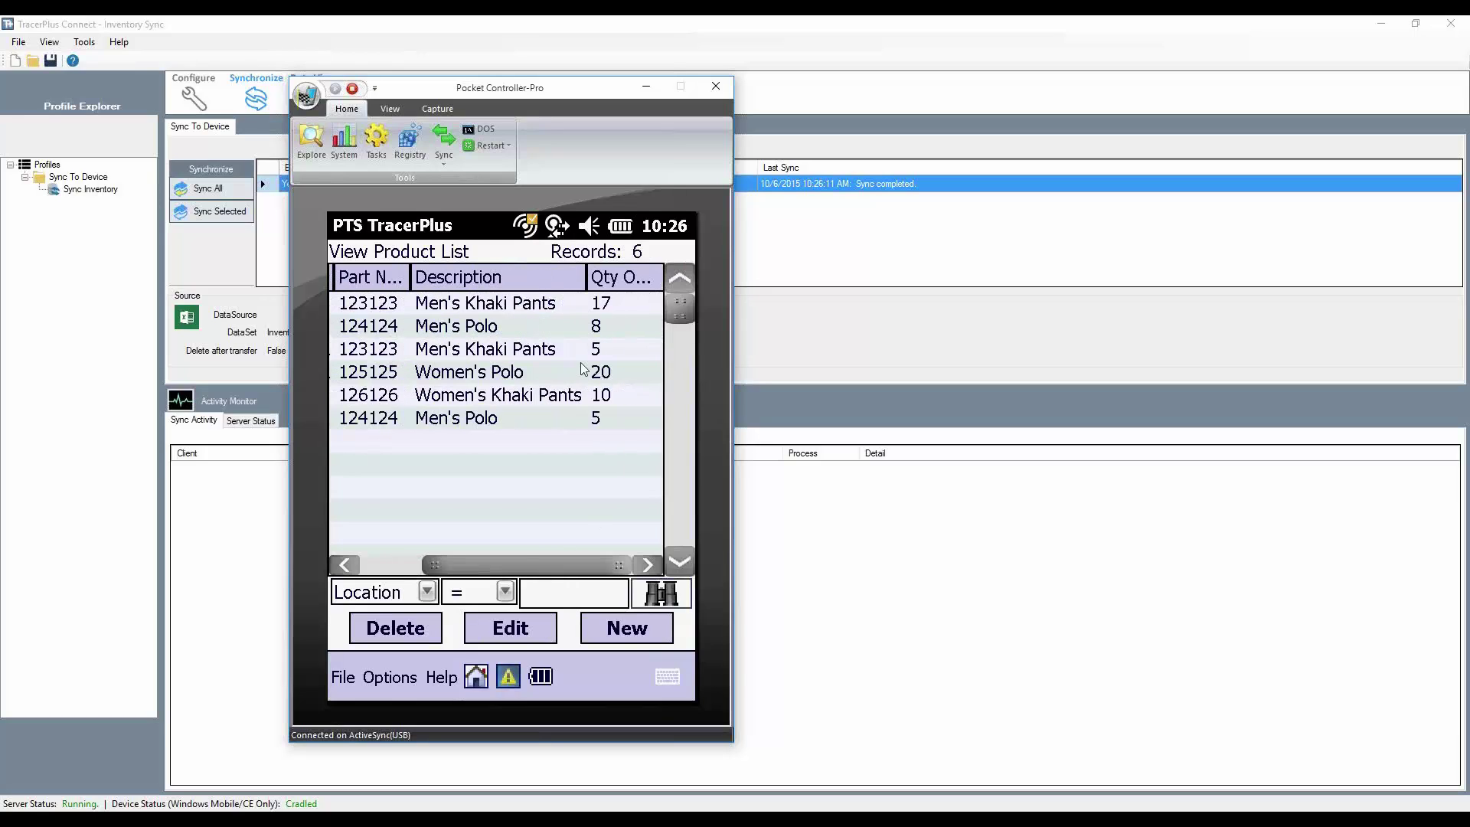
click(602, 309)
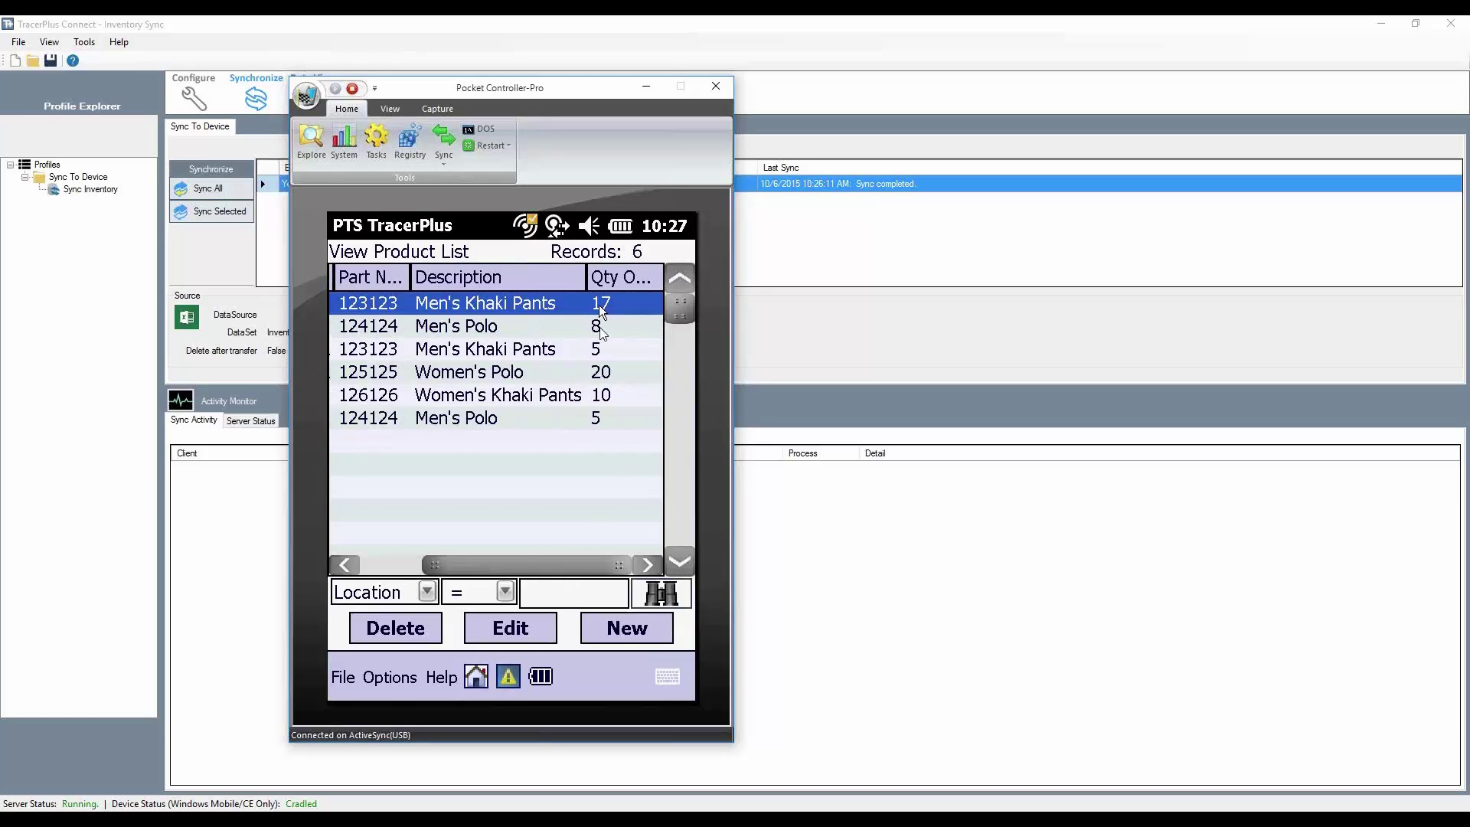
click(602, 328)
click(607, 373)
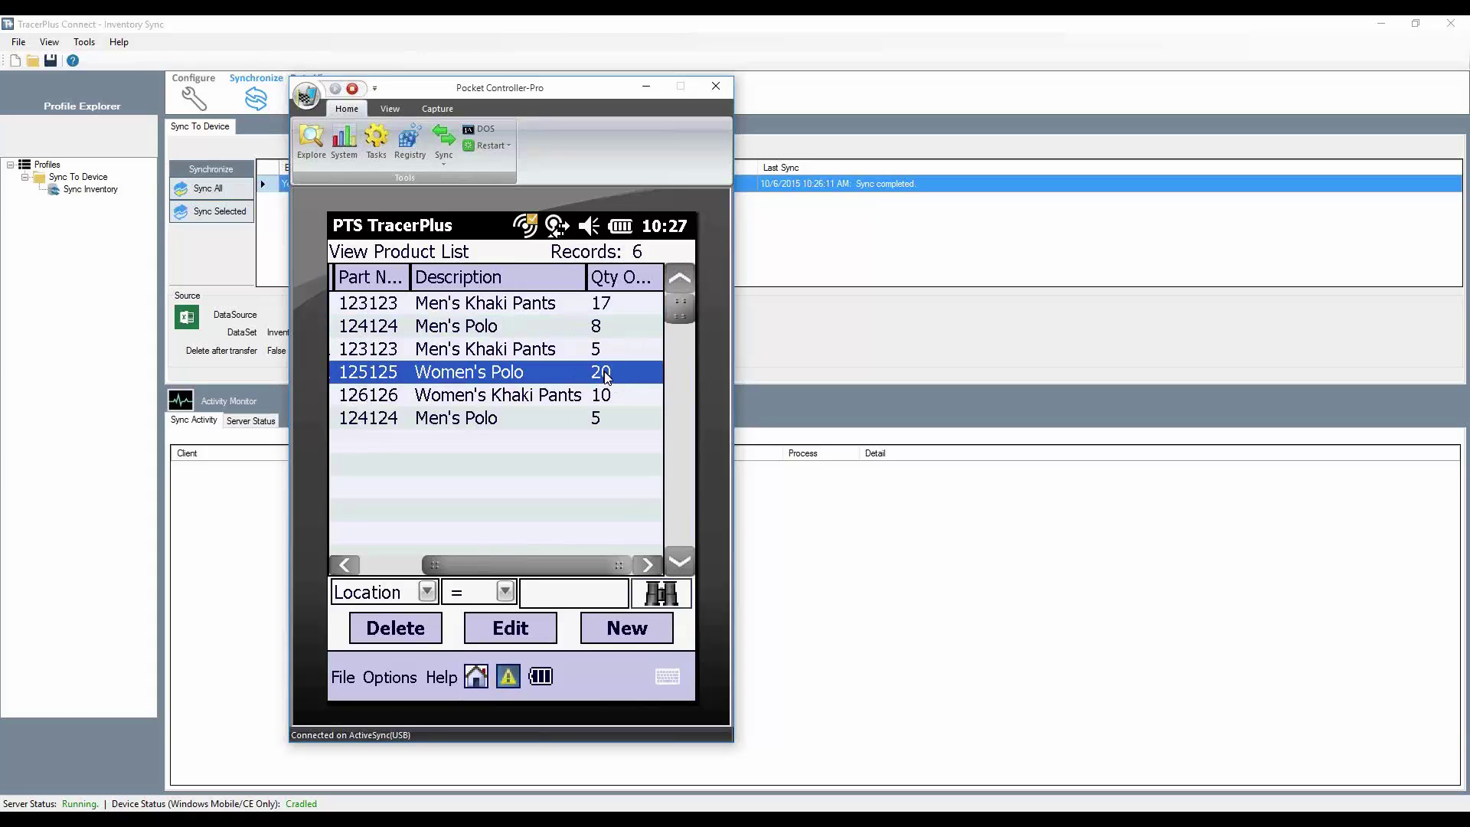
click(476, 677)
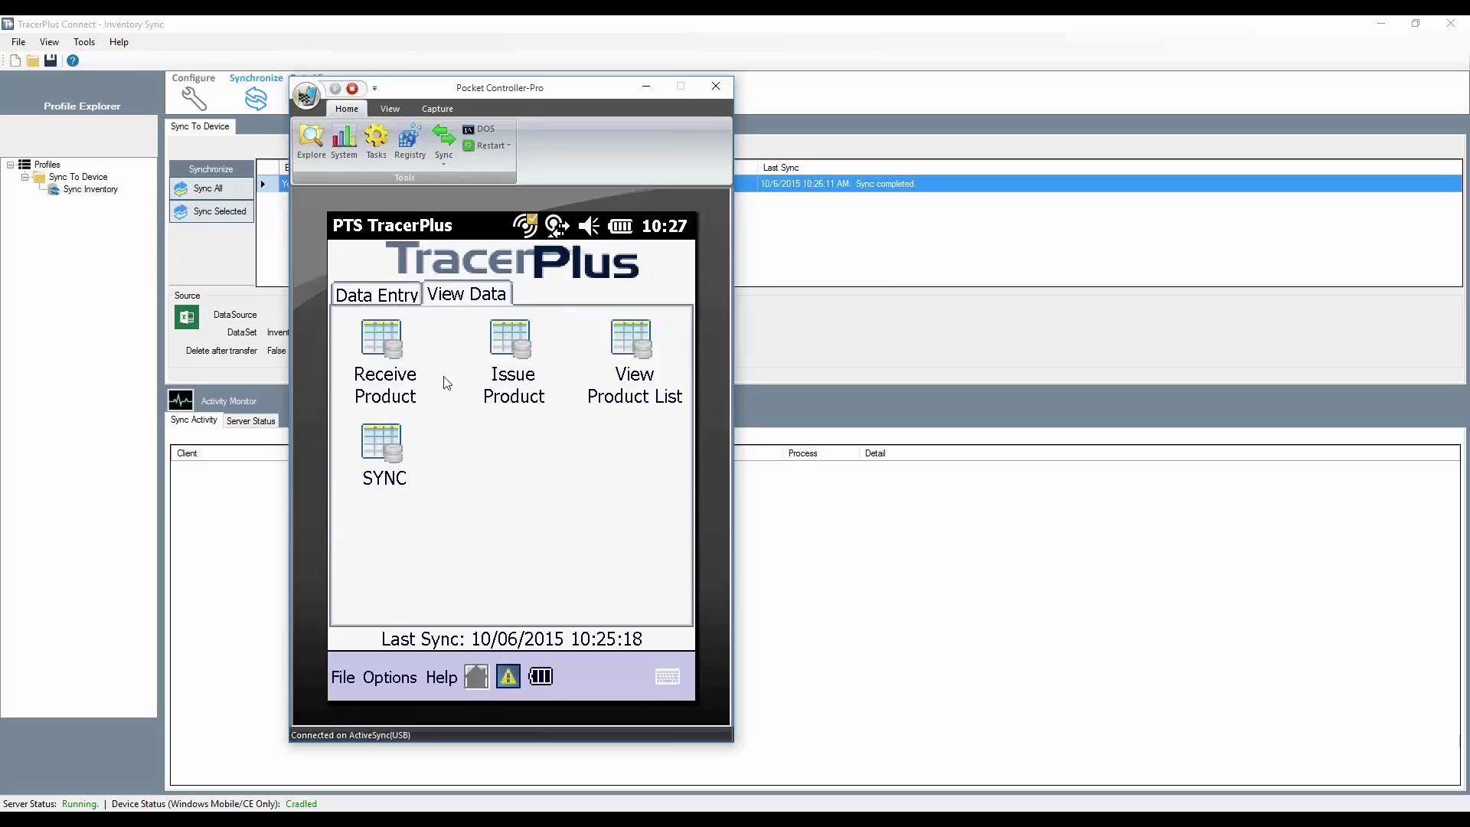
Enter and save an Issue Product record for part number 123123, issued from Stockroom 2 with a quantity of 3.
click(379, 295)
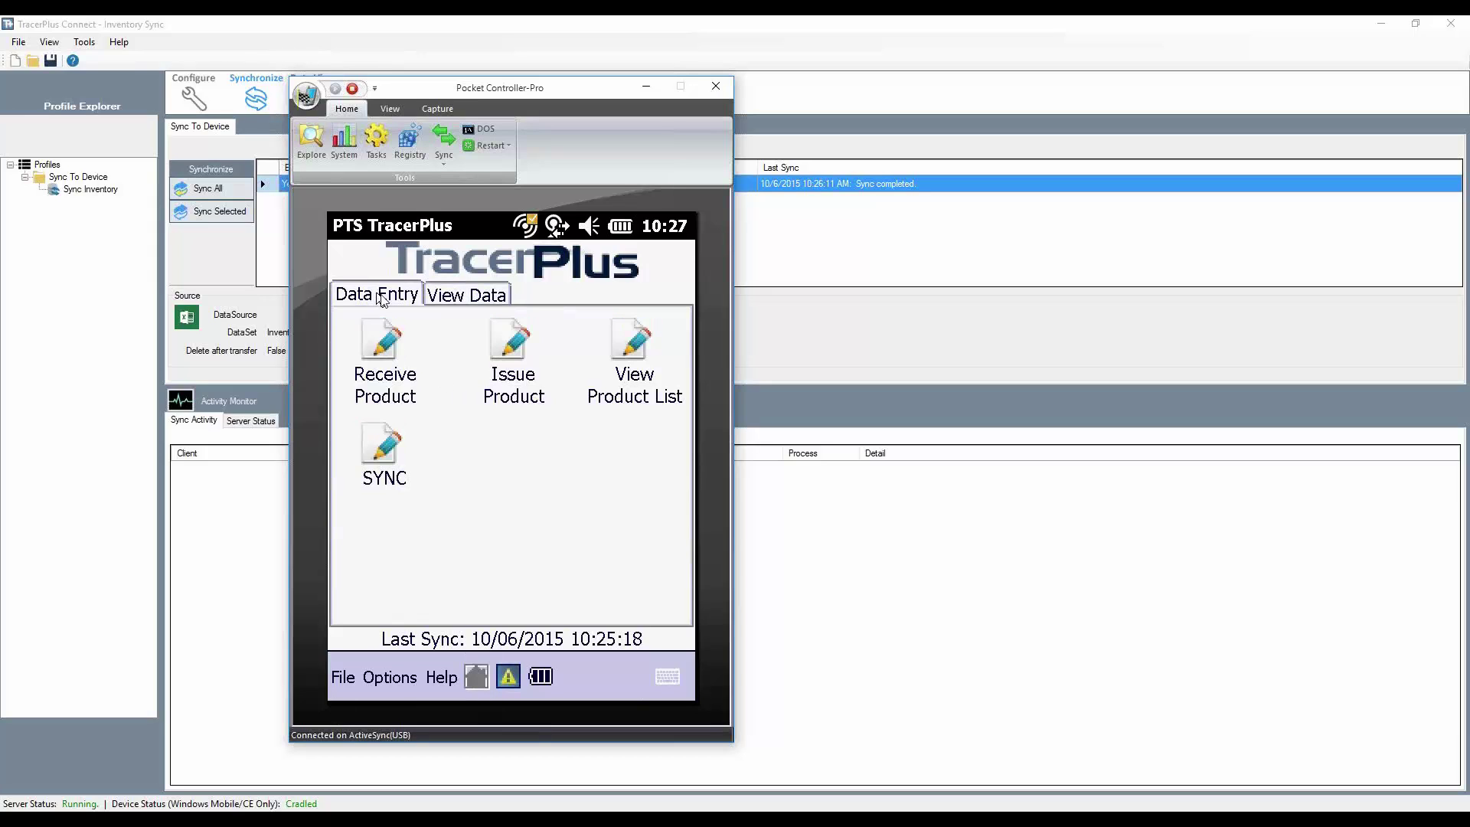
click(507, 344)
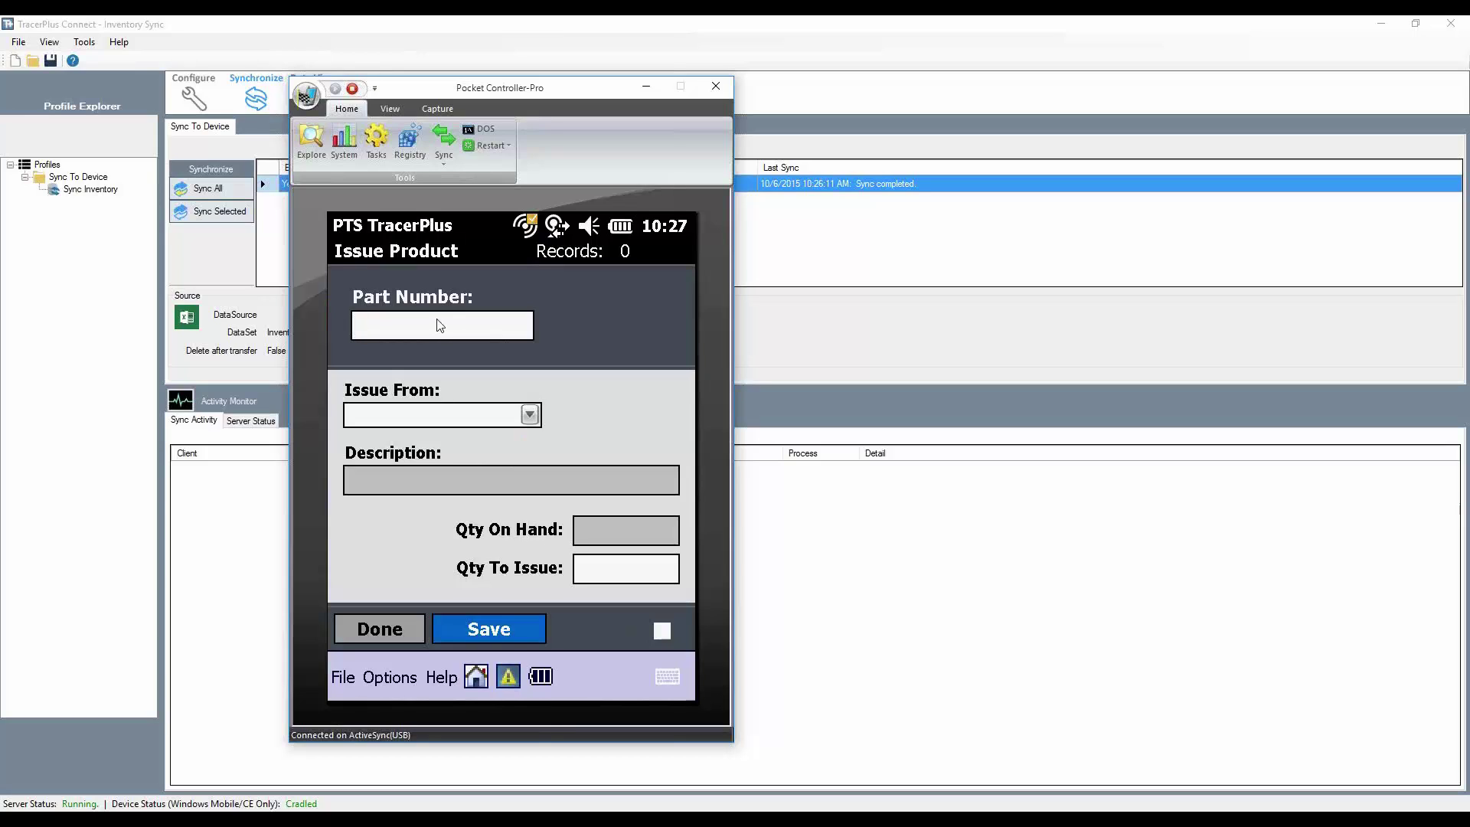
text(123123)
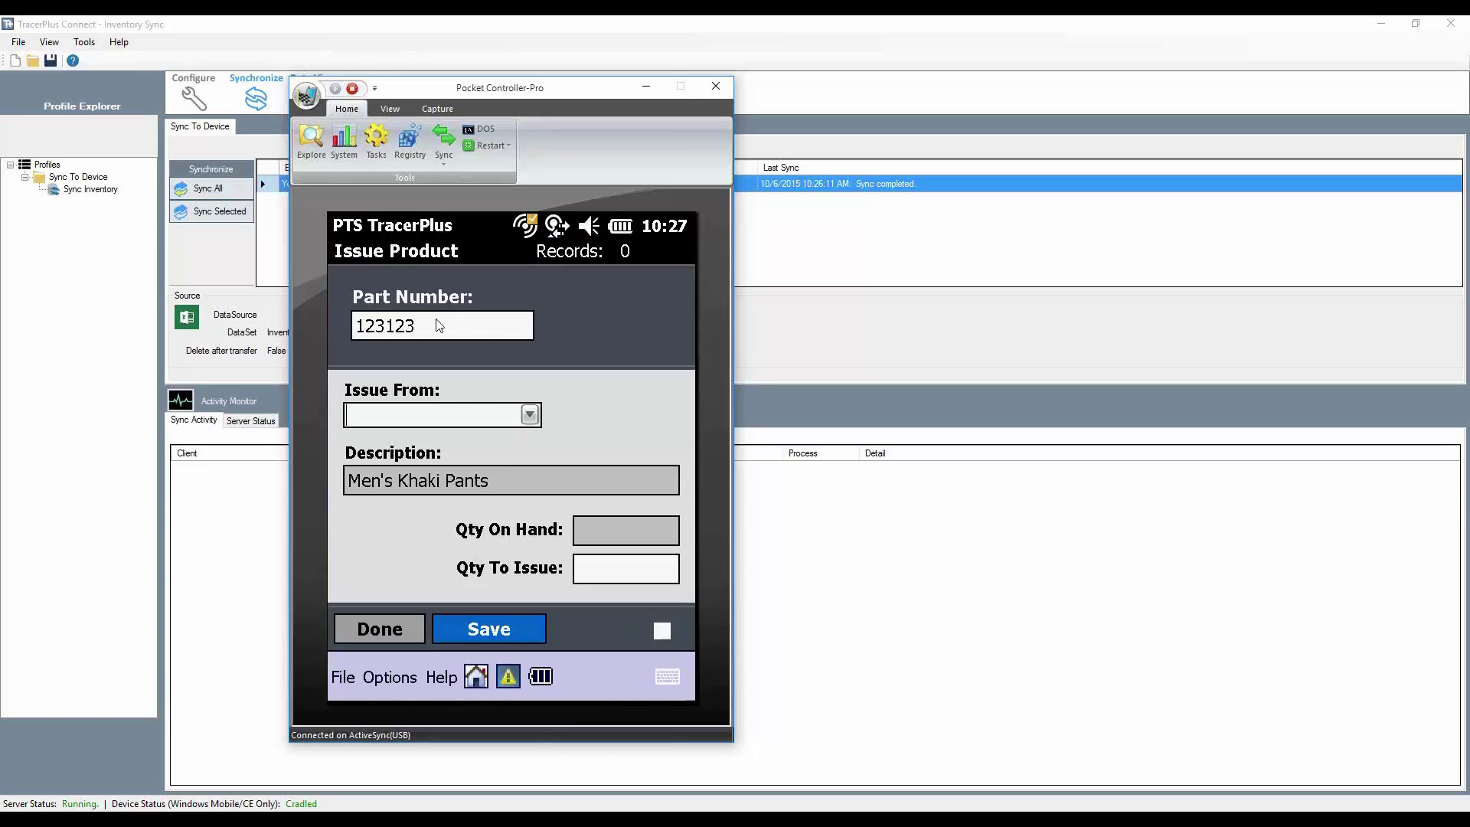
click(529, 415)
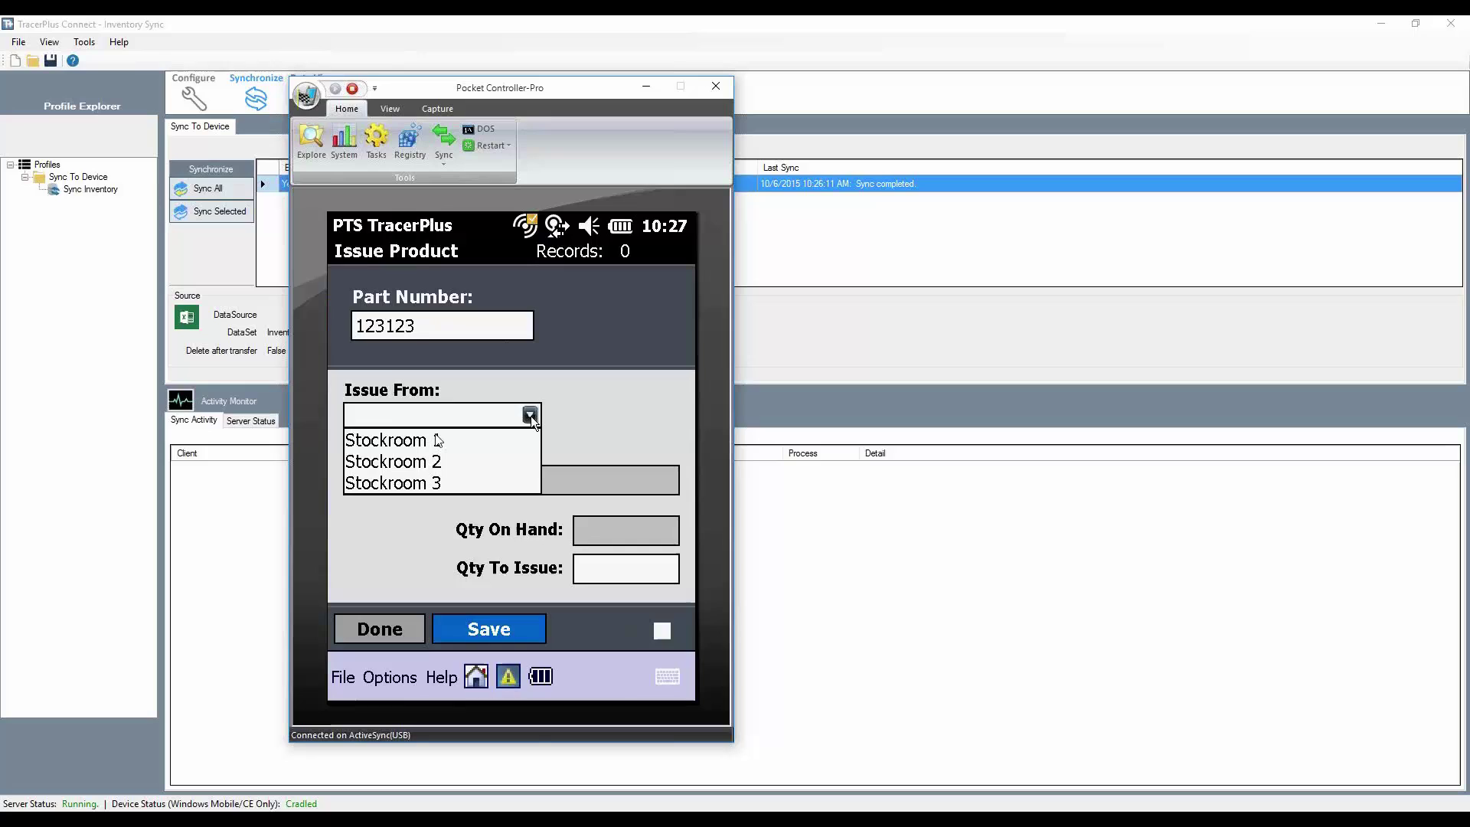
click(393, 461)
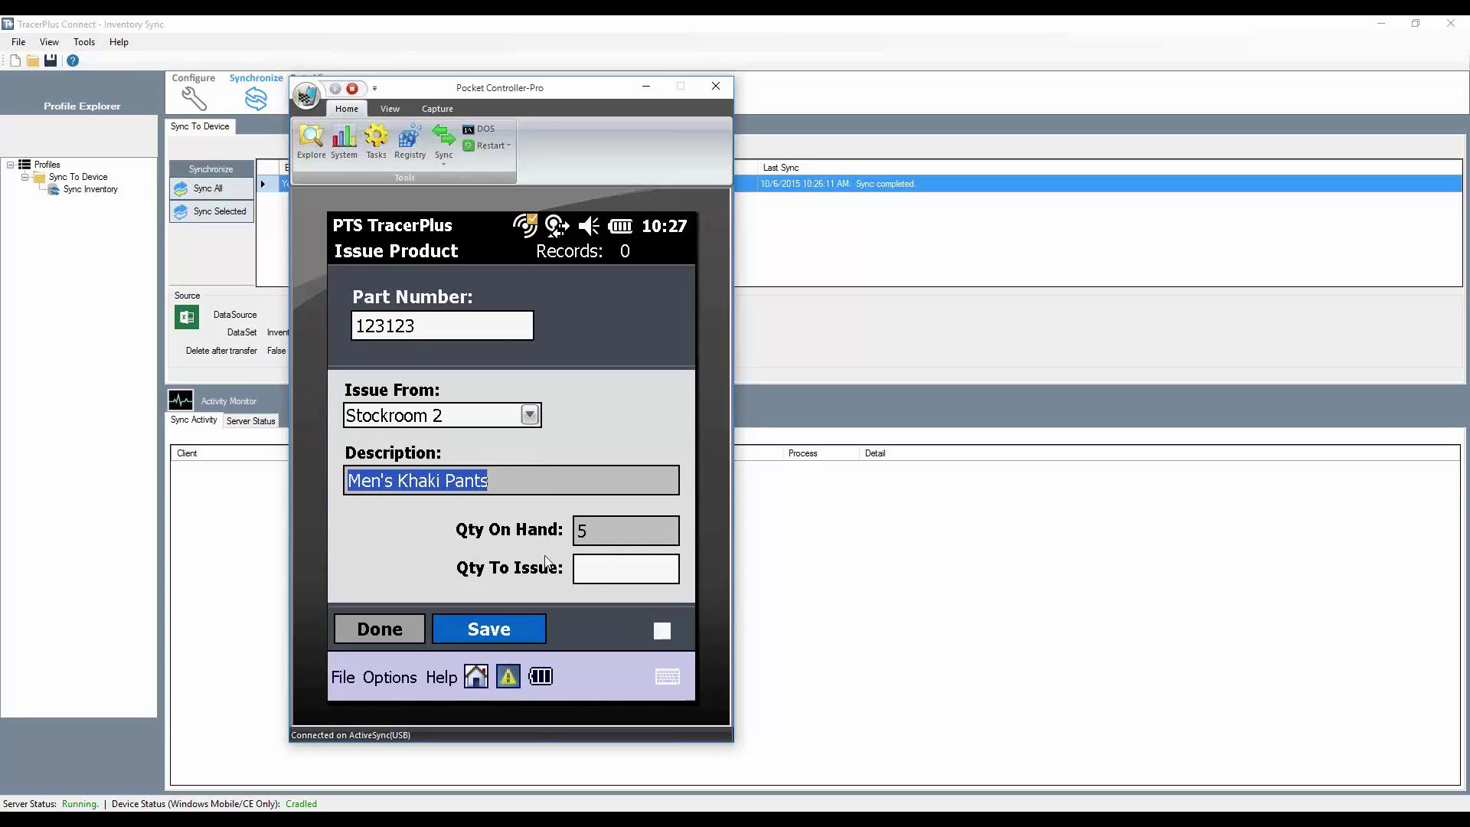
click(598, 576)
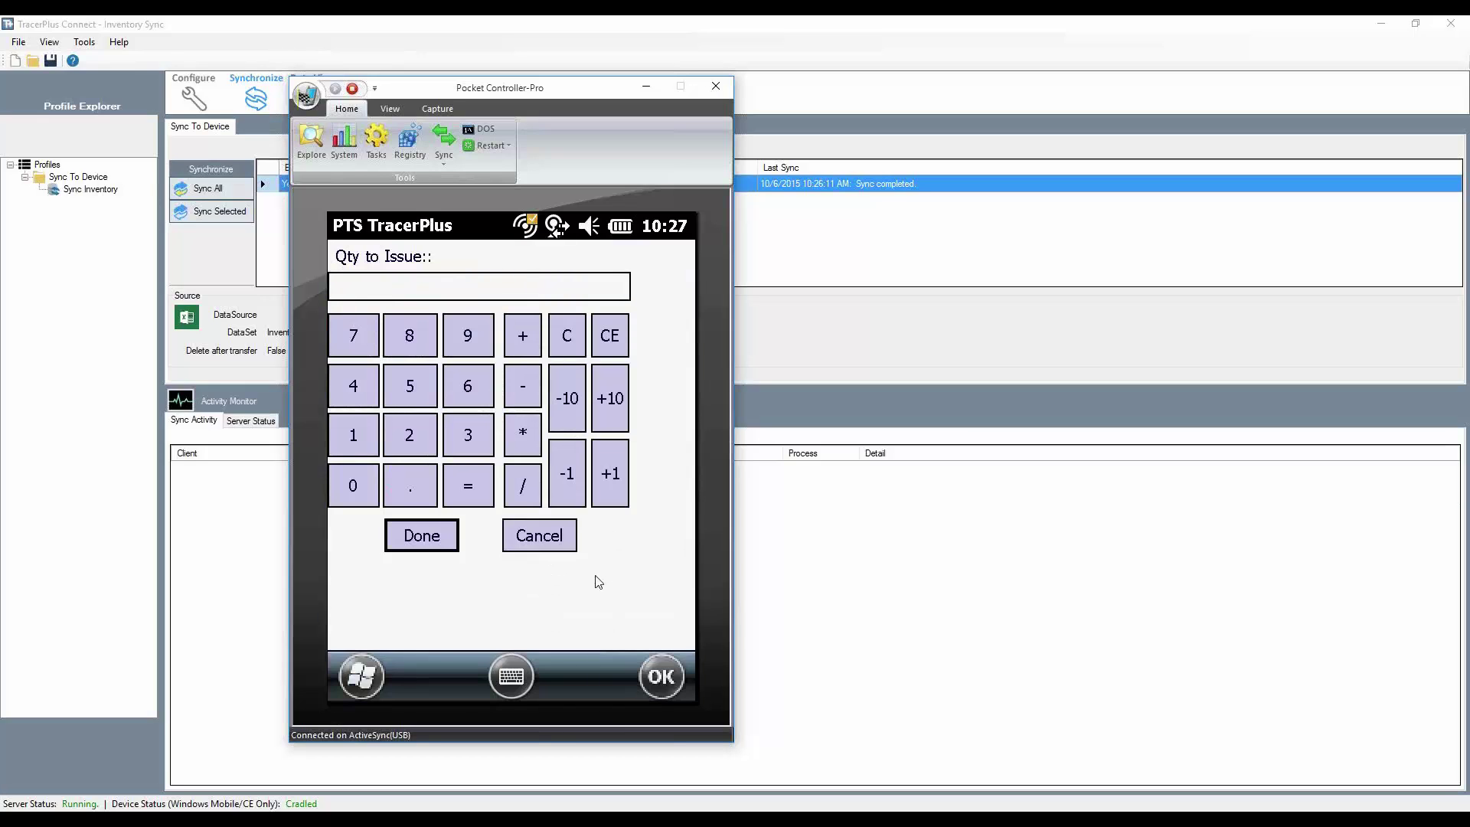
click(467, 435)
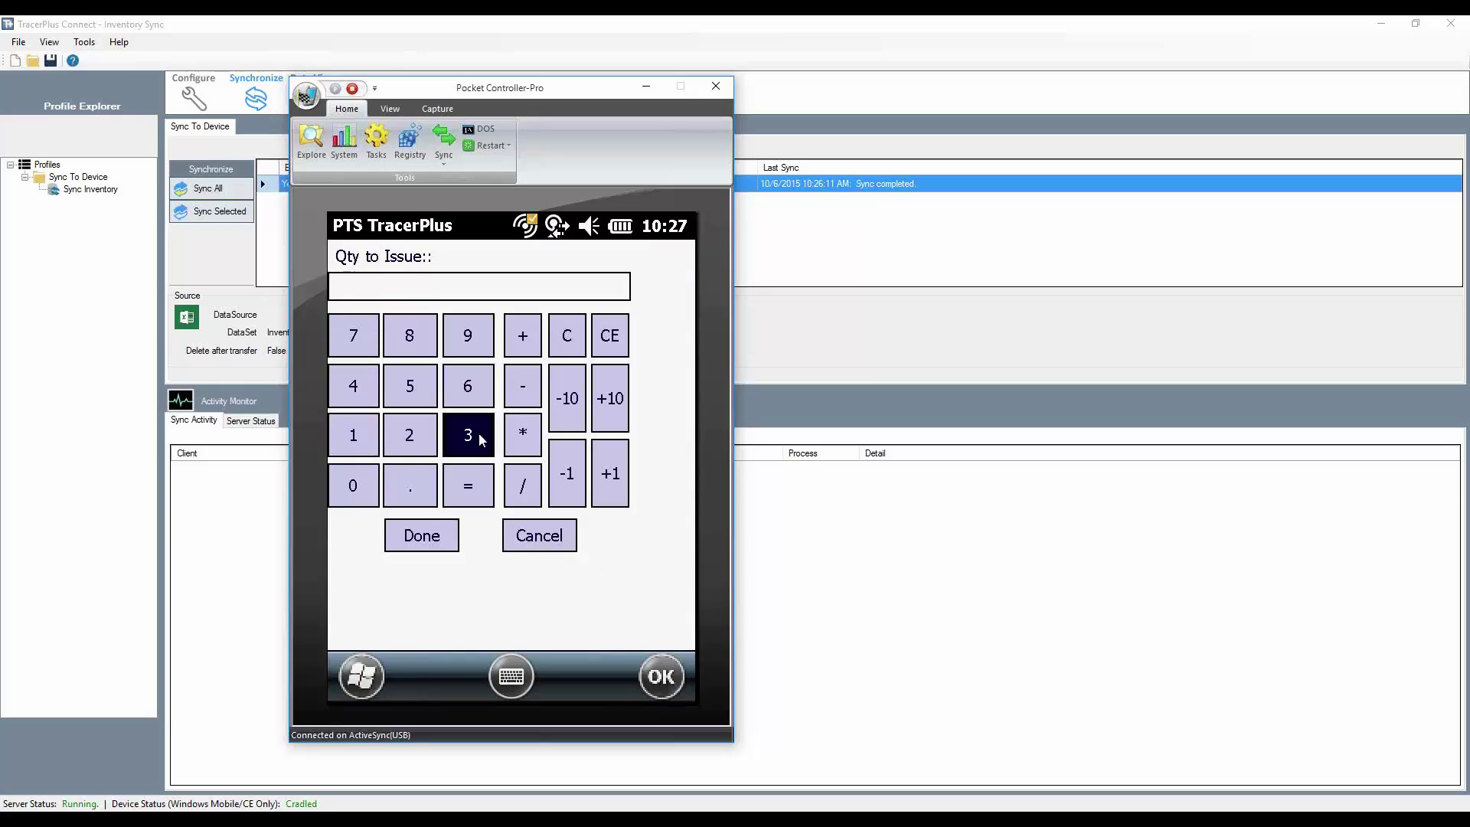
click(421, 535)
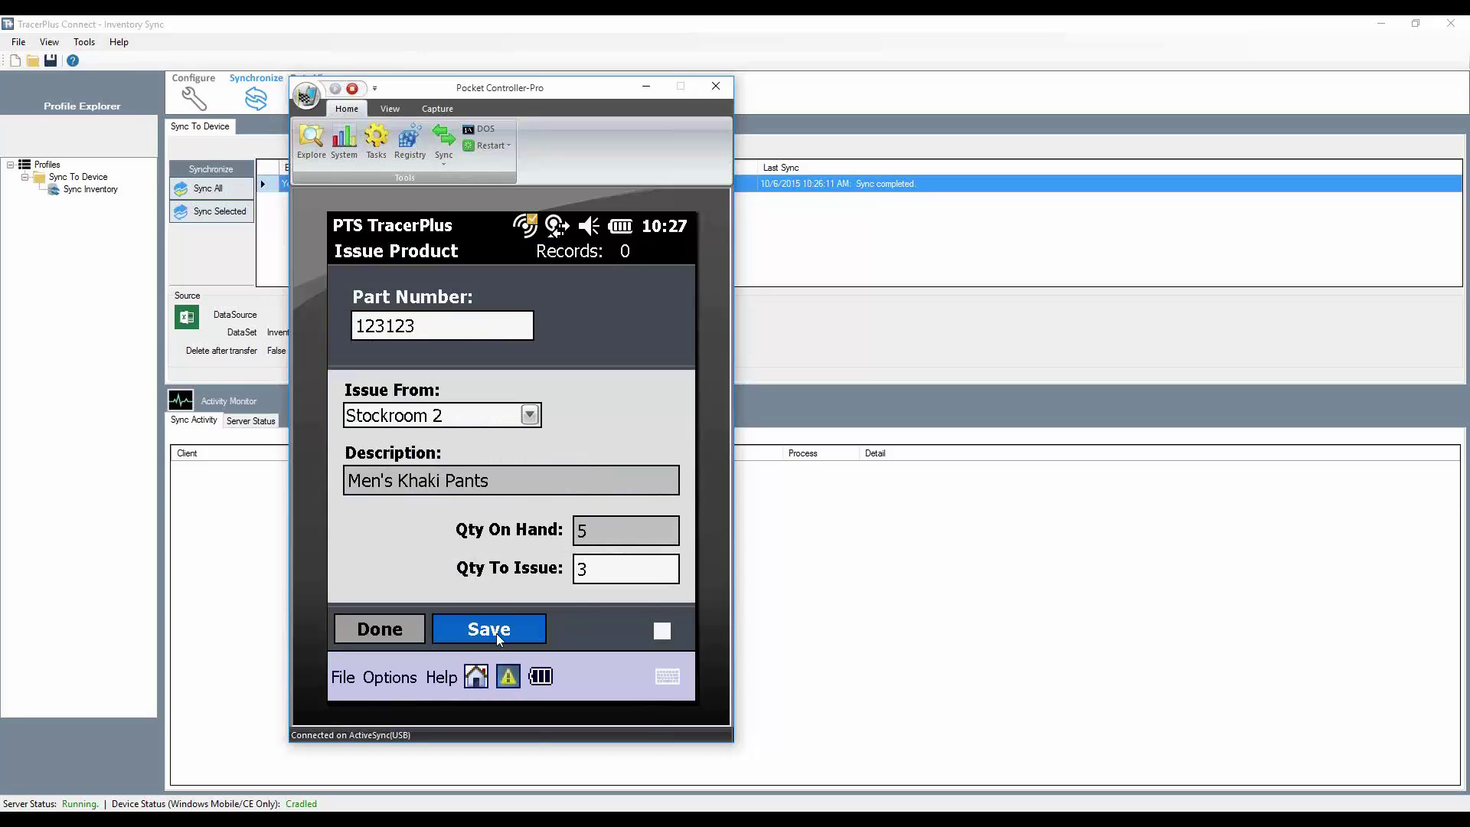
click(496, 631)
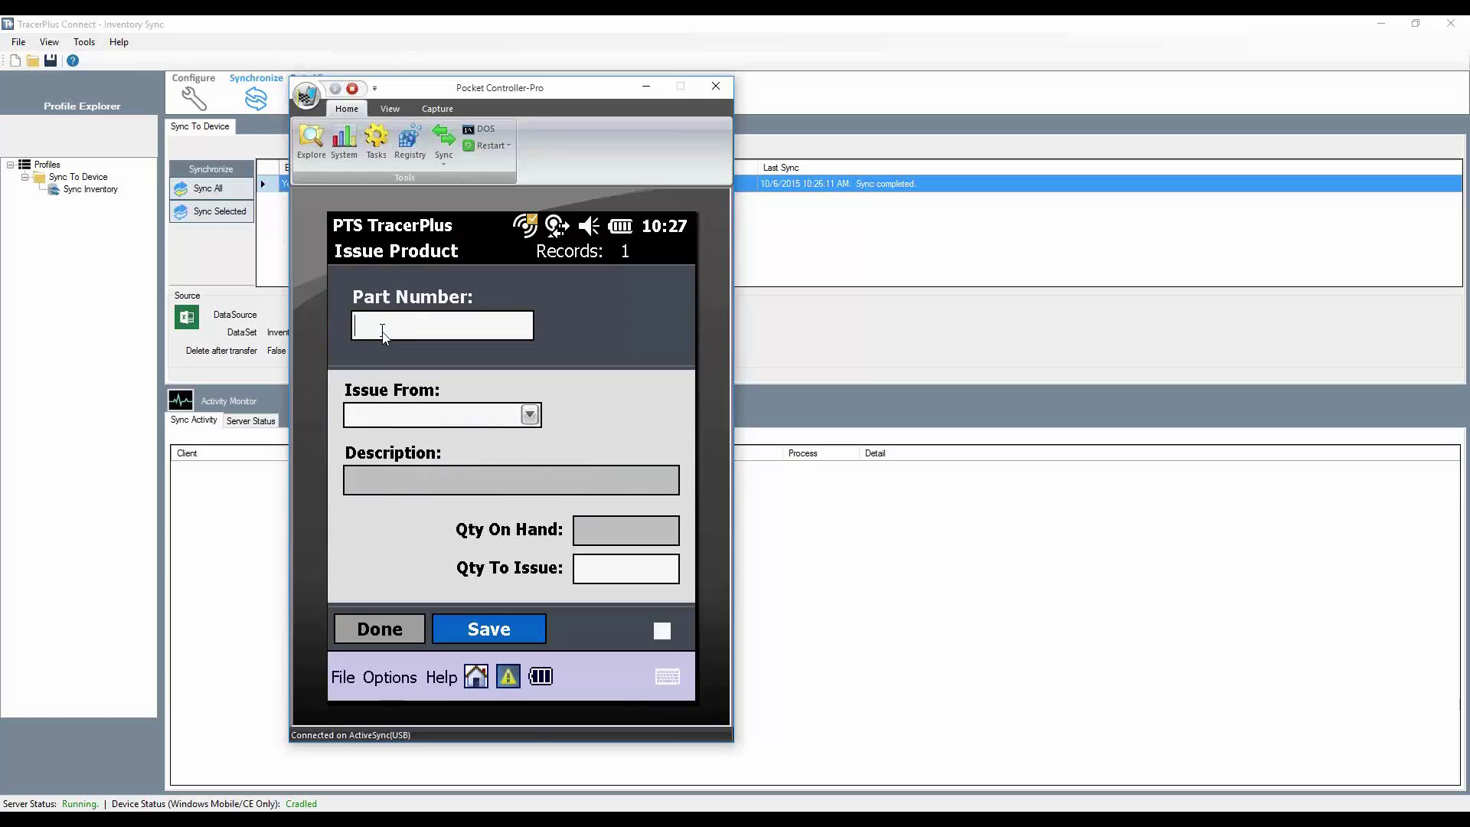
Save a second Issue Product record for part number 126126, Stockroom 3, quantity 6, and finish the data entry session.
text(126126)
key(Tab)
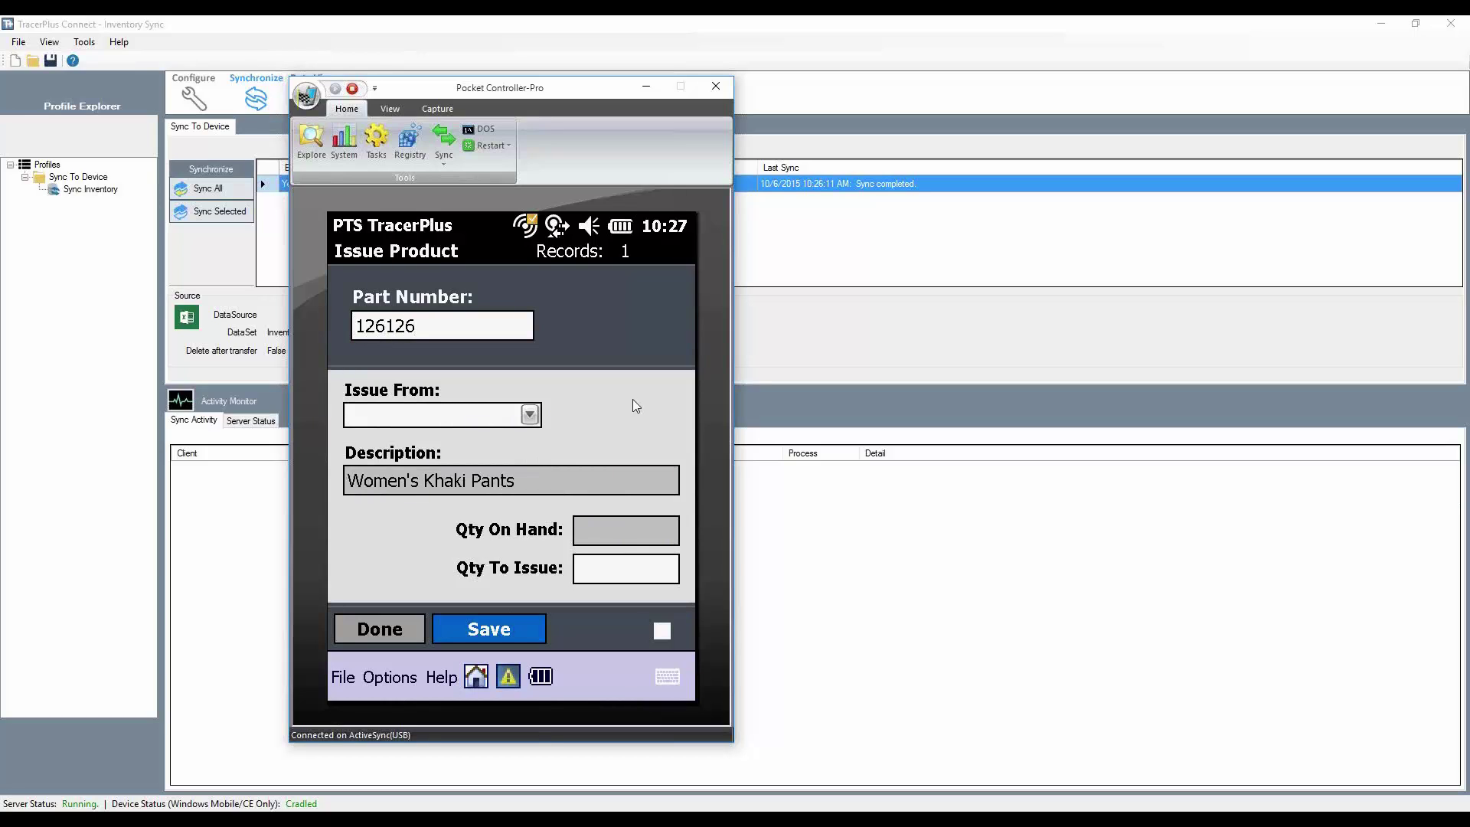
click(529, 415)
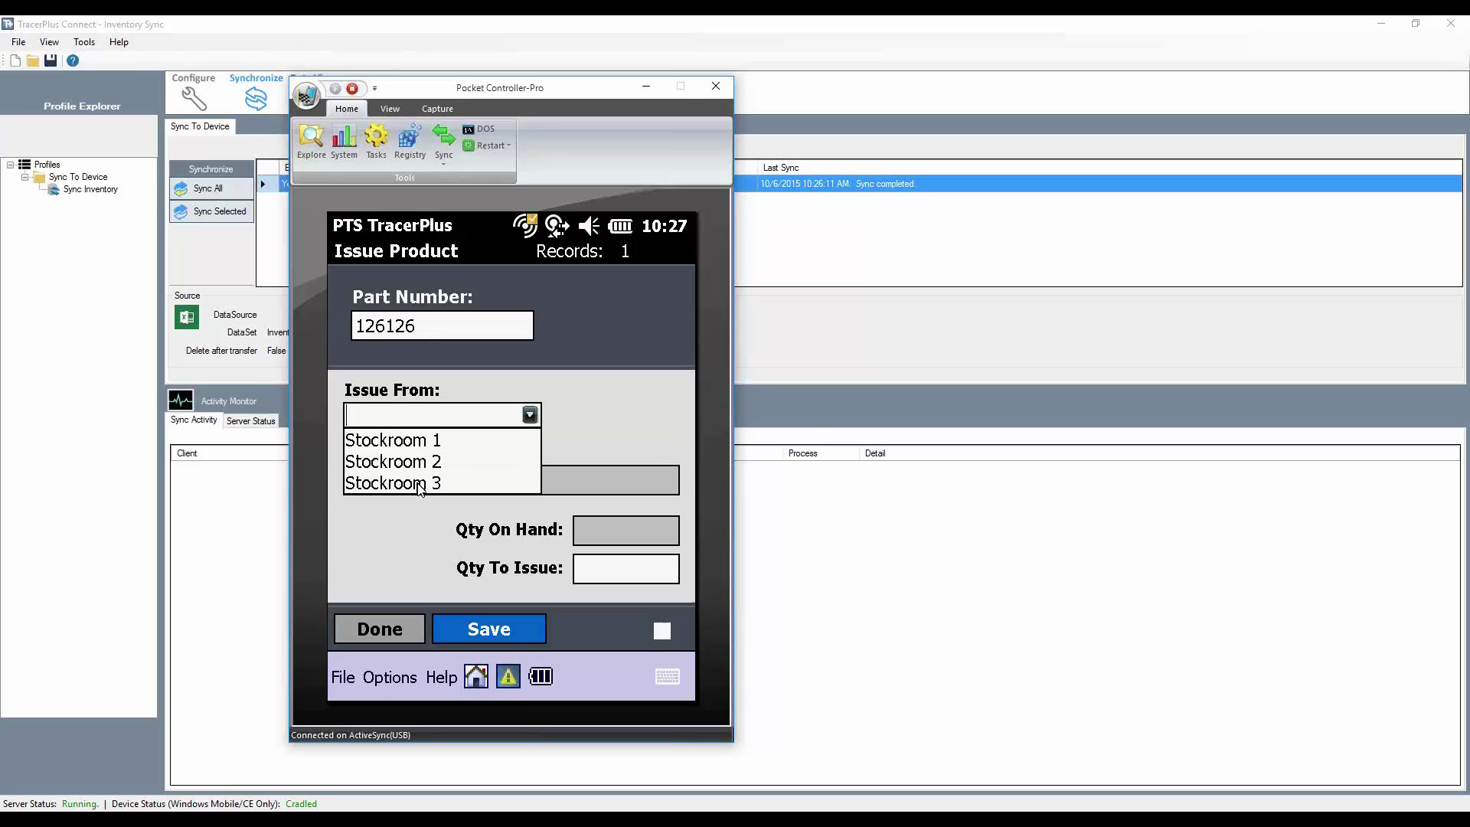
click(419, 483)
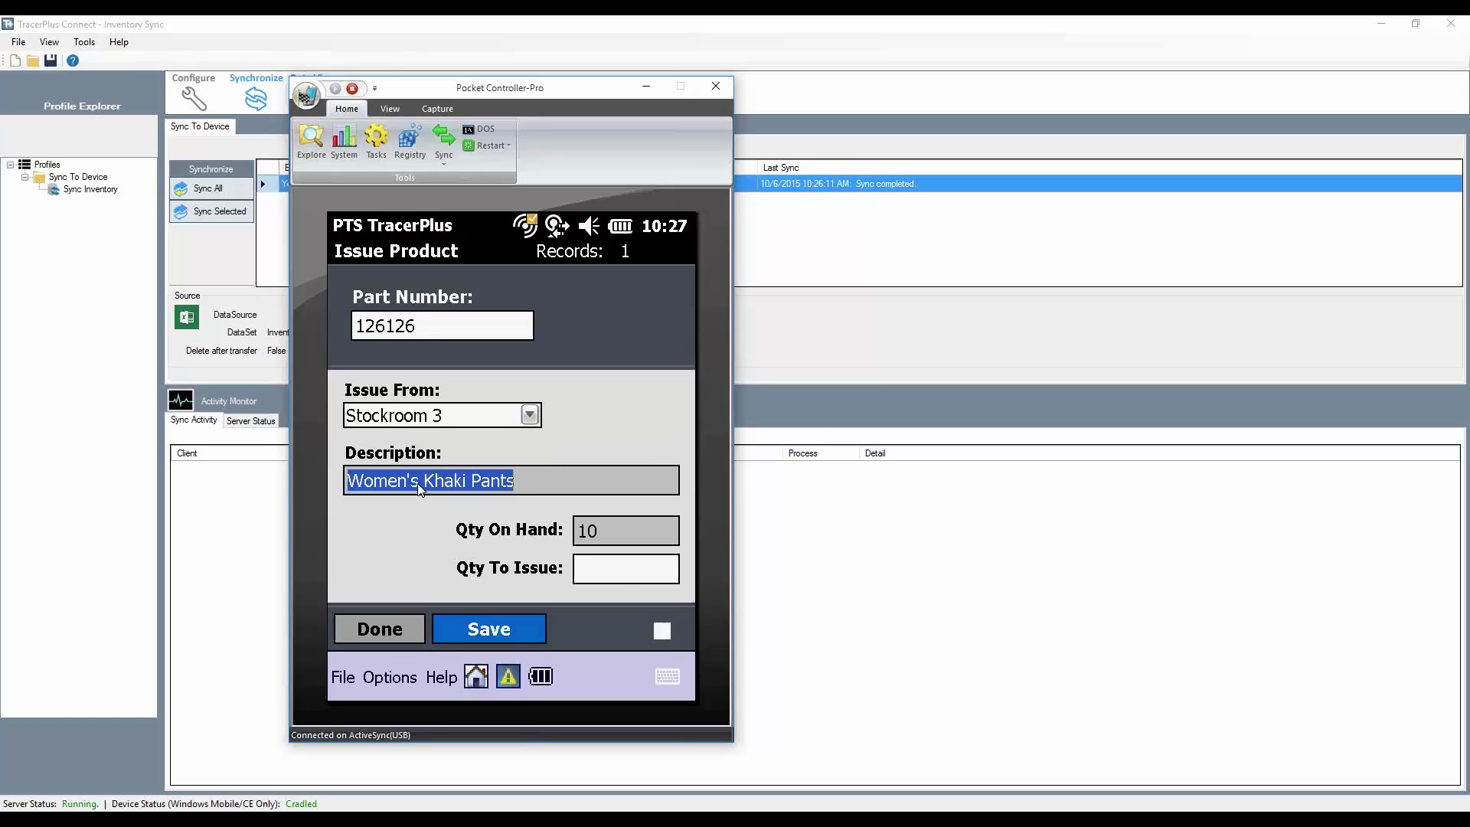
click(595, 576)
text(6)
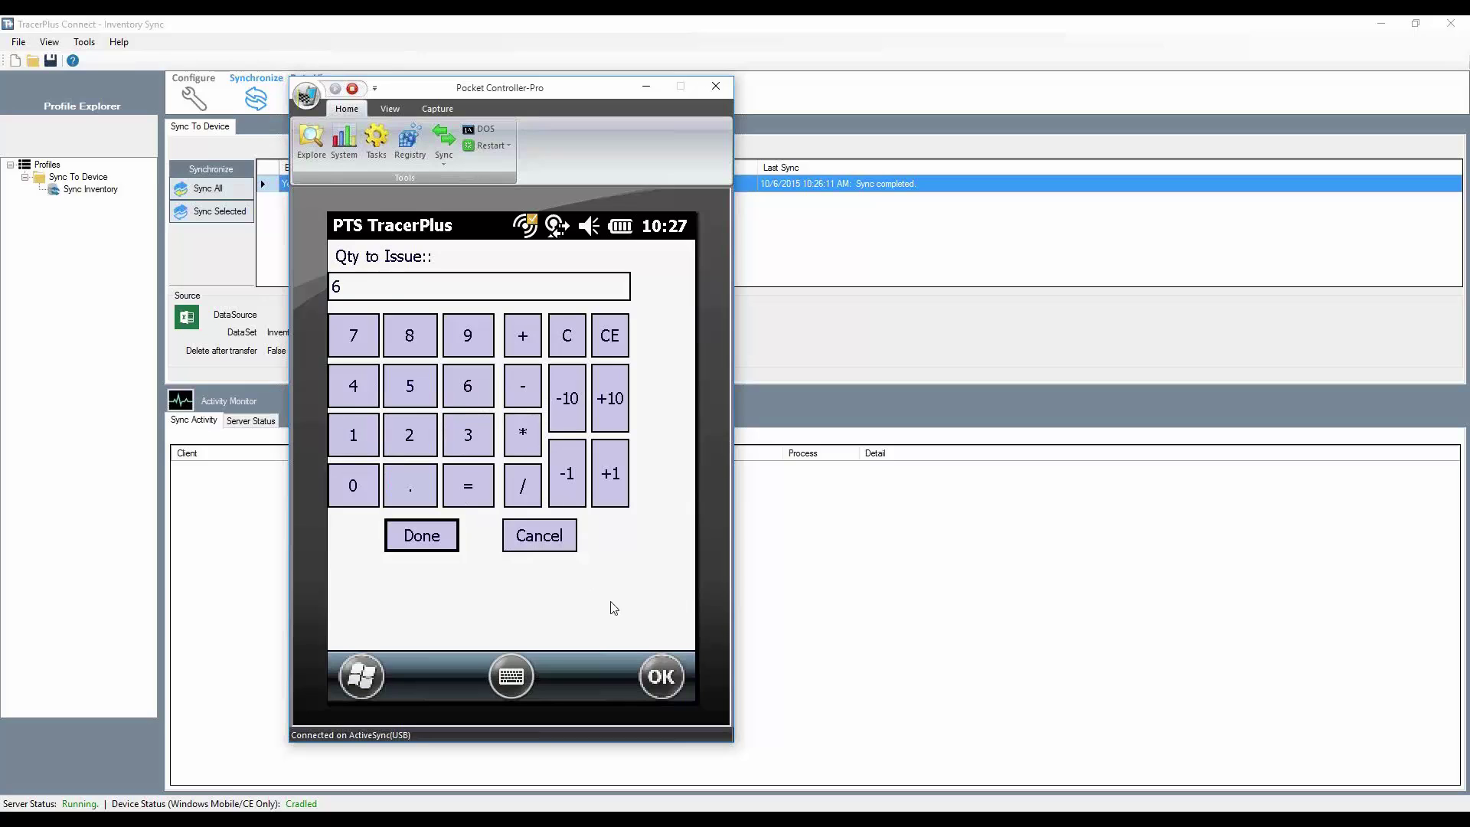
click(419, 544)
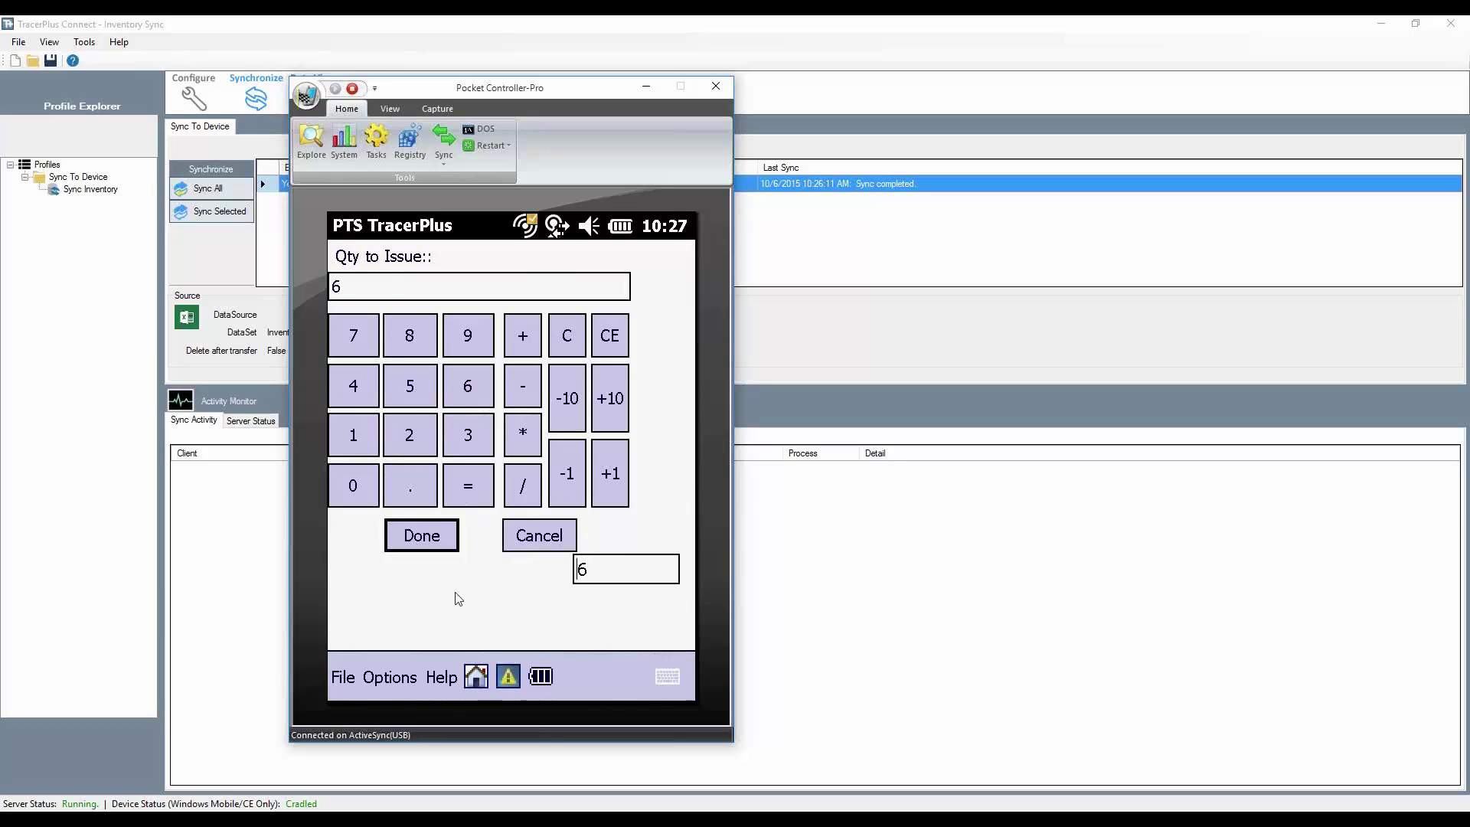
click(487, 641)
click(387, 634)
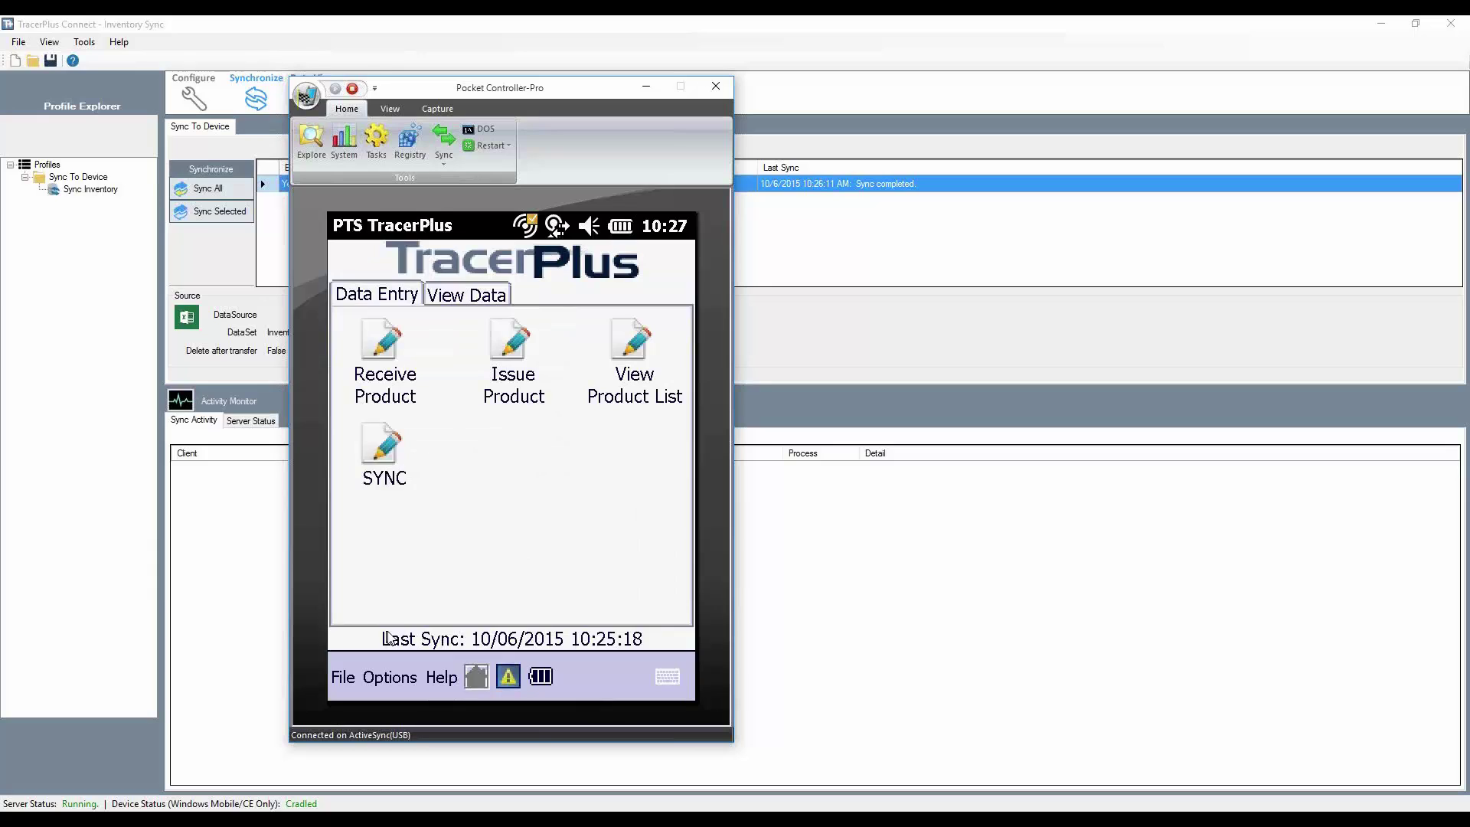
Review the saved Issue Product records, check the issued parts' on-hand quantities in View Product List, and return to the home screen.
click(454, 295)
click(515, 346)
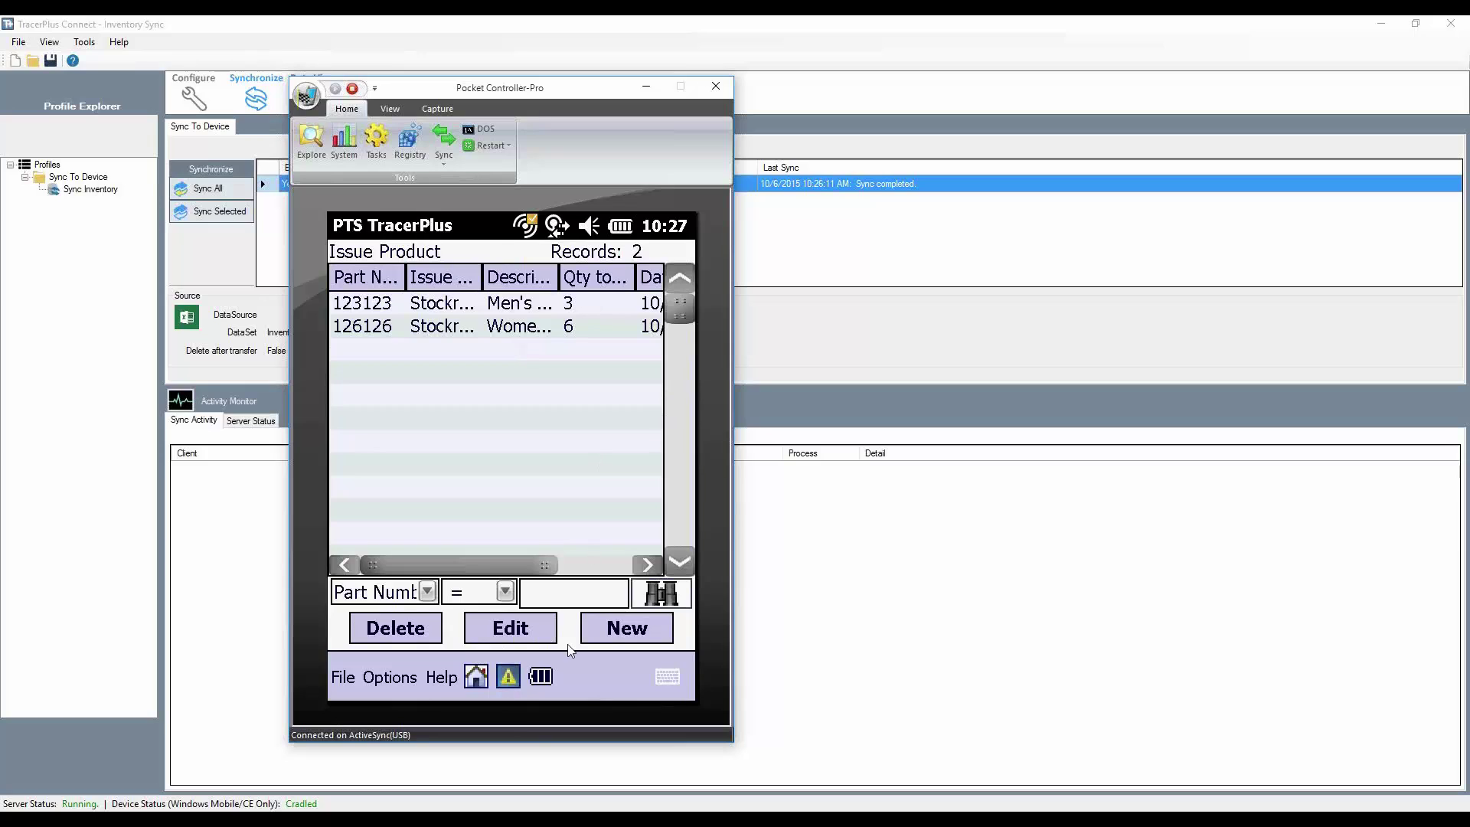
click(477, 676)
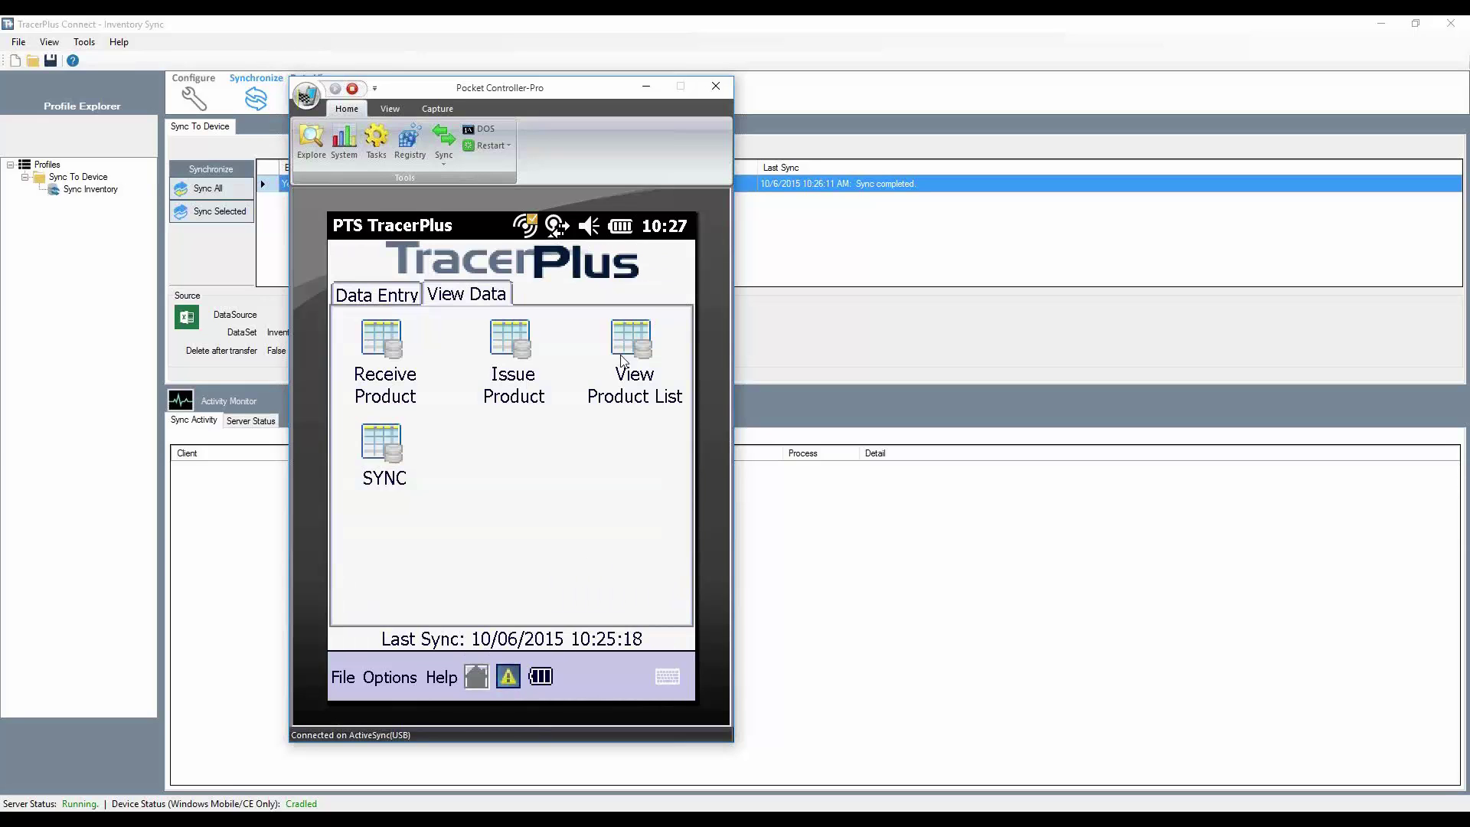
click(628, 348)
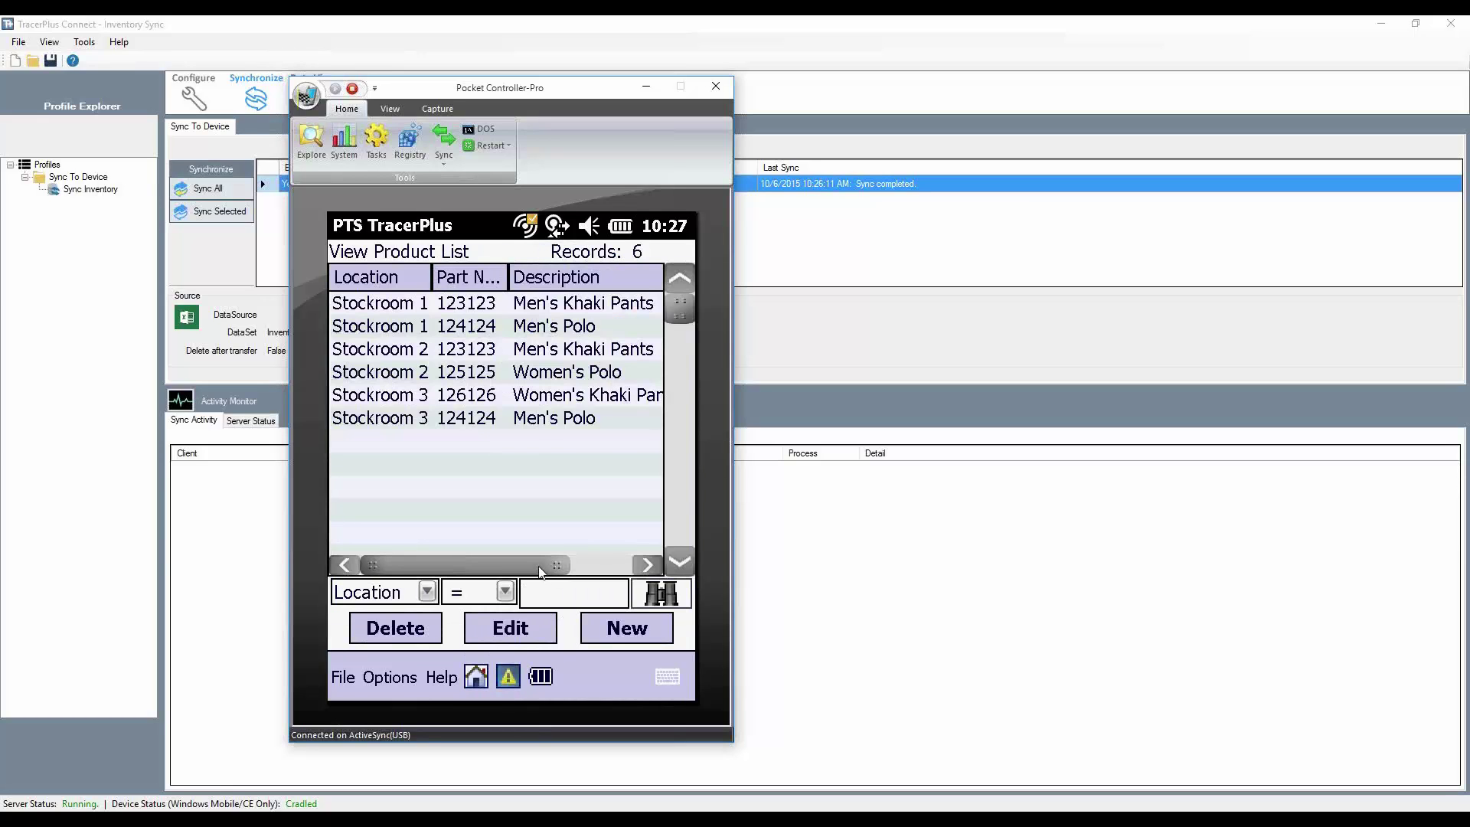
drag(545, 571, 605, 571)
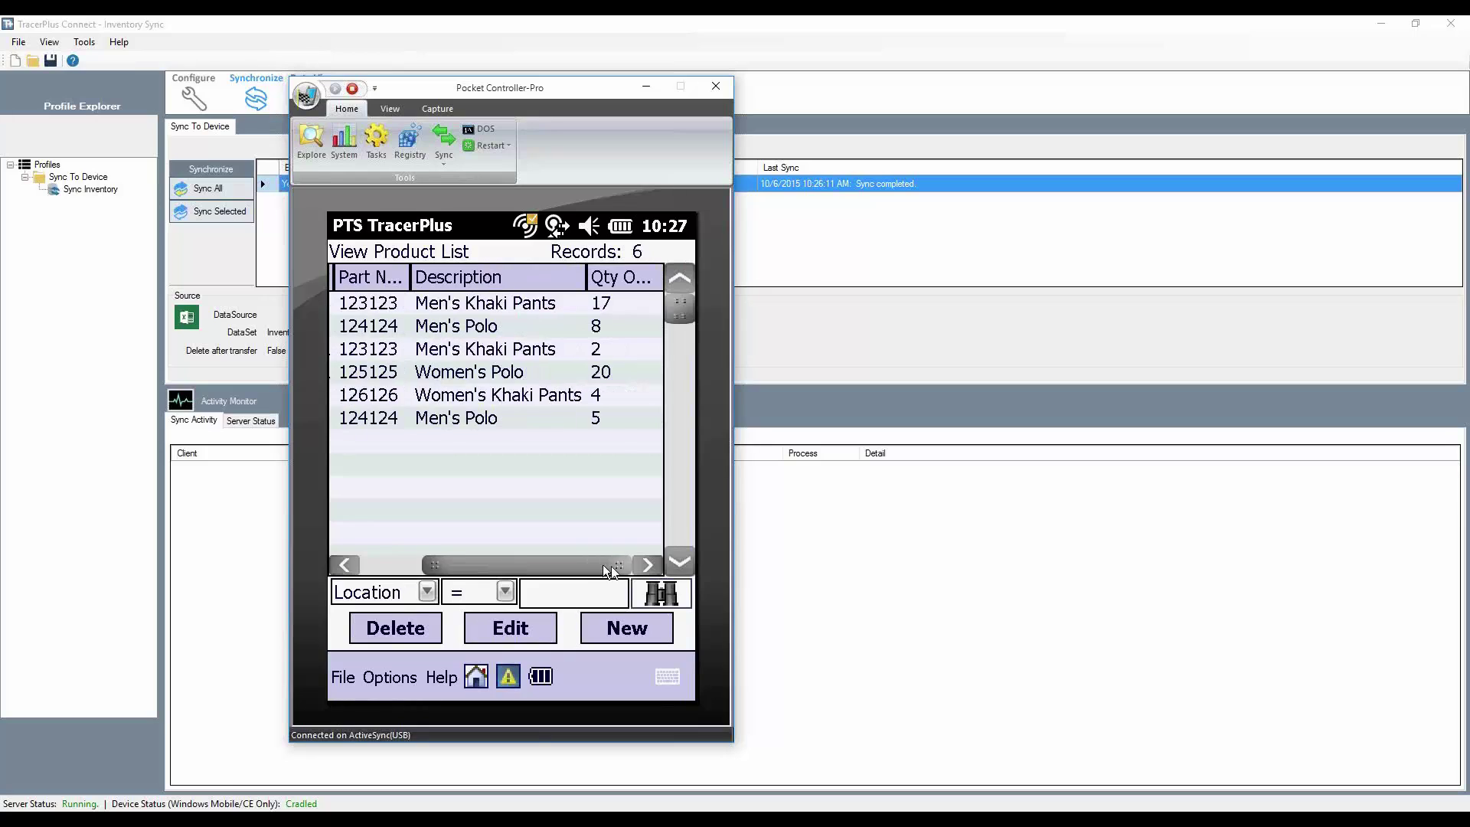
click(617, 349)
click(611, 399)
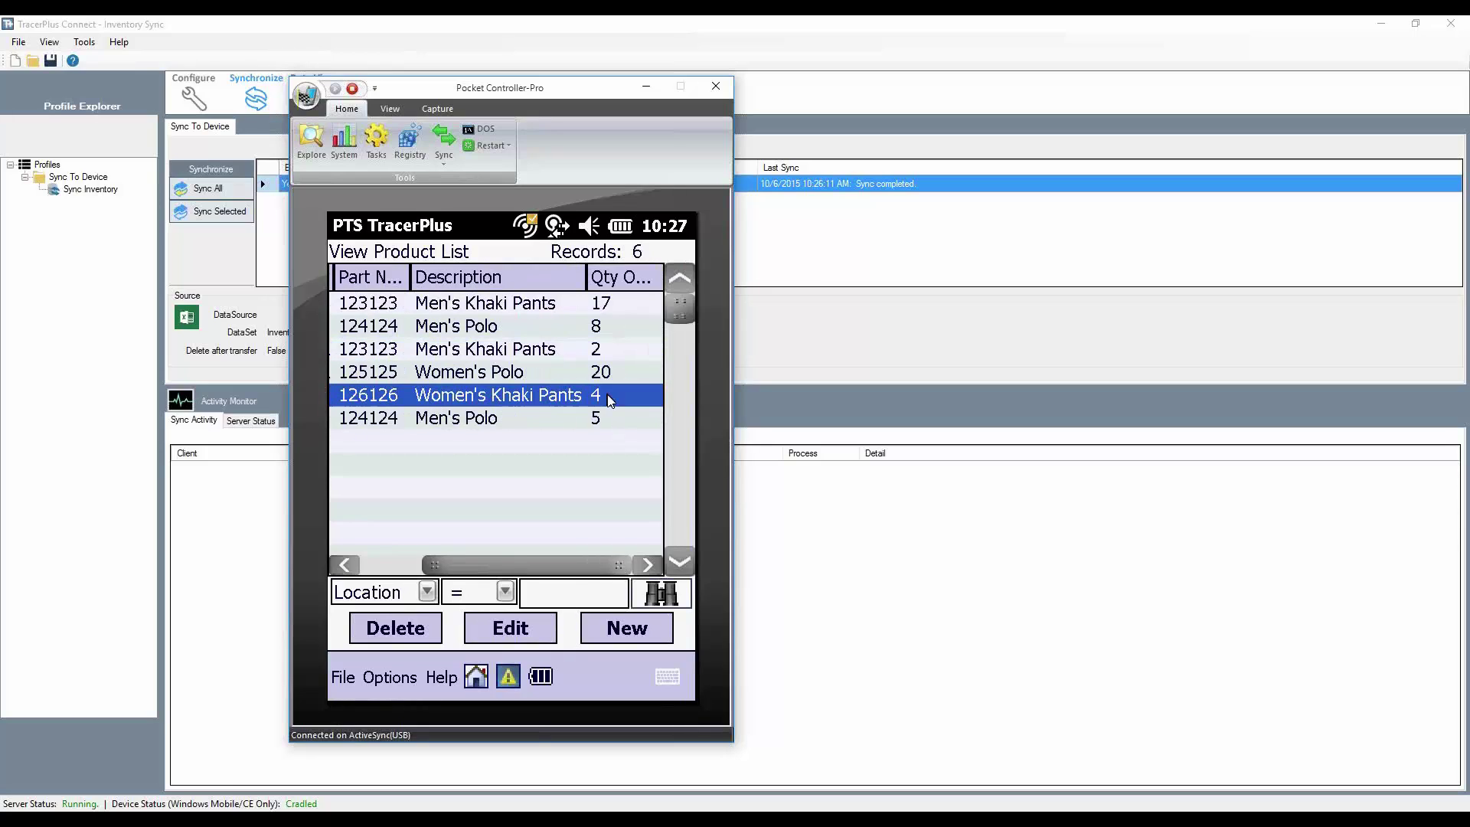
click(476, 678)
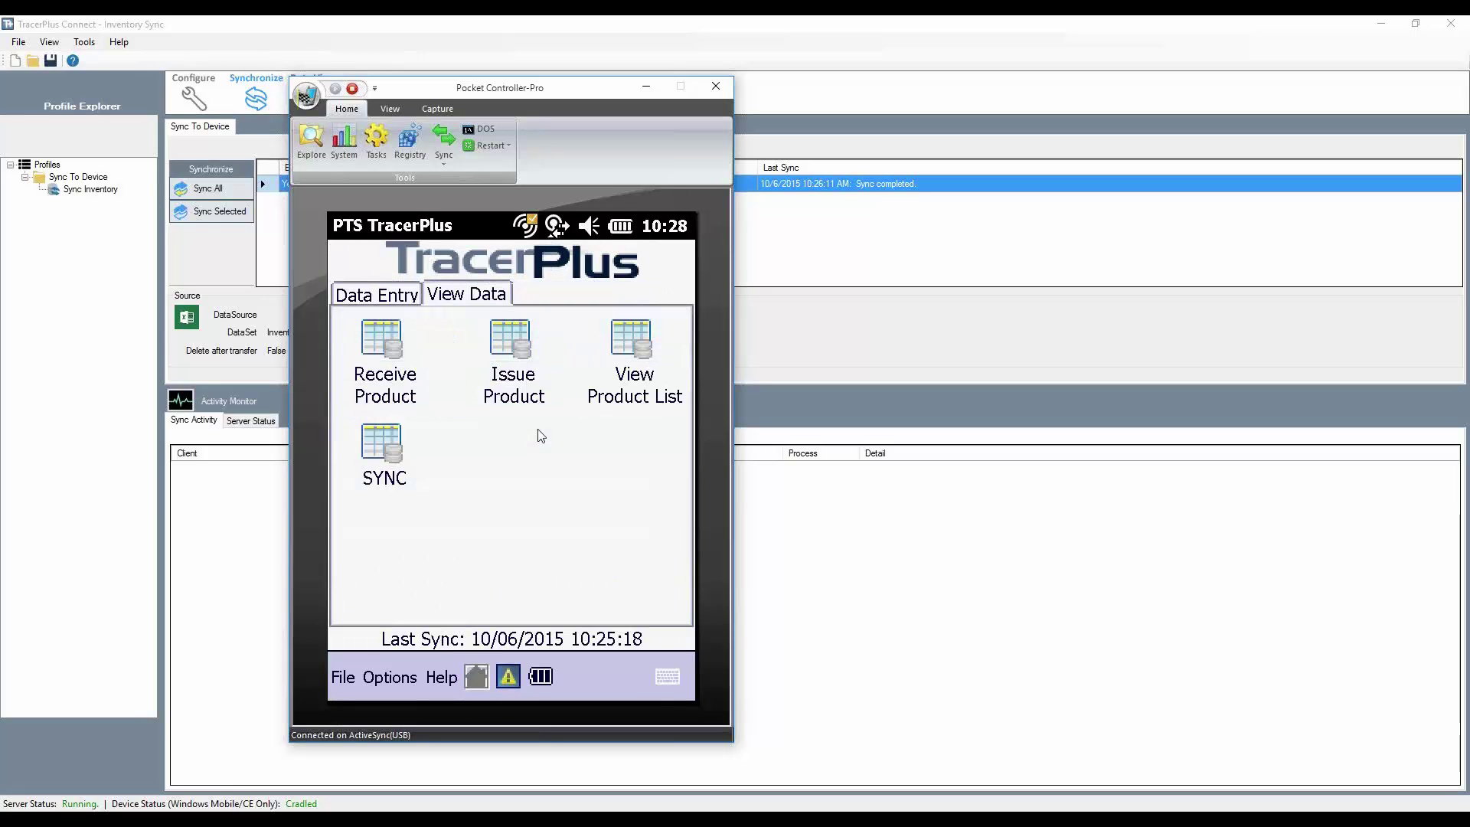
Switch to TracerPlus Connect's configuration view and create a new Sync Profile linked to the InventoryManageV6.tpp project.
click(419, 22)
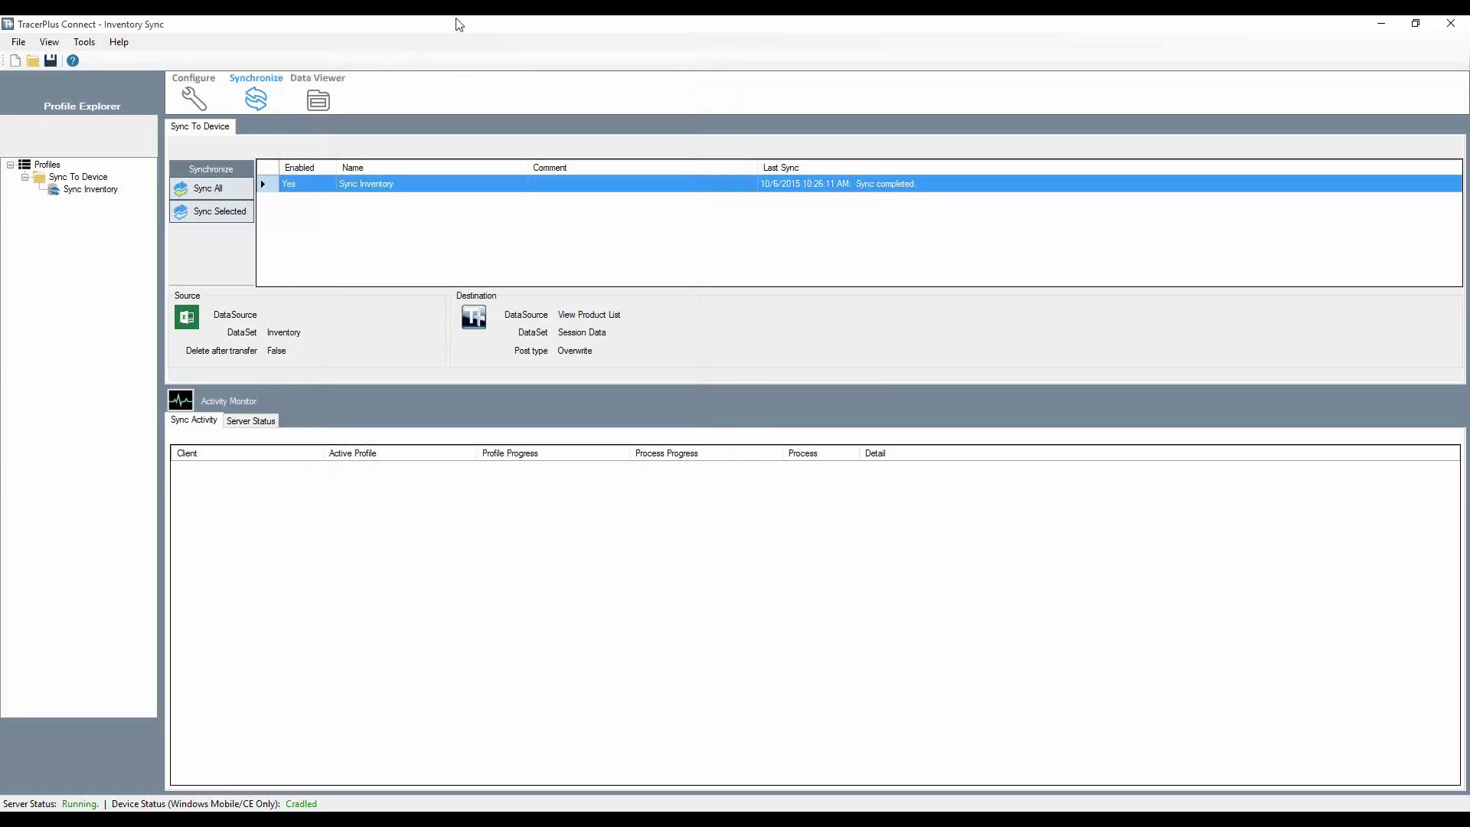
click(173, 111)
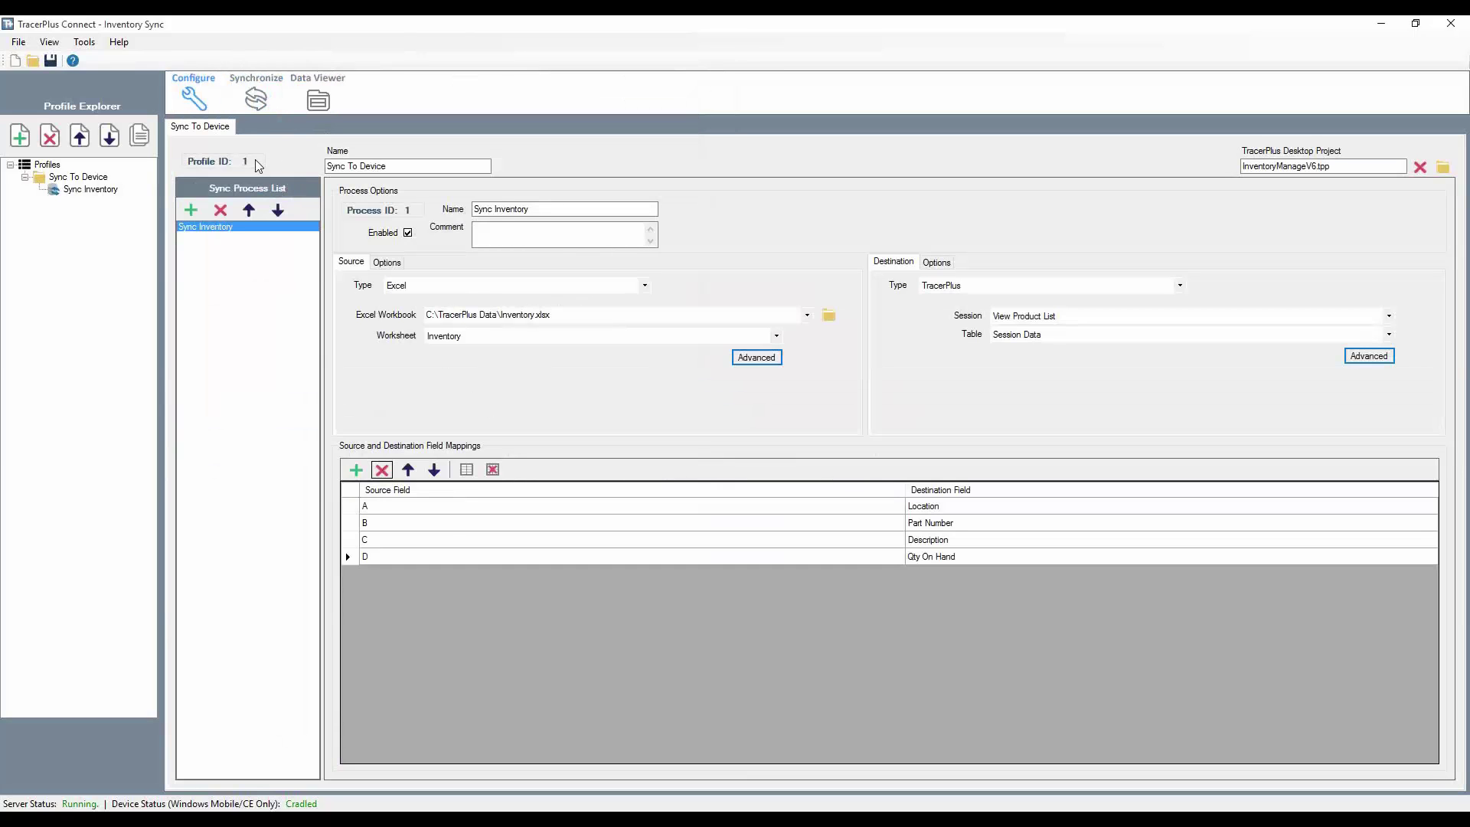
click(20, 136)
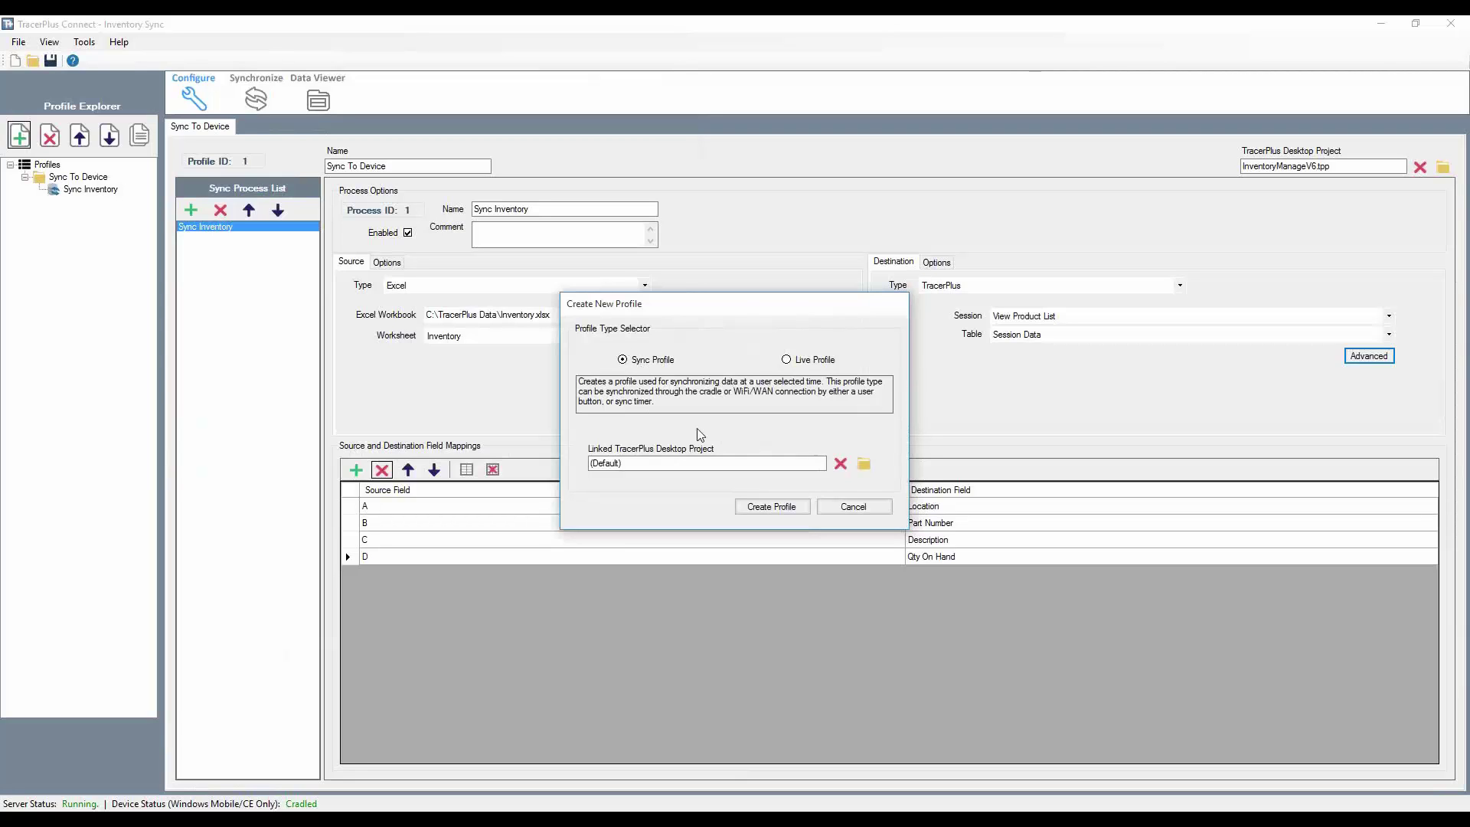
click(865, 465)
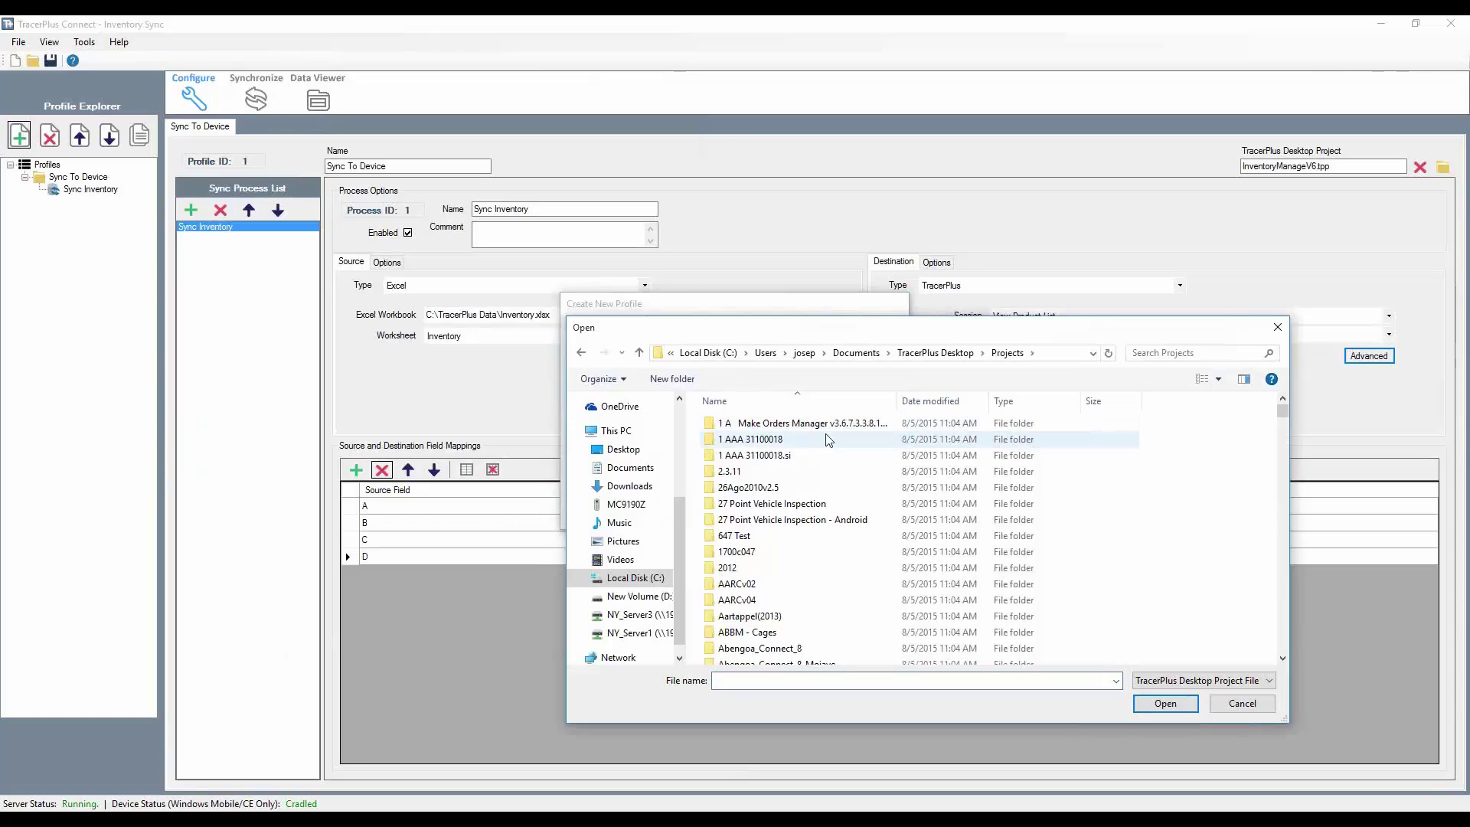
scroll(787, 592, down, 12)
scroll(786, 592, down, 20)
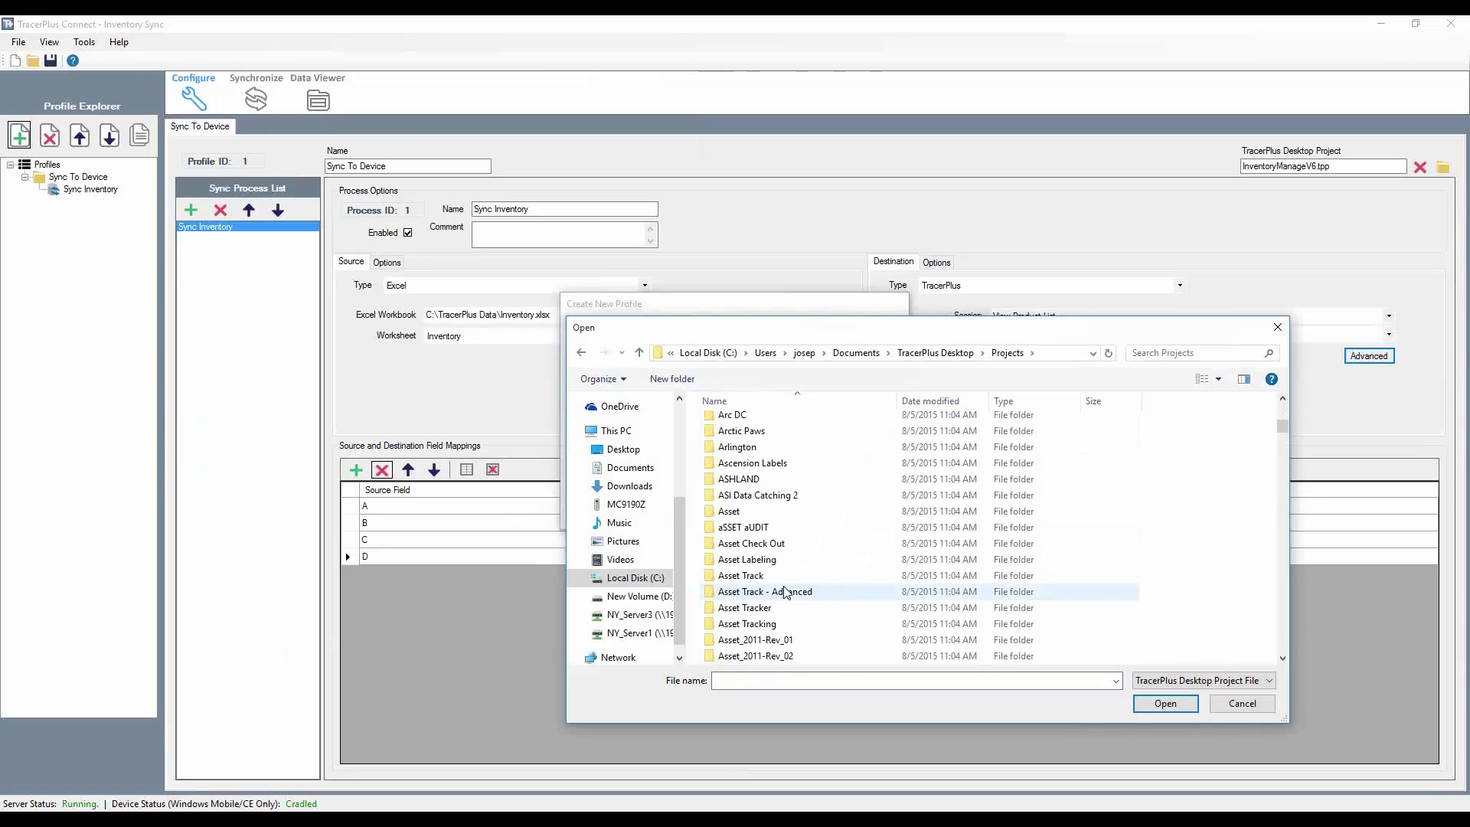
scroll(789, 592, down, 20)
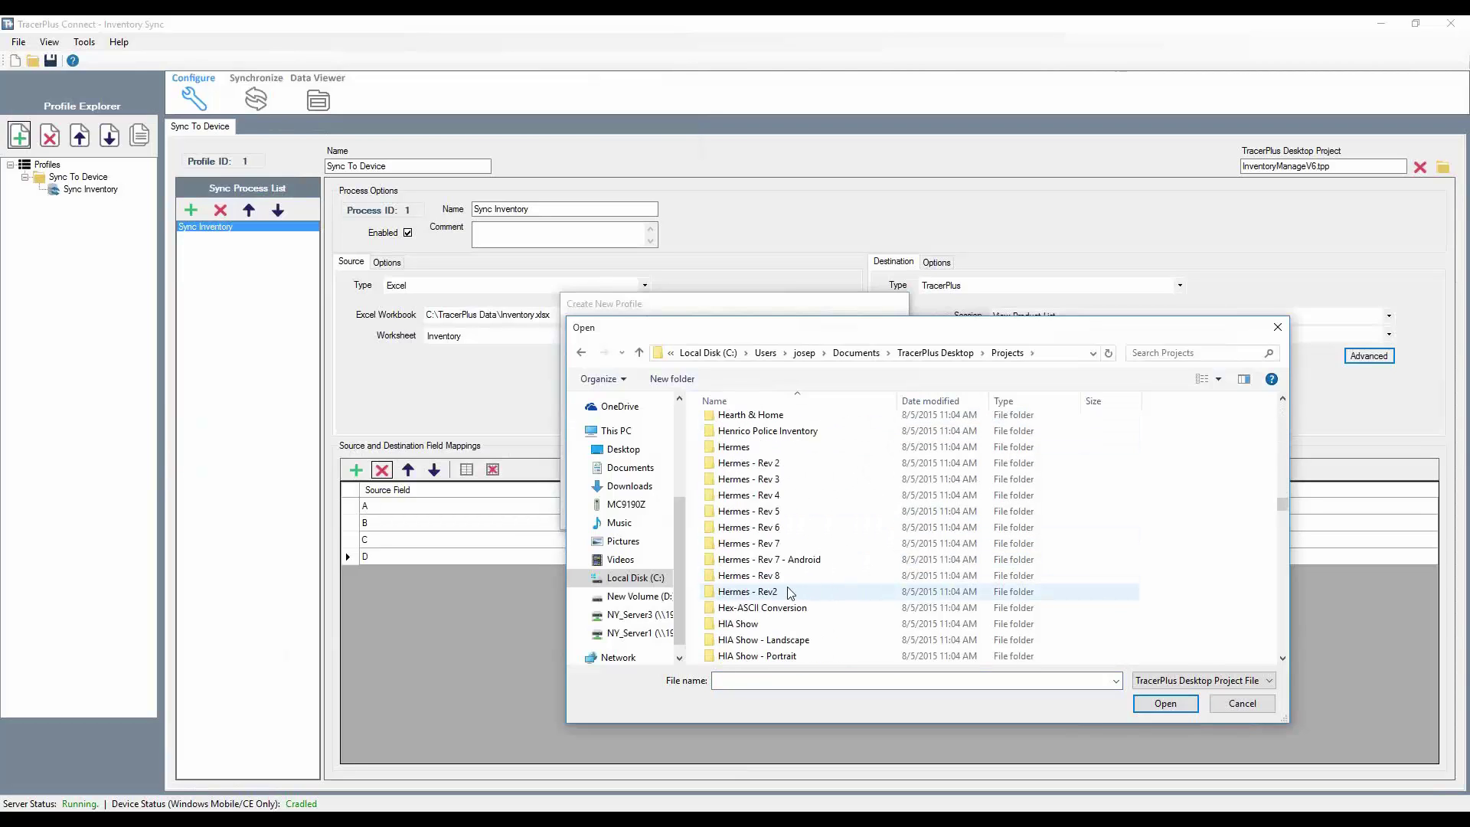
scroll(789, 594, down, 1)
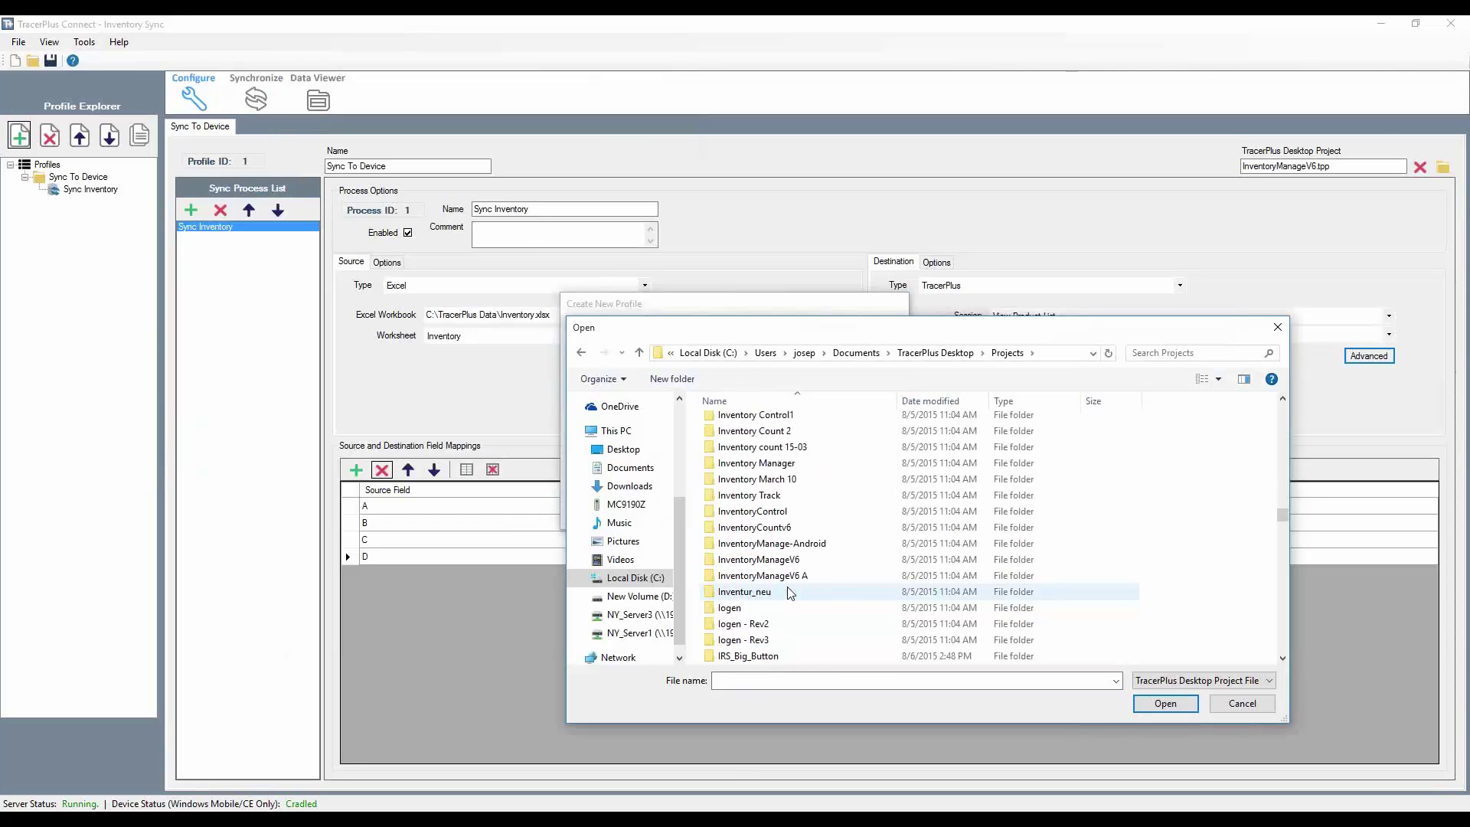
double_click(766, 560)
double_click(766, 456)
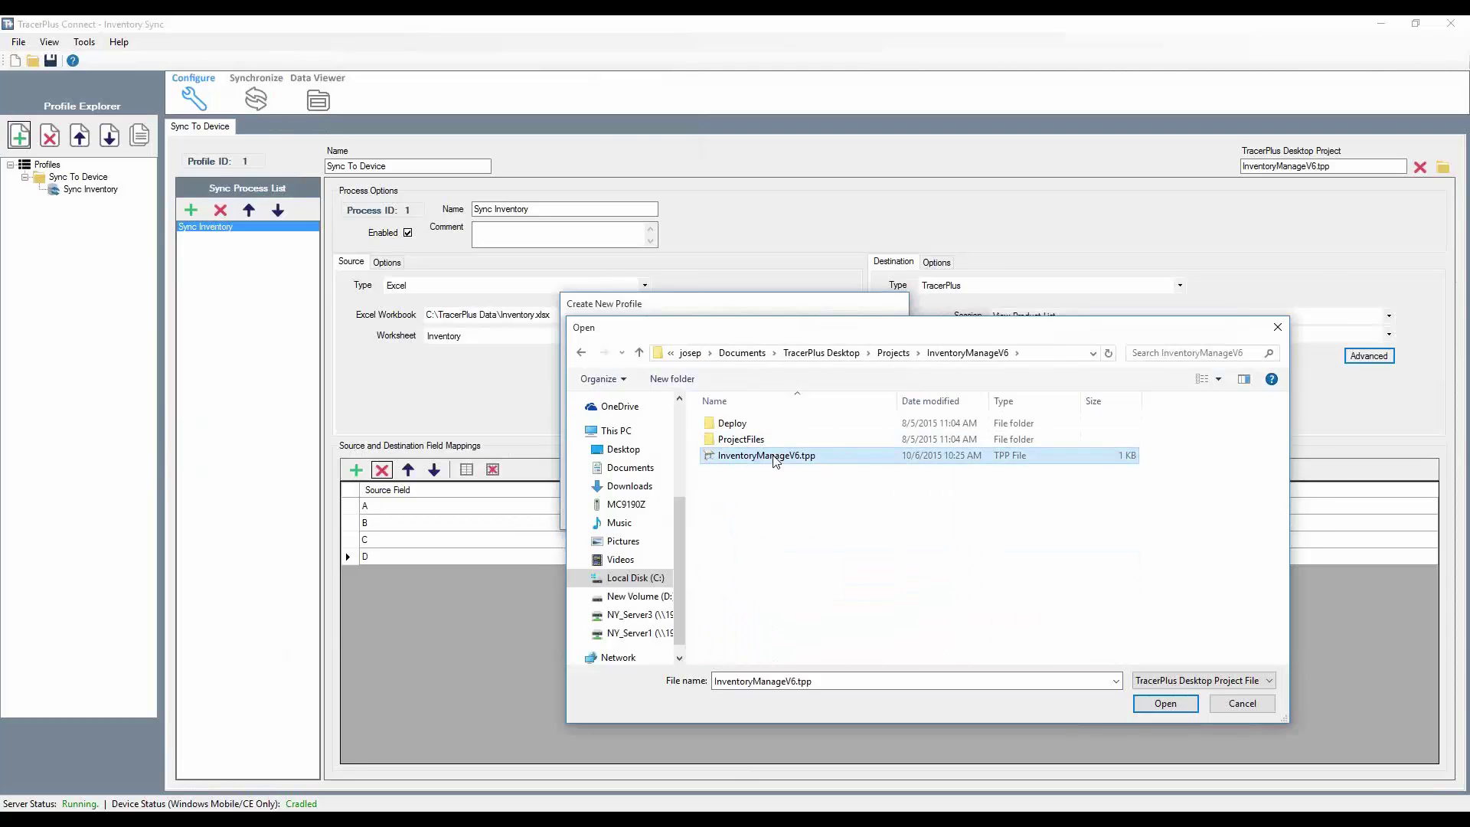
click(772, 509)
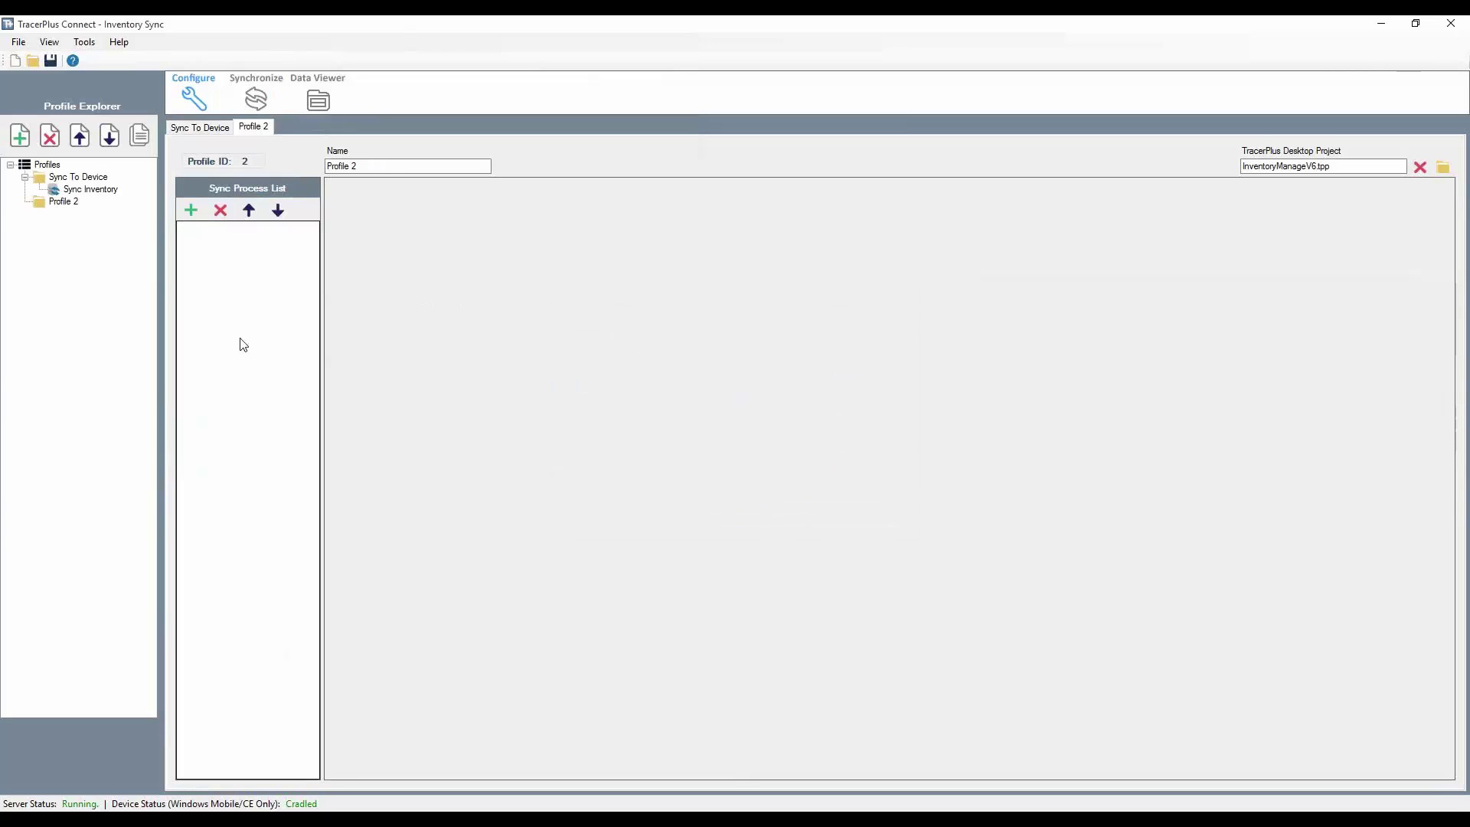
Rename the new profile as Sync From Device.
drag(367, 166, 324, 167)
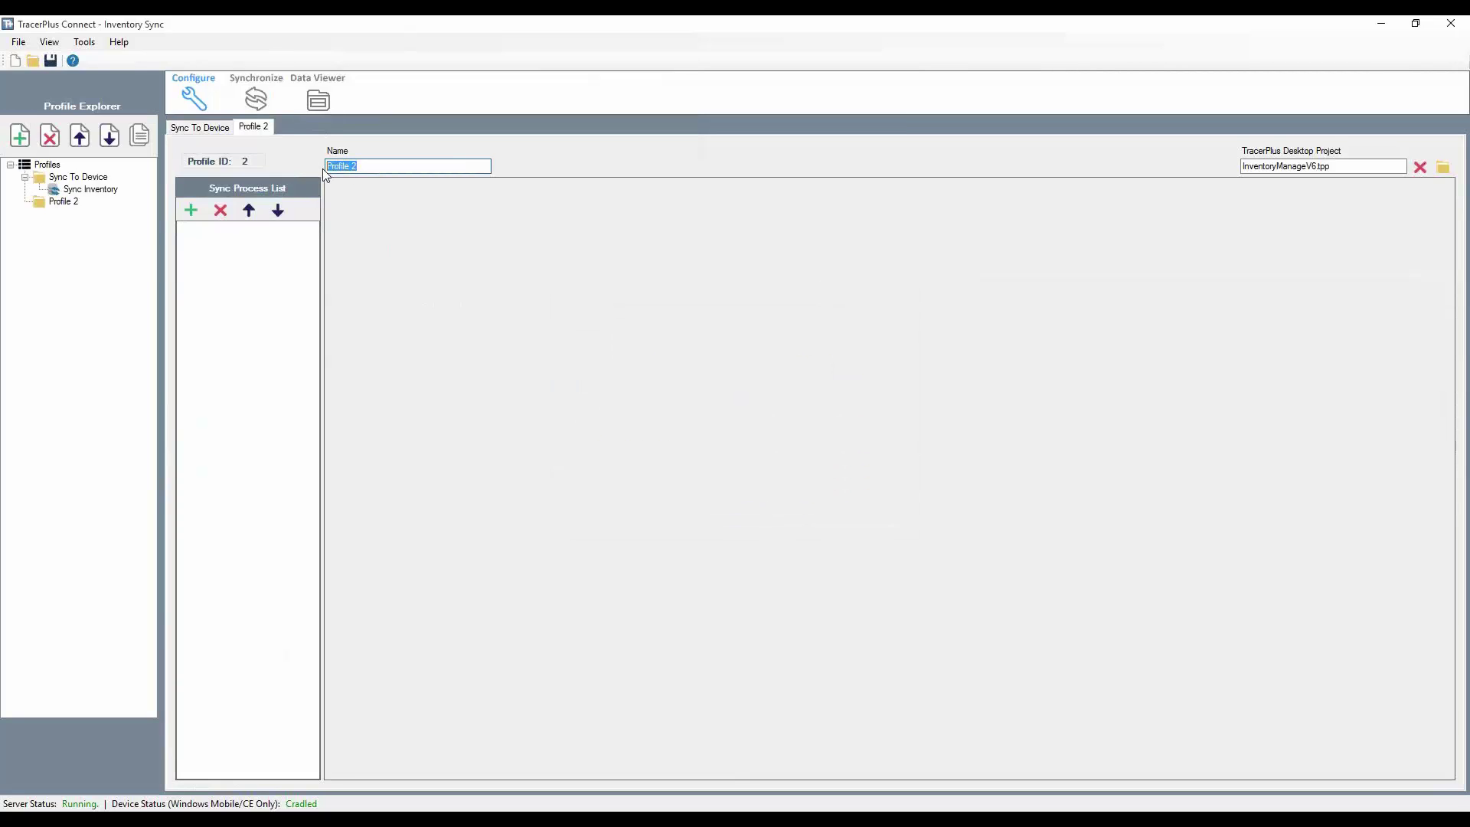
text(Sync From Device)
key(Tab)
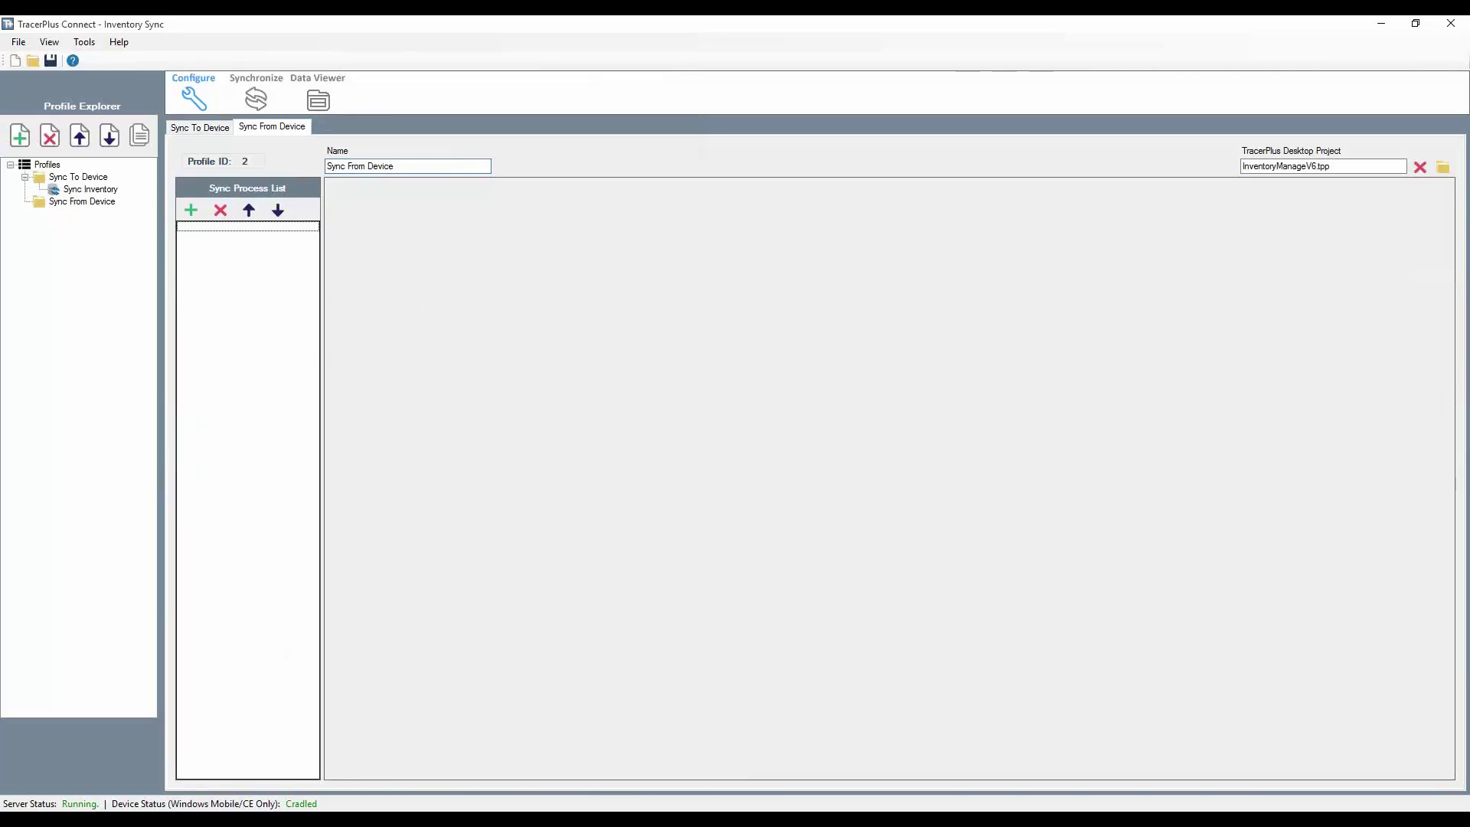
Add a sync process to the Sync From Device profile and name it Sync Receive Transactions.
click(189, 210)
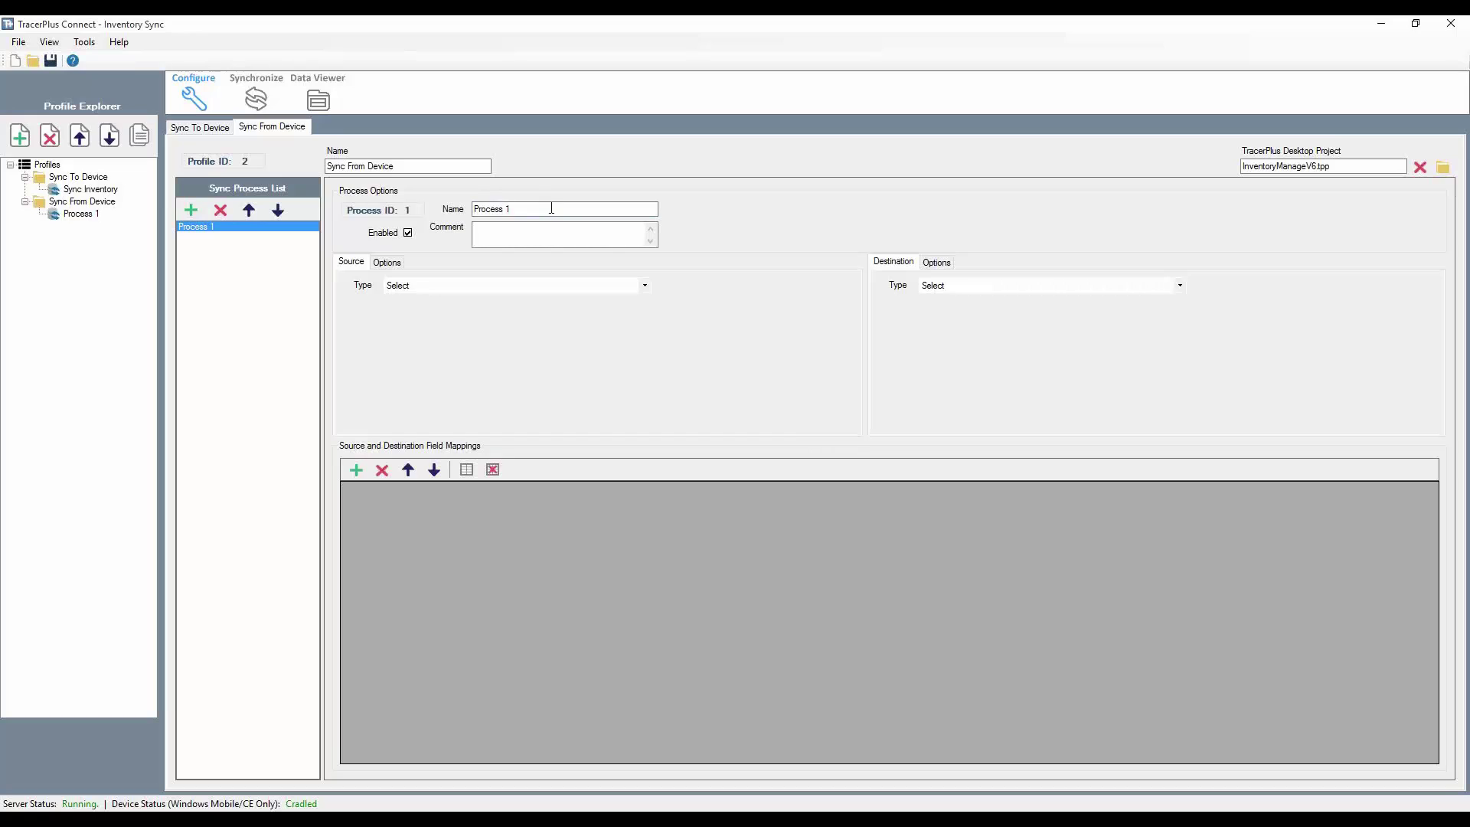
drag(551, 208, 455, 208)
text(Sync Receive Transa)
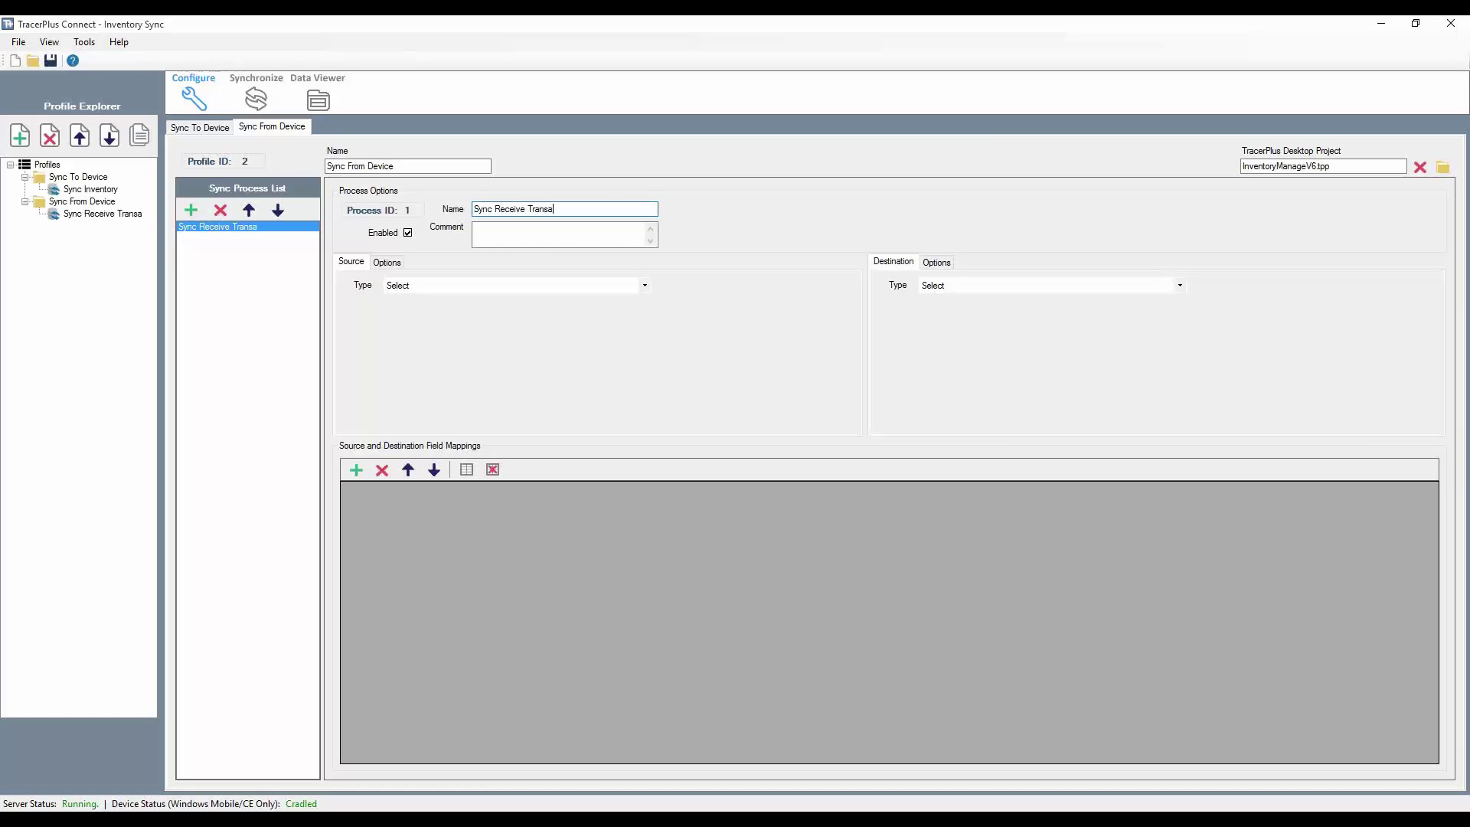
text(ctions)
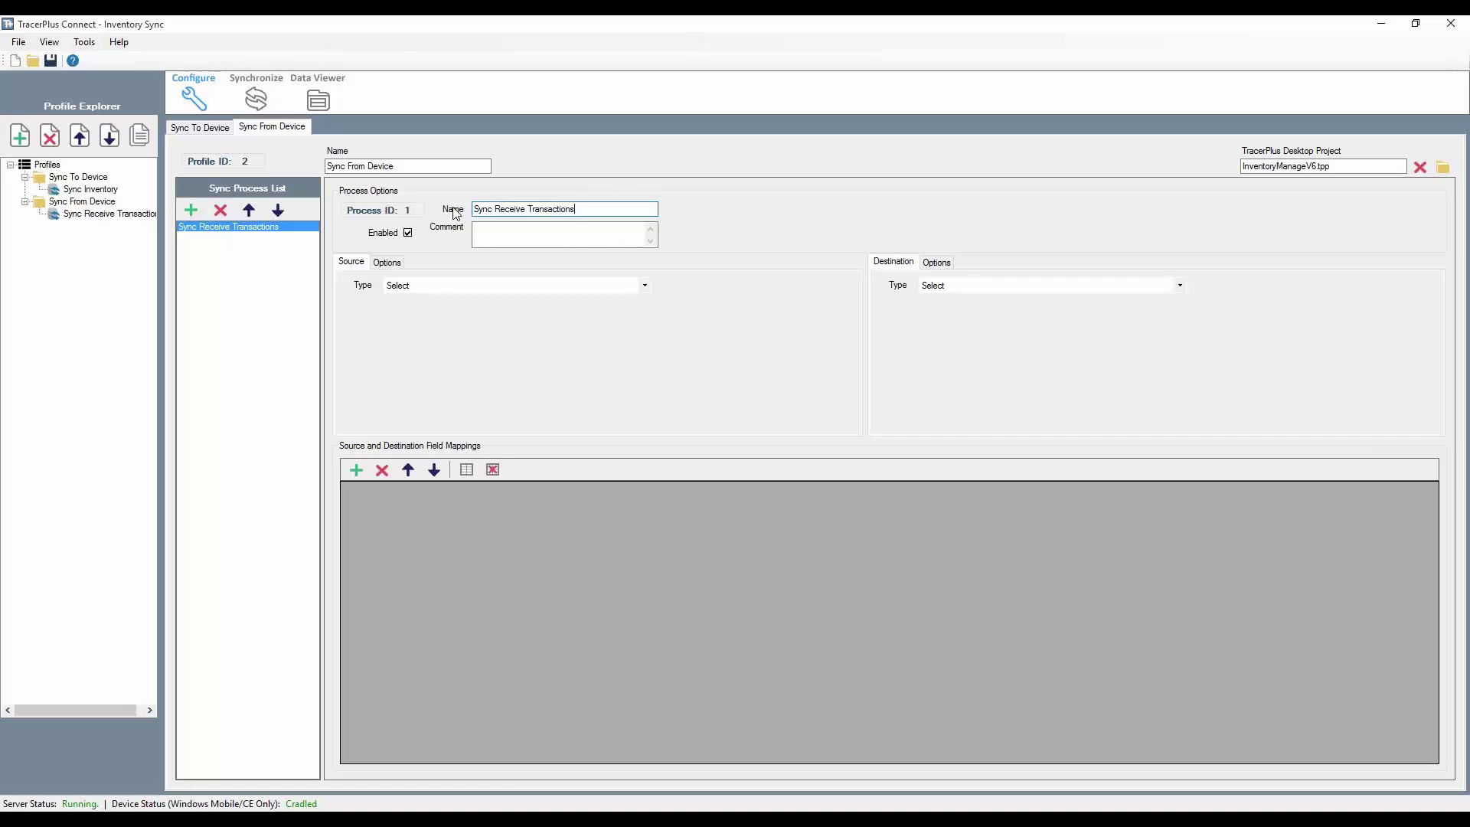
Set the source of Sync Receive Transactions to TracerPlus with the Receive Product session and its Session Data table.
key(Tab)
click(442, 286)
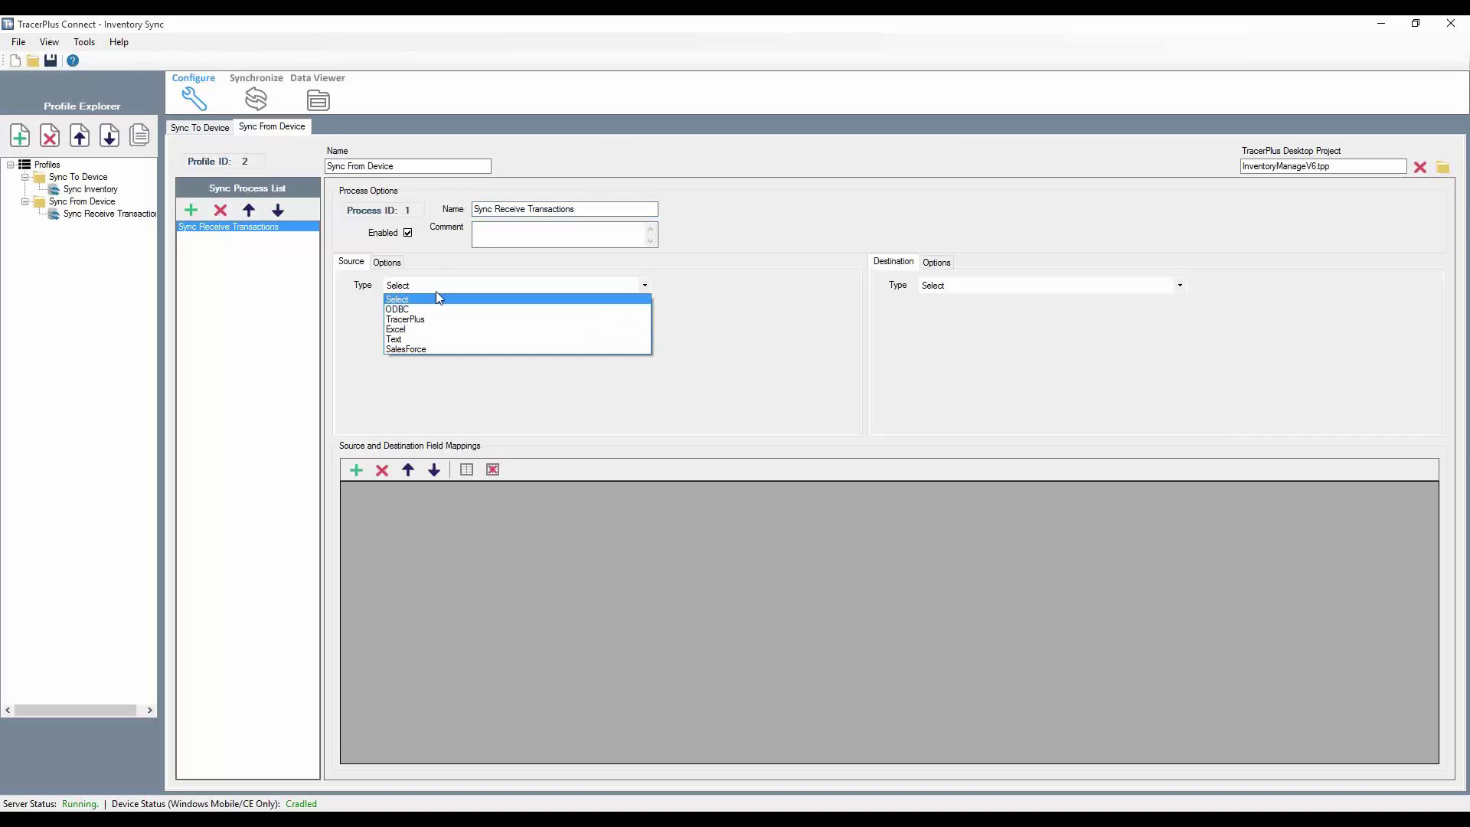
click(419, 319)
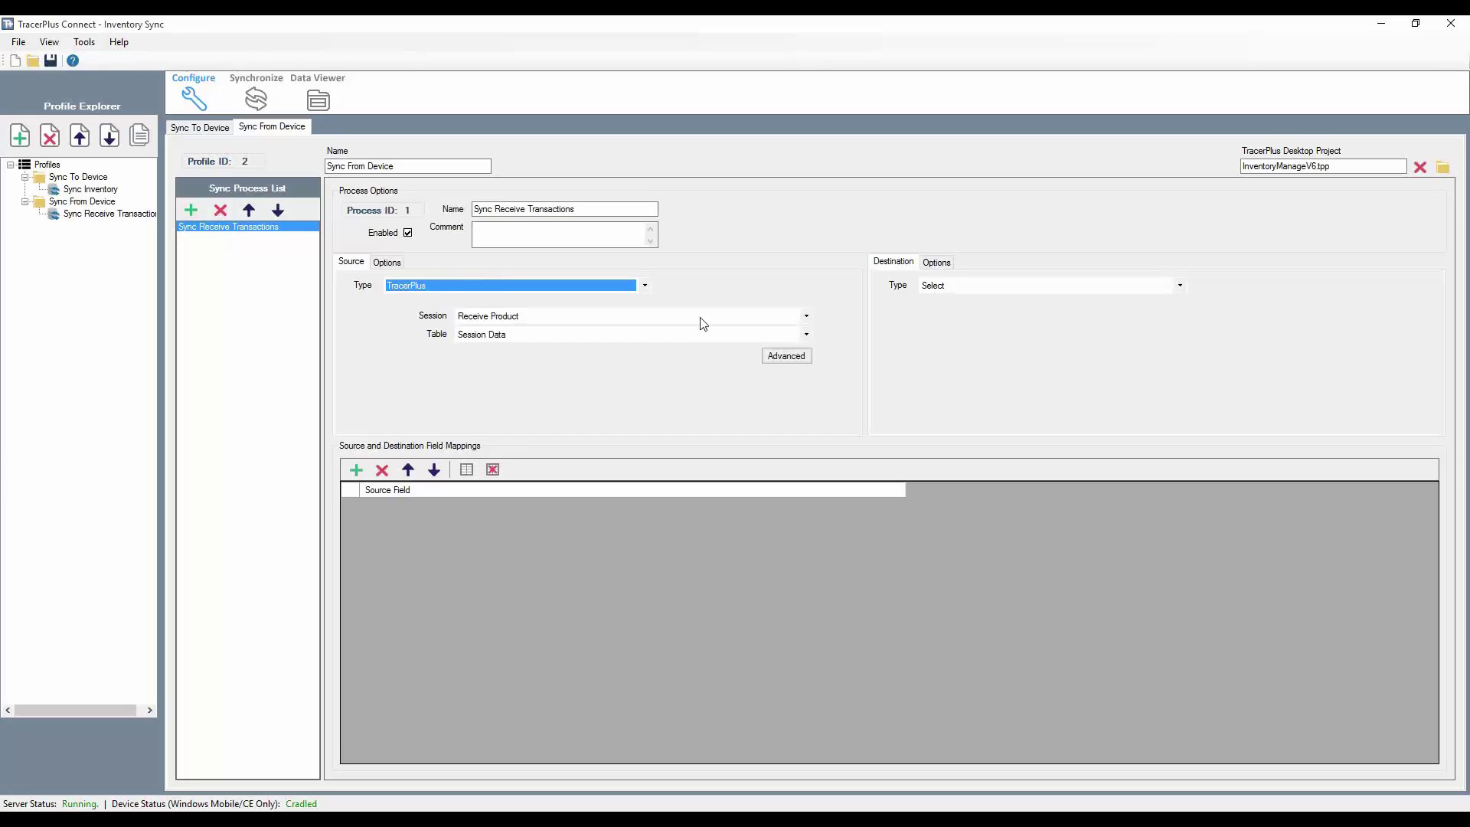
click(807, 316)
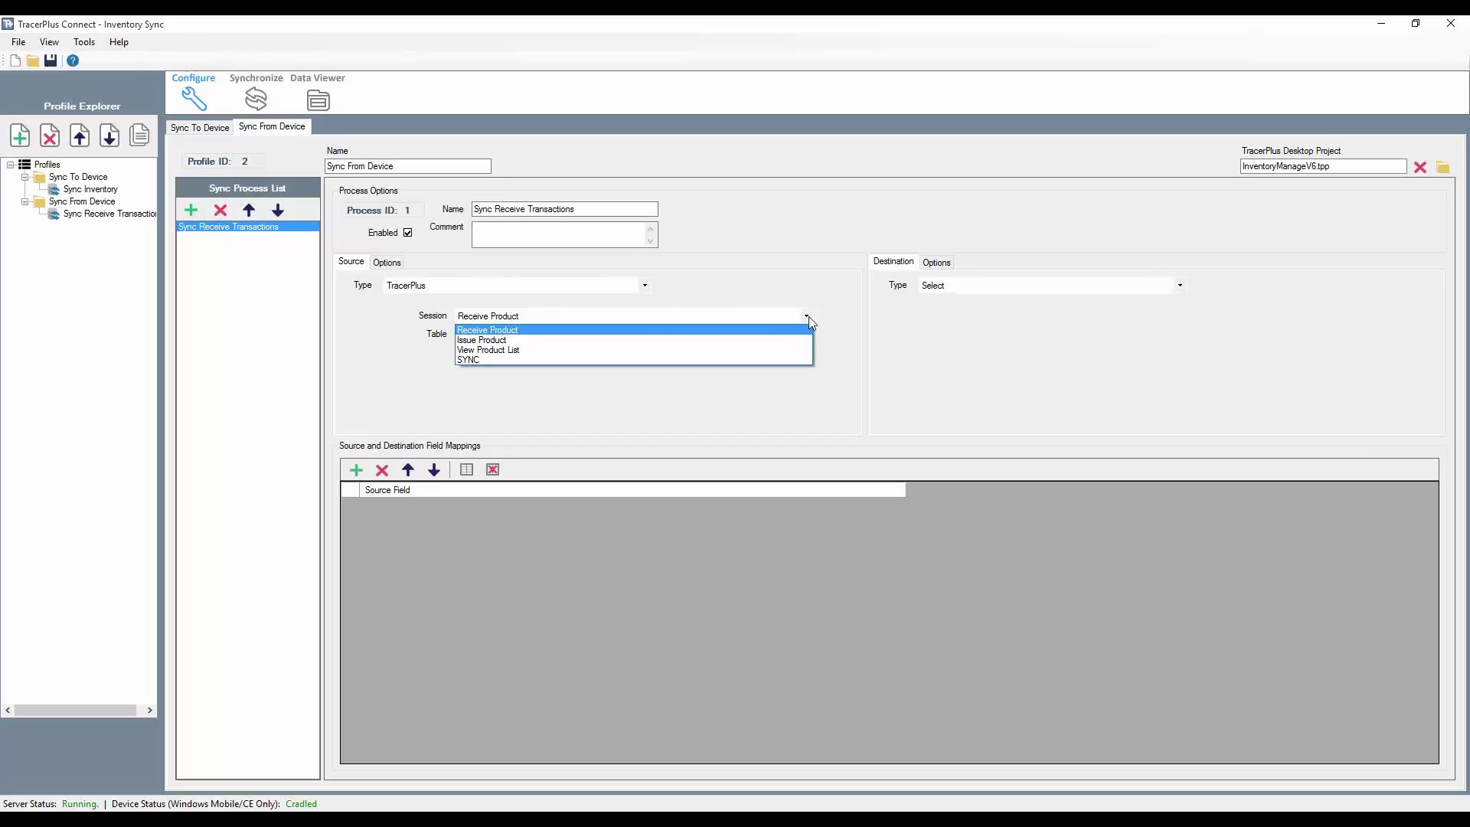
click(809, 316)
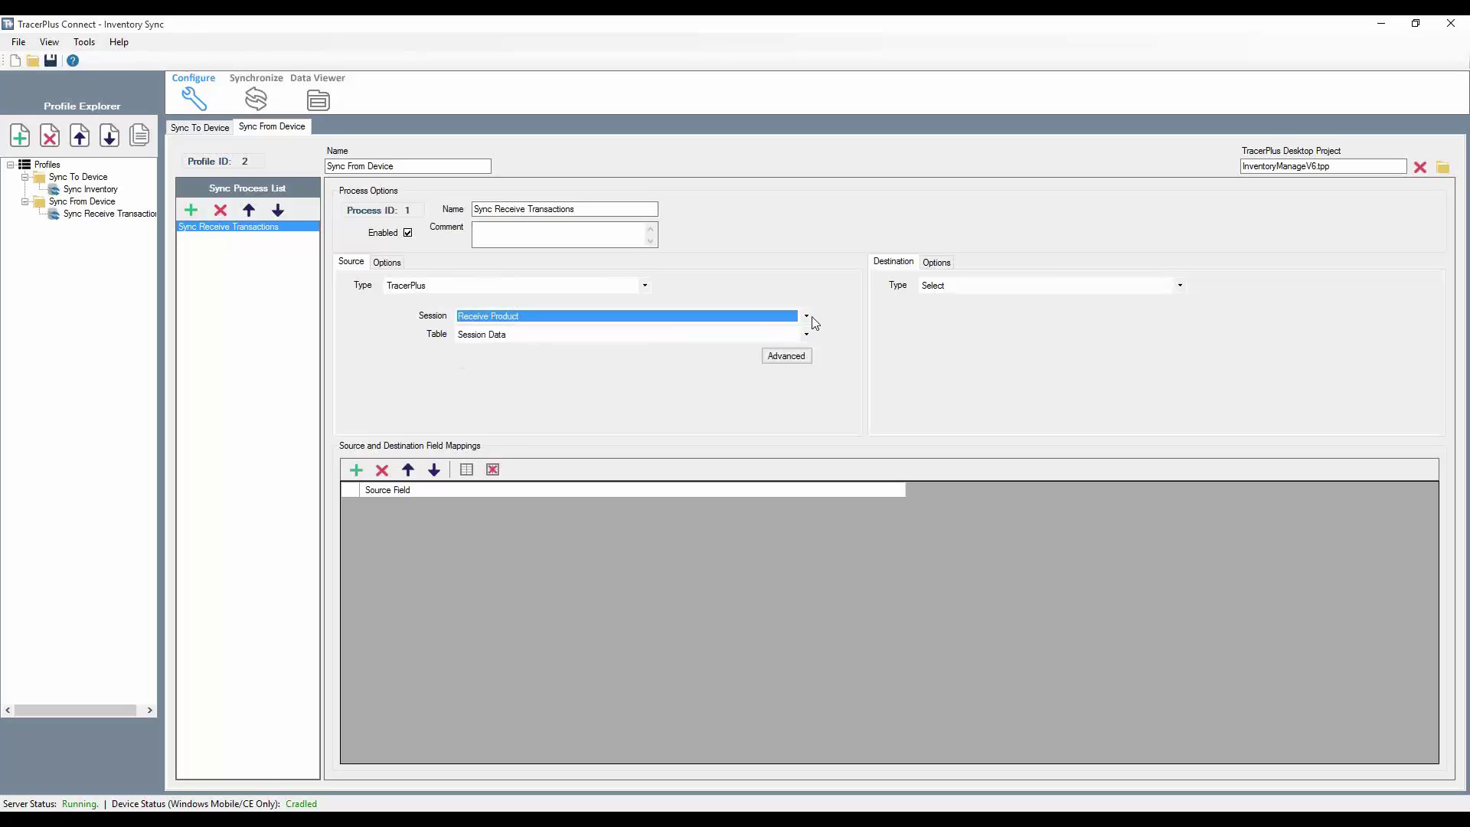
Set the receive process's destination to Excel, using the Receive worksheet of C:\TracerPlus Data\Inventory.xlsx.
click(994, 286)
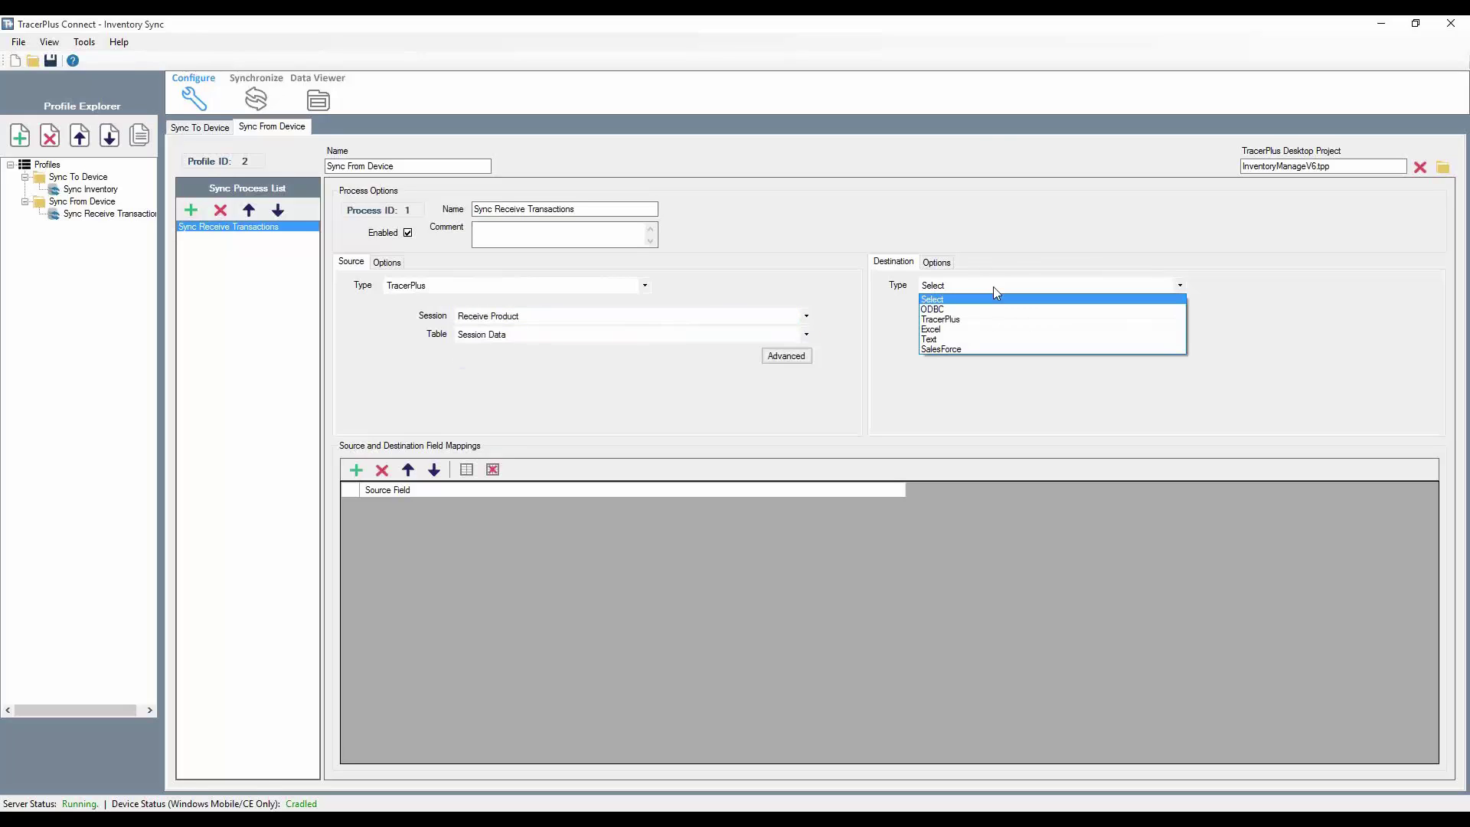
click(943, 333)
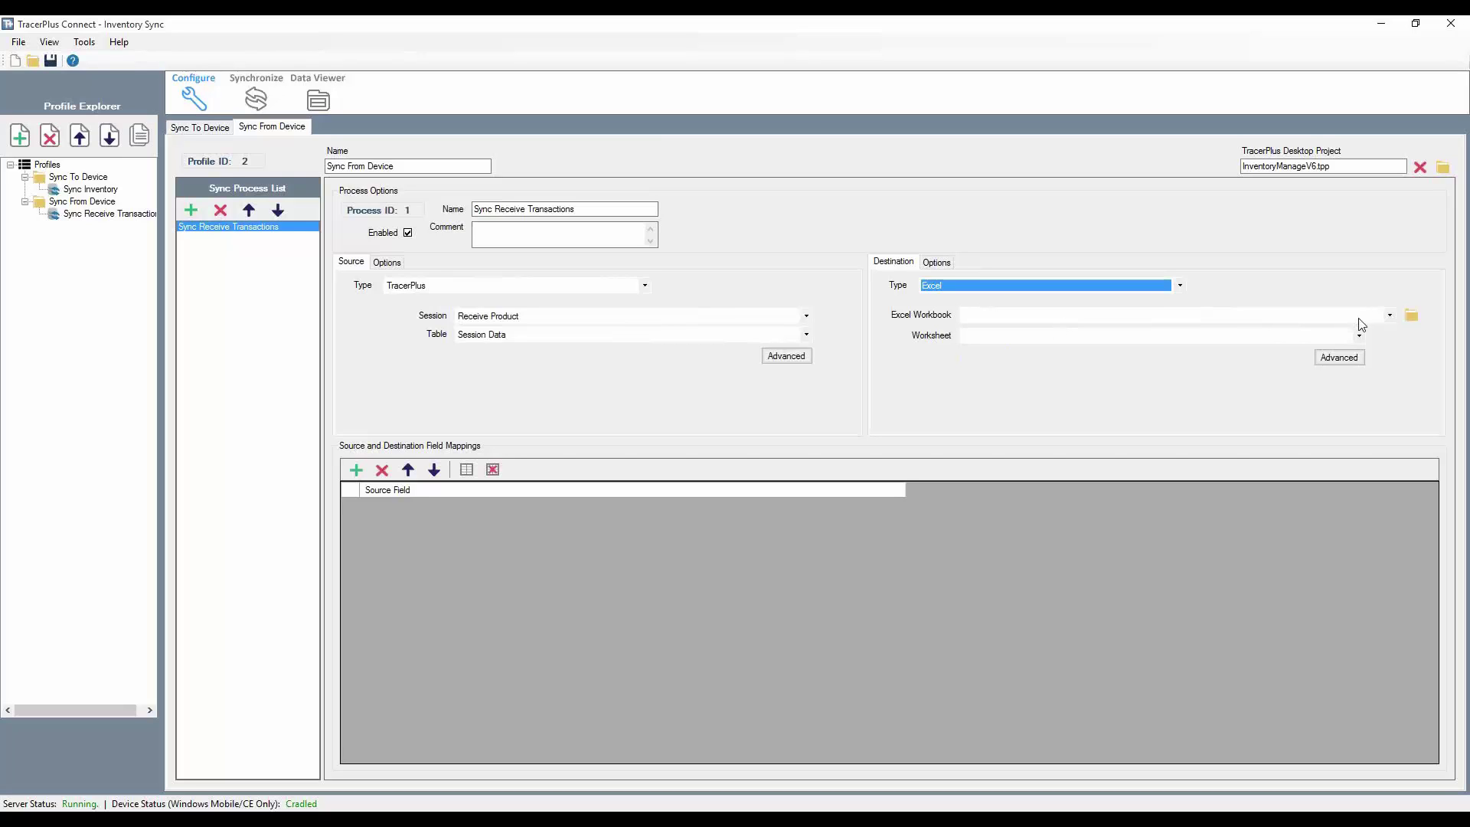
click(1413, 315)
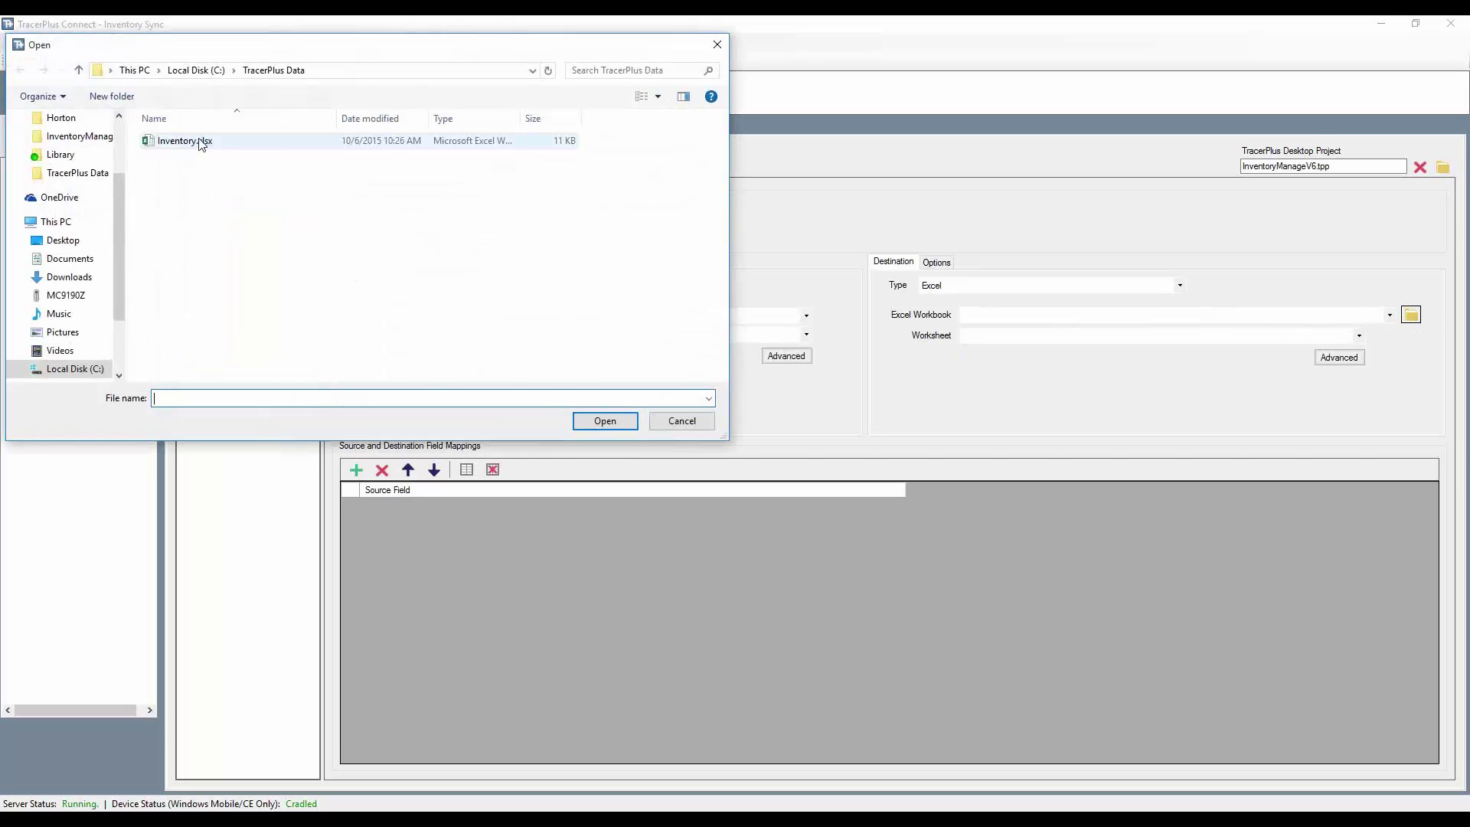
double_click(184, 140)
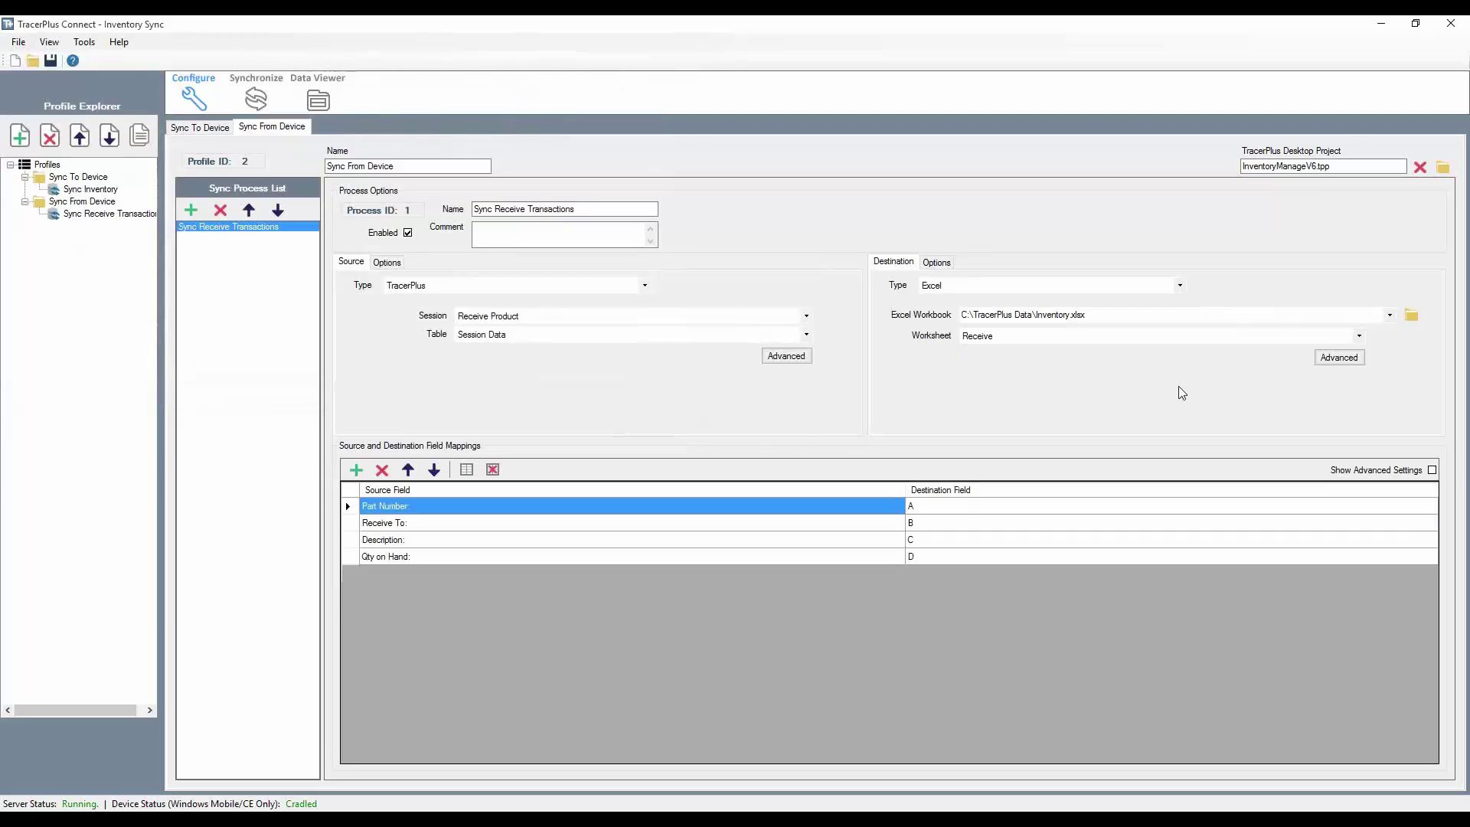
click(1362, 338)
click(974, 350)
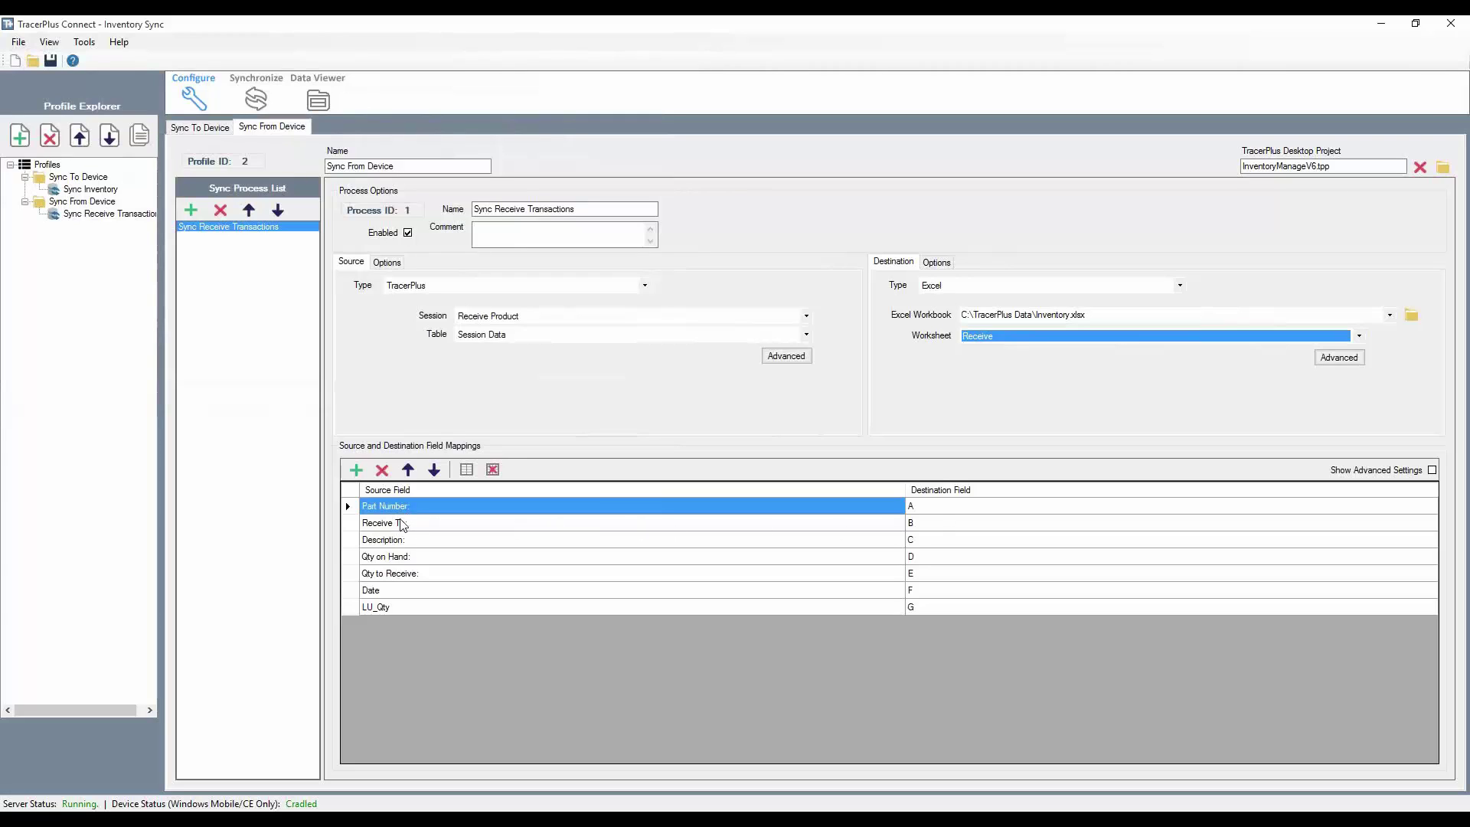
Remove the Qty on Hand and LU_Qty fields from the receive process's source and destination field mappings.
click(393, 559)
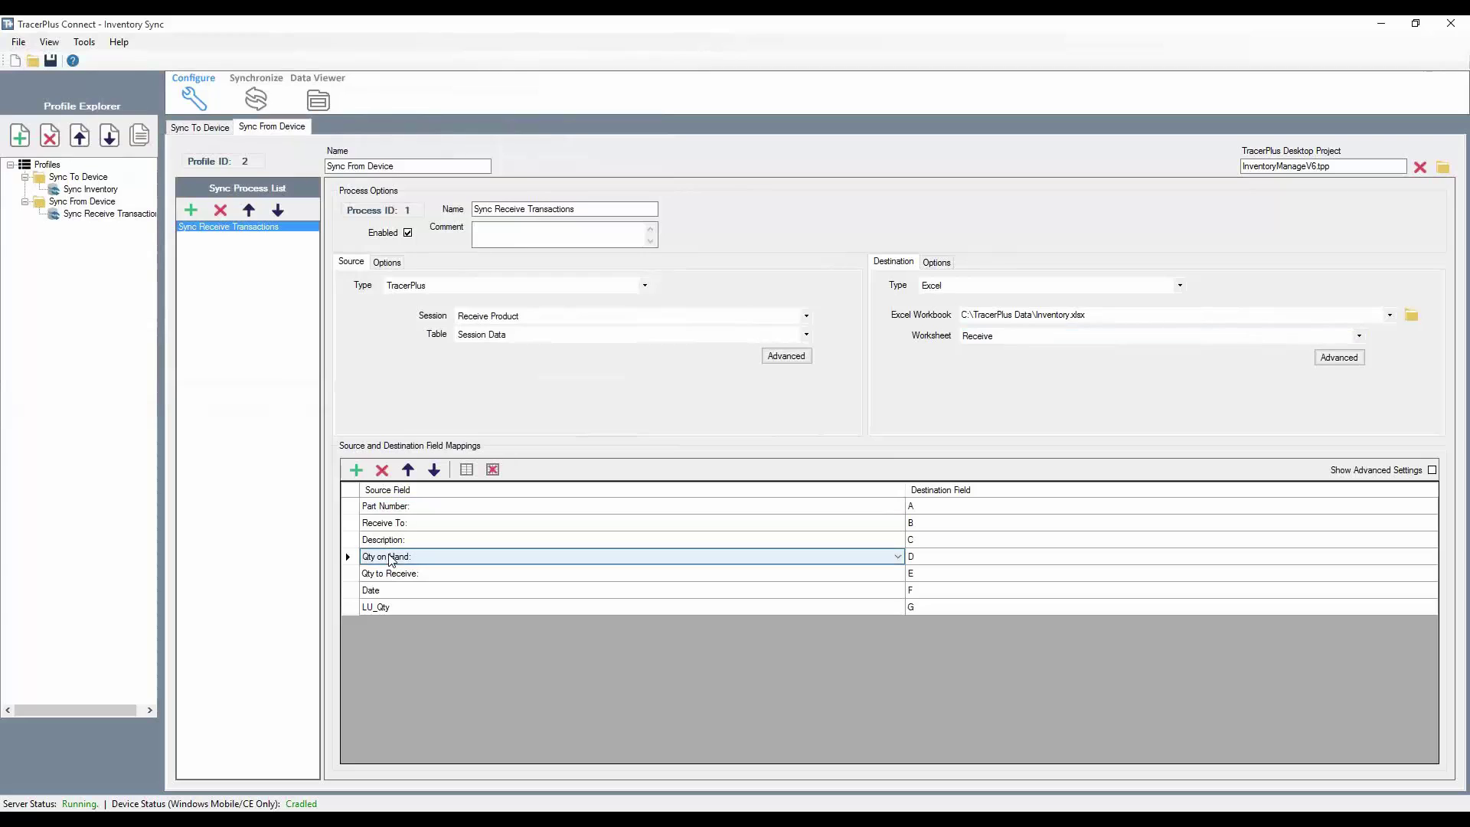
click(383, 472)
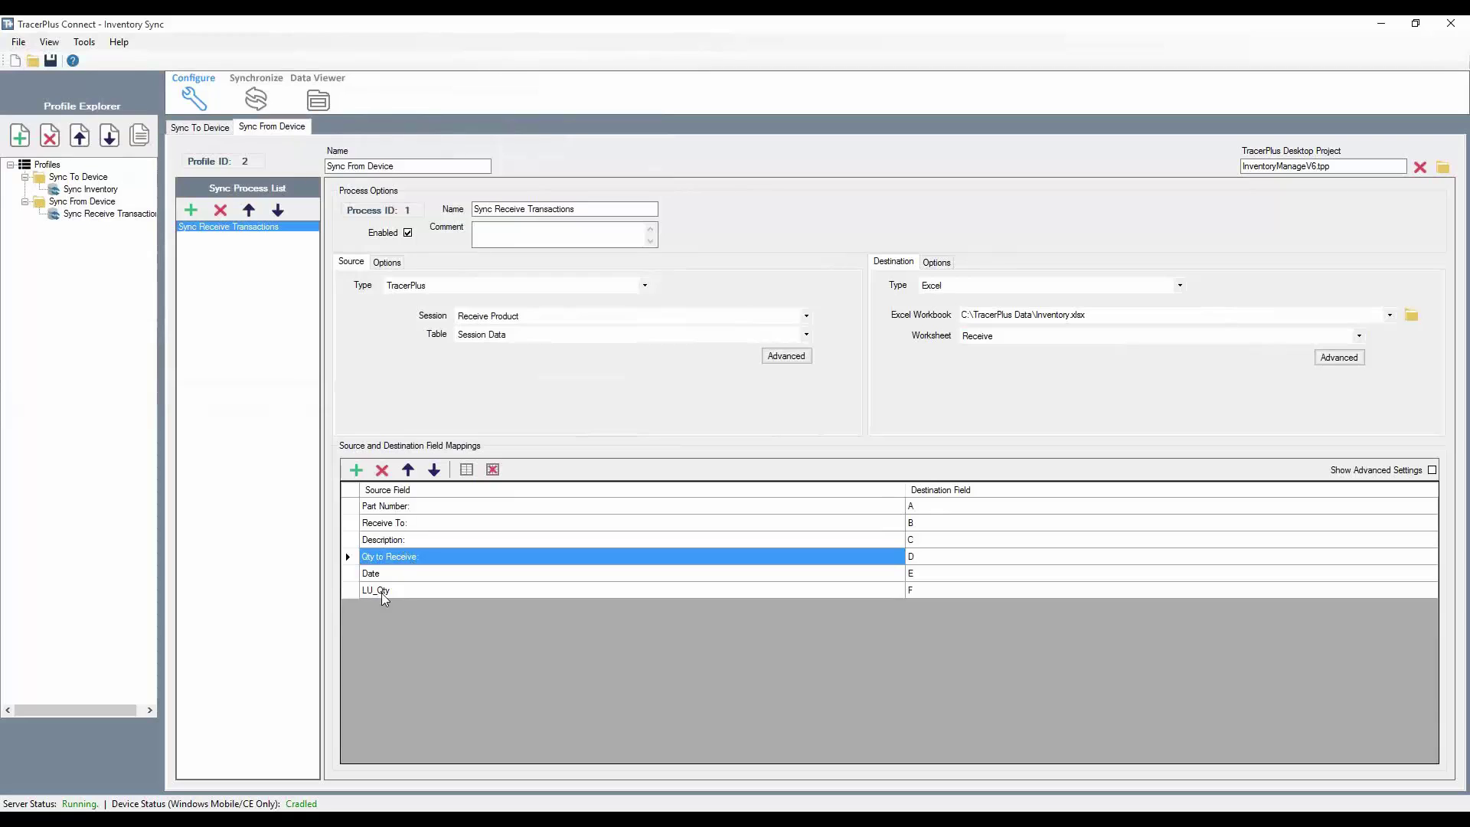
click(383, 592)
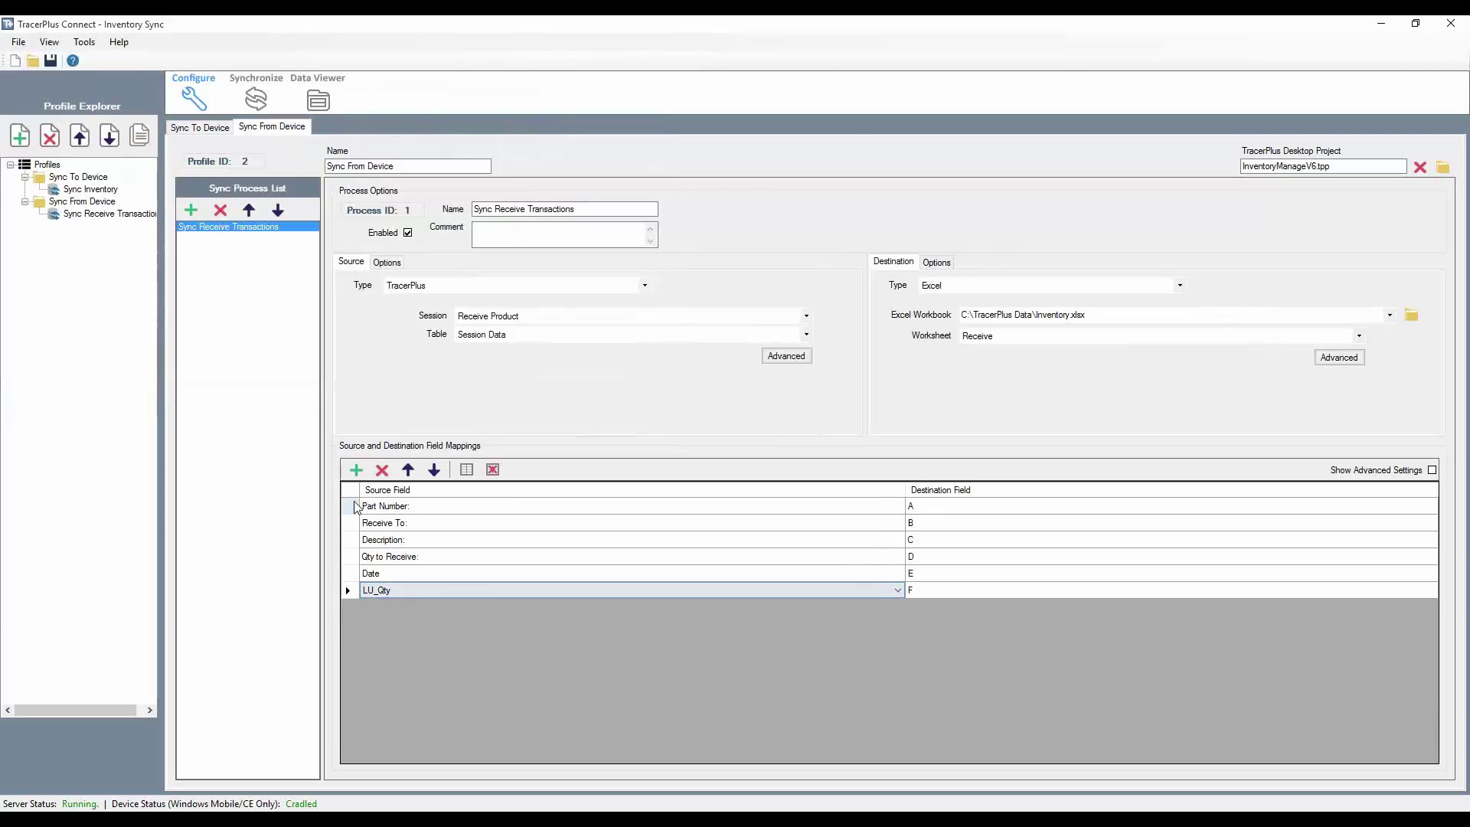
click(382, 472)
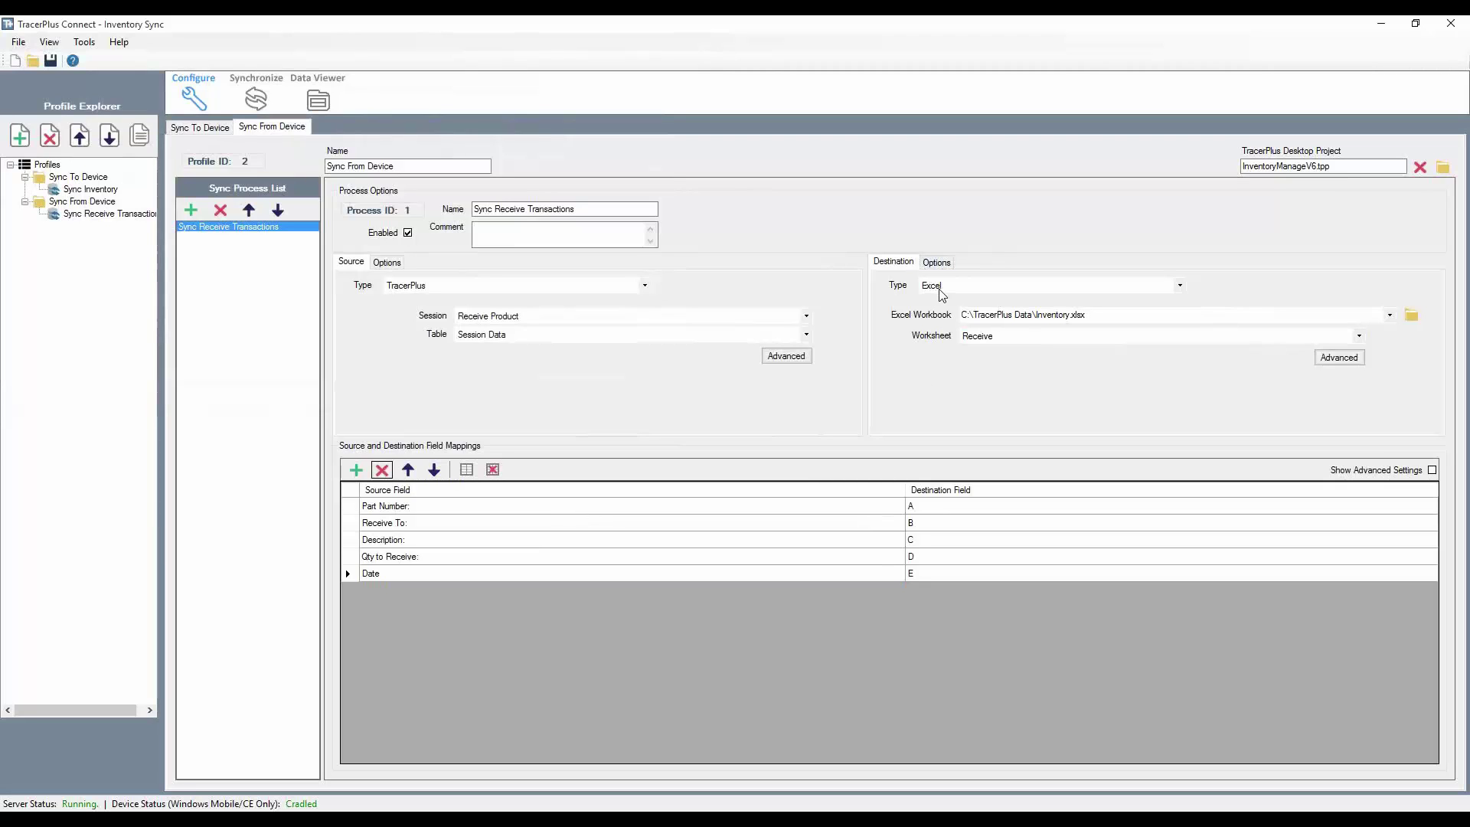
Set the Excel destination's start row to 2 and check the destination's post type for the receive process.
click(1339, 357)
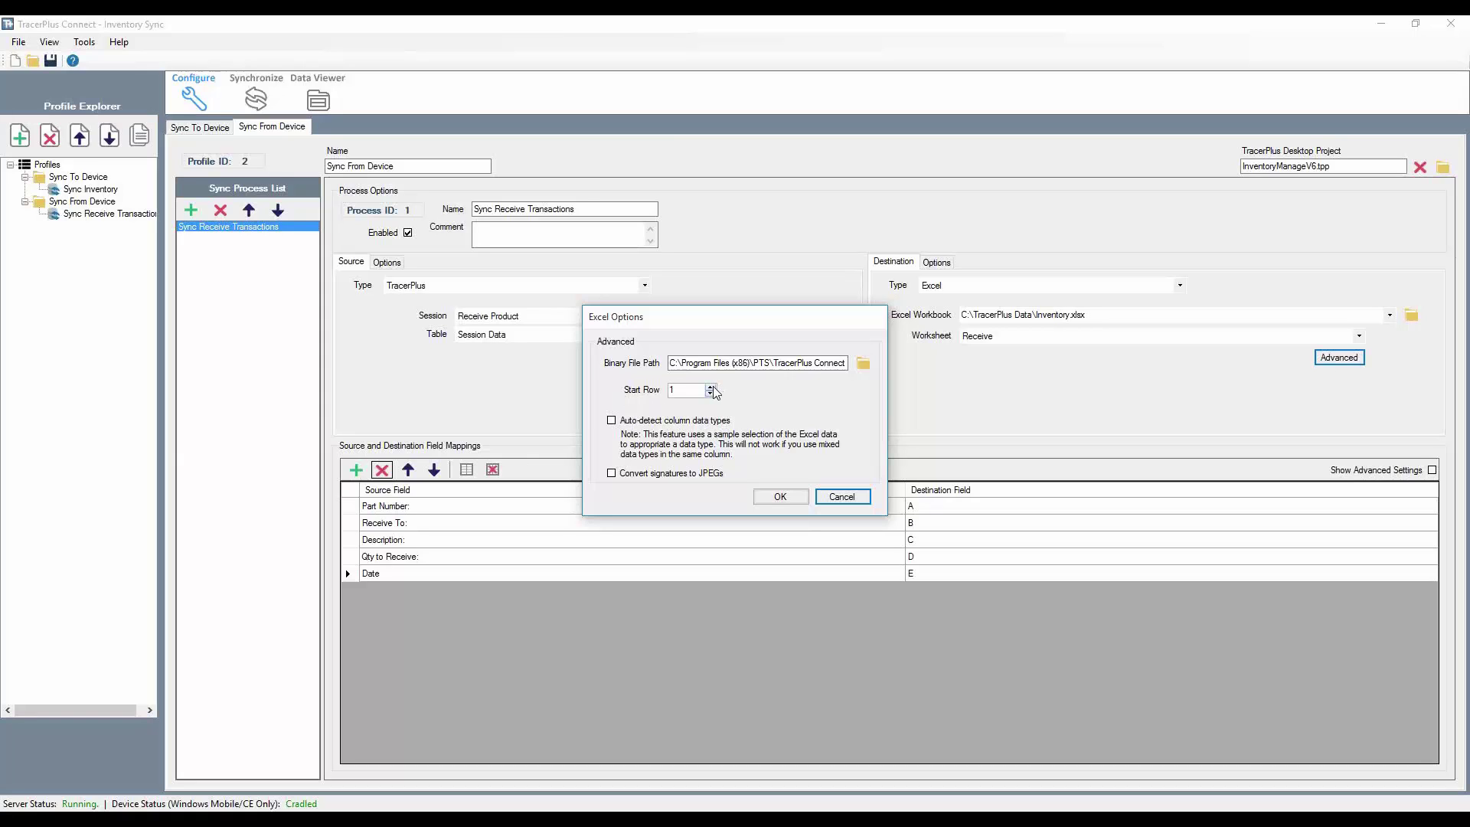
click(710, 387)
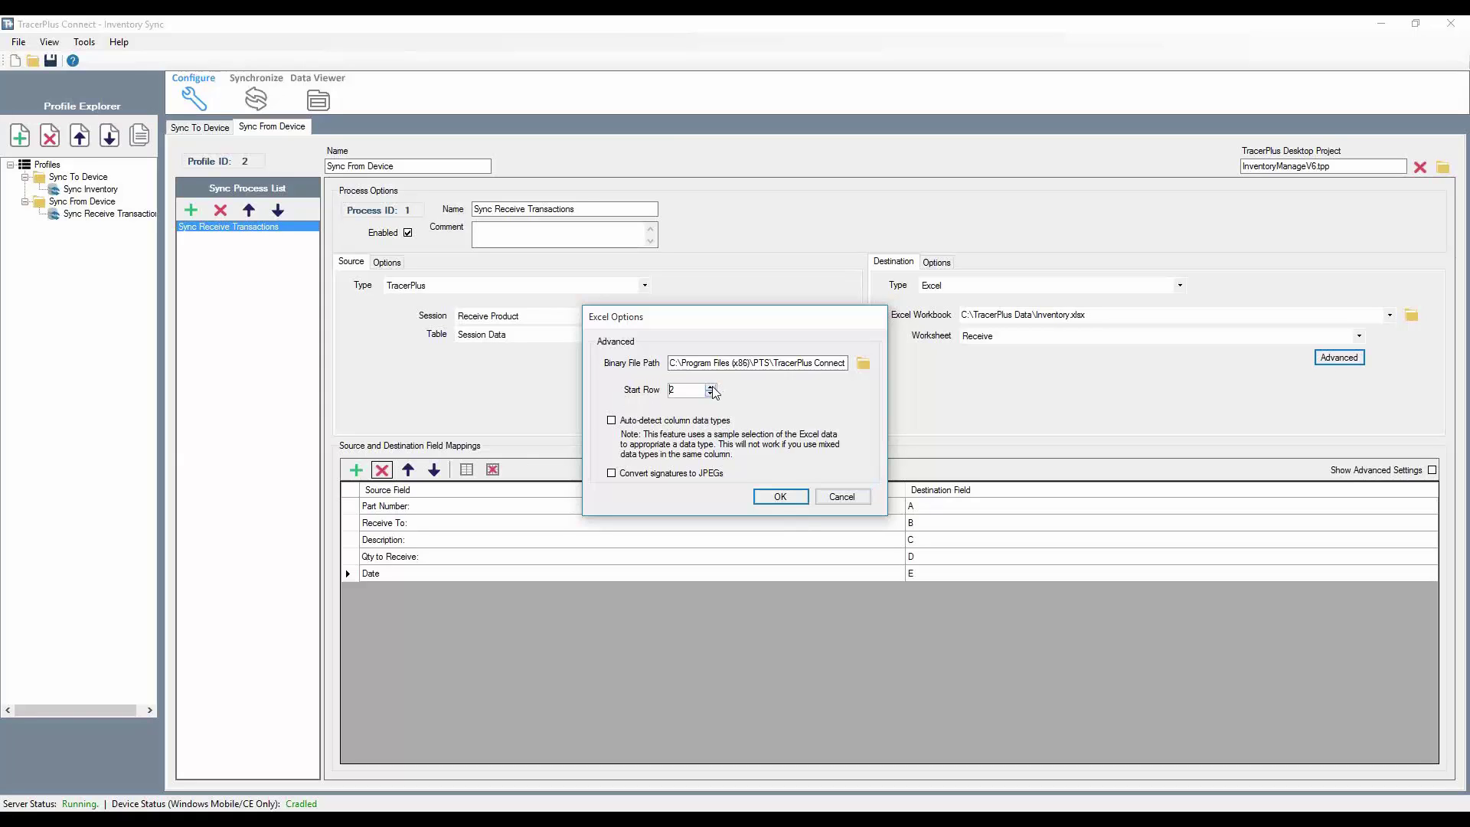
click(769, 498)
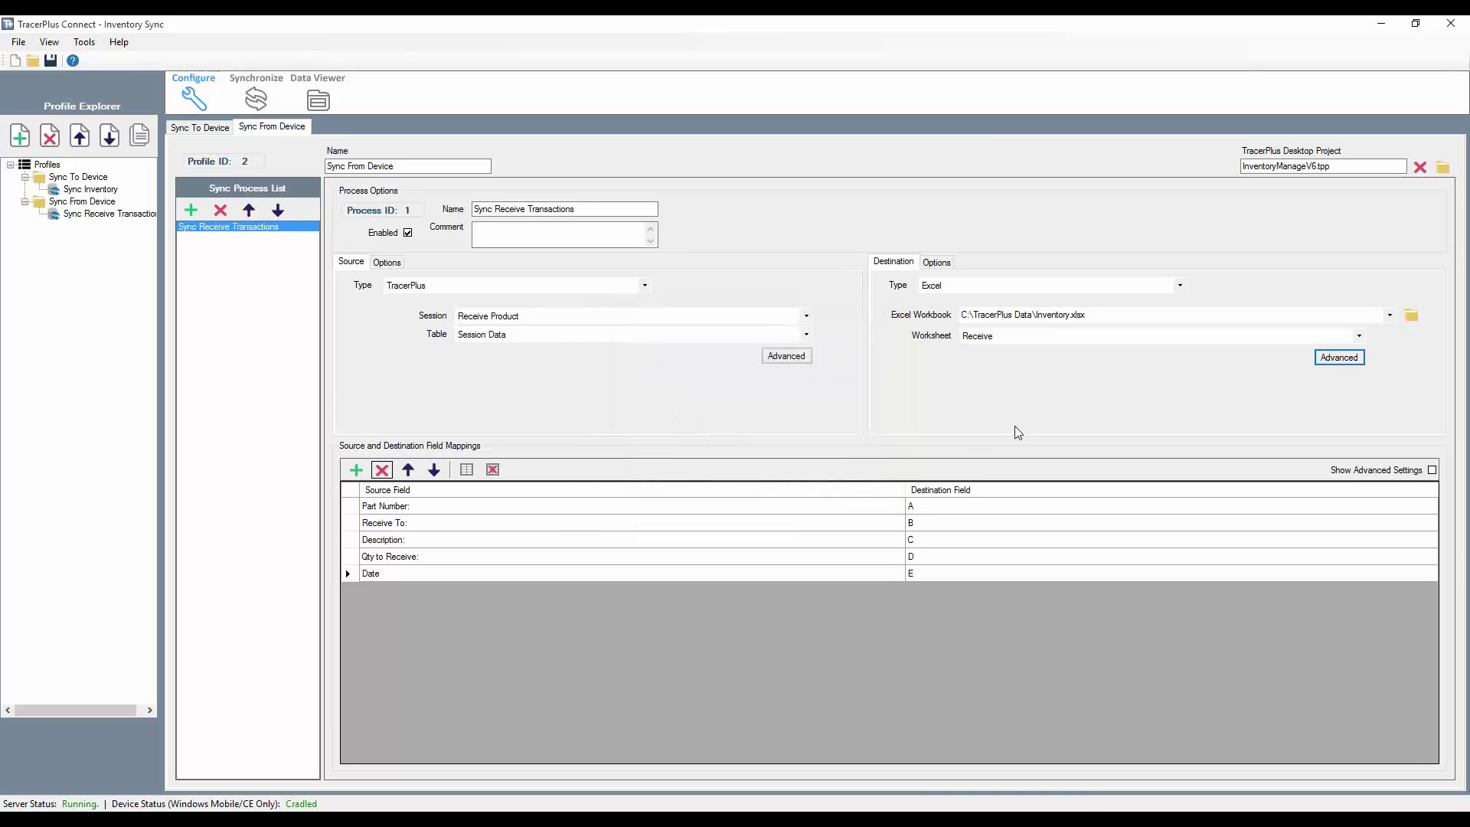
click(933, 263)
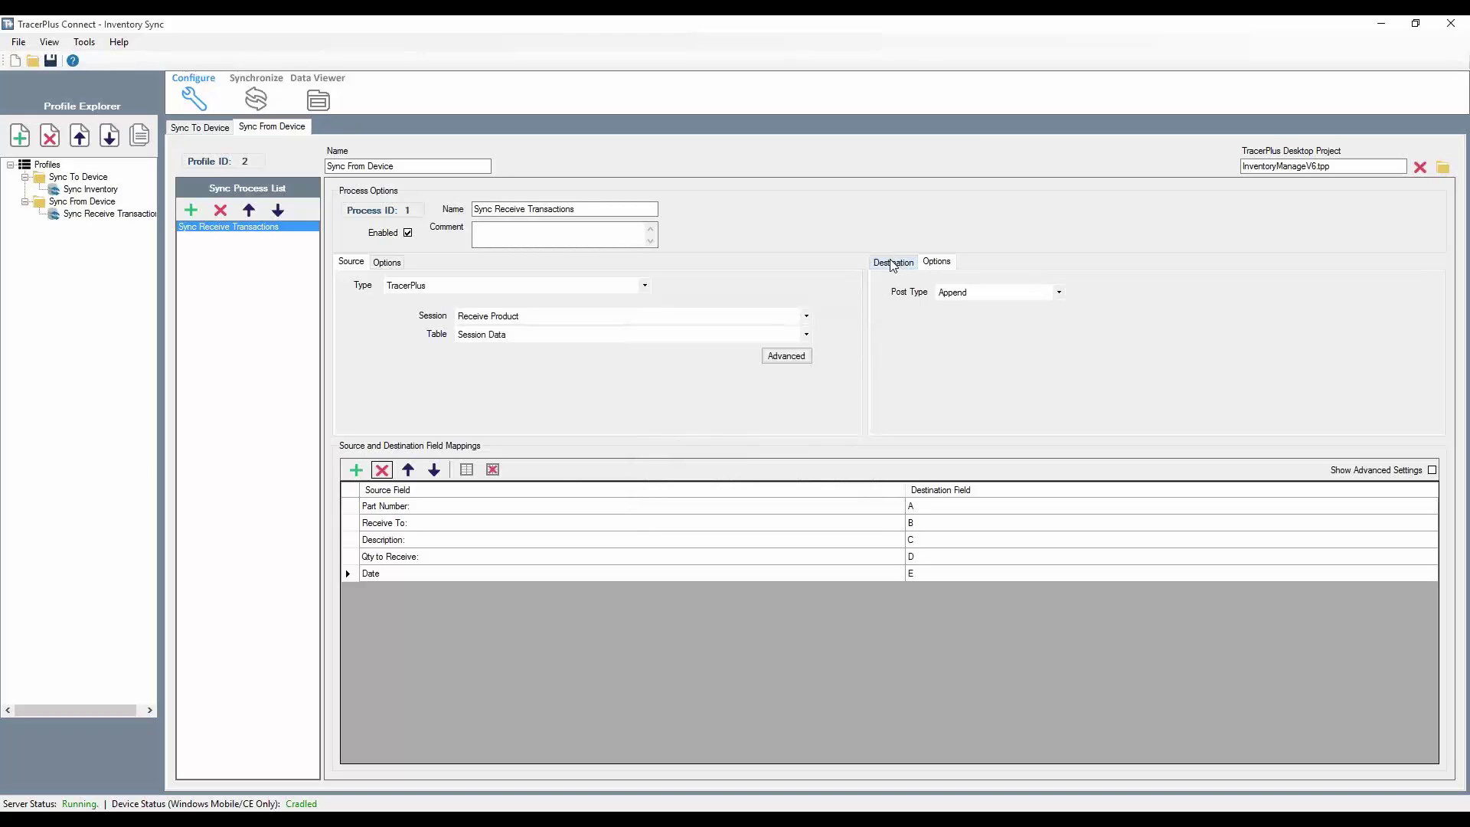
click(893, 264)
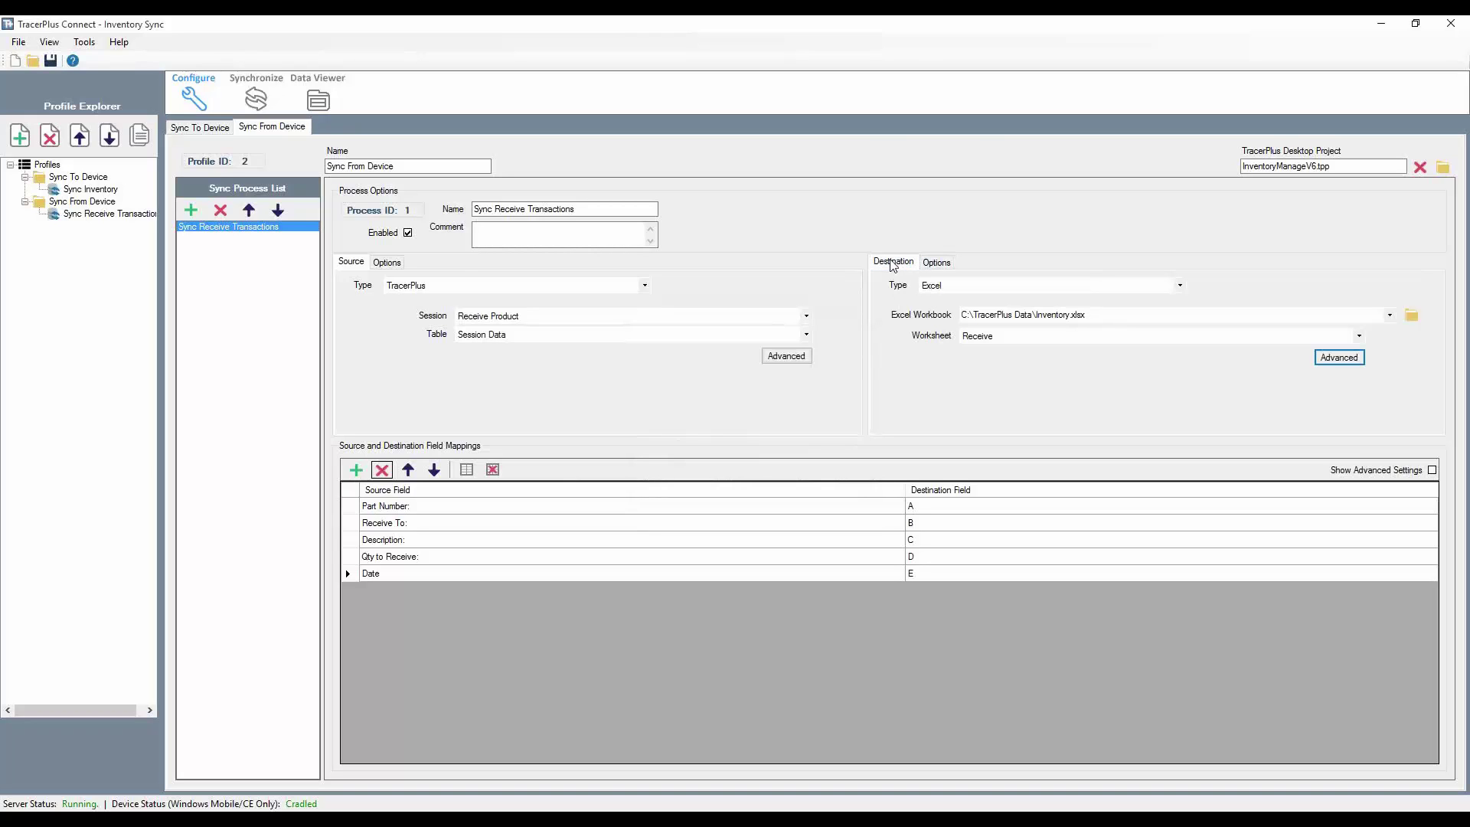
Enable Delete After Transfer for the receive process's source and return to its source settings.
click(385, 263)
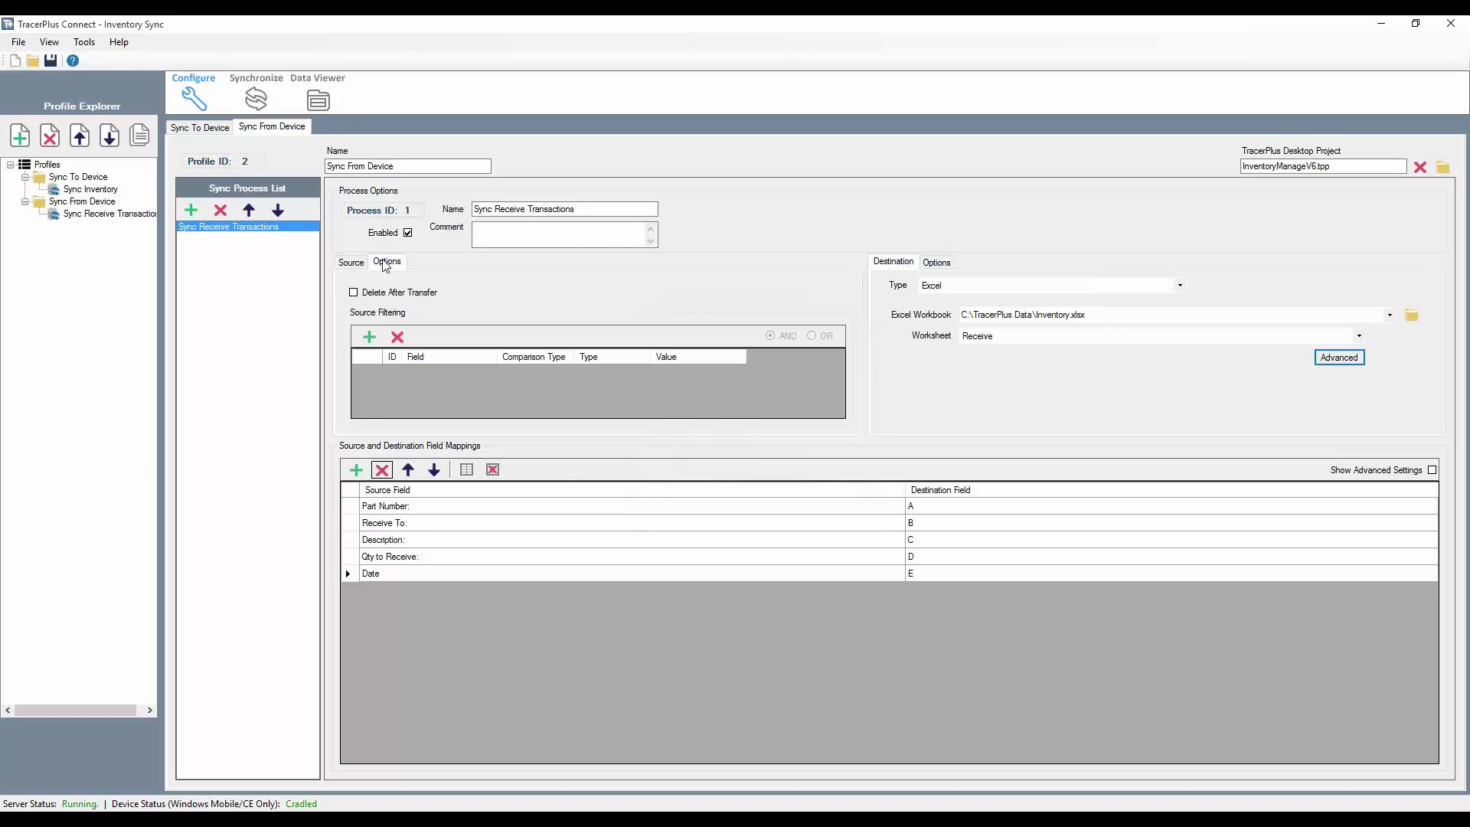
click(353, 292)
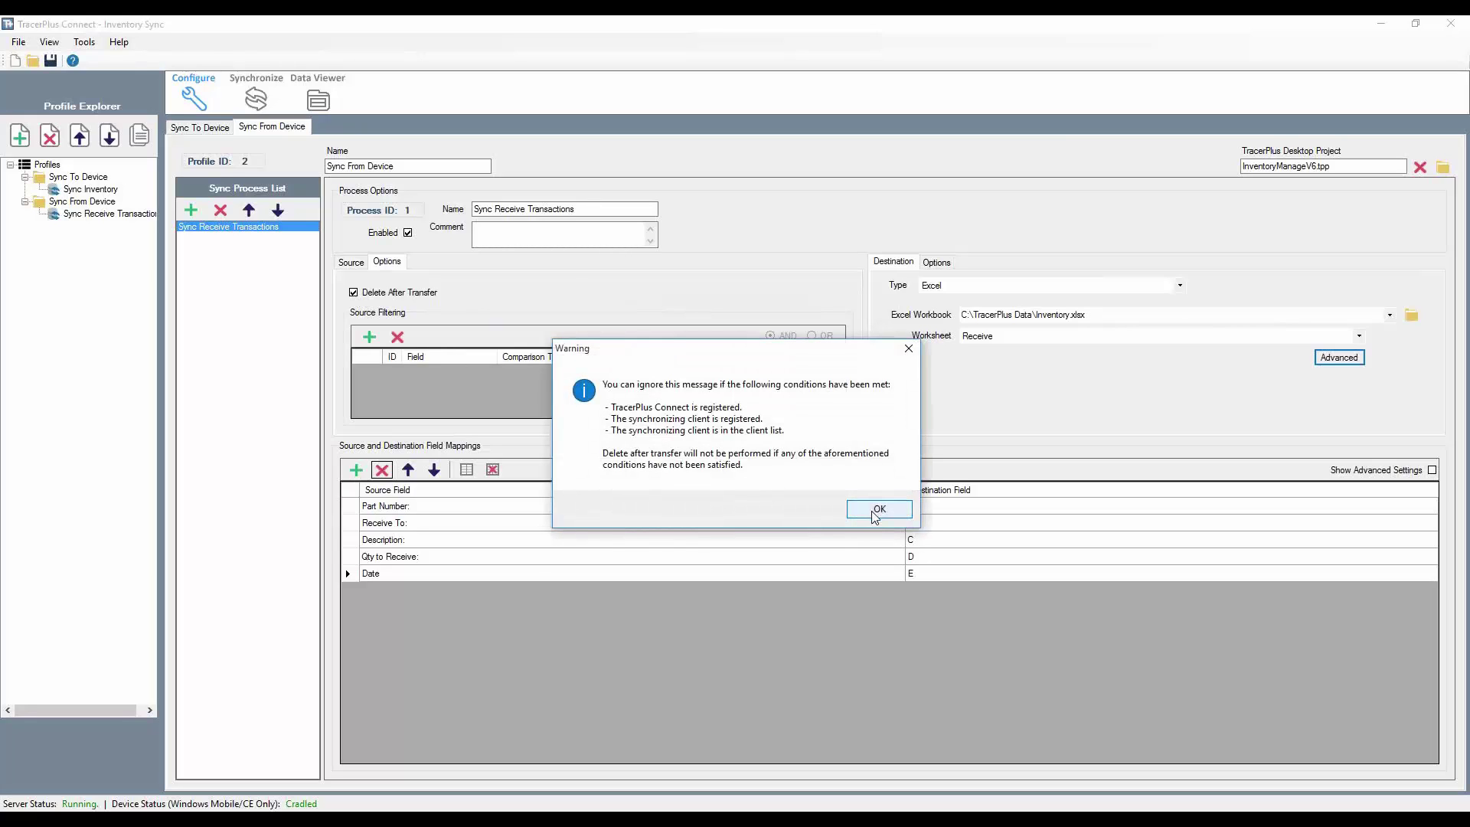
click(877, 510)
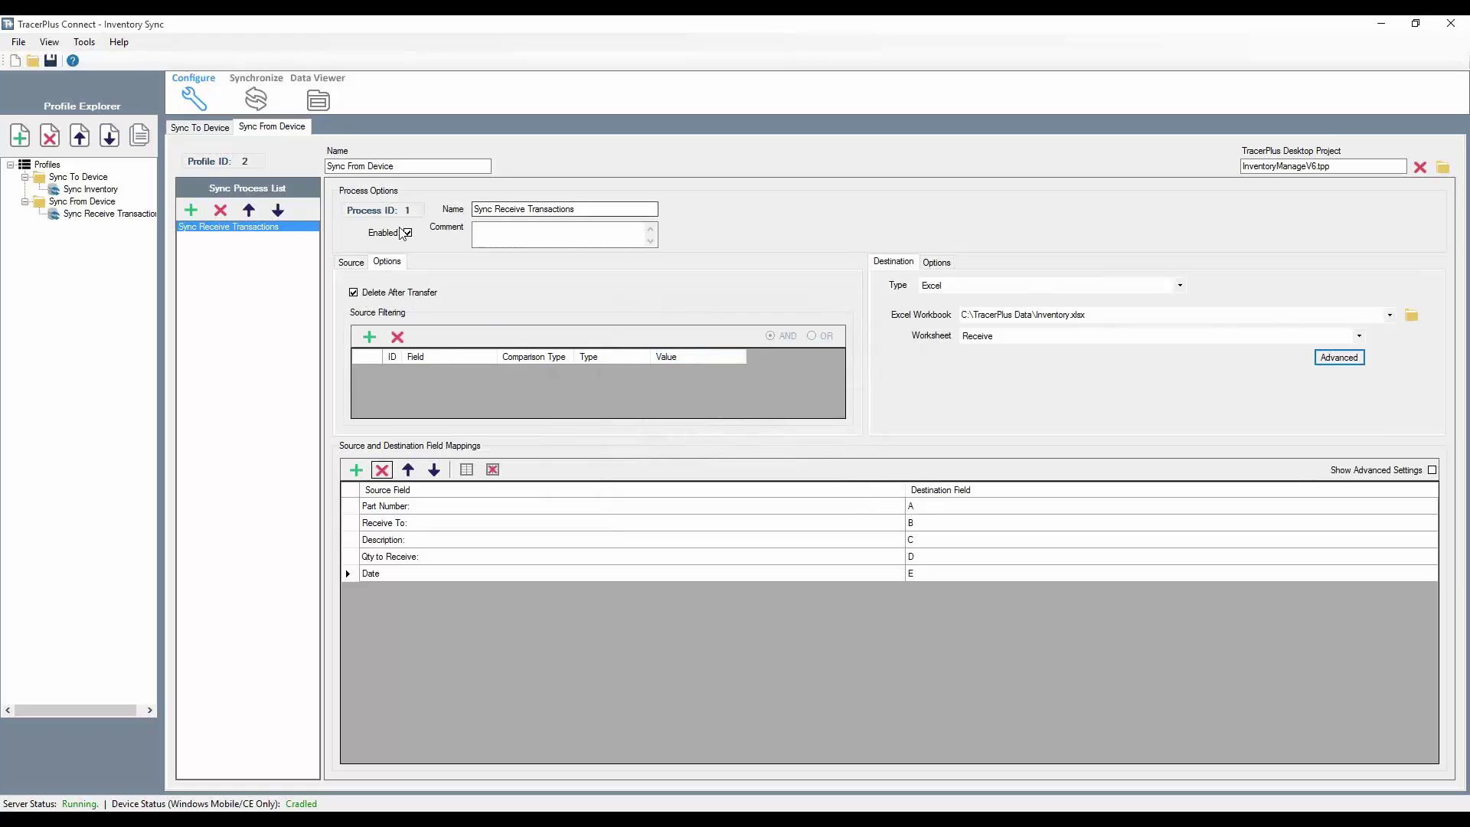
click(354, 263)
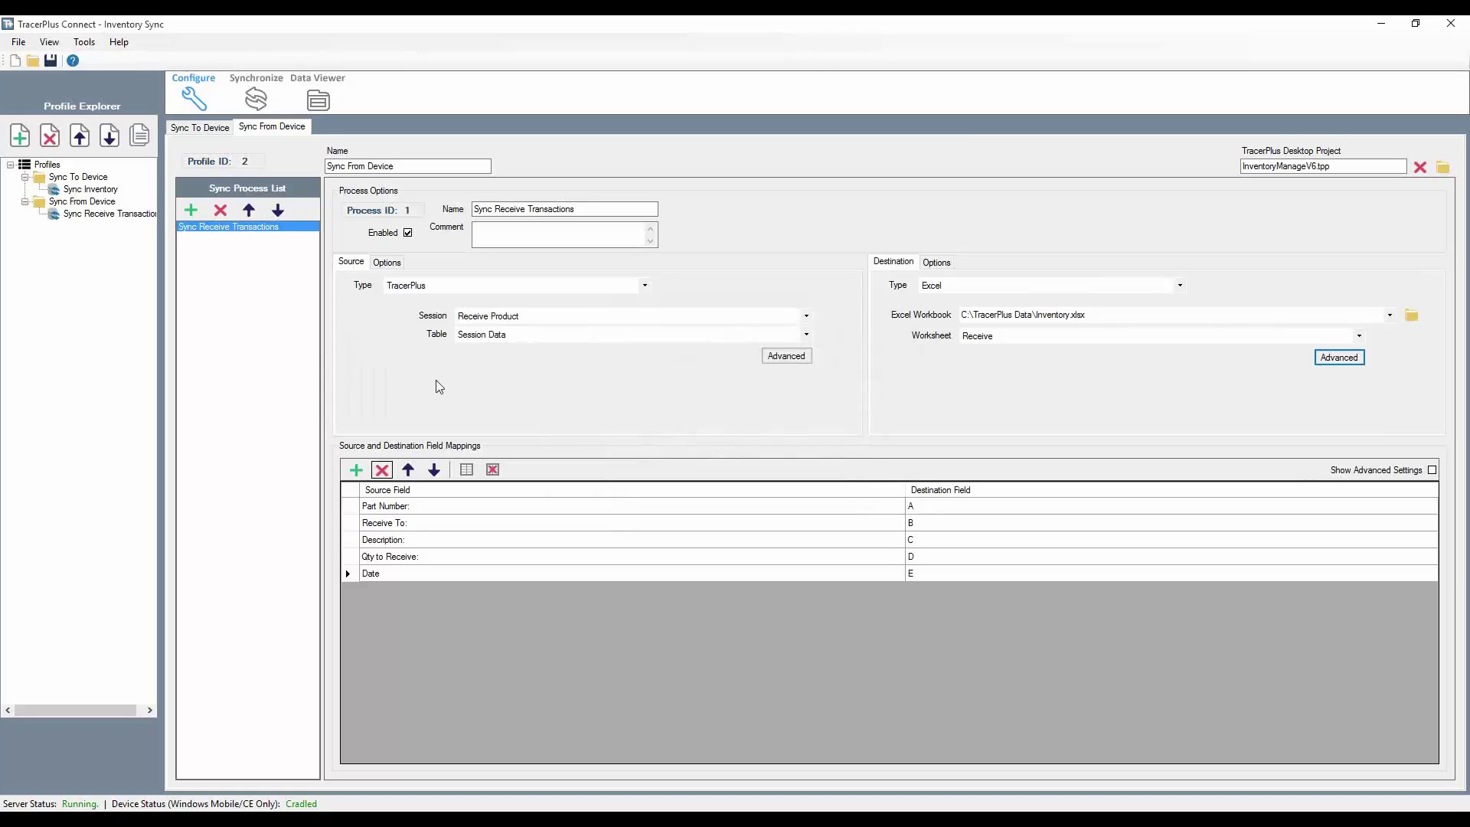
Add a second sync process to the Sync From Device profile and name it Sync Issue Transactions.
click(191, 208)
click(198, 239)
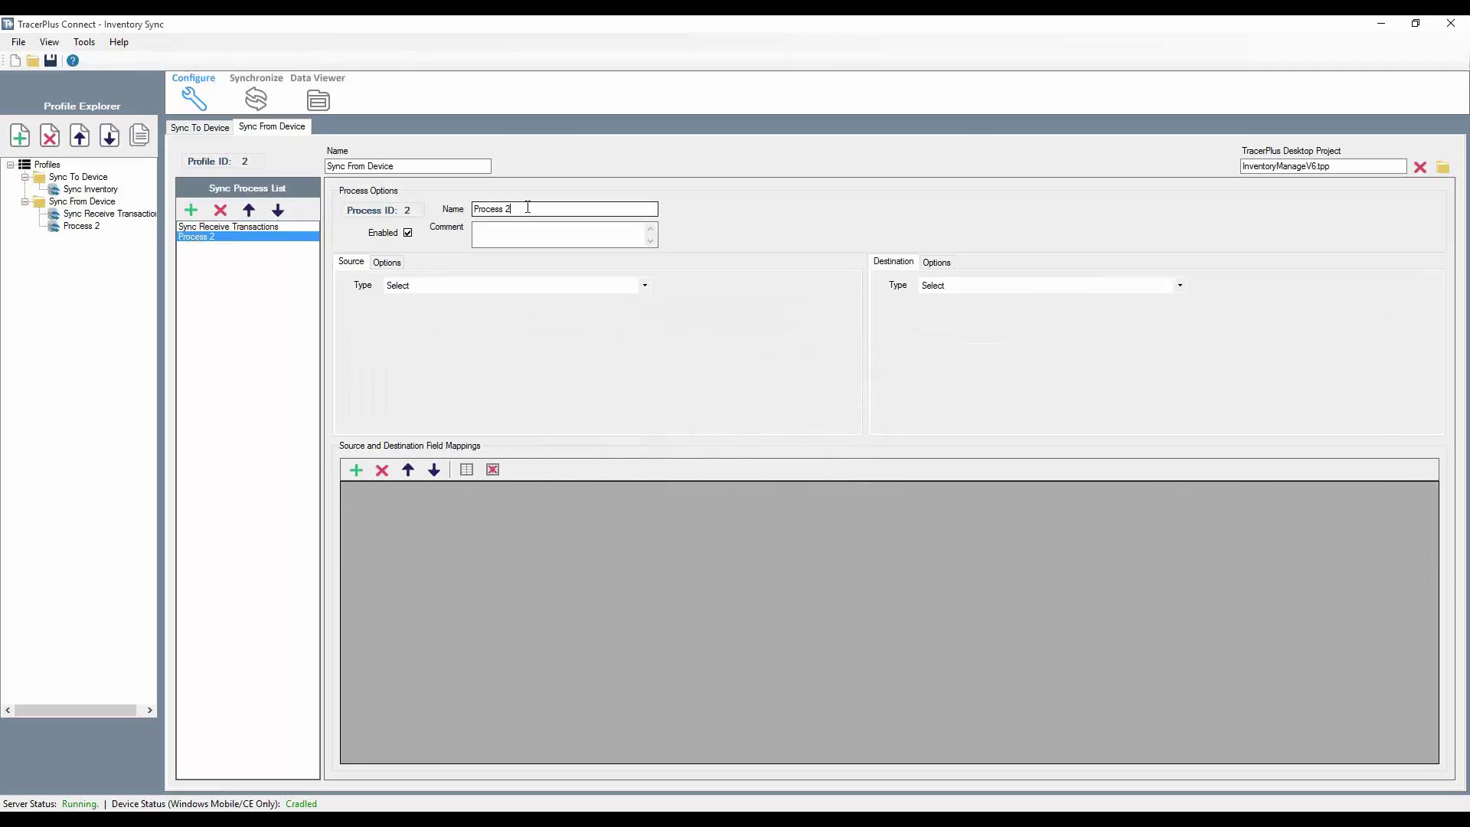
drag(513, 209, 465, 213)
text(S)
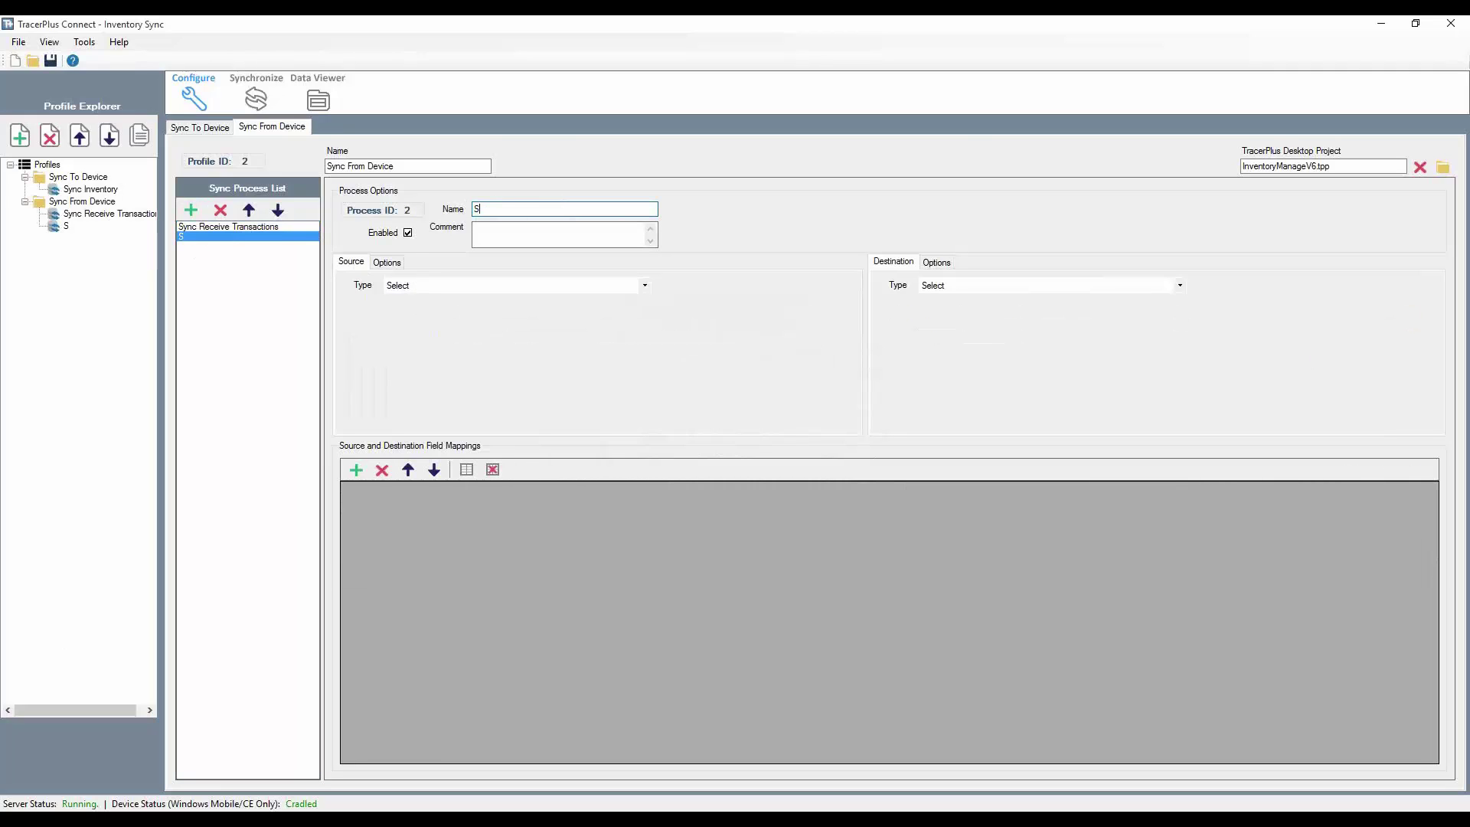
text(ync Issue Transactions)
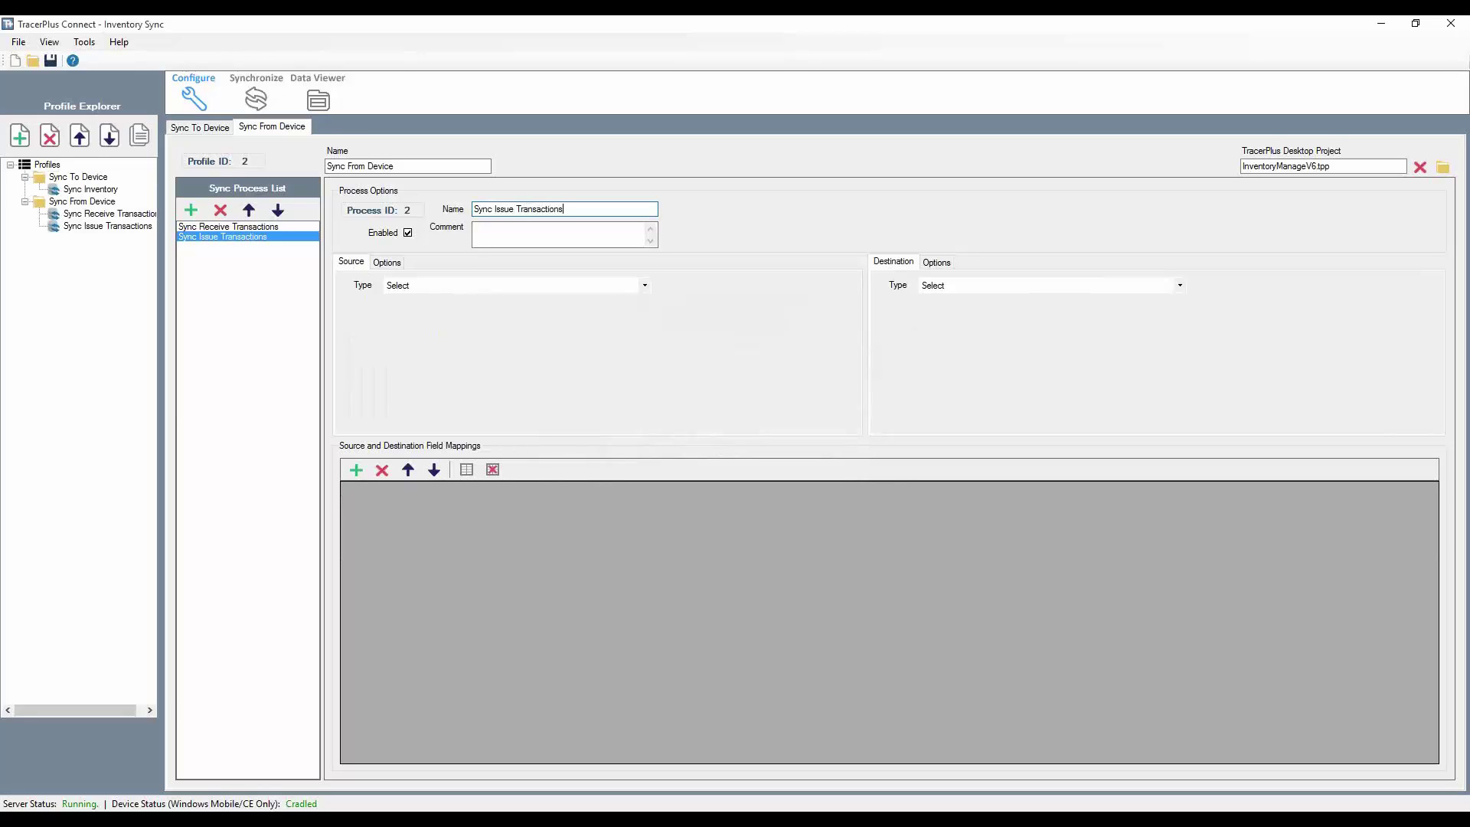
Set the source of Sync Issue Transactions to TracerPlus with the Issue Product session.
click(544, 287)
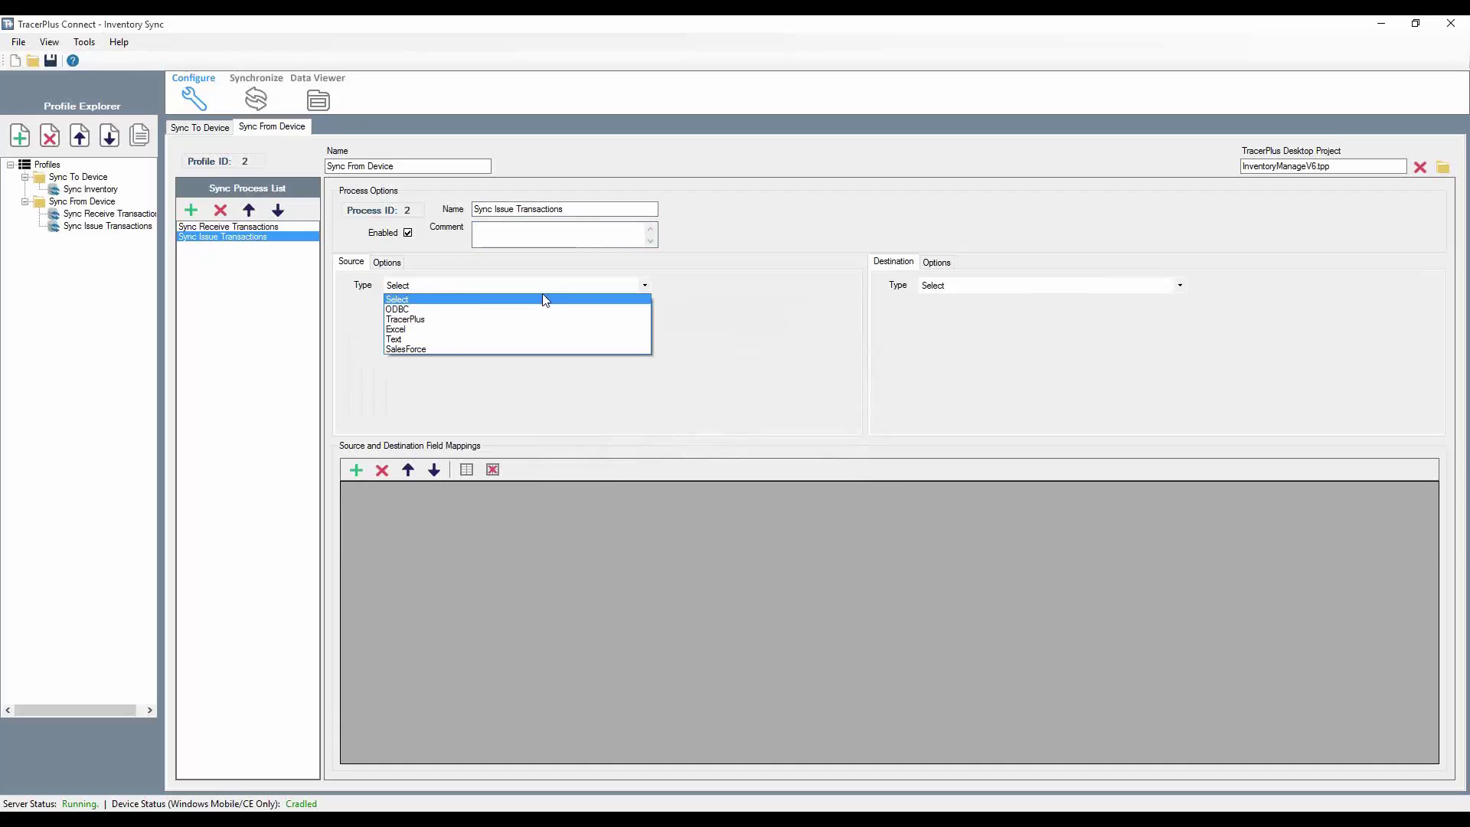
click(438, 327)
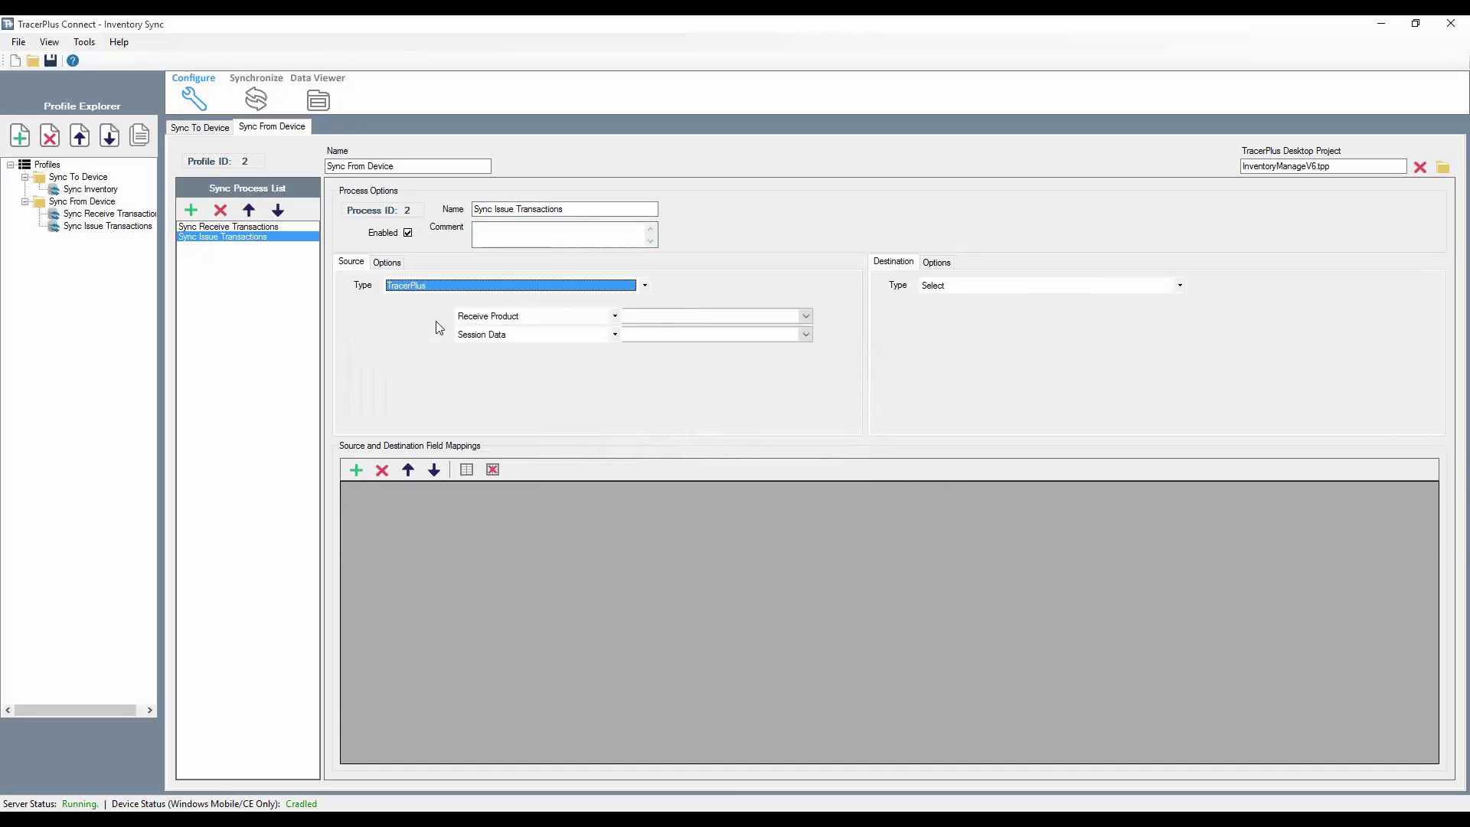
click(507, 315)
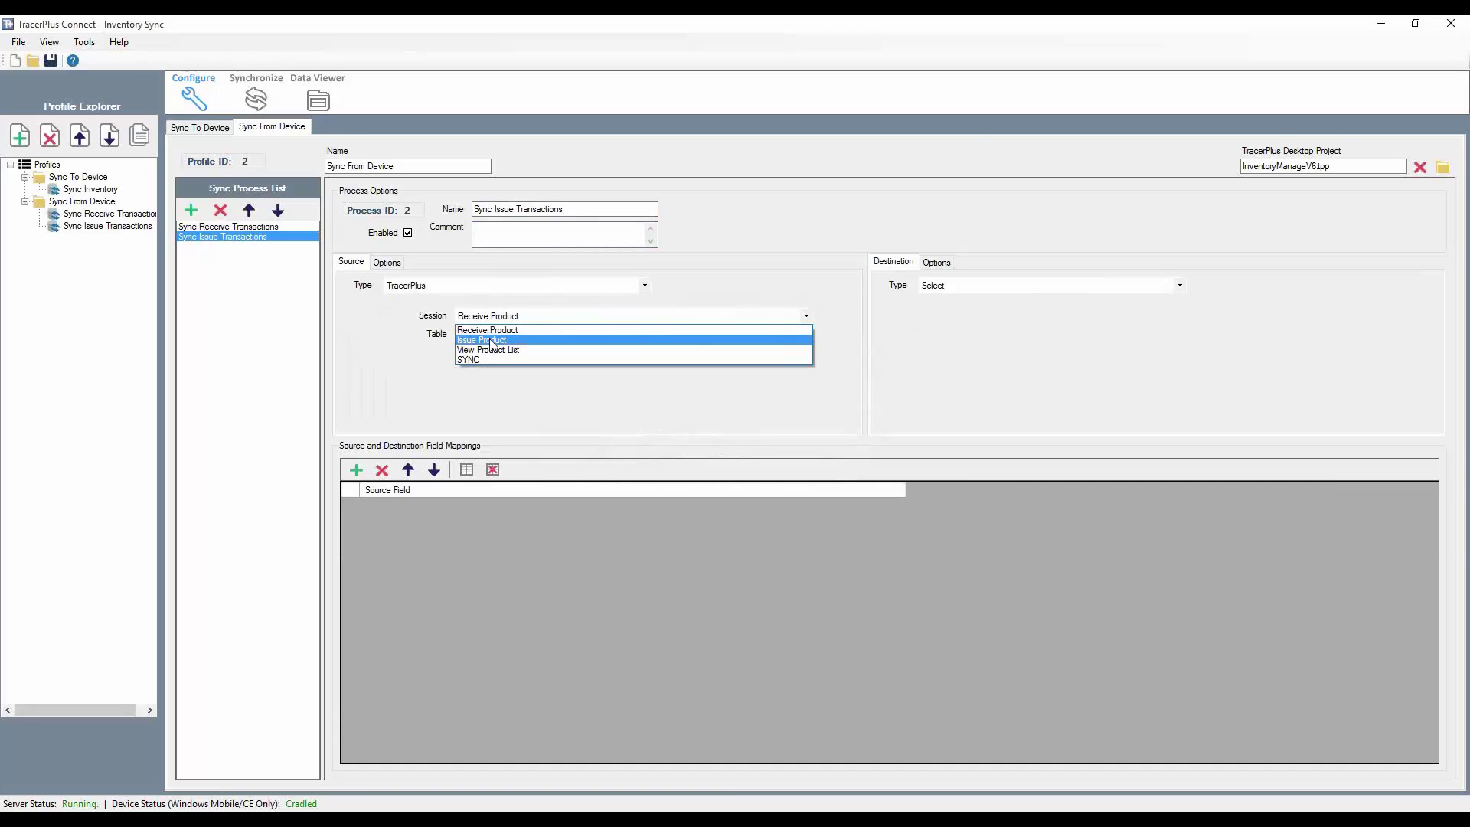
click(487, 342)
click(488, 343)
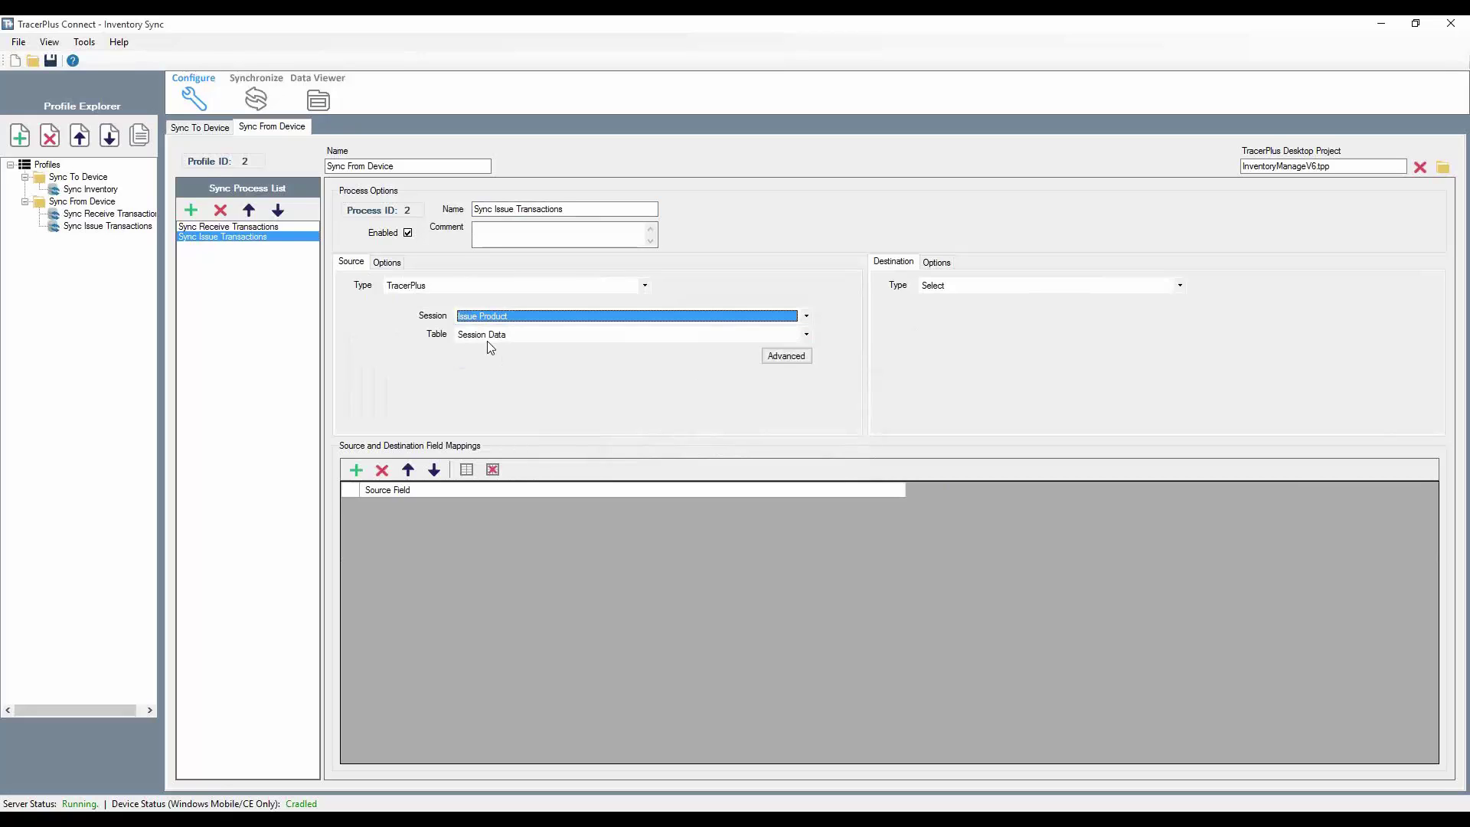
Set the issue process's destination to Excel, using the Issue worksheet of C:\TracerPlus Data\Inventory.xlsx.
click(1029, 285)
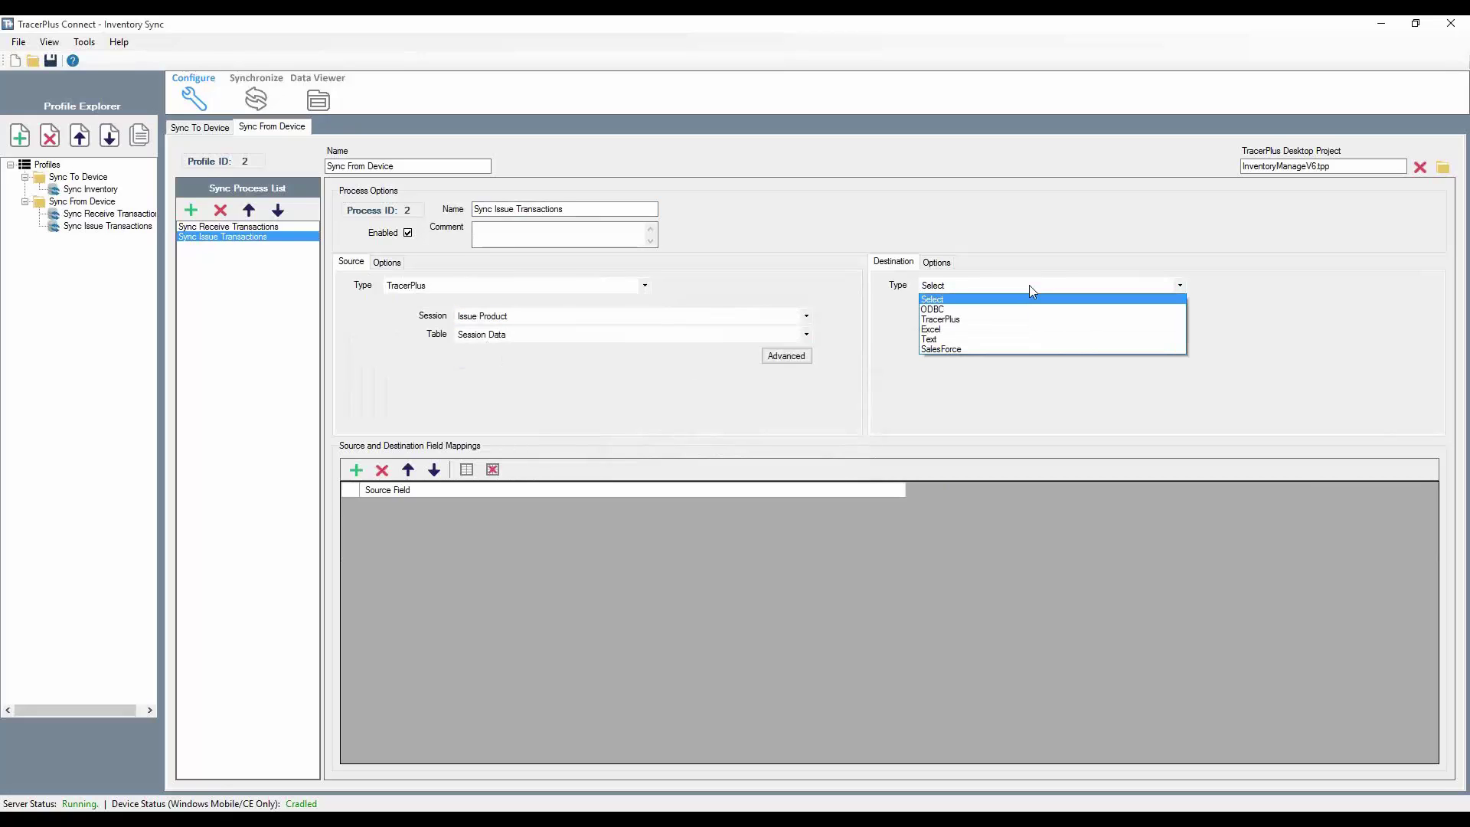
click(955, 330)
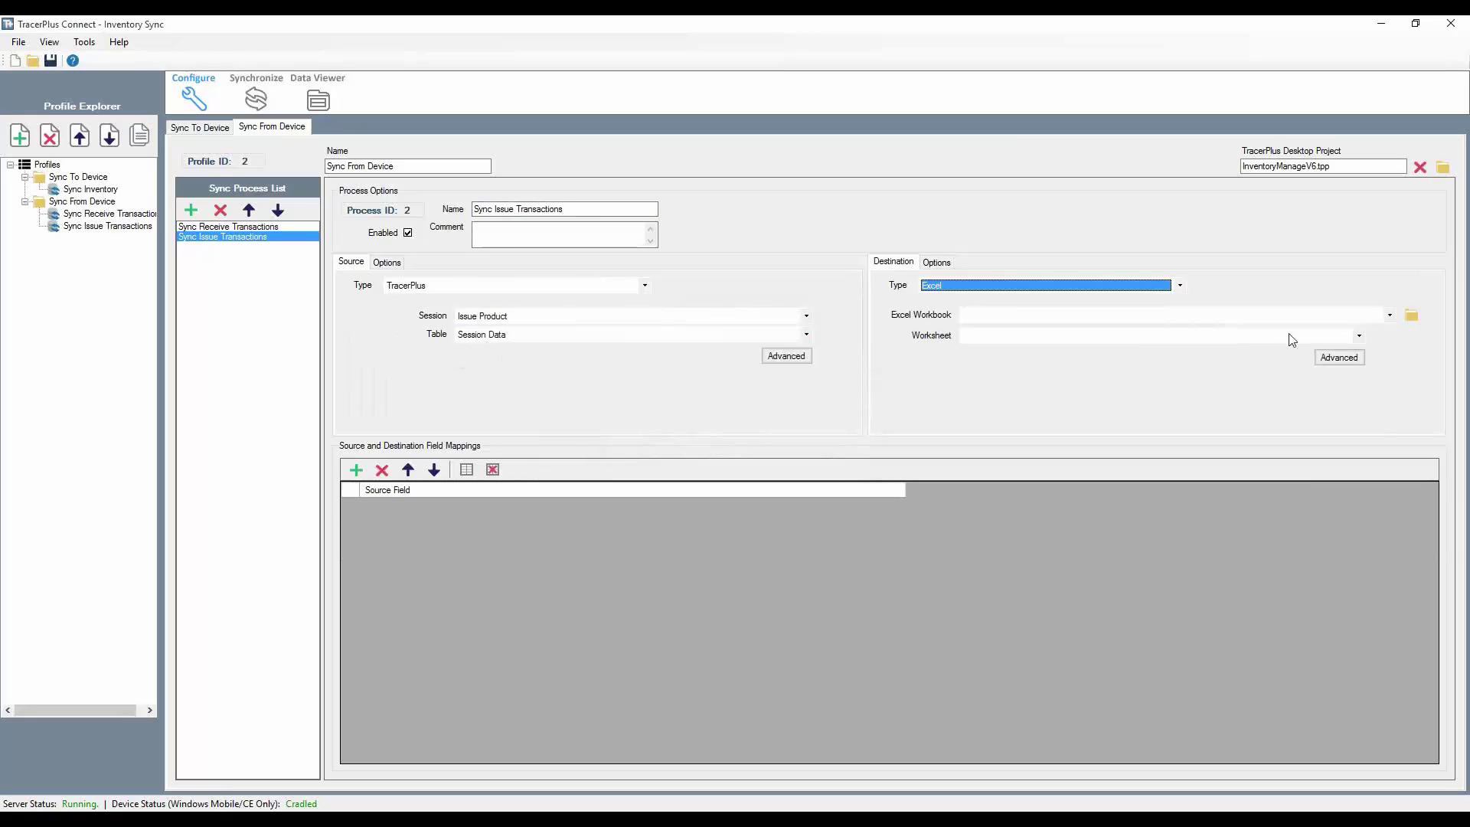
click(1410, 315)
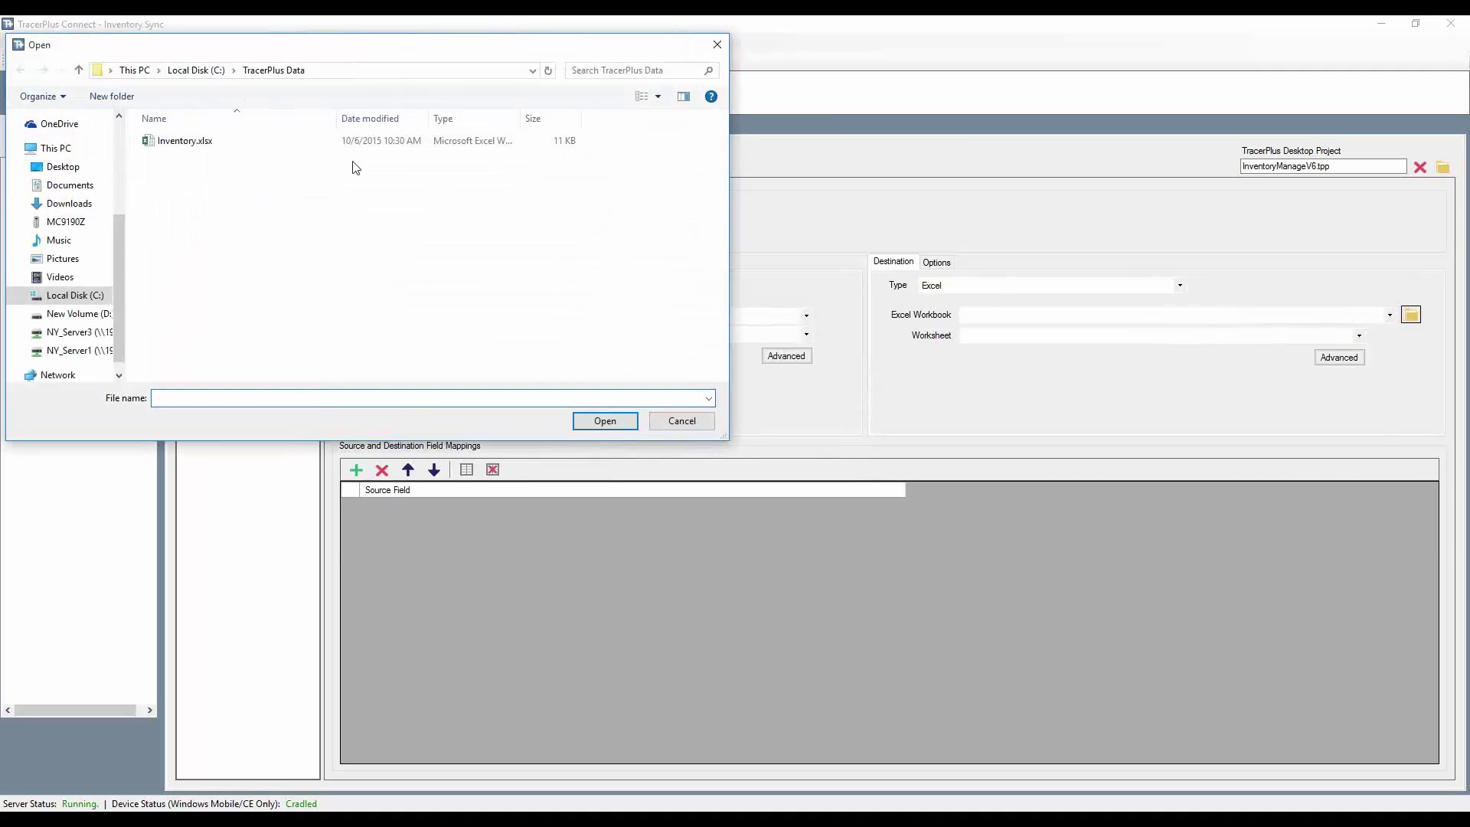
double_click(180, 142)
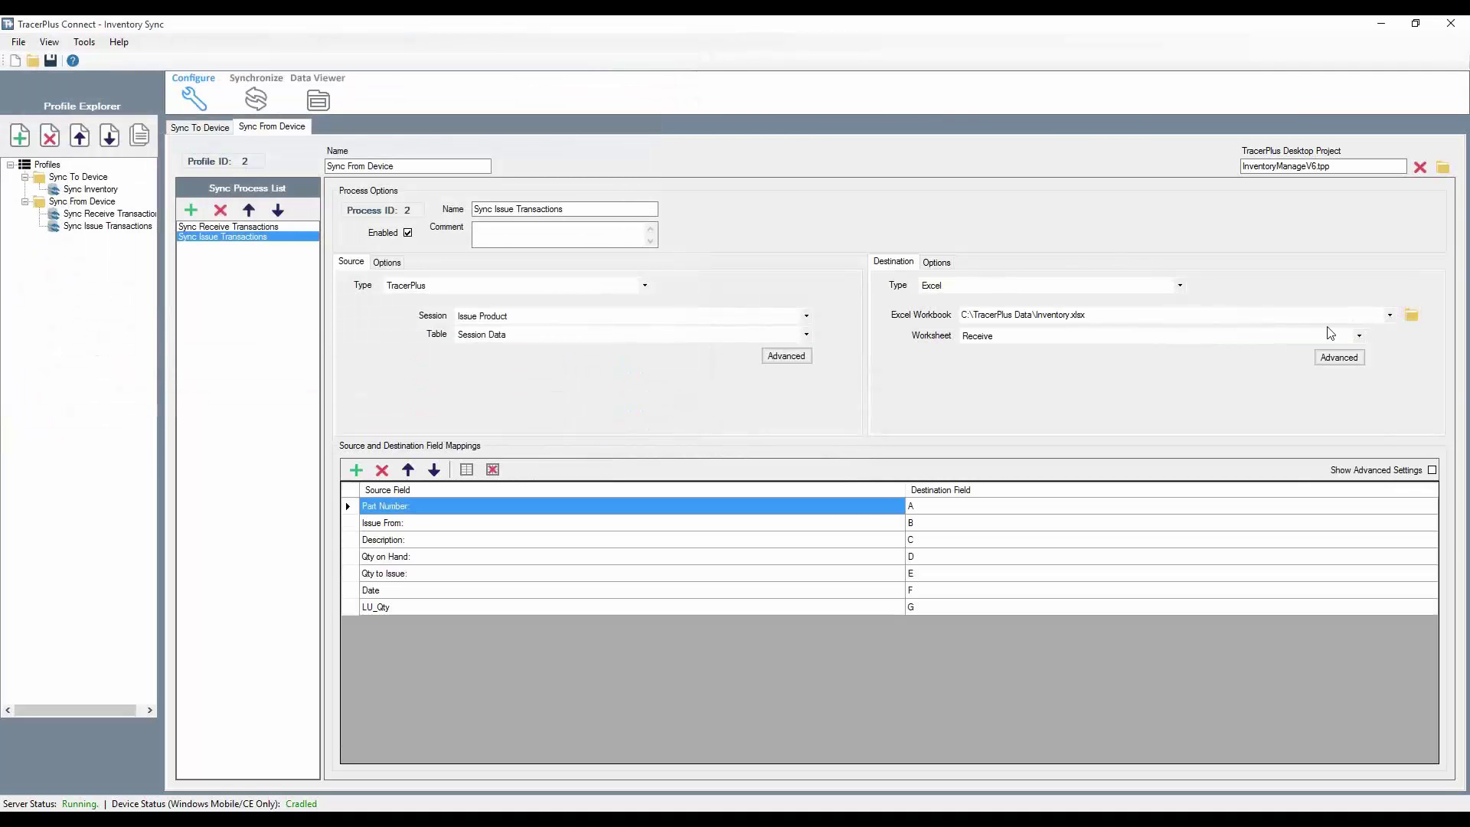
click(1359, 336)
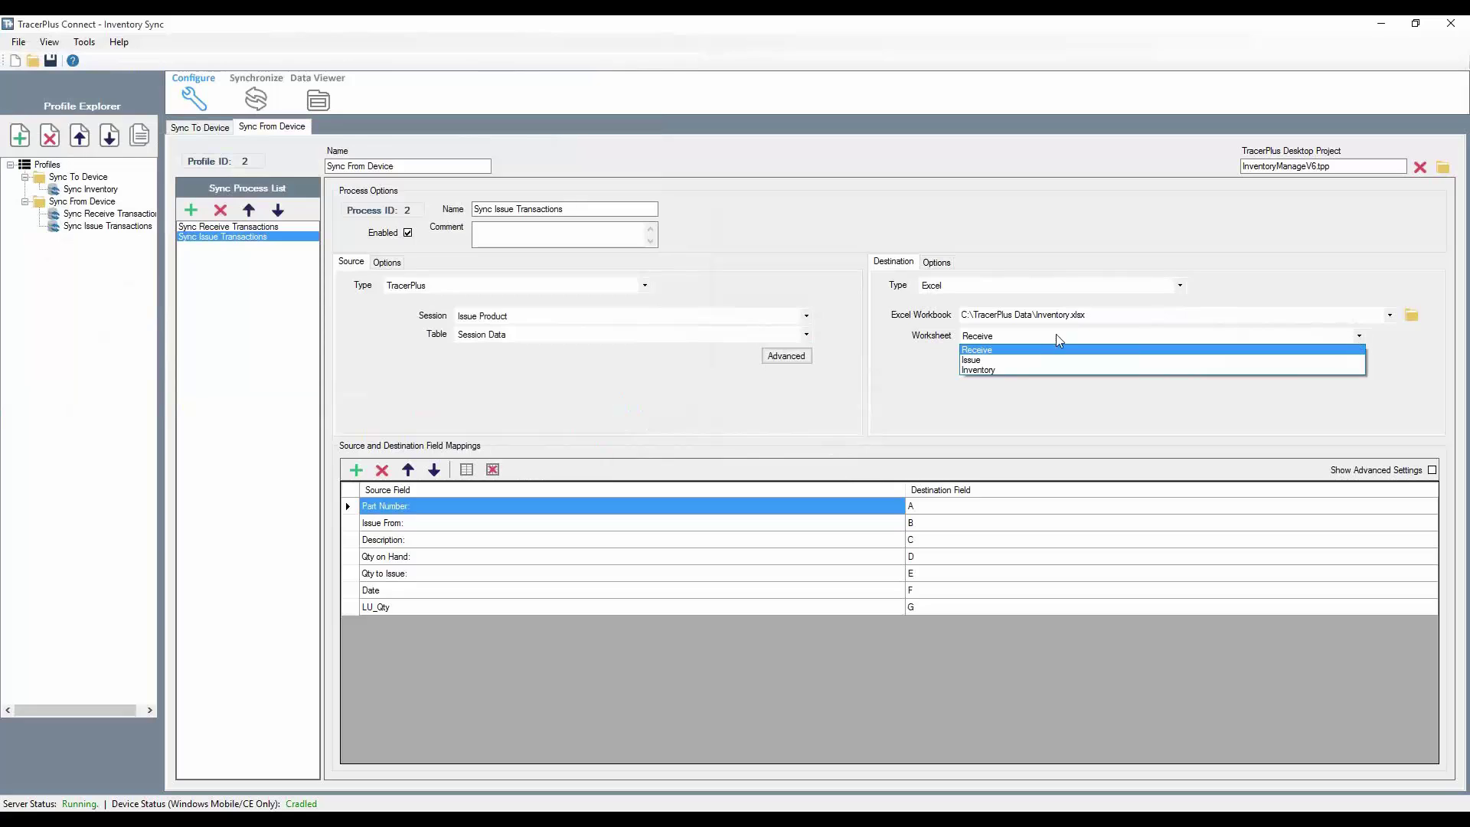
click(969, 364)
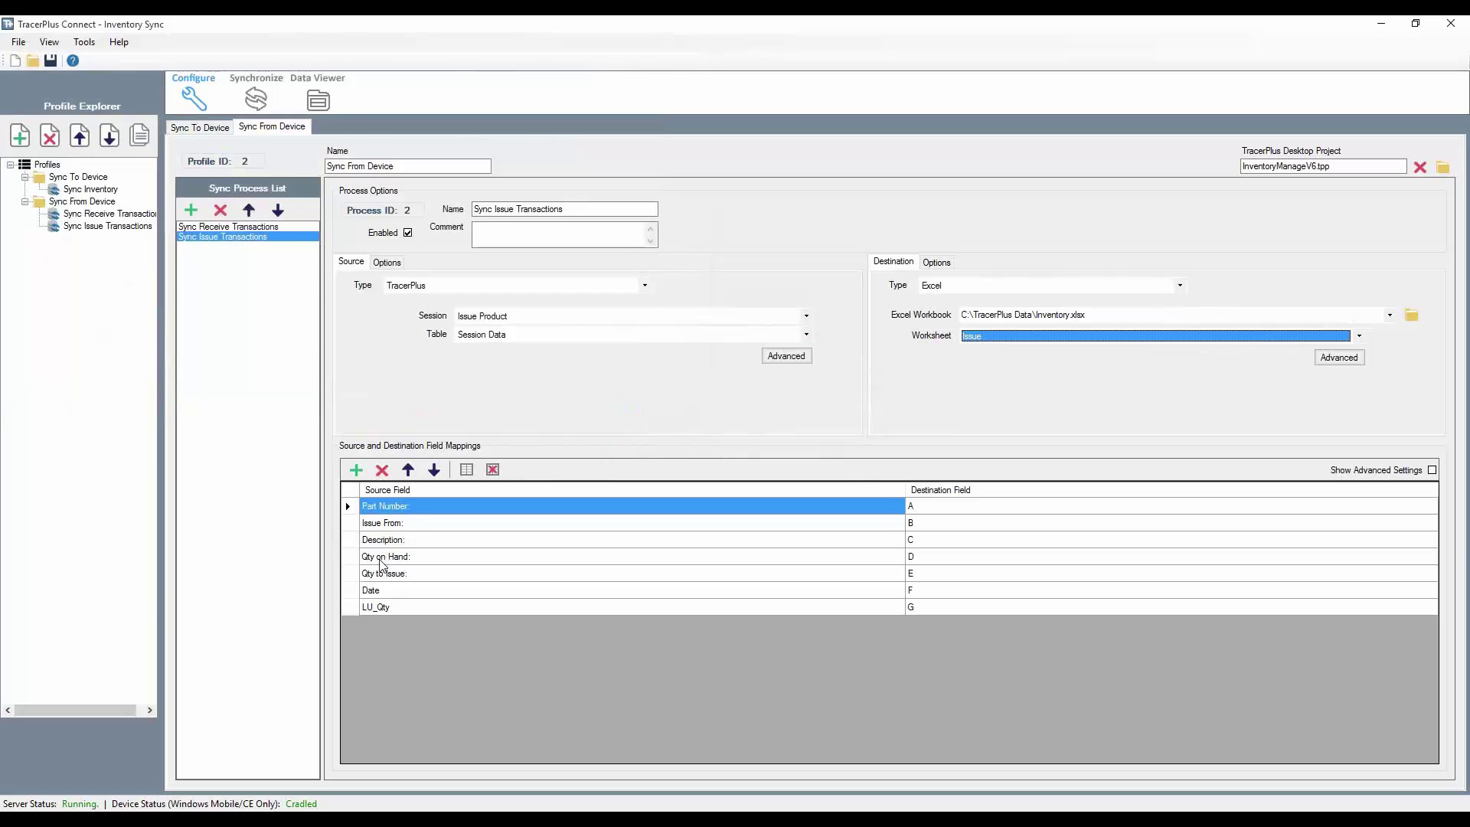
Remove the Qty on Hand and LU_Qty field mappings from the Sync Issue Transactions process.
click(349, 557)
click(381, 470)
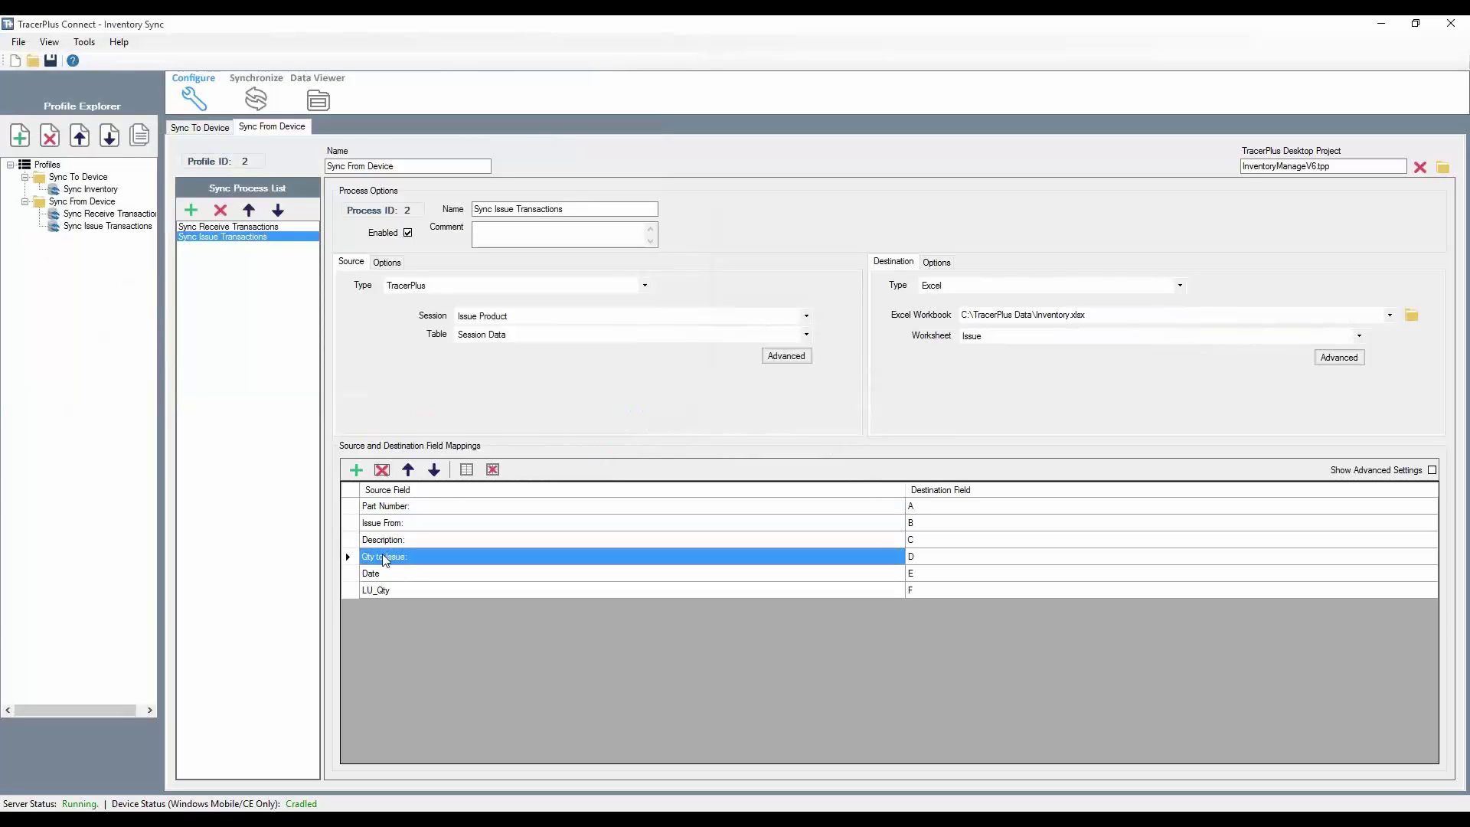
click(377, 591)
click(382, 470)
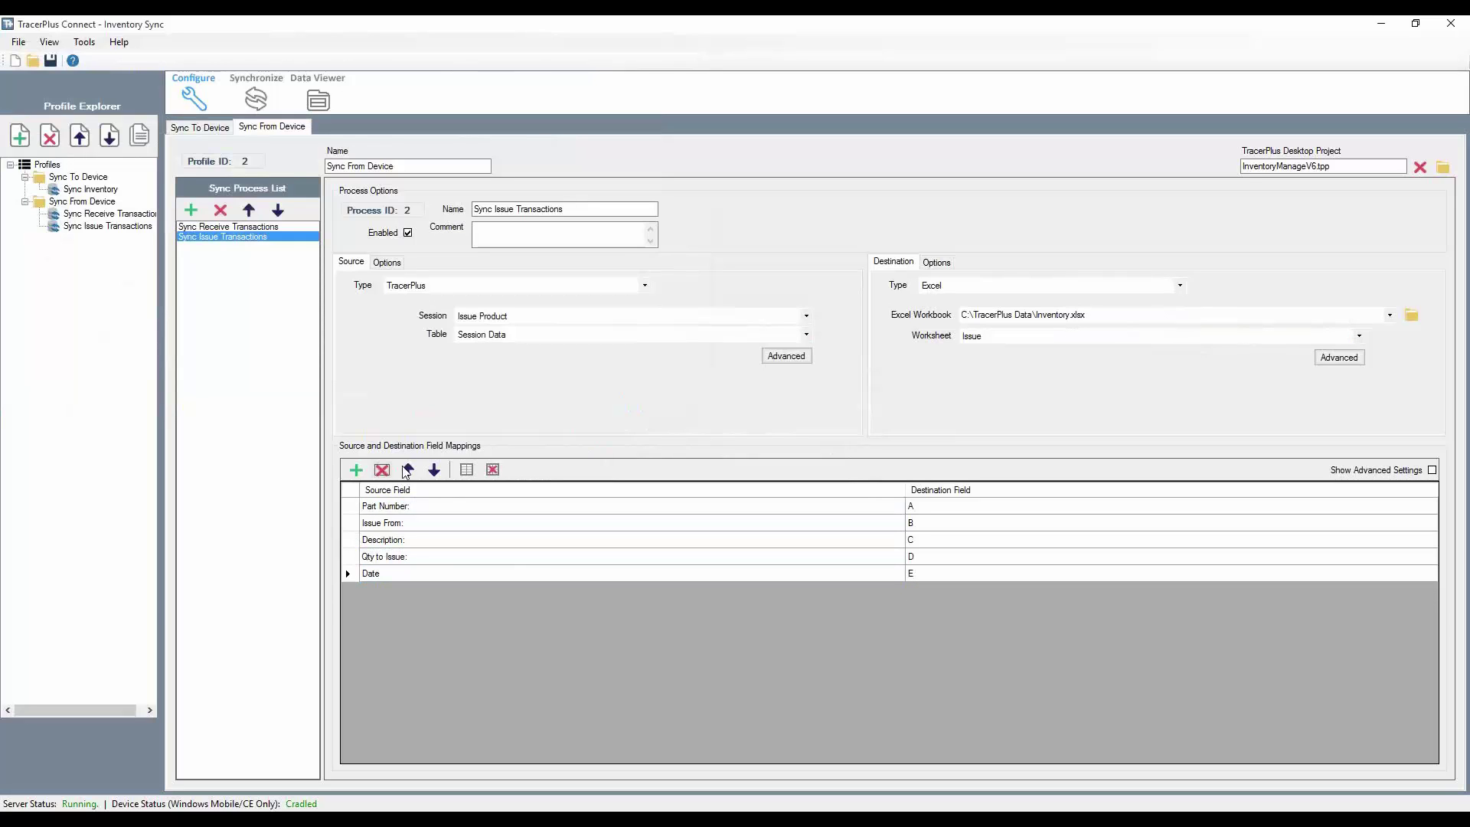
Set the Excel start row to 2 for the issue process's destination and check its destination options.
click(1340, 361)
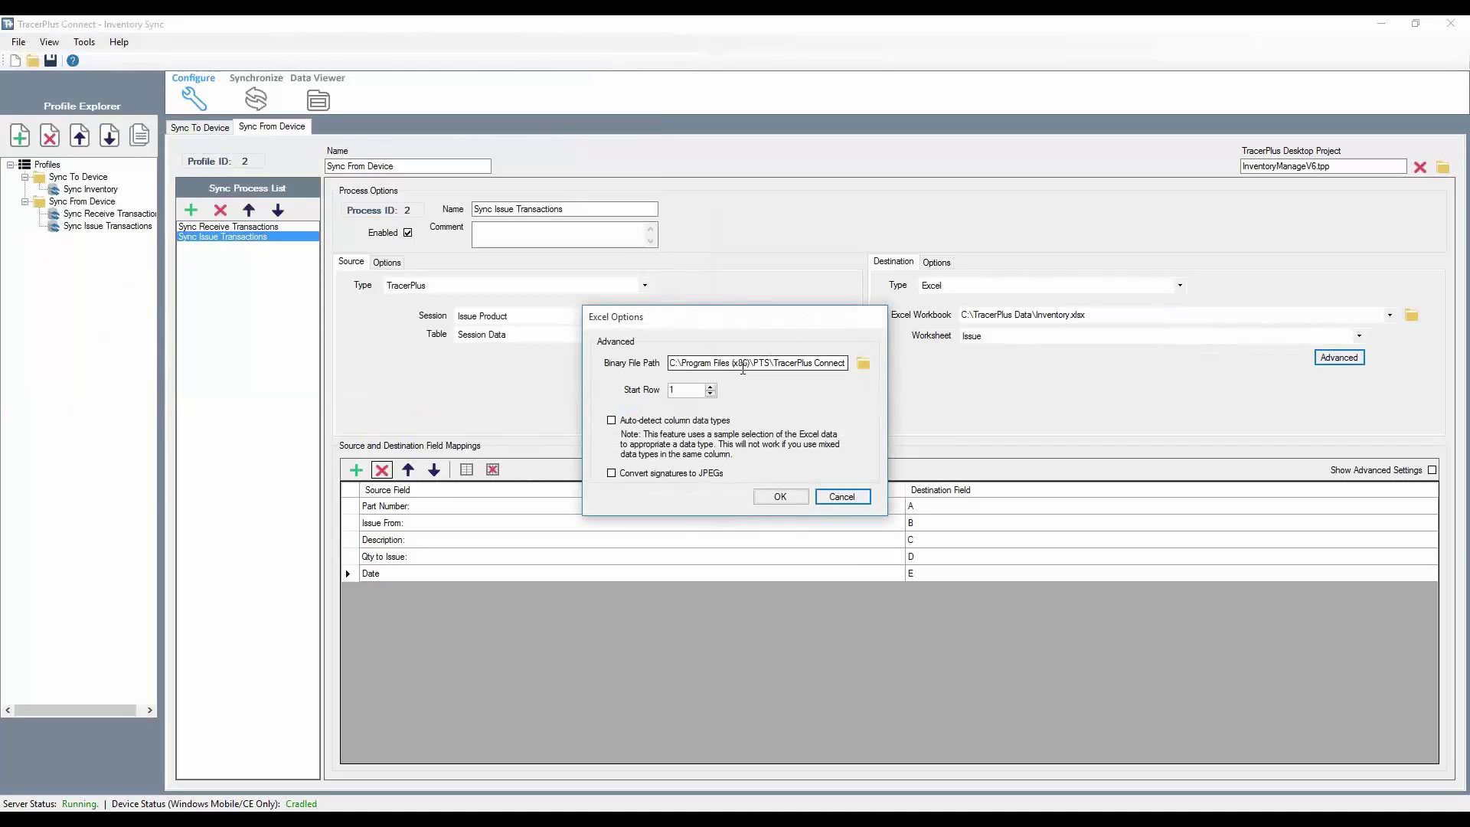
click(711, 387)
click(778, 497)
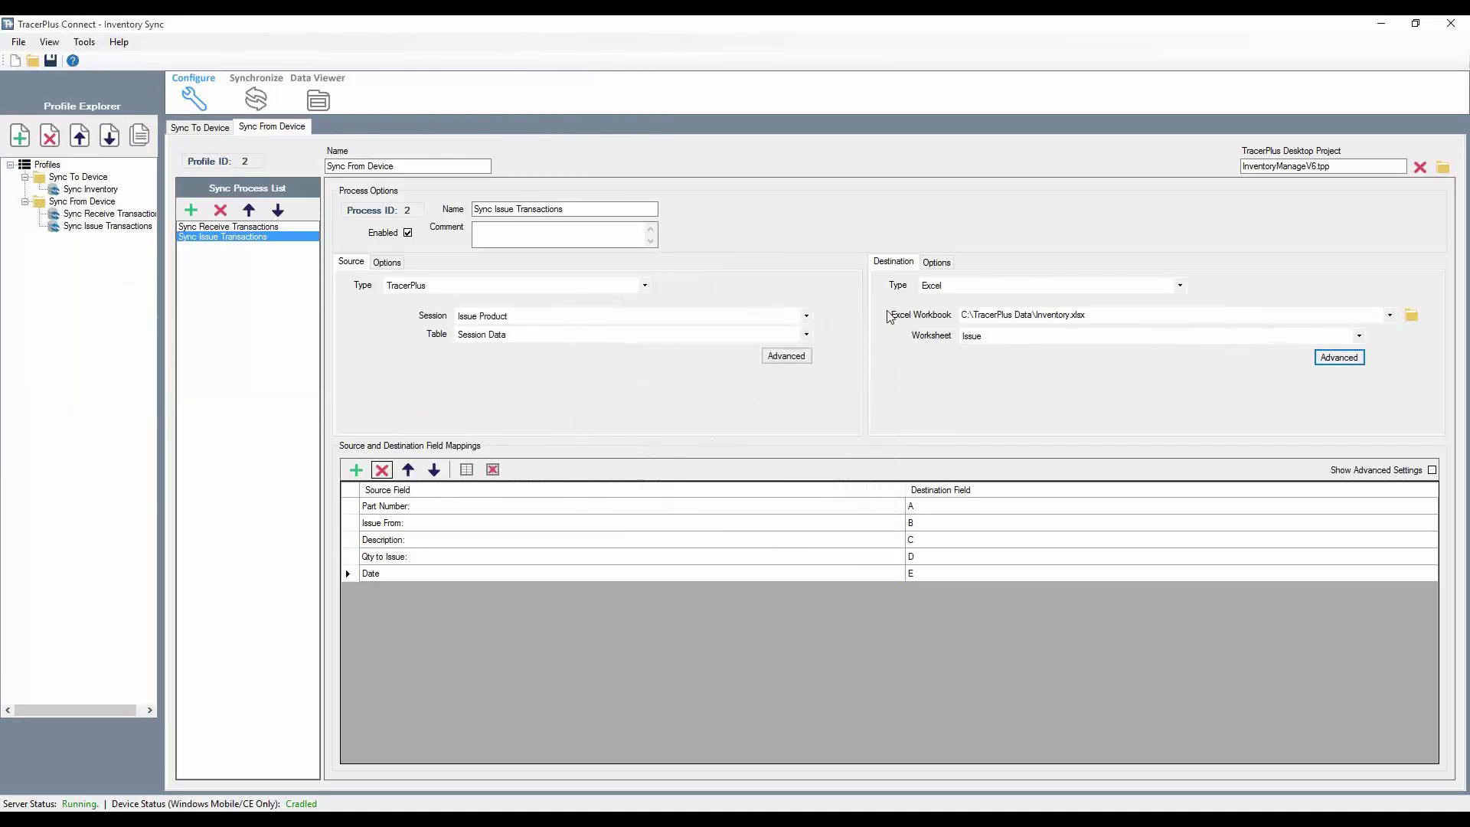
click(937, 263)
click(892, 263)
Enable Delete After Transfer for the issue process's source and return to its source settings.
click(386, 262)
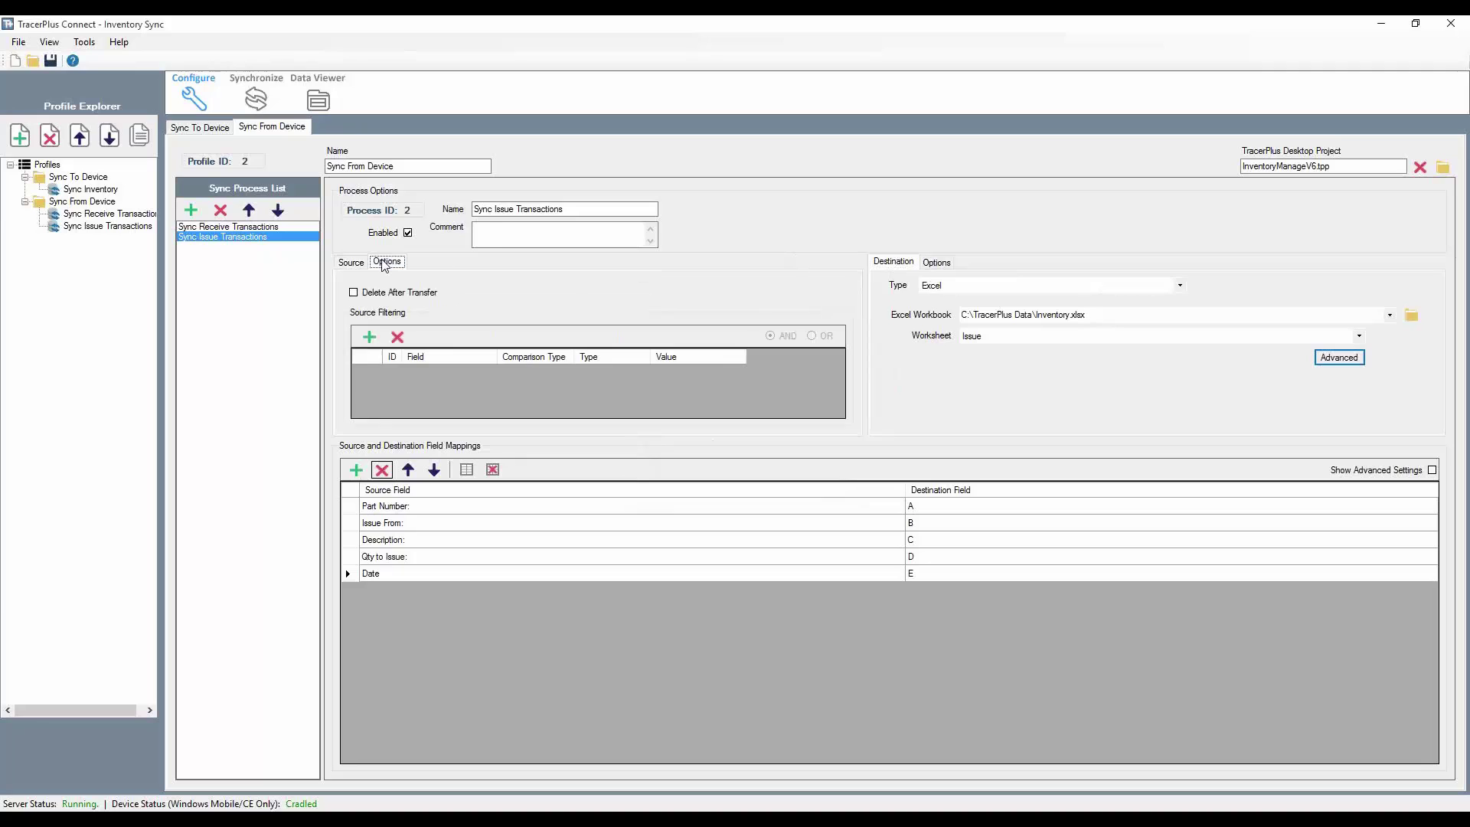
click(354, 292)
click(879, 509)
click(352, 263)
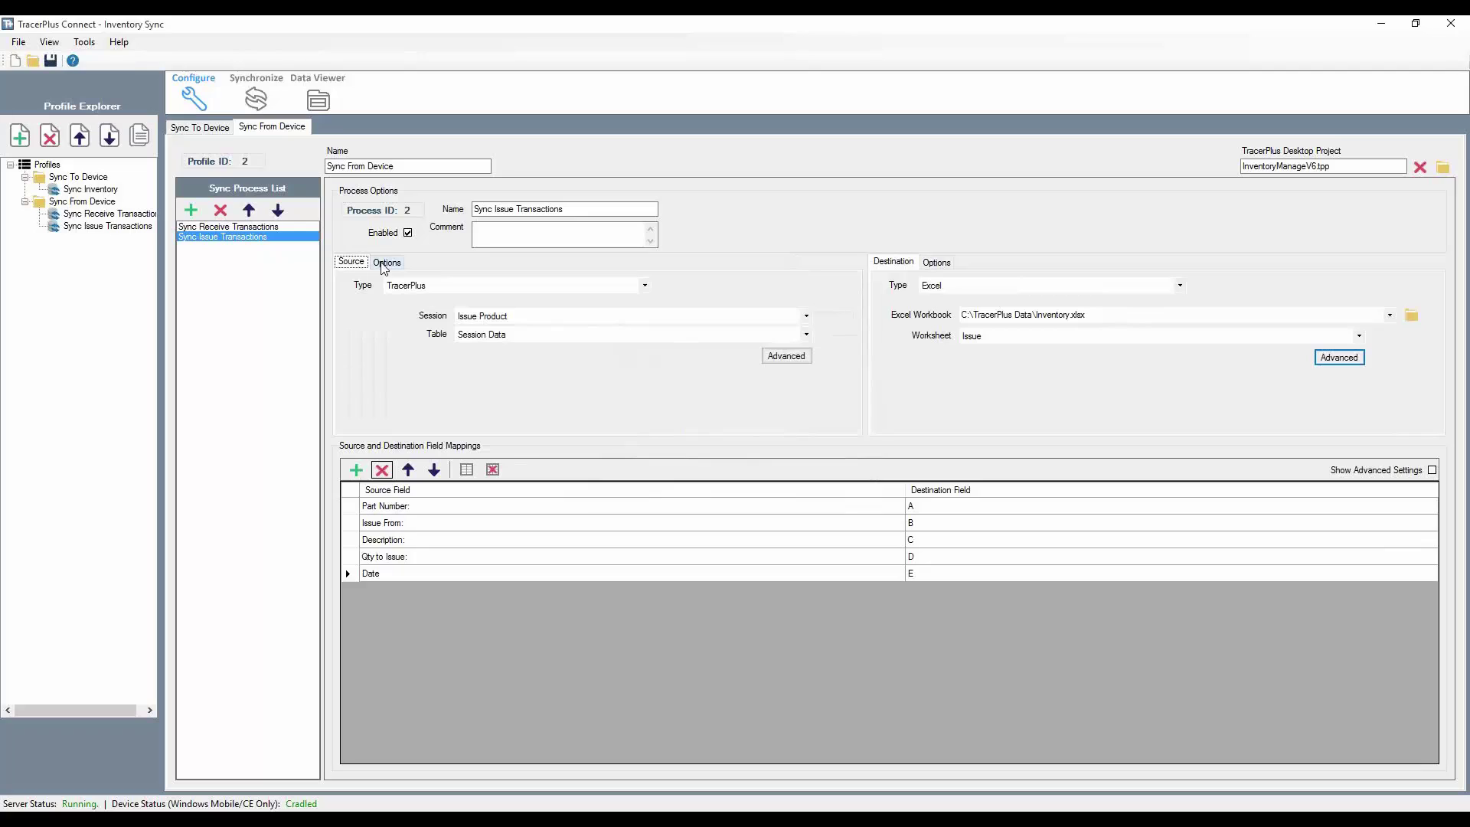
Add a third sync process to the Sync From Device profile and name it Update Inventory.
click(190, 210)
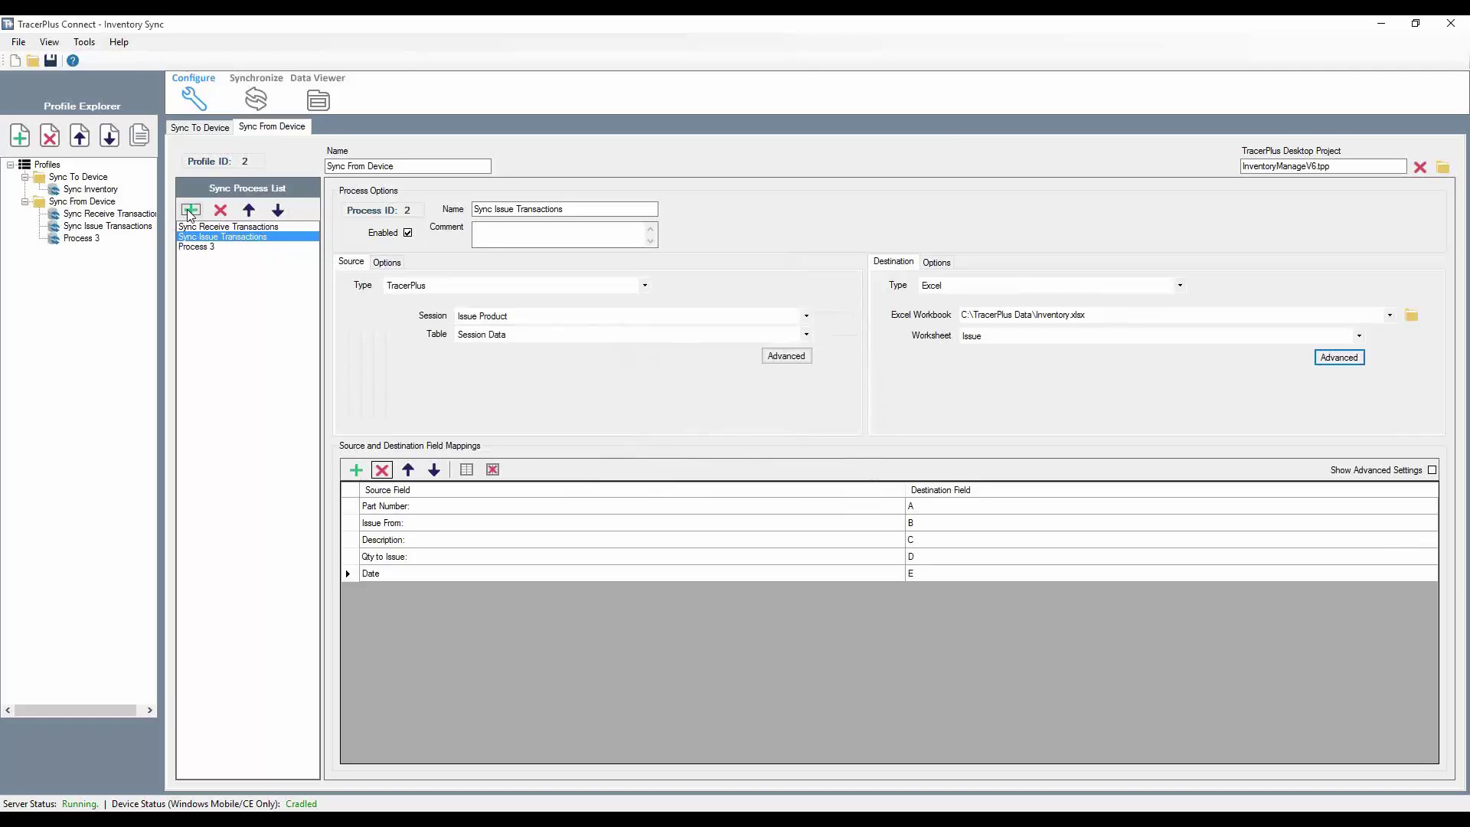
click(208, 248)
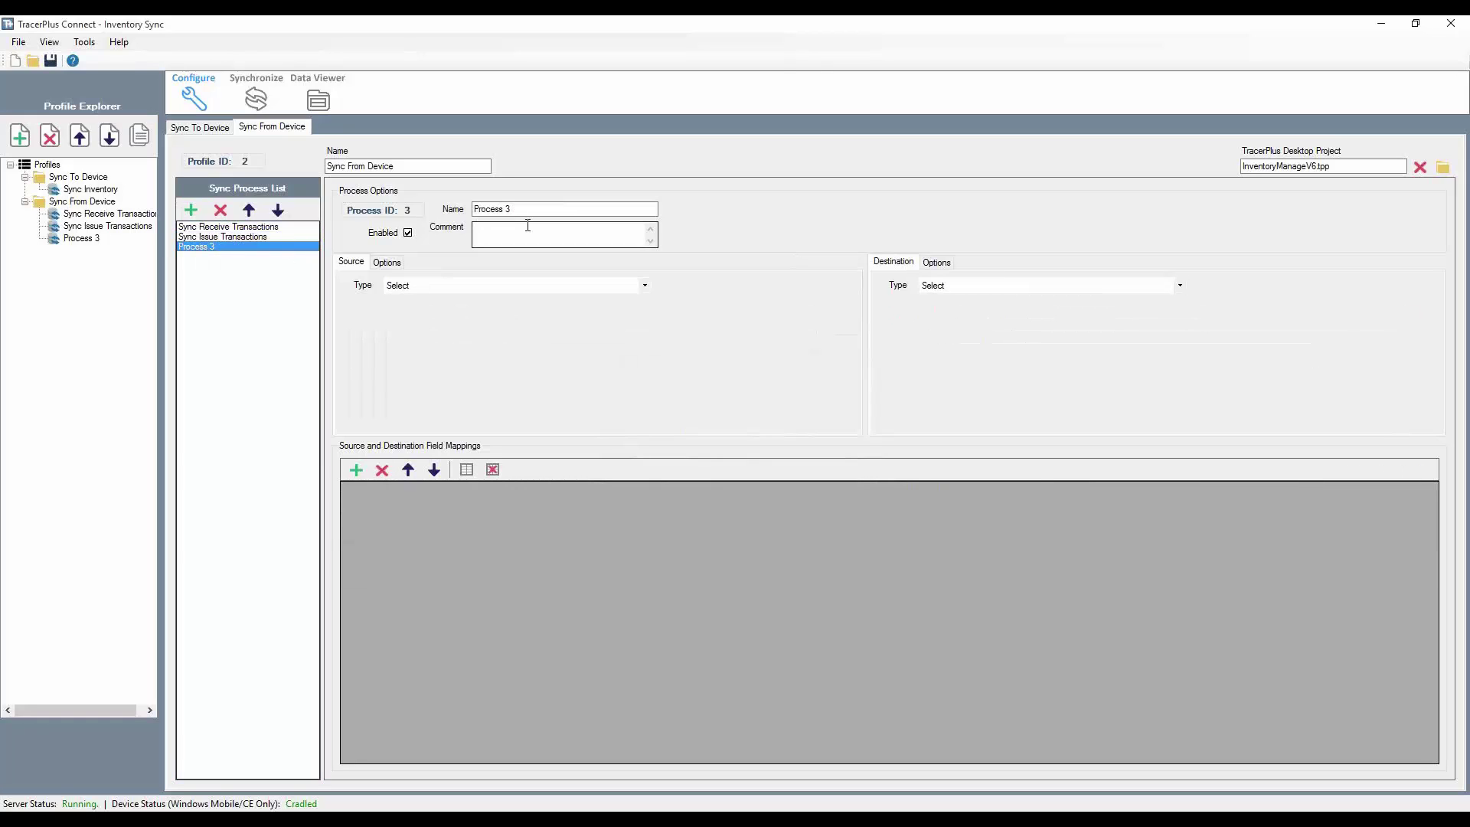
drag(525, 210, 463, 219)
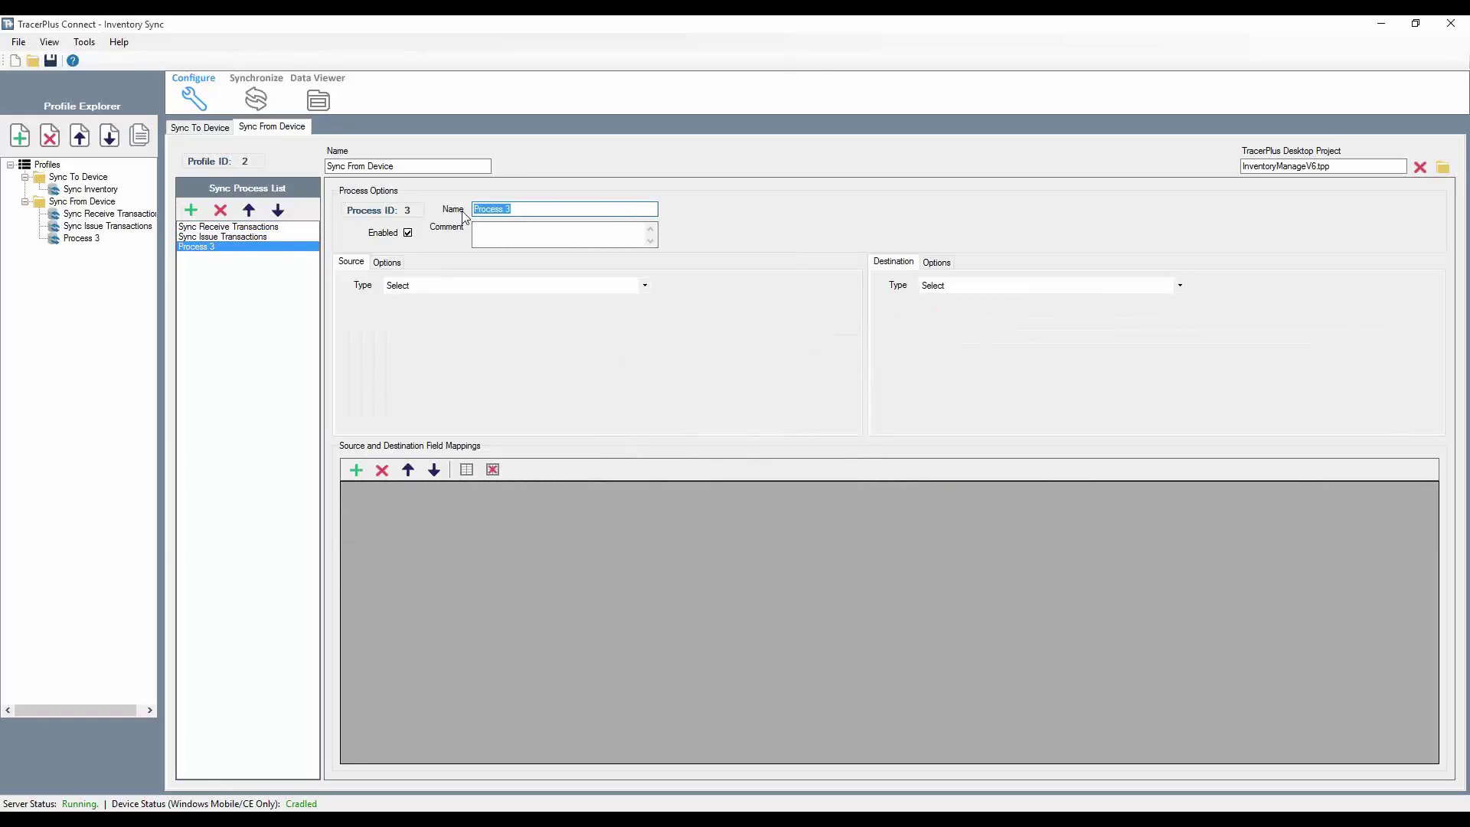
text(Update Inventory)
Set the source of Update Inventory to TracerPlus with the View Product List session.
click(441, 286)
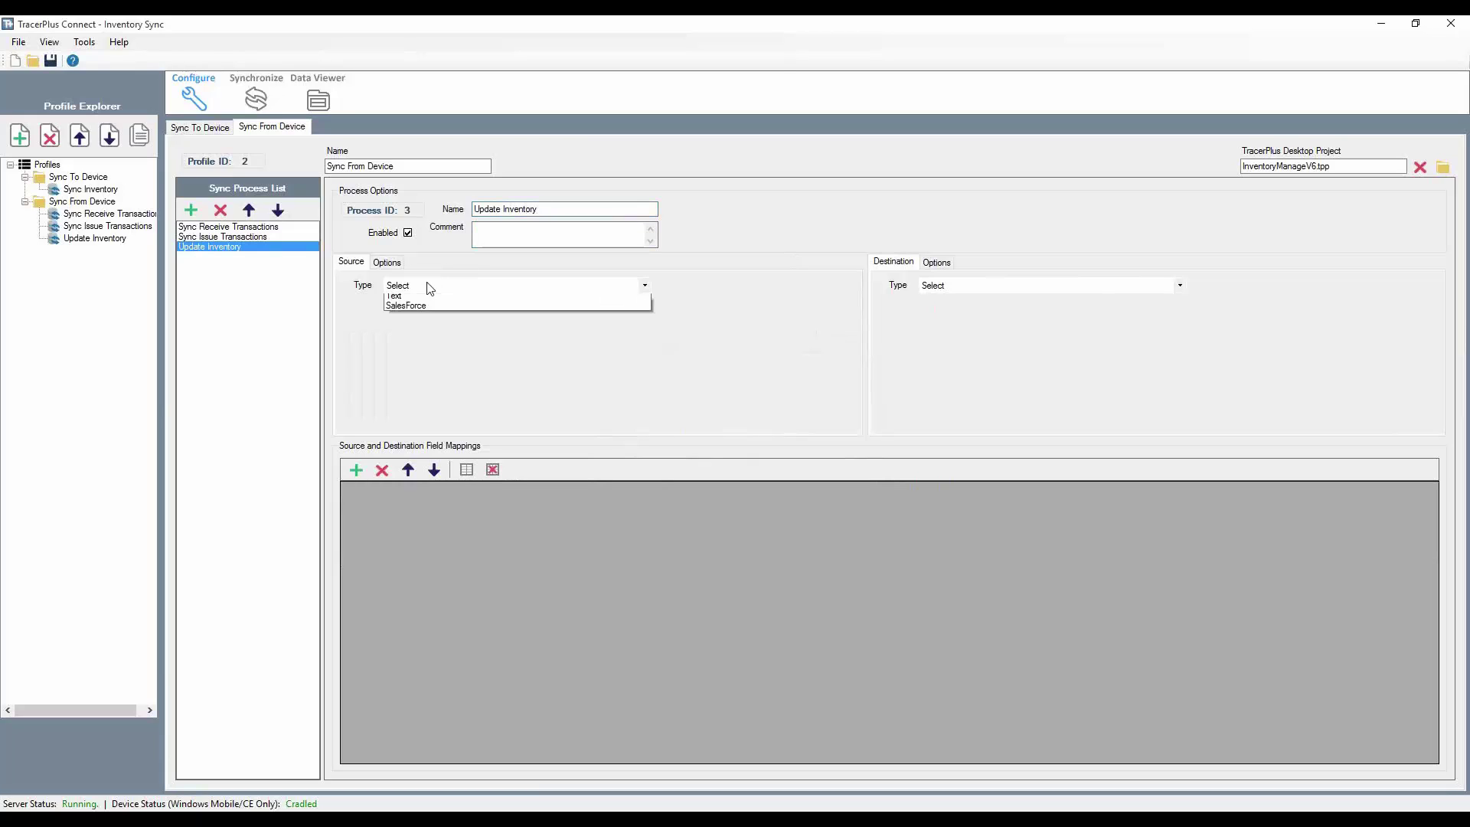
click(417, 319)
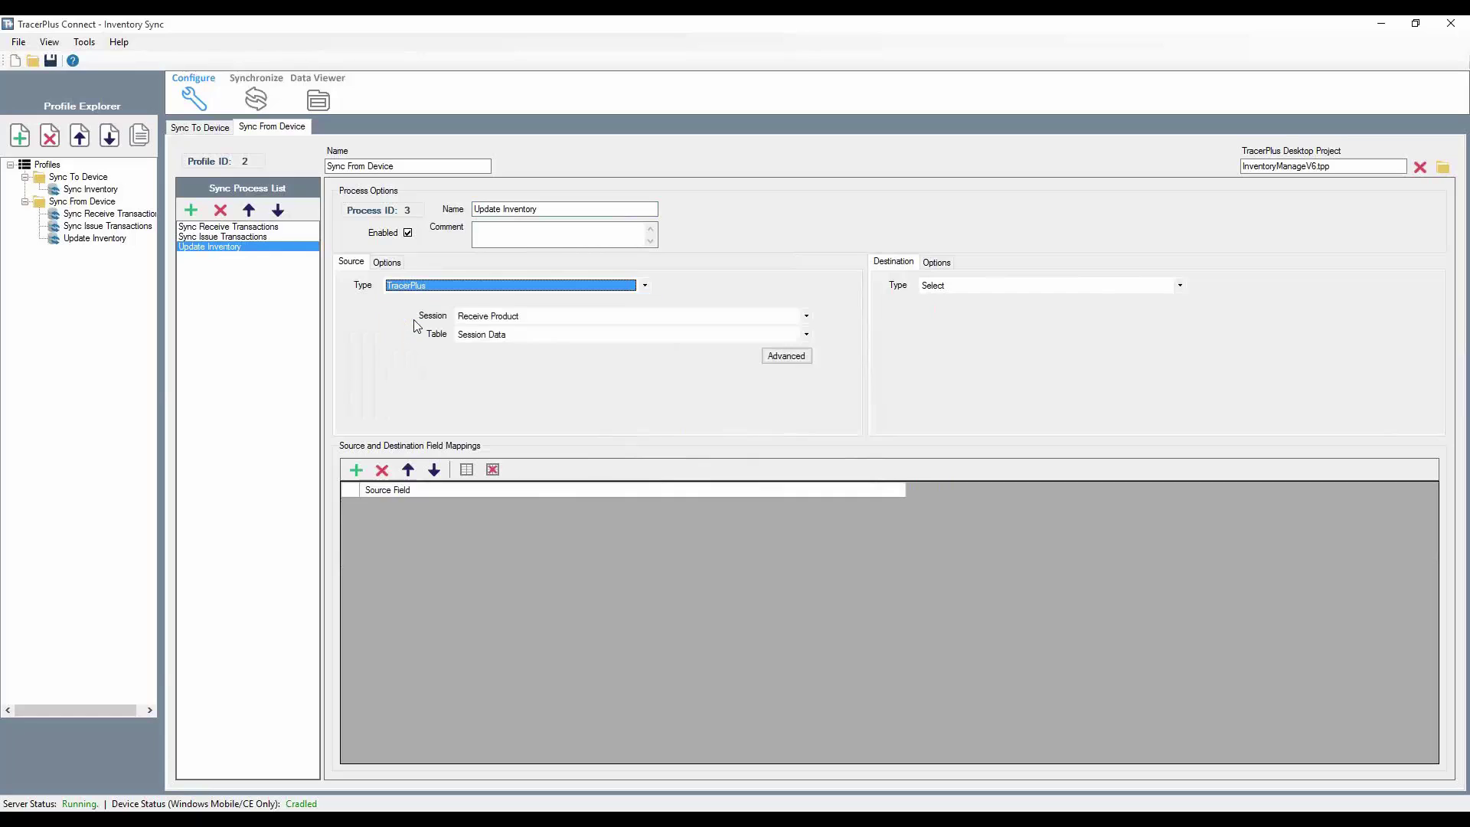
click(481, 316)
click(494, 350)
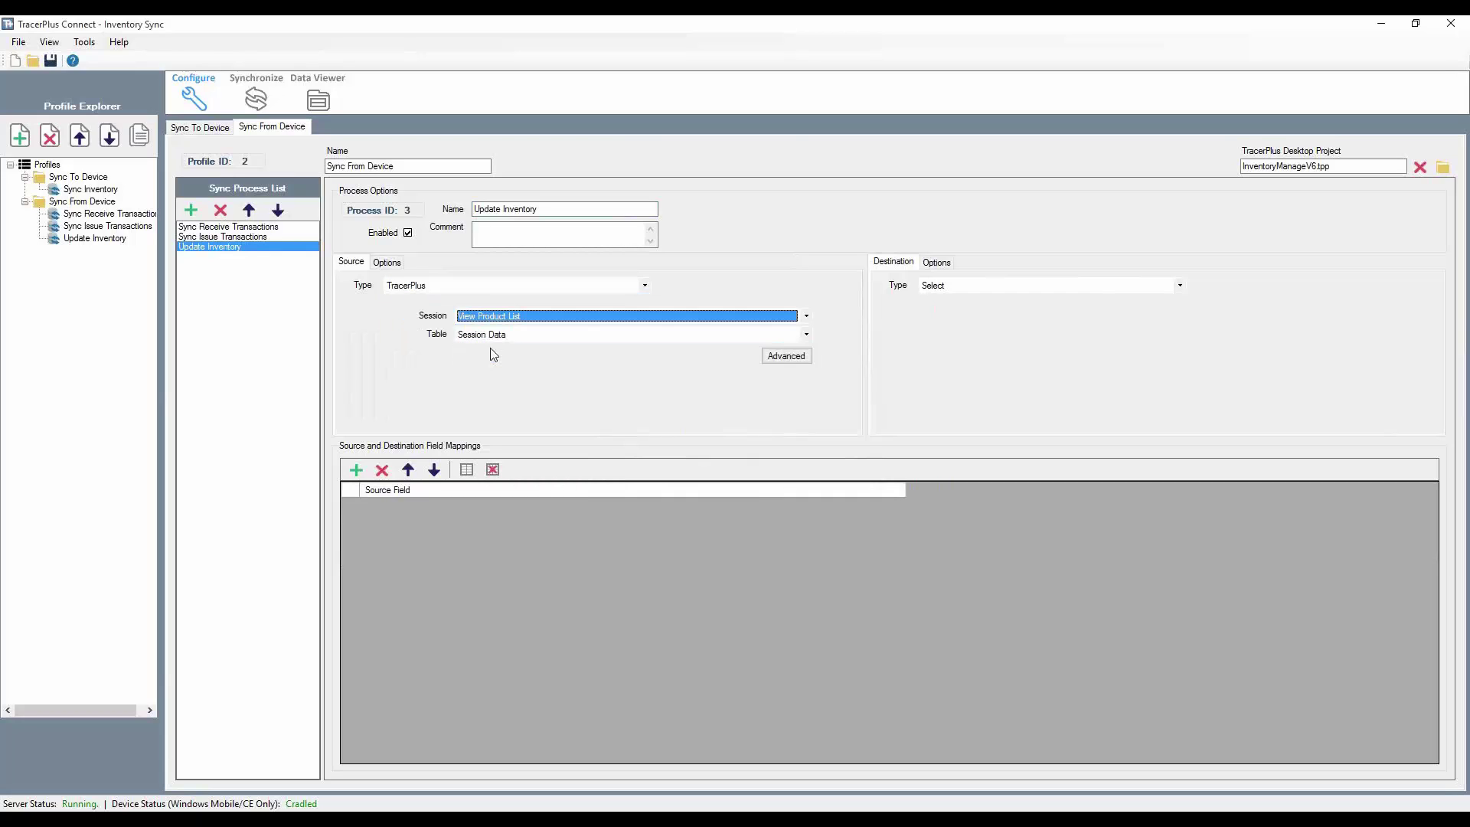
Set the destination of Update Inventory to Excel, using the Inventory worksheet of C:\TracerPlus Data\Inventory.xlsx.
click(964, 294)
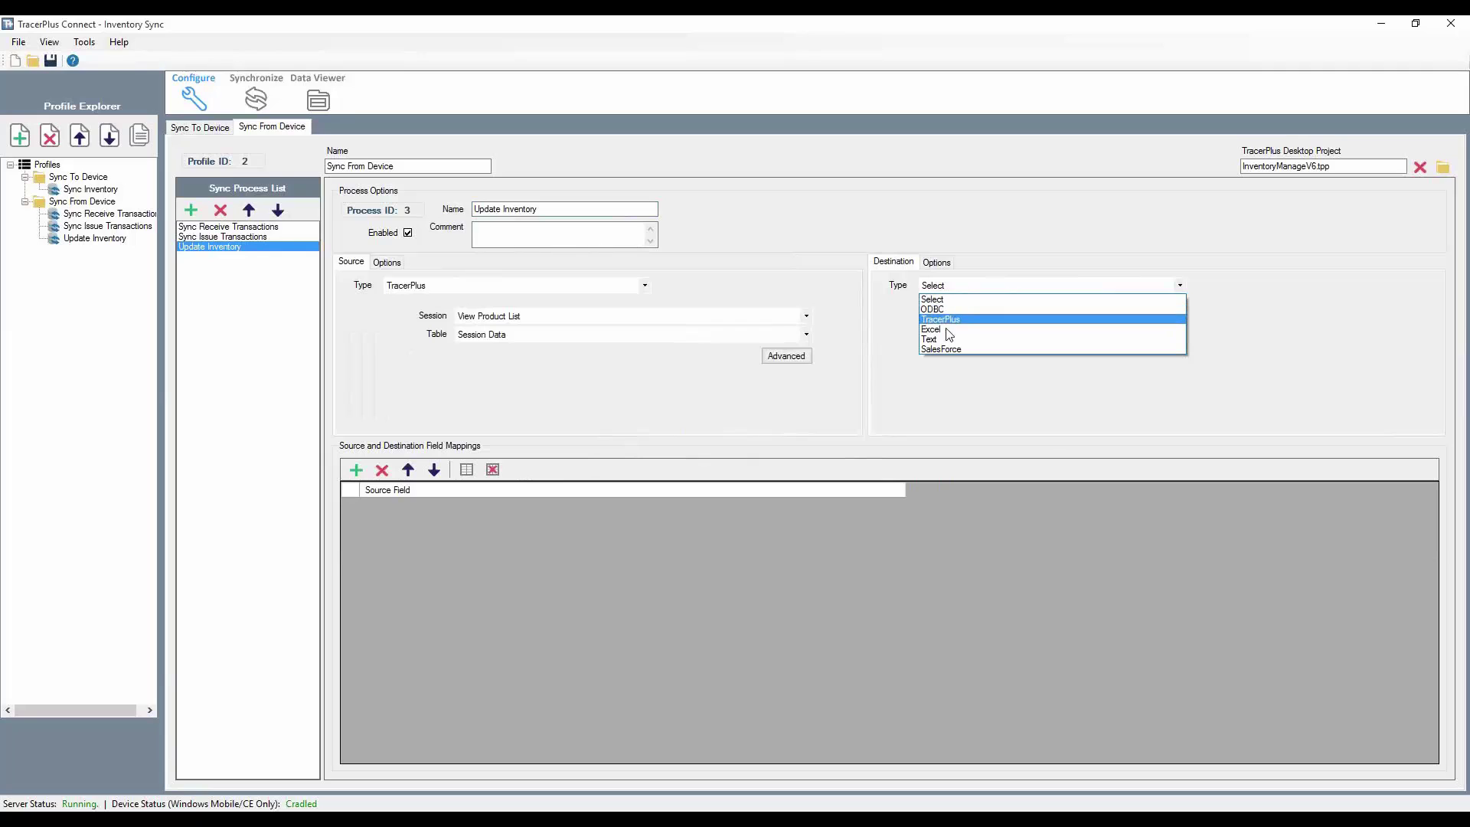
click(967, 328)
click(1411, 316)
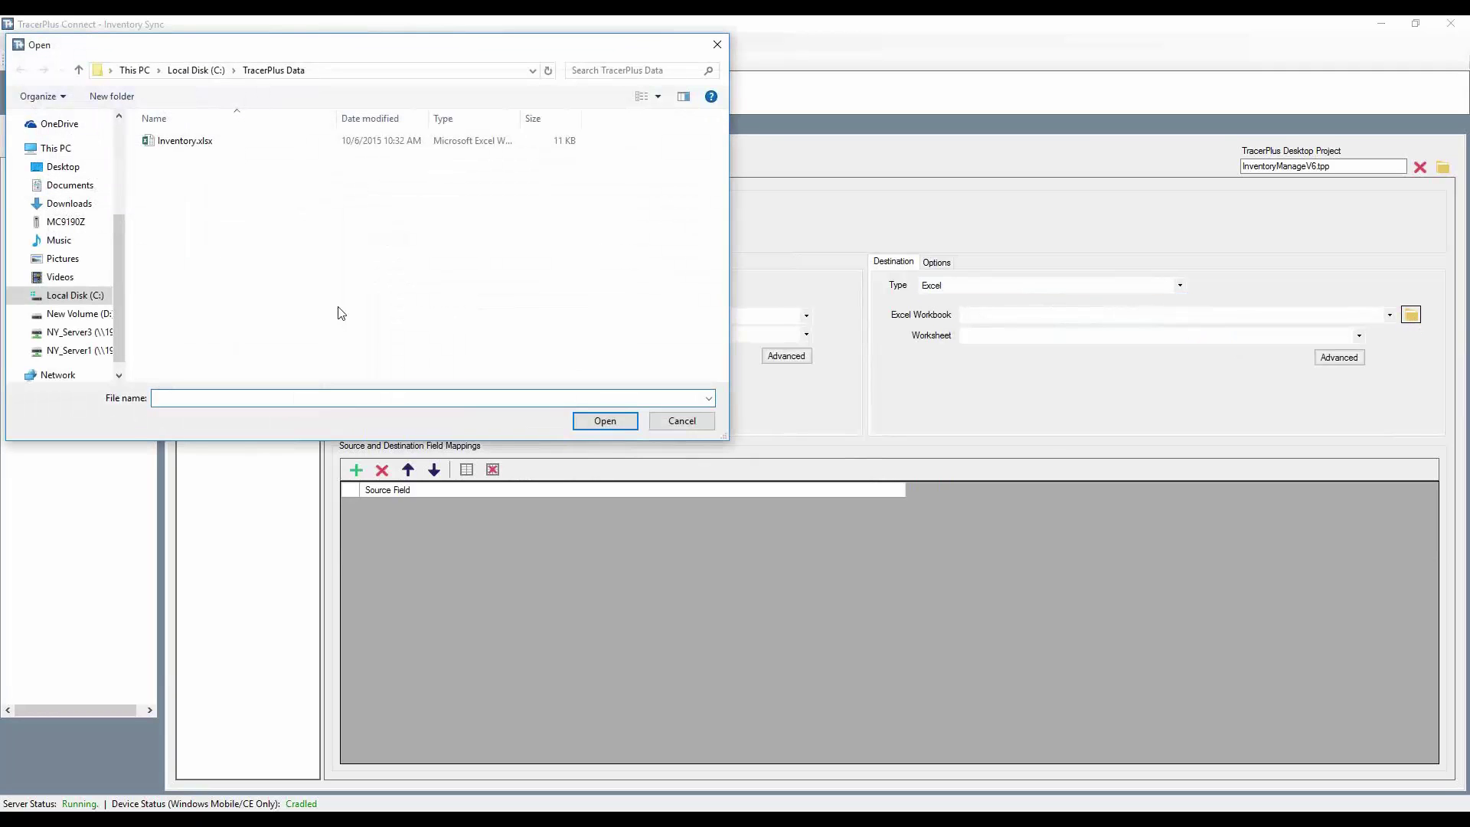
click(178, 143)
double_click(176, 148)
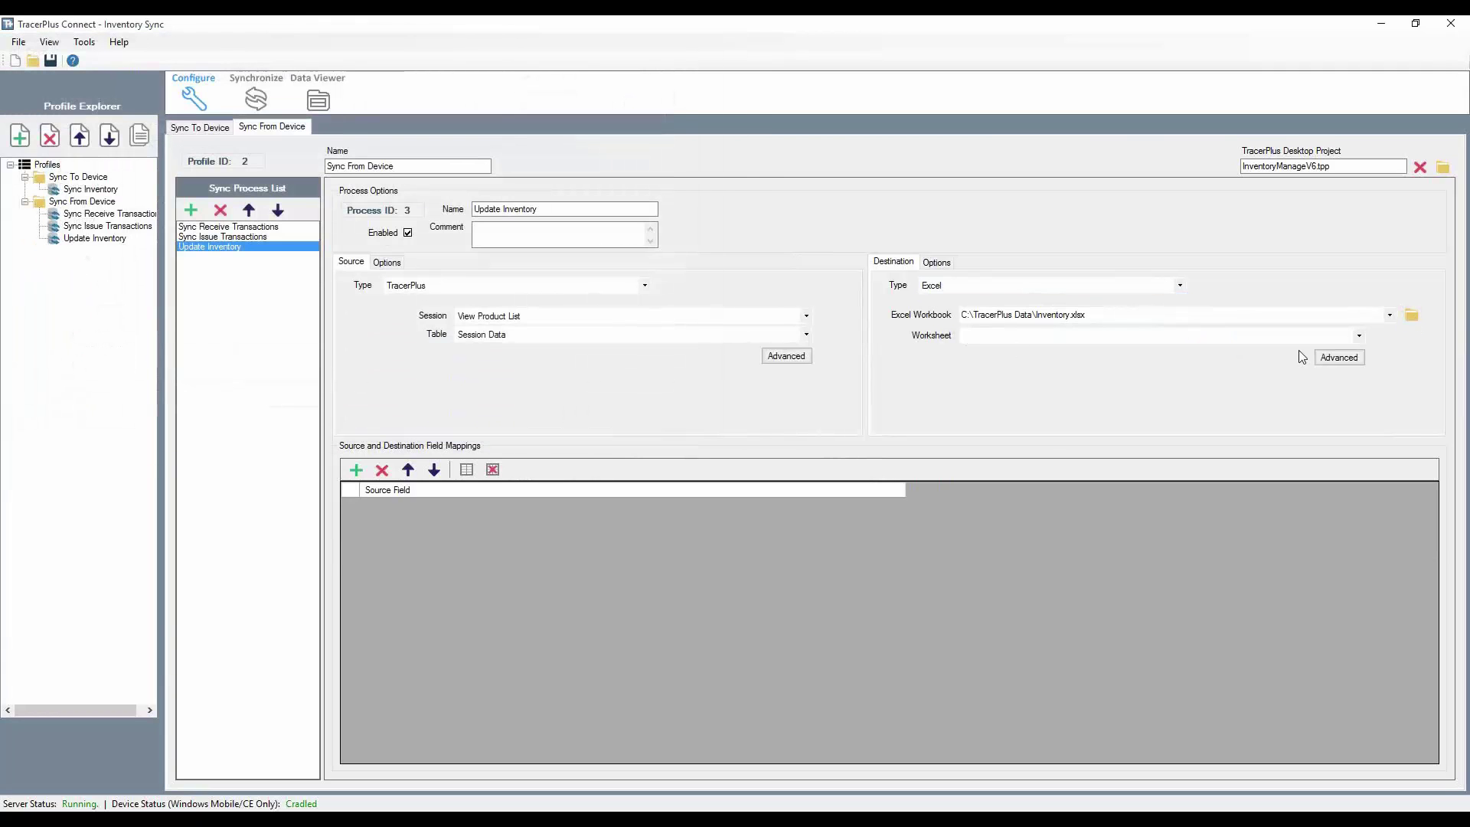
click(1361, 337)
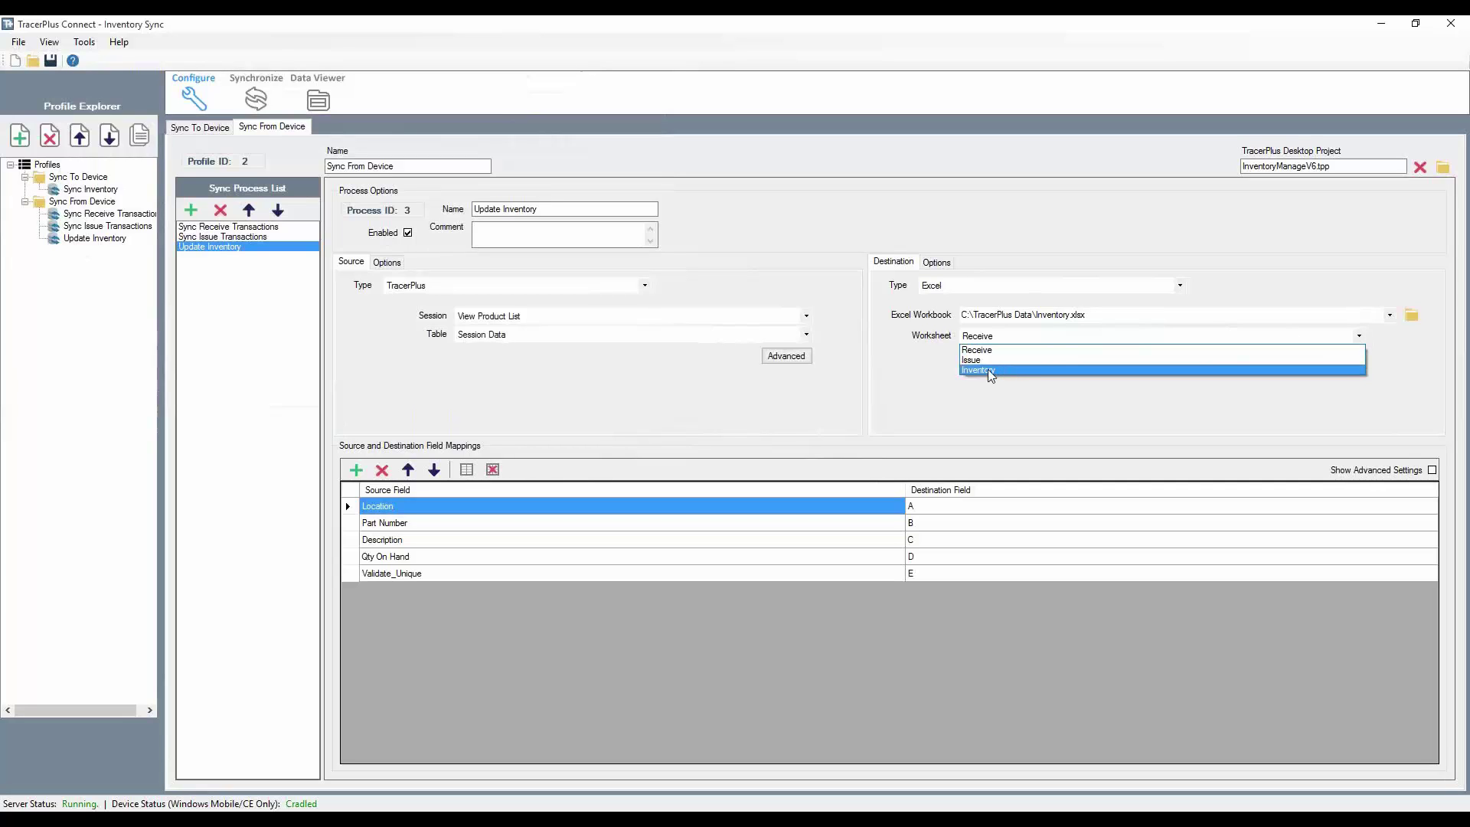
click(988, 370)
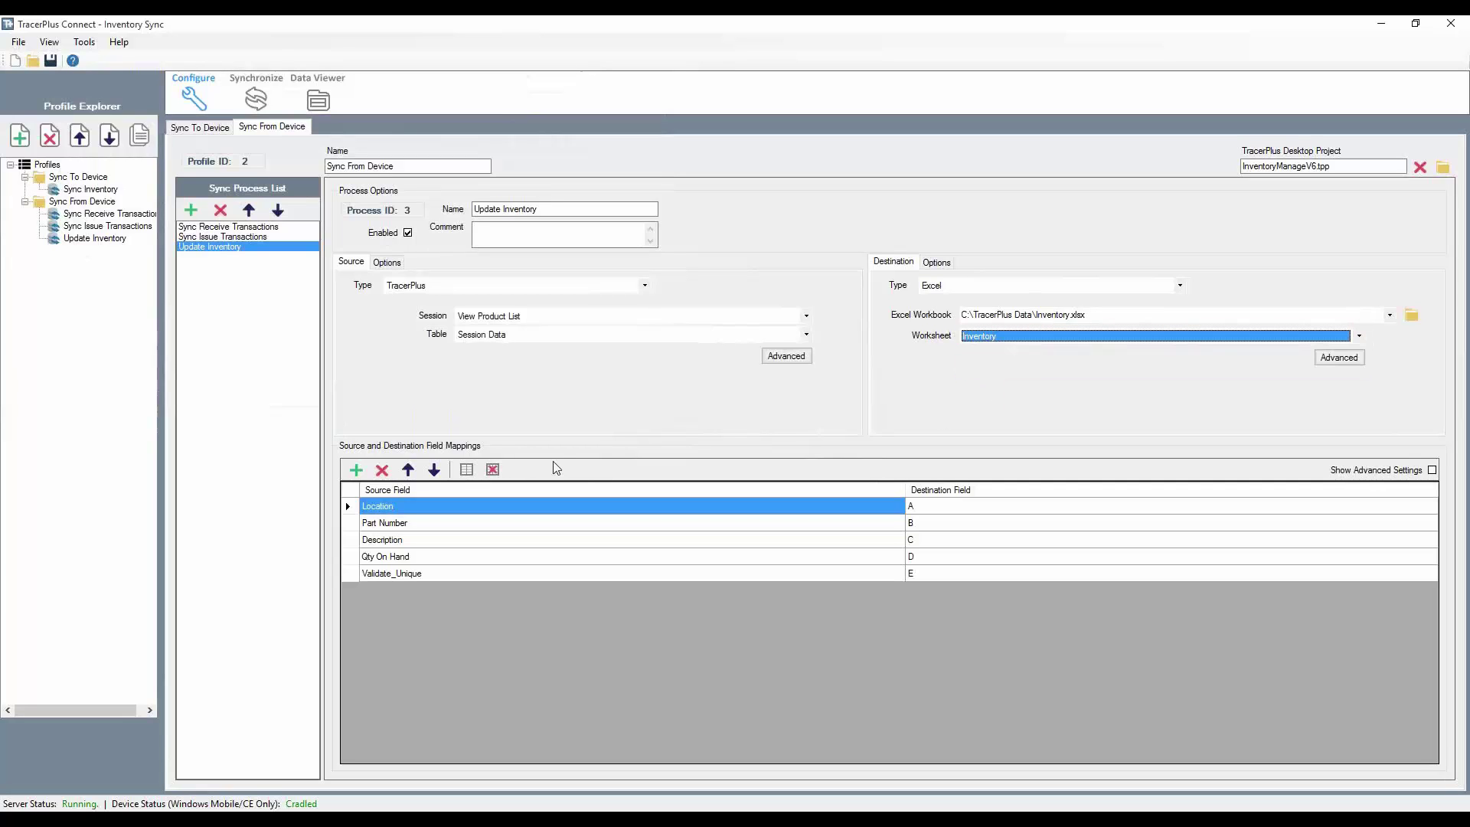
Remove the Validate_Unique mapping from Update Inventory and set the destination's post type to UpdateExistingAppendIfNotFound.
click(390, 574)
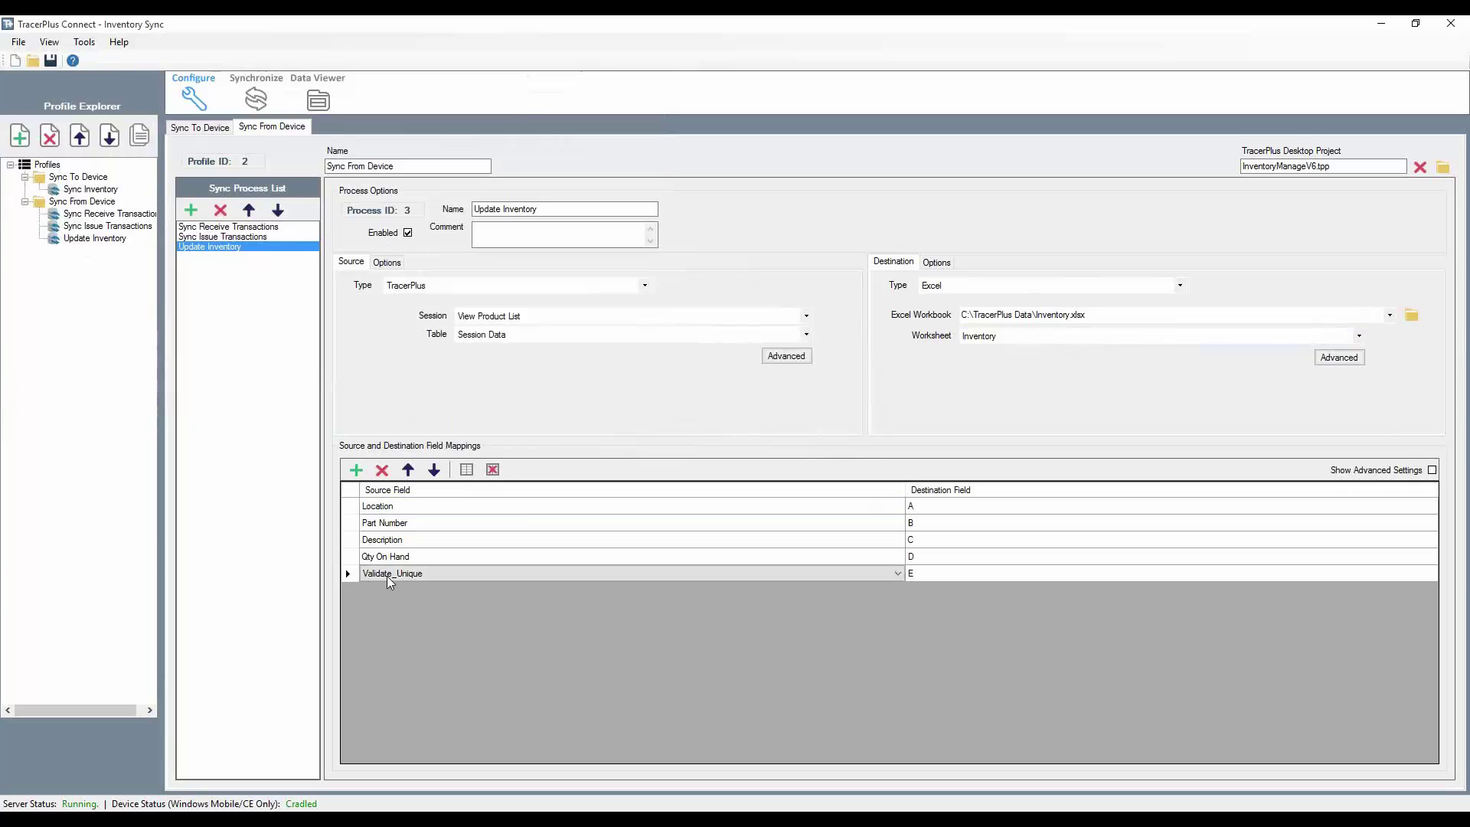
click(390, 474)
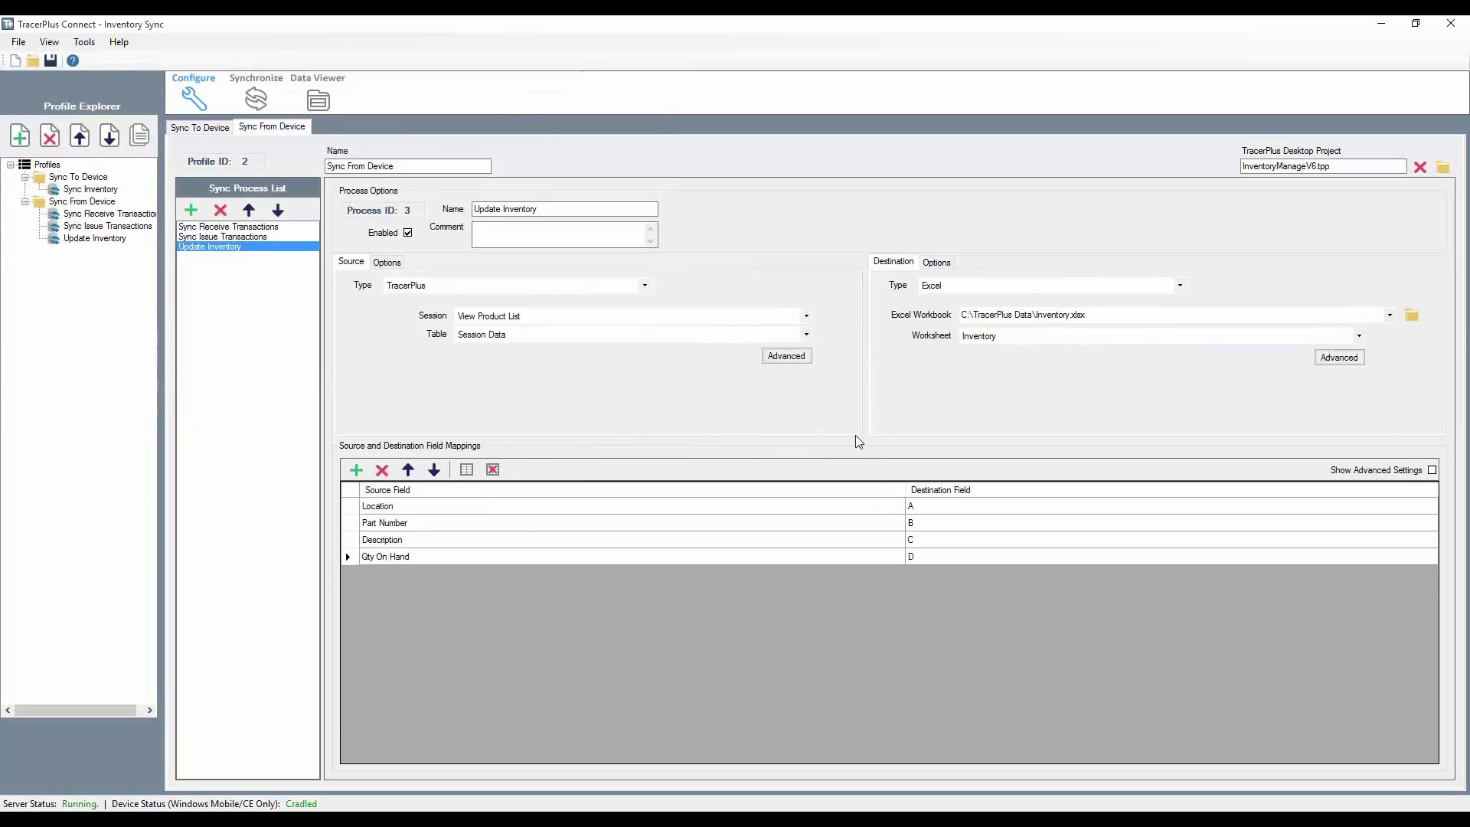
click(941, 268)
click(983, 294)
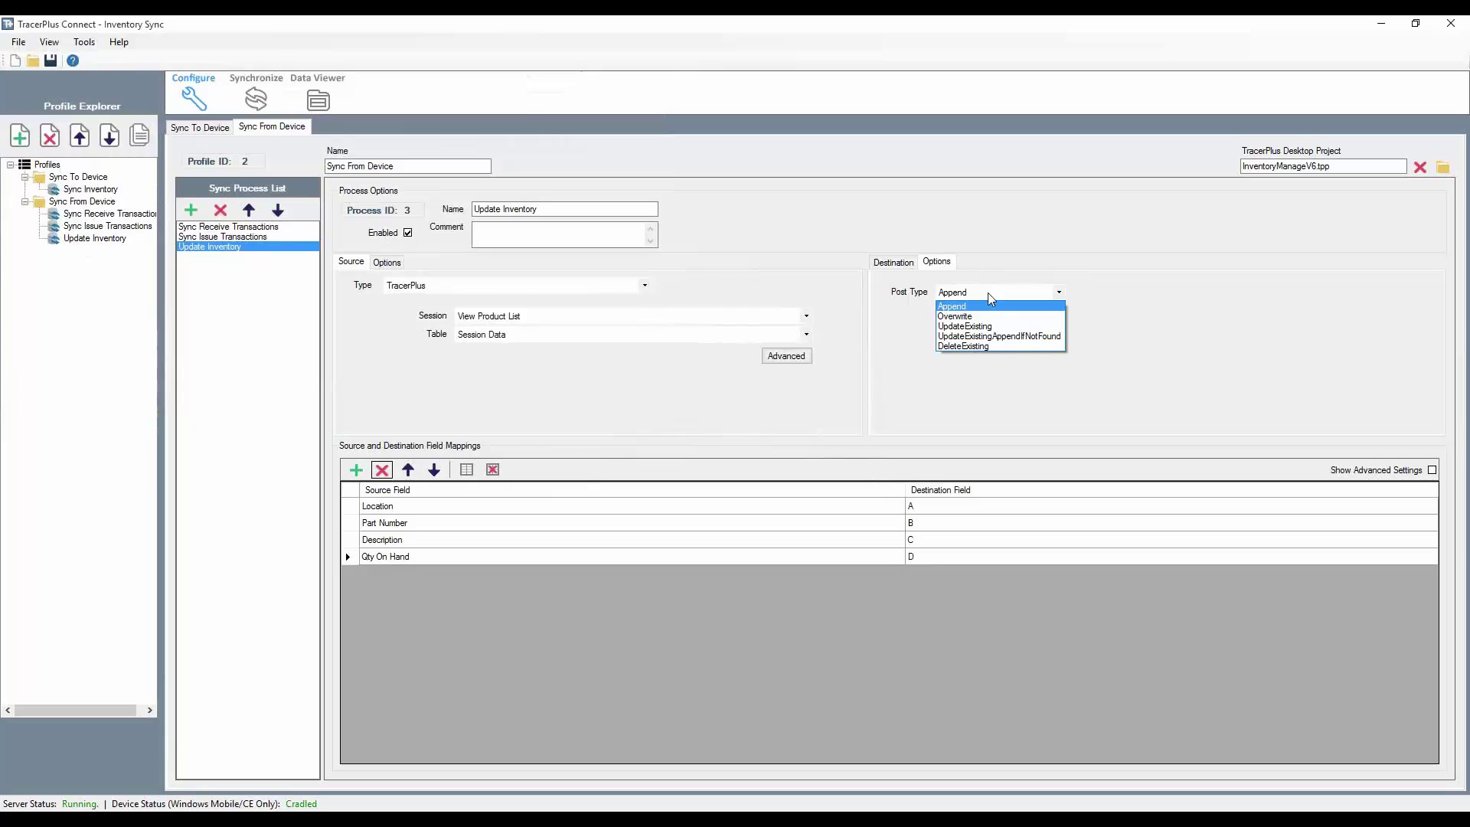
click(985, 337)
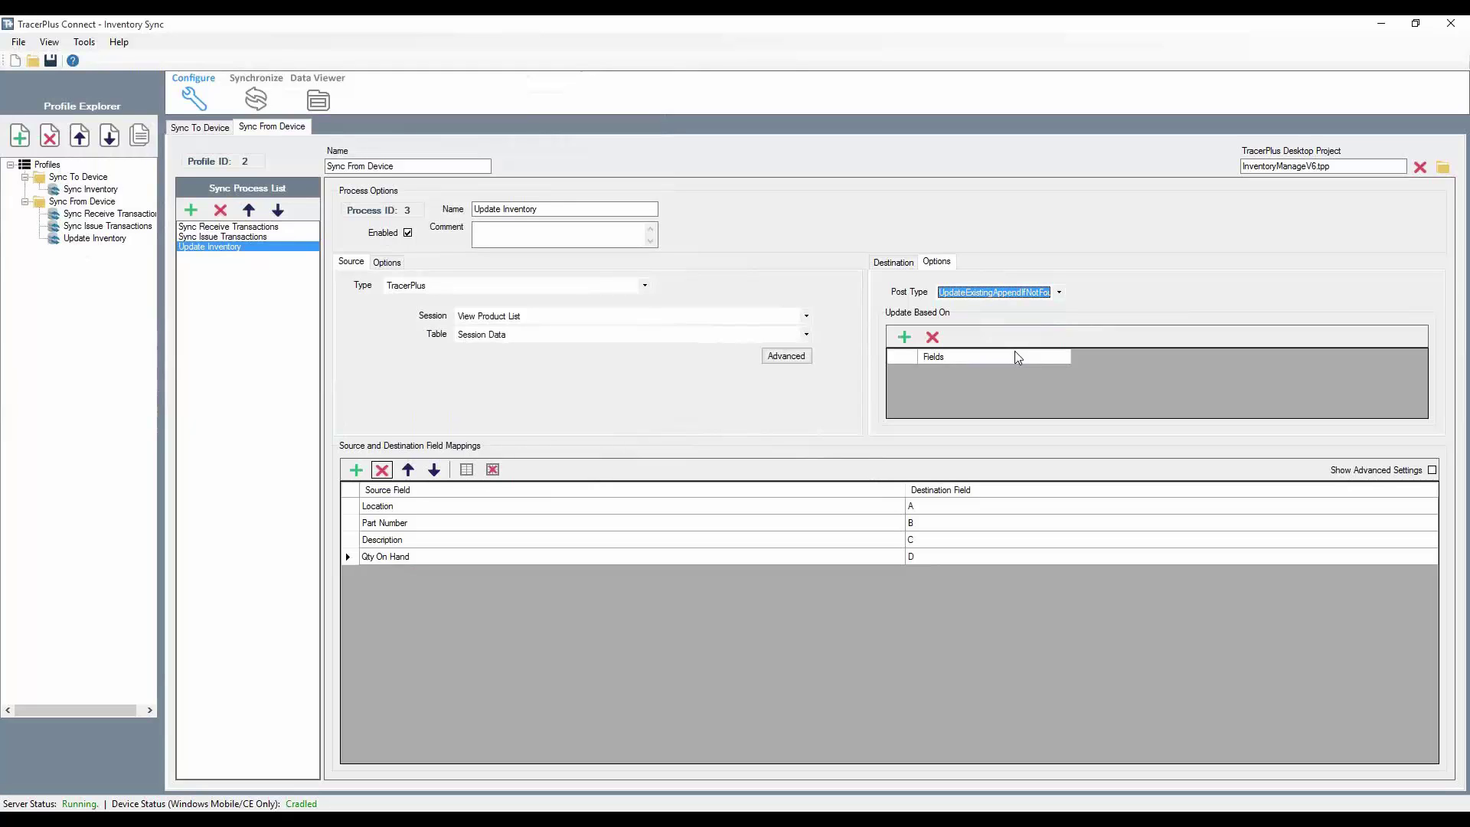
Base the Update Inventory updates on destination fields A and B, and return to the destination settings.
click(904, 337)
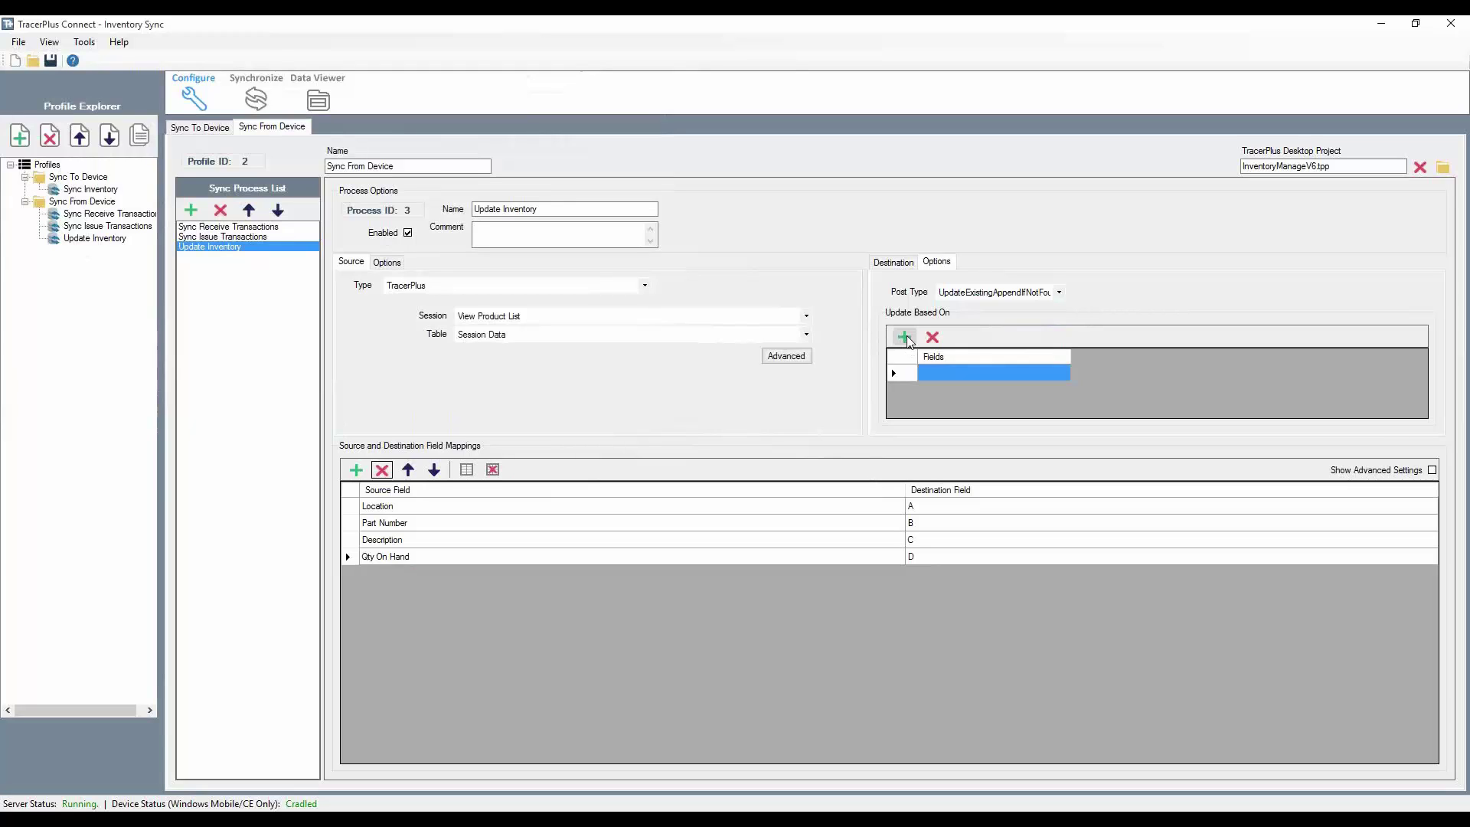
click(955, 373)
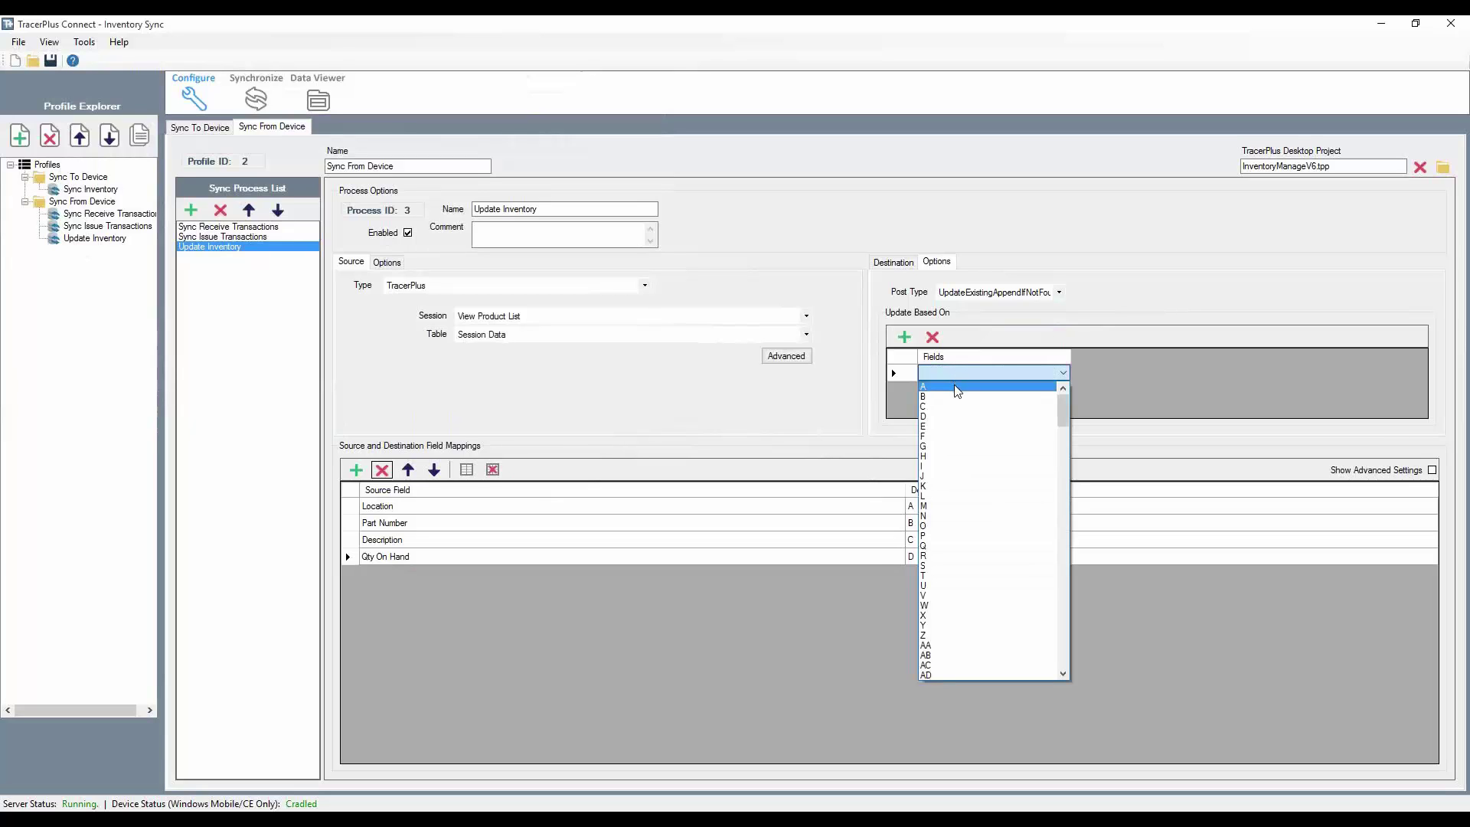
click(957, 391)
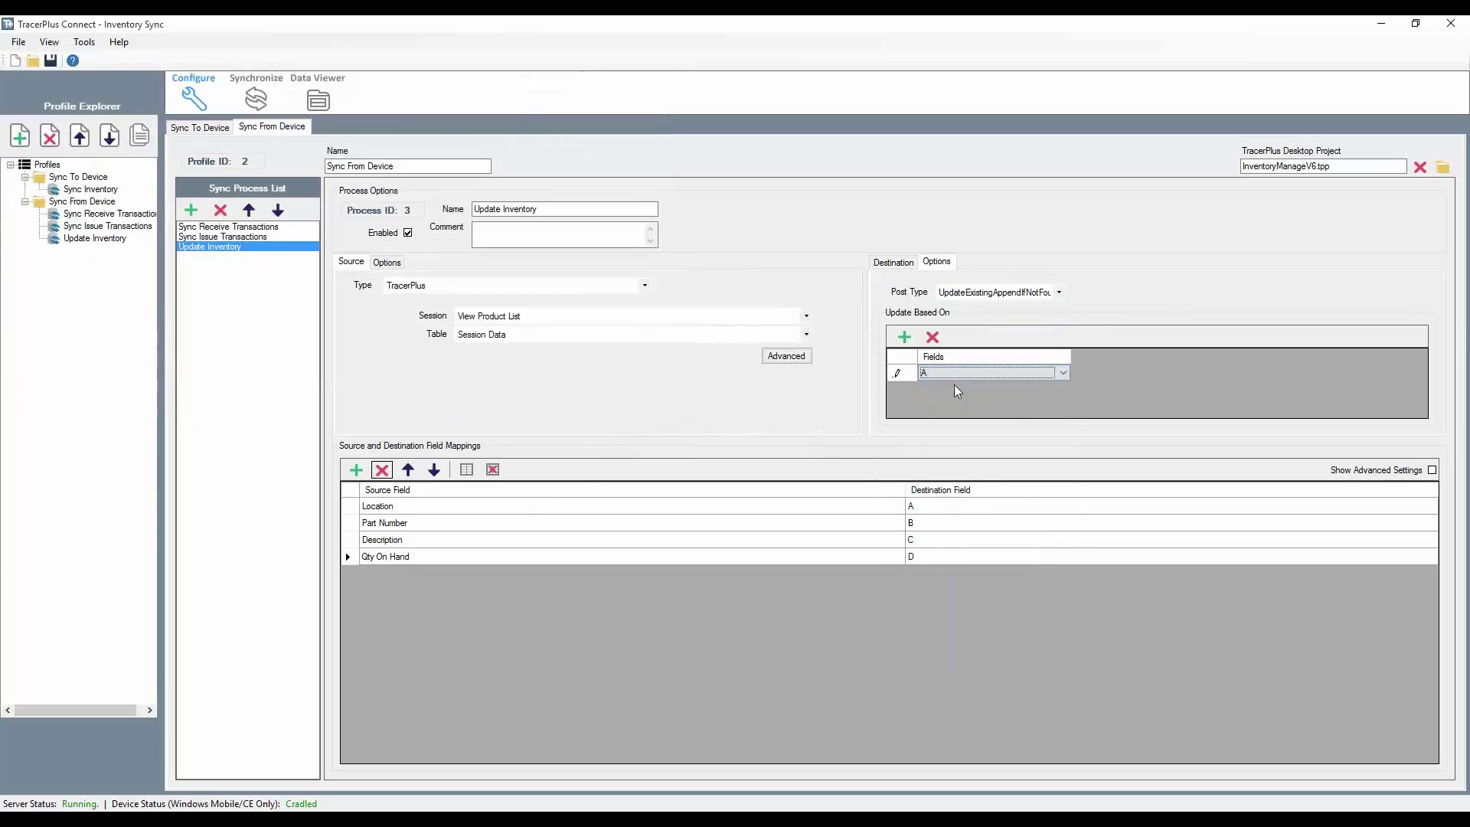
click(904, 337)
click(956, 389)
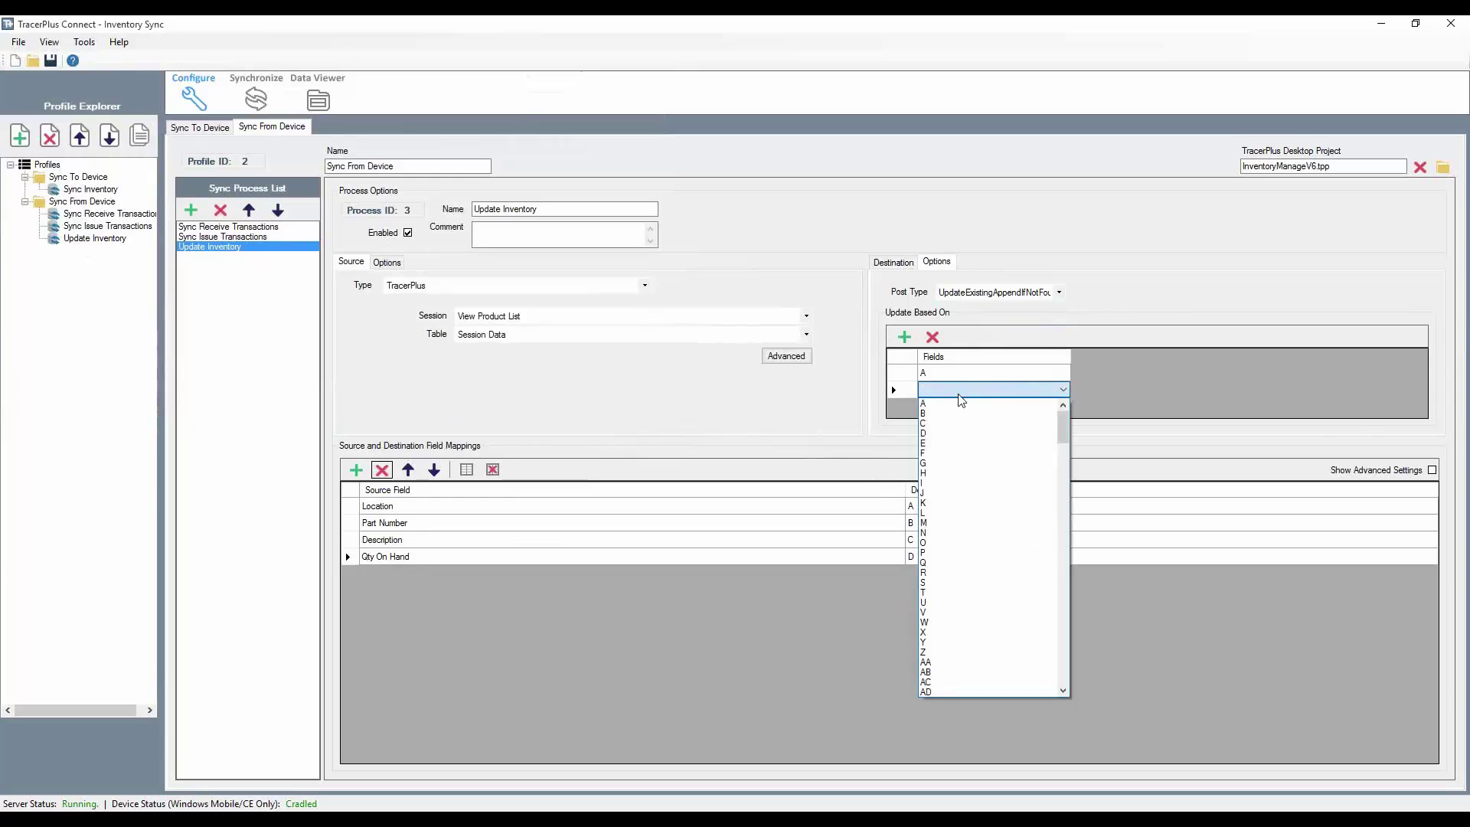
click(940, 412)
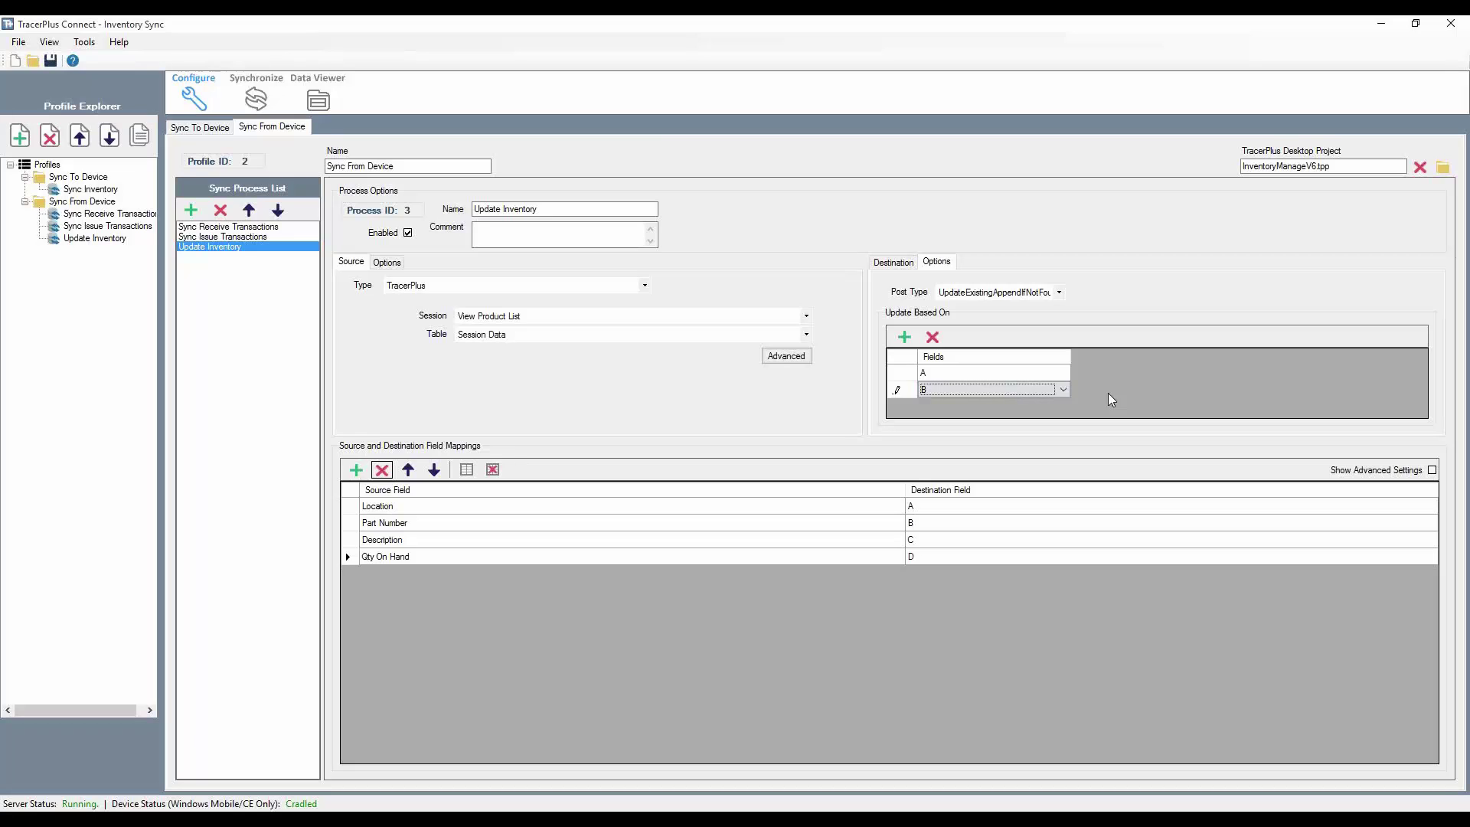
click(882, 264)
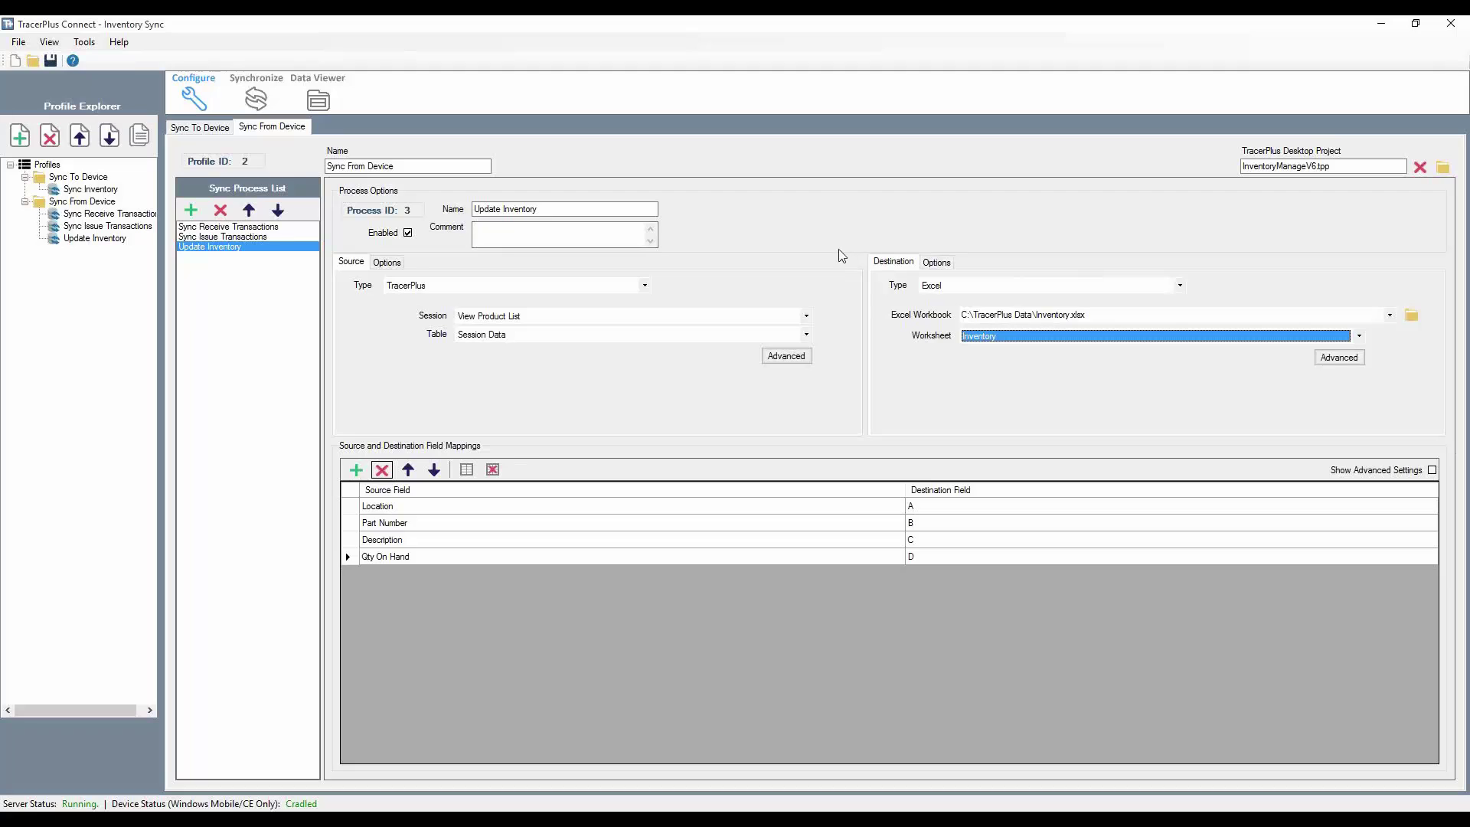
Check the source options of Update Inventory and set its Excel destination's start row to 2.
click(394, 263)
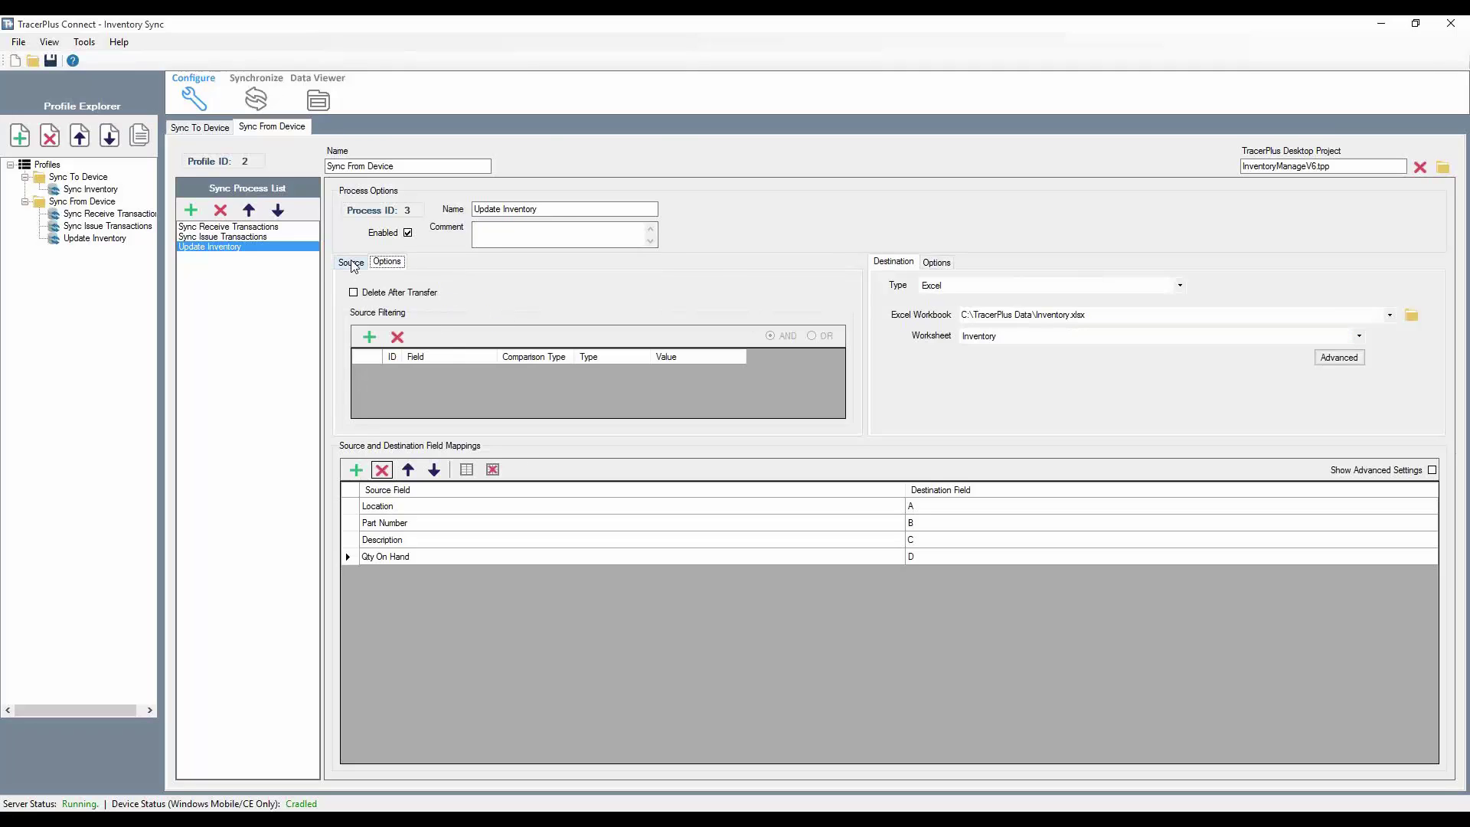
click(352, 263)
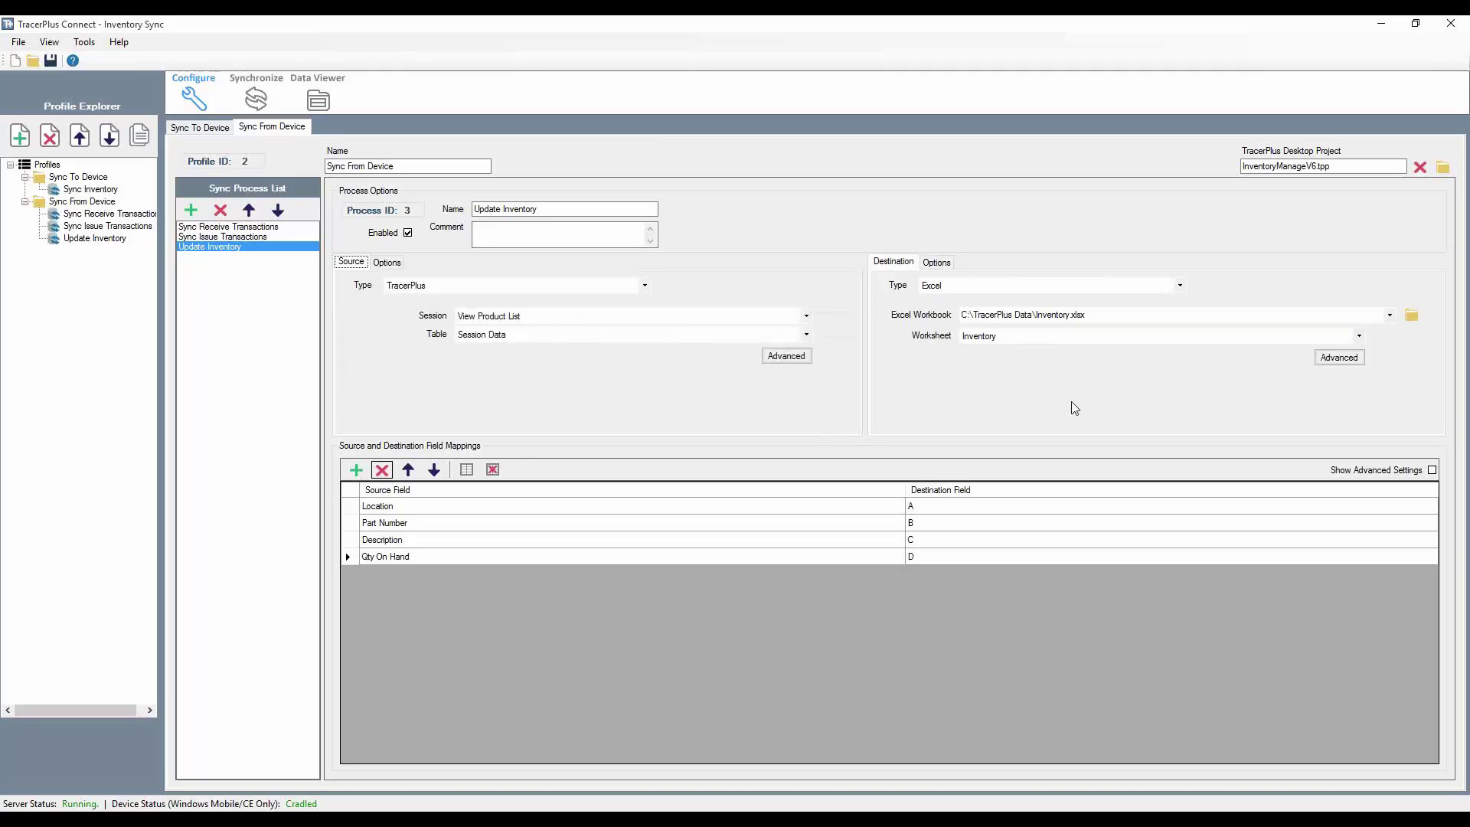
click(1338, 360)
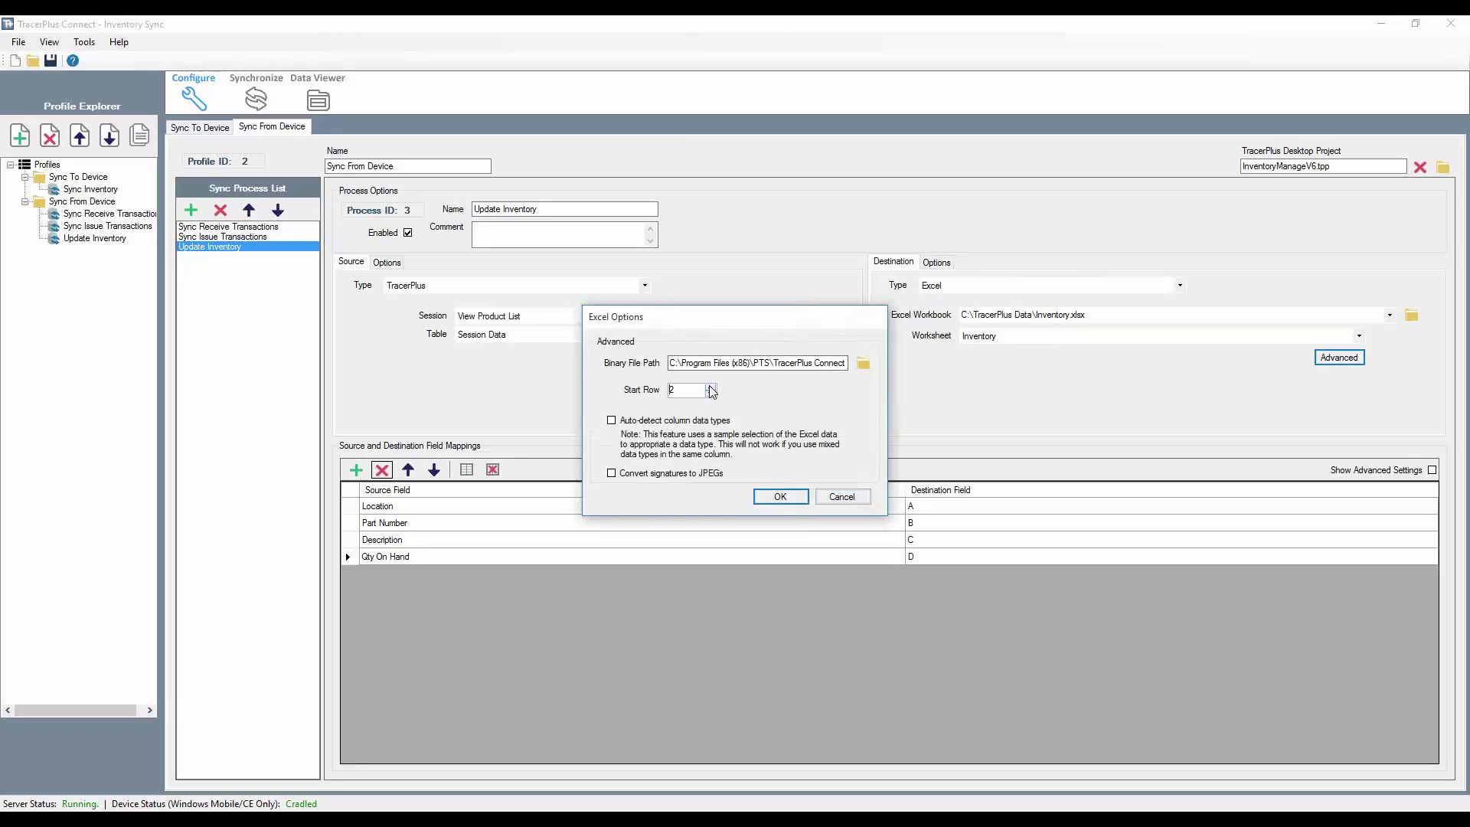
click(781, 497)
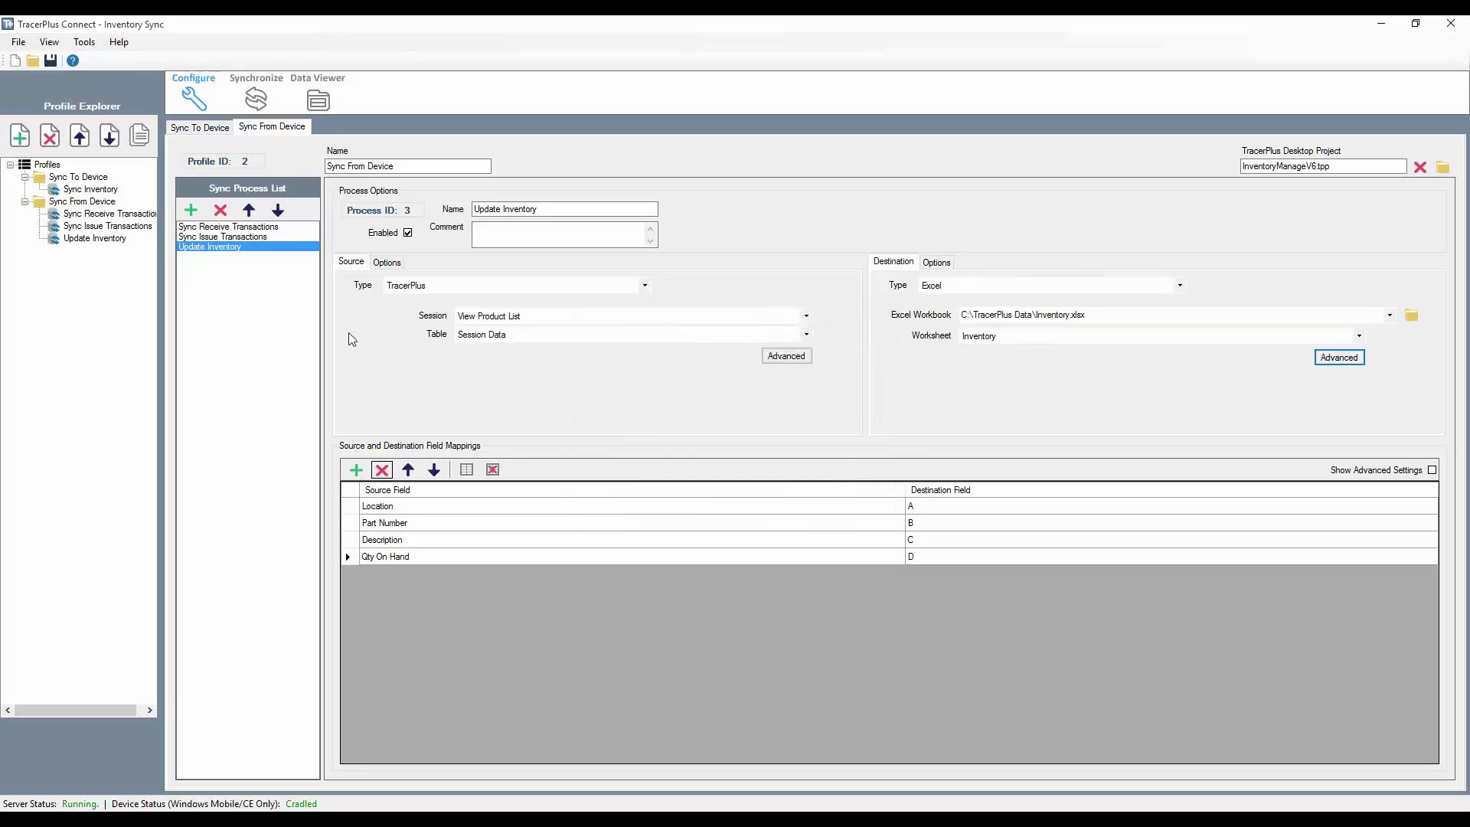
Check the advanced Excel destination options of the Sync Issue Transactions process.
click(222, 237)
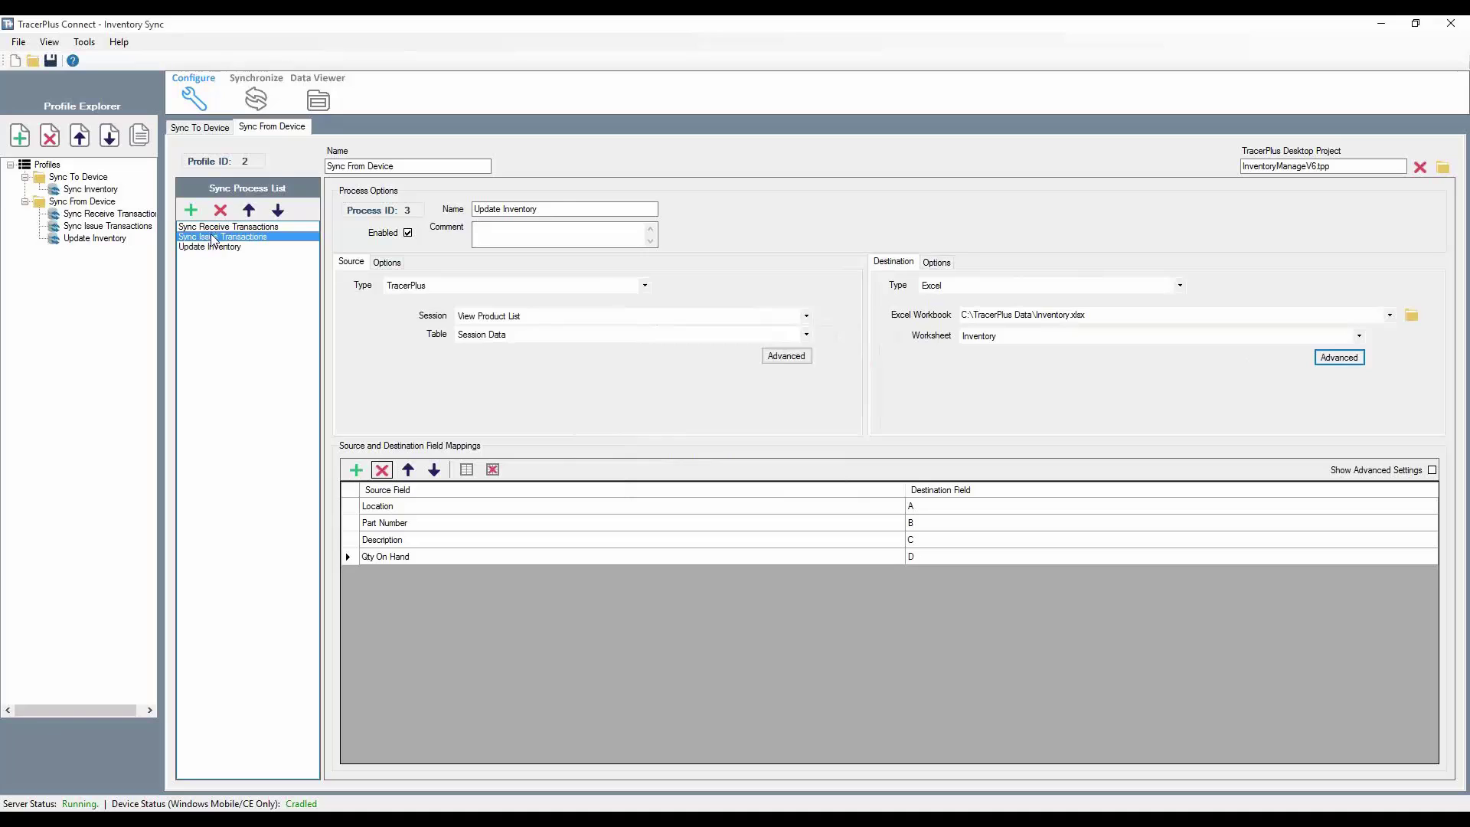
click(1340, 359)
click(781, 494)
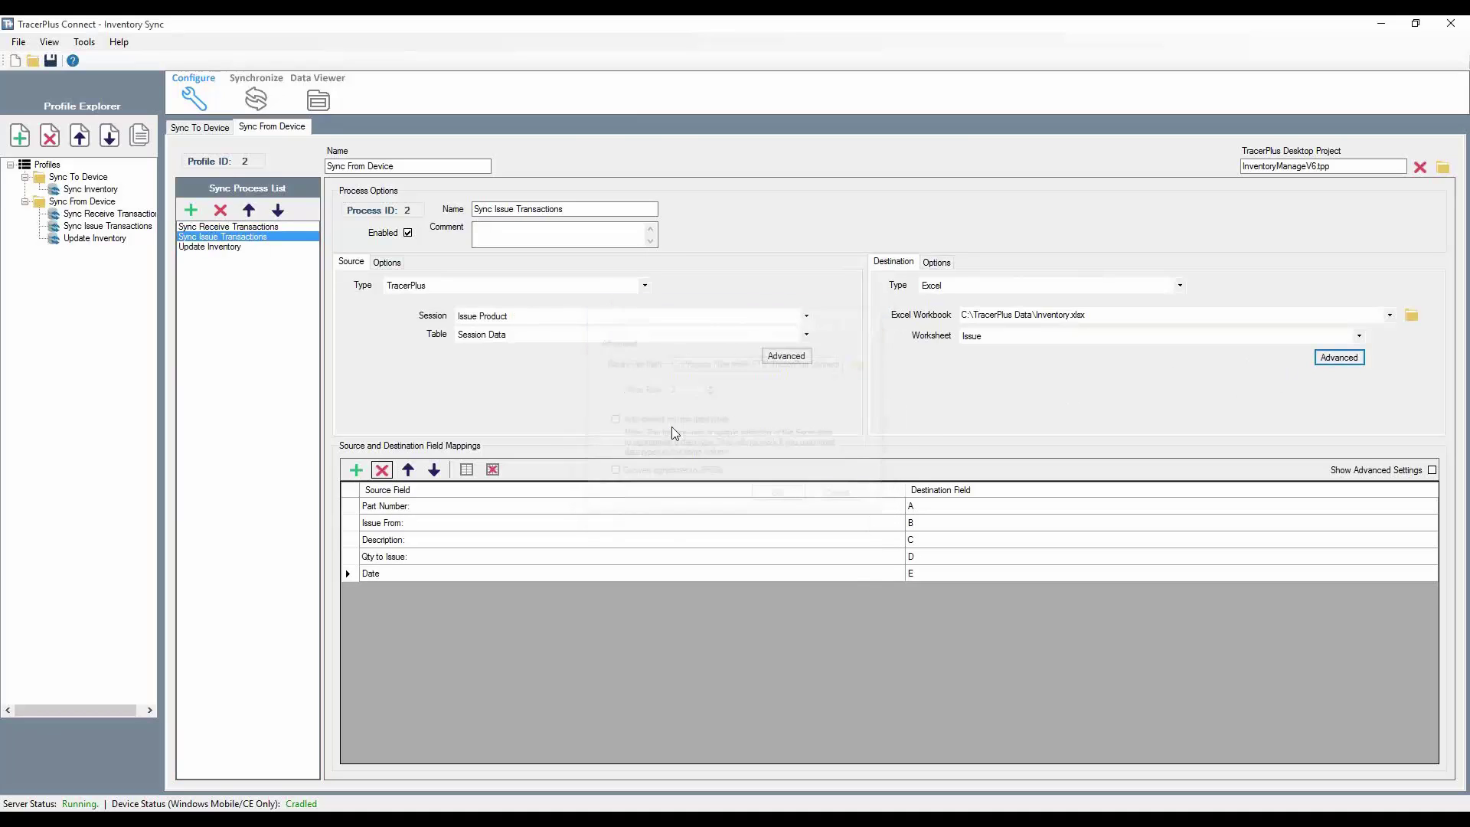
Return to the Update Inventory process and switch to the Synchronize view.
click(222, 246)
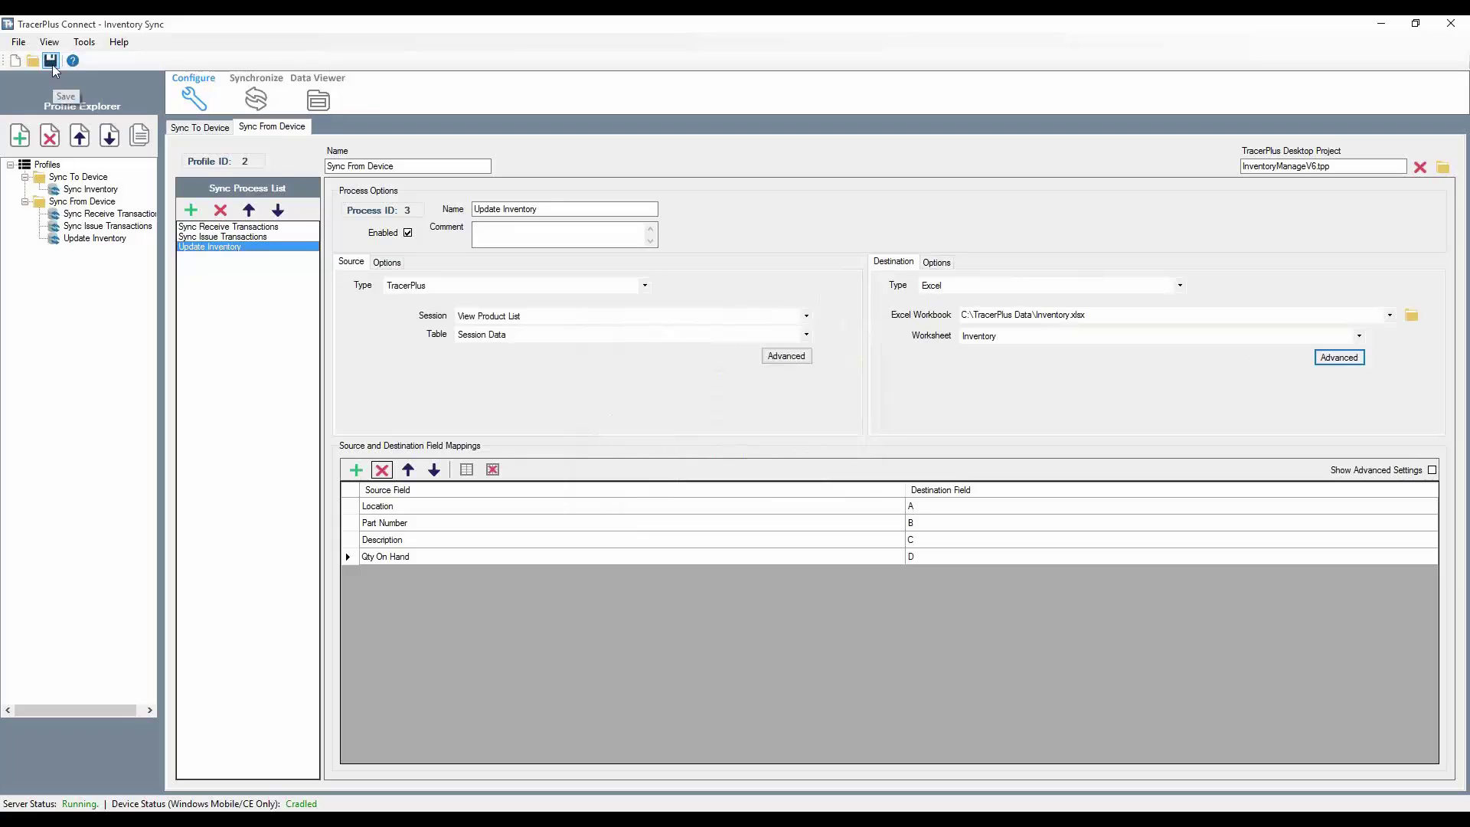
click(257, 101)
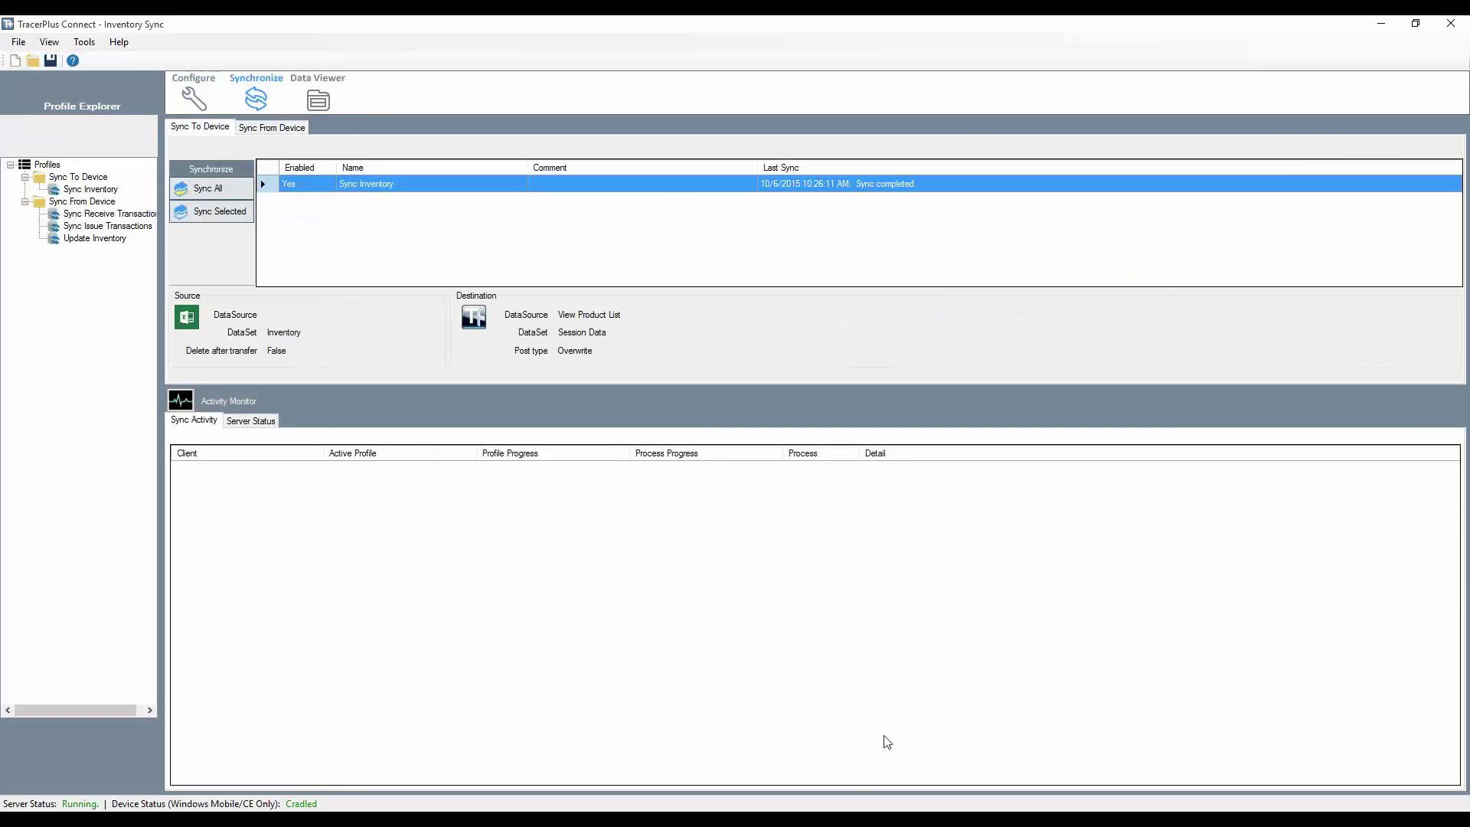
Switch to TracerPlus Desktop and place a copy of the Sync To Device button below the original on the SYNC form.
mouse_move(883, 819)
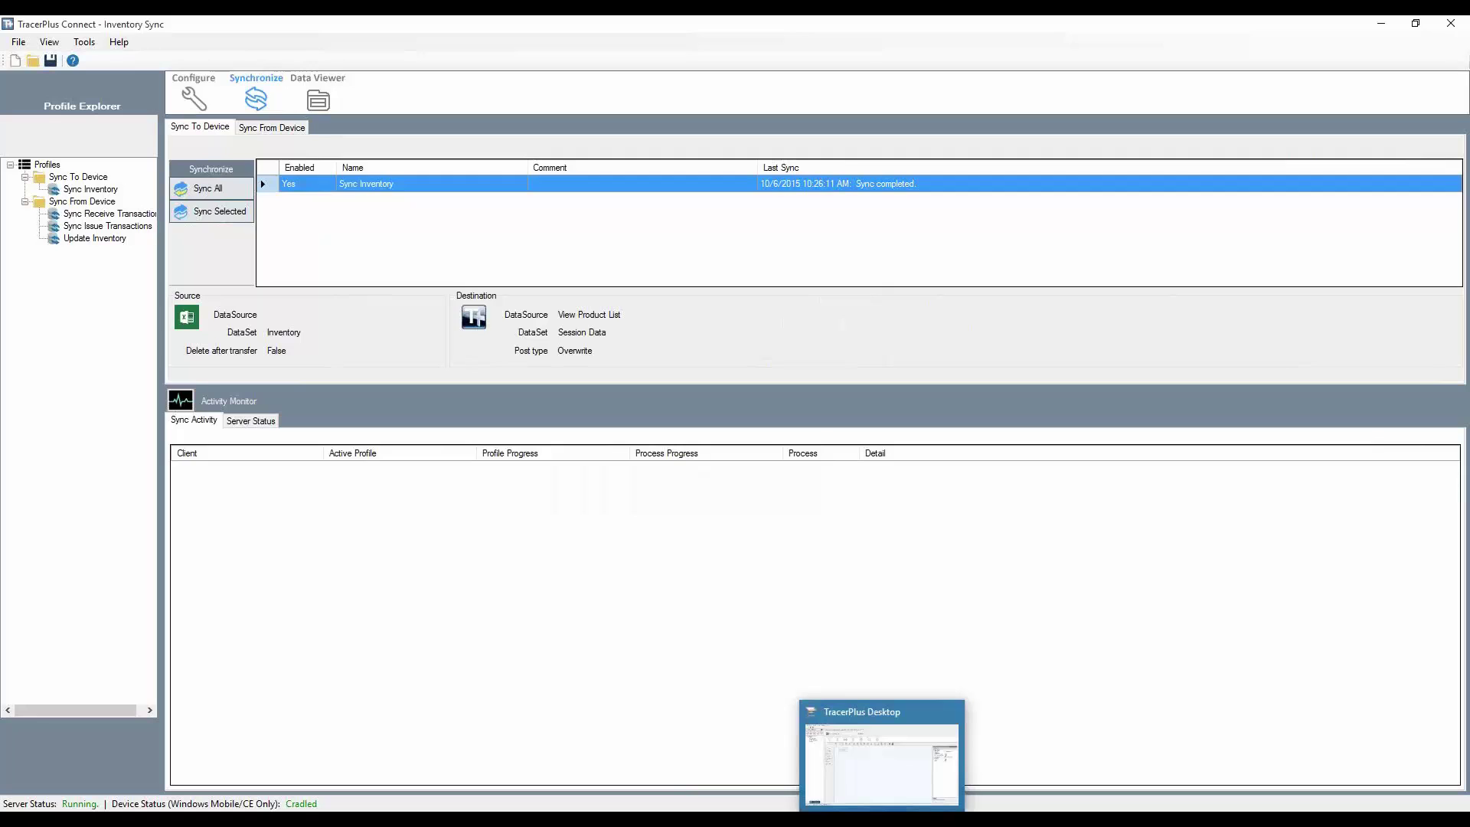
click(882, 820)
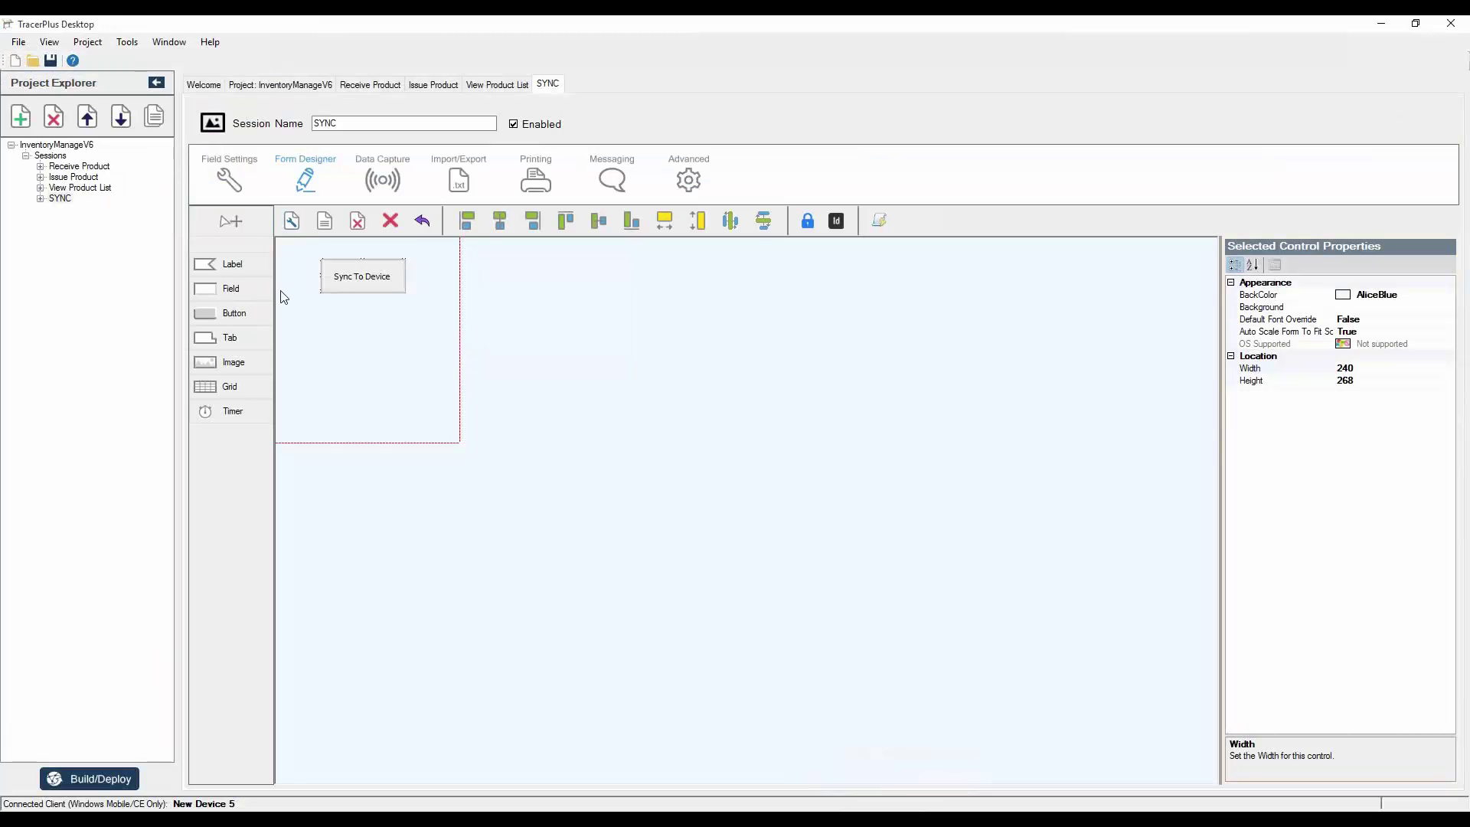
click(380, 277)
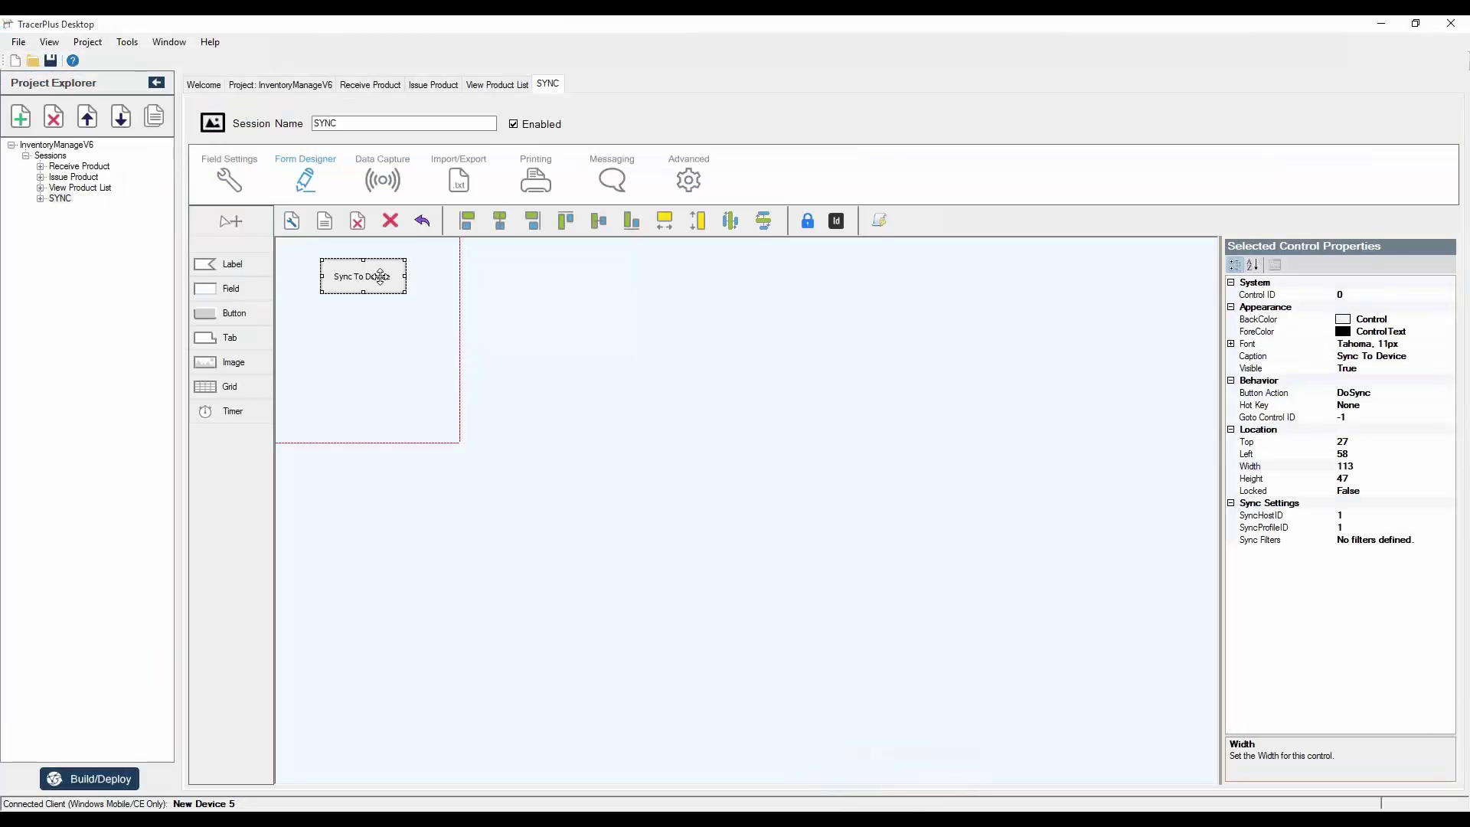
click(329, 337)
key(ctrl+v)
click(349, 342)
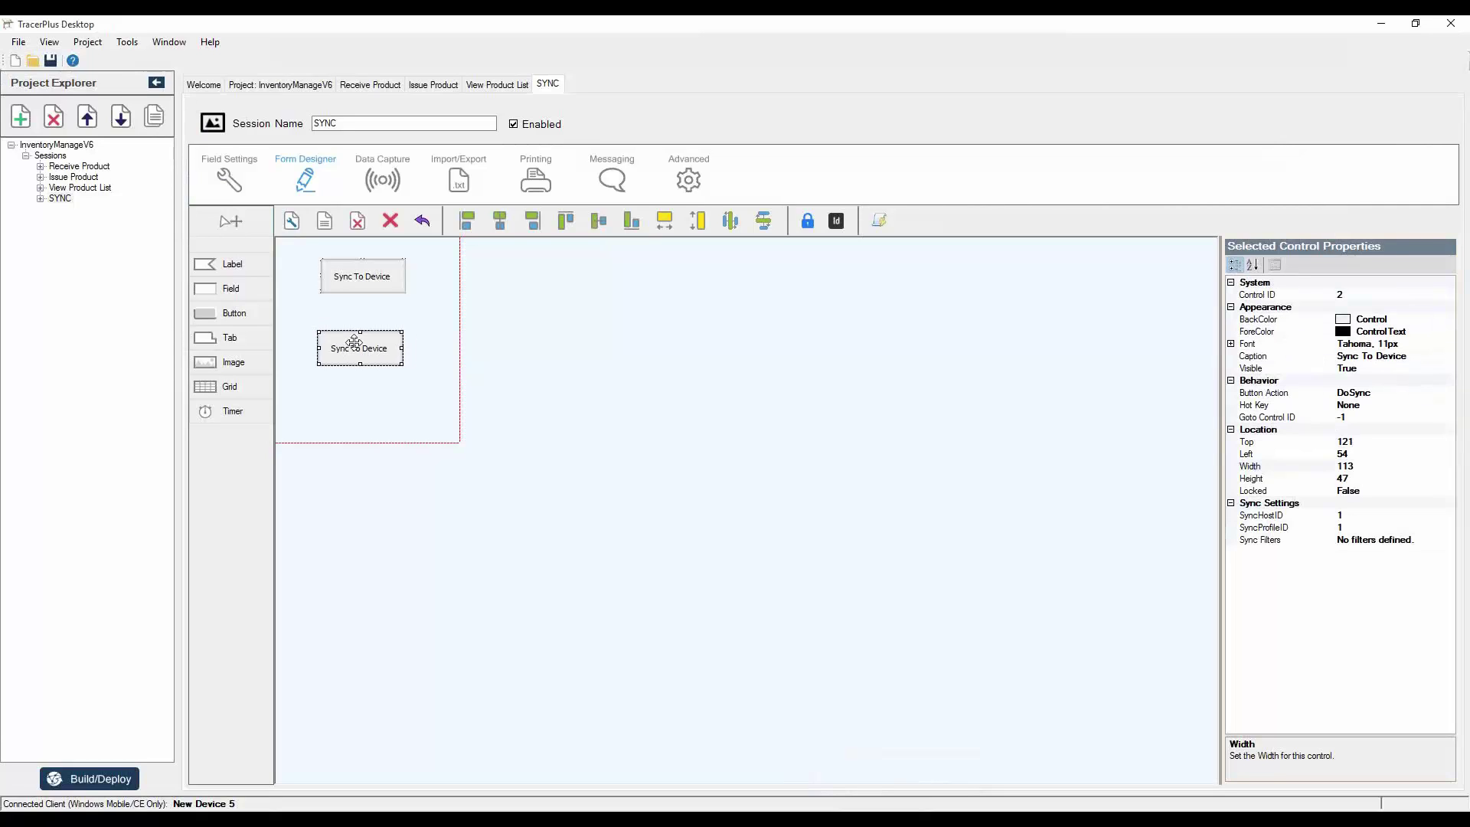
Change the copied button's caption to Sync From Device.
click(1363, 357)
double_click(1364, 357)
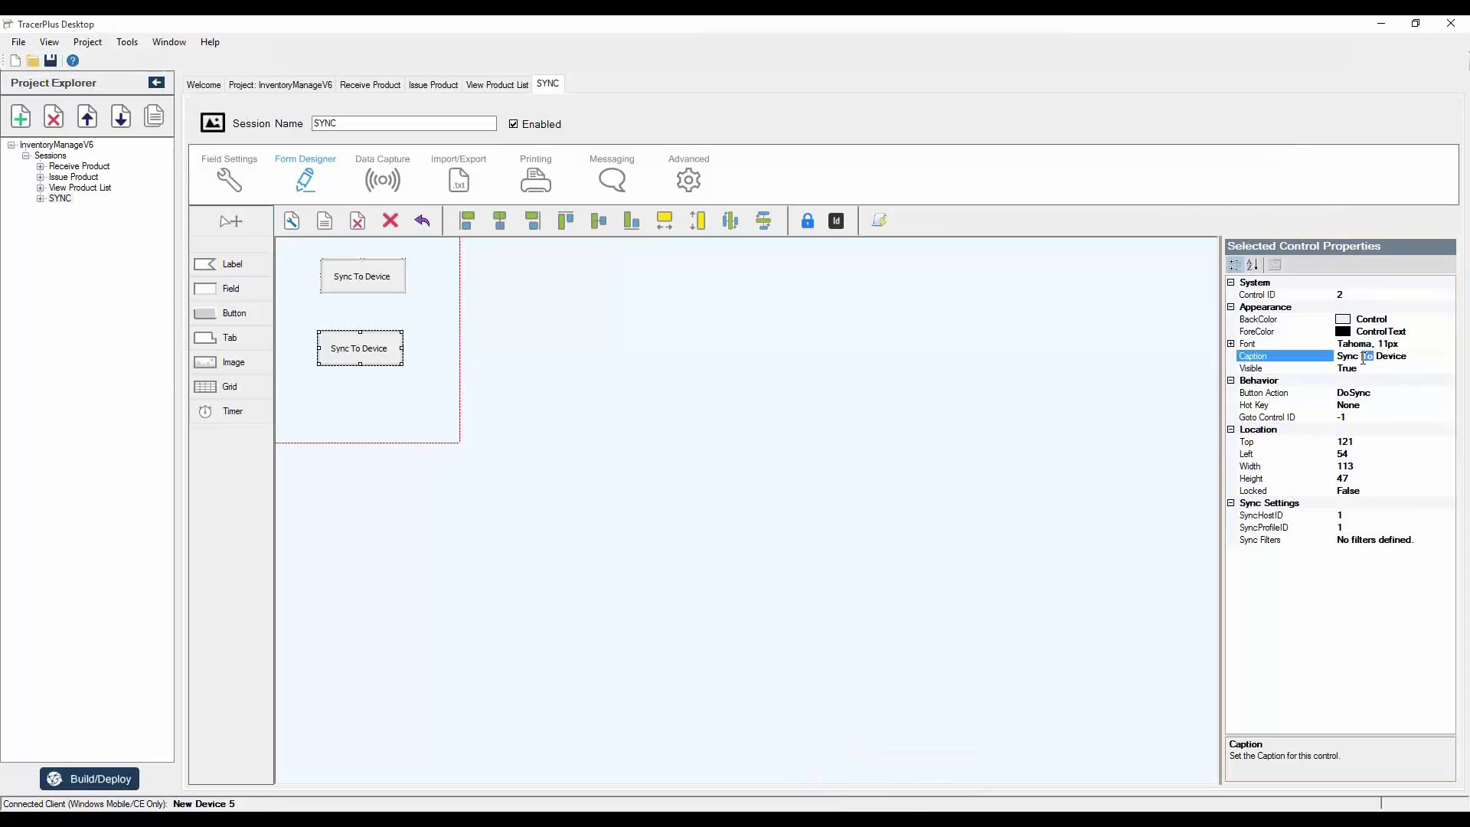
text(From)
key(Tab)
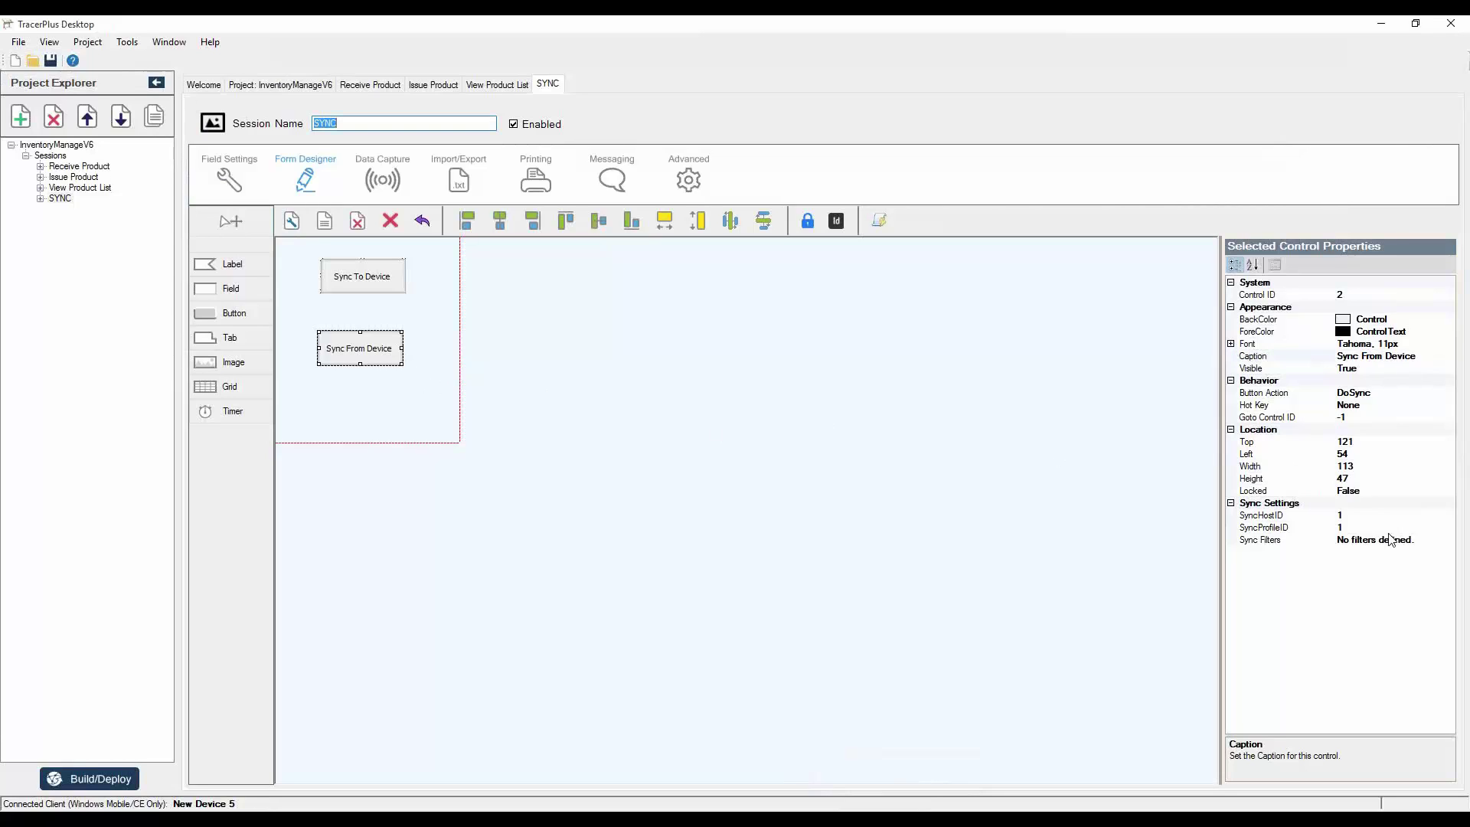
Look up the Sync From Device profile's ID in TracerPlus Connect and set the Sync From Device button's SyncProfileID to 2.
click(1350, 528)
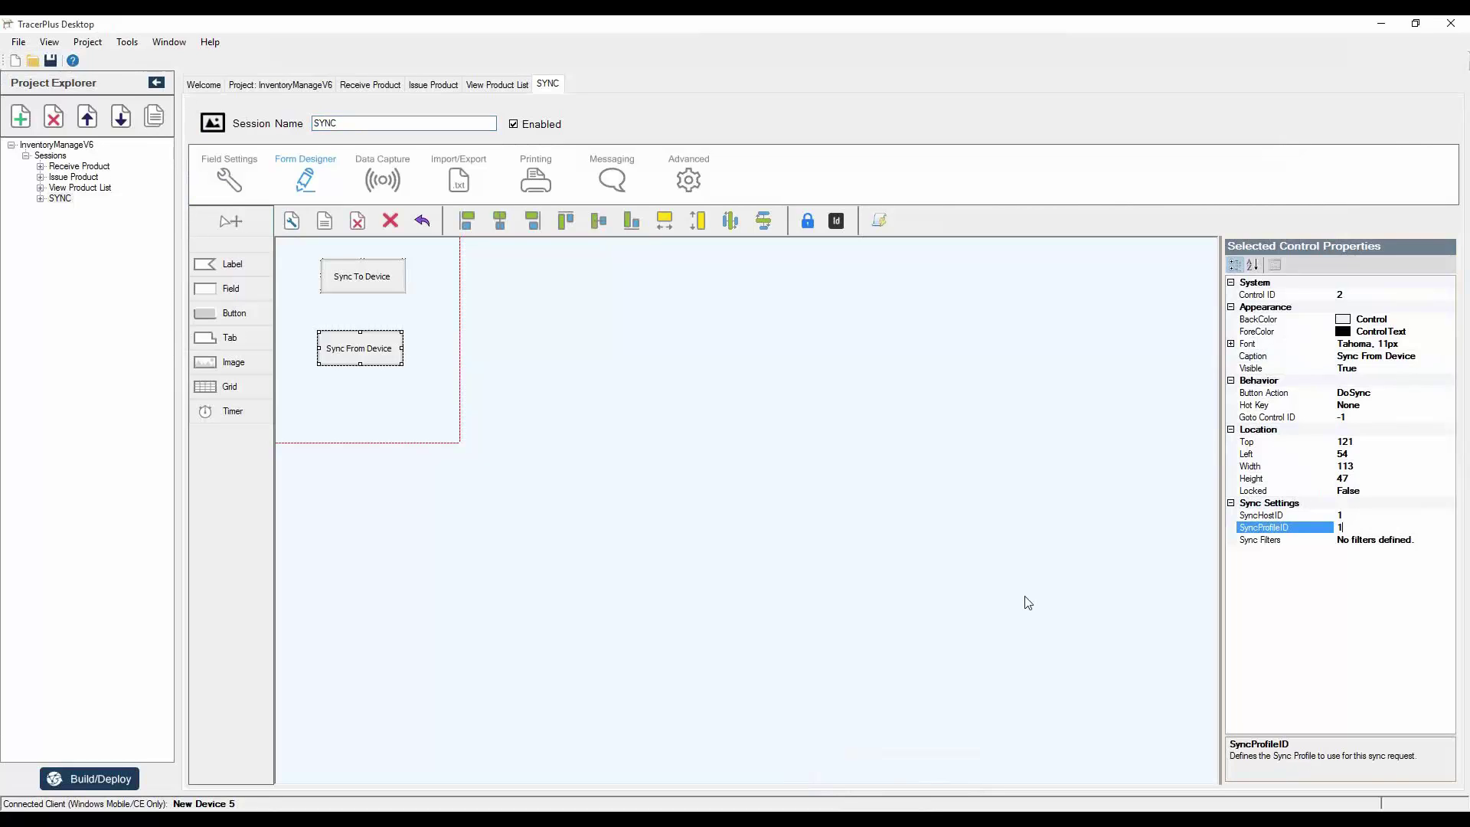
key(alt+Tab)
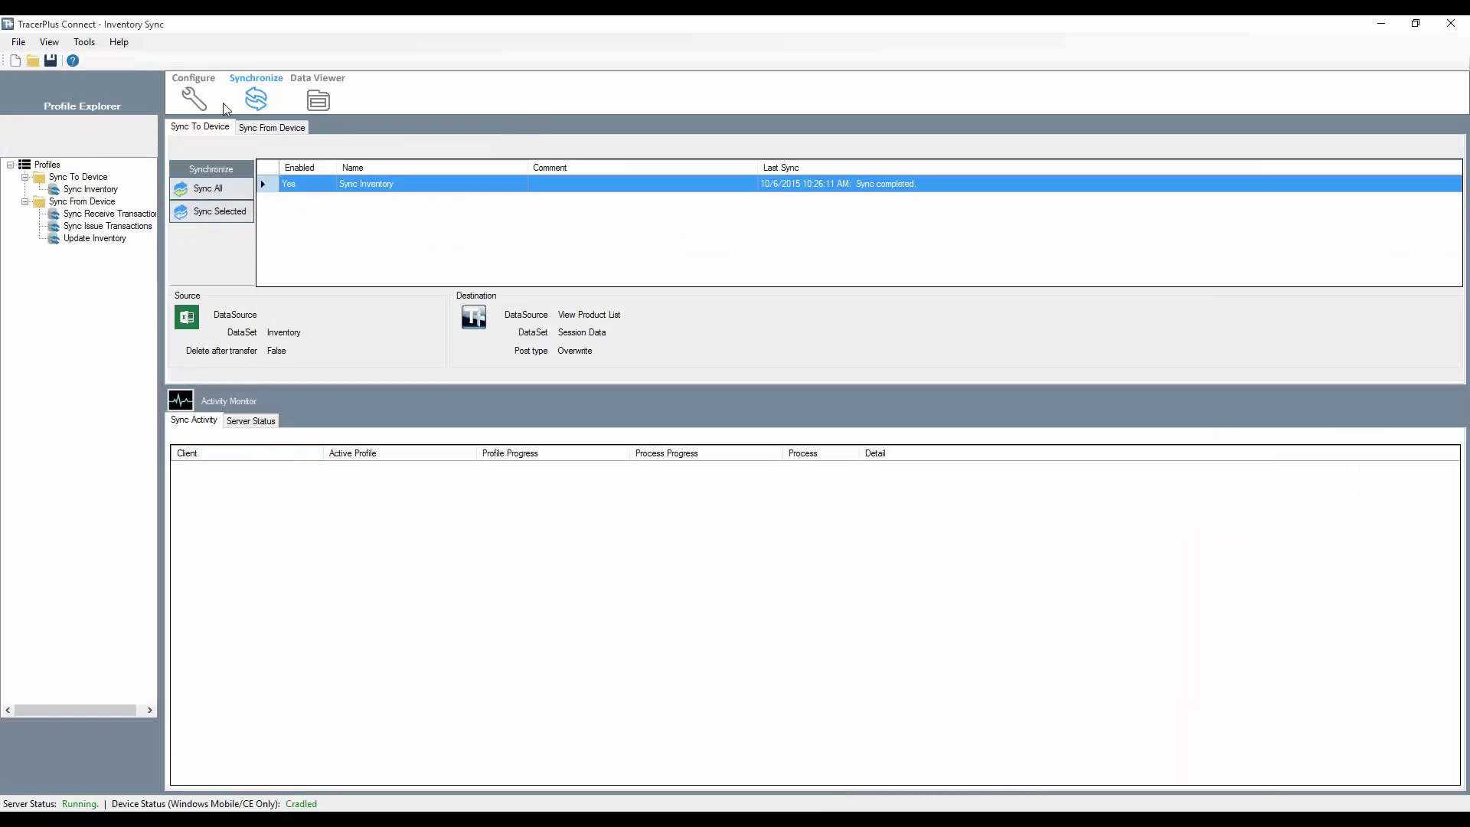
click(189, 104)
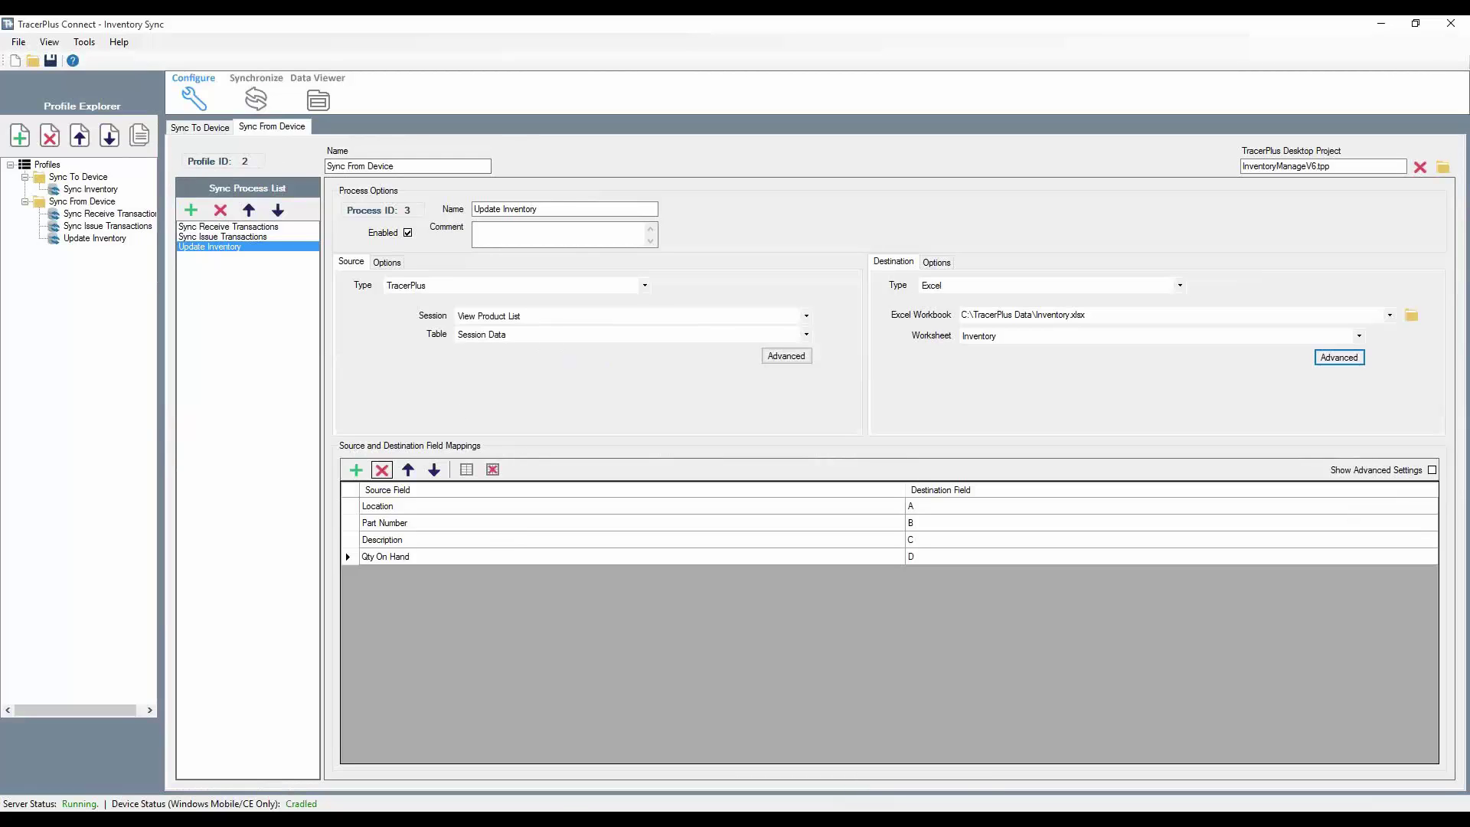
key(alt+Tab)
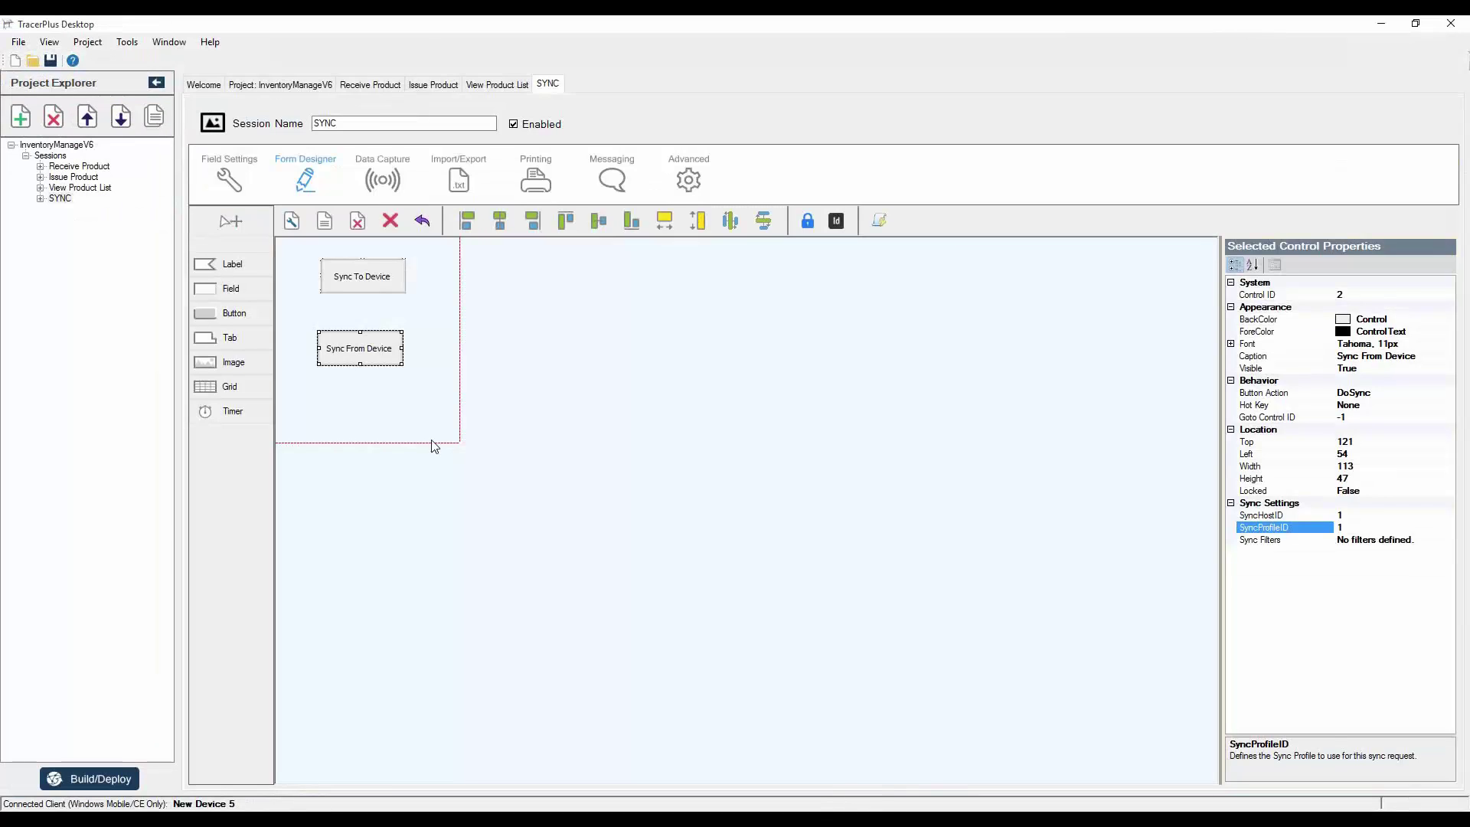
click(676, 476)
click(338, 346)
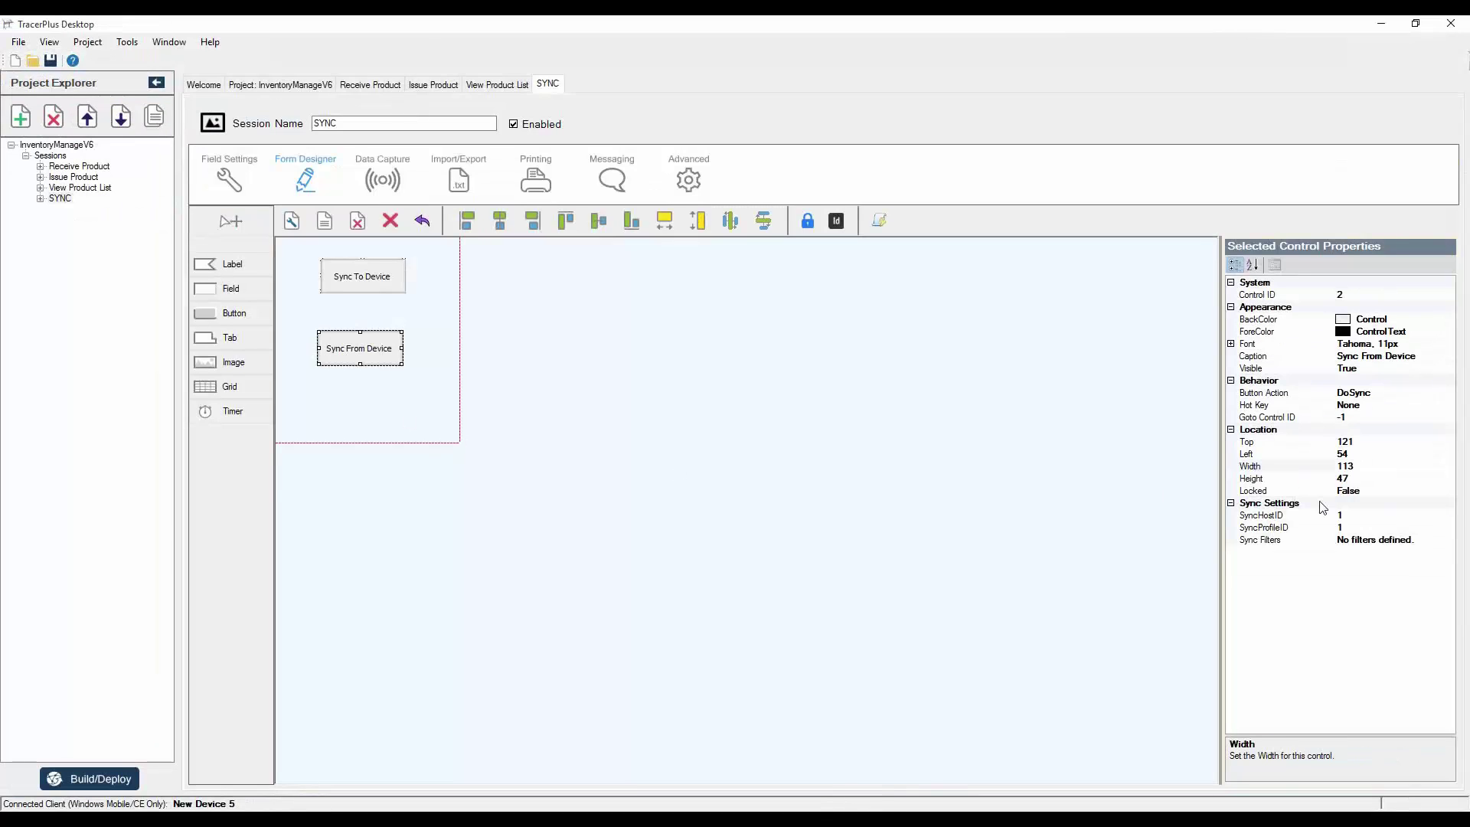
click(1360, 527)
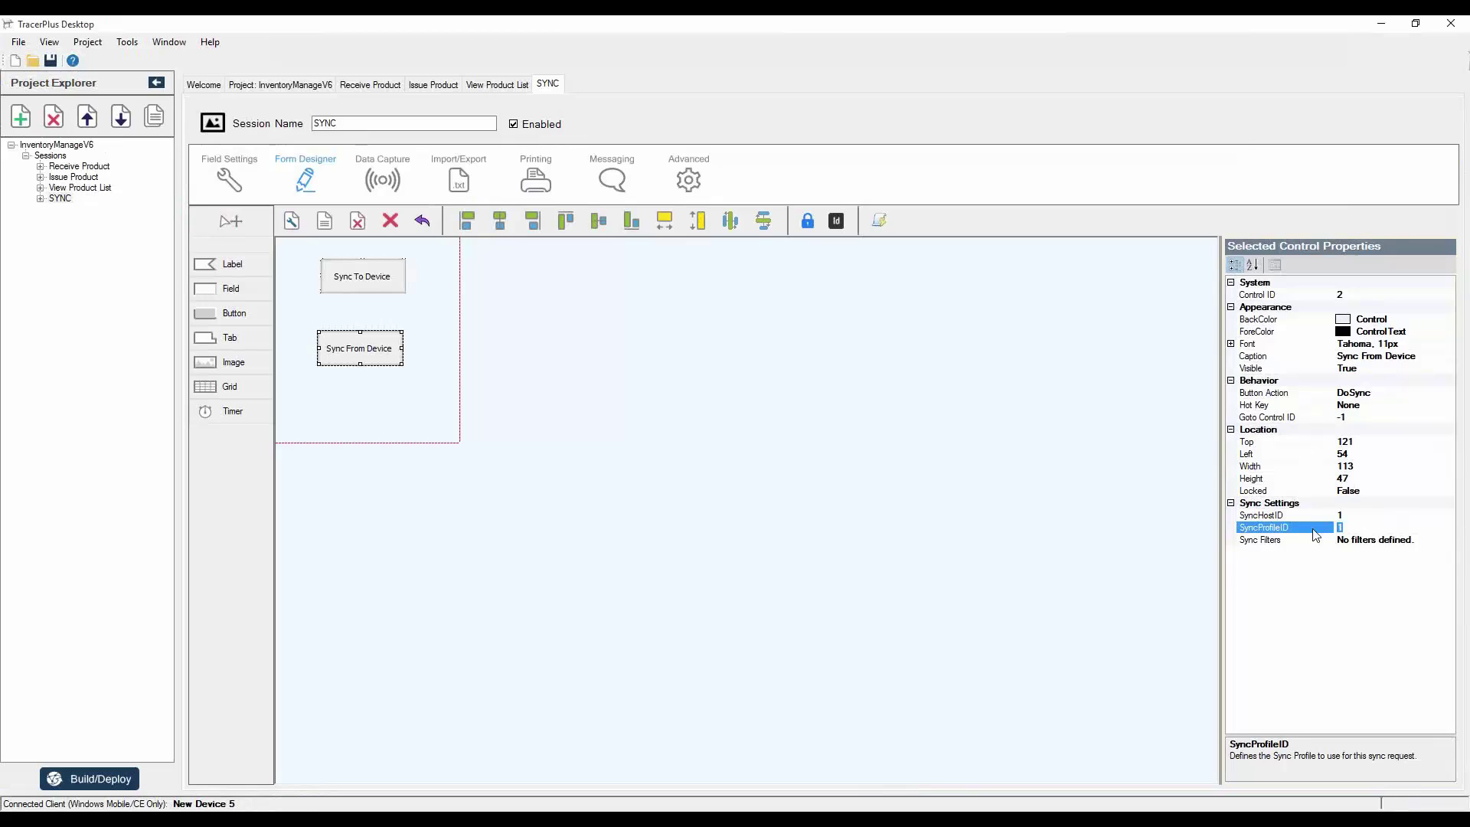
click(1044, 532)
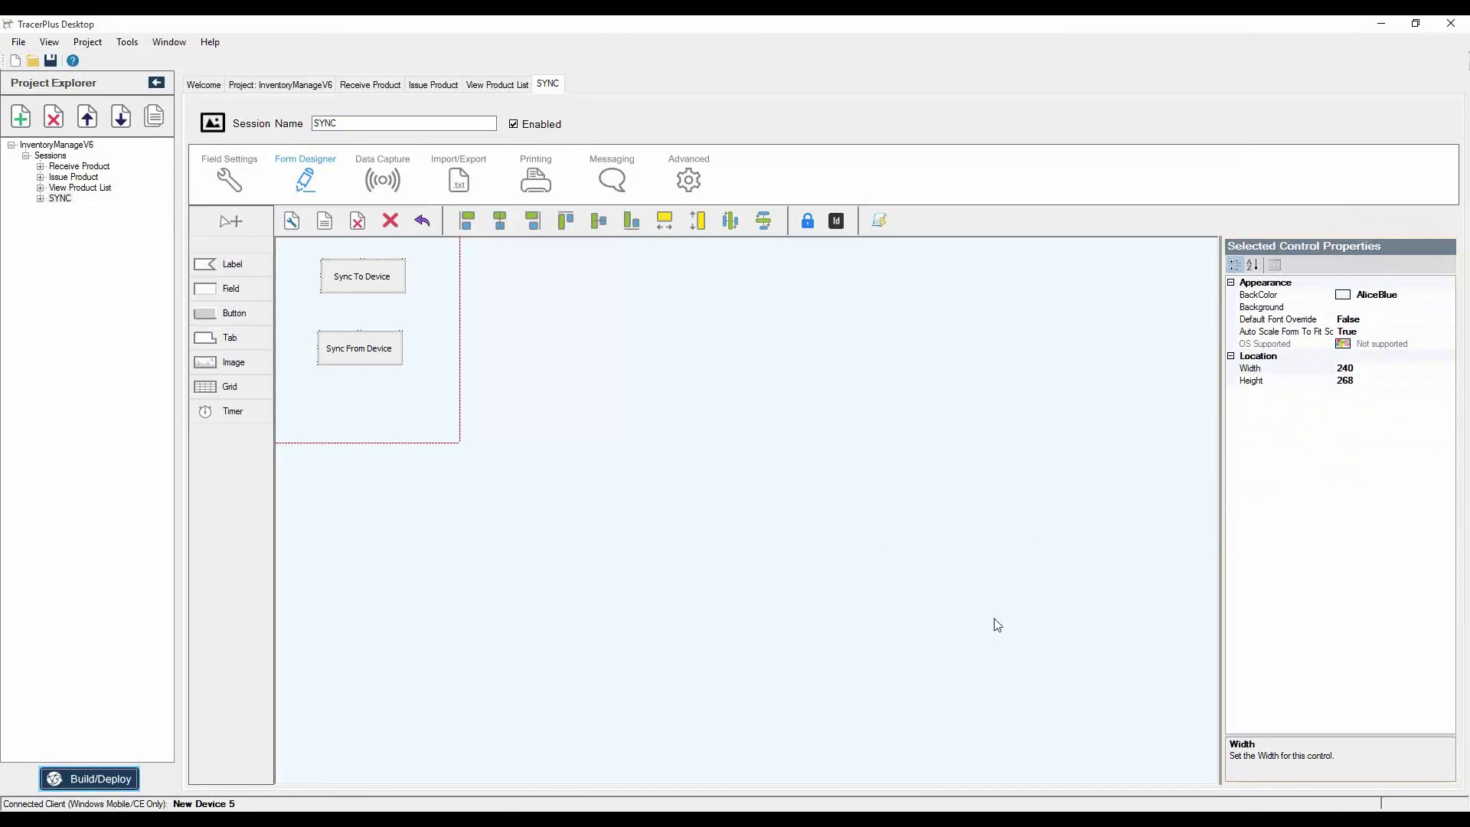
Show the Synchronize view in TracerPlus Connect and run Sync From Device from the SYNC session on the mobile device.
click(758, 523)
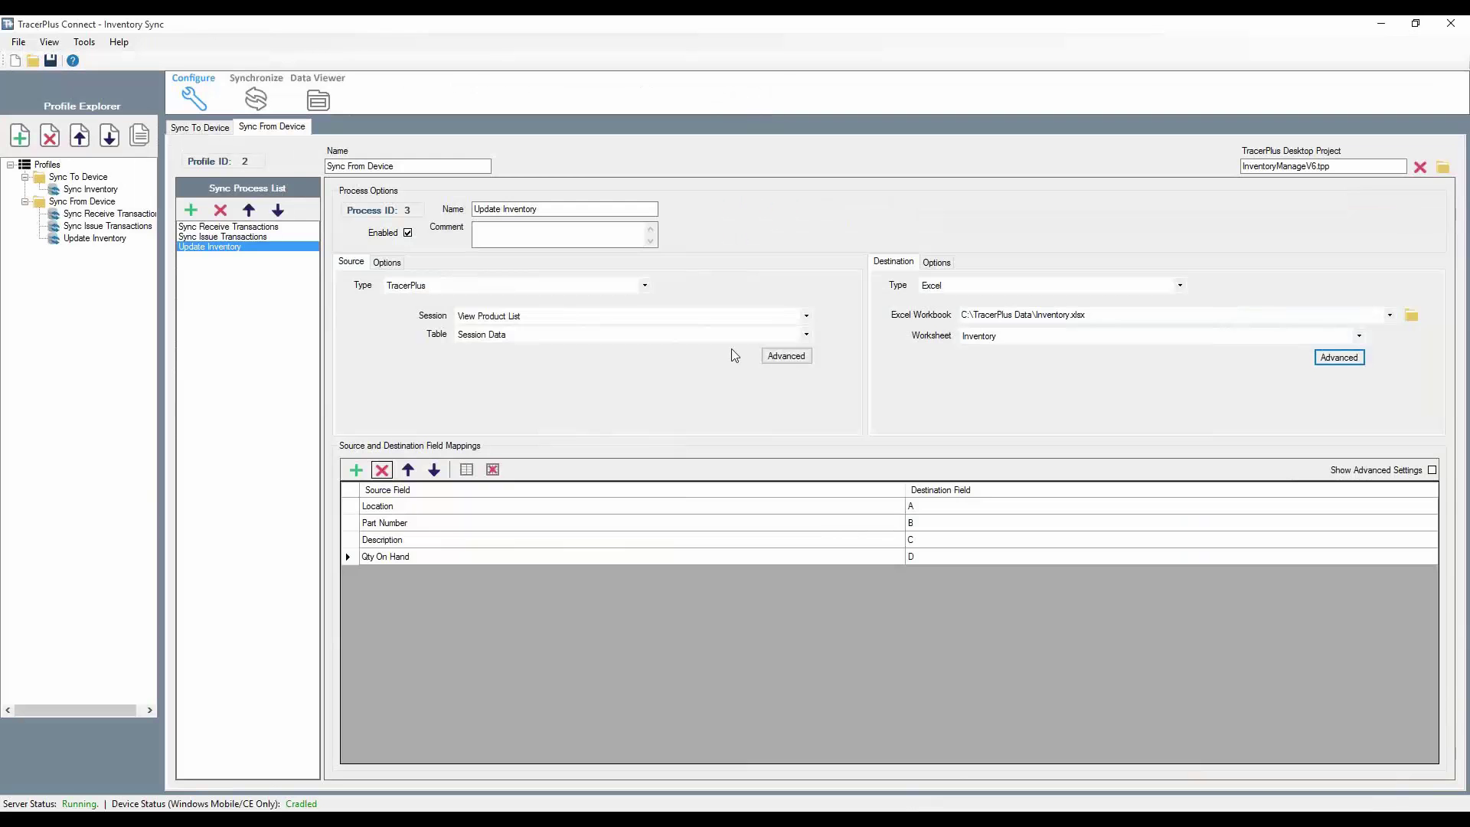
click(257, 99)
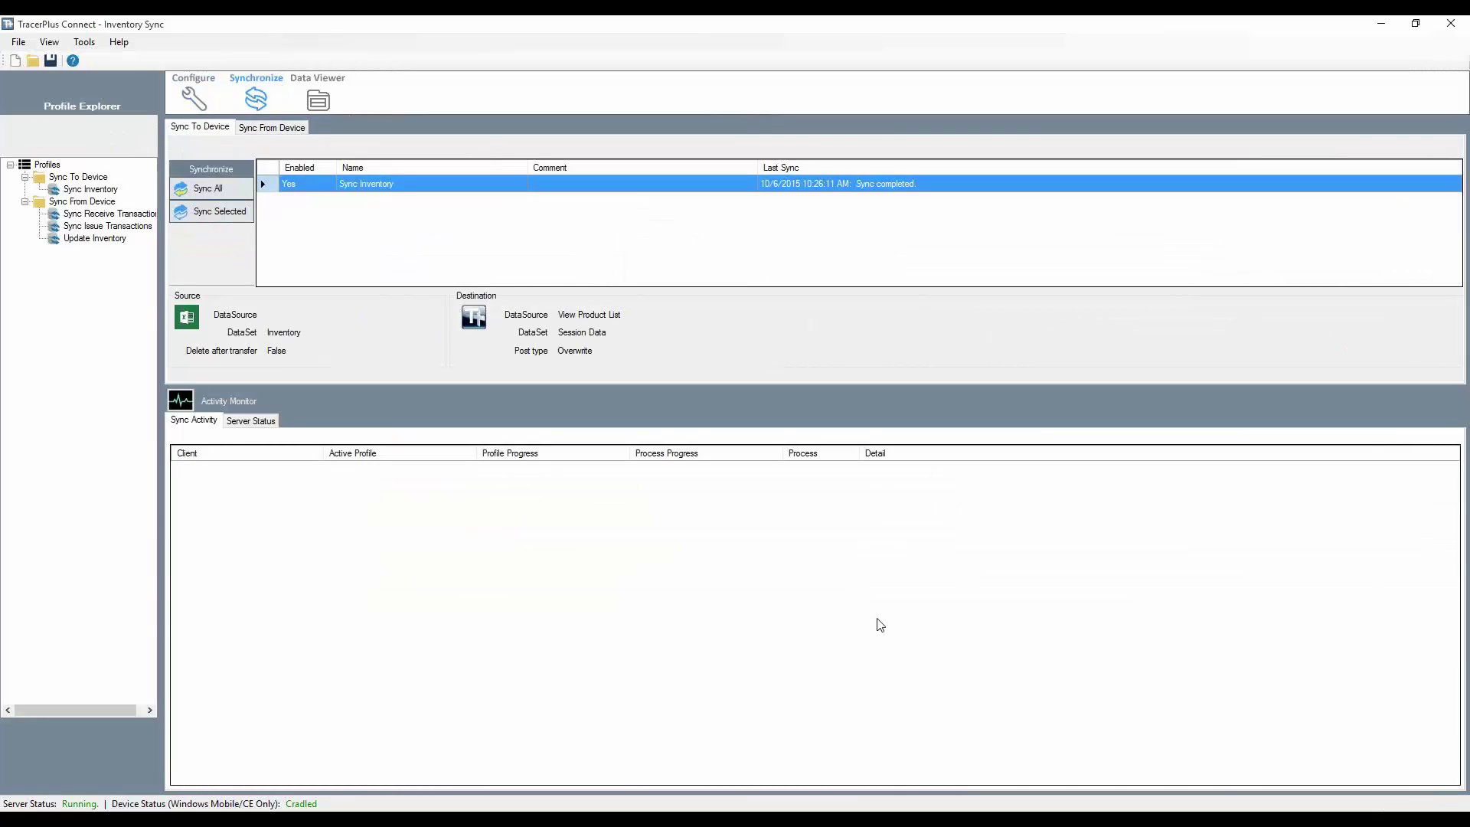
key(alt+Tab)
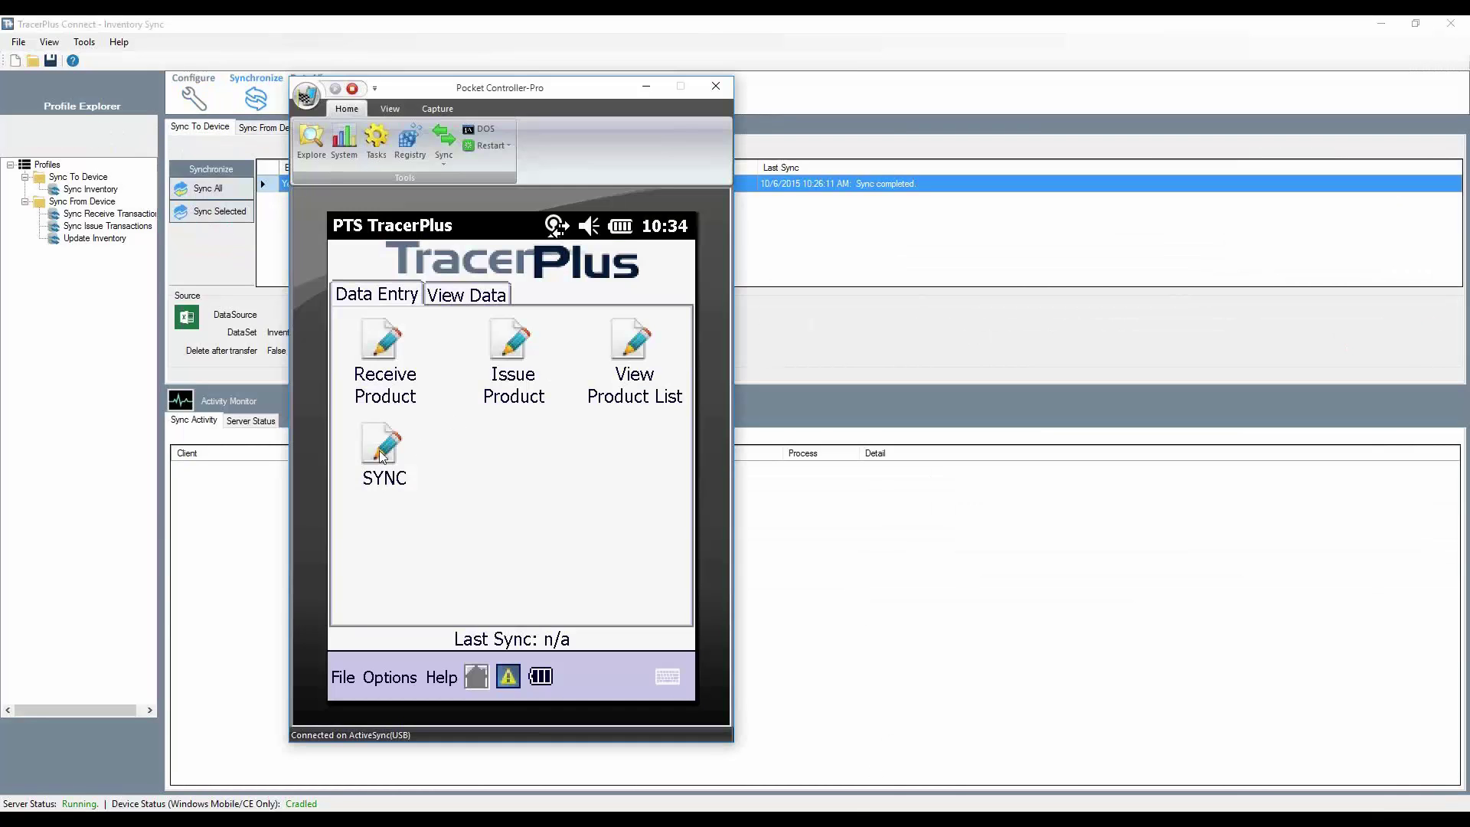
click(382, 454)
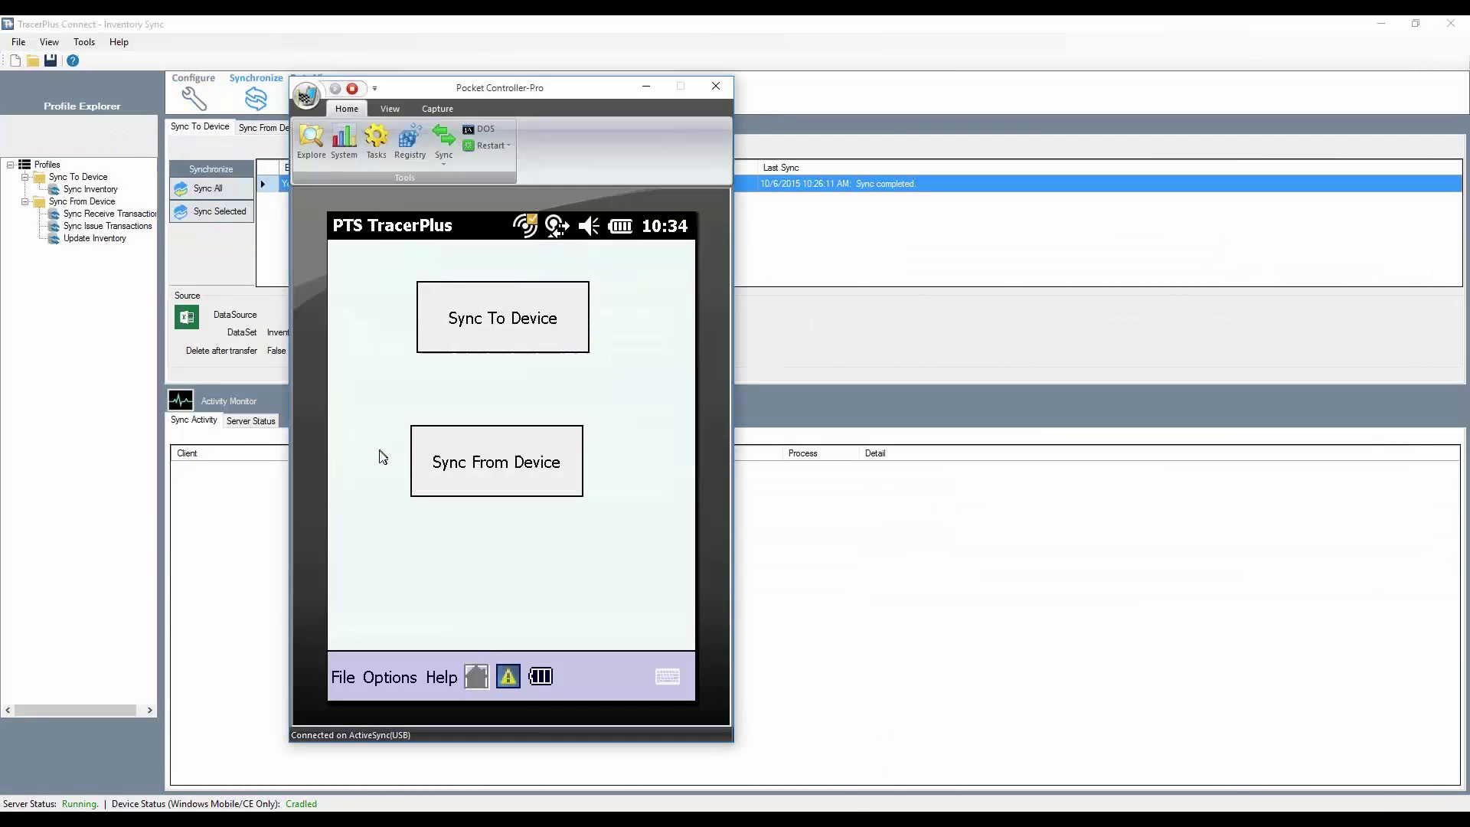
click(497, 466)
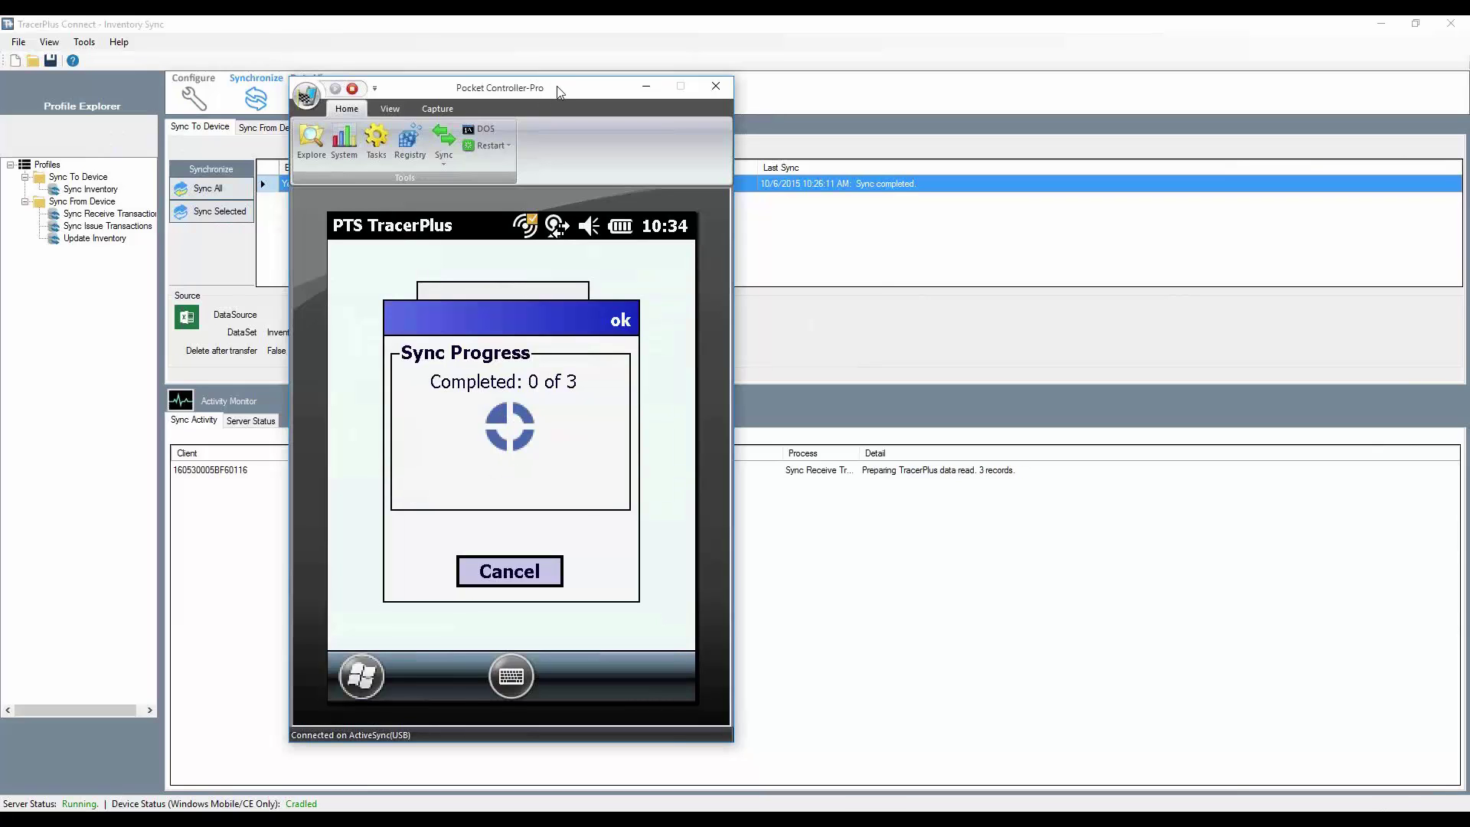
drag(558, 92, 476, 92)
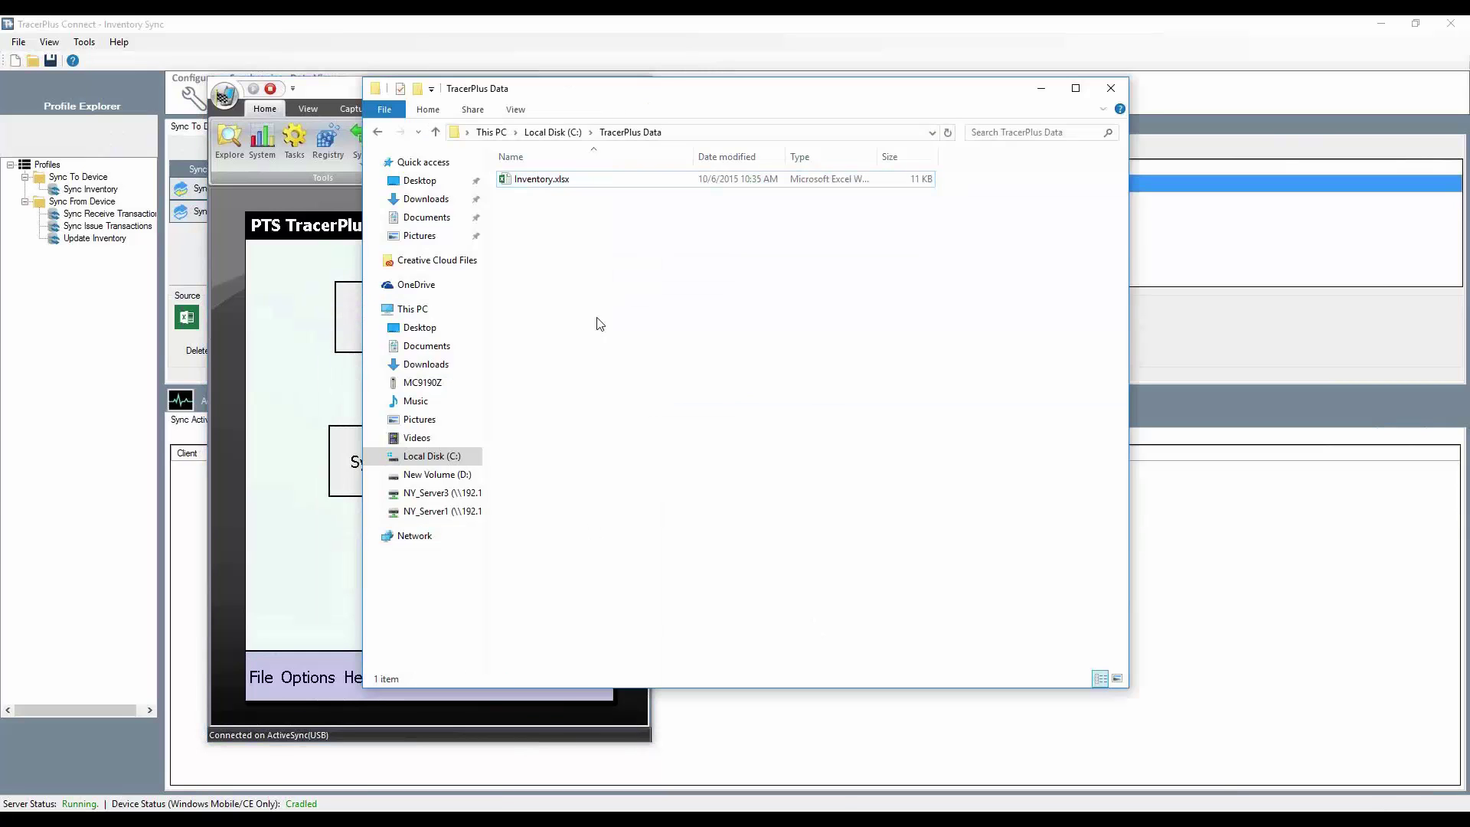
Open Inventory.xlsx from the TracerPlus Data folder and check the synced transactions on the Receive sheet.
double_click(528, 180)
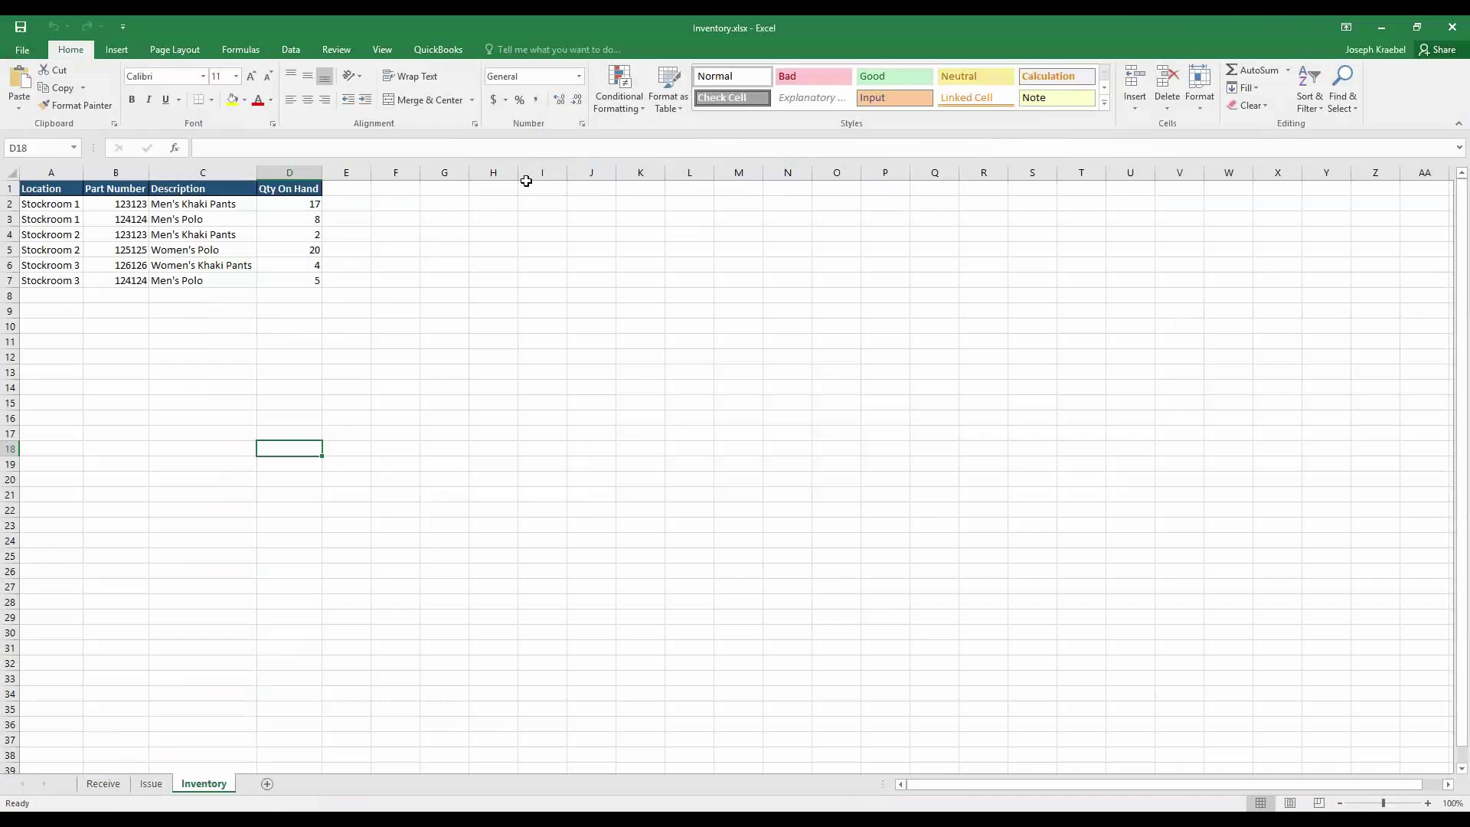
click(444, 325)
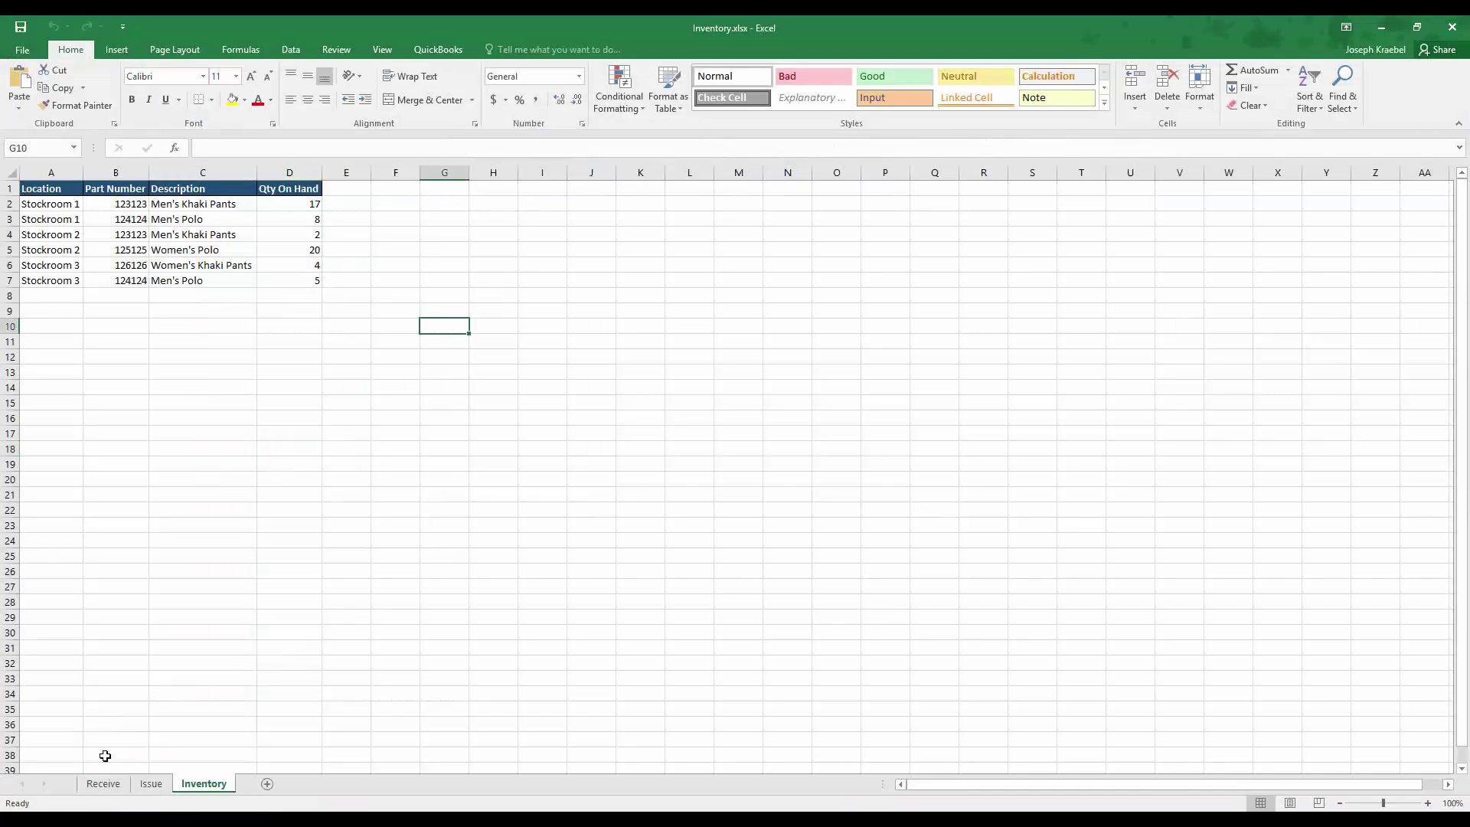
click(104, 783)
click(285, 494)
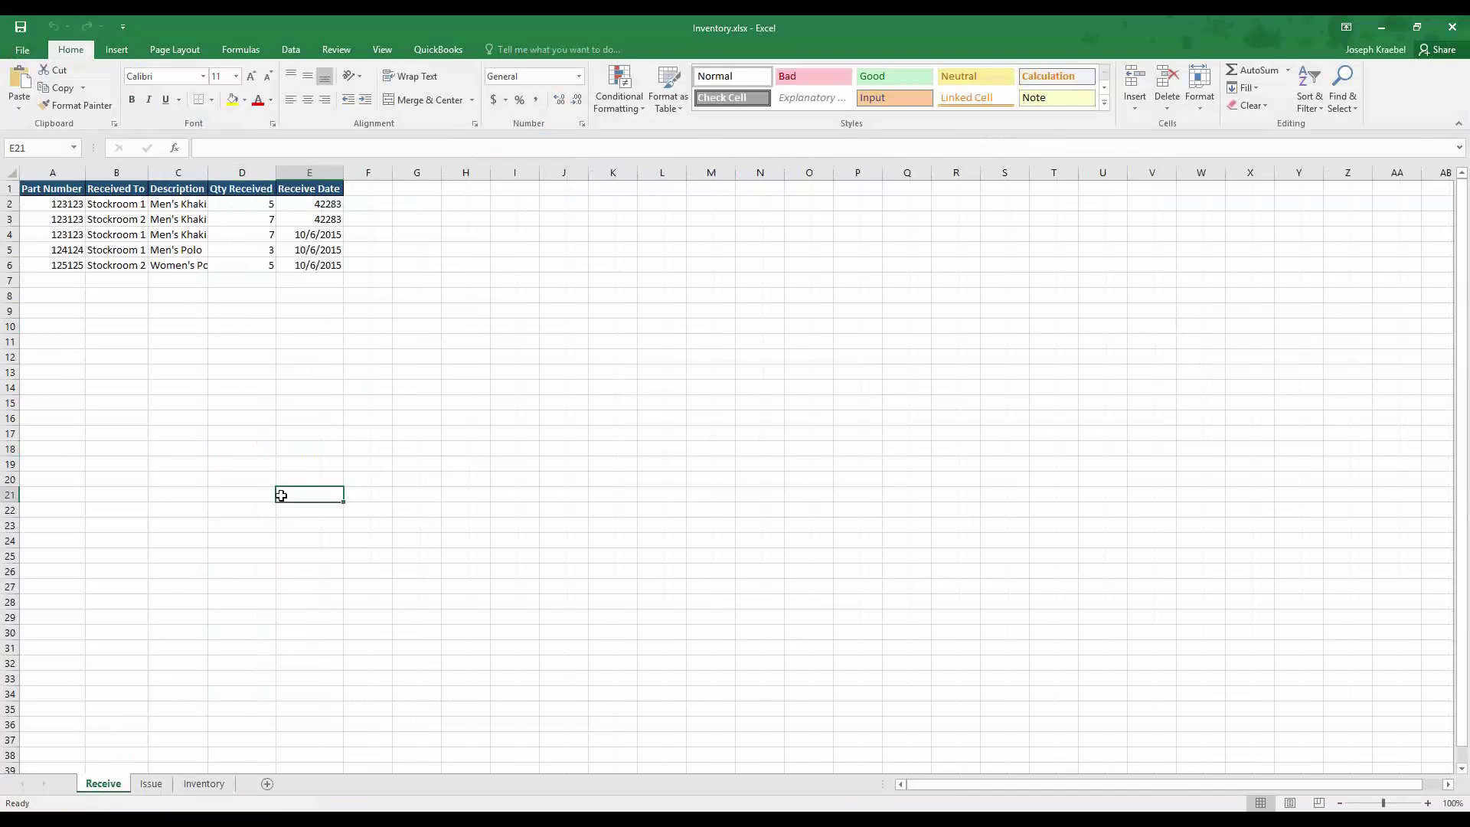
click(425, 526)
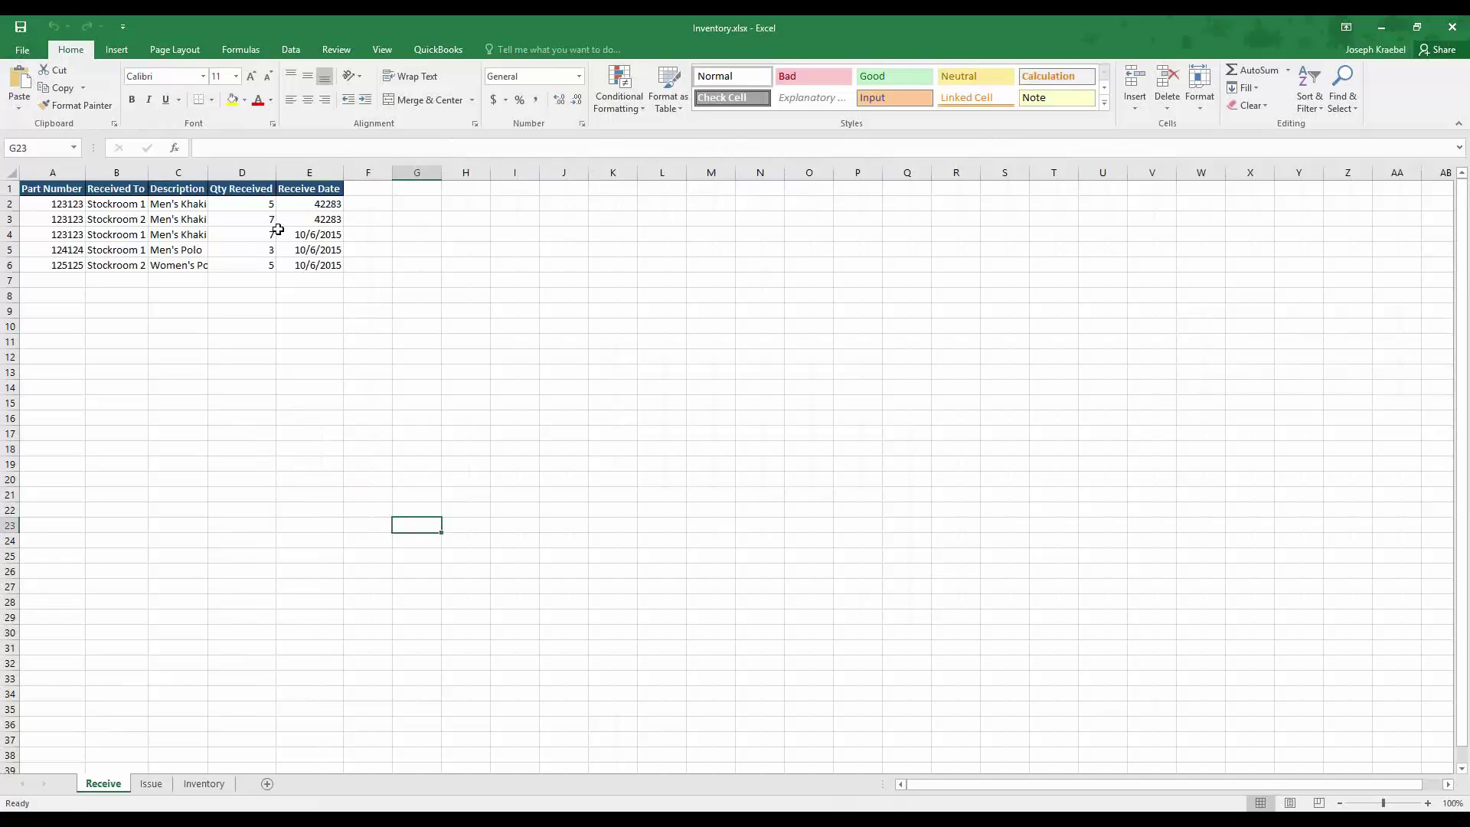
Delete rows 2 and 3 from the Receive sheet.
click(163, 240)
click(218, 207)
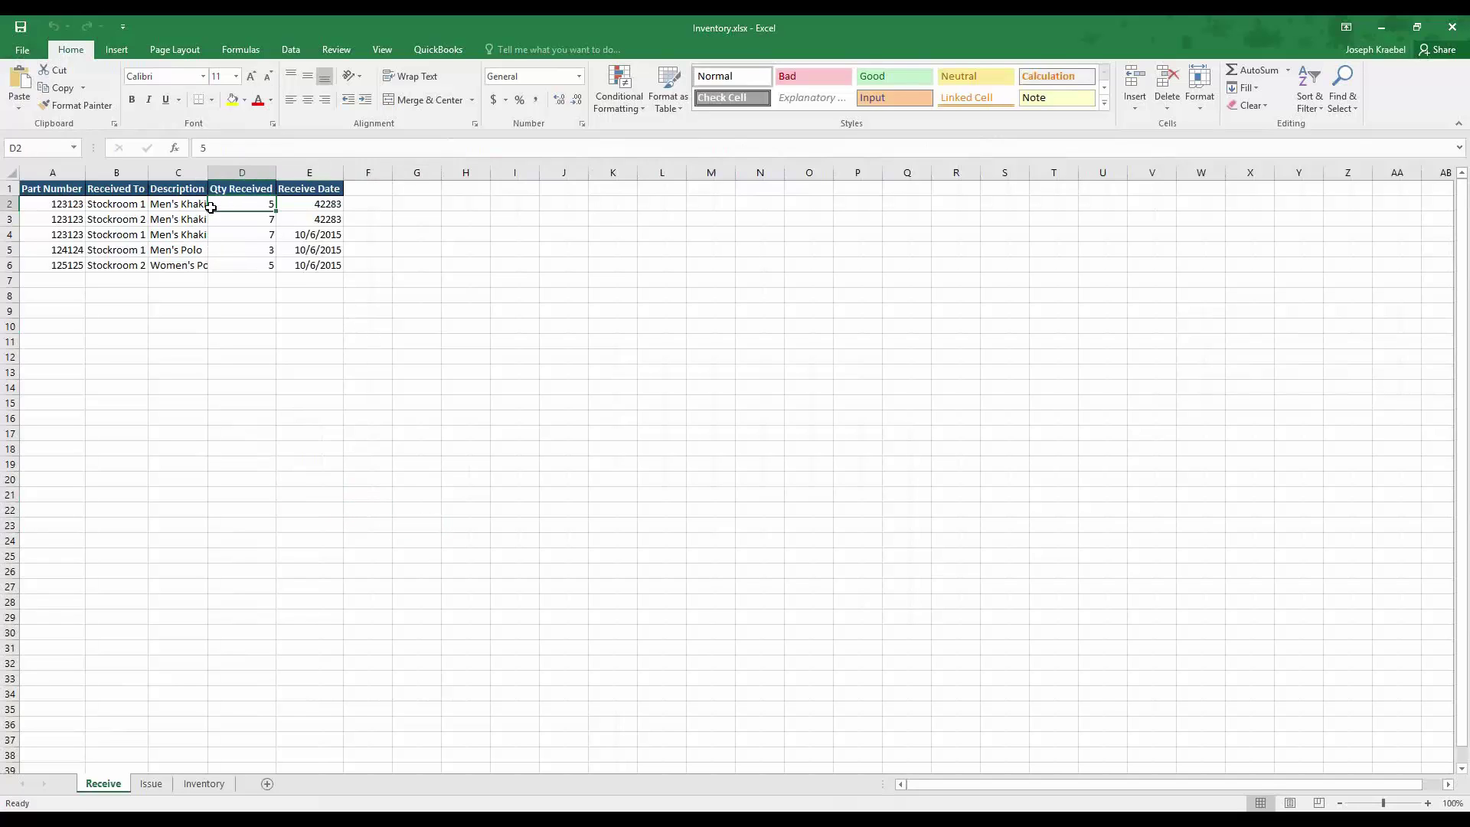
click(14, 208)
drag(14, 208, 13, 221)
right_click(15, 221)
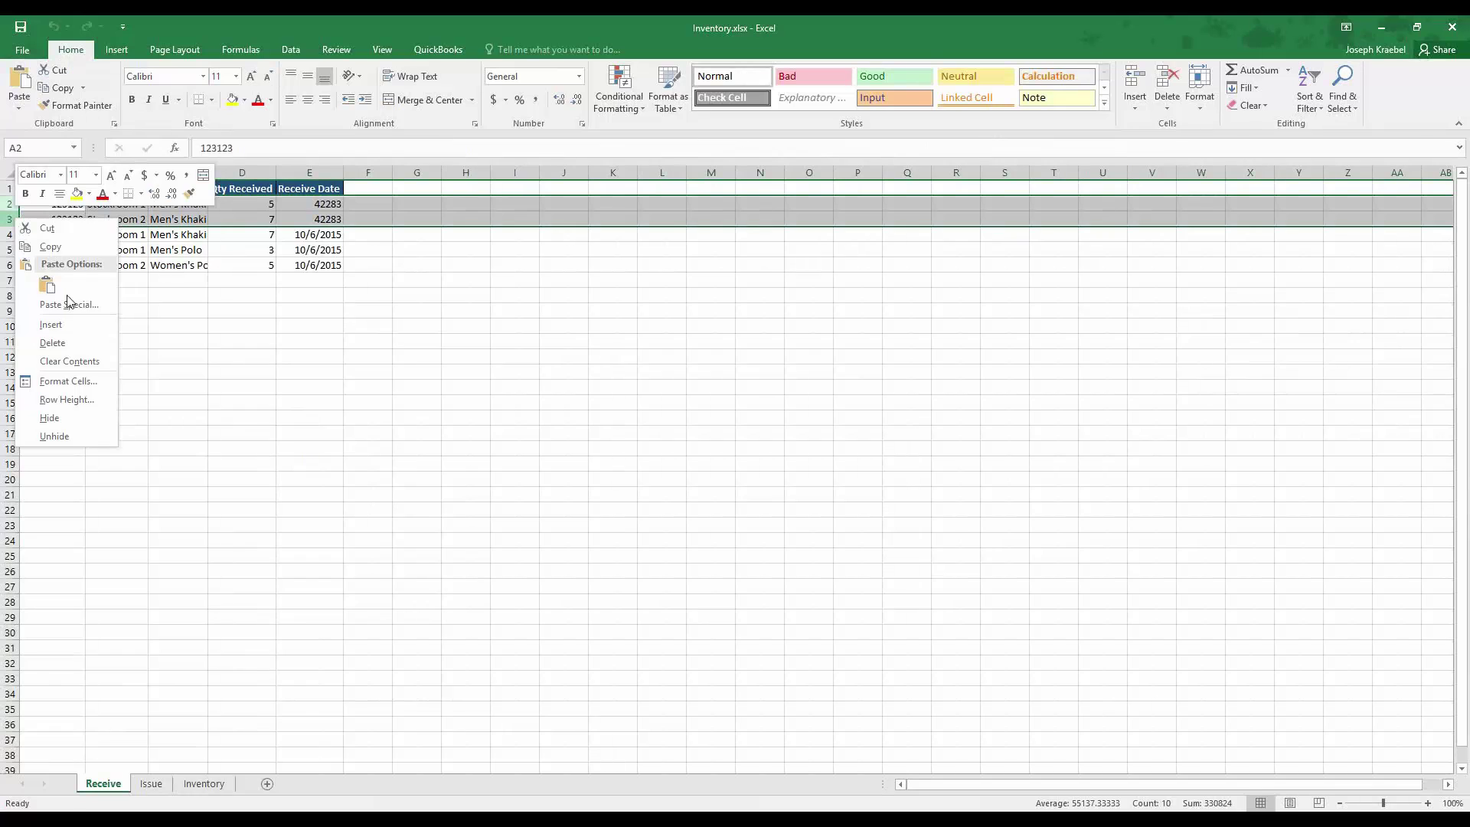
click(71, 341)
click(264, 354)
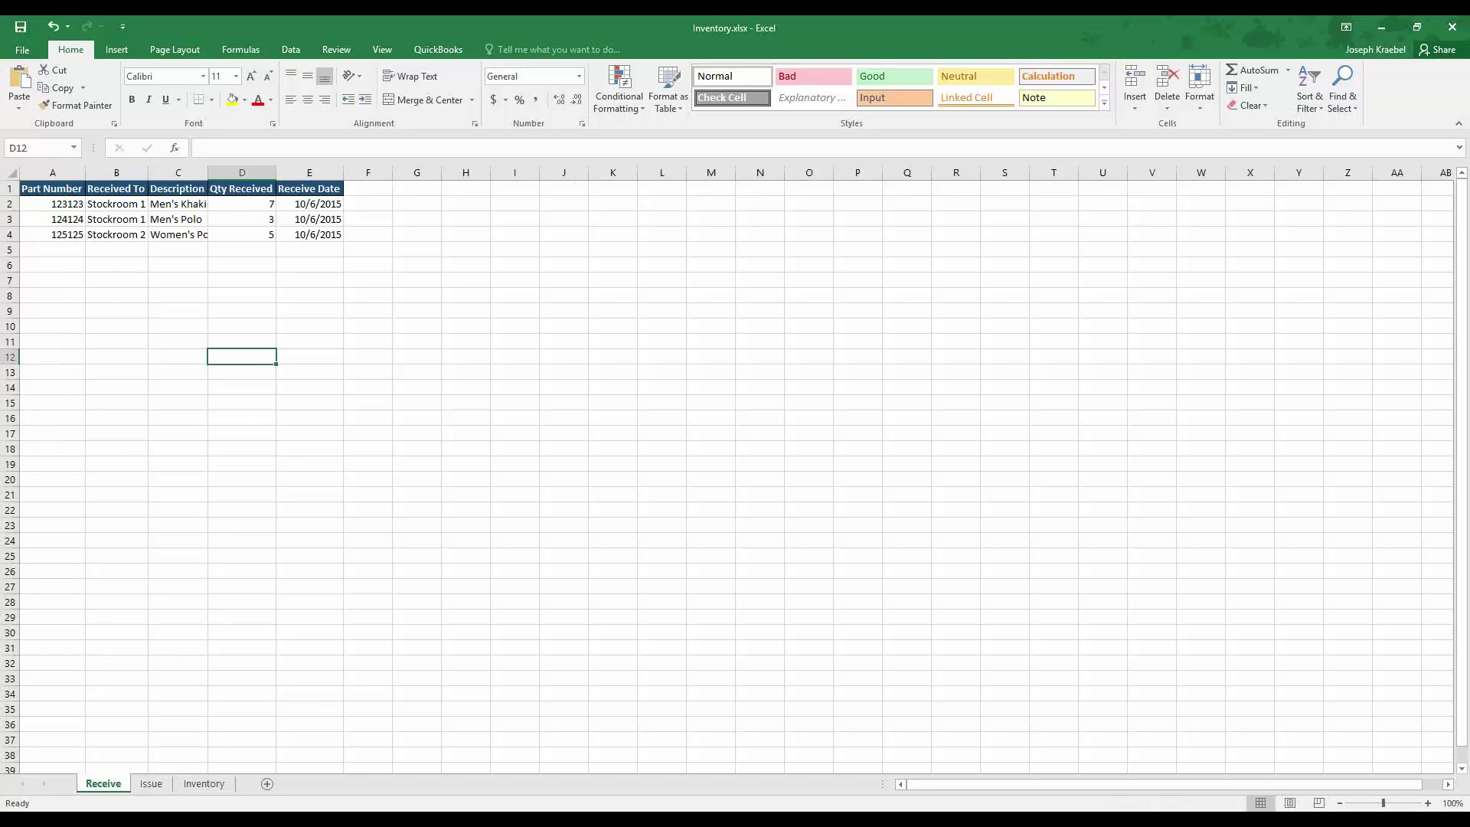
Examine the issued transactions on the Issue sheet and the updated on-hand quantities on the Inventory sheet.
click(151, 783)
click(478, 460)
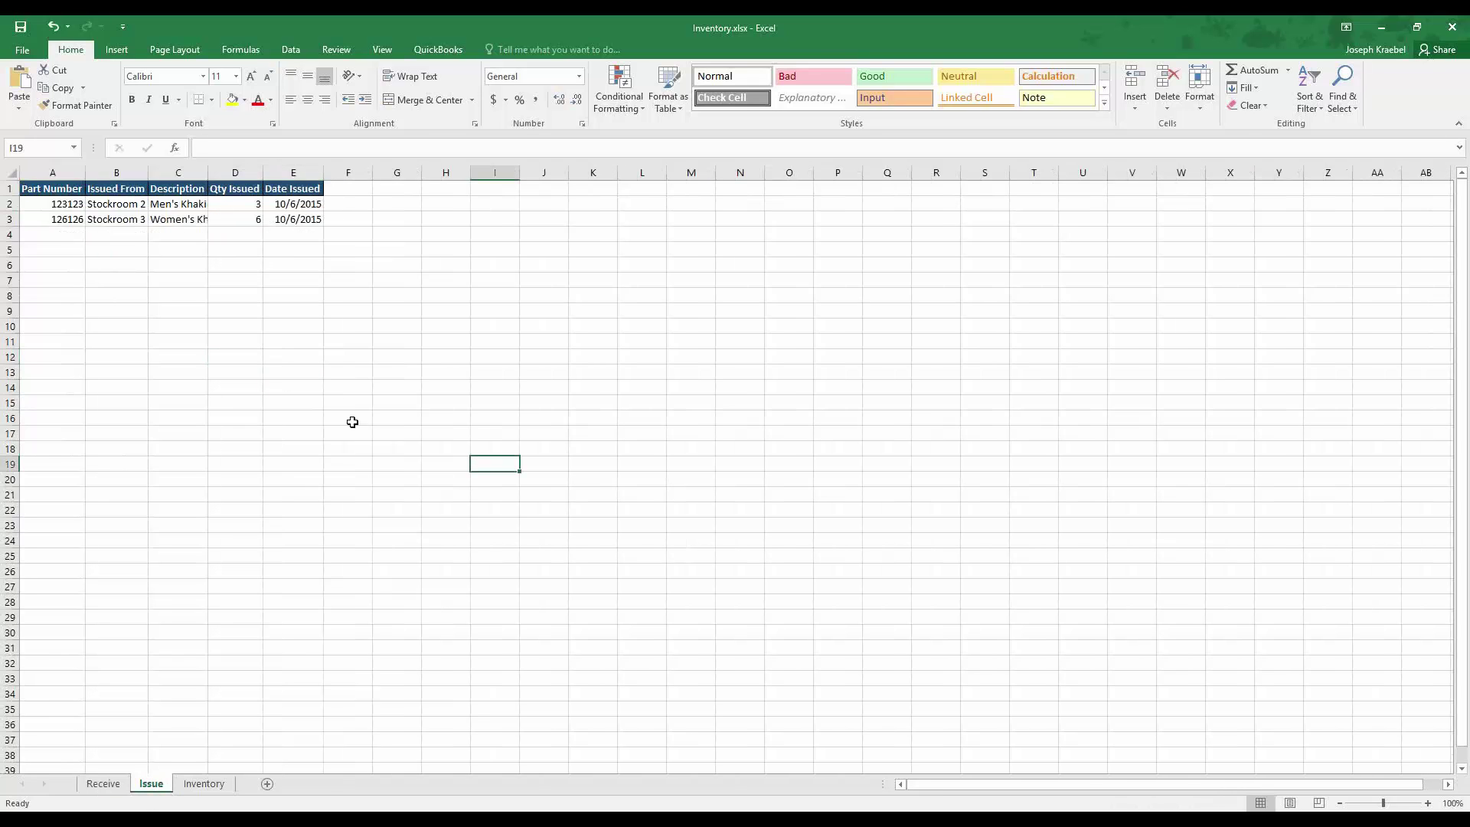
click(210, 402)
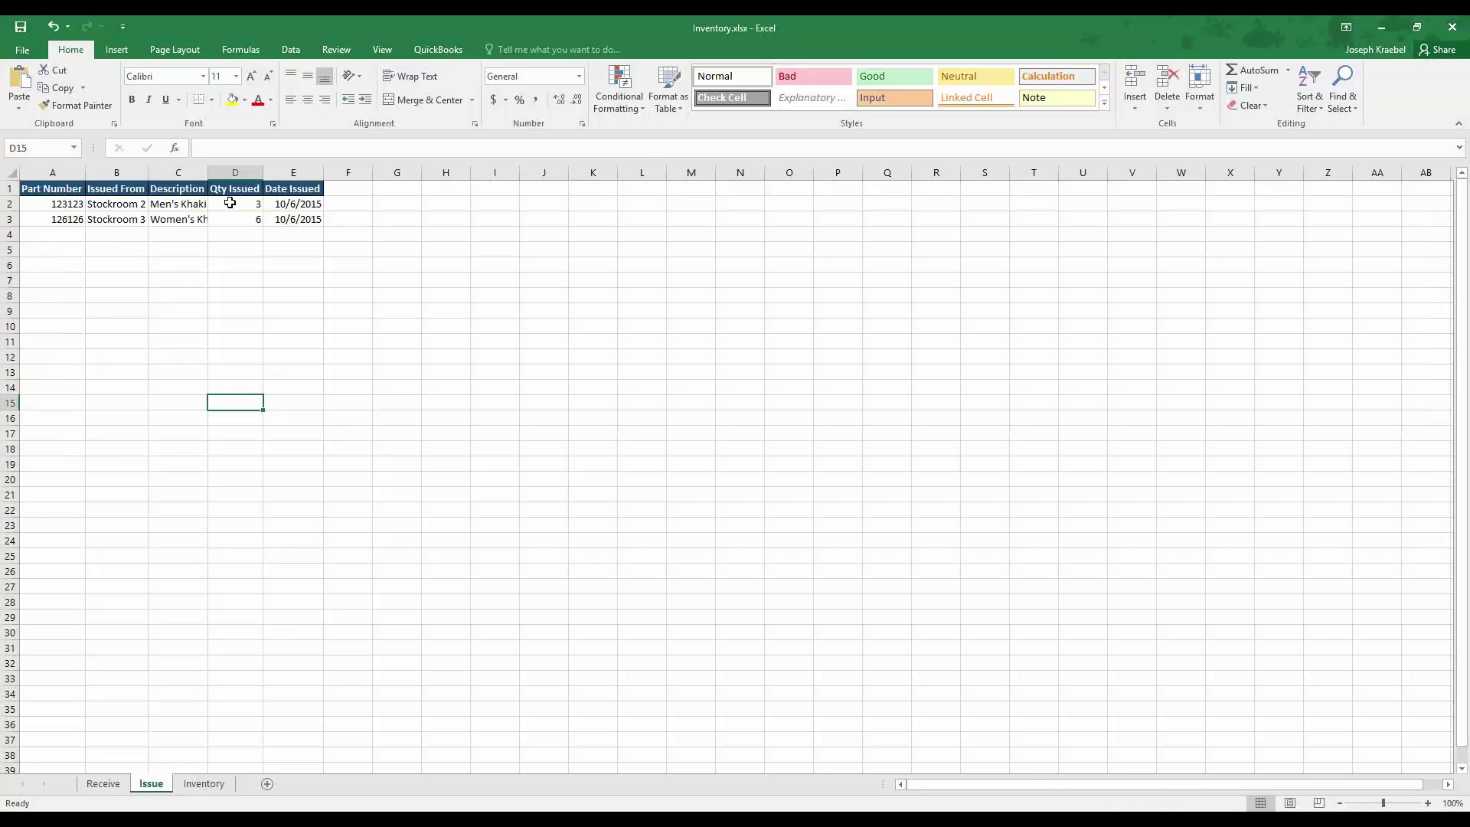
click(204, 784)
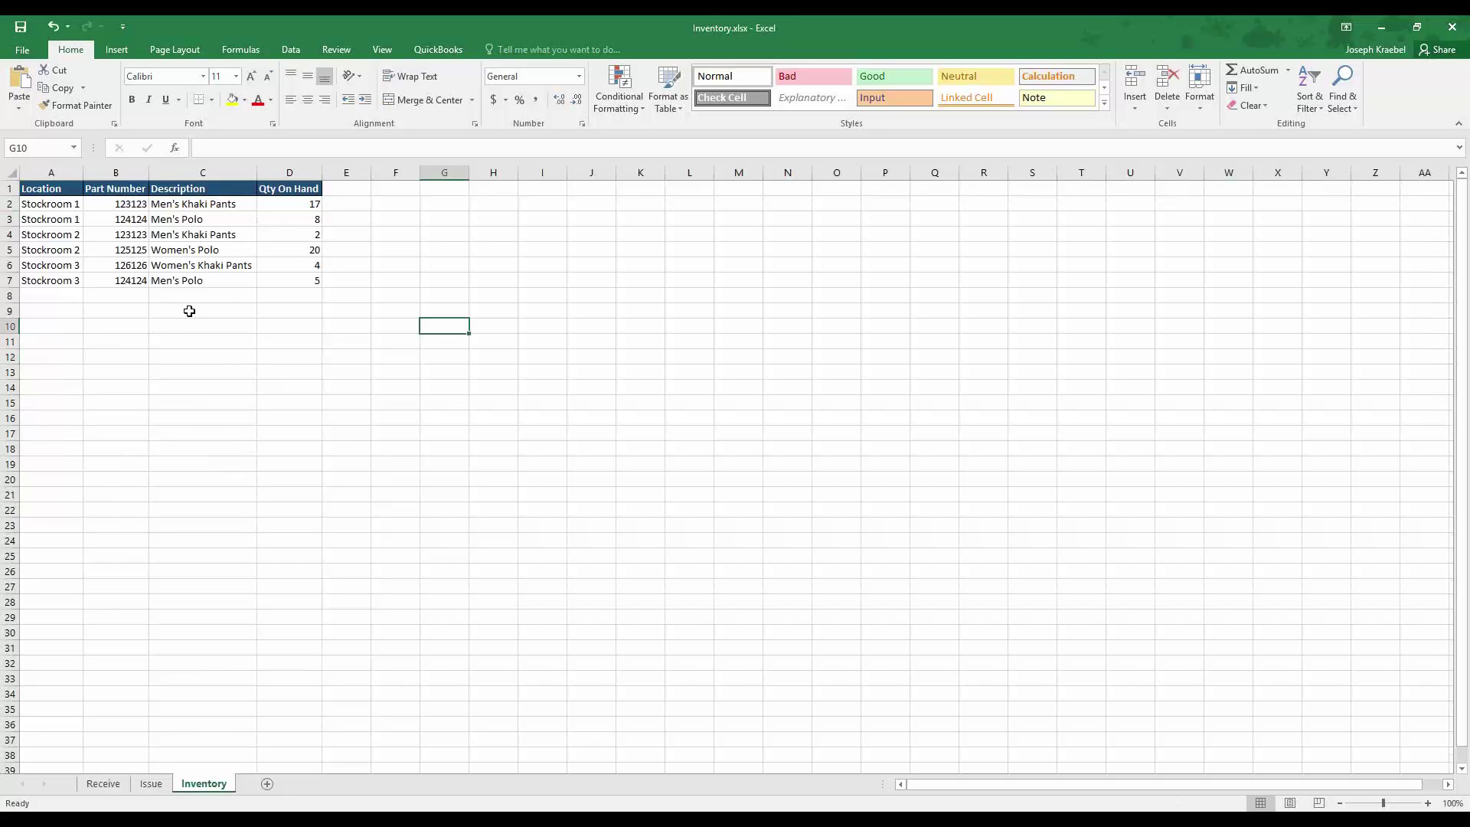
click(305, 219)
click(305, 281)
click(306, 449)
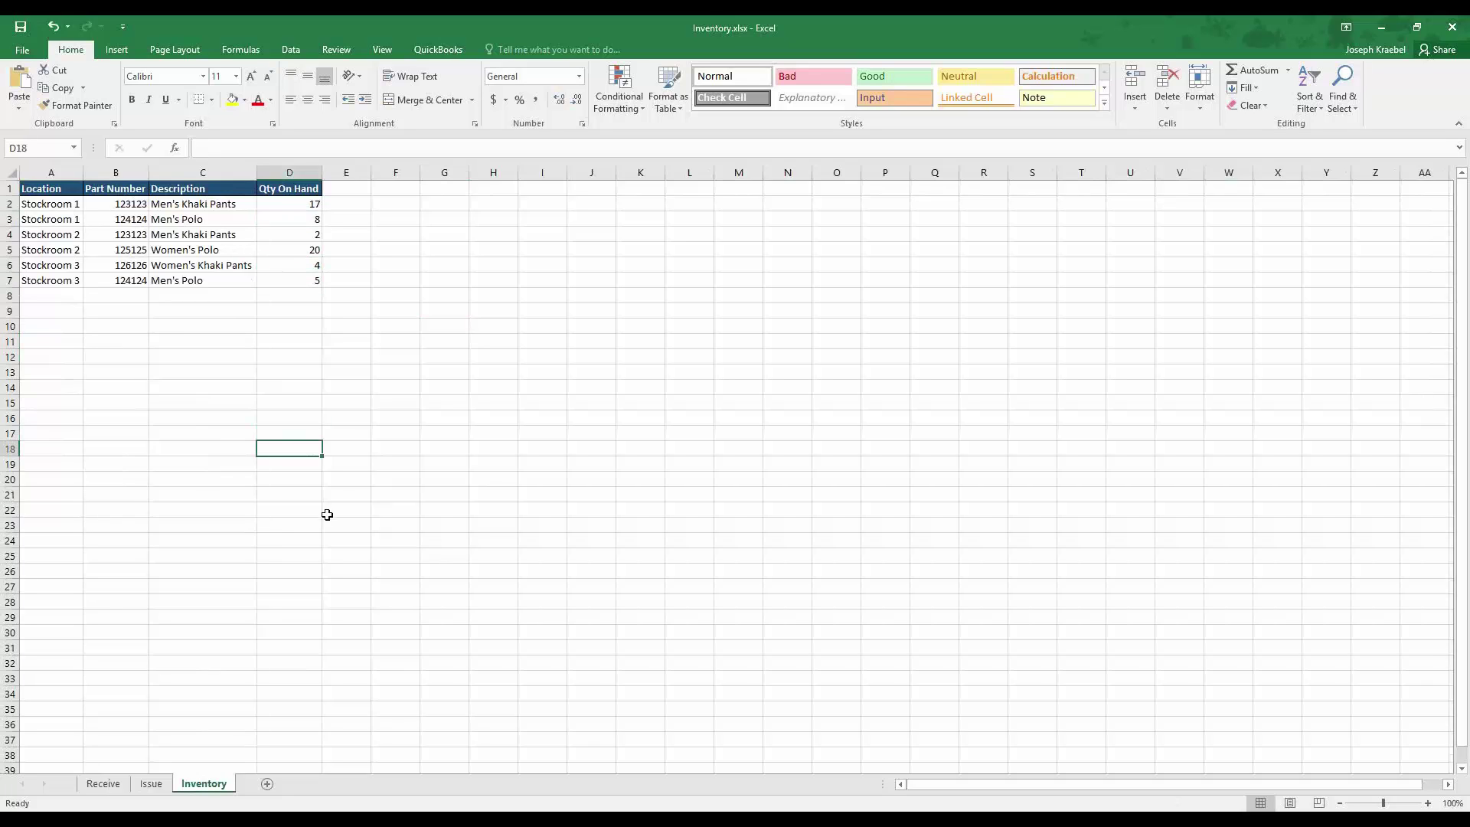
Switch to the mobile device and check the Receive Product, Issue Product and View Product List records, ending on the Data Entry sessions.
key(alt+Tab)
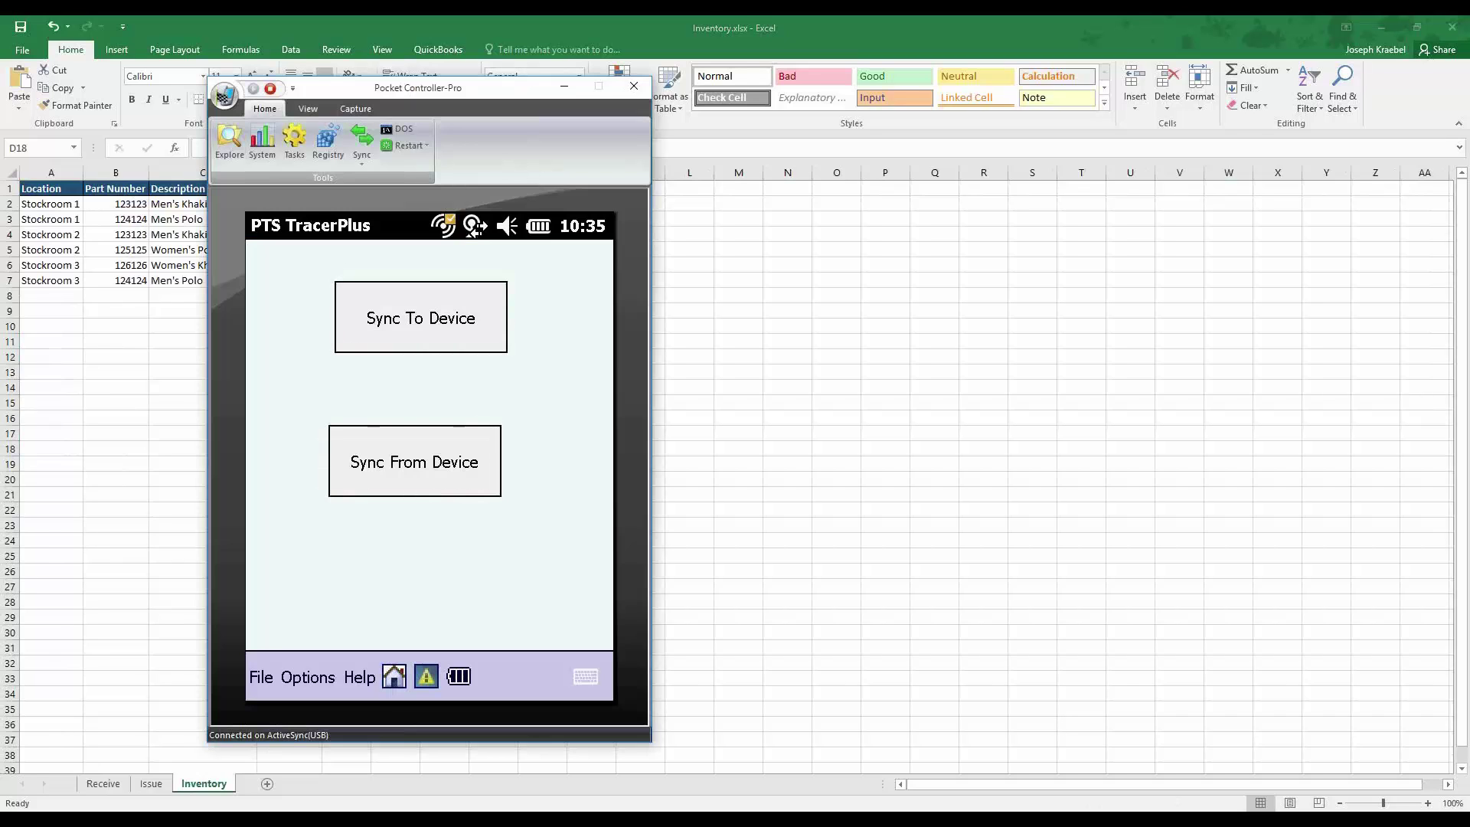
click(394, 678)
click(360, 299)
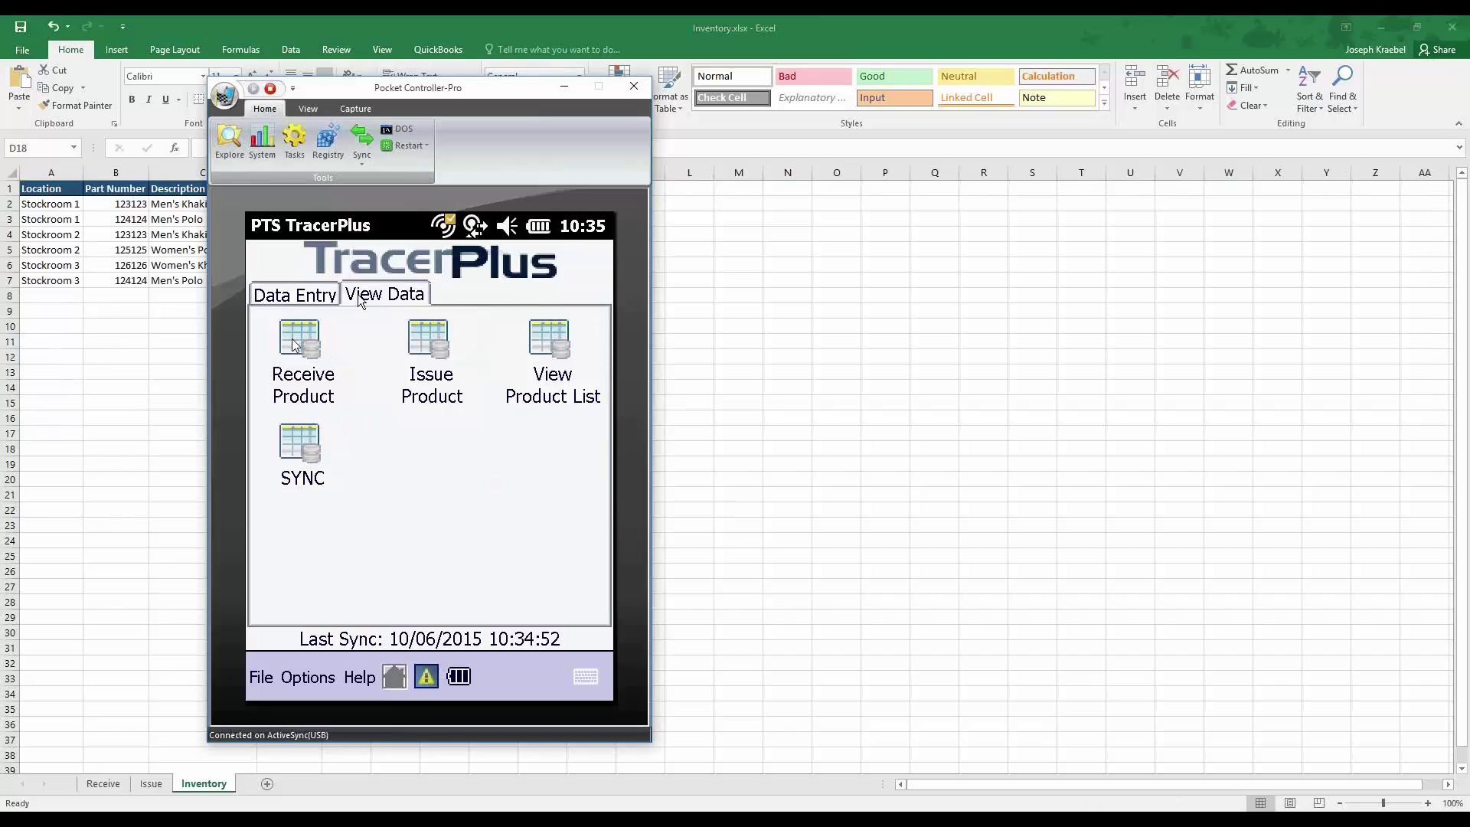
click(294, 343)
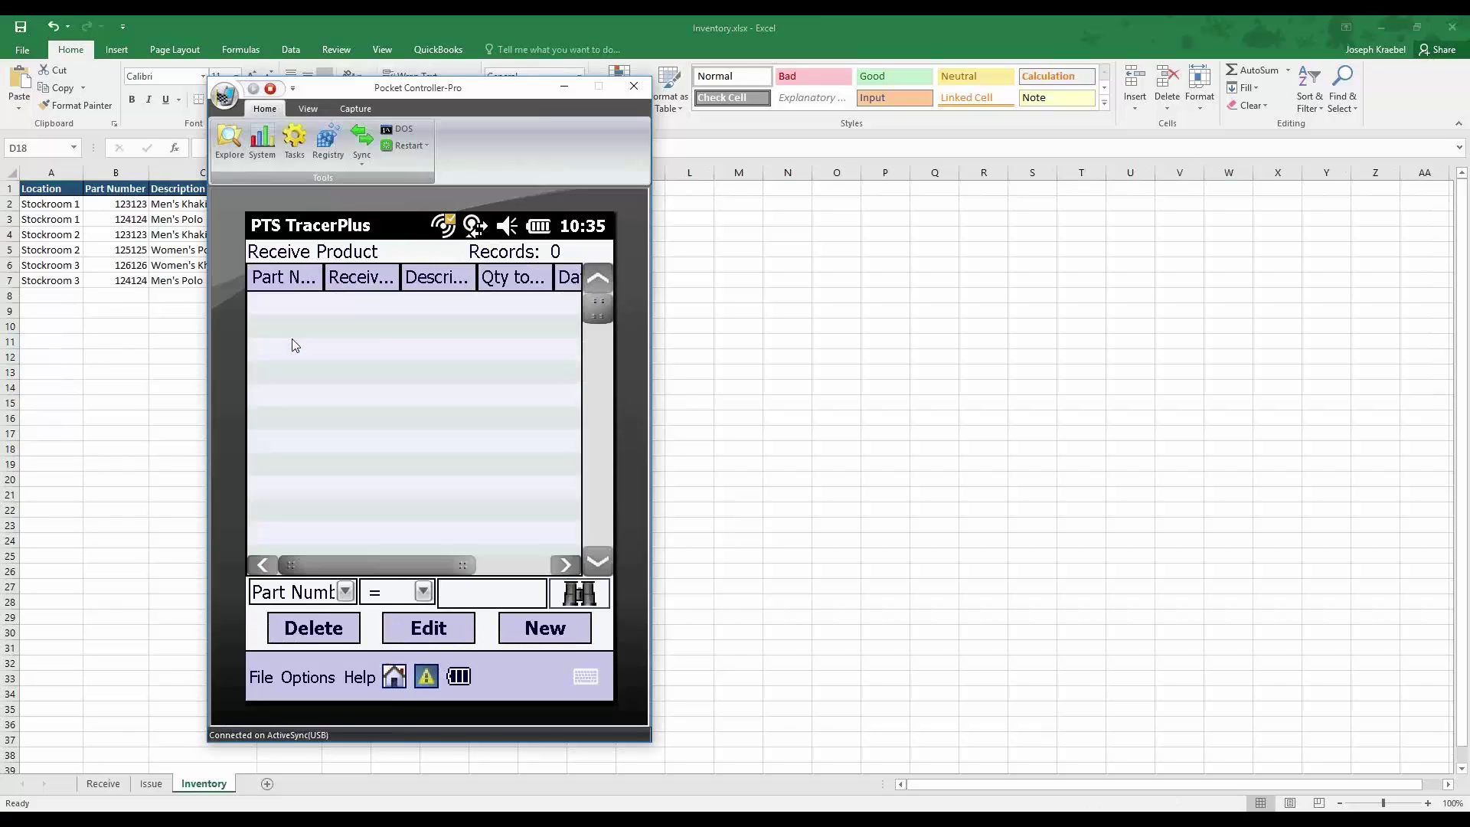
click(395, 680)
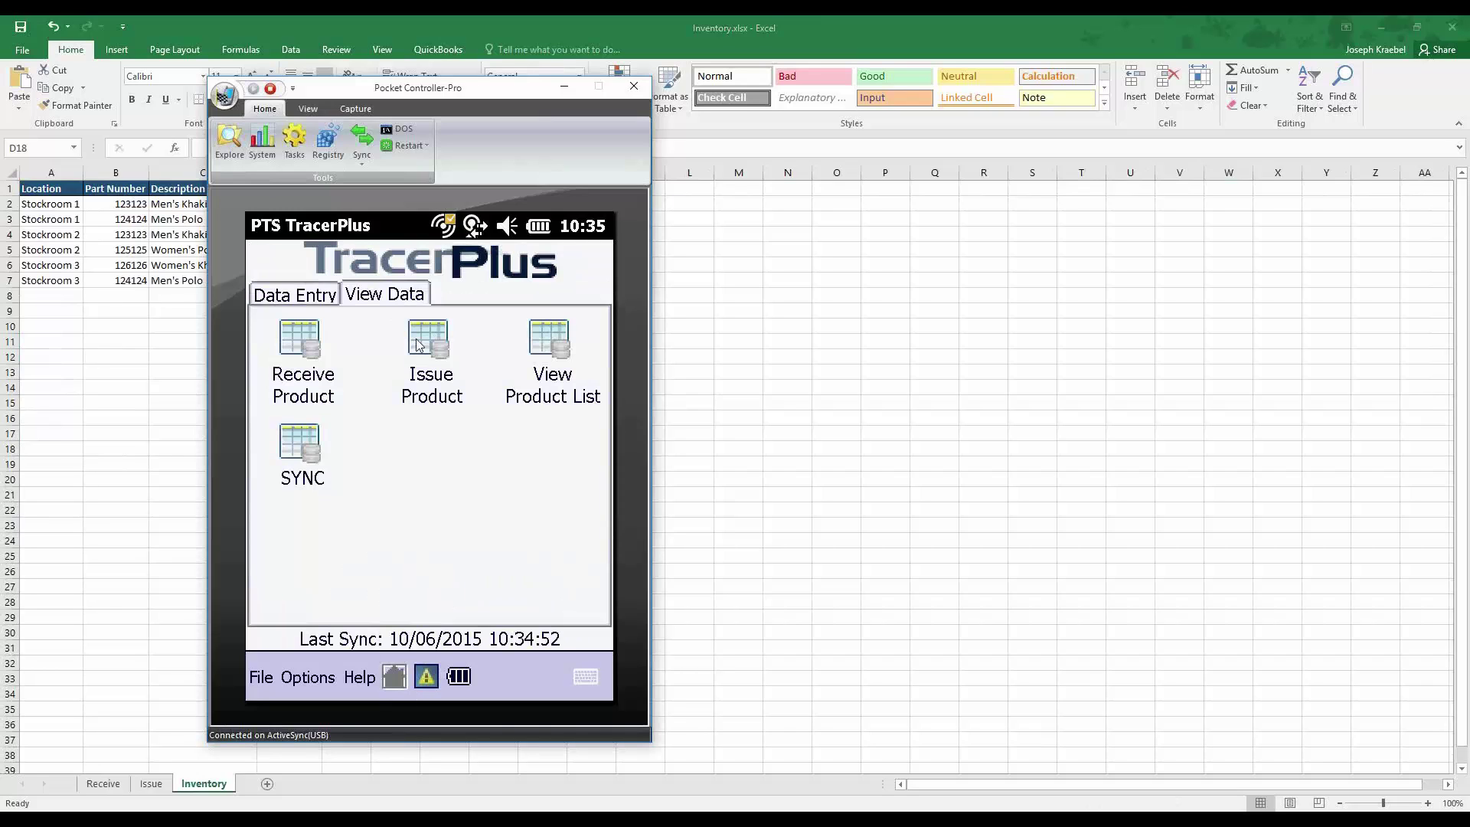
click(417, 342)
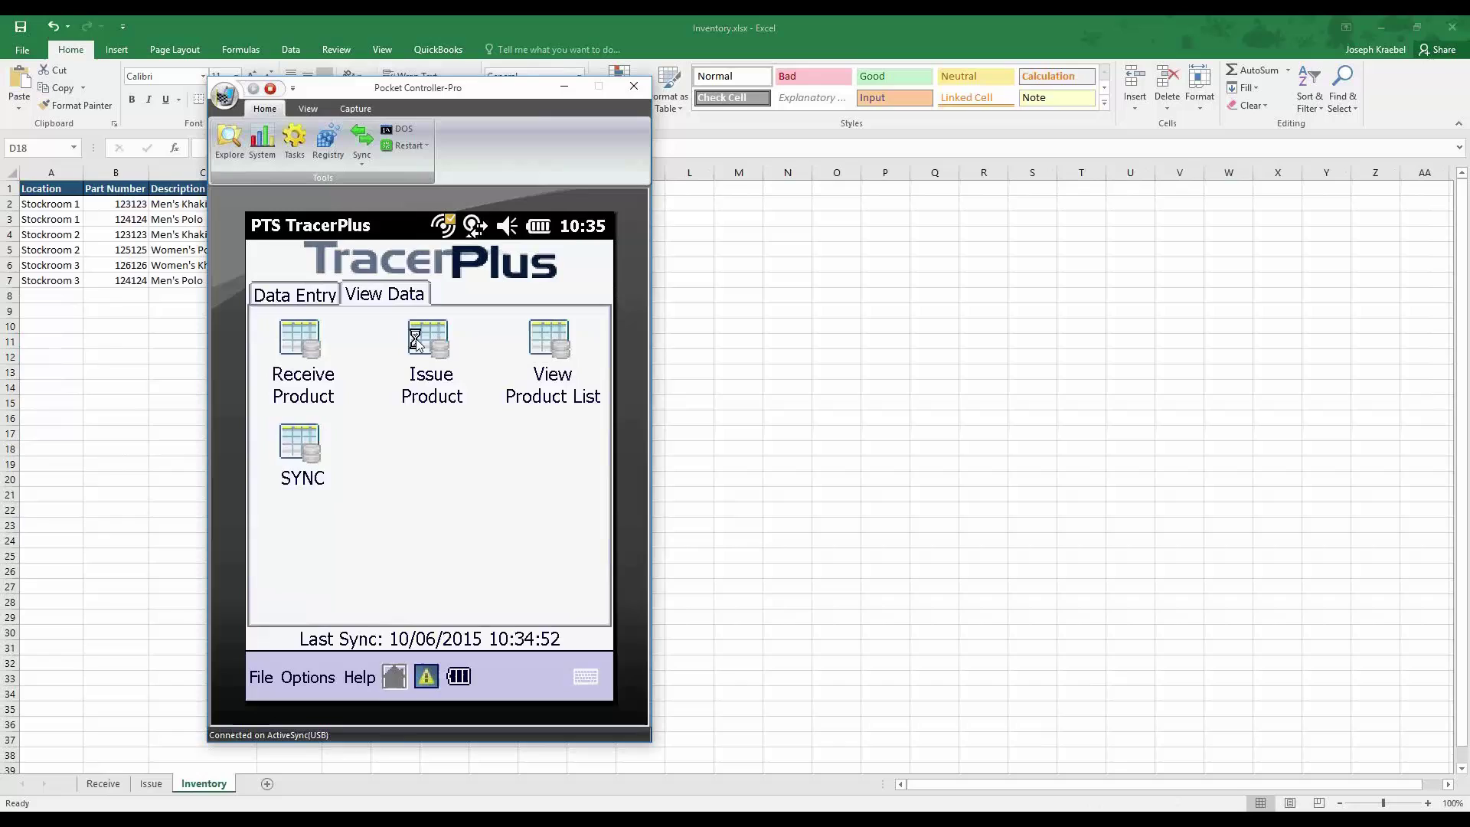
click(393, 677)
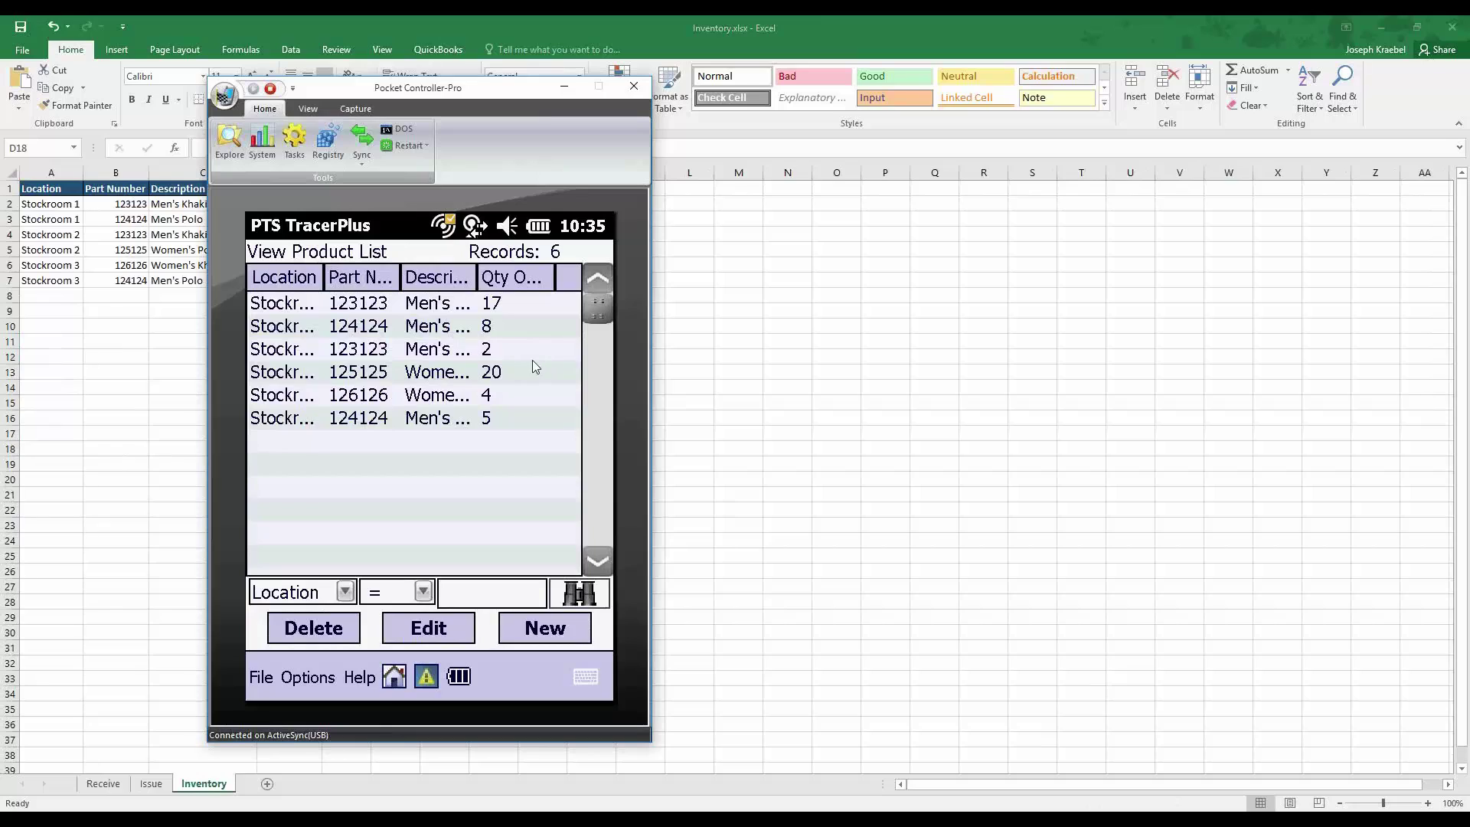
click(396, 677)
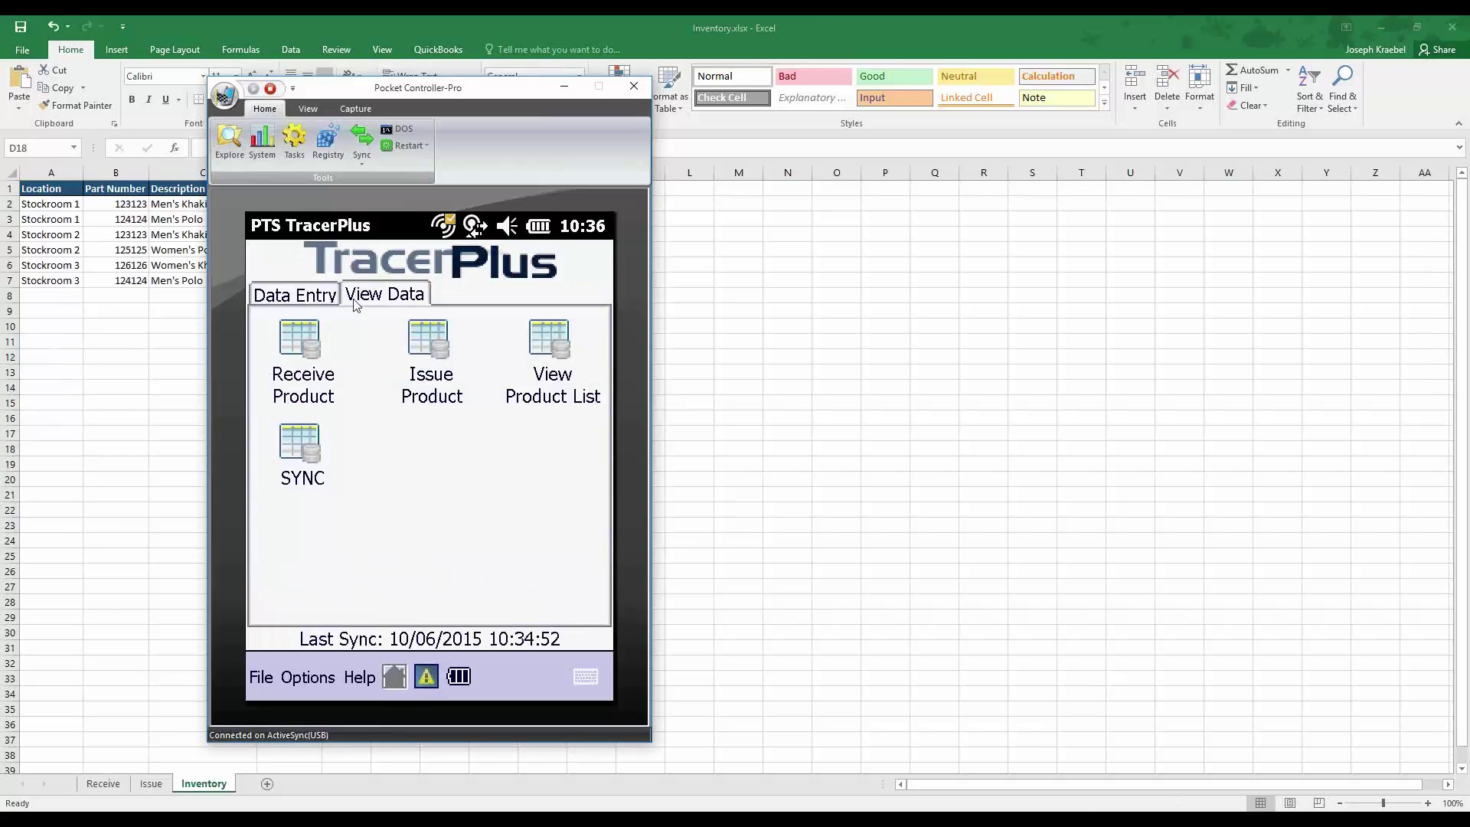
click(304, 296)
Close Inventory.xlsx in Excel, saving its changes, and return to TracerPlus Connect.
click(816, 305)
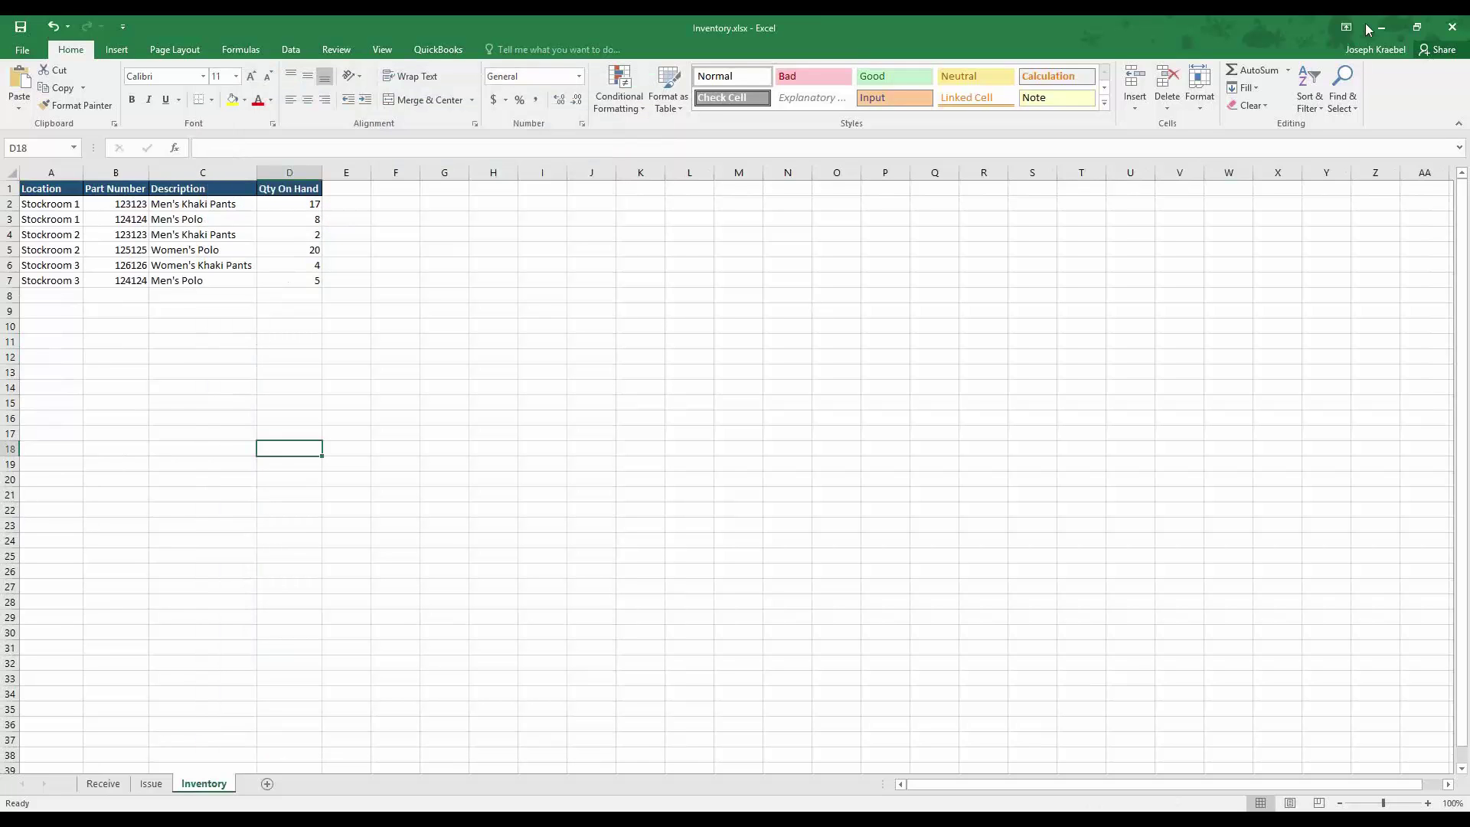
click(1447, 22)
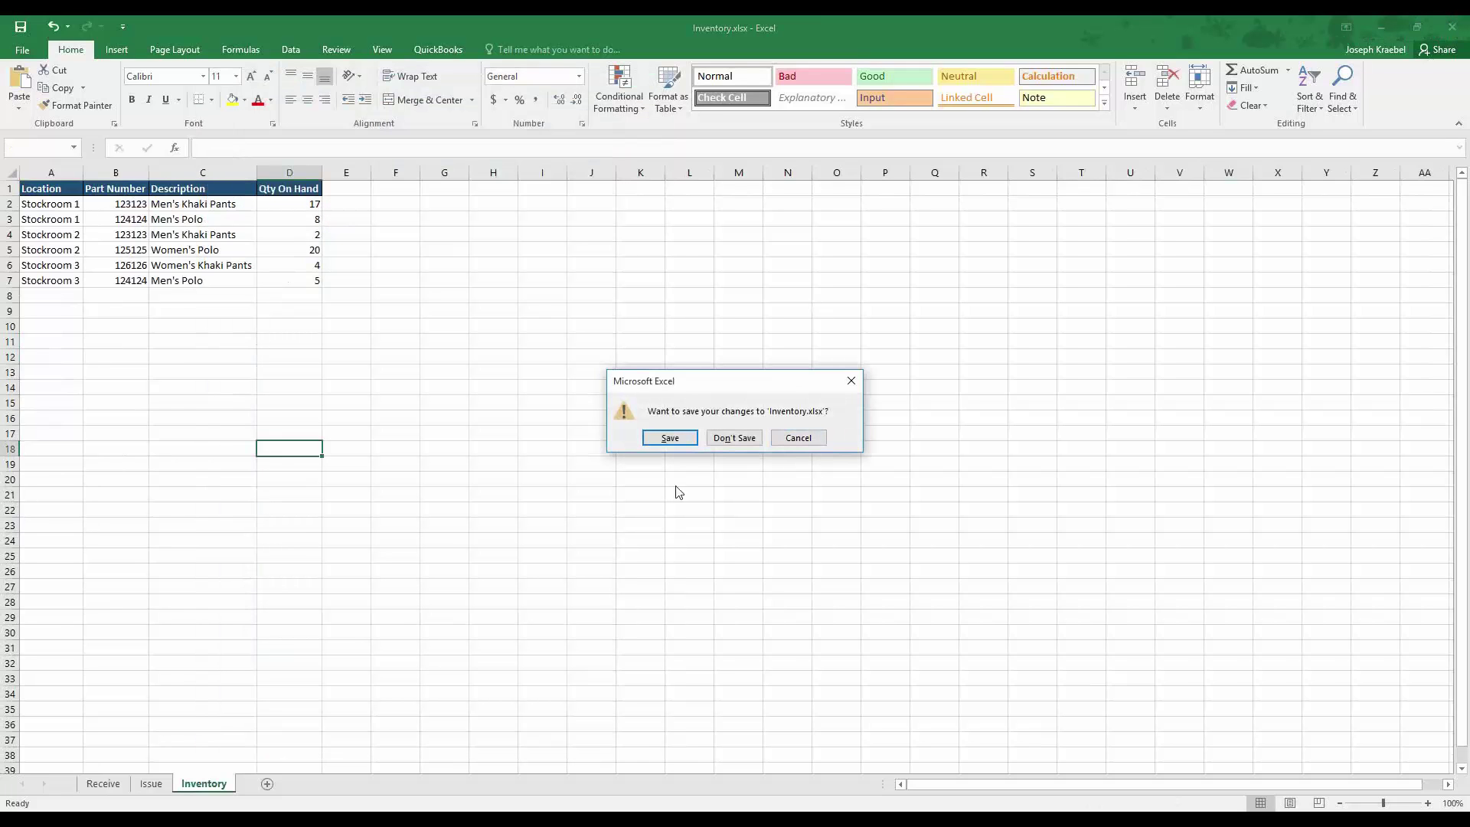
click(669, 438)
click(880, 491)
click(1292, 561)
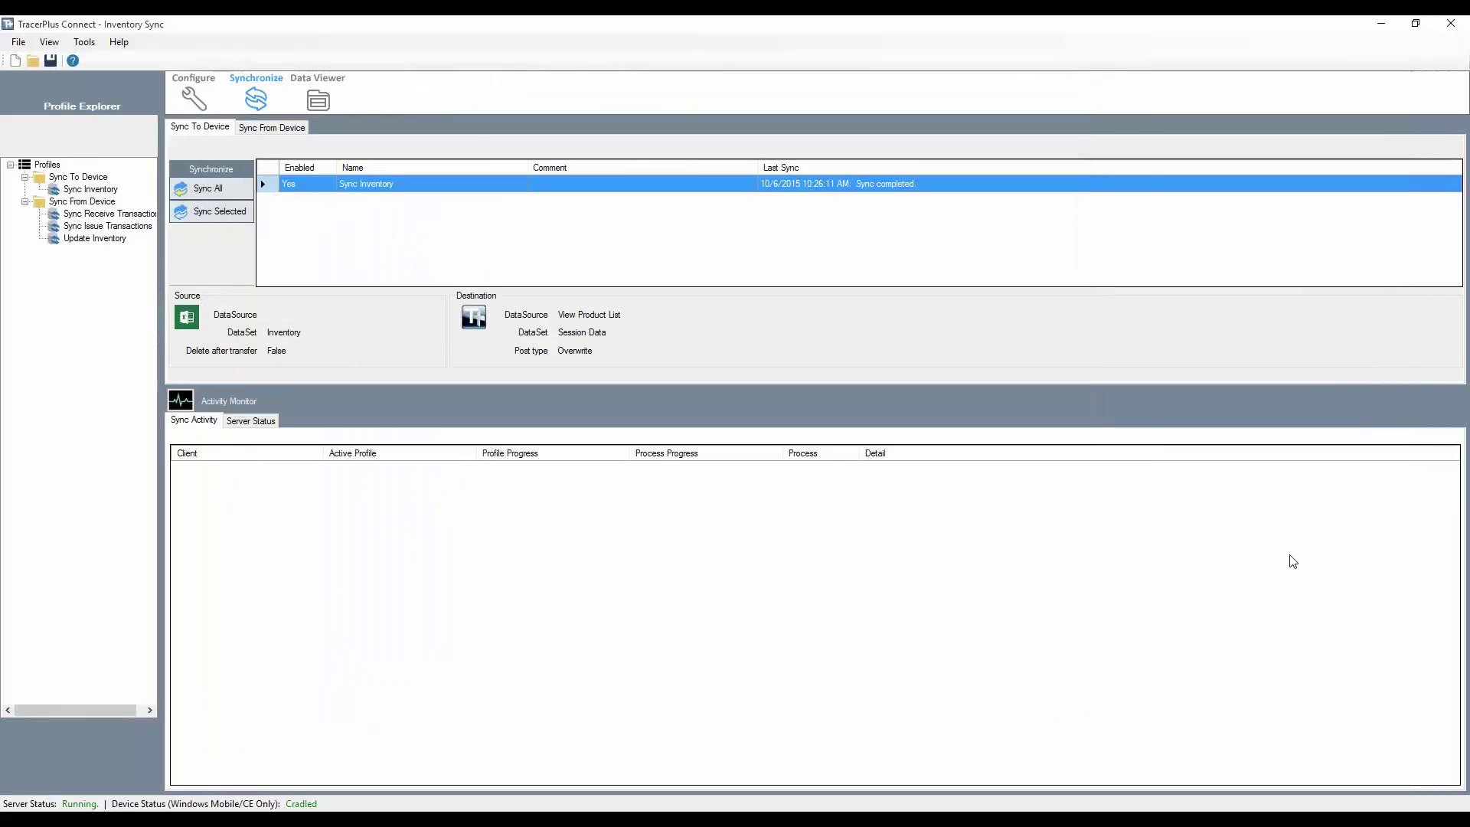
Examine the advanced Excel destination options of the Update Inventory process without changing them, and return to the Synchronize view.
click(194, 100)
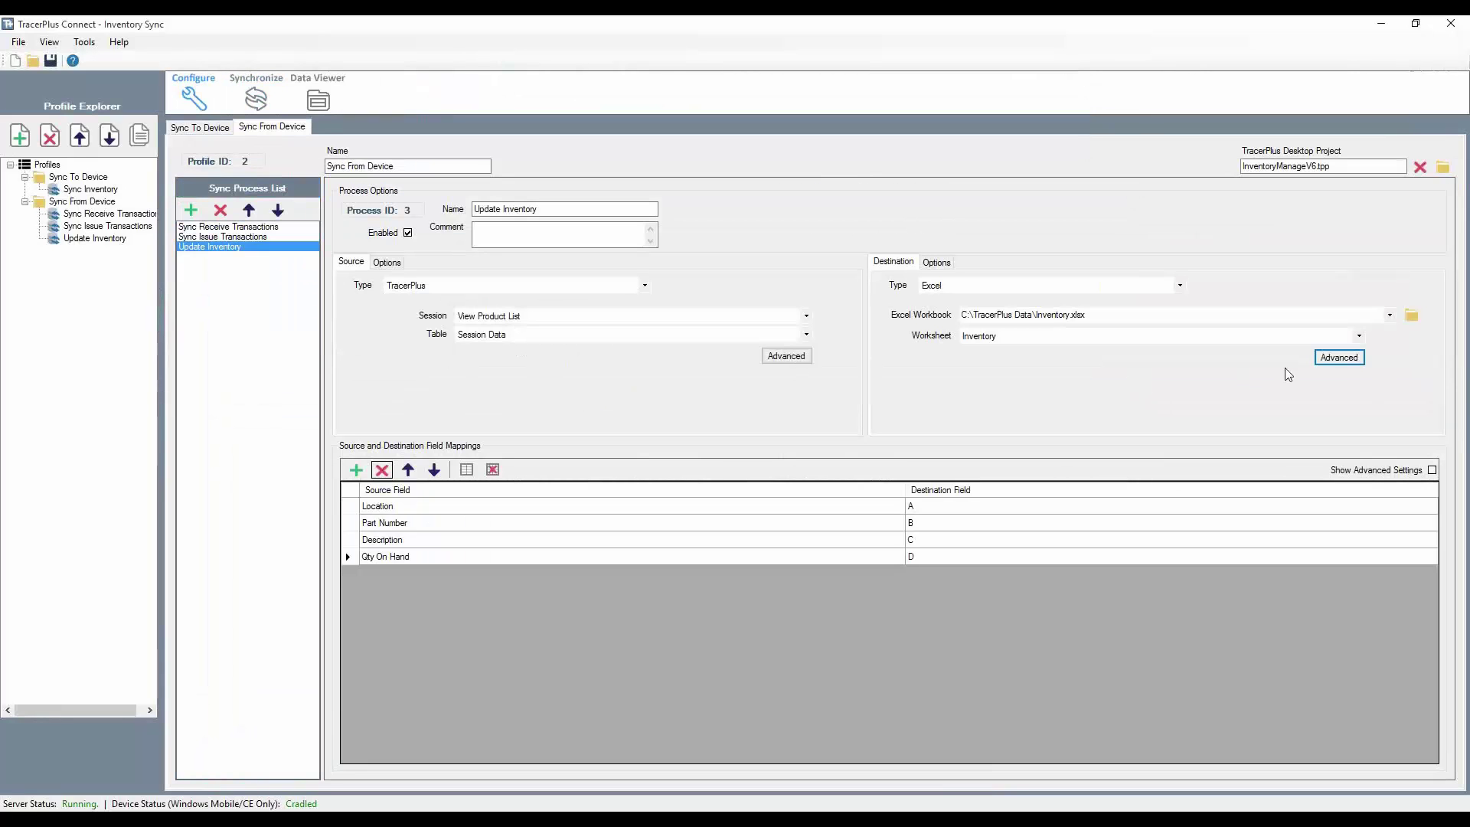
click(1319, 358)
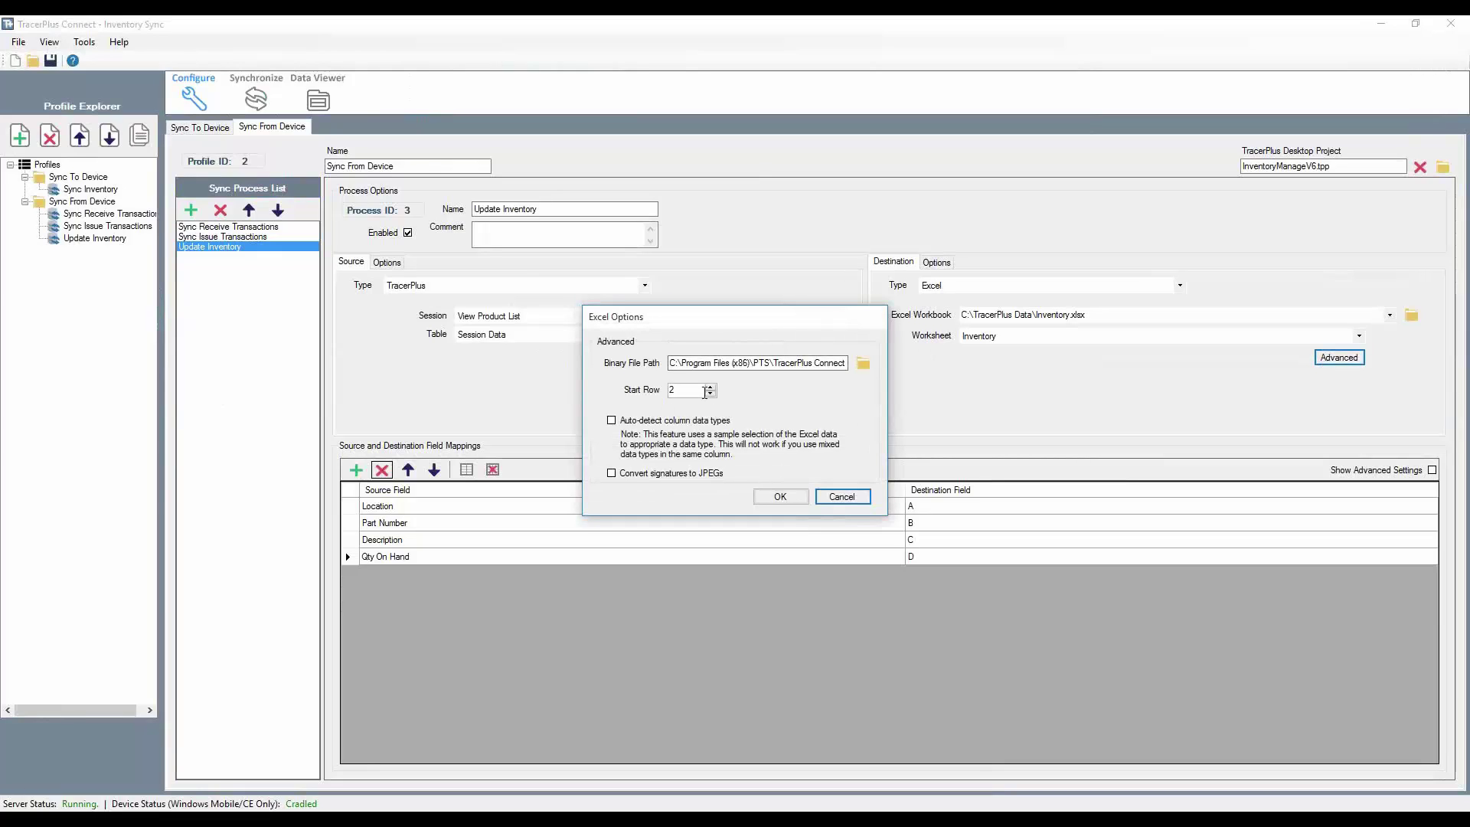
click(845, 497)
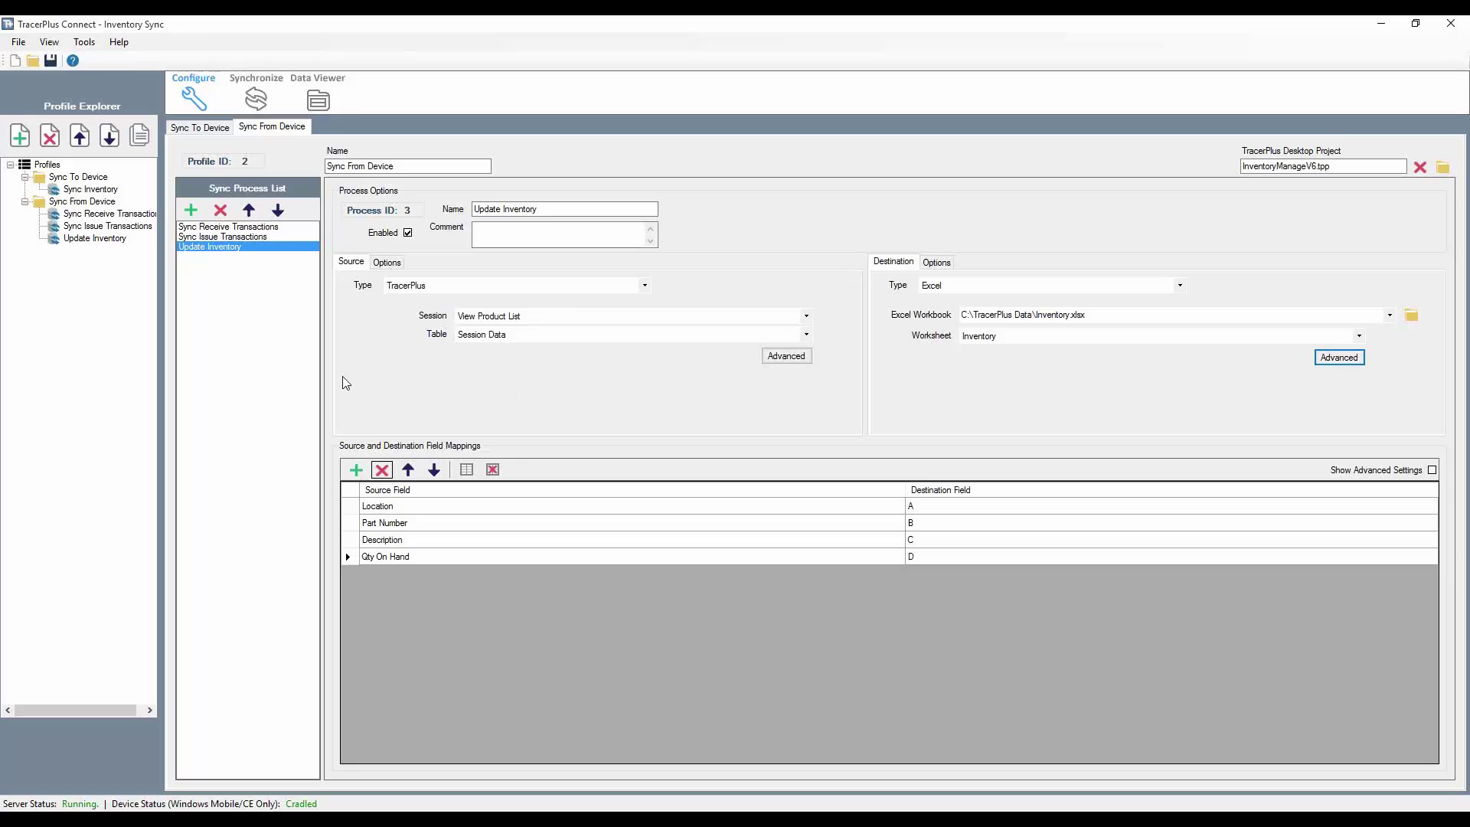
click(255, 98)
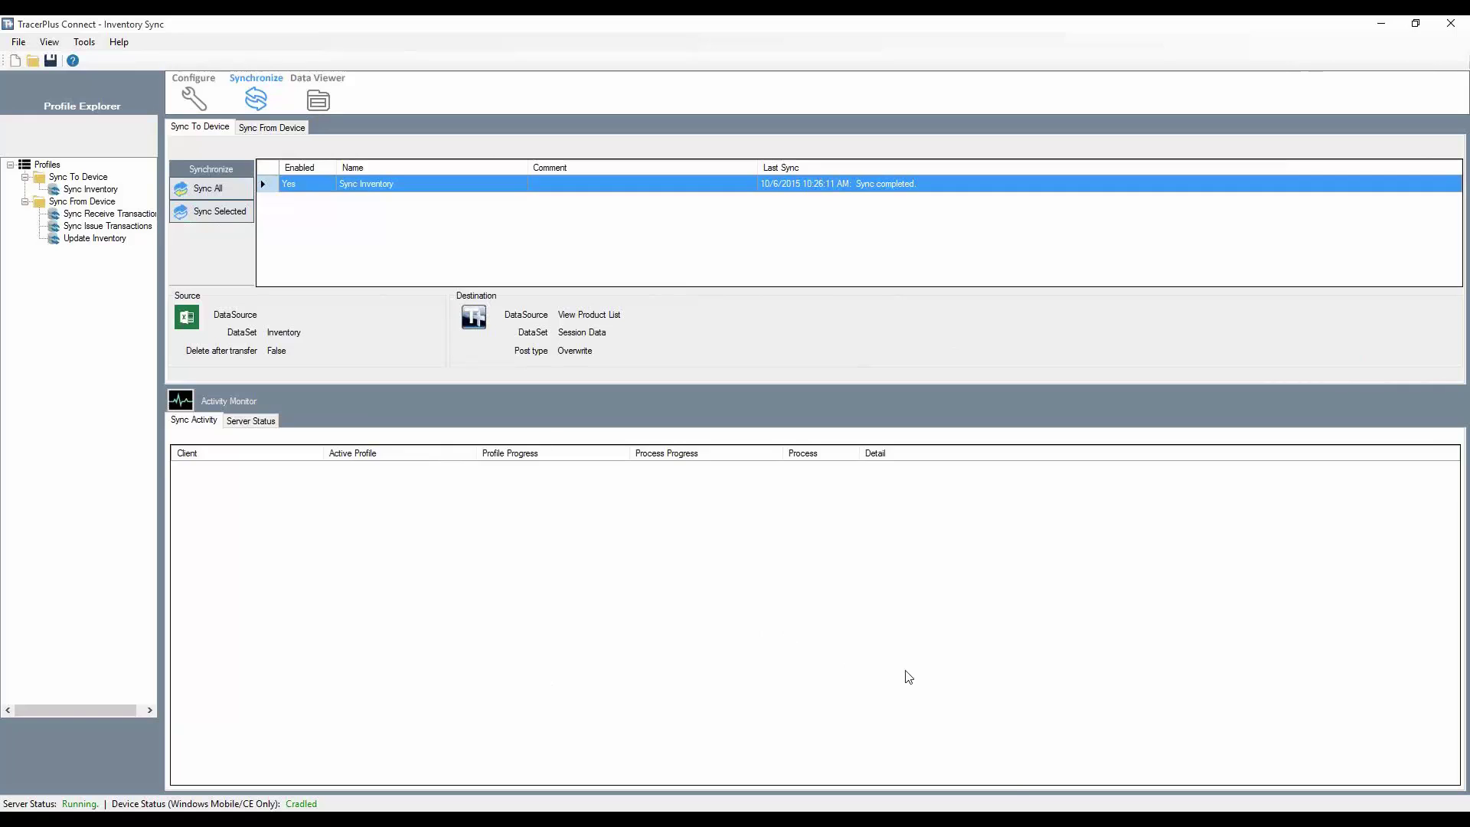
mouse_move(1032, 823)
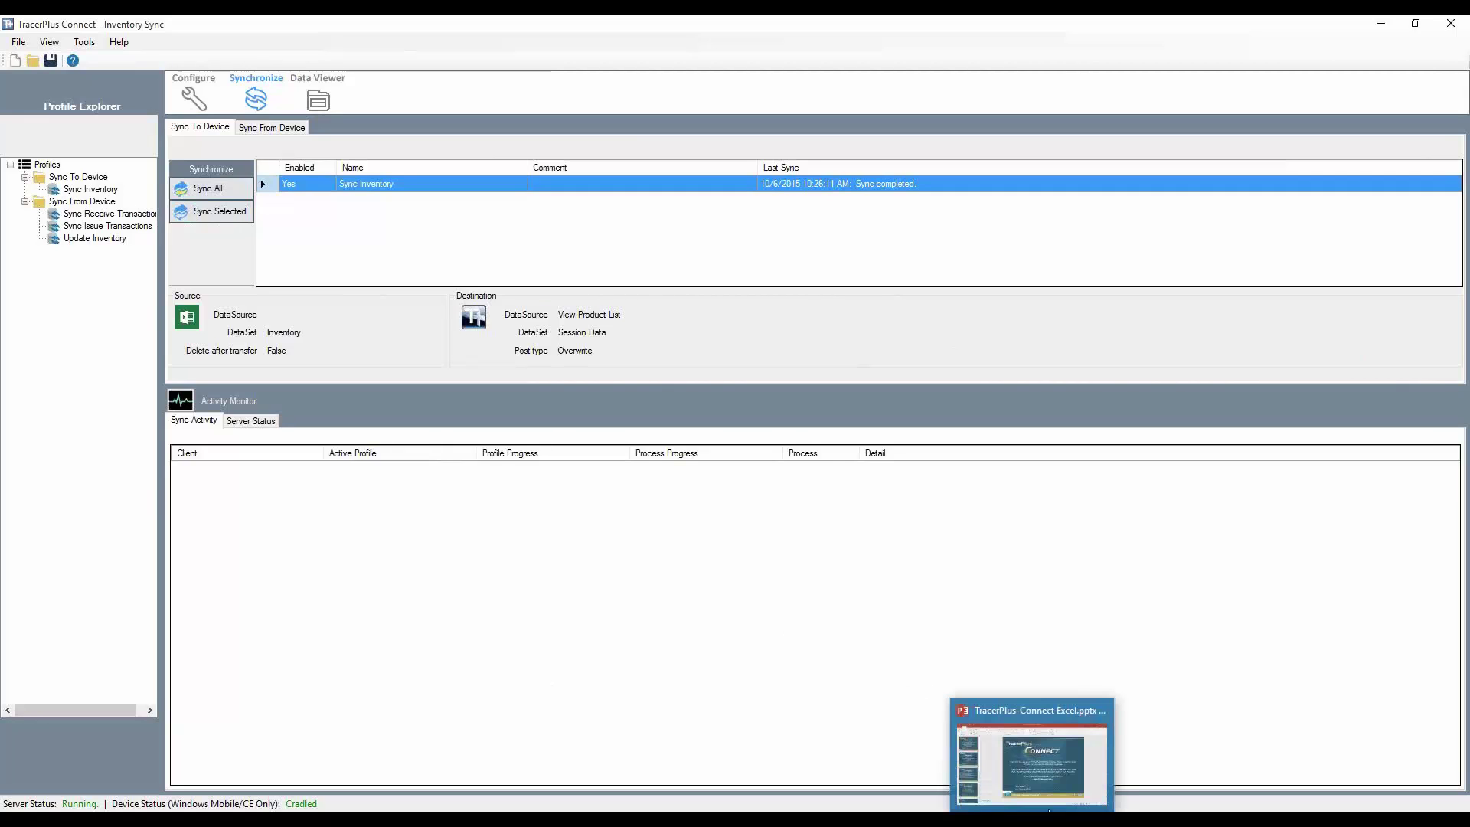